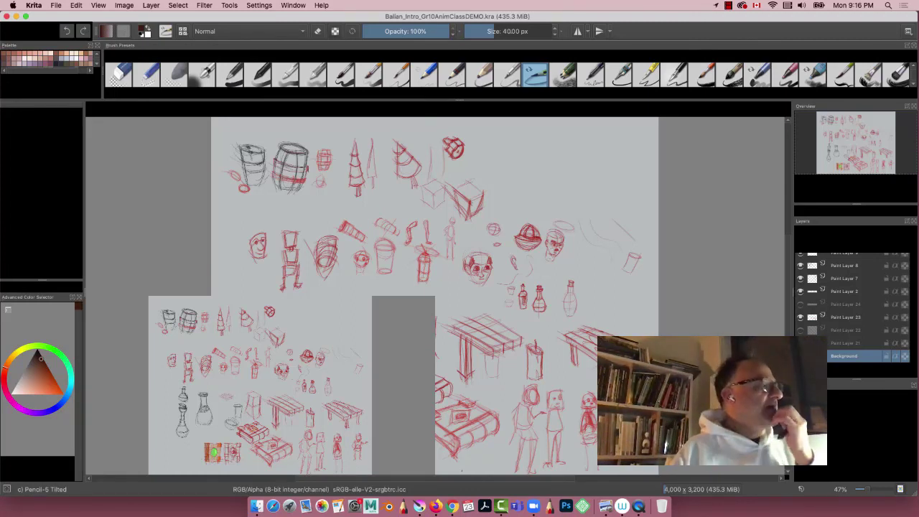
Look through the two open lesson documents with treasure-chest sketches and return to the Grade 10 animation class demo sheet.
left_click_drag(172, 134, 166, 147)
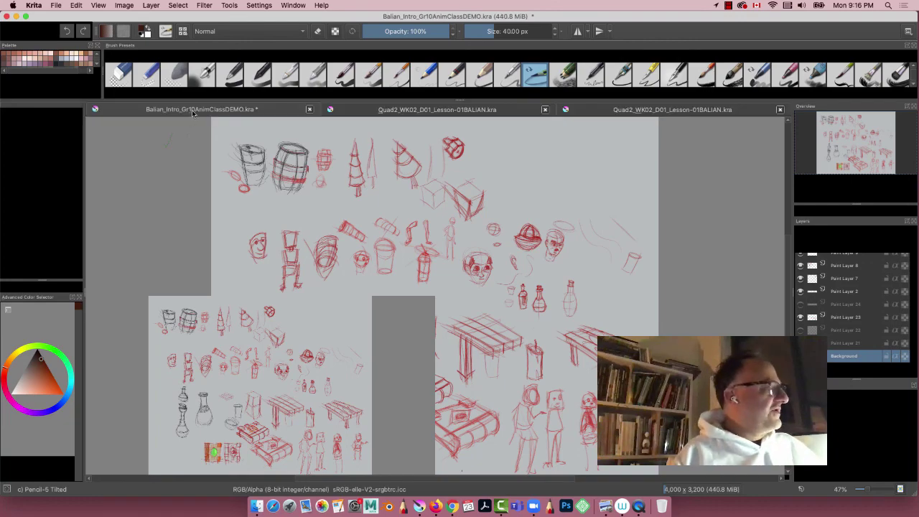
left_click(416, 111)
left_click(176, 111)
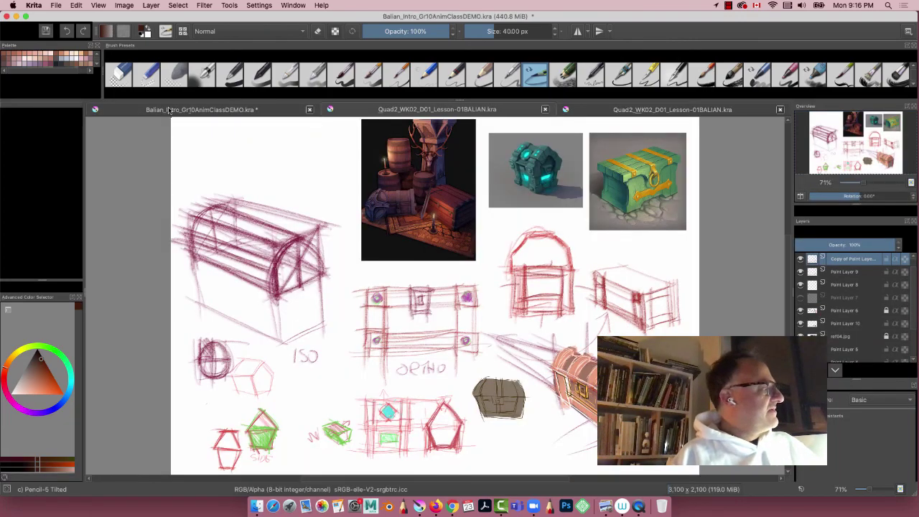
left_click(631, 111)
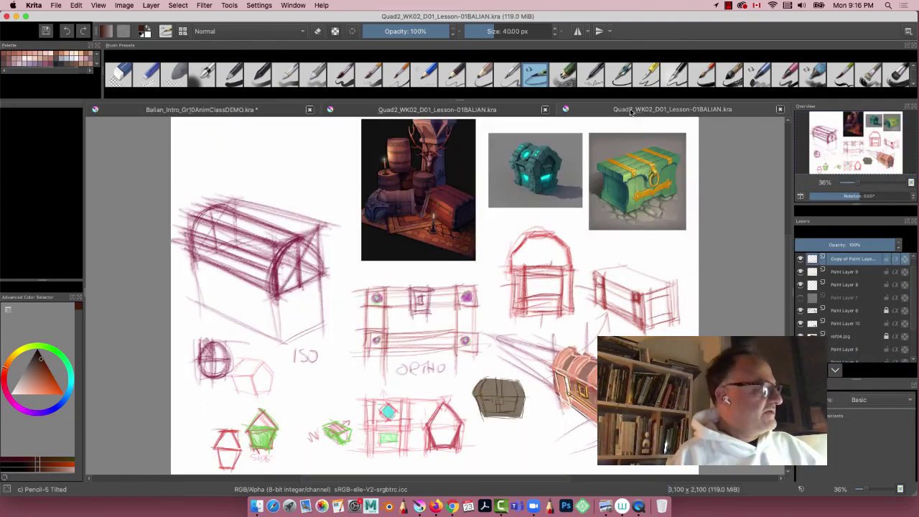
left_click(392, 110)
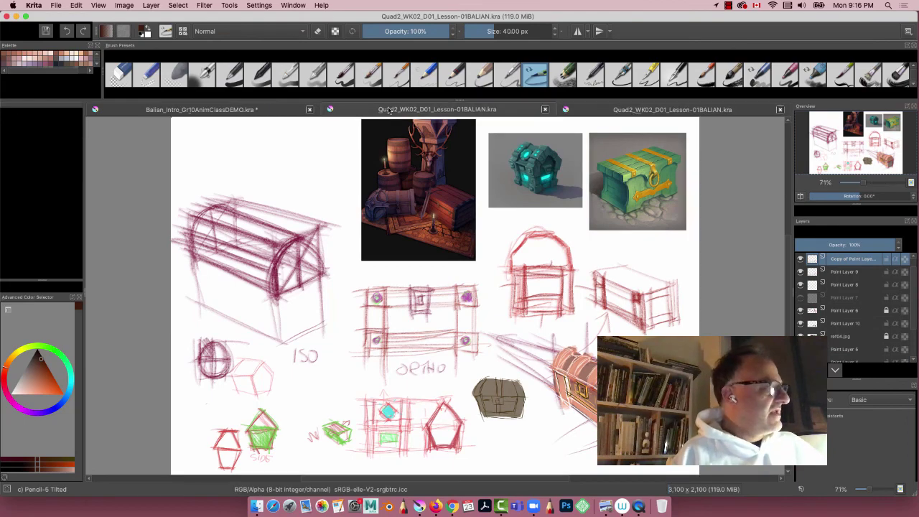
left_click(209, 110)
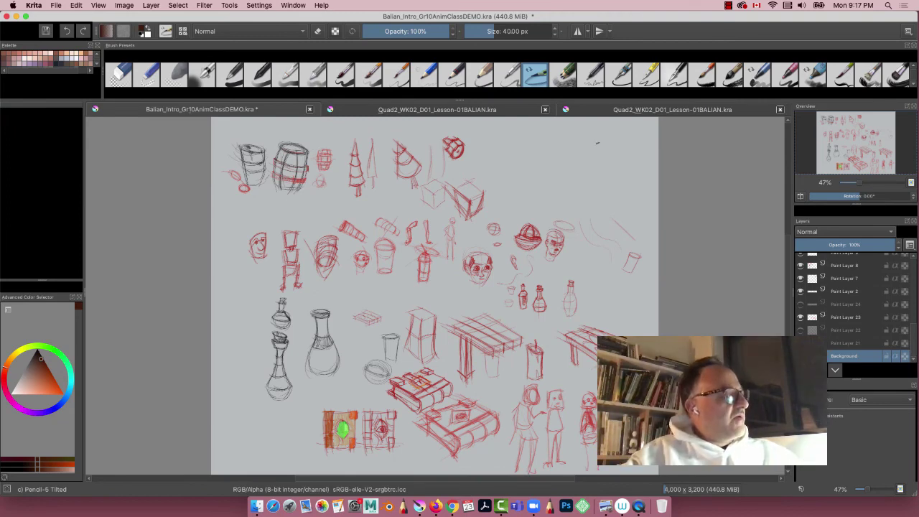
Sketch a tall, narrow barrel outline with rounded ends in the empty upper-right area of the sketch sheet.
left_click_drag(597, 142, 600, 204)
mouse_move(573, 161)
left_mouse_down()
mouse_move(573, 207)
mouse_move(572, 148)
mouse_move(597, 147)
mouse_move(584, 138)
mouse_move(597, 152)
left_mouse_up()
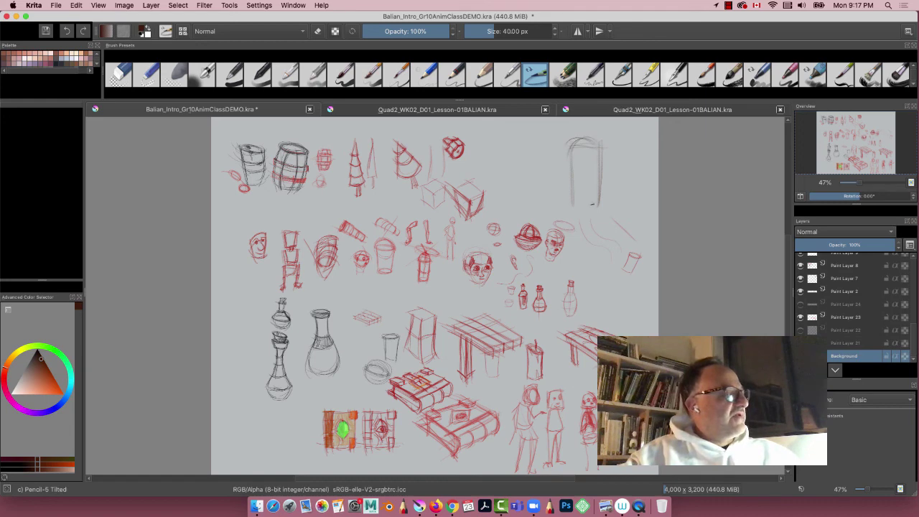
mouse_move(599, 197)
left_mouse_down()
mouse_move(579, 212)
mouse_move(564, 198)
mouse_move(585, 212)
left_mouse_up()
mouse_move(569, 143)
left_mouse_down()
mouse_move(572, 198)
mouse_move(599, 208)
mouse_move(599, 147)
mouse_move(603, 204)
left_mouse_up()
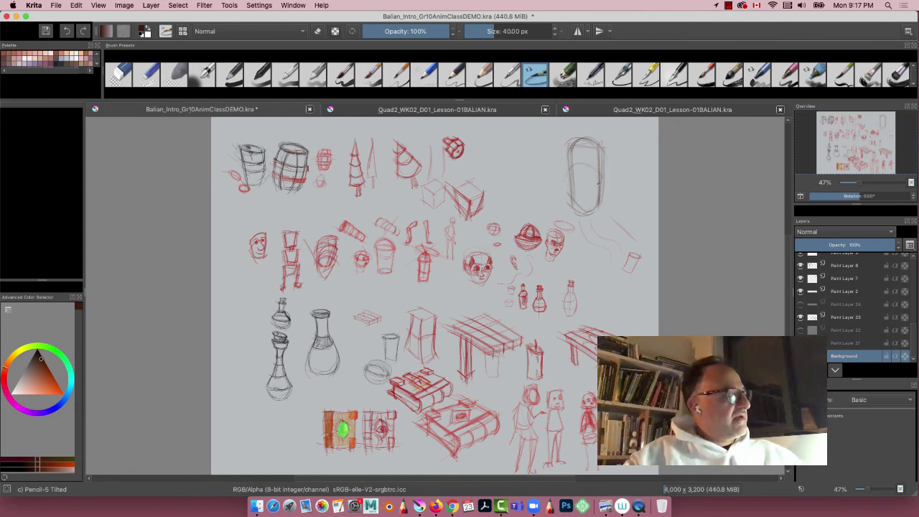
Add a curved middle band, vertical centre lines and a lower curved band to the tall barrel.
mouse_move(571, 181)
left_mouse_down()
mouse_move(599, 182)
mouse_move(597, 172)
mouse_move(595, 189)
left_mouse_up()
mouse_move(594, 148)
left_mouse_down()
mouse_move(594, 206)
mouse_move(582, 233)
left_mouse_up()
left_click_drag(582, 149, 581, 228)
mouse_move(583, 173)
left_mouse_down()
mouse_move(585, 237)
mouse_move(571, 172)
mouse_move(603, 166)
mouse_move(565, 178)
mouse_move(571, 214)
mouse_move(585, 207)
mouse_move(579, 139)
left_mouse_up()
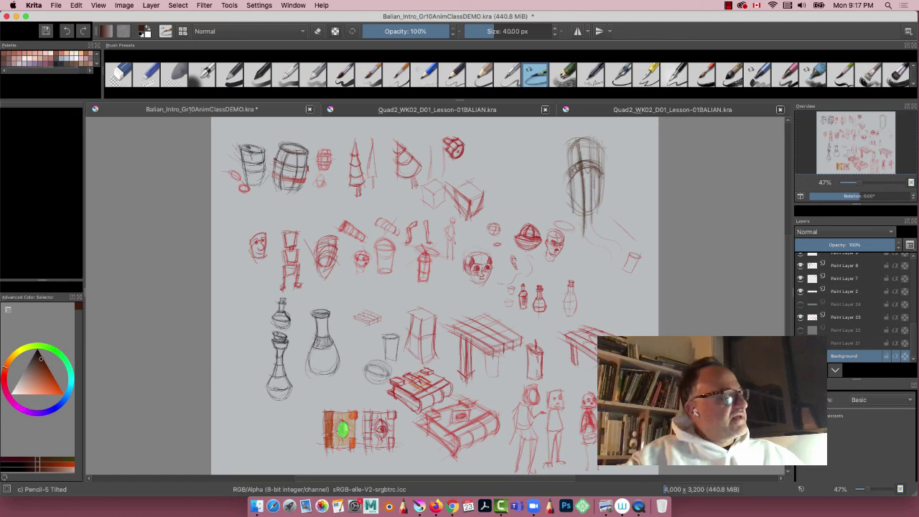
mouse_move(581, 218)
left_mouse_down()
mouse_move(583, 194)
mouse_move(598, 197)
mouse_move(572, 197)
mouse_move(600, 197)
left_mouse_up()
mouse_move(586, 203)
left_mouse_down()
mouse_move(602, 198)
mouse_move(572, 206)
left_mouse_up()
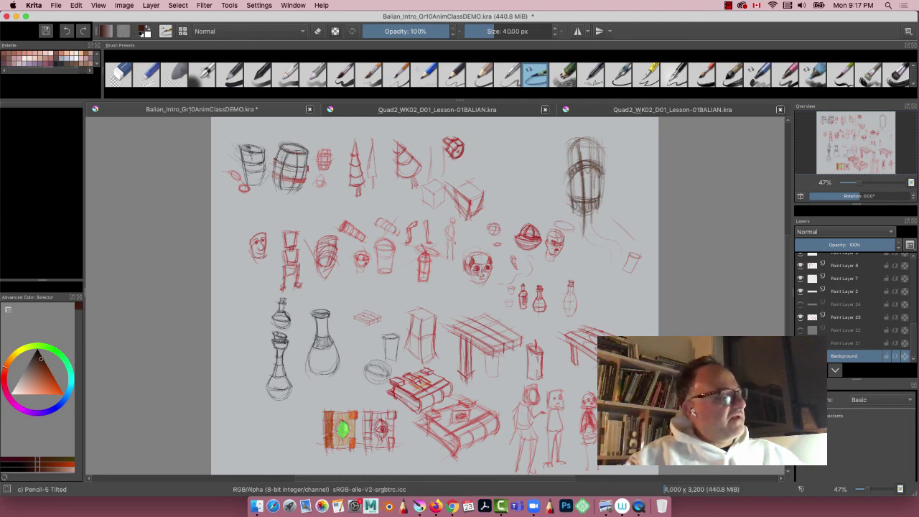
Darken the tall barrel's sides, top rim and staves with repeated pencil strokes.
mouse_move(595, 145)
left_mouse_down()
mouse_move(594, 200)
mouse_move(600, 165)
left_mouse_up()
mouse_move(599, 146)
left_mouse_down()
mouse_move(585, 144)
mouse_move(565, 166)
mouse_move(576, 158)
mouse_move(570, 195)
left_mouse_up()
mouse_move(571, 152)
left_mouse_down()
mouse_move(567, 171)
mouse_move(567, 162)
mouse_move(590, 160)
left_mouse_up()
mouse_move(602, 146)
left_mouse_down()
mouse_move(598, 210)
mouse_move(597, 194)
mouse_move(572, 195)
left_mouse_up()
mouse_move(574, 151)
left_mouse_down()
mouse_move(568, 167)
mouse_move(605, 145)
mouse_move(596, 201)
left_mouse_up()
left_click_drag(594, 170, 593, 193)
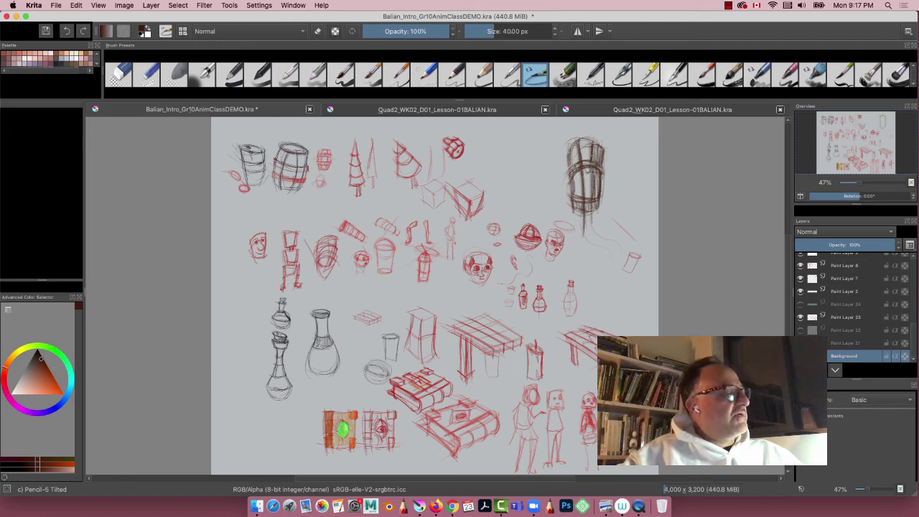
left_click_drag(575, 143, 594, 141)
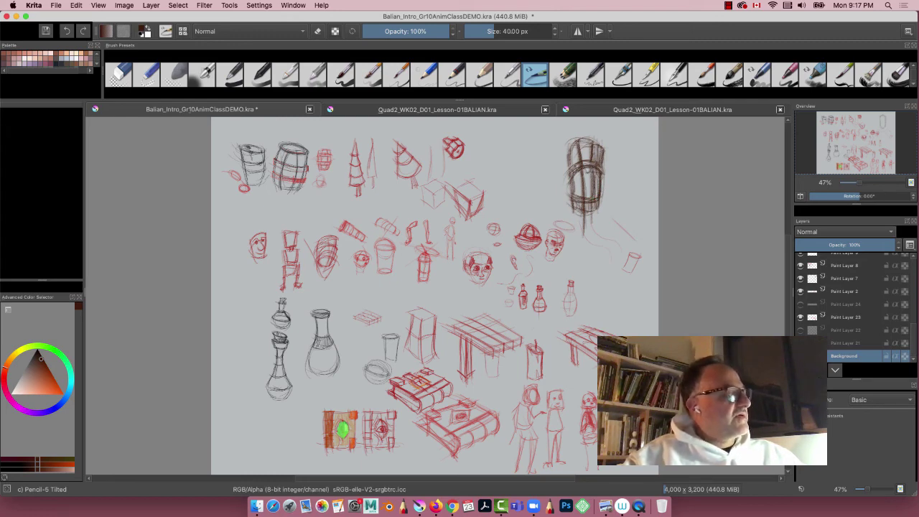
left_click_drag(570, 185, 573, 192)
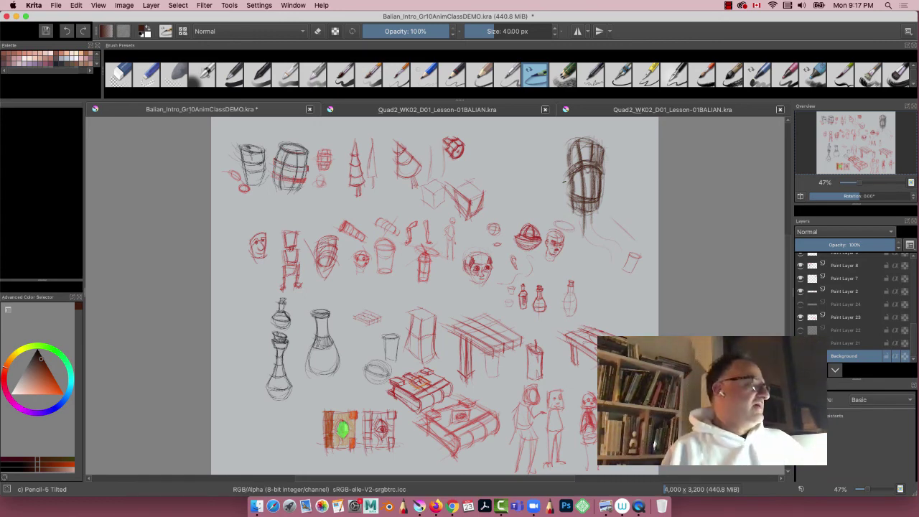
Sketch a perspective box with a visible top face between the small cubes and the tall barrel.
mouse_move(513, 145)
left_mouse_down()
mouse_move(546, 171)
mouse_move(514, 171)
left_mouse_up()
left_click_drag(550, 170, 497, 188)
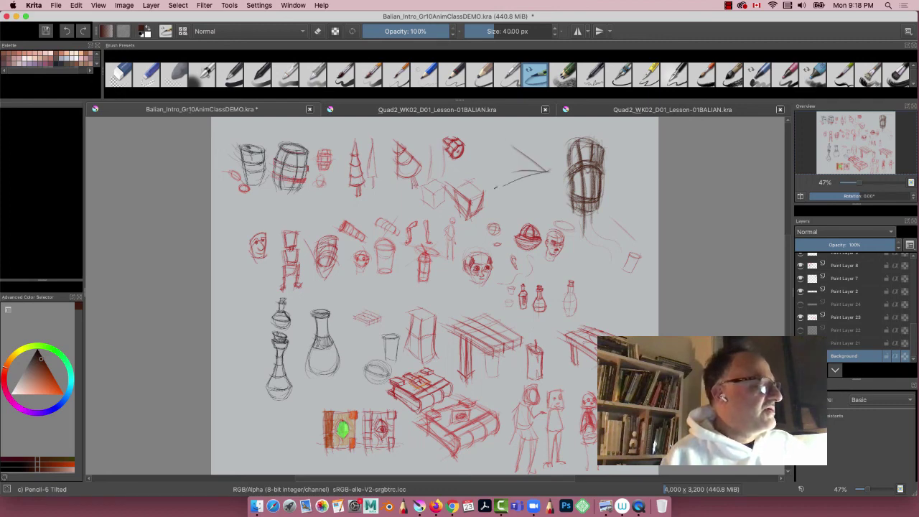
left_click_drag(482, 154, 523, 180)
mouse_move(487, 151)
left_mouse_down()
mouse_move(532, 178)
mouse_move(492, 183)
mouse_move(518, 207)
left_mouse_up()
mouse_move(544, 169)
left_mouse_down()
mouse_move(544, 199)
mouse_move(547, 192)
mouse_move(487, 186)
left_mouse_up()
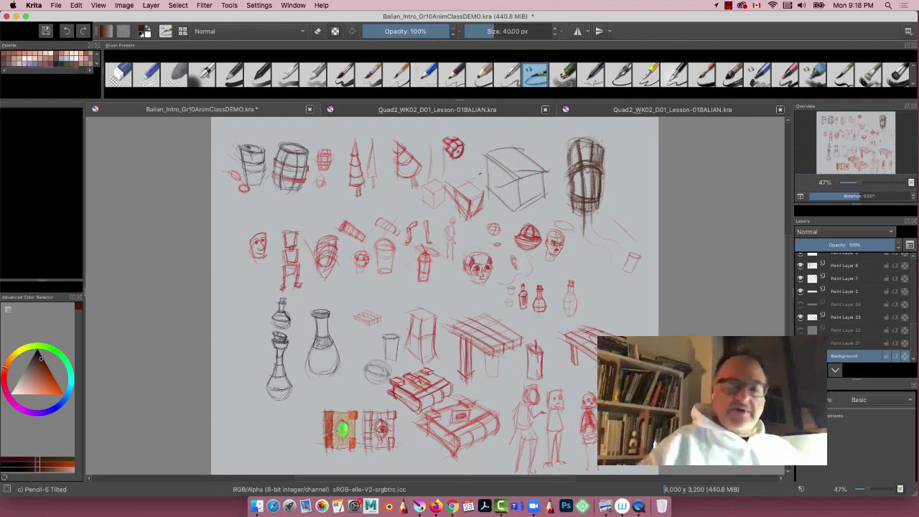
Create a new 3100 x 2100 px document at 200 ppi and switch to the Big_Paint_2 workspace.
key("super+n")
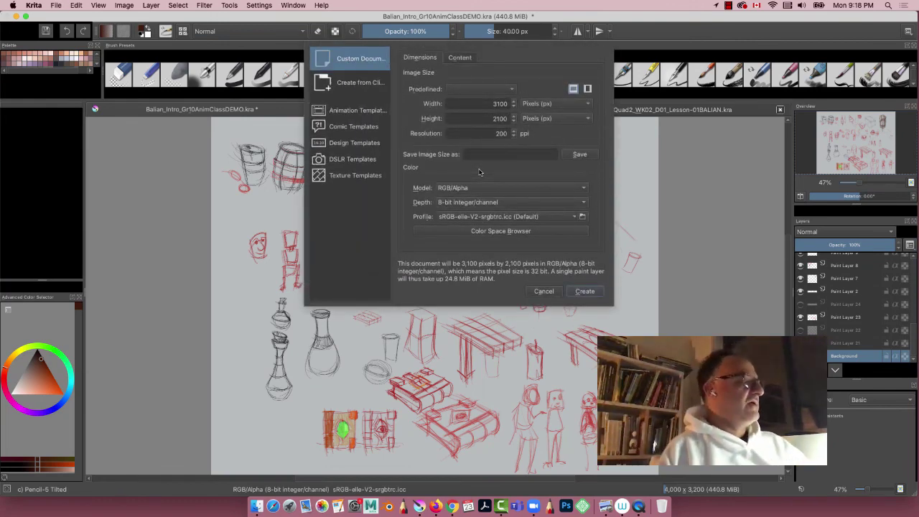
left_click(581, 292)
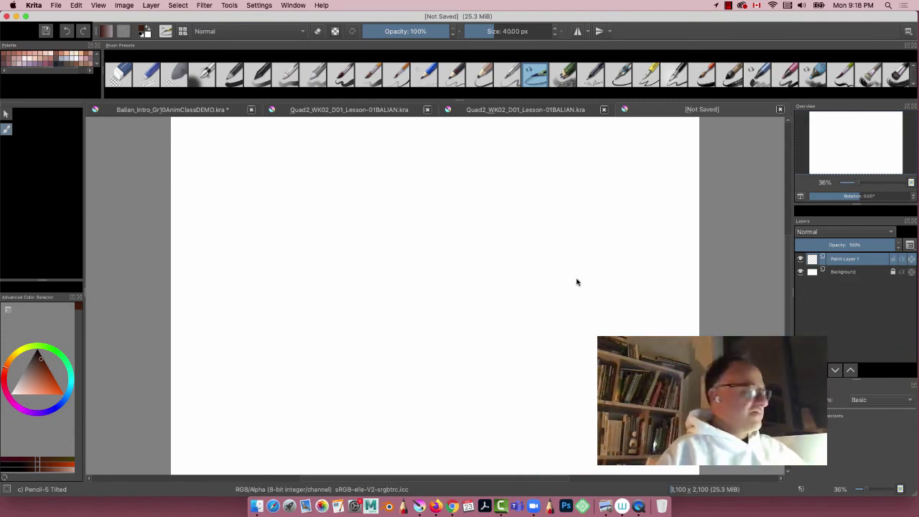
left_click(293, 6)
mouse_move(294, 34)
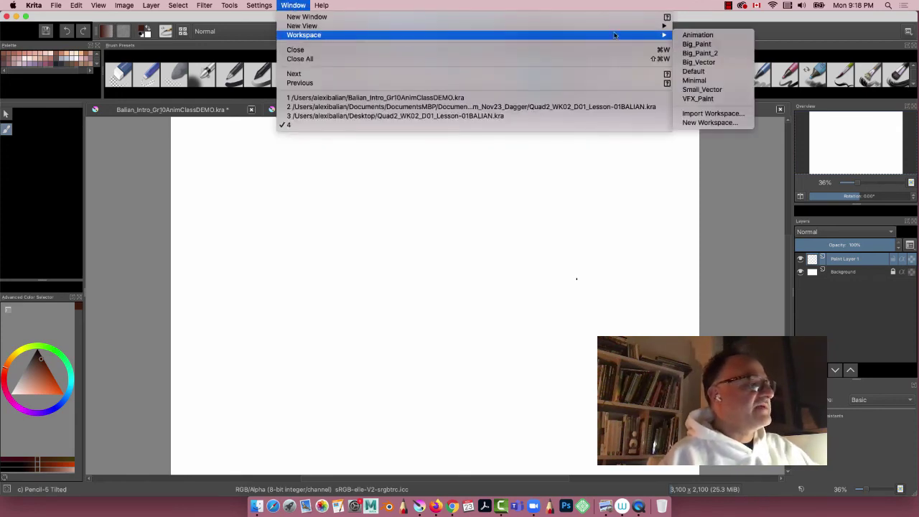
left_click(689, 53)
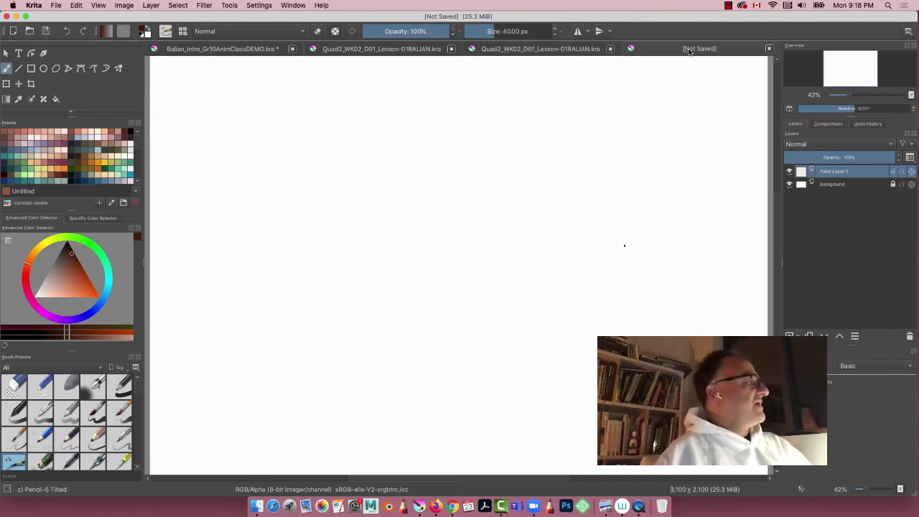
On the class demo sheet, sketch a small conifer with curved tiers and a trunk beside the tilted cup.
left_click(209, 51)
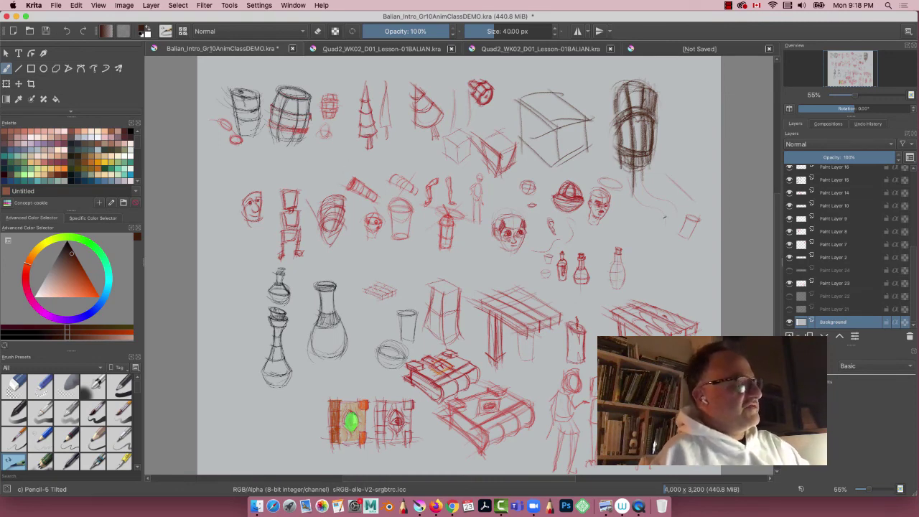
mouse_move(660, 214)
left_mouse_down()
mouse_move(666, 267)
mouse_move(652, 234)
mouse_move(647, 269)
left_mouse_up()
mouse_move(660, 216)
left_mouse_down()
mouse_move(645, 264)
mouse_move(659, 277)
mouse_move(665, 235)
mouse_move(660, 253)
mouse_move(644, 247)
mouse_move(665, 243)
left_mouse_up()
mouse_move(654, 241)
left_mouse_down()
mouse_move(667, 238)
mouse_move(668, 253)
left_mouse_up()
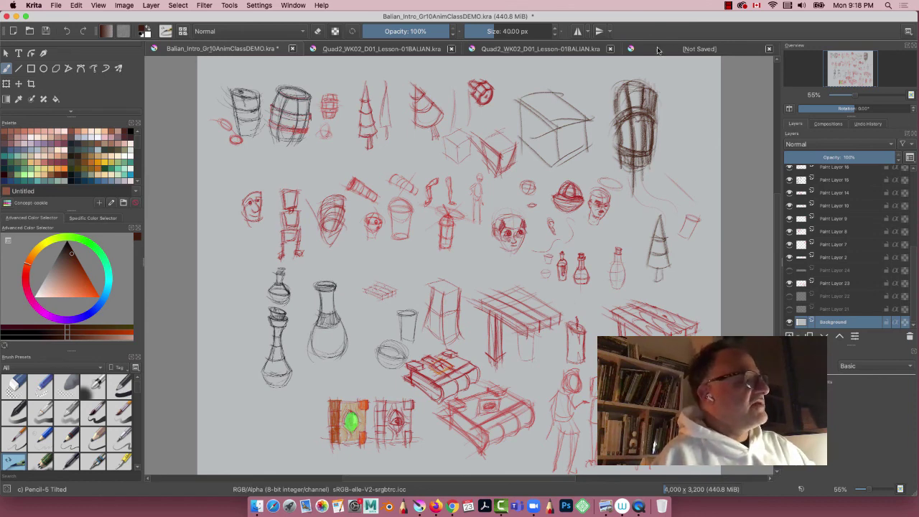
In the new unsaved document, lightly sketch a four-sided floor plane in perspective with vertical lines at its right and front corners.
left_click(683, 48)
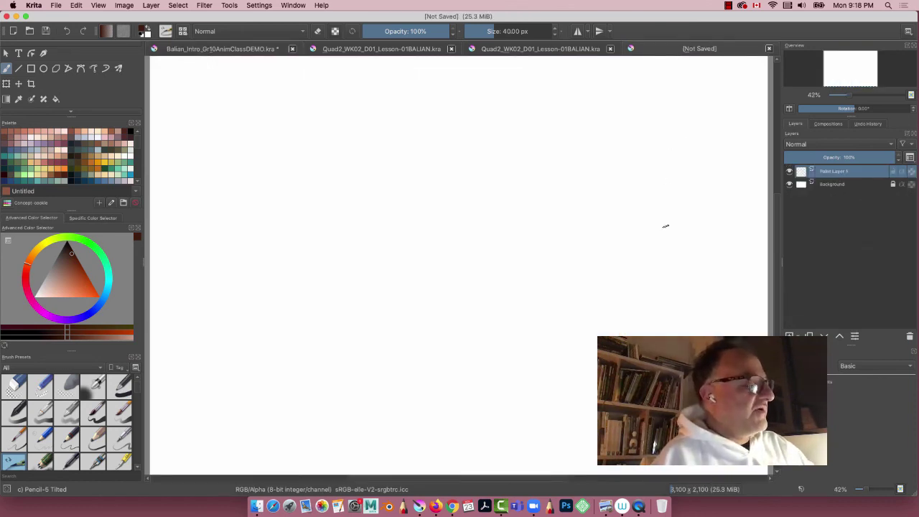
left_click_drag(663, 171, 669, 284)
mouse_move(665, 153)
left_mouse_down()
mouse_move(655, 303)
mouse_move(665, 276)
mouse_move(559, 345)
left_mouse_up()
left_click_drag(631, 302, 538, 362)
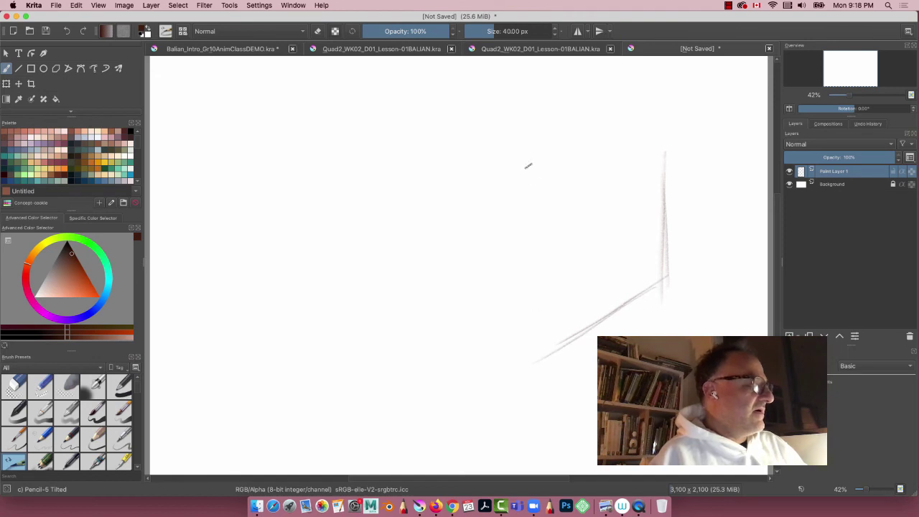
left_click_drag(529, 163, 532, 376)
left_click_drag(679, 284, 432, 207)
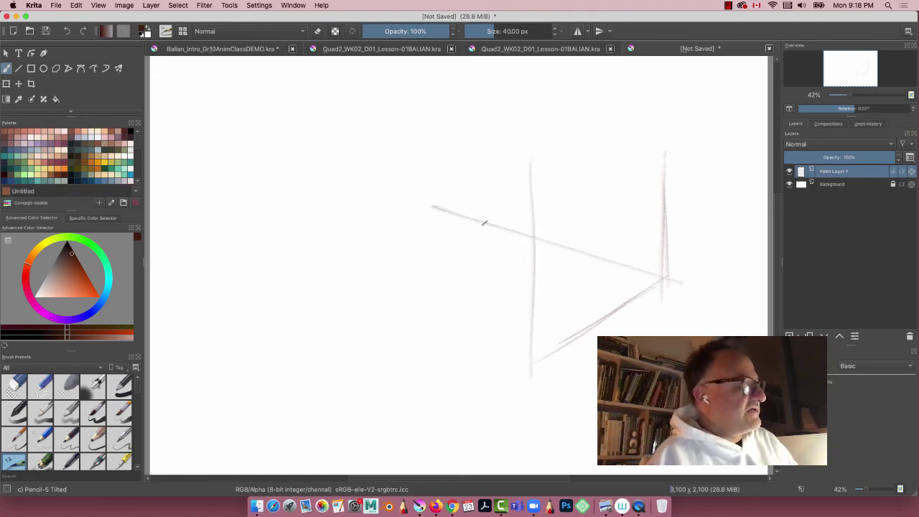
left_click_drag(627, 265, 422, 211)
left_click_drag(511, 214, 346, 315)
left_click_drag(669, 276, 446, 380)
mouse_move(535, 379)
left_mouse_down()
mouse_move(330, 338)
mouse_move(503, 375)
left_mouse_up()
Sketch tall vertical lines at the floor's back, right and left corners, and restate its back and left edges.
mouse_move(475, 86)
left_mouse_down()
mouse_move(489, 251)
mouse_move(499, 252)
left_mouse_up()
left_click_drag(669, 135, 668, 281)
left_click_drag(678, 94, 671, 269)
left_click_drag(675, 276, 430, 222)
left_click_drag(603, 251, 456, 213)
left_click_drag(685, 280, 482, 218)
left_click_drag(478, 62, 487, 215)
left_click_drag(481, 63, 491, 242)
mouse_move(362, 304)
left_mouse_down()
mouse_move(288, 345)
mouse_move(519, 225)
left_mouse_up()
left_click_drag(323, 116, 326, 363)
left_click_drag(326, 362, 332, 109)
left_click_drag(332, 109, 335, 294)
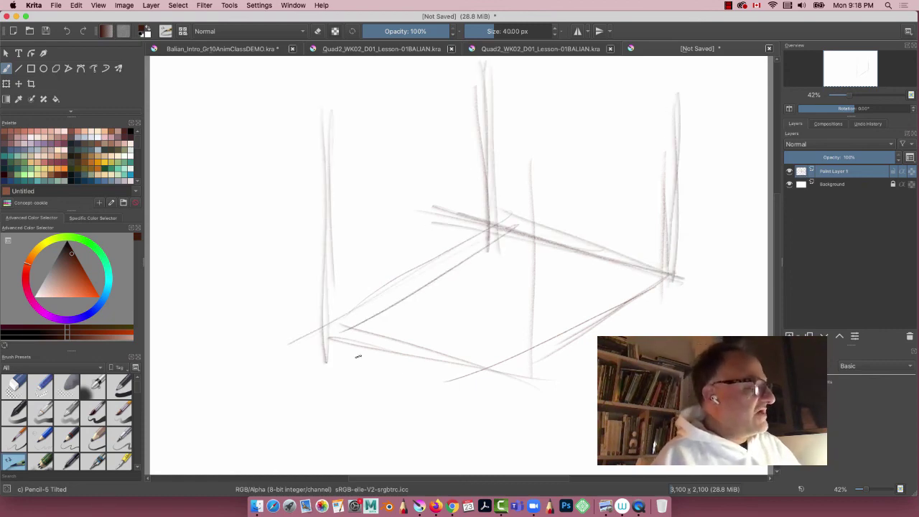
Redraw the floor's two front edges farther out and reinforce the back edge and the back corner's vertical line.
left_click_drag(556, 396, 328, 332)
left_click_drag(328, 331, 548, 412)
mouse_move(548, 412)
left_mouse_down()
mouse_move(309, 347)
mouse_move(388, 382)
left_mouse_up()
mouse_move(671, 281)
left_mouse_down()
mouse_move(503, 412)
mouse_move(478, 407)
left_mouse_up()
left_click_drag(694, 282, 486, 228)
left_click_drag(670, 272, 525, 242)
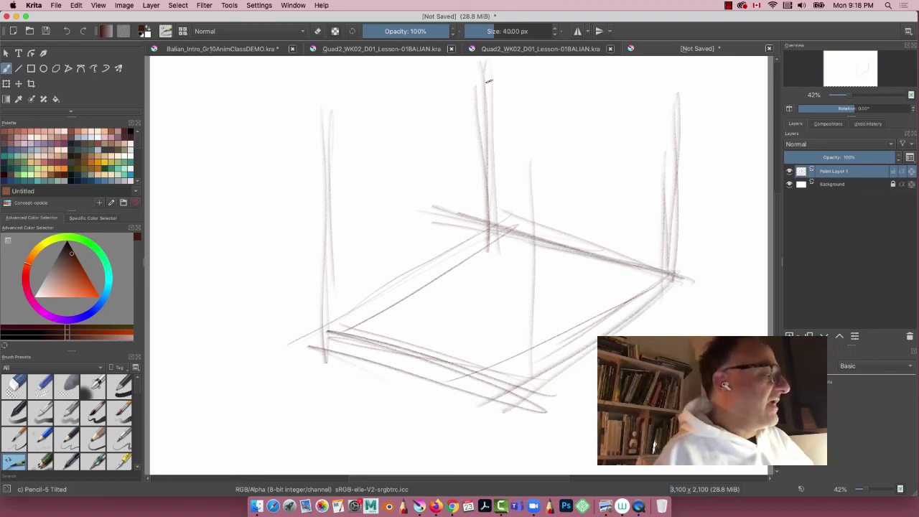
left_click_drag(486, 72, 492, 241)
Move the room sketch on Paint Layer 1 down and slightly to the right within the canvas.
mouse_move(273, 272)
left_mouse_down()
mouse_move(268, 285)
mouse_move(271, 277)
left_mouse_up()
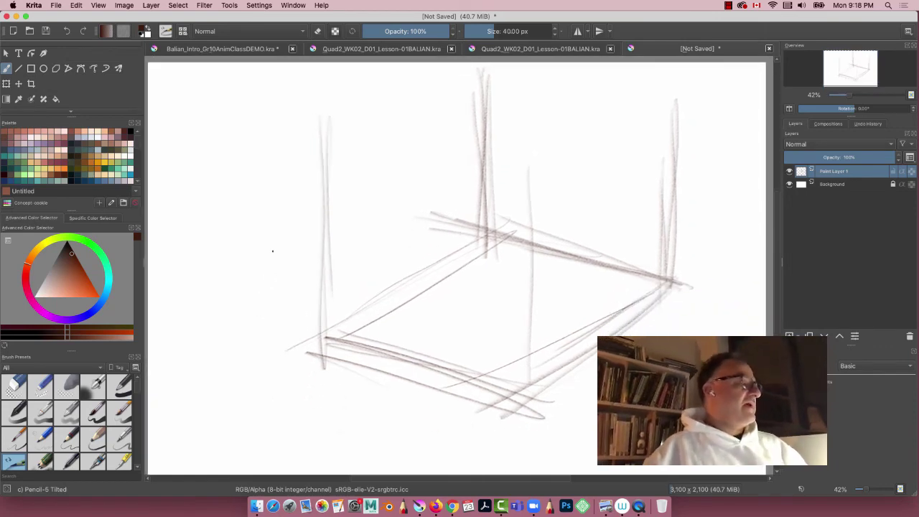
left_click(19, 84)
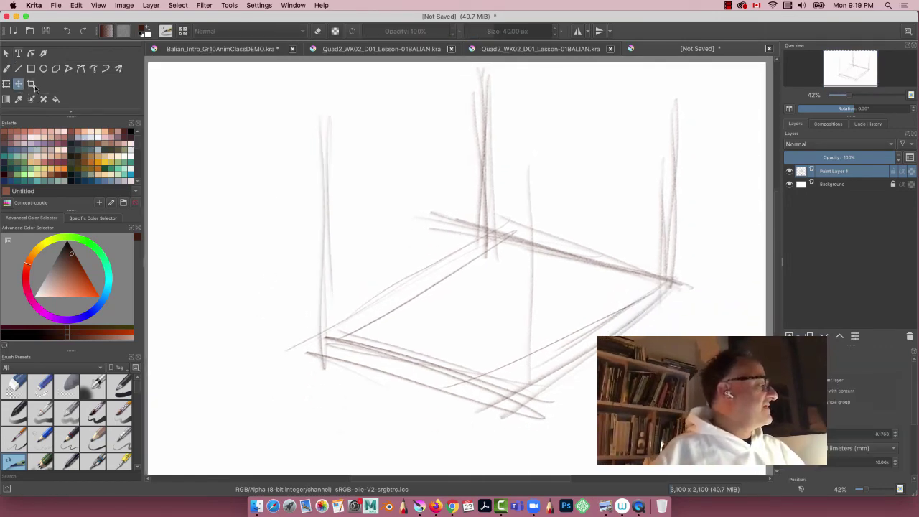
left_click_drag(445, 273, 438, 297)
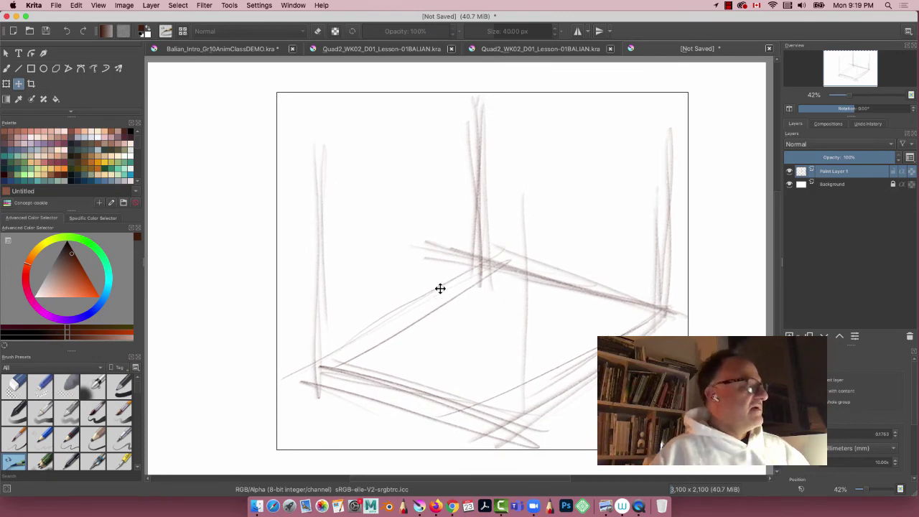
left_click_drag(365, 281, 381, 286)
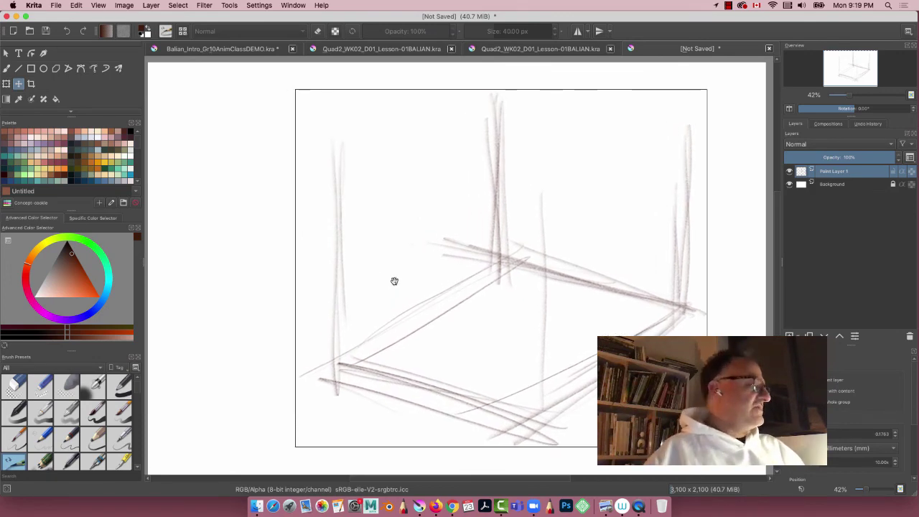
key("super+minus")
key("super+minus")
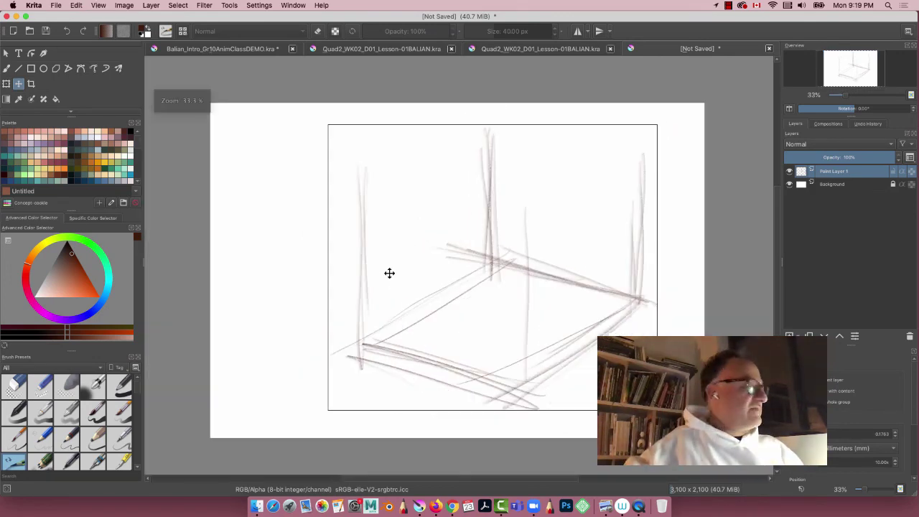
key("super+equal")
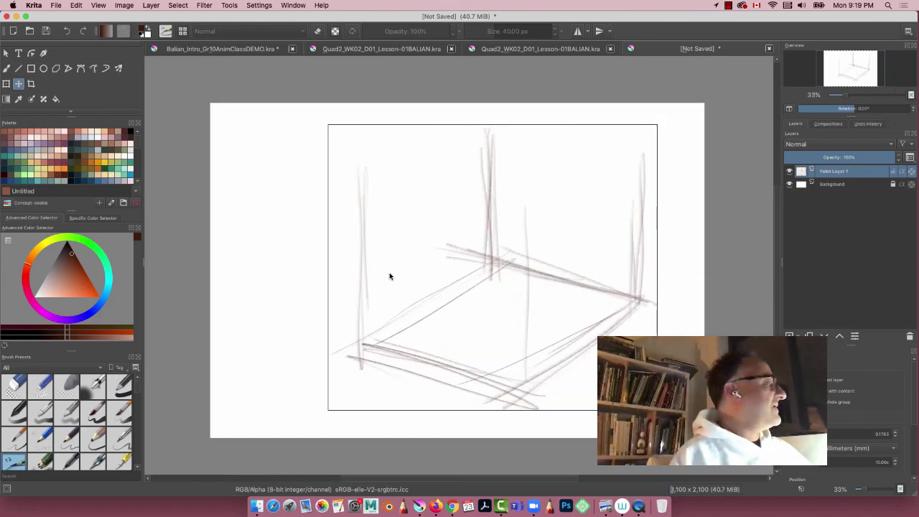
With the brush, sketch the top edges of both back walls from the back corner and reinforce the floor's left edge.
left_click(8, 69)
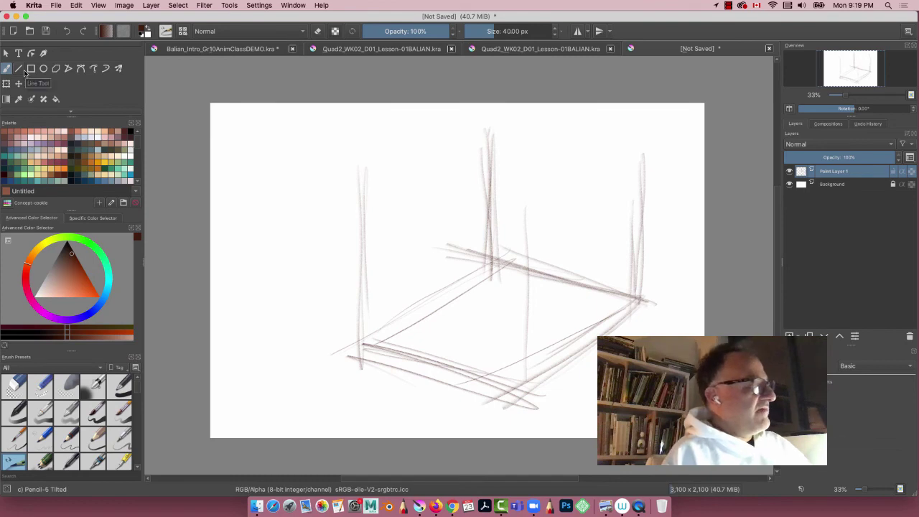
left_click_drag(488, 131, 493, 257)
left_click_drag(480, 127, 659, 165)
mouse_move(478, 129)
left_mouse_down()
mouse_move(334, 207)
mouse_move(344, 206)
left_mouse_up()
left_click_drag(493, 262, 360, 346)
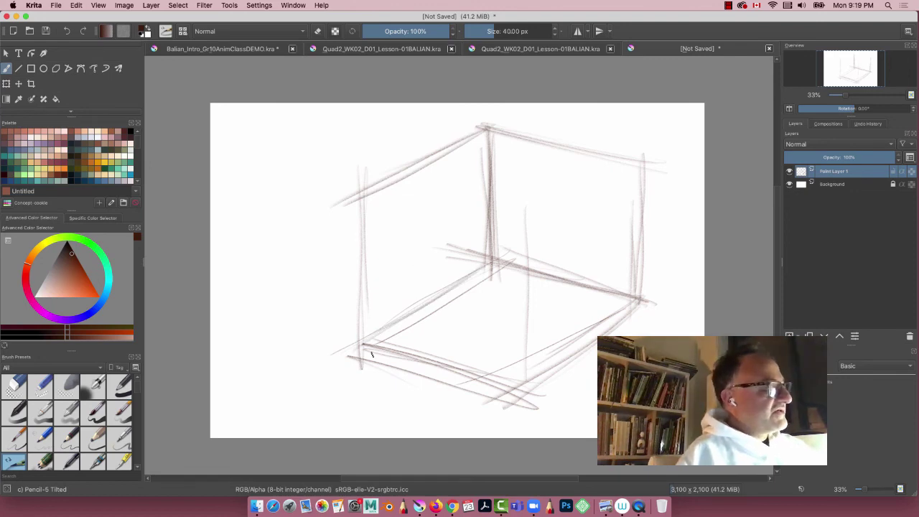
Reinforce the room's back, right and left vertical corners and the front edges of the floor.
left_click_drag(487, 136, 494, 258)
mouse_move(648, 164)
left_mouse_down()
mouse_move(646, 306)
mouse_move(510, 412)
left_mouse_up()
mouse_move(640, 315)
left_mouse_down()
mouse_move(504, 381)
mouse_move(333, 338)
left_mouse_up()
left_click_drag(462, 368, 534, 391)
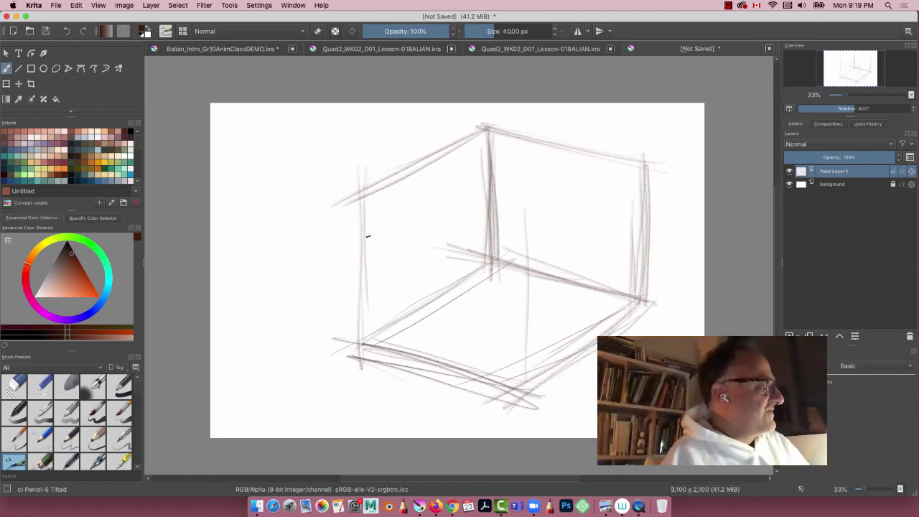
mouse_move(357, 177)
left_mouse_down()
mouse_move(354, 368)
mouse_move(352, 323)
left_mouse_up()
left_click_drag(491, 276, 487, 119)
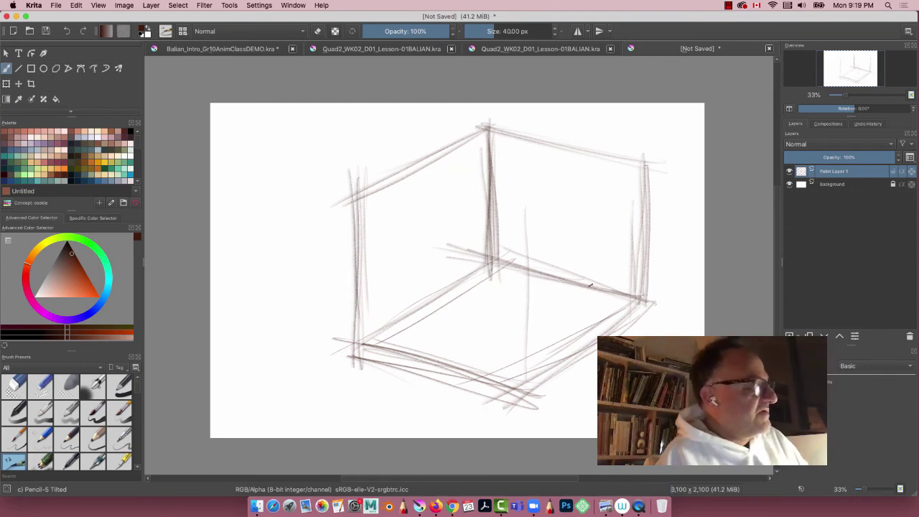
Reinforce the floor's back edge and the room's right vertical corner, and draw an arrow pointing at the left wall.
left_click_drag(480, 253, 647, 298)
left_click_drag(645, 155, 635, 321)
left_click_drag(231, 196, 270, 197)
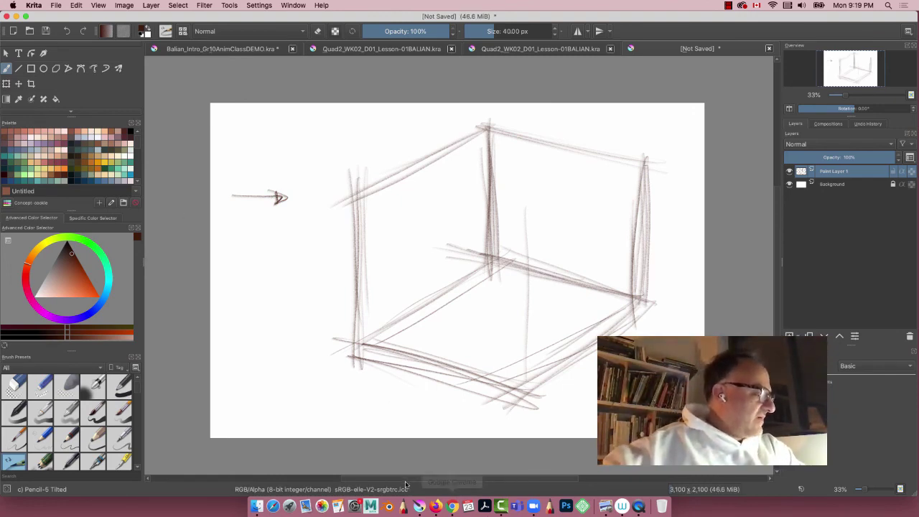
Switch to Firefox, widen its window and open the Jewelry Table pin in the Pinterest feed.
left_click(434, 505)
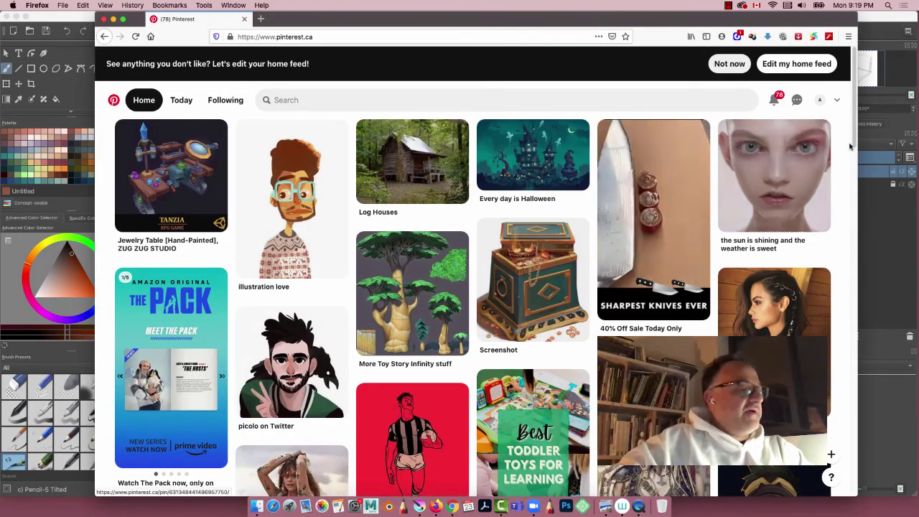
left_click_drag(858, 147, 918, 146)
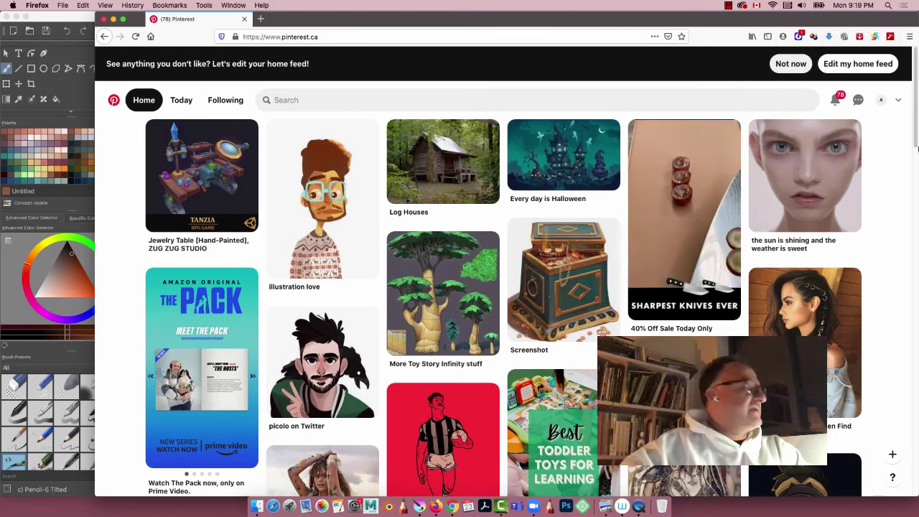
left_click(182, 173)
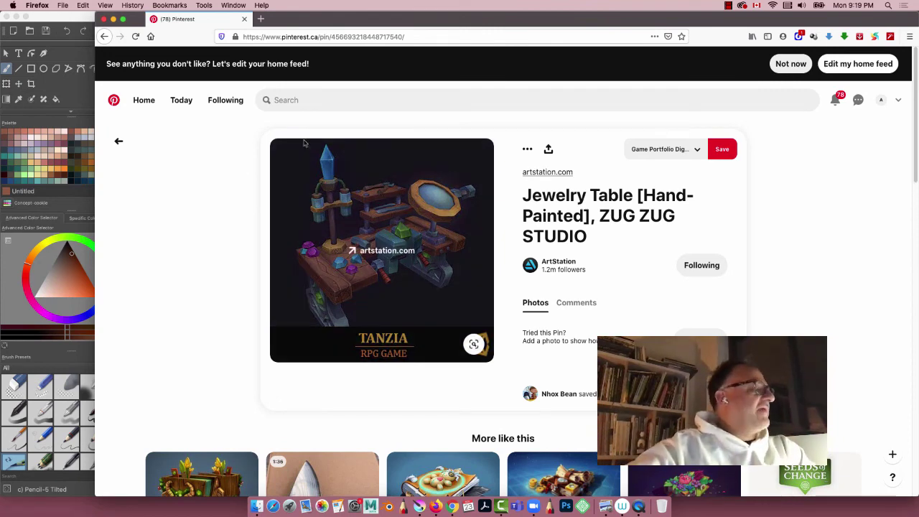
Load abalian.com in a new browser tab and go to its 3D Env Game Art page.
left_click(259, 26)
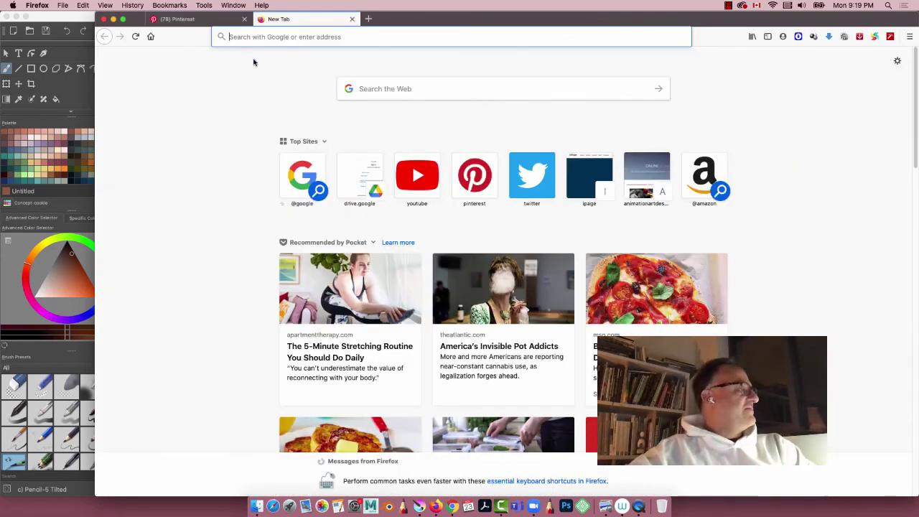
left_click(255, 35)
type("abalian.com/")
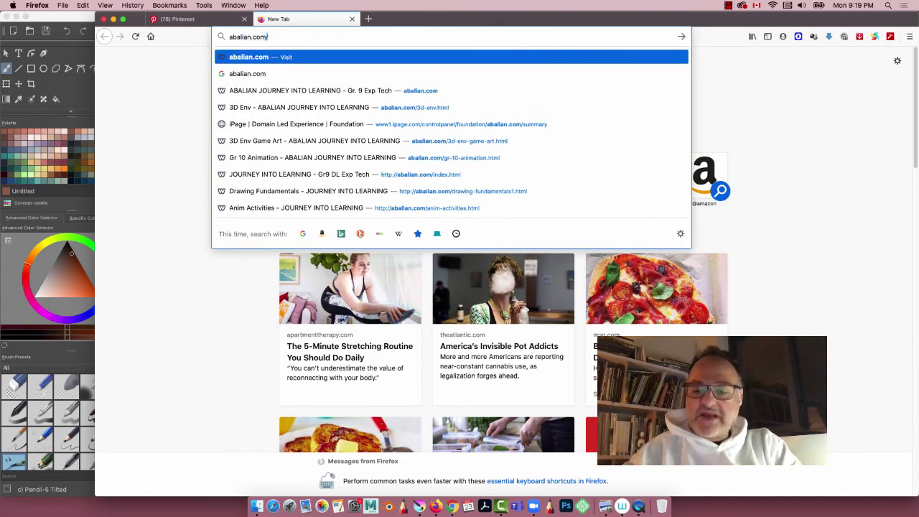
key("Return")
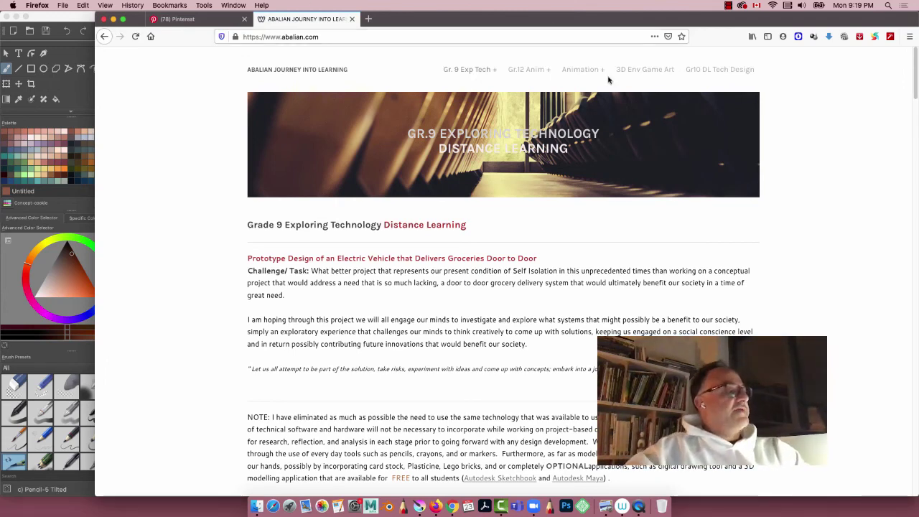
left_click(632, 74)
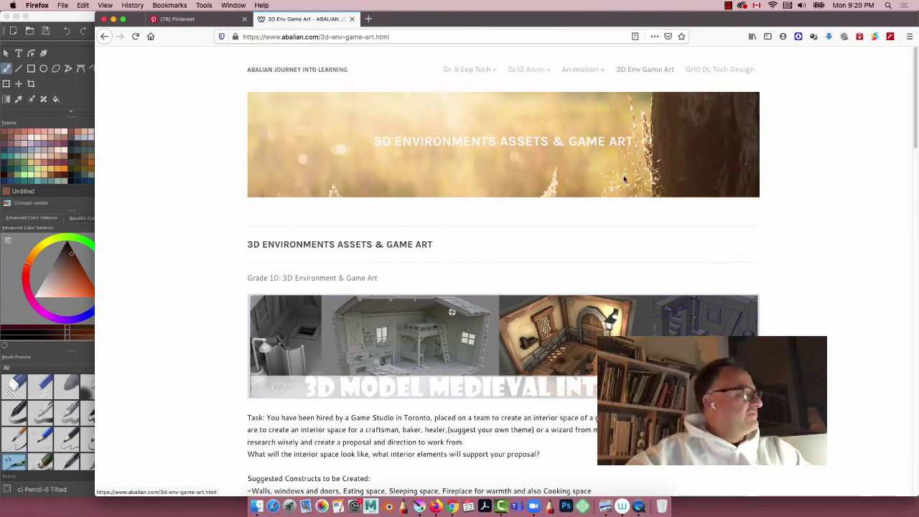
View the wireframe and final colour rendering slides of the interior space under Stages of Our Work, and close the viewer.
scroll(627, 295, "down", 2)
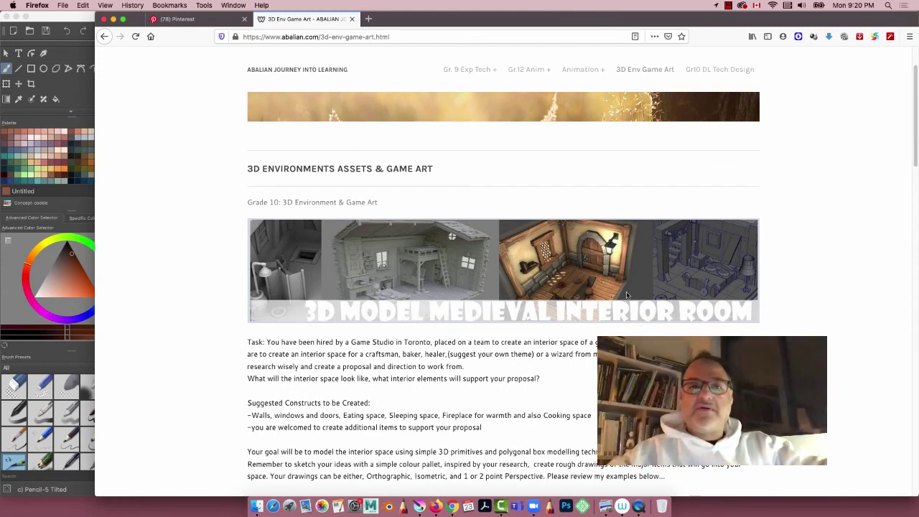
scroll(507, 287, "down", 8)
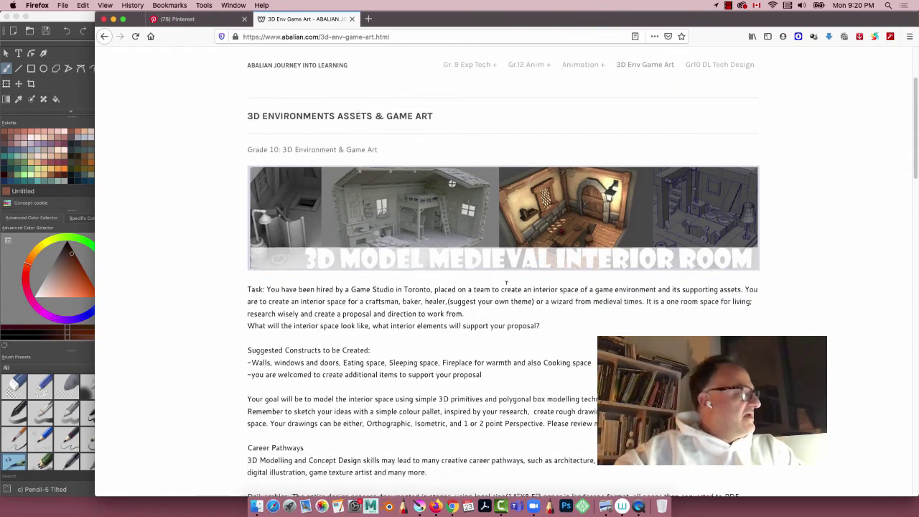
scroll(507, 288, "down", 4)
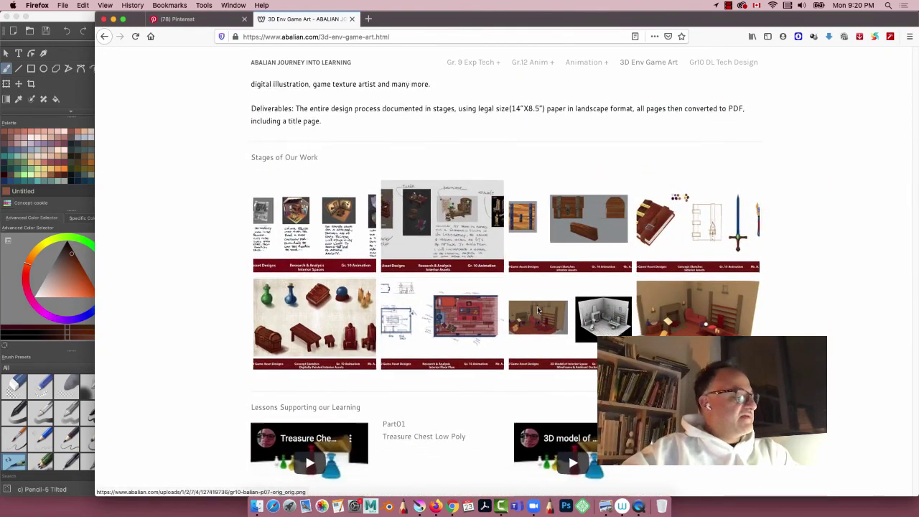
left_click(538, 310)
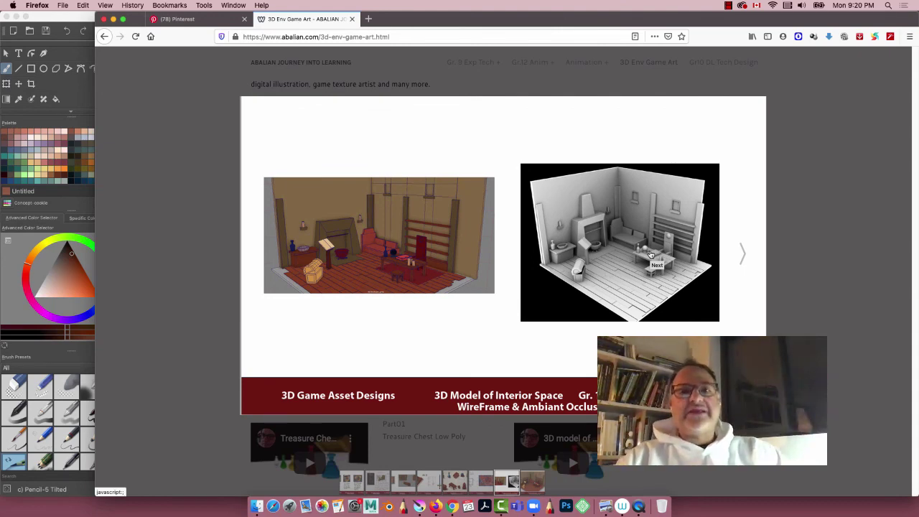
left_click(744, 257)
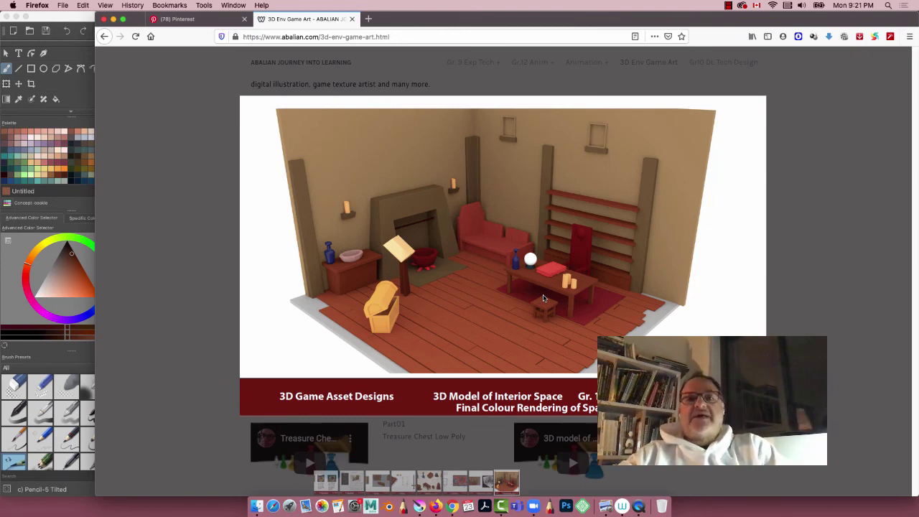
left_click(216, 237)
left_click(674, 316)
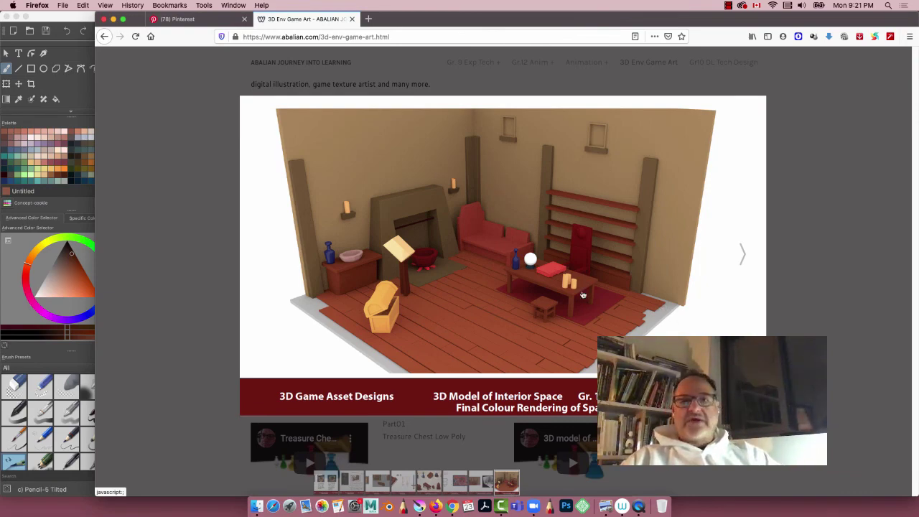
left_click(827, 260)
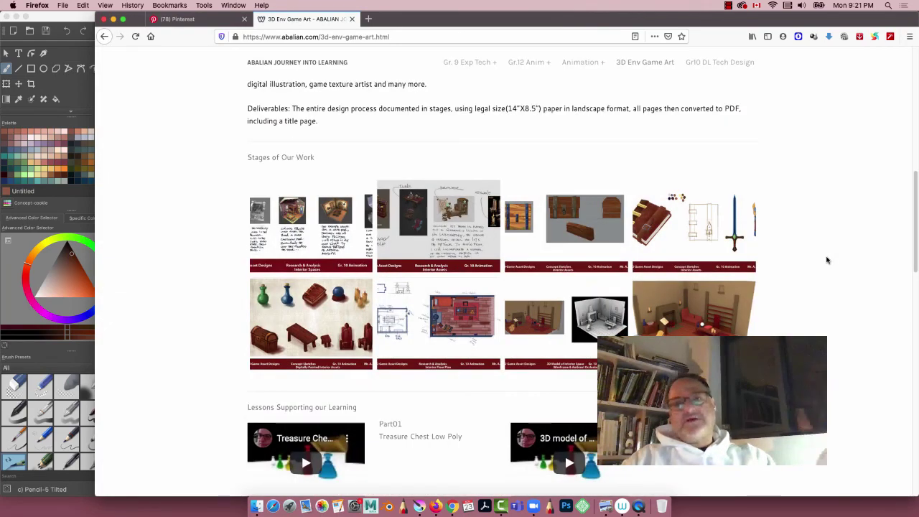
Open the Research & Analysis Interior Spaces slide and reposition and widen the browser window to span the screen.
left_click(293, 241)
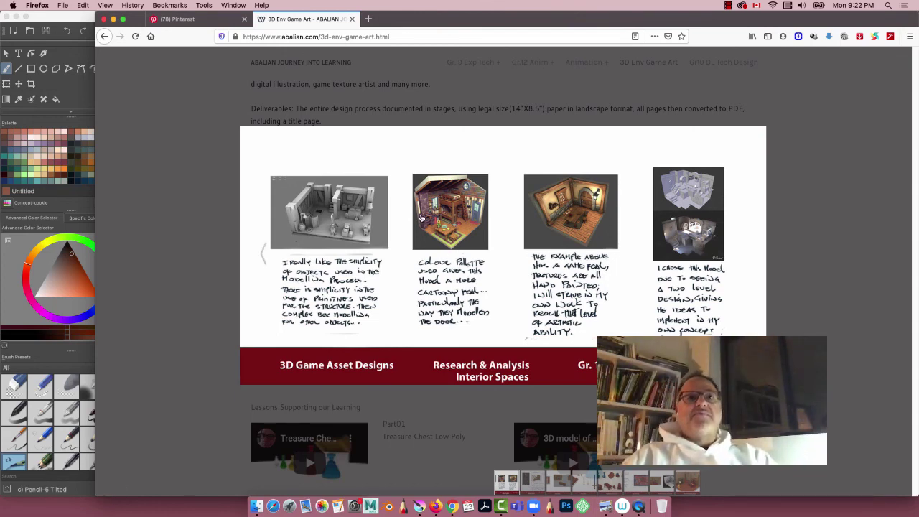
left_click_drag(440, 20, 346, 21)
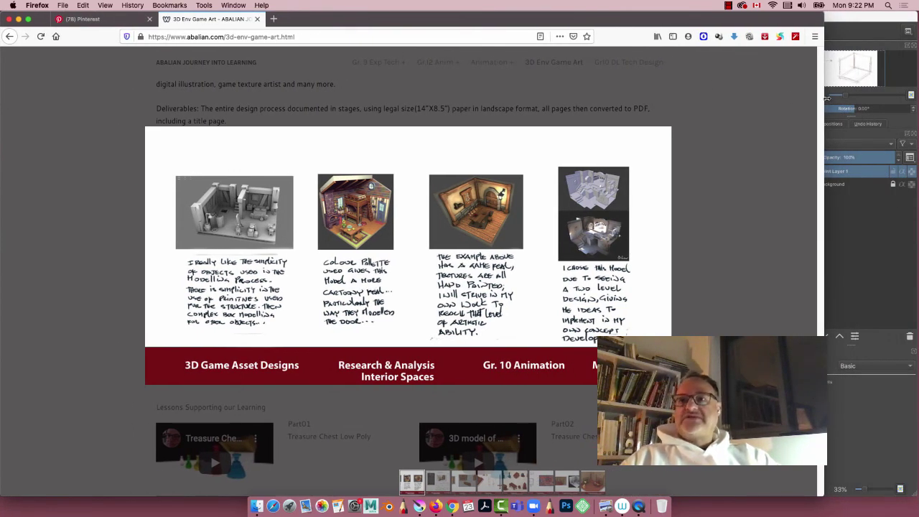
left_click_drag(825, 98, 916, 91)
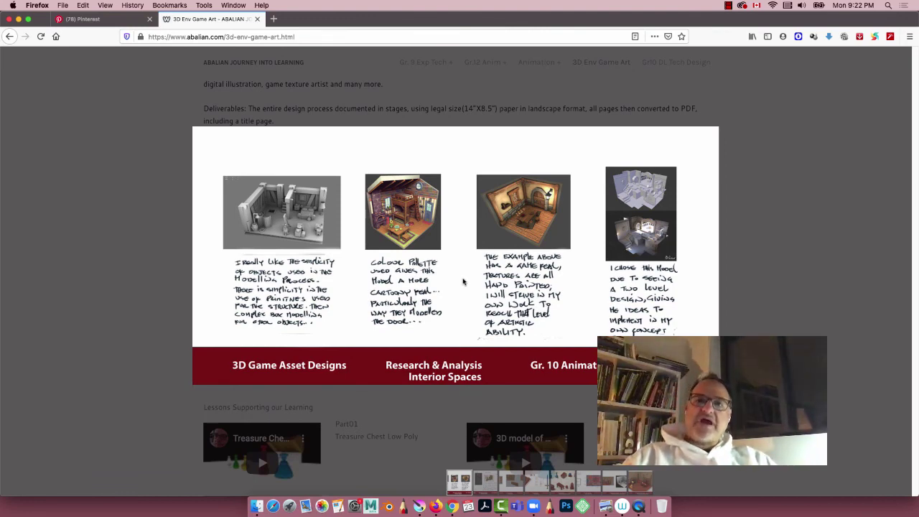
Step through the gallery slides from the interior assets research to the wireframe and ambient occlusion shot.
left_click(693, 254)
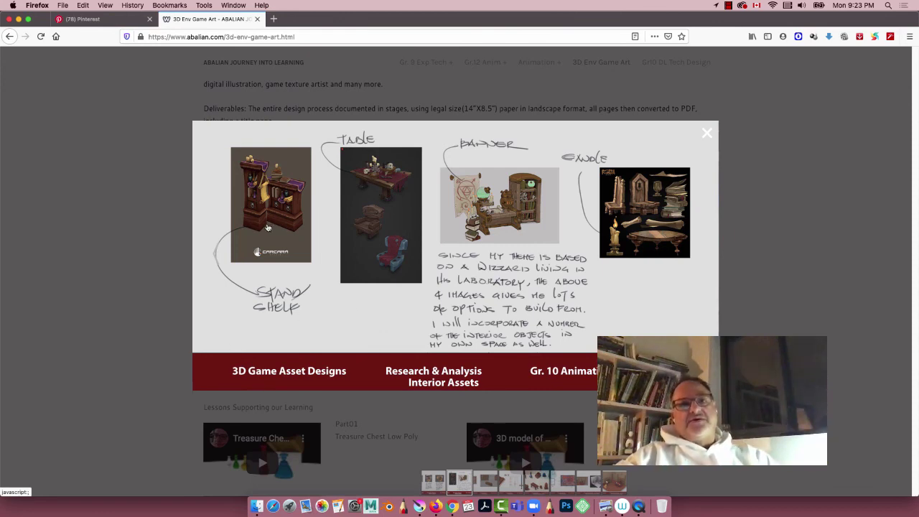
left_click(696, 259)
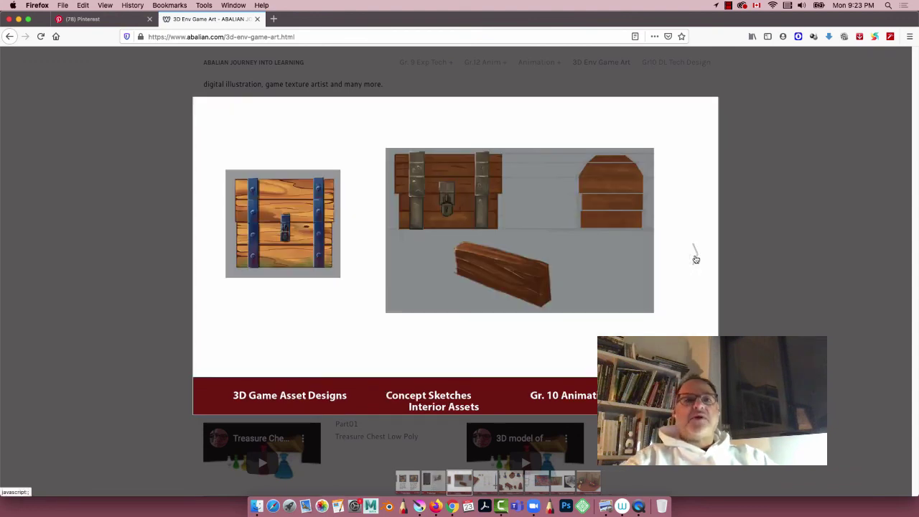
left_click(696, 259)
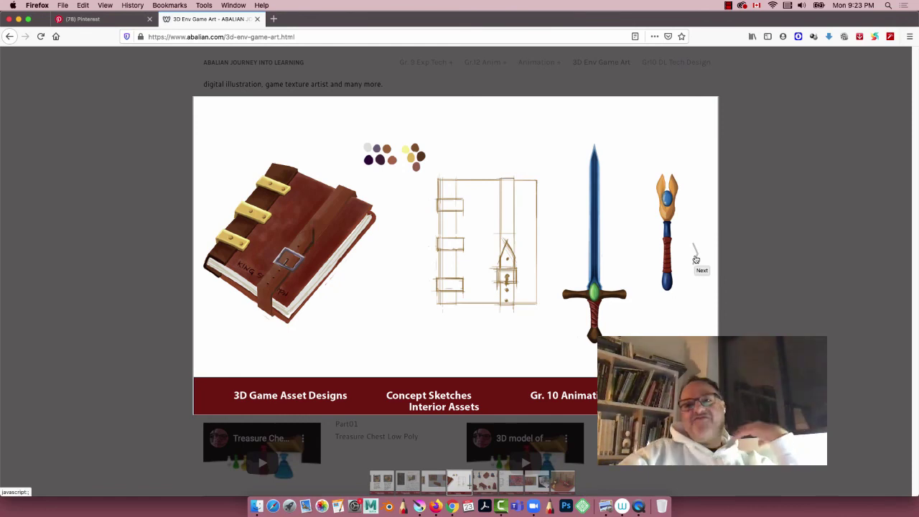
left_click(696, 259)
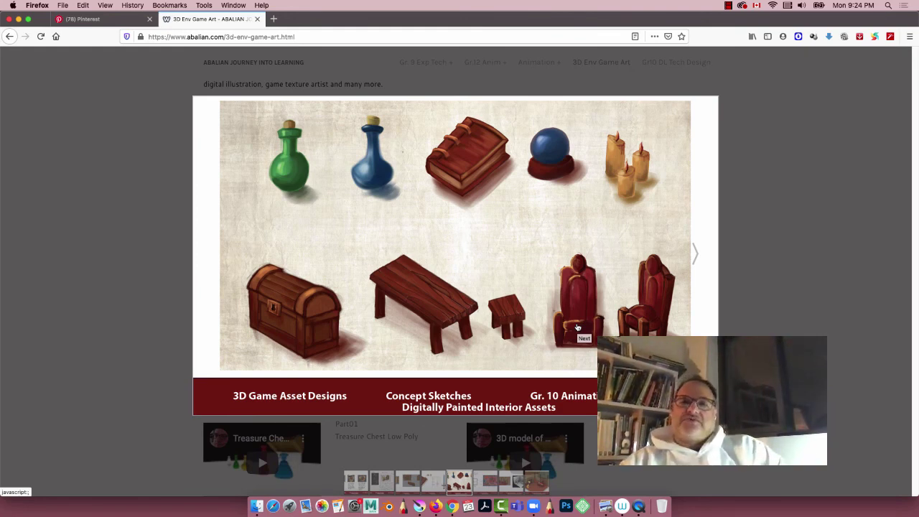
left_click(694, 254)
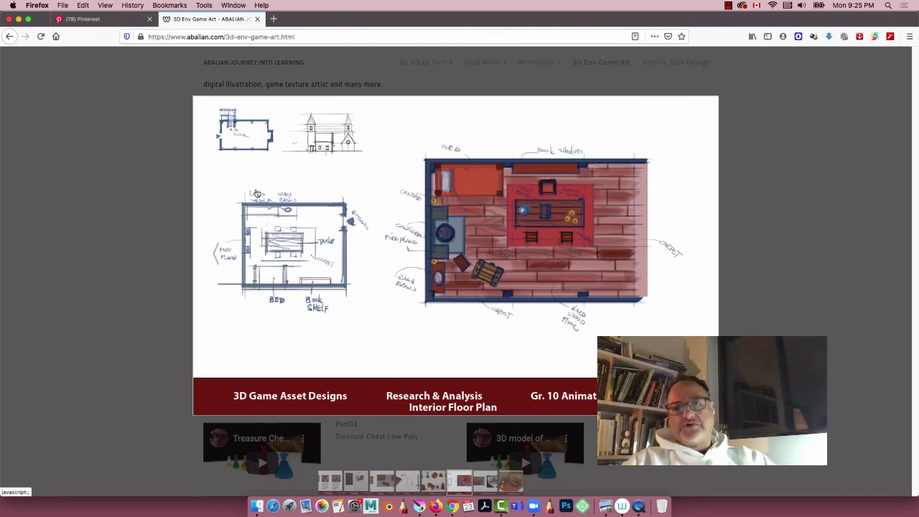
left_click(692, 252)
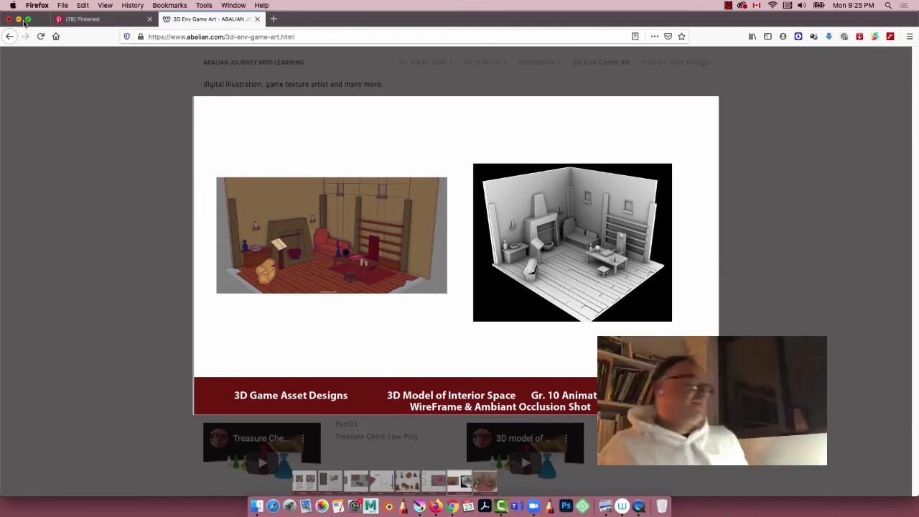
Return to Krita, reinforce the top edges of both walls and add thickness to the left wall's outer end.
left_click(18, 19)
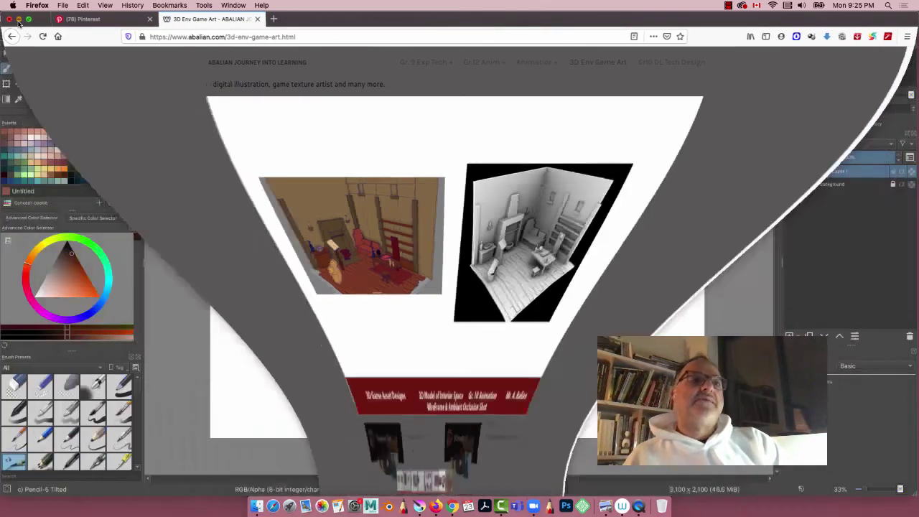
left_click(325, 155)
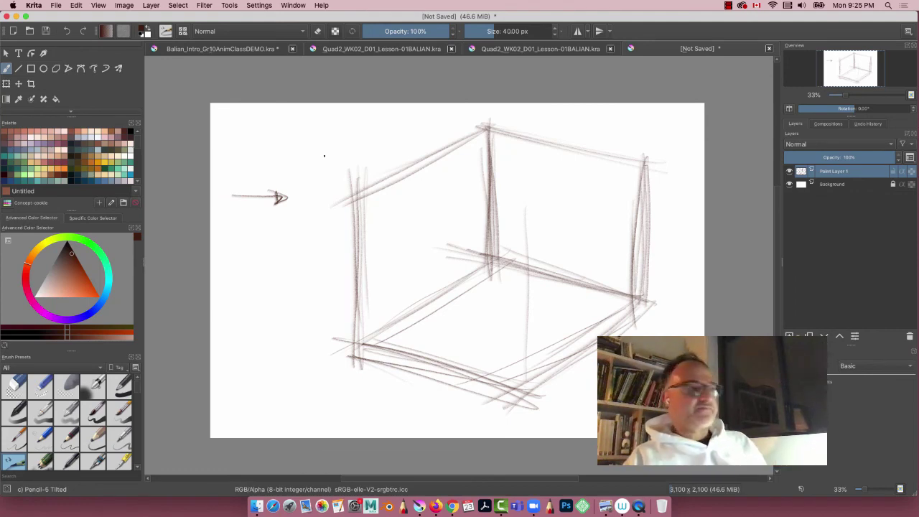
mouse_move(633, 167)
left_mouse_down()
mouse_move(508, 137)
mouse_move(651, 168)
mouse_move(478, 126)
mouse_move(668, 175)
mouse_move(488, 276)
left_mouse_up()
mouse_move(492, 138)
left_mouse_down()
mouse_move(495, 276)
mouse_move(349, 210)
mouse_move(333, 216)
left_mouse_up()
mouse_move(333, 216)
left_mouse_down()
mouse_move(368, 190)
mouse_move(349, 339)
left_mouse_up()
Reinforce the left wall's end and thicken the floor's two front edges with parallel strokes meeting at the front corner.
mouse_move(356, 197)
left_mouse_down()
mouse_move(352, 372)
mouse_move(335, 199)
mouse_move(342, 345)
mouse_move(356, 362)
mouse_move(341, 379)
mouse_move(342, 202)
mouse_move(354, 362)
mouse_move(334, 352)
mouse_move(520, 389)
mouse_move(370, 345)
mouse_move(520, 387)
left_mouse_up()
mouse_move(517, 383)
left_mouse_down()
mouse_move(505, 408)
mouse_move(377, 379)
left_mouse_up()
mouse_move(522, 395)
left_mouse_down()
mouse_move(652, 301)
mouse_move(639, 306)
left_mouse_up()
left_click_drag(632, 309, 524, 383)
mouse_move(497, 415)
left_mouse_down()
mouse_move(648, 309)
mouse_move(503, 412)
left_mouse_up()
left_click_drag(630, 311, 502, 402)
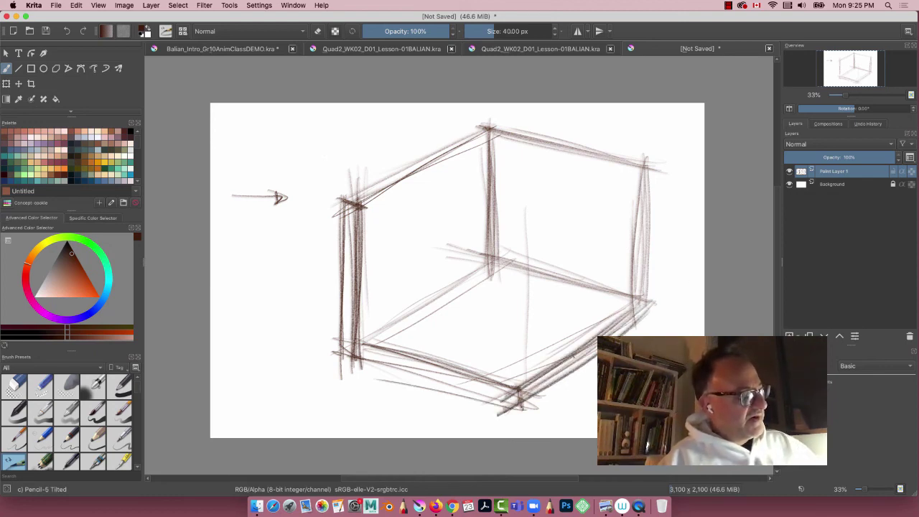
Add thickness to the right wall's outer end and double the line along its top edge.
left_click_drag(639, 177, 640, 313)
left_click_drag(636, 158, 639, 281)
mouse_move(651, 178)
left_mouse_down()
mouse_move(655, 308)
mouse_move(652, 183)
mouse_move(661, 163)
left_mouse_up()
mouse_move(662, 159)
left_mouse_down()
mouse_move(655, 290)
mouse_move(456, 122)
mouse_move(531, 132)
left_mouse_up()
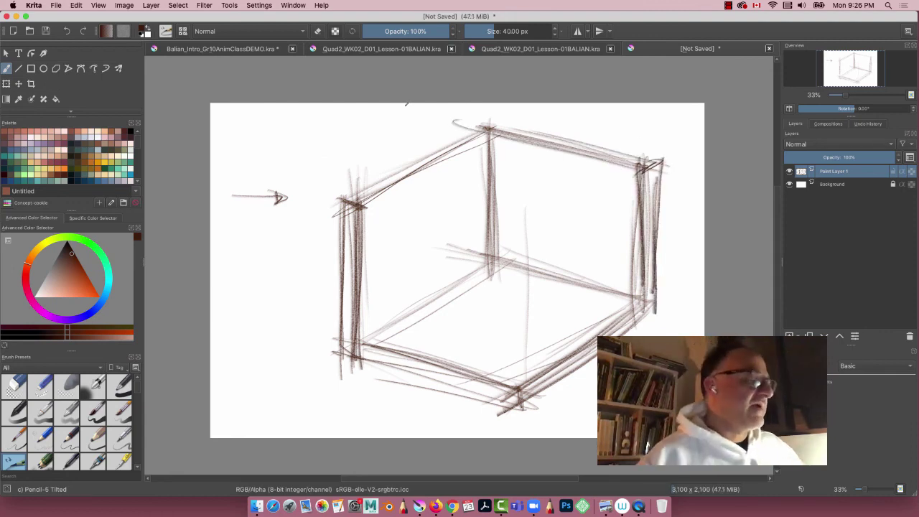
Hide Paint Layer 1 and sketch a small front-view table with a thick top and legs on a new paint layer.
left_click(789, 171)
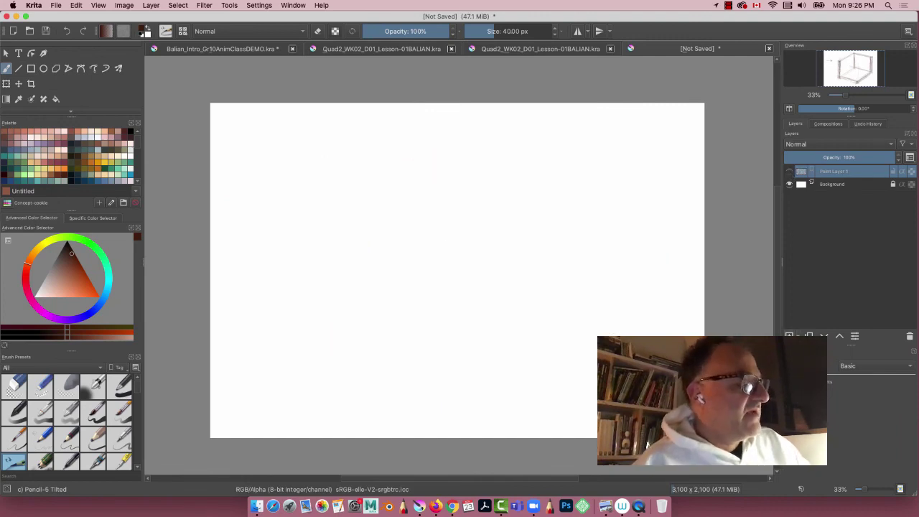
key("Insert")
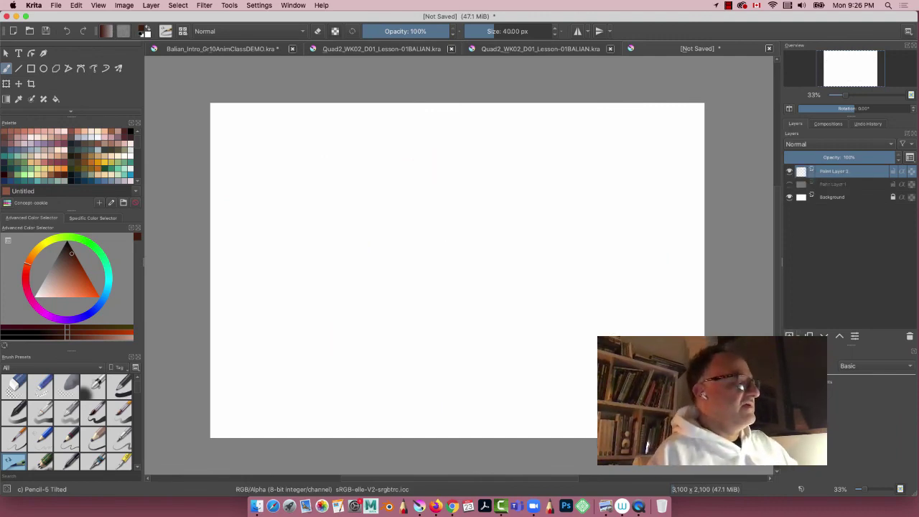
mouse_move(341, 168)
left_mouse_down()
mouse_move(279, 165)
mouse_move(340, 185)
mouse_move(278, 181)
left_mouse_up()
mouse_move(278, 166)
left_mouse_down()
mouse_move(278, 184)
mouse_move(329, 232)
left_mouse_up()
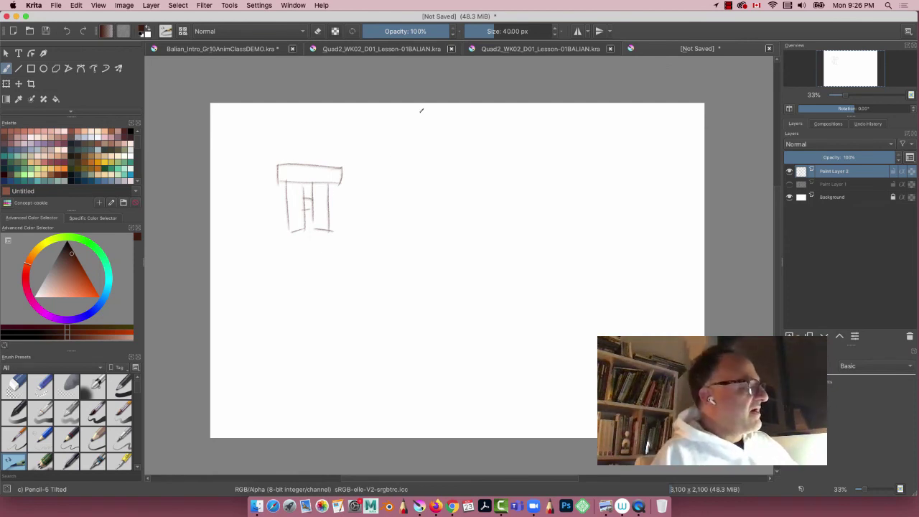
Sketch a perspective tabletop with one leg beside the front-view table and circle it.
mouse_move(533, 177)
left_mouse_down()
mouse_move(469, 194)
mouse_move(417, 164)
mouse_move(530, 179)
mouse_move(484, 155)
mouse_move(415, 163)
left_mouse_up()
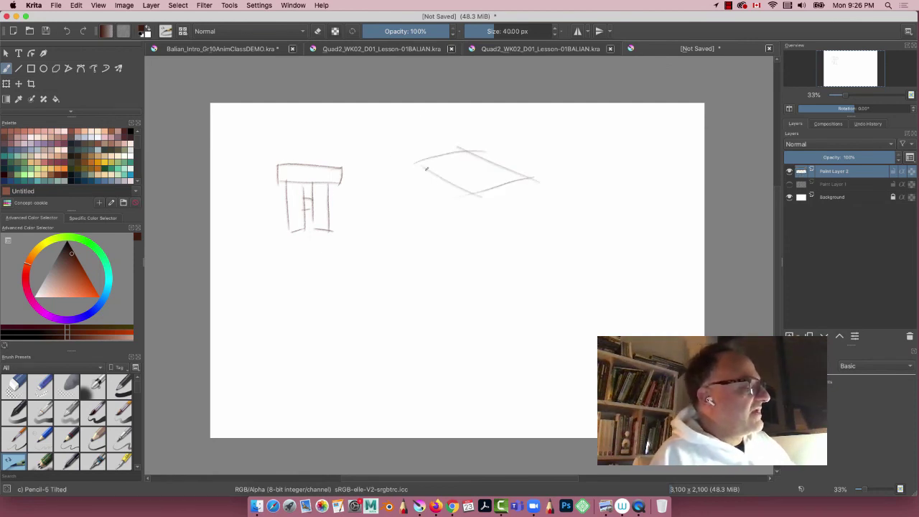
left_click_drag(514, 183, 519, 253)
left_click_drag(509, 178, 508, 265)
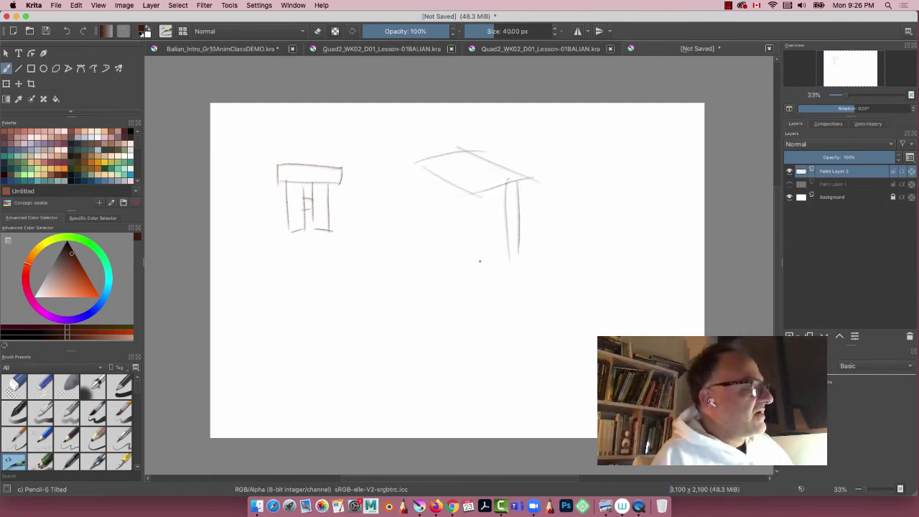
left_click_drag(403, 156, 476, 135)
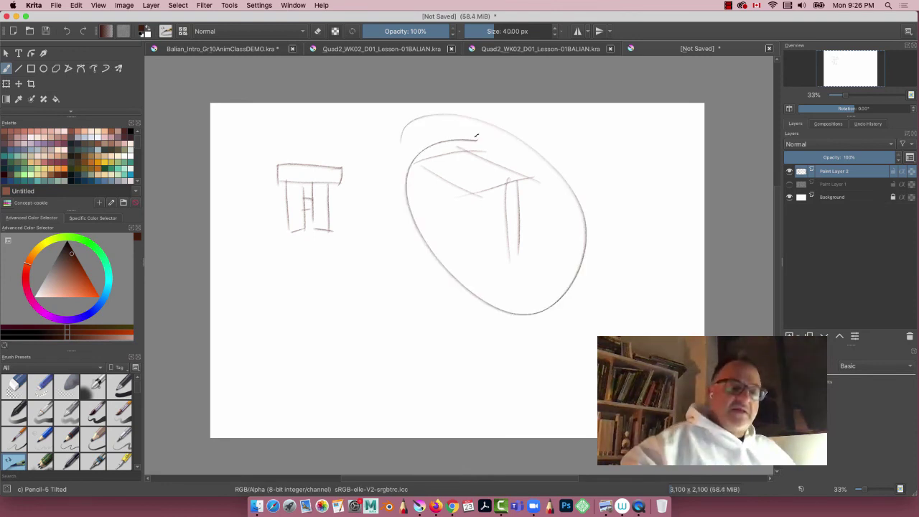
Undo the circle and all strokes of the perspective table.
key("super+z")
key("super+z")
key("super+z")
key("super+z")
key("super+z")
key("super+z")
key("super+z")
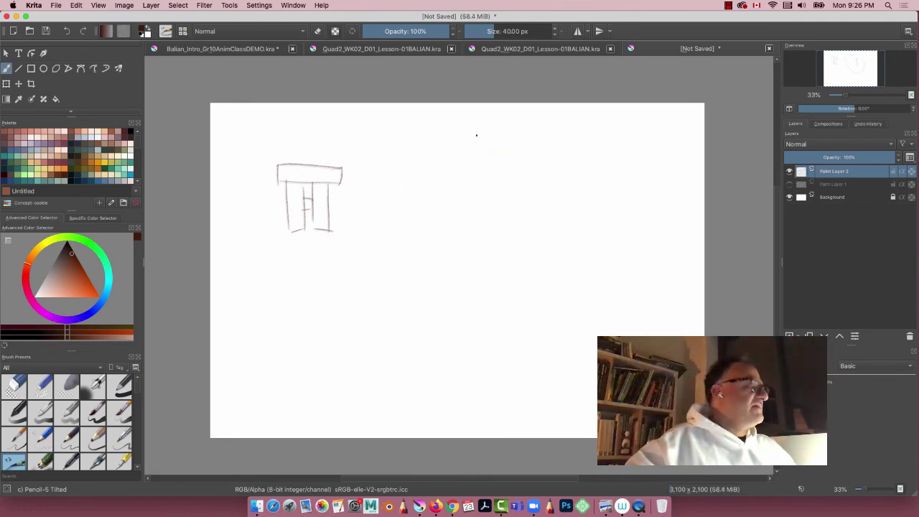
Sketch a long front-view tabletop in the upper right of the canvas and divide it into sections with vertical lines.
left_click_drag(654, 140, 653, 185)
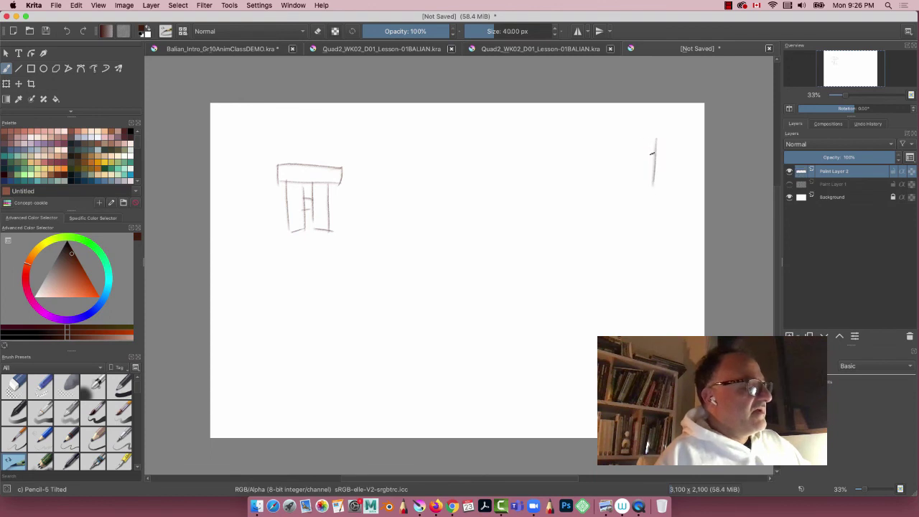
left_click_drag(587, 143, 504, 143)
left_click_drag(669, 183, 451, 184)
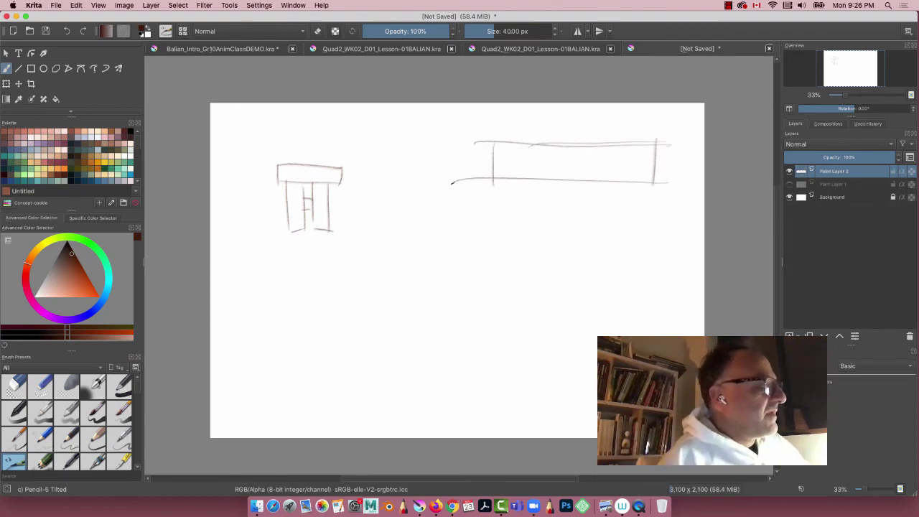
left_click_drag(611, 144, 609, 189)
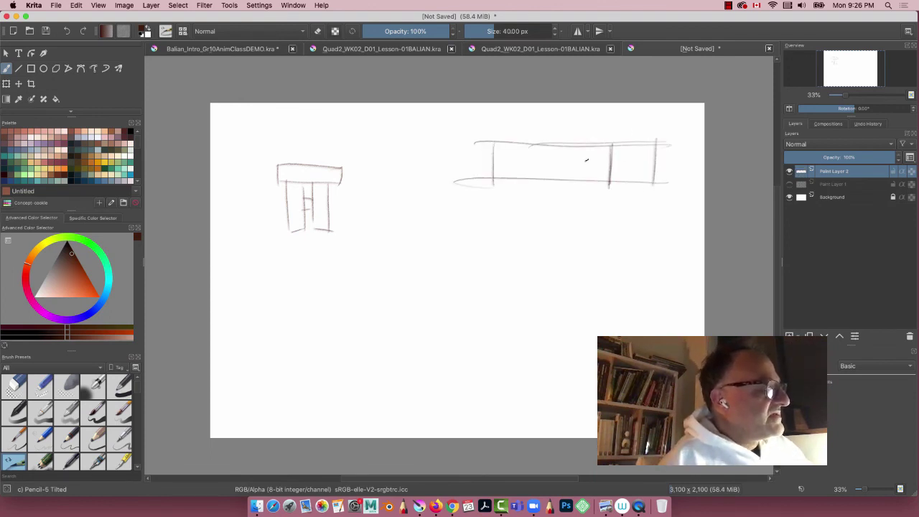
left_click_drag(565, 146, 570, 187)
mouse_move(524, 143)
left_mouse_down()
mouse_move(525, 183)
mouse_move(480, 202)
left_mouse_up()
Draw two thick straight legs under the sectioned tabletop and close off their feet.
left_click_drag(512, 173, 513, 200)
mouse_move(614, 179)
left_mouse_down()
mouse_move(613, 290)
mouse_move(631, 320)
mouse_move(633, 296)
mouse_move(608, 324)
mouse_move(609, 287)
left_mouse_up()
mouse_move(512, 179)
left_mouse_down()
mouse_move(514, 303)
mouse_move(516, 293)
mouse_move(535, 298)
left_mouse_up()
left_click_drag(536, 296, 515, 299)
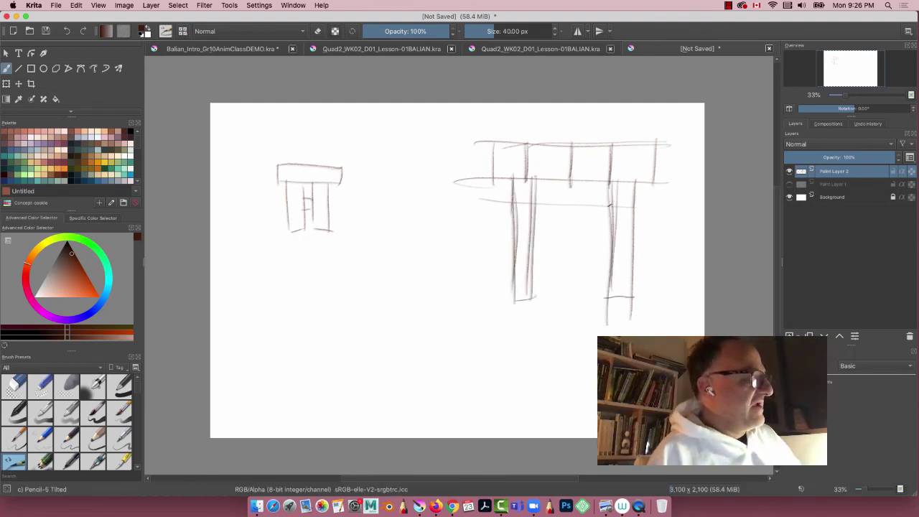
Add an upper rail and a double-line lower crossbar between the legs, plus a short vertical line at the tabletop's left end.
mouse_move(609, 203)
left_mouse_down()
mouse_move(512, 201)
mouse_move(533, 284)
left_mouse_up()
left_click_drag(536, 184, 488, 179)
left_click_drag(497, 158, 495, 144)
mouse_move(607, 248)
left_mouse_down()
mouse_move(518, 251)
mouse_move(625, 267)
mouse_move(530, 266)
left_mouse_up()
mouse_move(531, 251)
left_mouse_down()
mouse_move(625, 251)
mouse_move(520, 252)
left_mouse_up()
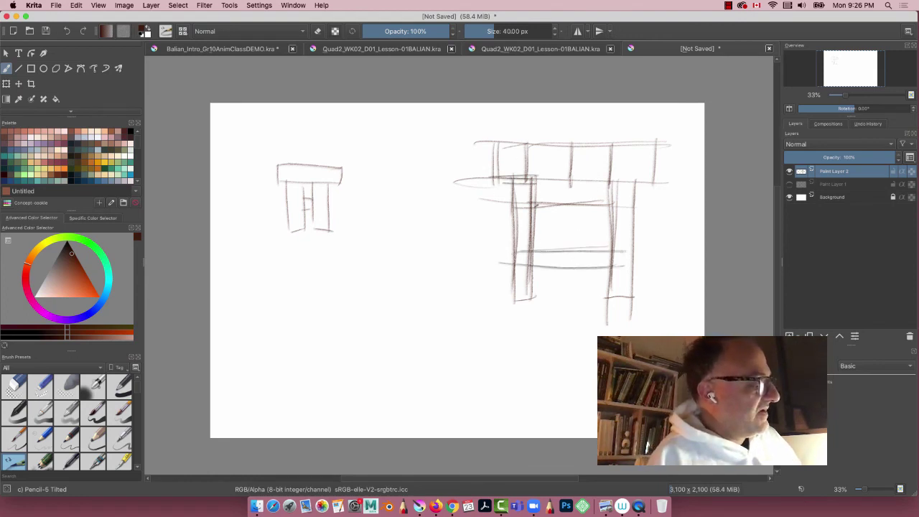
Reinforce the edges of both table legs and add curved strokes at their feet.
left_click_drag(538, 186, 537, 306)
left_click_drag(543, 288, 502, 294)
left_click_drag(523, 179, 526, 283)
left_click_drag(616, 182, 619, 288)
left_click_drag(614, 290, 611, 303)
left_click_drag(636, 181, 632, 313)
left_click_drag(633, 305, 619, 314)
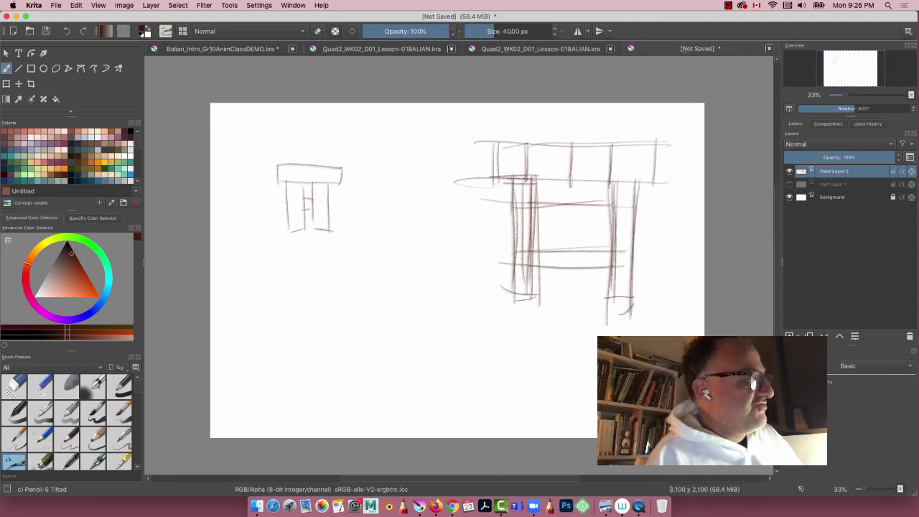
Darken the tabletop's upper and lower edges and its vertical dividers with repeated, slightly uneven strokes.
mouse_move(613, 142)
left_mouse_down()
mouse_move(615, 200)
mouse_move(614, 177)
left_mouse_up()
left_click_drag(604, 153, 655, 145)
left_click_drag(658, 179, 596, 182)
mouse_move(619, 148)
left_mouse_down()
mouse_move(548, 144)
mouse_move(564, 183)
left_mouse_up()
left_click_drag(606, 178, 541, 181)
left_click_drag(574, 147, 511, 148)
left_click_drag(526, 146, 527, 181)
left_click_drag(572, 145, 570, 188)
left_click_drag(615, 142, 613, 185)
left_click_drag(655, 146, 656, 193)
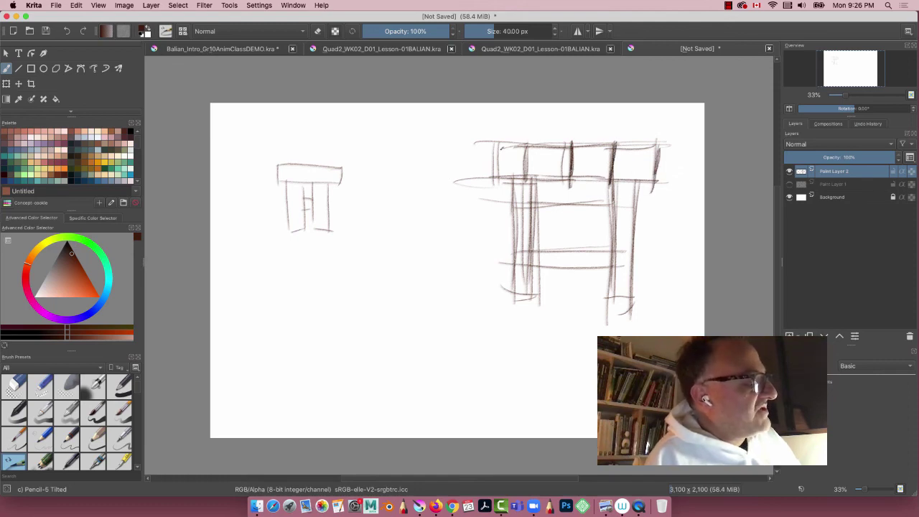
left_click_drag(501, 142, 504, 174)
left_click_drag(525, 146, 527, 183)
left_click_drag(572, 147, 490, 148)
left_click_drag(583, 177, 481, 179)
Redraw the table's left leg so that its outer edge flares outward toward the foot.
left_click_drag(493, 139, 510, 298)
left_click_drag(513, 181, 514, 302)
left_click_drag(536, 186, 537, 268)
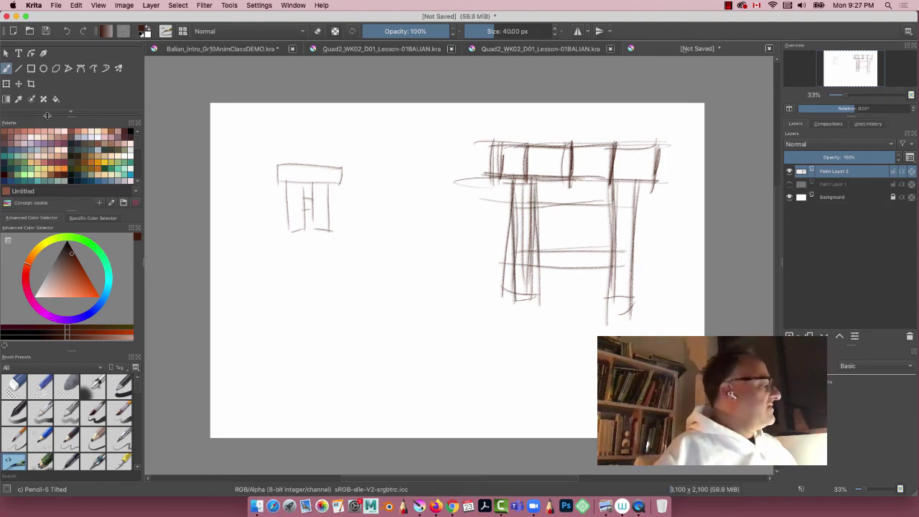
Select the large table with a freehand selection, scale it to less than half size and place it near the canvas's upper right.
left_click_drag(70, 117, 70, 159)
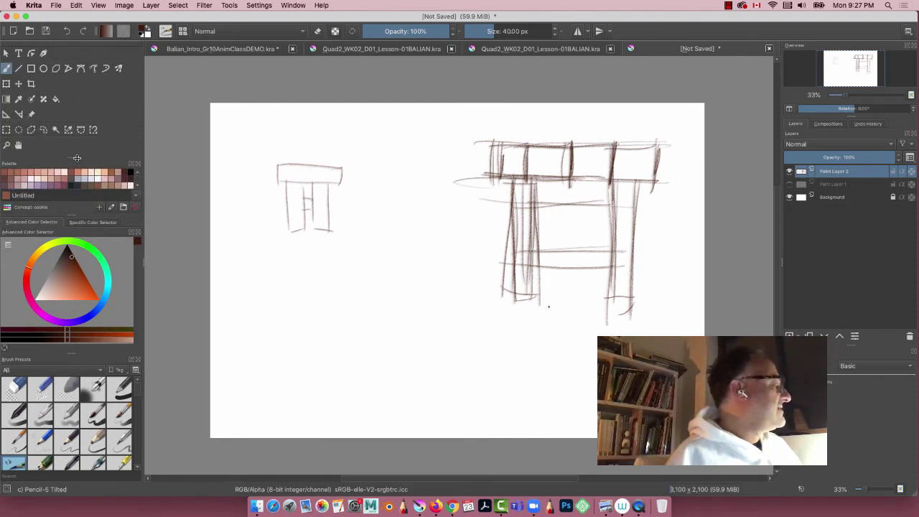
left_click(44, 130)
mouse_move(439, 142)
left_mouse_down()
mouse_move(691, 174)
mouse_move(437, 123)
mouse_move(450, 108)
mouse_move(440, 136)
left_mouse_up()
left_click(6, 83)
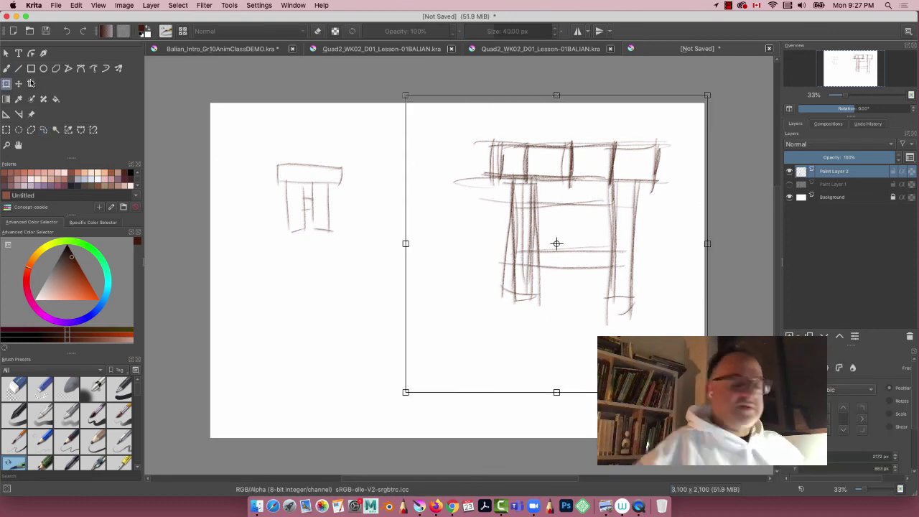
mouse_move(405, 95)
left_mouse_down()
mouse_move(553, 266)
mouse_move(578, 267)
left_mouse_up()
mouse_move(615, 324)
left_mouse_down()
mouse_move(576, 237)
mouse_move(589, 193)
left_mouse_up()
key("Return")
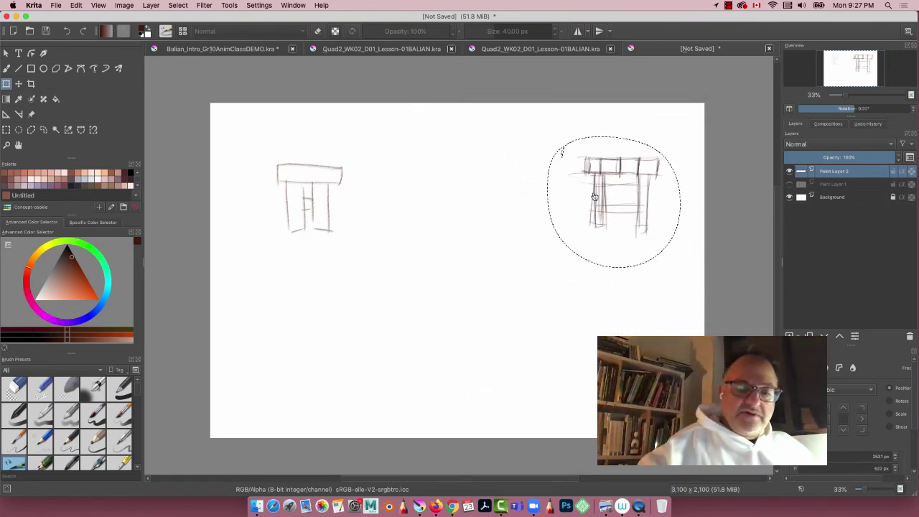
Duplicate the selected table onto a pasted layer, move the copy directly left of the original and clear the selection.
key("super+c")
key("super+v")
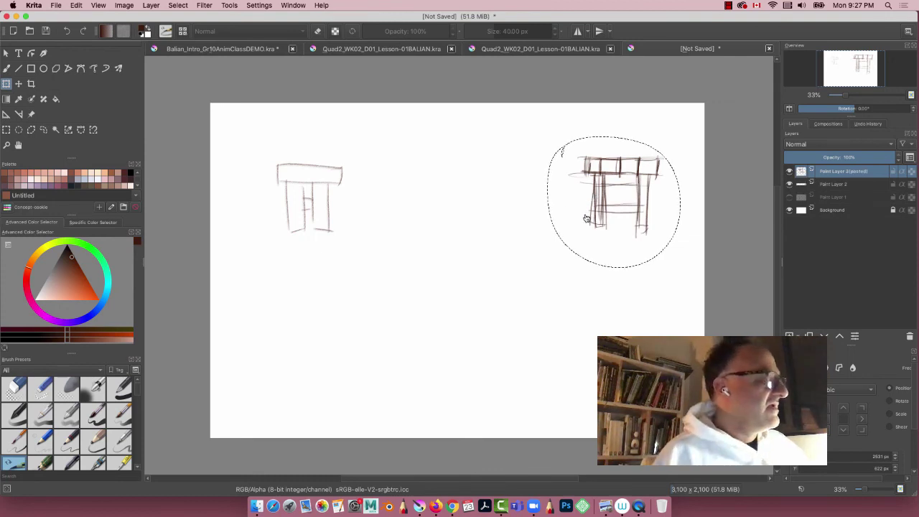
left_click(601, 203)
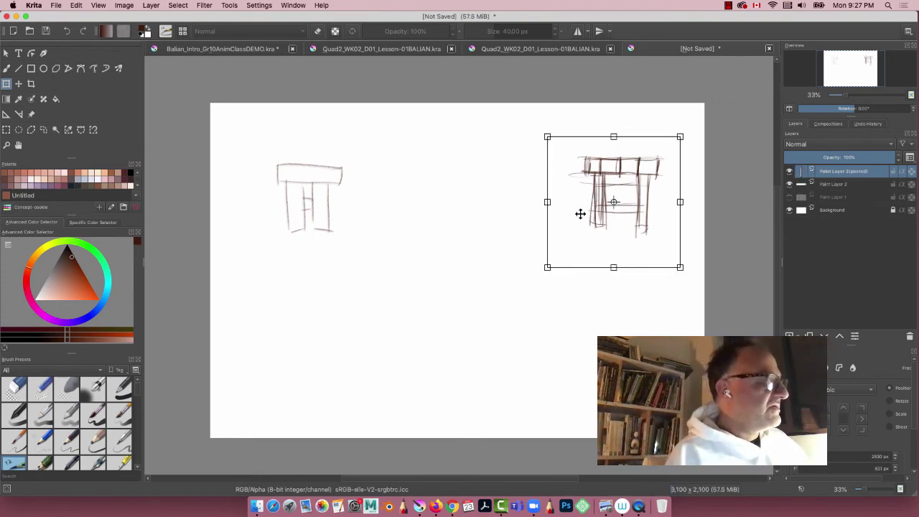
mouse_move(580, 214)
left_mouse_down()
mouse_move(472, 232)
mouse_move(477, 213)
mouse_move(501, 216)
left_mouse_up()
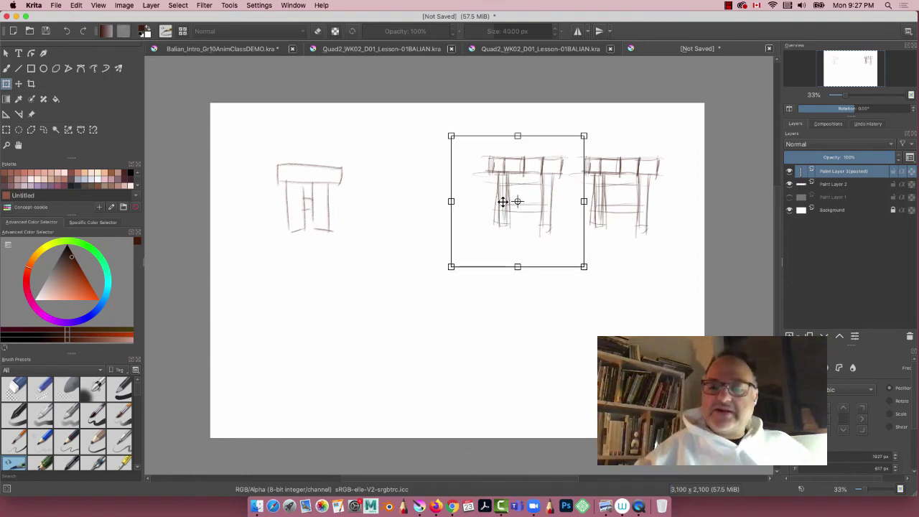
key("Return")
key("ctrl+shift+a")
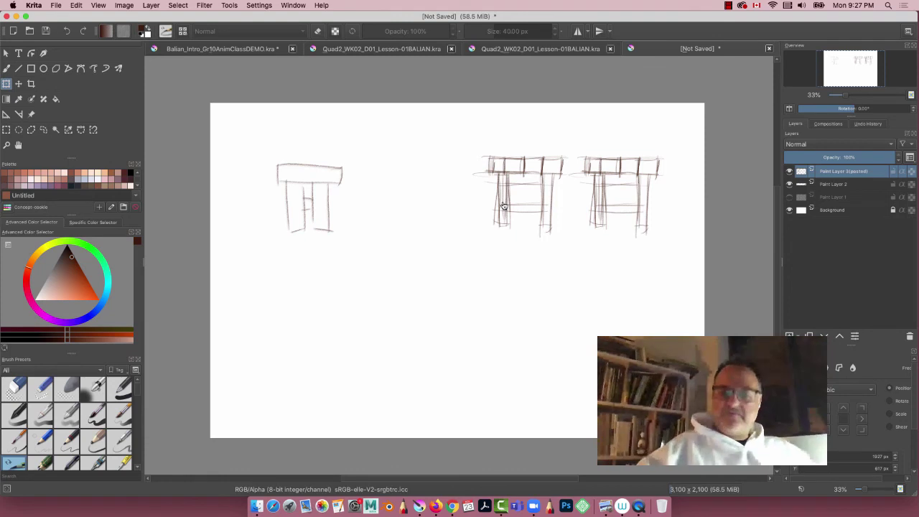
Choose a brighter reddish brown and redraw the copied table's legs with flared outlines using the freehand brush.
key("plus")
key("plus")
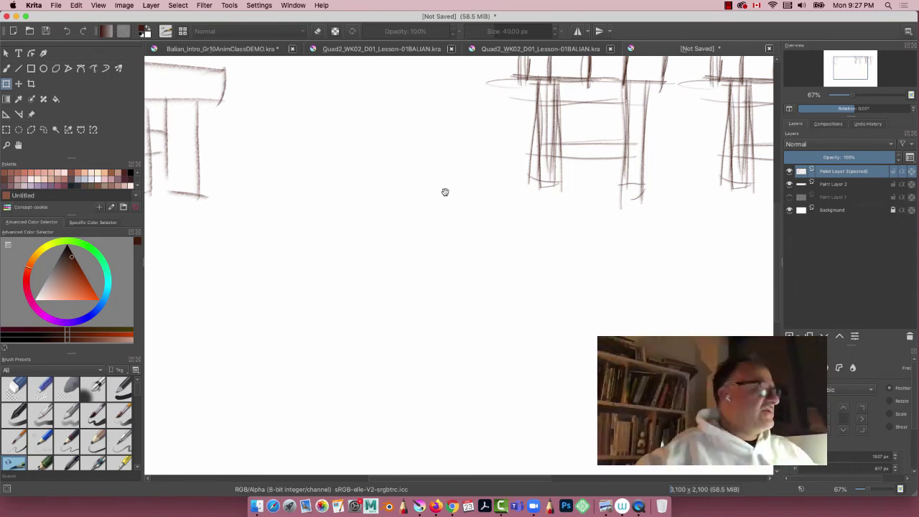
mouse_move(445, 193)
left_mouse_down()
mouse_move(403, 323)
mouse_move(291, 268)
left_mouse_up()
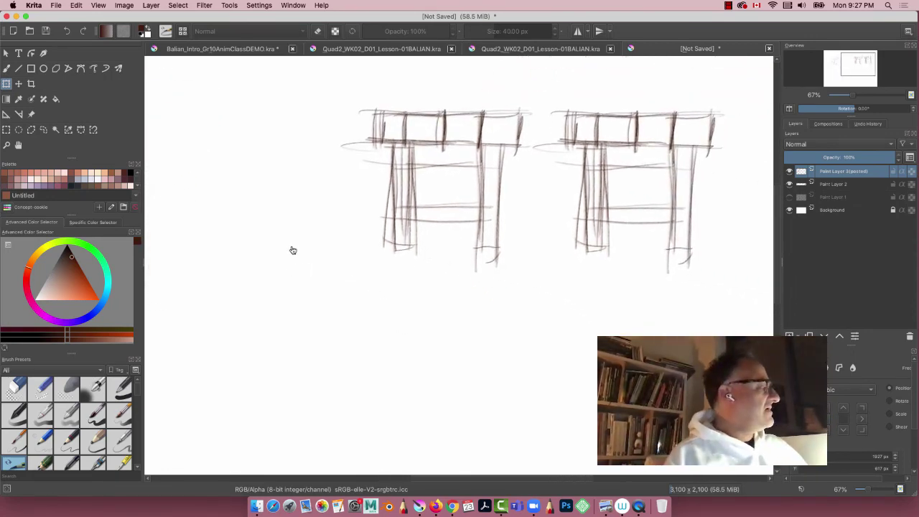
left_click_drag(74, 266, 77, 263)
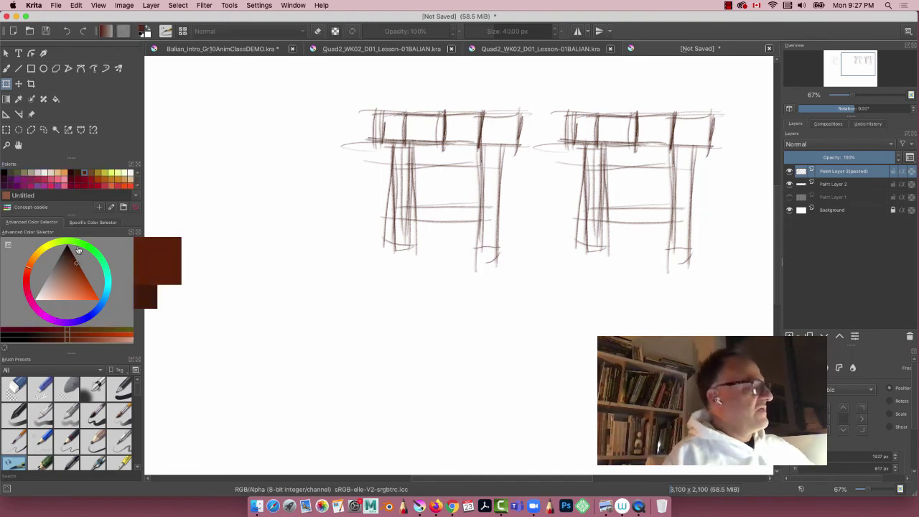
left_click(7, 69)
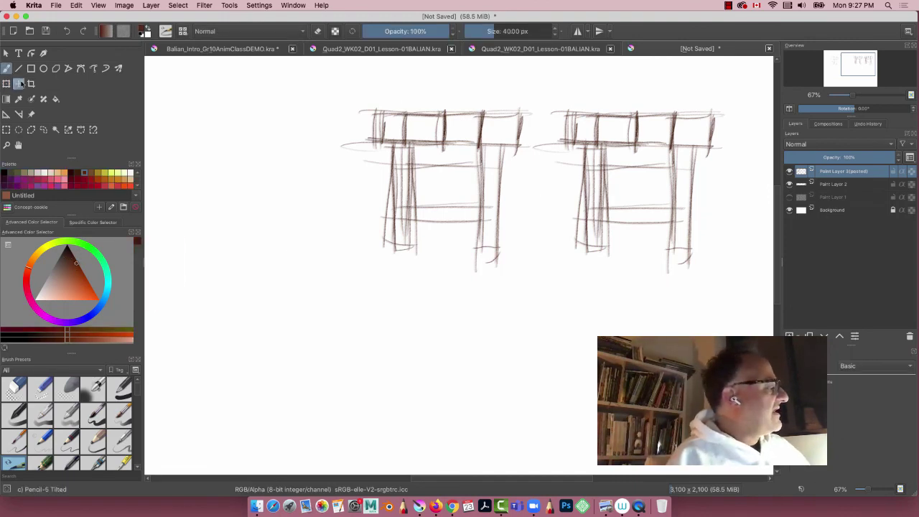
mouse_move(413, 147)
left_mouse_down()
mouse_move(418, 260)
mouse_move(380, 252)
left_mouse_up()
left_click_drag(395, 136, 377, 250)
left_click_drag(419, 250, 379, 236)
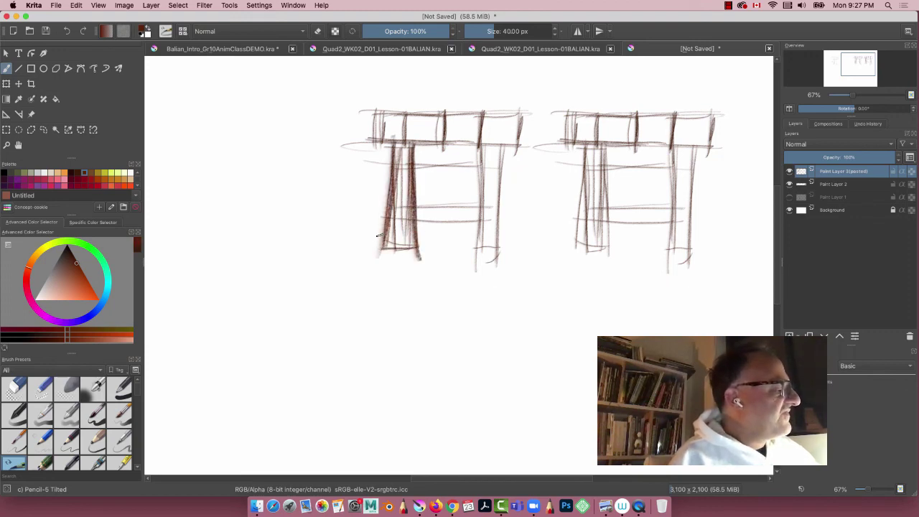
mouse_move(483, 146)
left_mouse_down()
mouse_move(467, 270)
mouse_move(501, 249)
mouse_move(471, 250)
left_mouse_up()
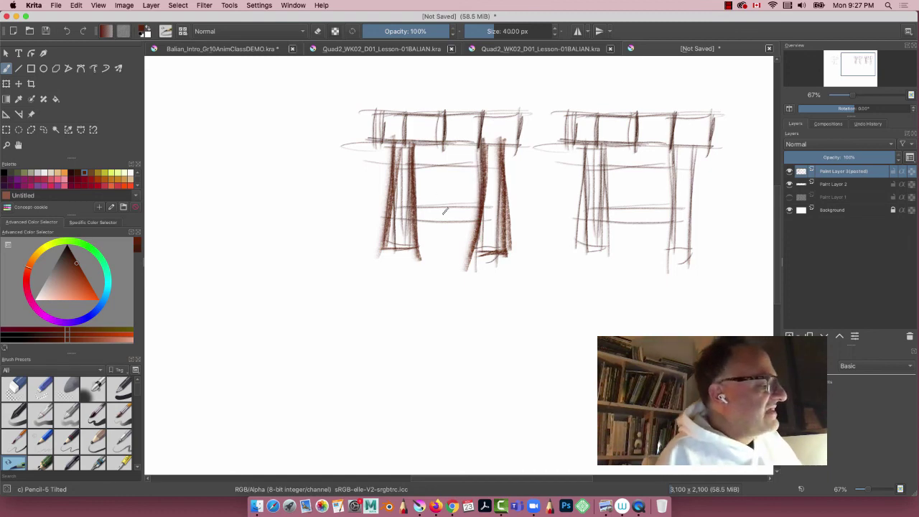
Go over the upper and lower lines of the copied table's crossbar in reddish brown.
mouse_move(479, 205)
left_mouse_down()
mouse_move(396, 204)
mouse_move(406, 204)
left_mouse_up()
left_click_drag(486, 223, 395, 219)
left_click_drag(480, 215, 430, 214)
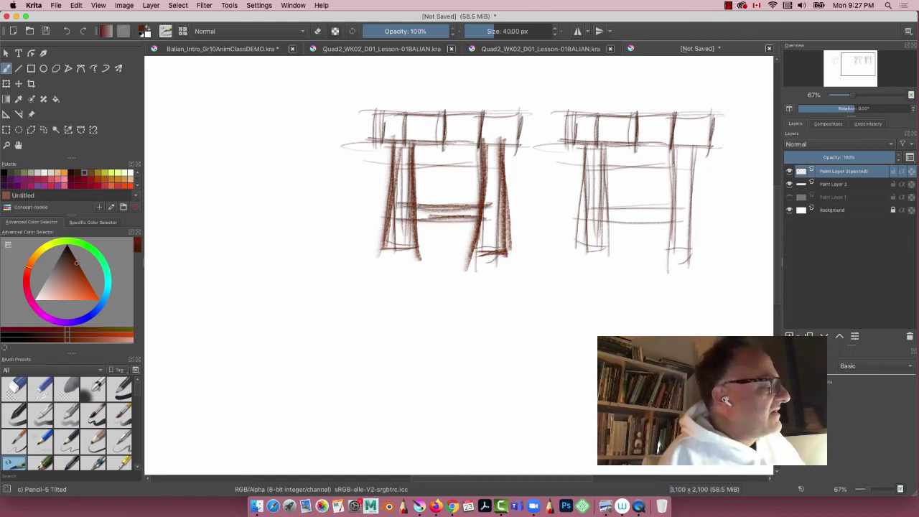
Thicken the flared left leg of the copied table and draw matching flared edges on the original table's left leg.
left_click_drag(407, 145, 420, 261)
left_click_drag(414, 162, 417, 260)
left_click_drag(400, 146, 378, 255)
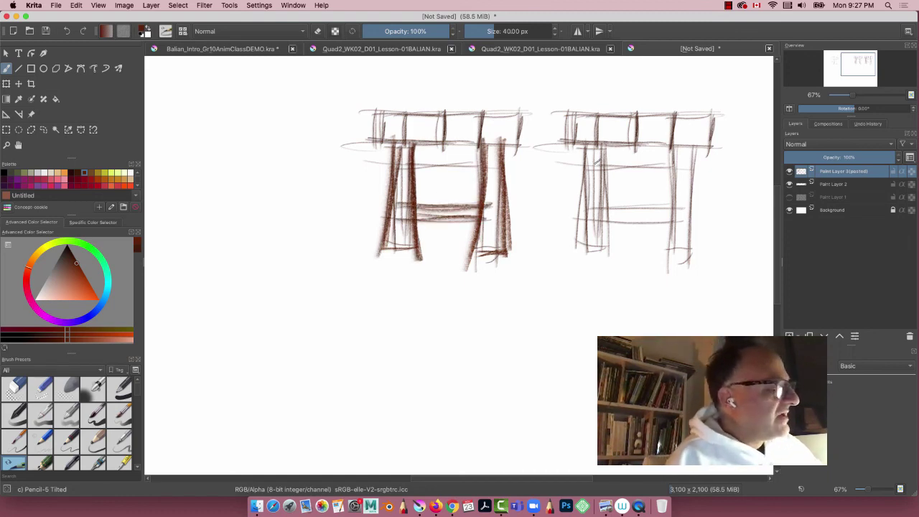
mouse_move(591, 147)
left_mouse_down()
mouse_move(580, 259)
mouse_move(579, 250)
mouse_move(605, 258)
left_mouse_up()
left_click_drag(611, 244, 574, 246)
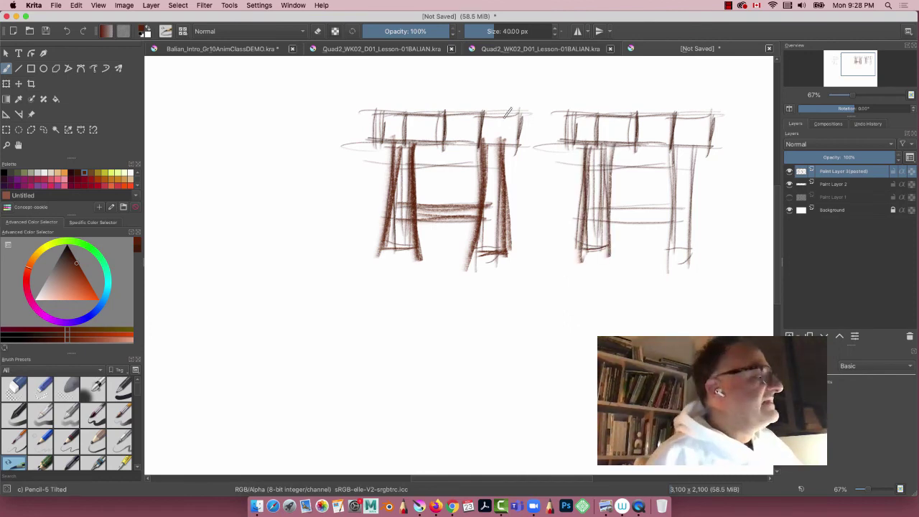
Redraw the copied table's top with thick, irregular reddish-brown edges and dividers, and thicken its crossbar.
mouse_move(519, 115)
left_mouse_down()
mouse_move(483, 113)
mouse_move(525, 116)
mouse_move(518, 149)
mouse_move(482, 141)
left_mouse_up()
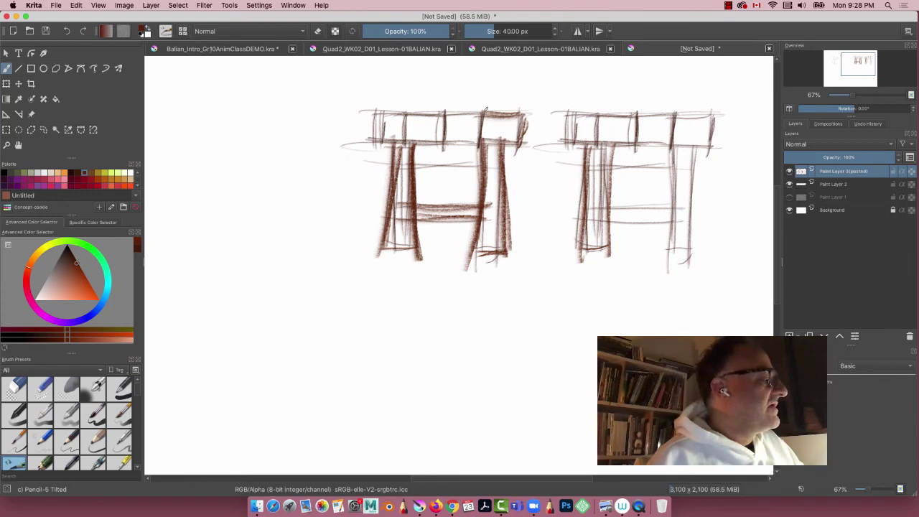
mouse_move(486, 108)
left_mouse_down()
mouse_move(483, 151)
mouse_move(440, 114)
mouse_move(454, 156)
left_mouse_up()
left_click_drag(457, 141, 481, 142)
left_click_drag(444, 112, 402, 115)
mouse_move(405, 110)
left_mouse_down()
mouse_move(409, 145)
mouse_move(451, 142)
mouse_move(369, 112)
mouse_move(379, 147)
mouse_move(413, 143)
left_mouse_up()
left_click_drag(523, 120, 530, 126)
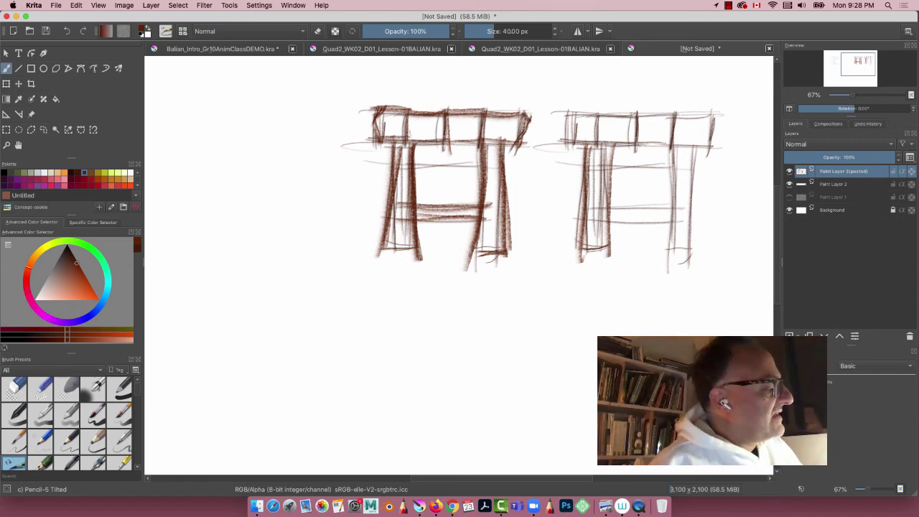
left_click_drag(401, 197, 402, 206)
left_click_drag(416, 204, 487, 202)
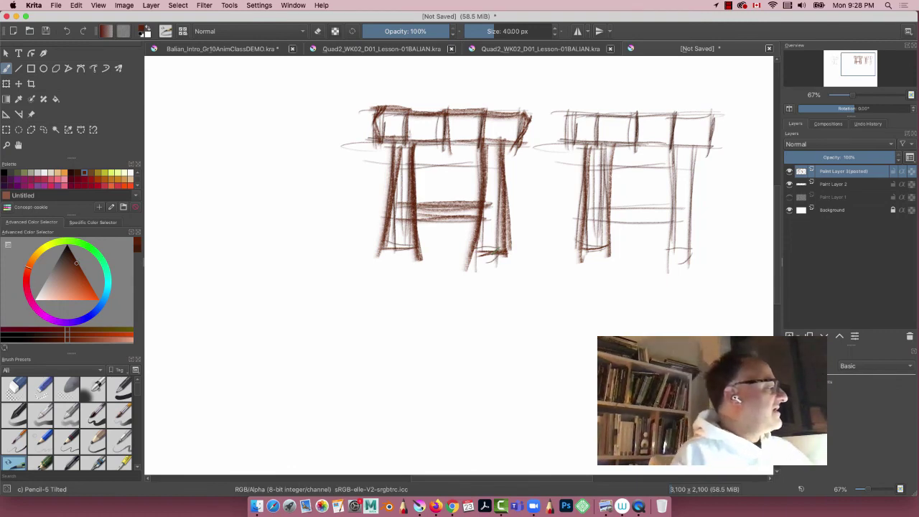
Select the reddish-brown table with a freehand selection, duplicate it onto a new layer, move the duplicate left and clear the selection.
left_click(43, 130)
mouse_move(311, 131)
left_mouse_down()
mouse_move(443, 65)
mouse_move(526, 273)
mouse_move(297, 135)
mouse_move(340, 115)
left_mouse_up()
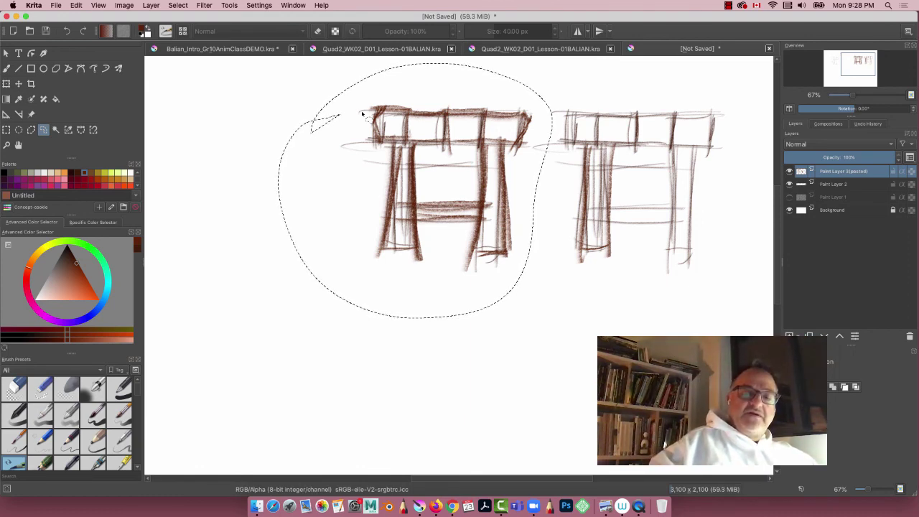
key("super+v")
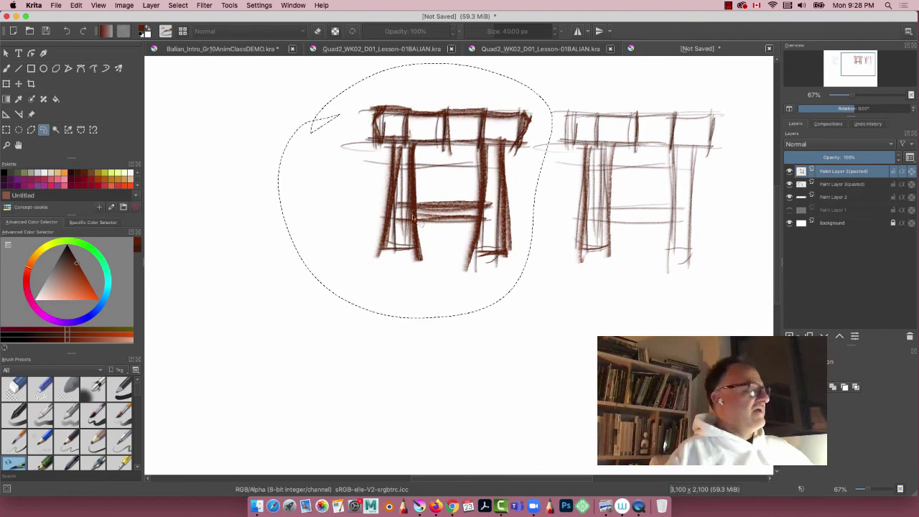
left_click_drag(413, 219, 388, 225)
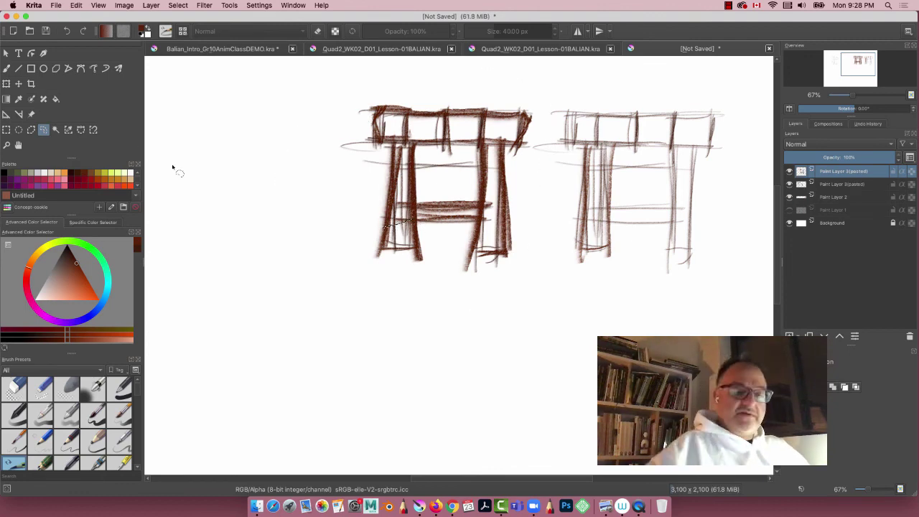
left_click_drag(338, 115, 316, 124)
left_click(18, 83)
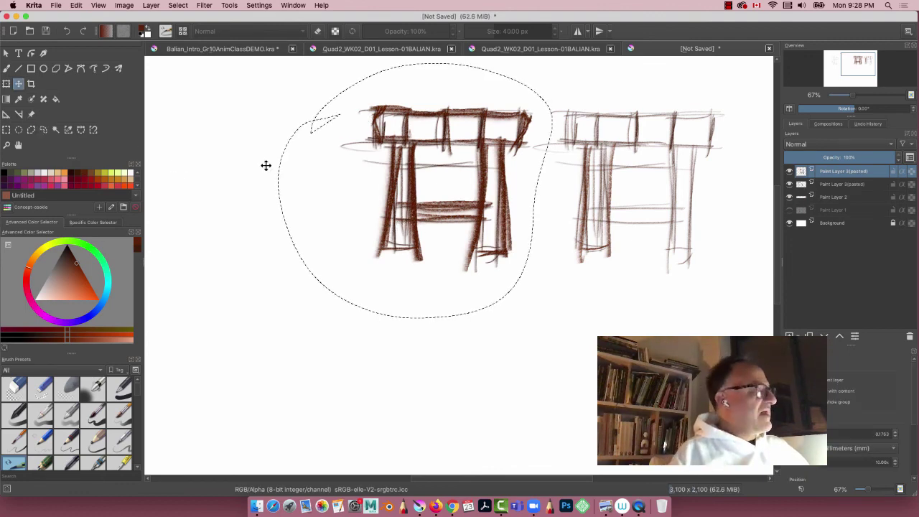
left_click_drag(392, 216, 186, 215)
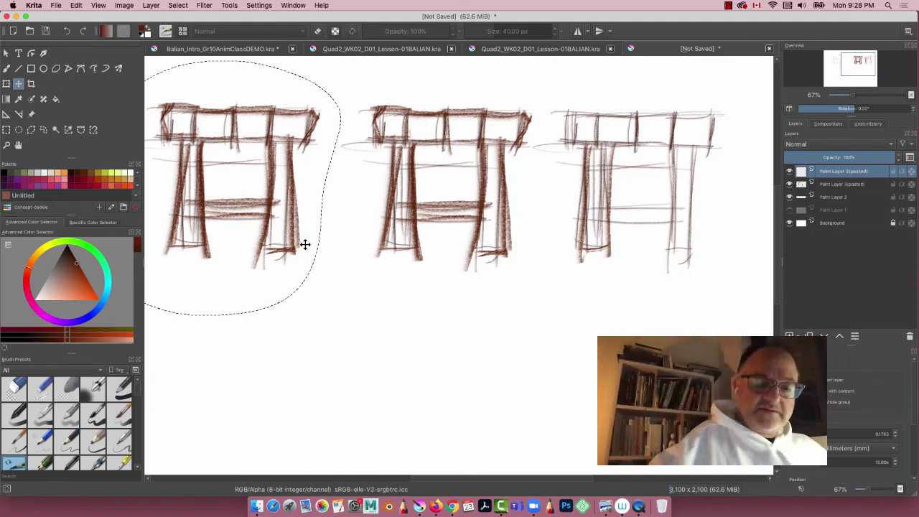
key("super+shift+a")
left_click_drag(297, 327, 282, 312)
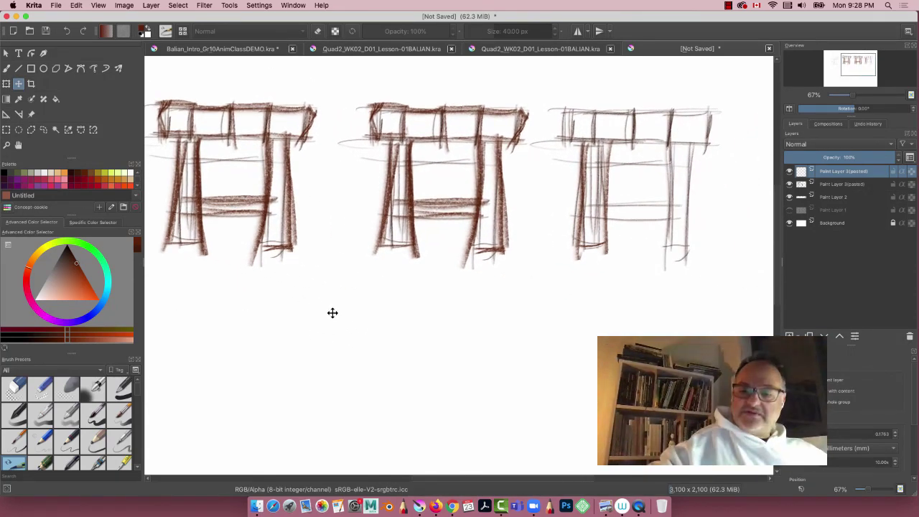
key("minus")
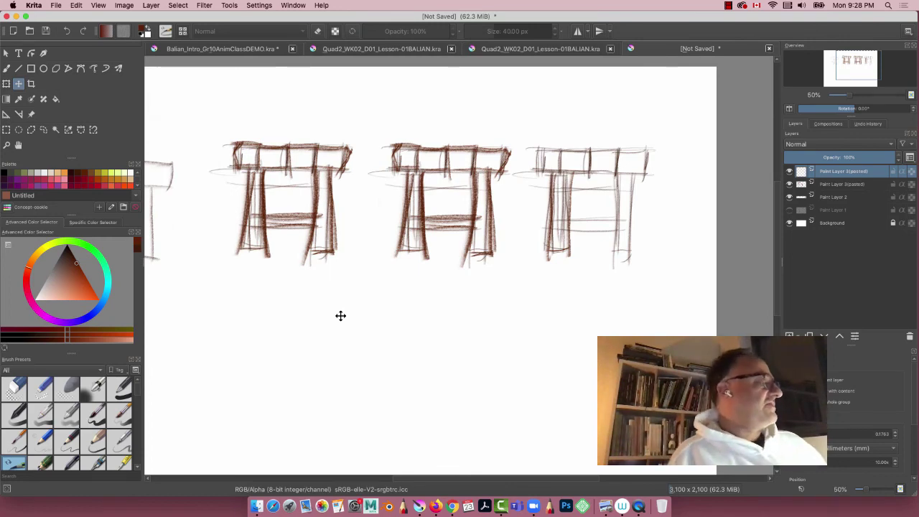
scroll(341, 316, "left", 5)
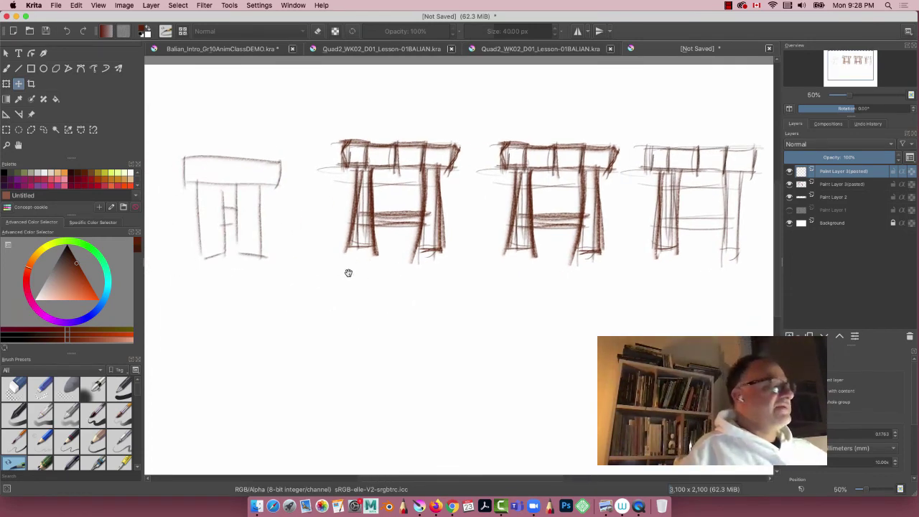
Add a new paint layer between the two pasted table layers.
scroll(348, 272, "right", 4)
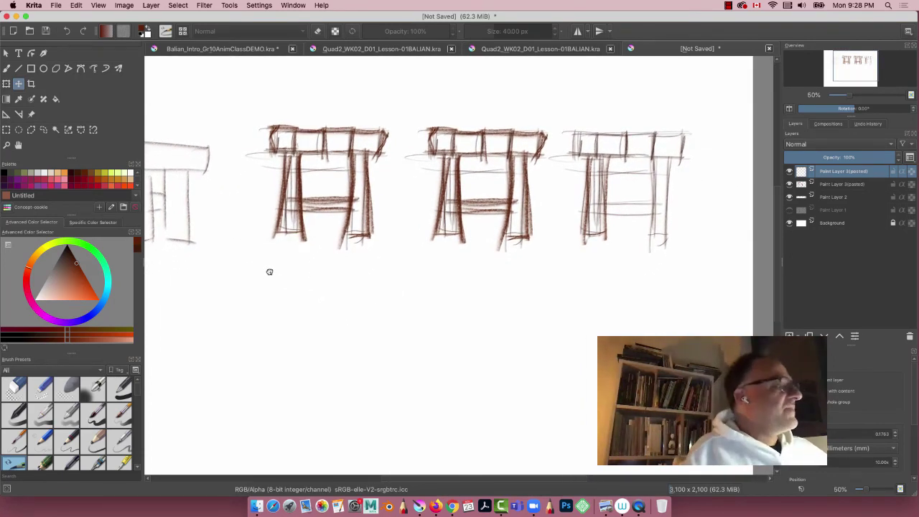
left_click(841, 184)
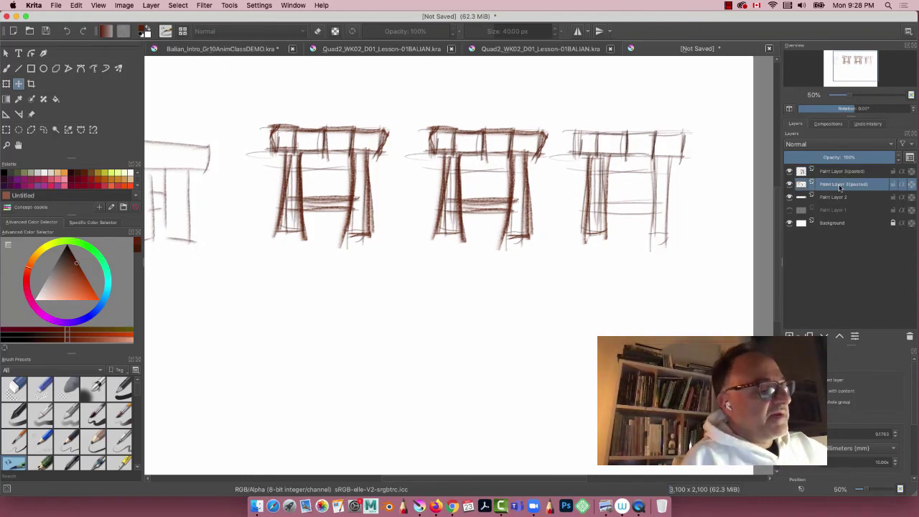
left_click(790, 334)
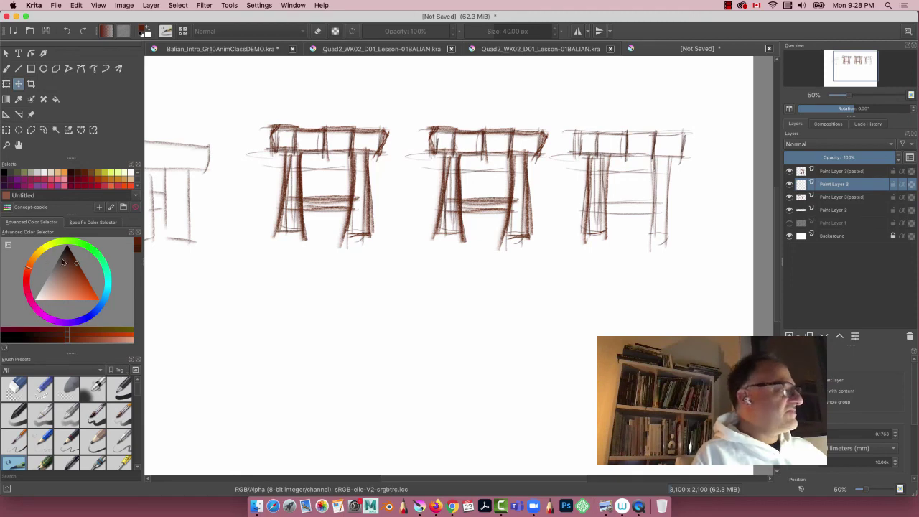
Pick a muted brown colour and dock the brush presets as a wide strip above the canvas.
left_click(61, 280)
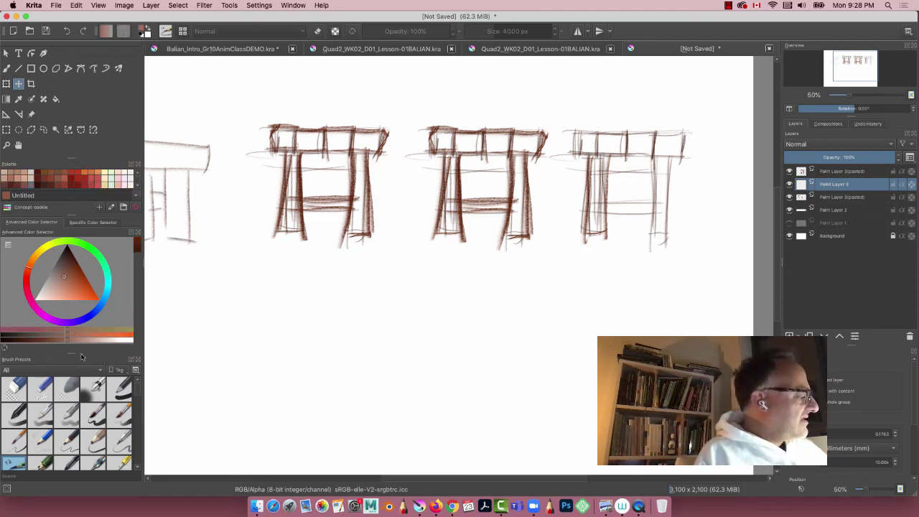
left_click(129, 361)
mouse_move(64, 357)
left_mouse_down()
mouse_move(217, 280)
mouse_move(426, 44)
left_mouse_up()
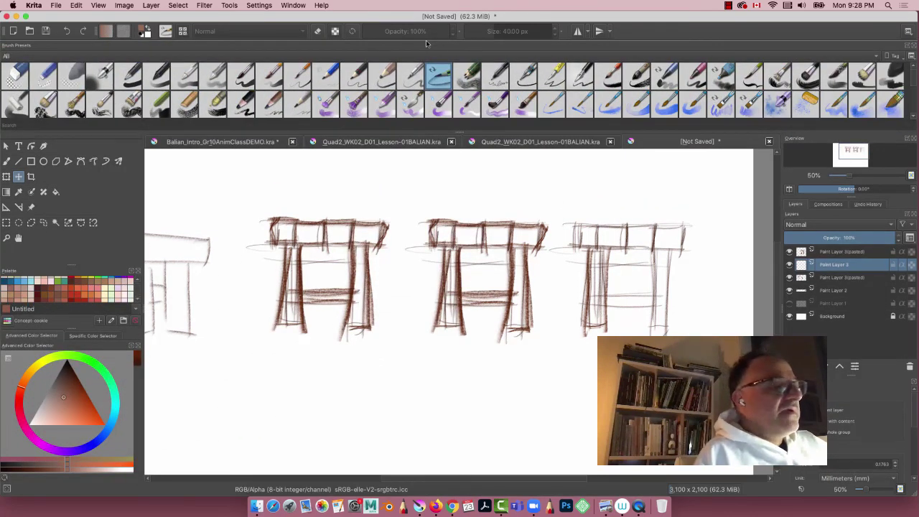
Block in the top and legs of the leftmost reddish-brown table in light terracotta with the Charcoal Rock Soft brush.
left_click(889, 76)
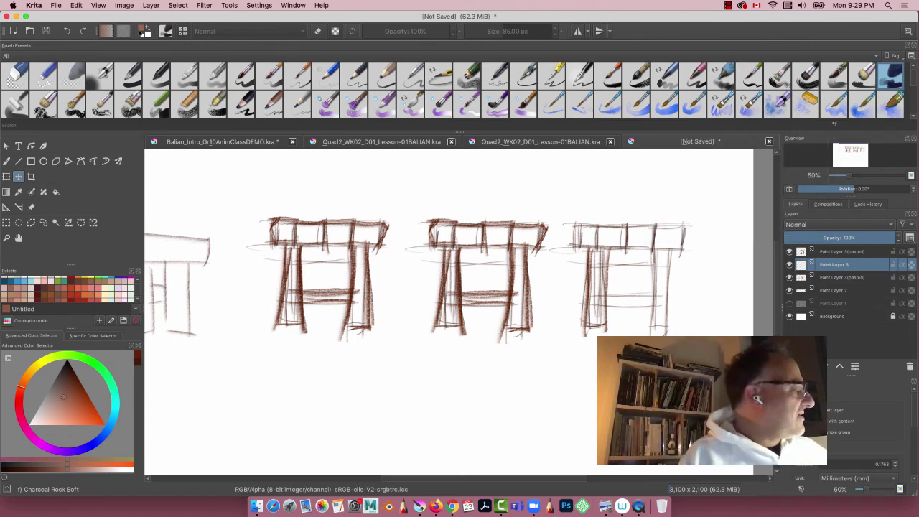
left_click(74, 409)
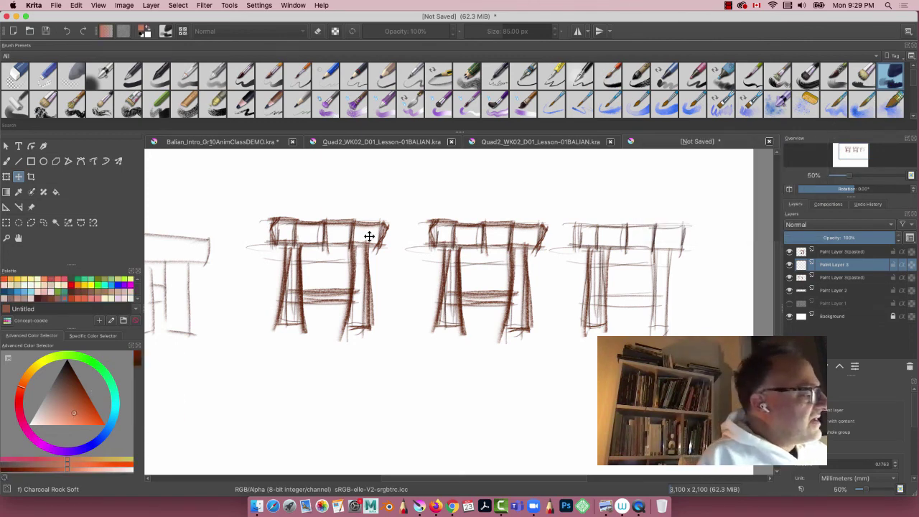
left_click(7, 162)
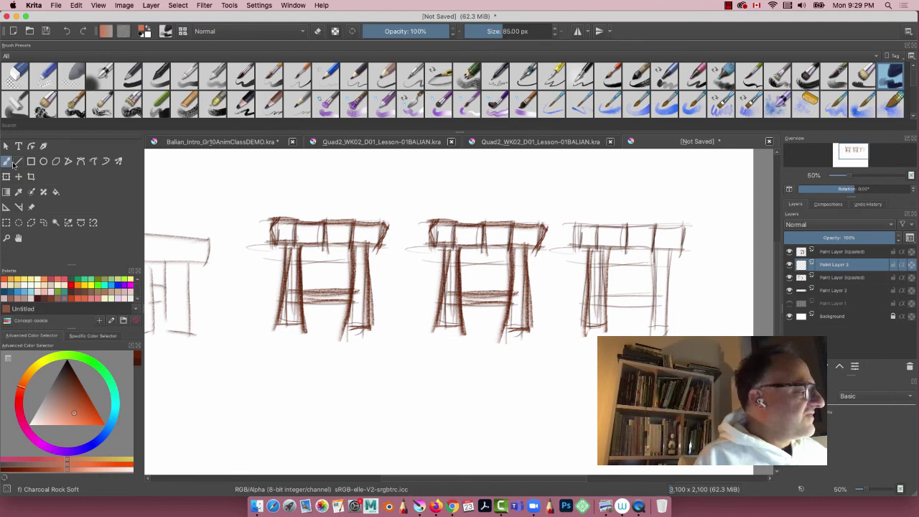
mouse_move(371, 239)
left_mouse_down()
mouse_move(373, 232)
mouse_move(359, 236)
mouse_move(360, 319)
mouse_move(337, 237)
mouse_move(296, 240)
mouse_move(322, 230)
mouse_move(286, 231)
mouse_move(295, 272)
mouse_move(353, 292)
mouse_move(316, 296)
mouse_move(276, 325)
left_mouse_up()
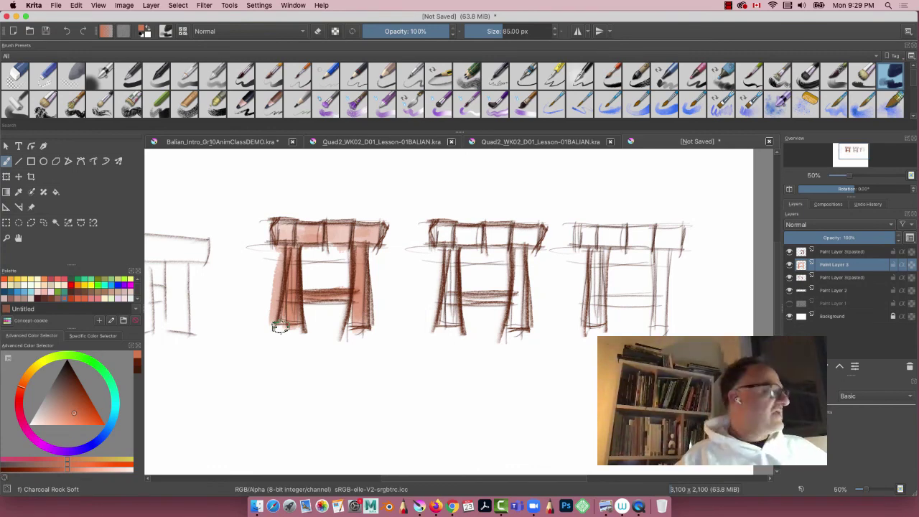
Shade the coloured table's top, crossbar and legs with a darker reddish brown.
left_click_drag(231, 393, 283, 365)
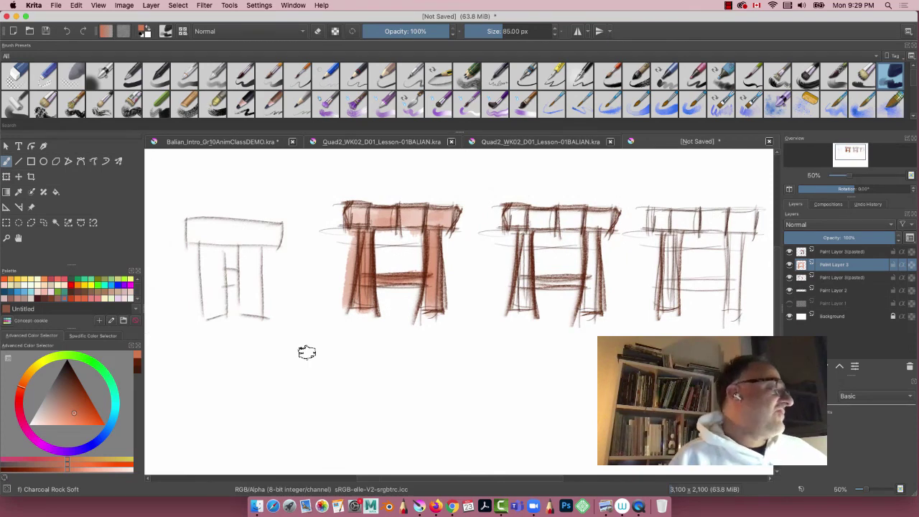
left_click(82, 398)
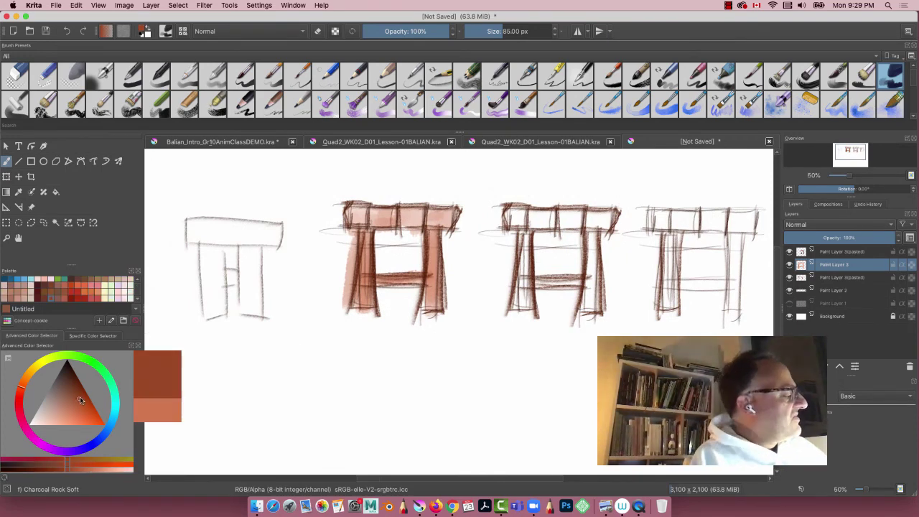
mouse_move(430, 224)
left_mouse_down()
mouse_move(411, 242)
mouse_move(406, 236)
mouse_move(419, 225)
mouse_move(362, 224)
left_mouse_up()
mouse_move(394, 279)
left_mouse_down()
mouse_move(384, 279)
mouse_move(381, 302)
mouse_move(434, 277)
mouse_move(429, 326)
left_mouse_up()
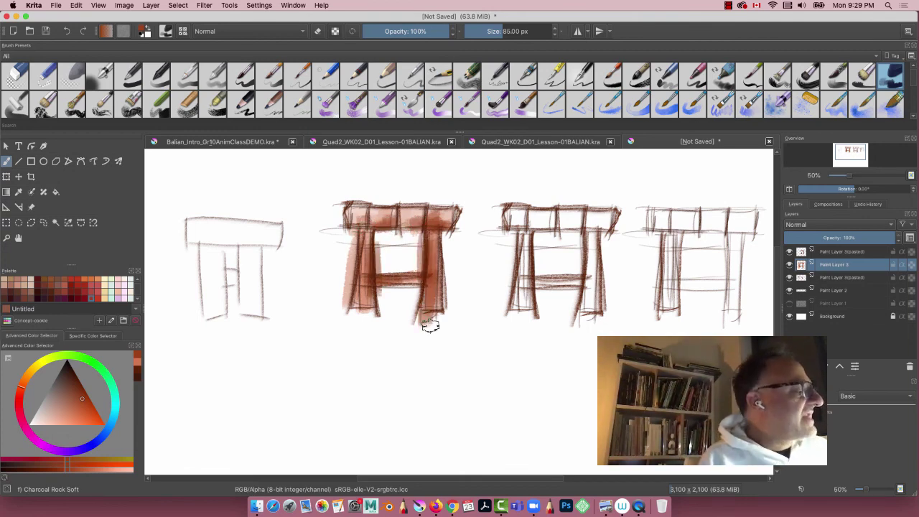
Brush pale pink highlights over the coloured table's top, crossbar and left leg.
left_click_drag(61, 396, 60, 413)
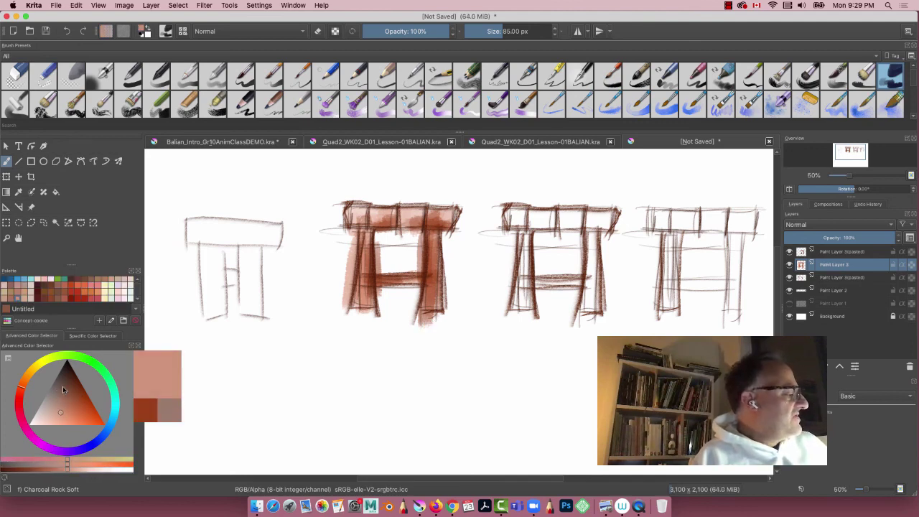
mouse_move(358, 209)
left_mouse_down()
mouse_move(387, 207)
mouse_move(352, 200)
left_mouse_up()
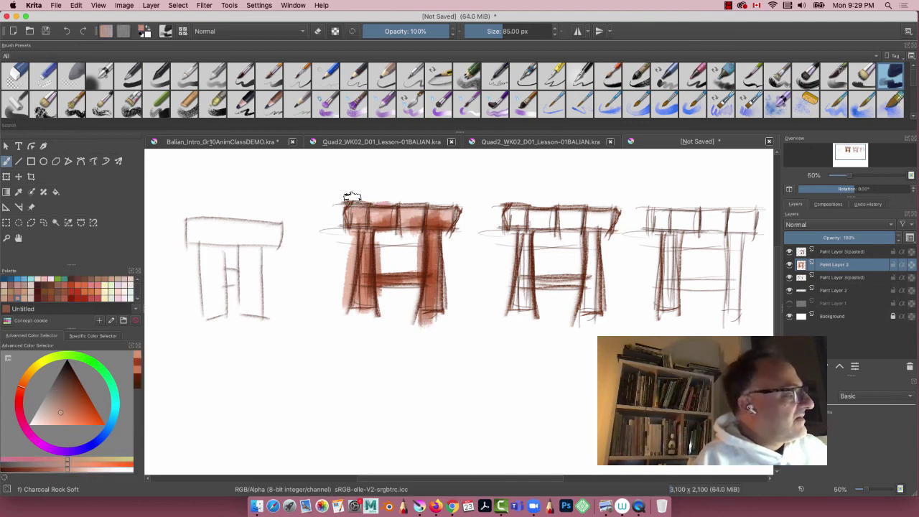
left_click(46, 418)
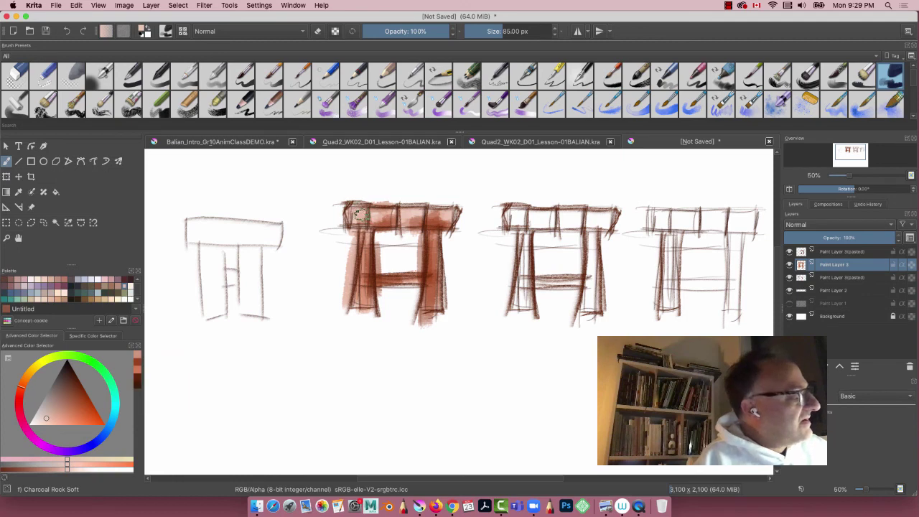
mouse_move(348, 209)
left_mouse_down()
mouse_move(350, 232)
mouse_move(378, 212)
mouse_move(407, 214)
mouse_move(404, 205)
mouse_move(446, 215)
left_mouse_up()
mouse_move(423, 276)
left_mouse_down()
mouse_move(372, 273)
mouse_move(407, 273)
left_mouse_up()
left_click_drag(355, 234, 357, 323)
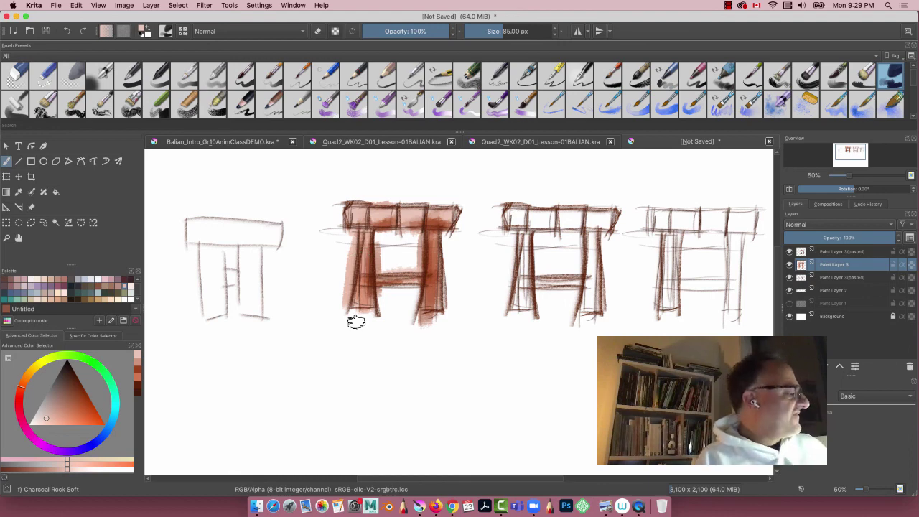
Erase the colour spilling outside the coloured table's legs and crossbar with the Eraser Circle brush.
left_click(16, 75)
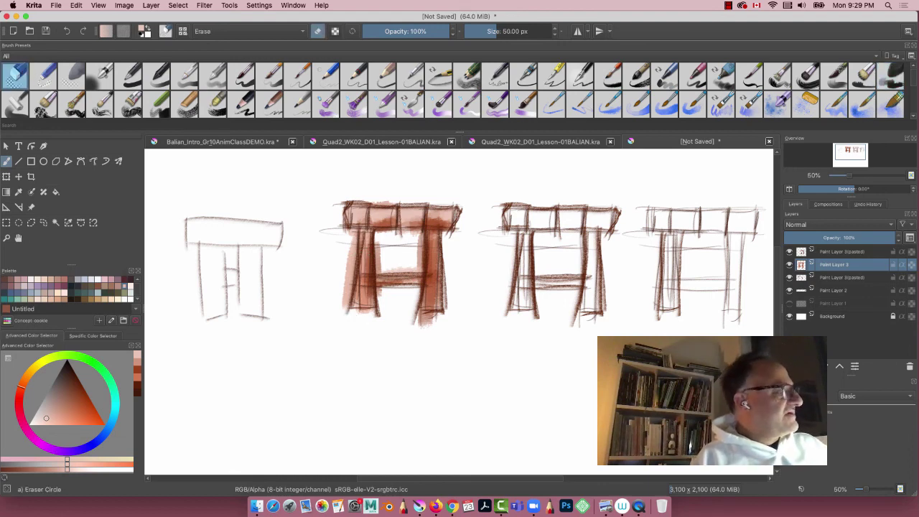
left_click_drag(352, 241, 343, 320)
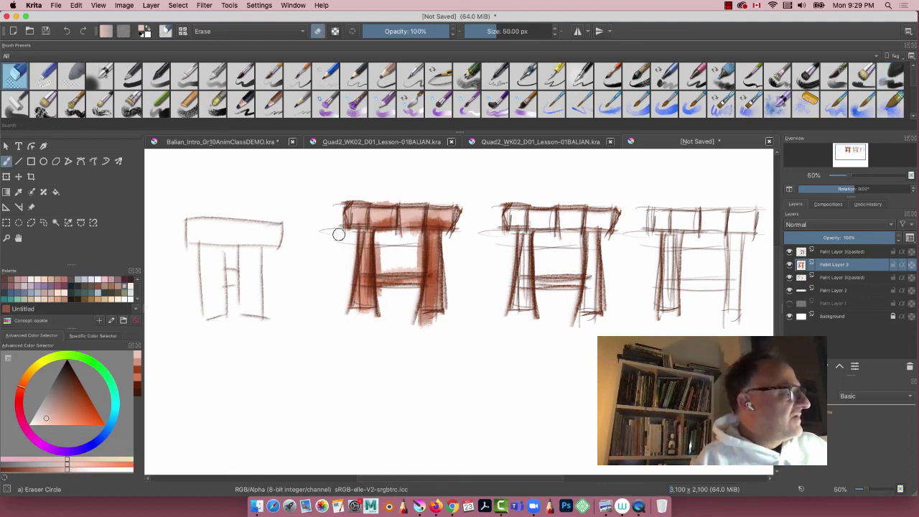
mouse_move(378, 248)
left_mouse_down()
mouse_move(379, 266)
mouse_move(416, 241)
mouse_move(418, 258)
mouse_move(380, 266)
left_mouse_up()
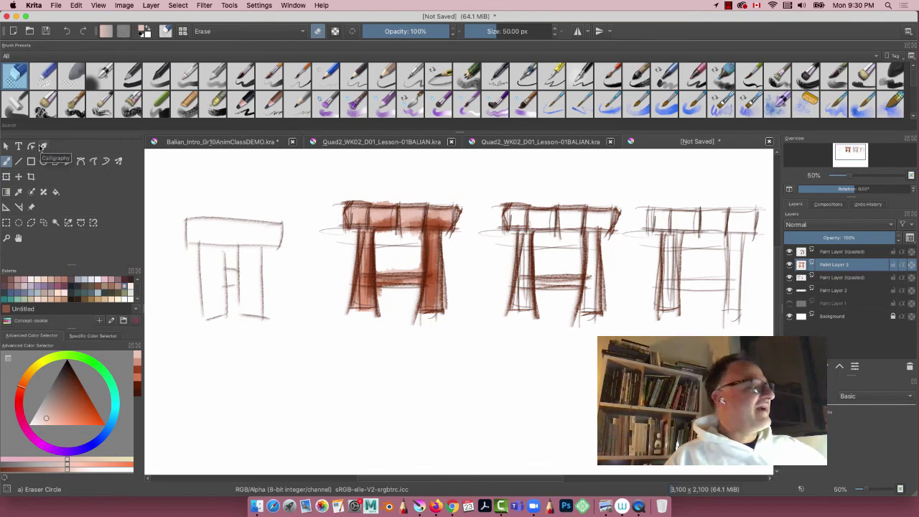
left_click(439, 76)
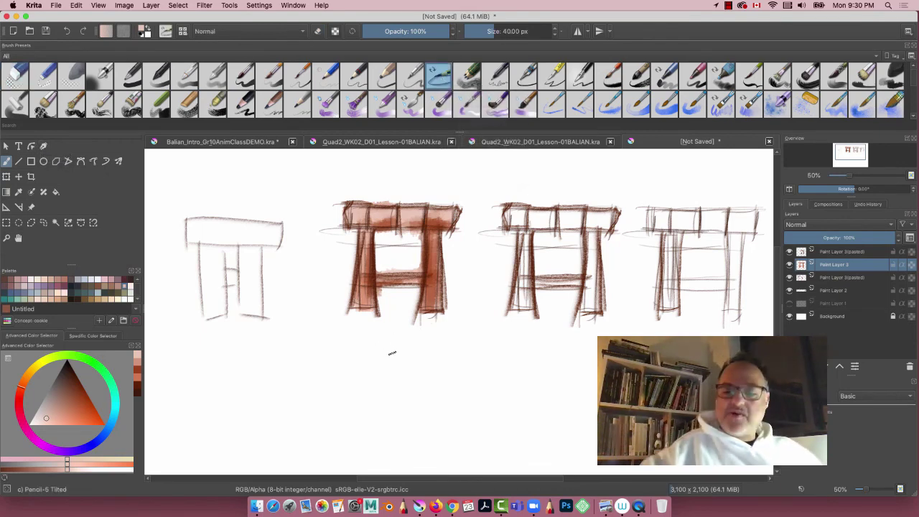
key("minus")
key("minus")
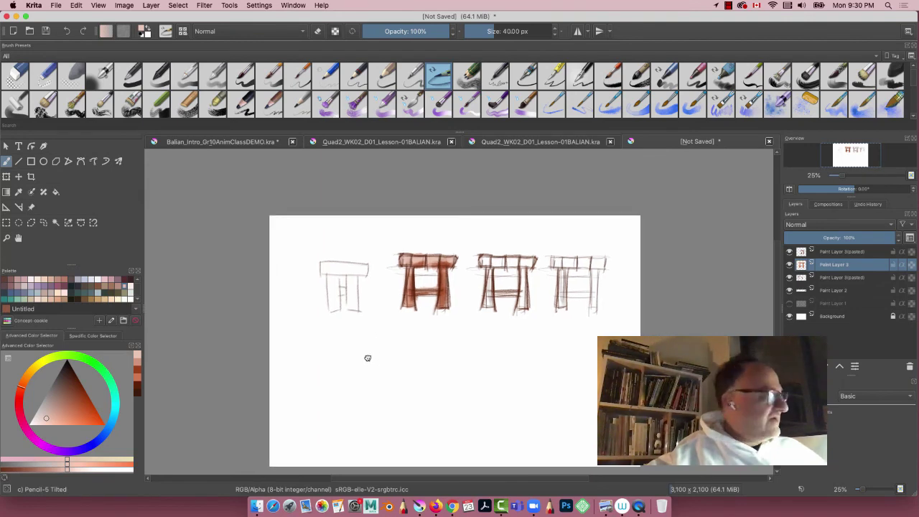
left_click_drag(367, 357, 338, 299)
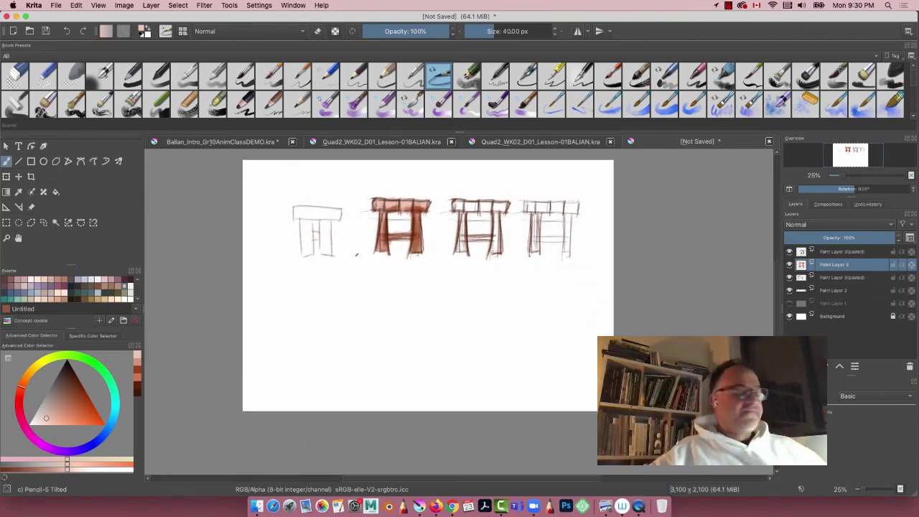
key("plus")
key("plus")
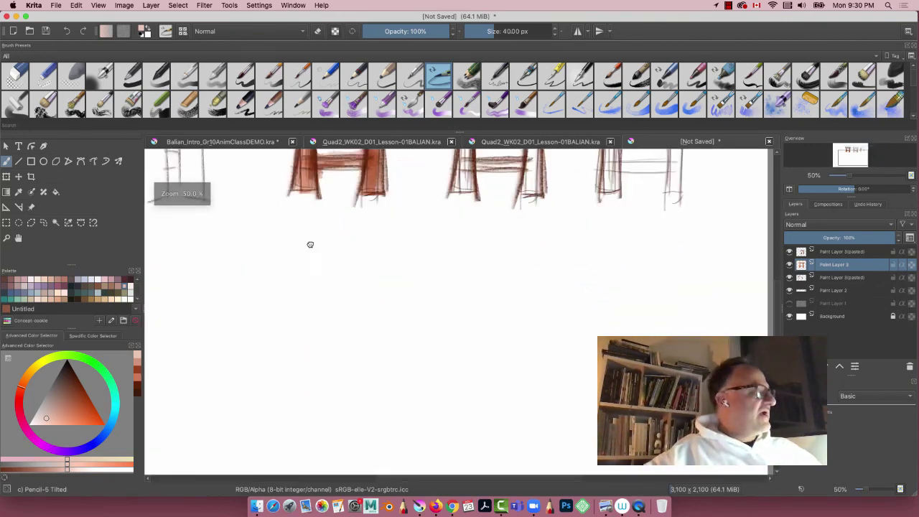
left_click_drag(309, 244, 370, 327)
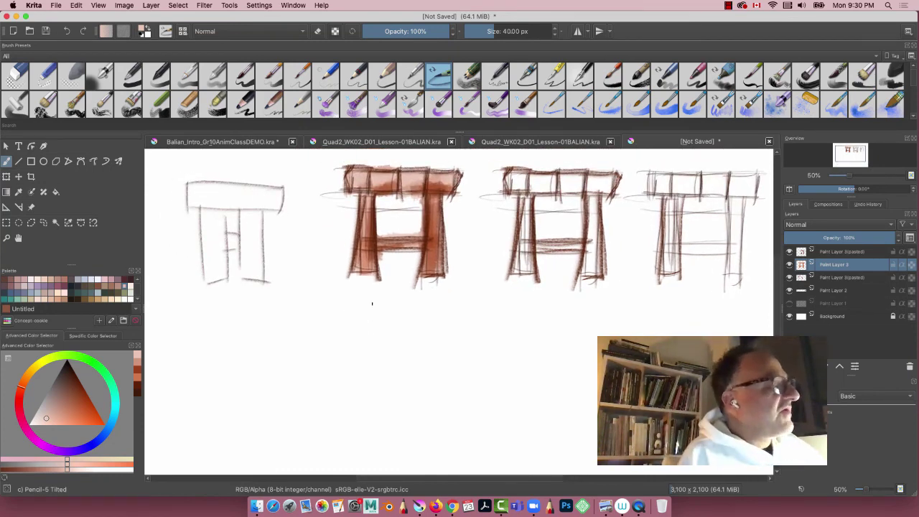
Paint pale orange-yellow highlights along the coloured table's top edge, dividers and leg edges with the Ink-7 Brush Rough brush.
left_click(608, 75)
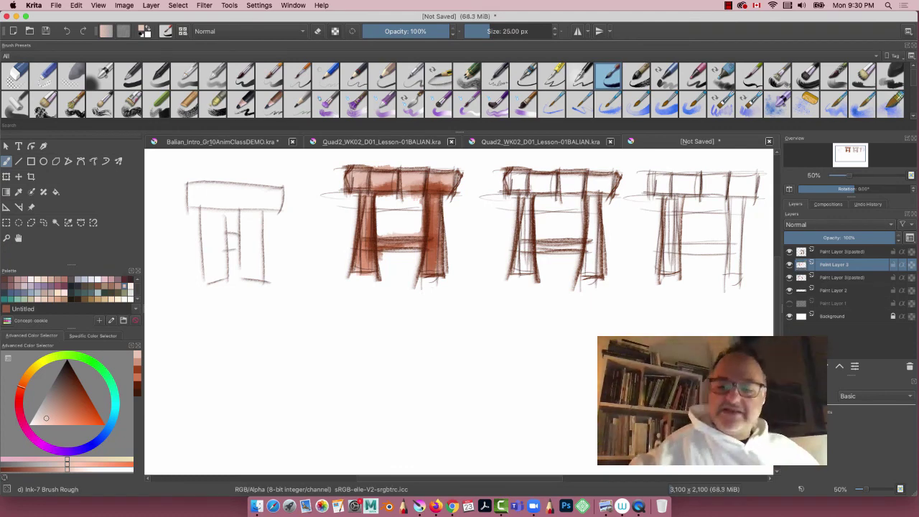
key("minus")
key("plus")
key("plus")
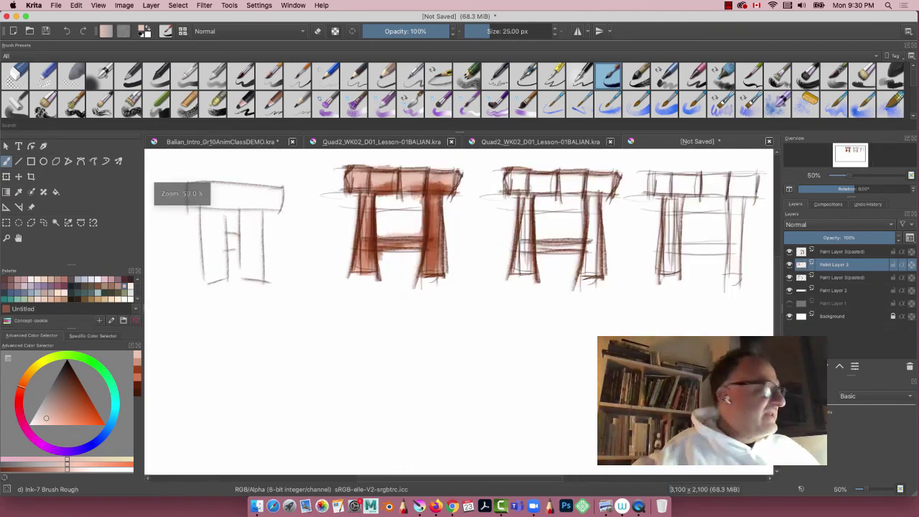
left_click_drag(365, 295, 384, 367)
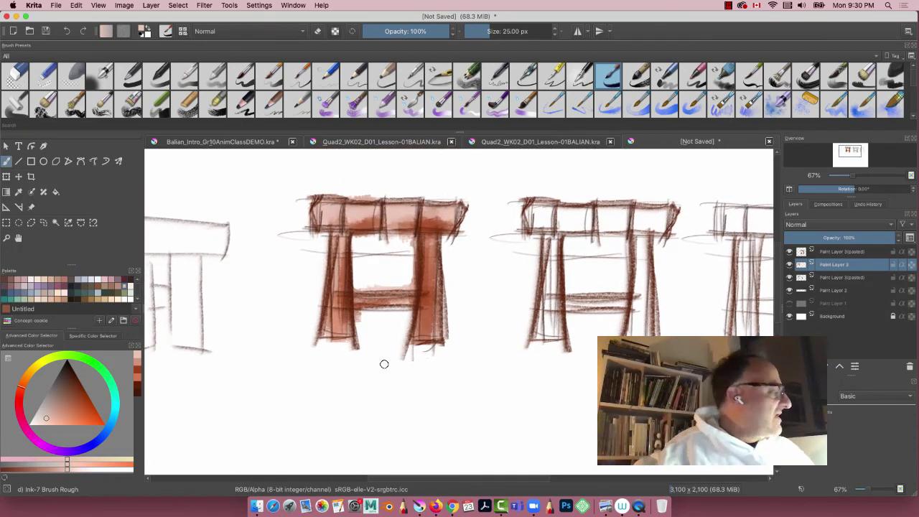
left_click(59, 423)
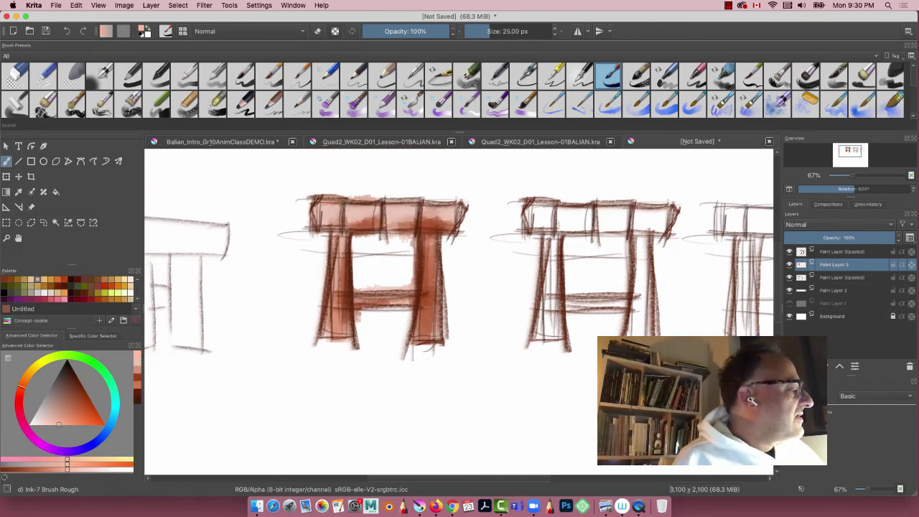
left_click(52, 417)
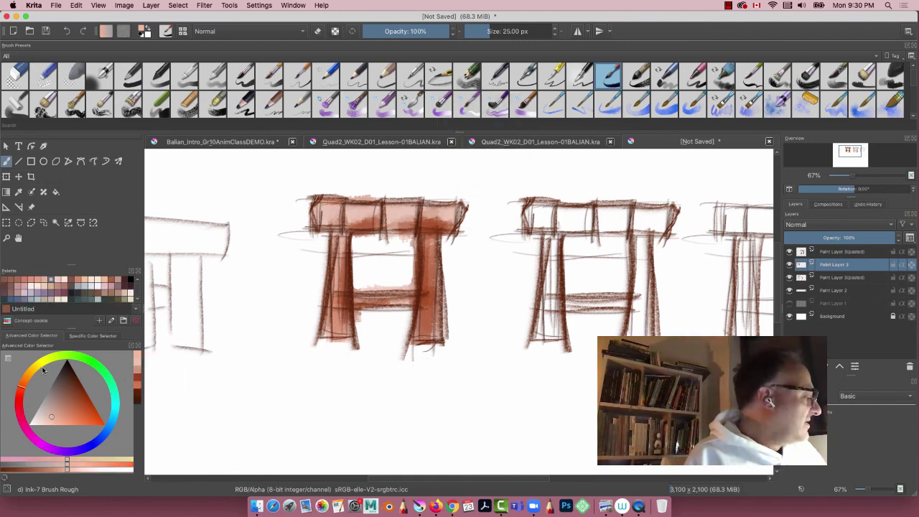
mouse_move(44, 370)
left_mouse_down()
mouse_move(29, 385)
mouse_move(31, 375)
left_mouse_up()
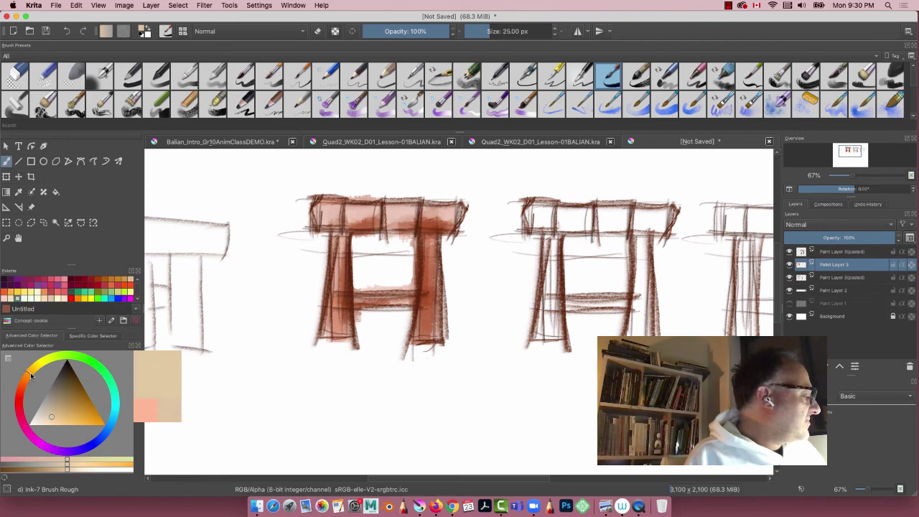
left_click(63, 423)
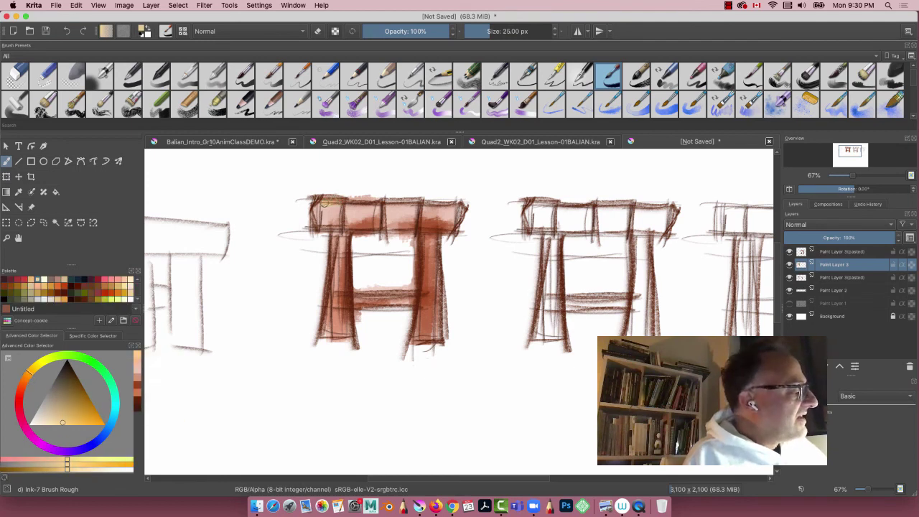
left_click_drag(334, 241, 326, 332)
left_click_drag(384, 201, 359, 198)
mouse_move(386, 203)
left_mouse_down()
mouse_move(386, 227)
mouse_move(421, 229)
mouse_move(463, 202)
left_mouse_up()
left_click_drag(418, 267, 415, 293)
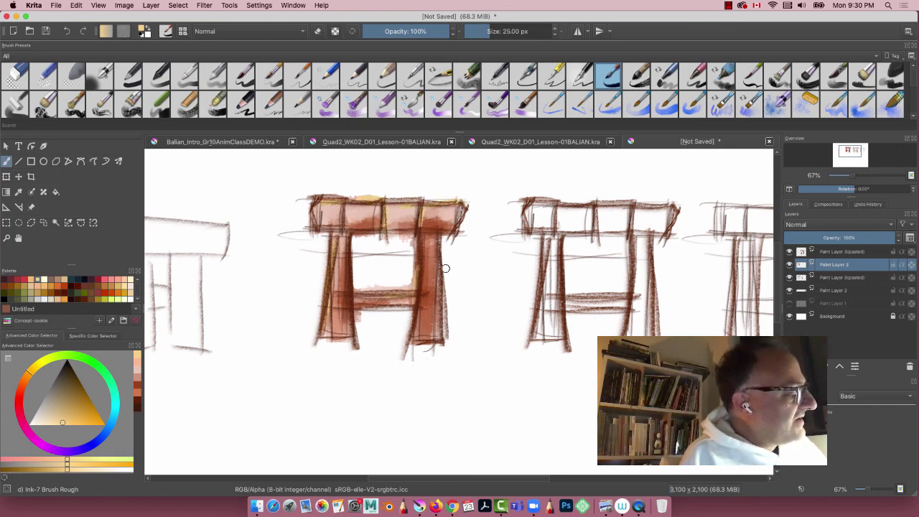
left_click_drag(446, 252, 443, 338)
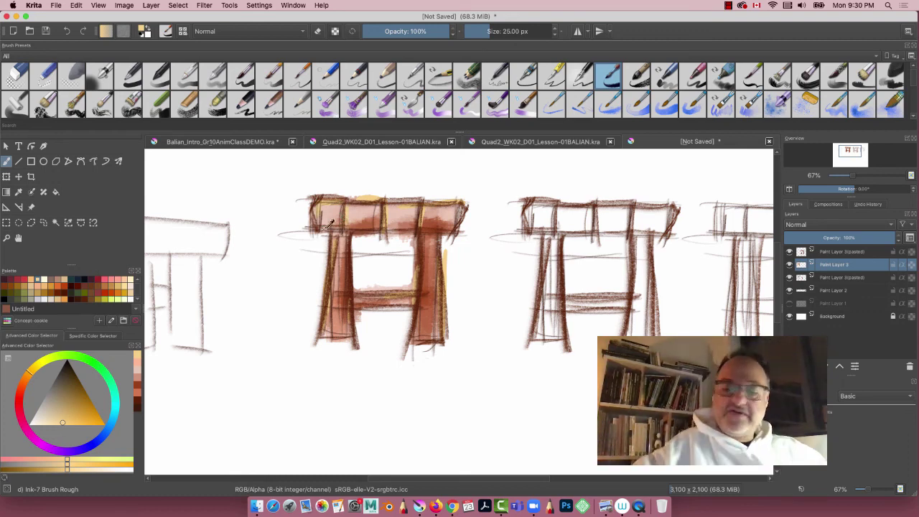
key("minus")
key("minus")
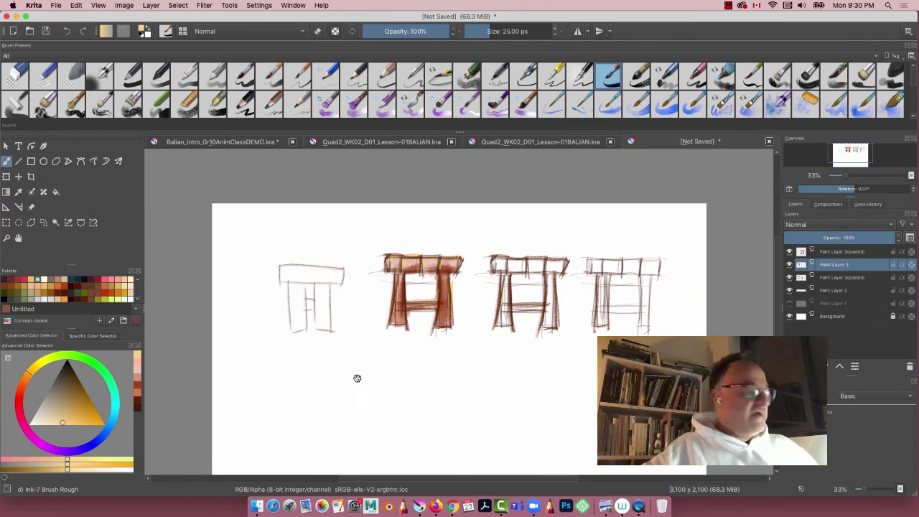
mouse_move(357, 375)
left_mouse_down()
mouse_move(341, 320)
mouse_move(351, 321)
left_mouse_up()
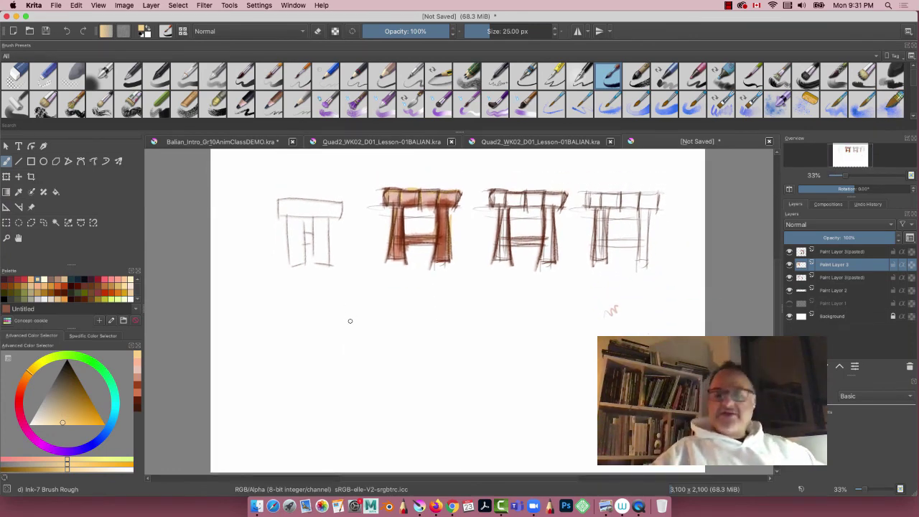
Choose the Pencil-5 Tilted brush and add a new paint layer above the topmost pasted layer.
left_click(436, 72)
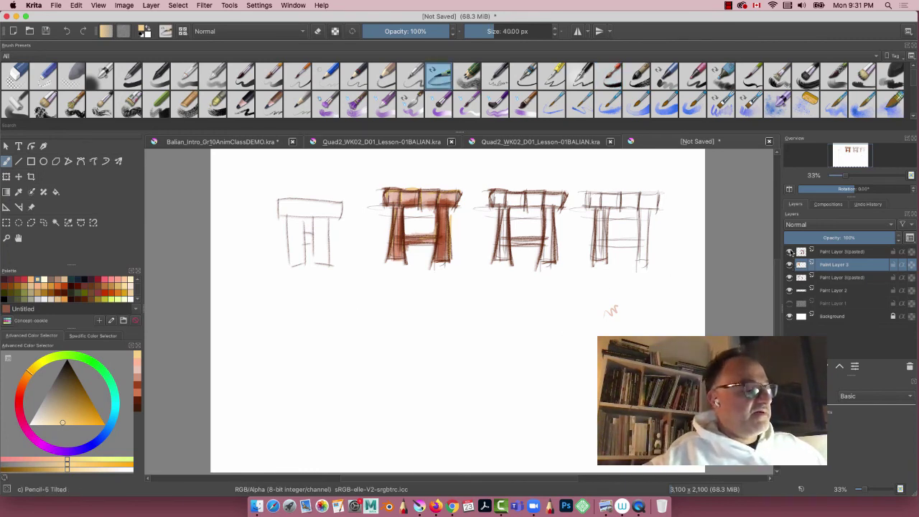
left_click(791, 266)
left_click(791, 265)
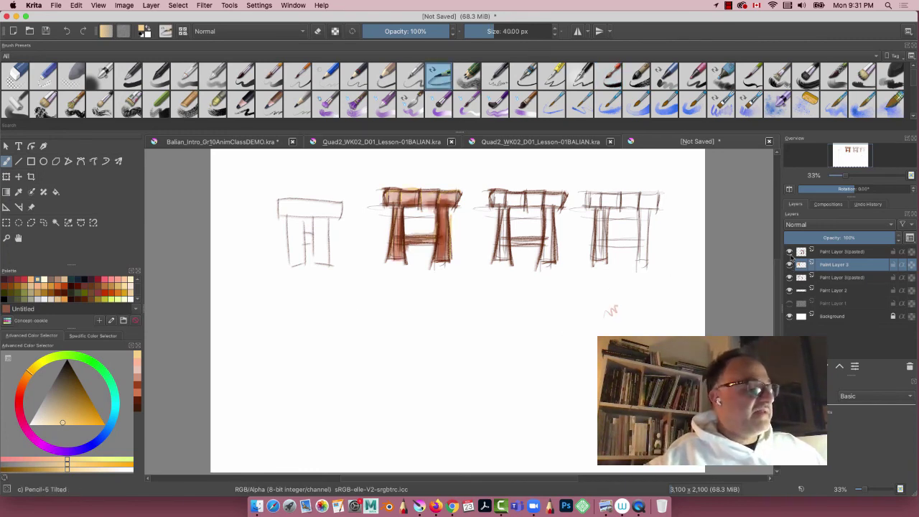
left_click(789, 252)
left_click(789, 252)
left_click(789, 252)
left_click(789, 252)
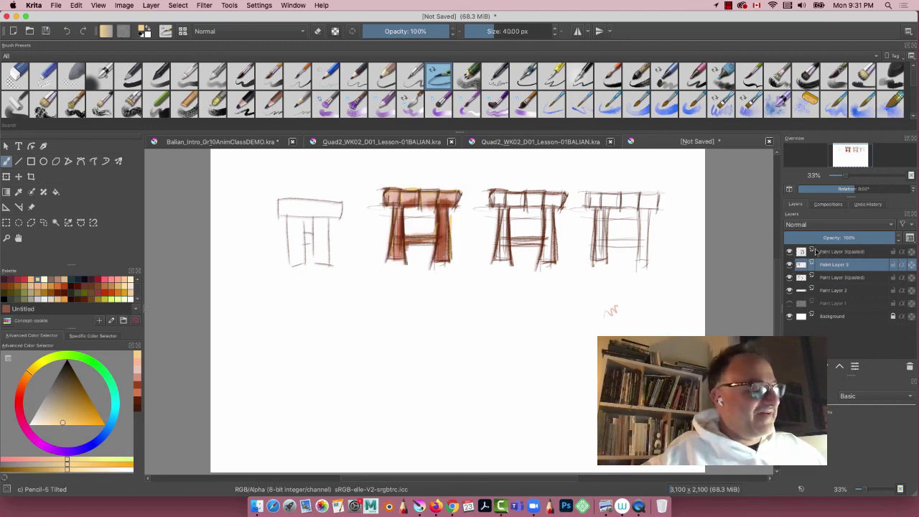
left_click(821, 253)
left_click(790, 366)
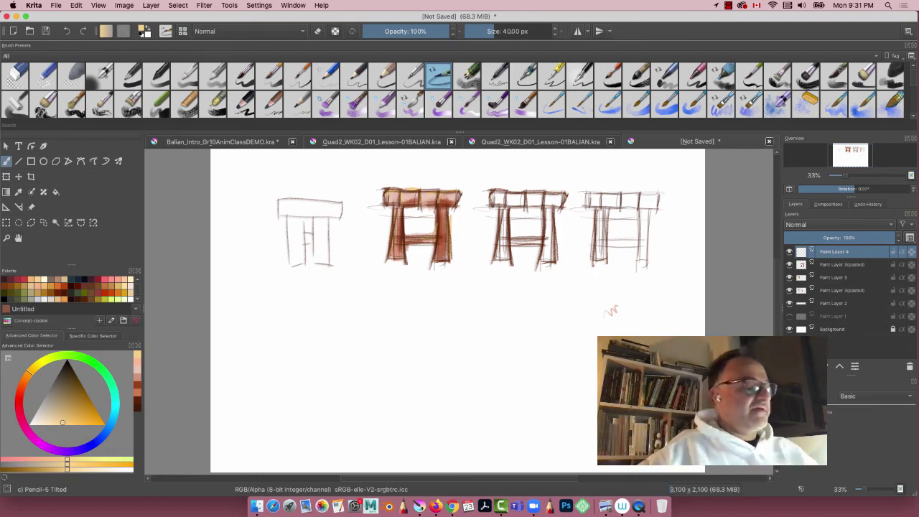
Draw a faint diagonal guide stroke on the blank area below the tables and pick a dark crimson pencil colour.
key("super+plus")
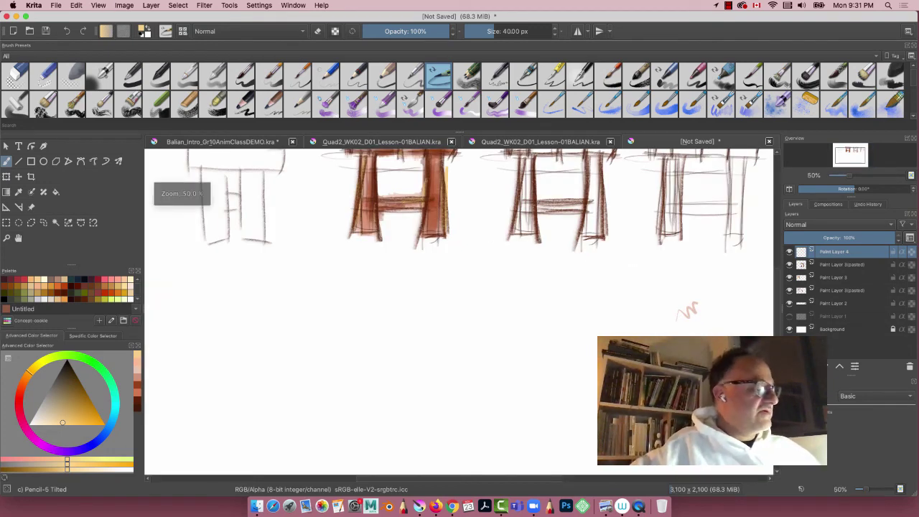
scroll(408, 336, "down", 5)
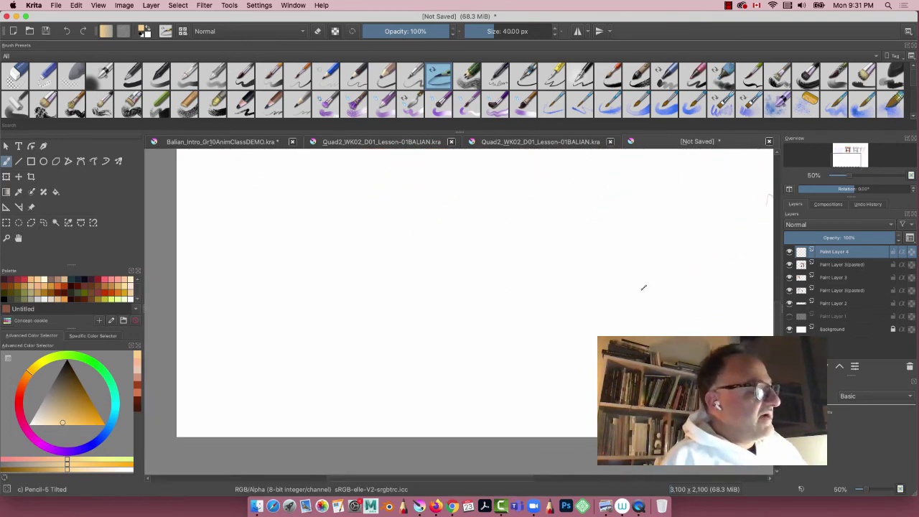
left_click_drag(496, 232, 641, 287)
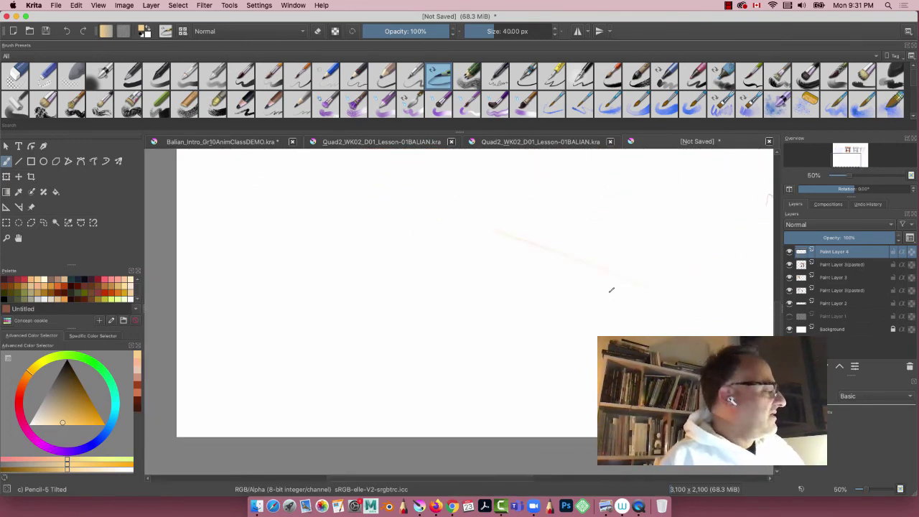
left_click_drag(76, 413, 84, 406)
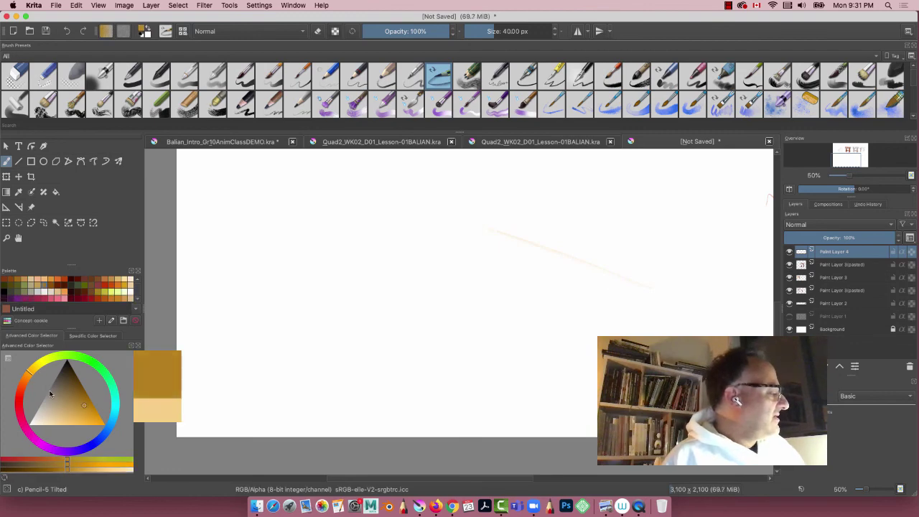
left_click(77, 297)
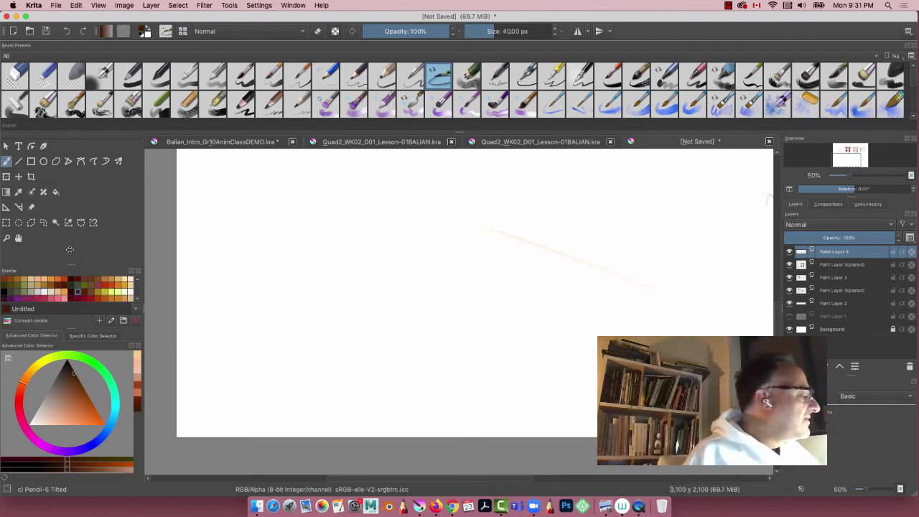
left_click(78, 299)
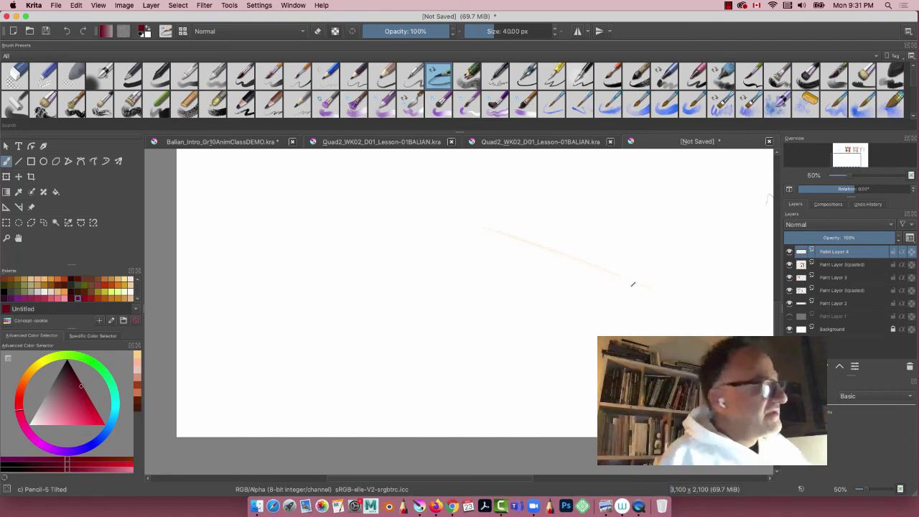
Sketch the four edges of a long rectangular tabletop in perspective along the diagonal guide stroke.
mouse_move(654, 289)
left_mouse_down()
mouse_move(446, 217)
mouse_move(442, 207)
left_mouse_up()
left_click_drag(604, 264, 440, 205)
left_click_drag(658, 289, 413, 191)
mouse_move(666, 291)
left_mouse_down()
mouse_move(541, 355)
mouse_move(372, 252)
left_mouse_up()
left_click_drag(518, 313, 297, 234)
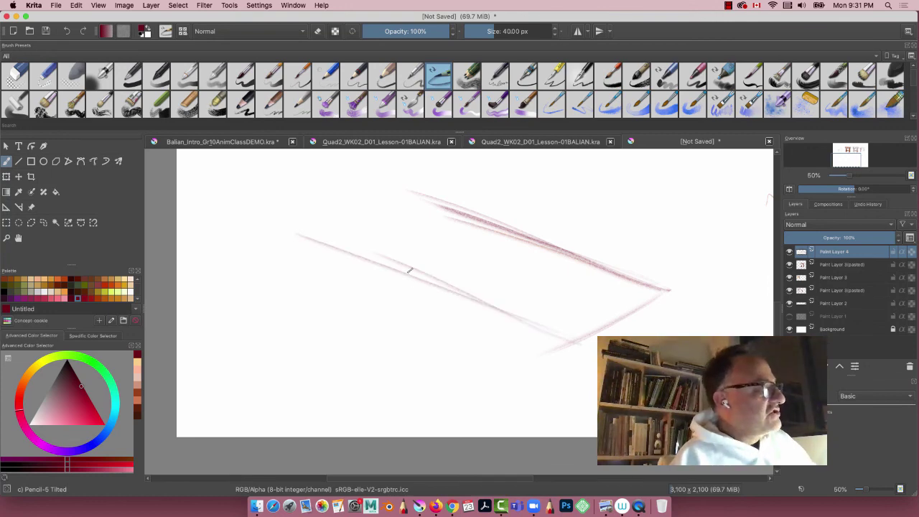
left_click_drag(459, 286, 313, 230)
mouse_move(465, 211)
left_mouse_down()
mouse_move(362, 183)
mouse_move(290, 238)
left_mouse_up()
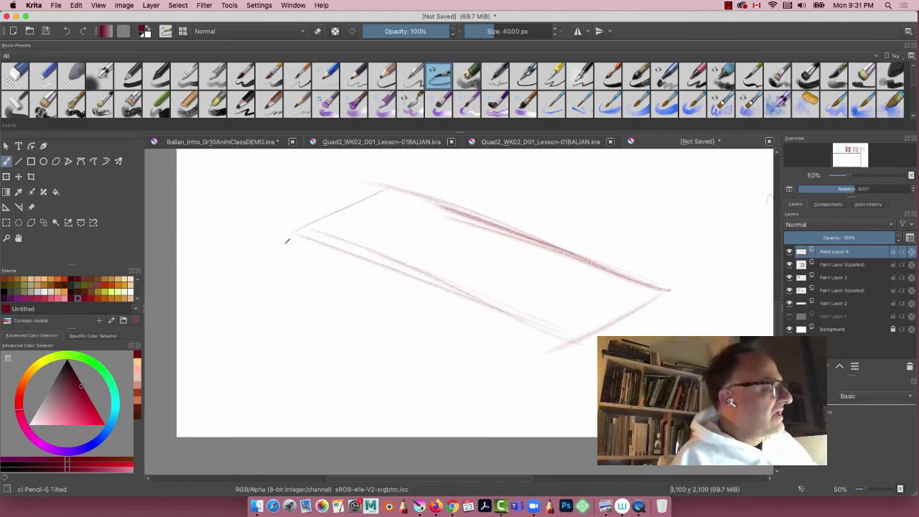
mouse_move(415, 179)
left_mouse_down()
mouse_move(297, 235)
mouse_move(596, 352)
mouse_move(331, 250)
left_mouse_up()
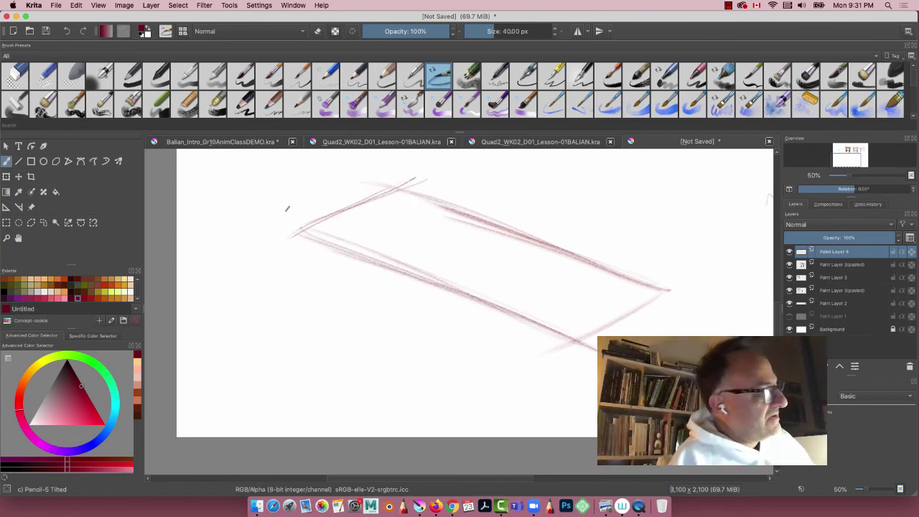
Give the tabletop thickness by sketching the corner verticals and lower edges of its near end and long front side.
mouse_move(669, 291)
left_mouse_down()
mouse_move(666, 326)
mouse_move(672, 302)
mouse_move(646, 332)
mouse_move(567, 353)
left_mouse_up()
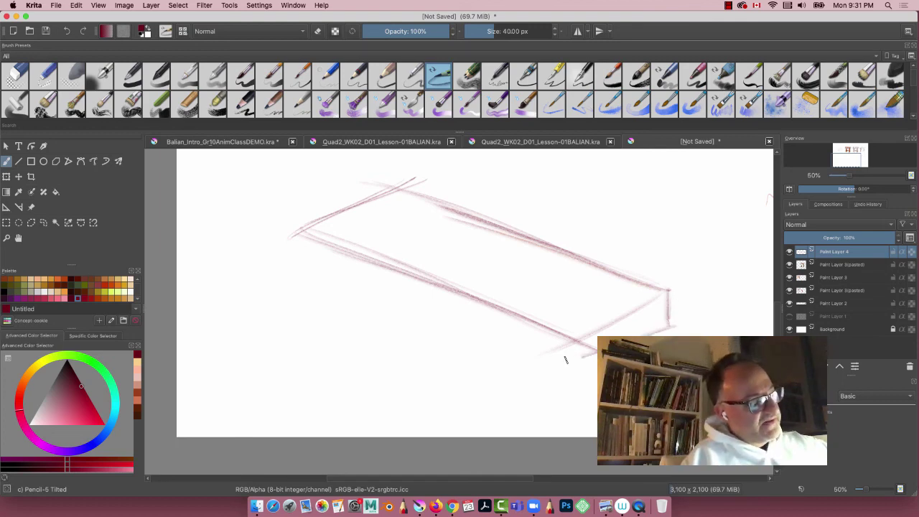
left_click_drag(672, 320, 553, 382)
left_click_drag(669, 292, 563, 355)
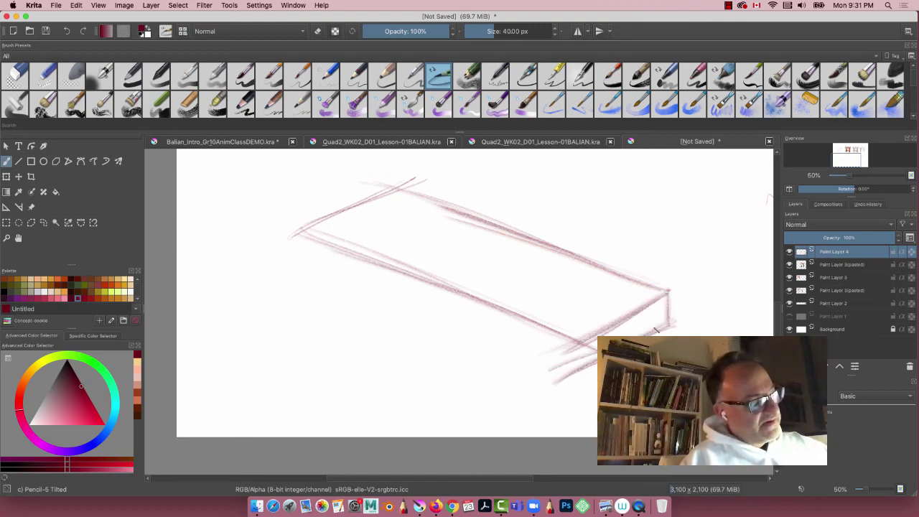
left_click_drag(674, 321, 564, 382)
left_click_drag(585, 338, 582, 394)
mouse_move(587, 337)
left_mouse_down()
mouse_move(576, 367)
mouse_move(293, 253)
left_mouse_up()
left_click_drag(575, 372, 289, 252)
left_click_drag(585, 338, 290, 237)
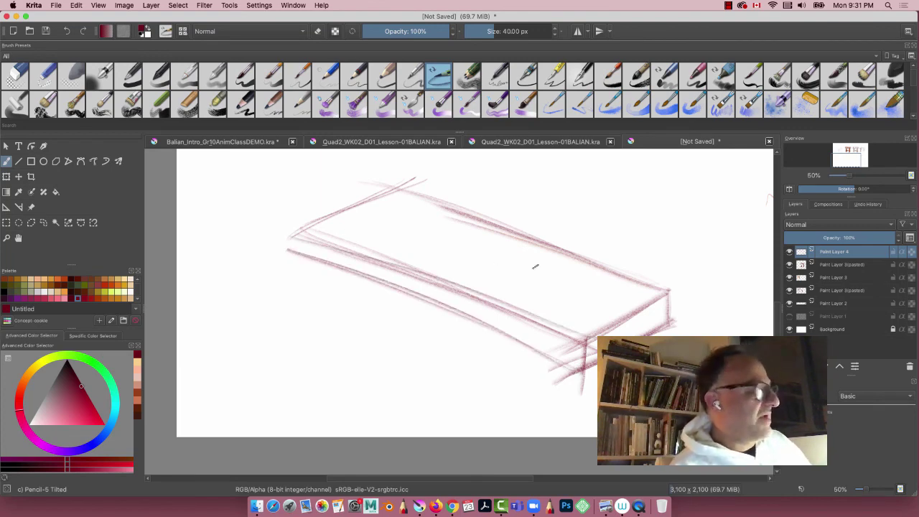
Darken the edges of the tabletop's near end and scribble a small arrow mark beside it.
left_click_drag(671, 293, 564, 344)
left_click_drag(662, 299, 565, 355)
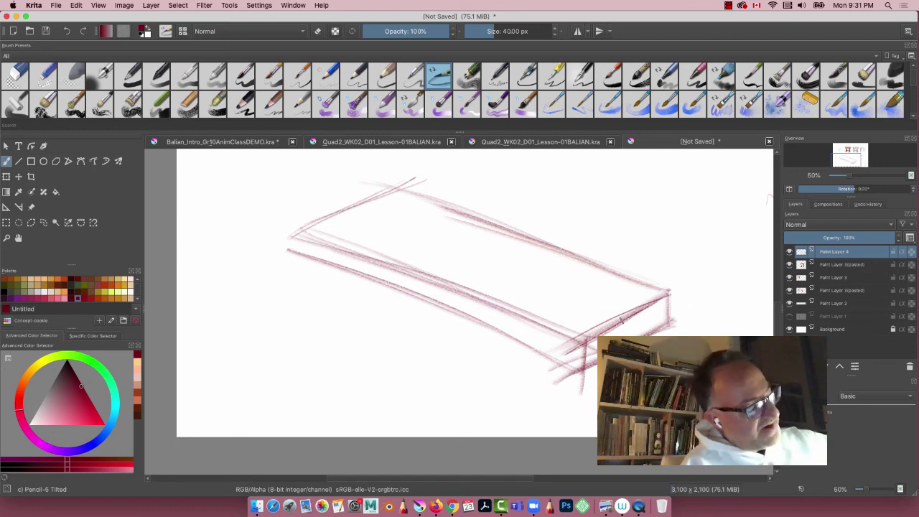
mouse_move(670, 305)
left_mouse_down()
mouse_move(564, 352)
mouse_move(596, 334)
left_mouse_up()
left_click_drag(749, 268, 702, 292)
left_click_drag(751, 269, 602, 335)
left_click_drag(650, 314, 567, 344)
left_click_drag(596, 363, 564, 385)
left_click_drag(678, 316, 576, 378)
Reinforce the tabletop's long back and front edges and add a short vertical at its far front corner.
mouse_move(668, 293)
left_mouse_down()
mouse_move(661, 335)
mouse_move(422, 211)
left_mouse_up()
left_click_drag(678, 309, 365, 191)
left_click_drag(644, 294, 362, 192)
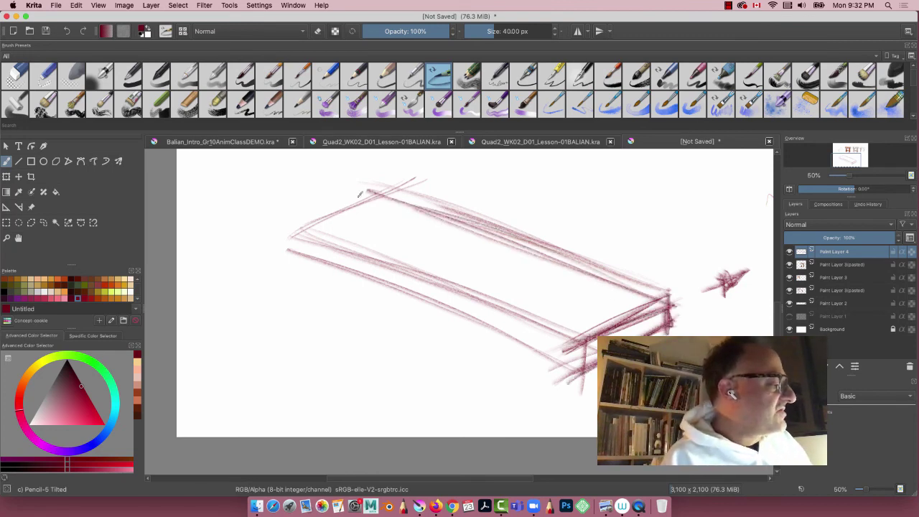
left_click_drag(574, 339, 288, 231)
mouse_move(580, 372)
left_mouse_down()
mouse_move(280, 252)
mouse_move(298, 263)
left_mouse_up()
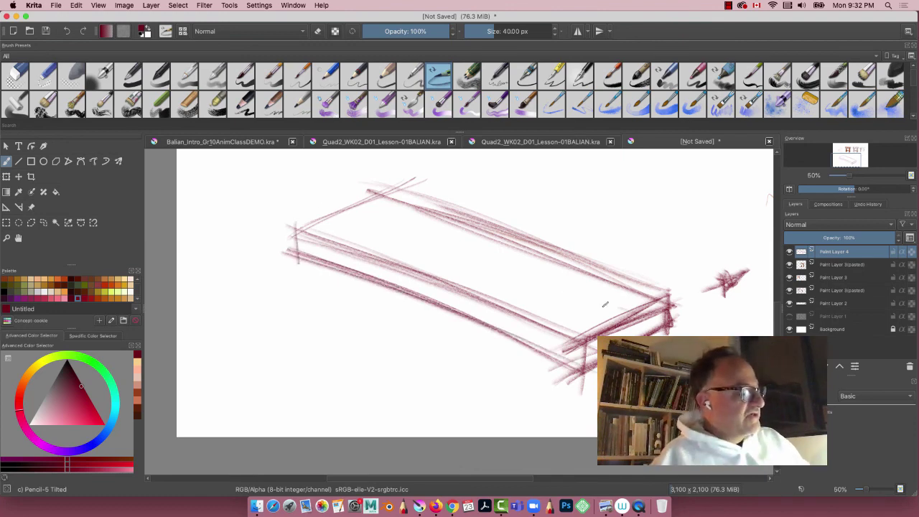
Divide the tabletop lengthwise into planks with parallel perspective lines and darken its far short edge.
left_click_drag(619, 309, 340, 192)
left_click_drag(646, 316, 313, 197)
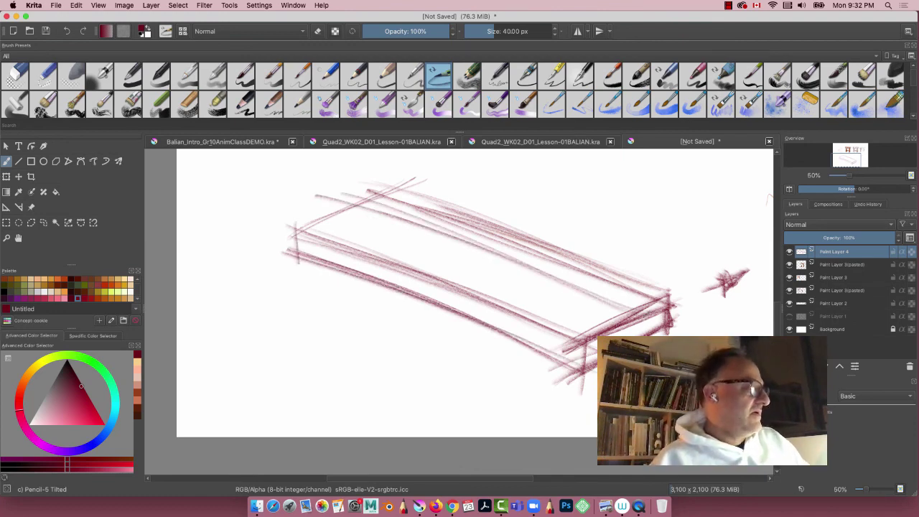
left_click_drag(641, 310, 336, 194)
left_click_drag(611, 327, 296, 213)
left_click_drag(642, 318, 318, 198)
mouse_move(669, 299)
left_mouse_down()
mouse_move(367, 190)
mouse_move(315, 218)
left_mouse_up()
mouse_move(394, 194)
left_mouse_down()
mouse_move(312, 220)
mouse_move(290, 239)
mouse_move(303, 232)
mouse_move(293, 251)
left_mouse_up()
Sketch nicks along the tabletop's front edge, curved wood-grain lines on the planks and a notch on the back edge.
left_click_drag(365, 255, 564, 333)
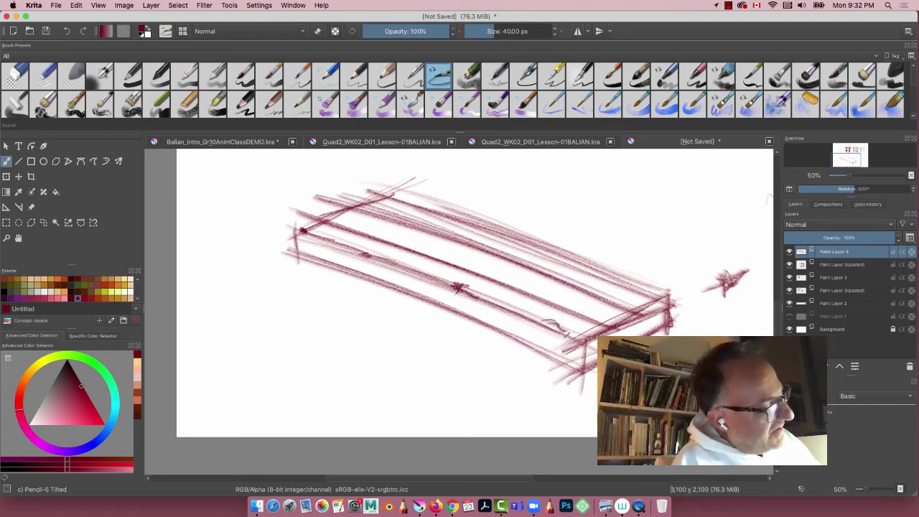
left_click_drag(510, 293, 602, 331)
left_click_drag(445, 254, 593, 319)
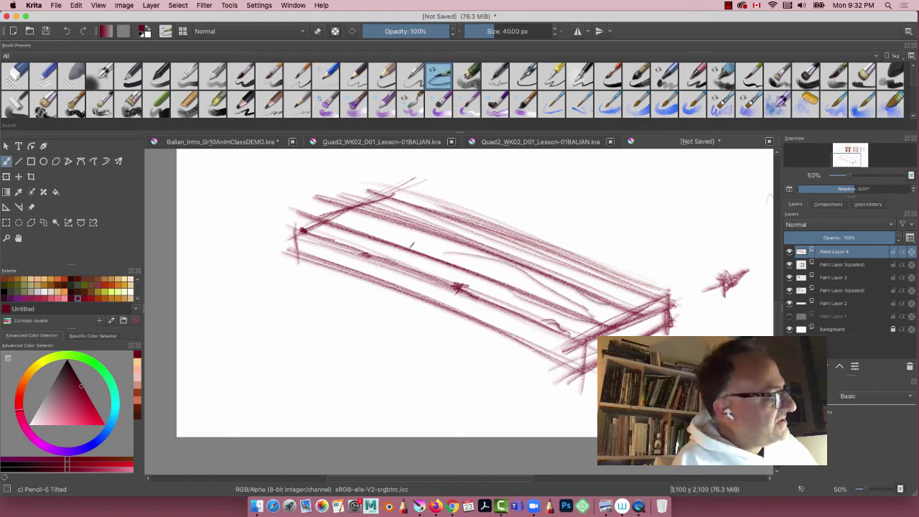
mouse_move(409, 246)
left_mouse_down()
mouse_move(357, 208)
mouse_move(449, 240)
left_mouse_up()
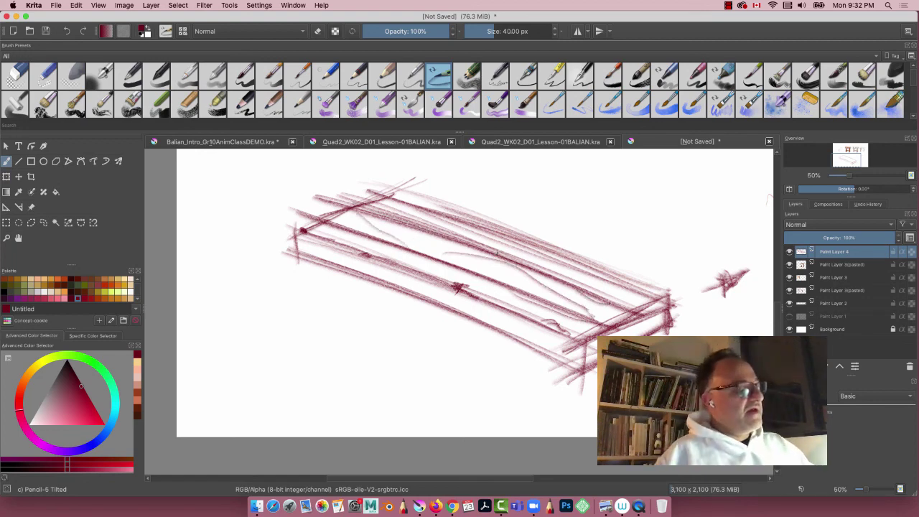
left_click_drag(625, 293, 570, 251)
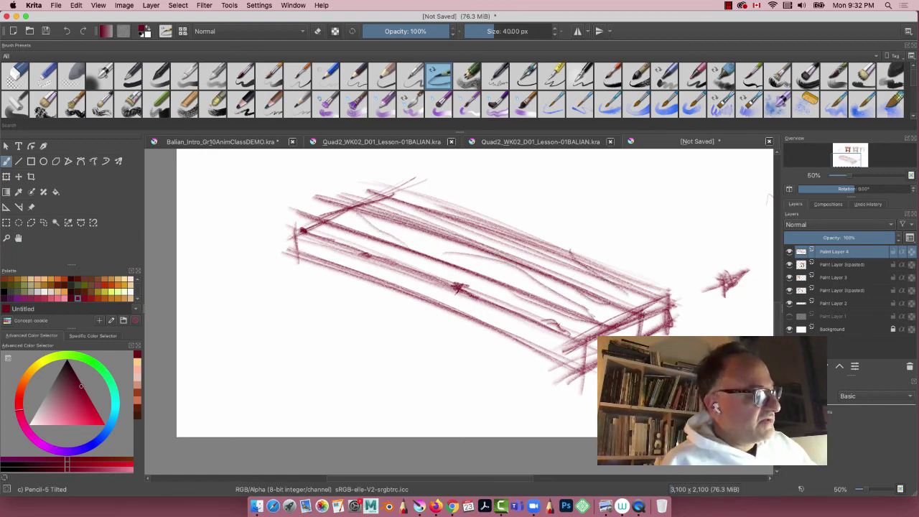
Carry the plank divisions down the tabletop's near end and darken the lower front edge.
left_click_drag(641, 314, 638, 334)
left_click_drag(668, 303, 669, 327)
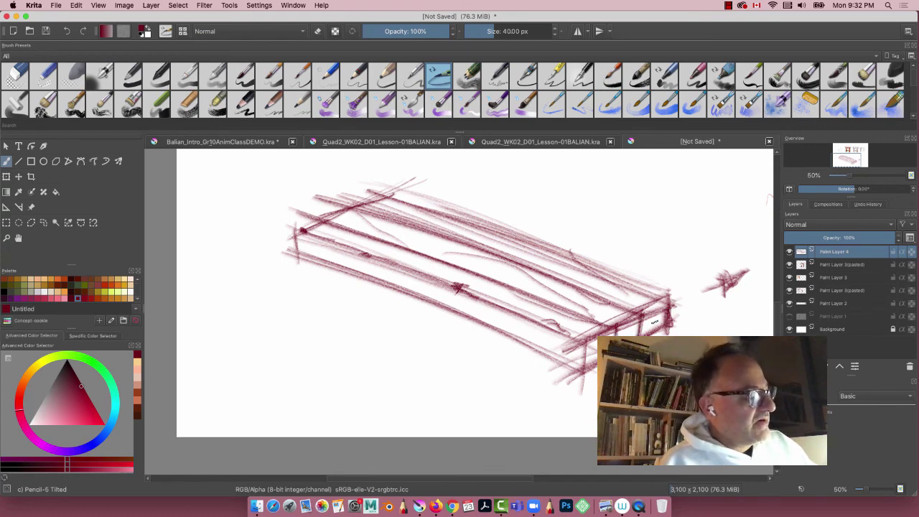
mouse_move(584, 382)
left_mouse_down()
mouse_move(564, 335)
mouse_move(588, 340)
mouse_move(552, 327)
mouse_move(493, 286)
mouse_move(393, 251)
left_mouse_up()
left_click_drag(575, 372, 319, 260)
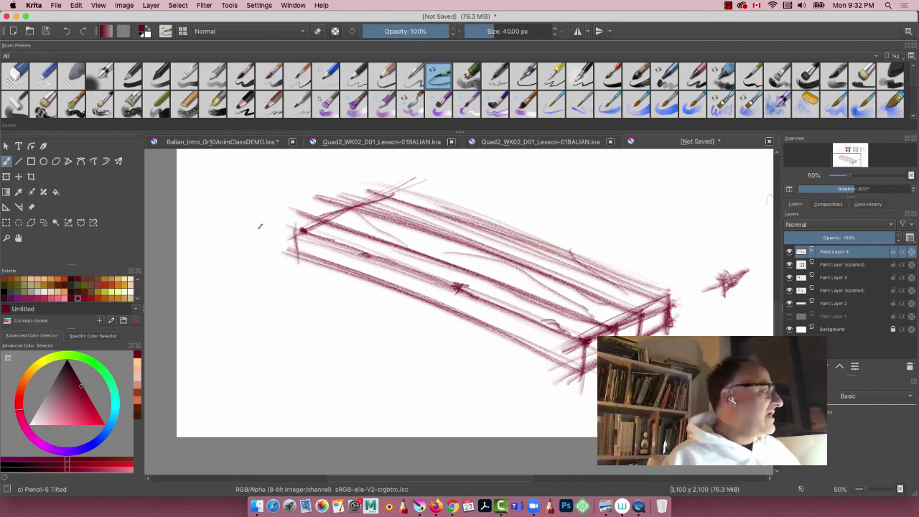
Erase the stray lines extending past the tabletop's corners and outer edges with the Eraser Circle brush.
left_click(19, 77)
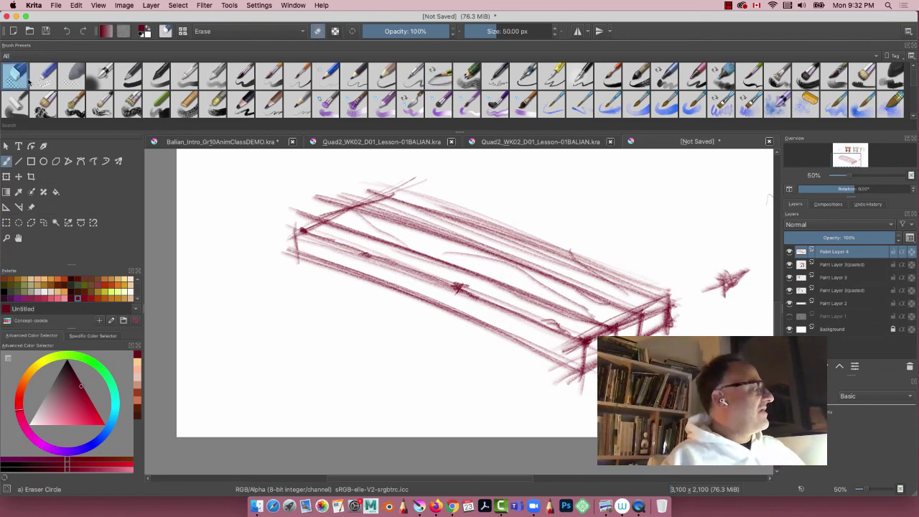
mouse_move(369, 190)
left_mouse_down()
mouse_move(297, 224)
mouse_move(355, 189)
mouse_move(338, 199)
mouse_move(352, 196)
left_mouse_up()
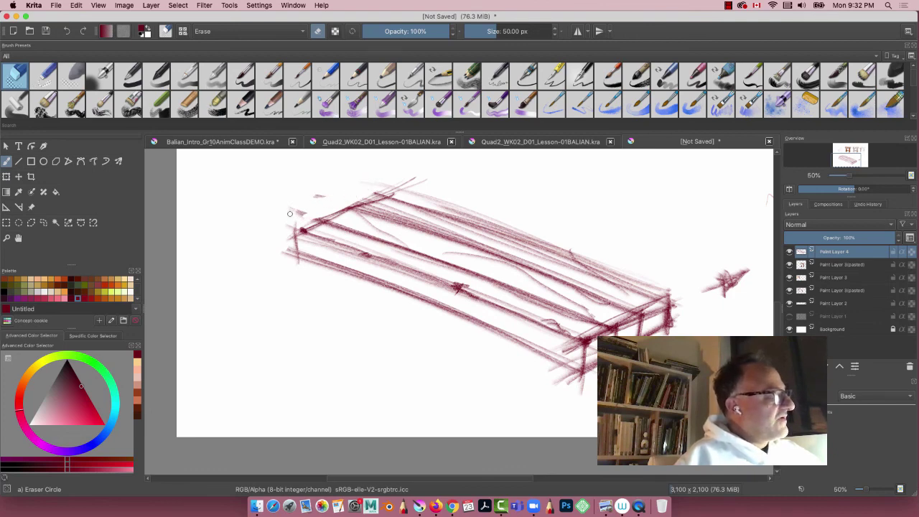
left_click_drag(290, 214, 304, 207)
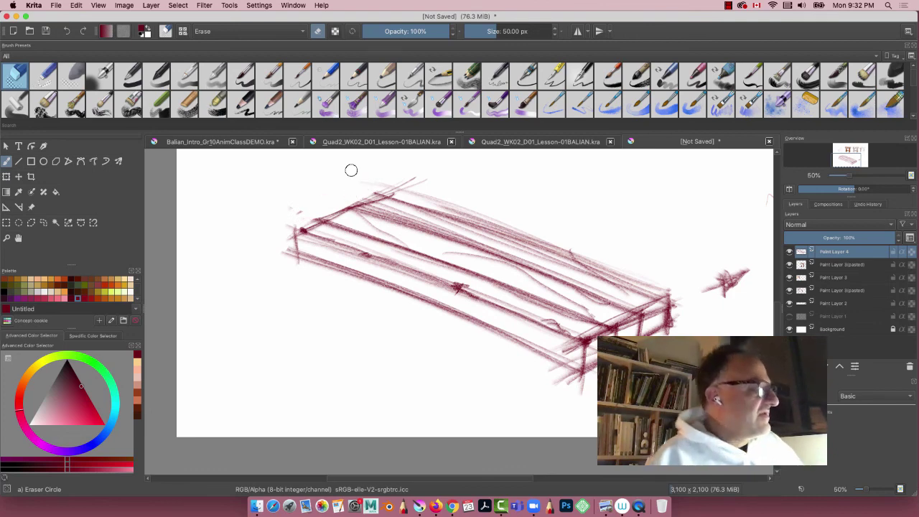
mouse_move(380, 180)
left_mouse_down()
mouse_move(604, 265)
mouse_move(628, 270)
mouse_move(374, 173)
mouse_move(653, 264)
left_mouse_up()
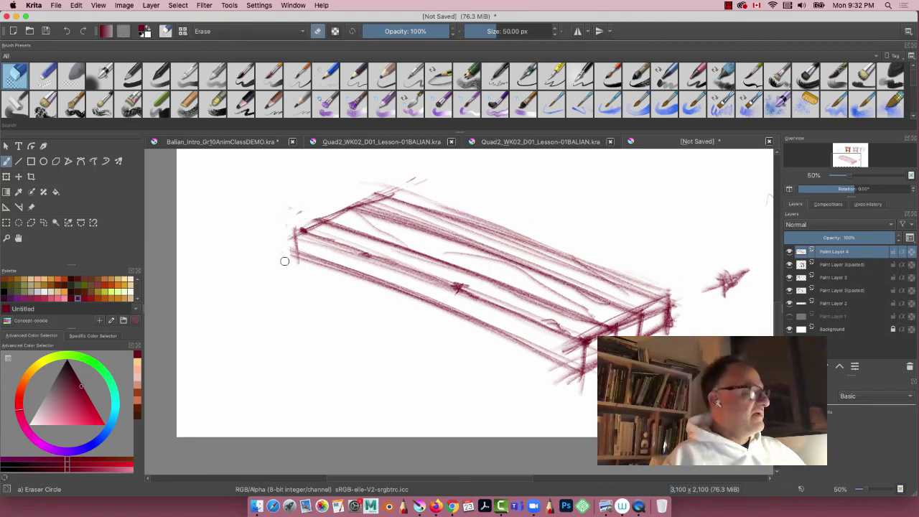
left_click_drag(573, 386, 487, 350)
left_click_drag(487, 350, 578, 382)
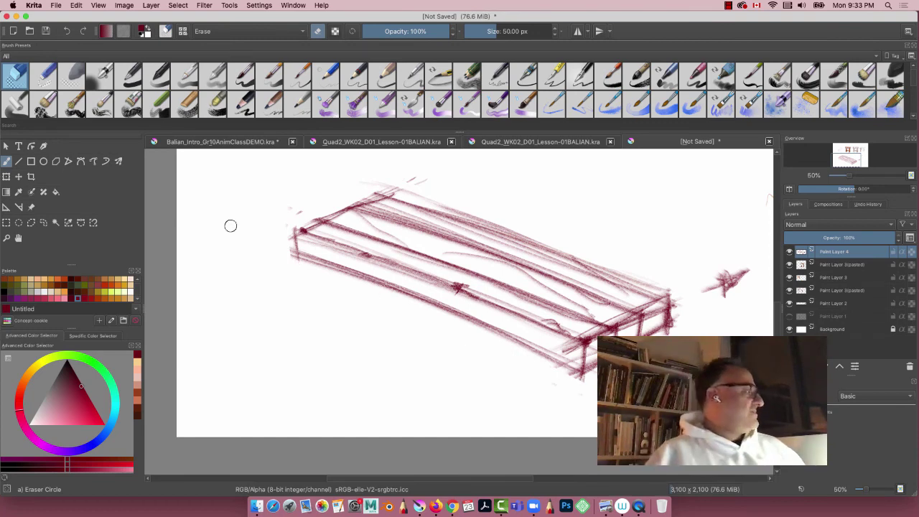
Add worn, chipped edges and darker wood-grain curves across the tabletop planks with the Pencil-5 Tilted brush.
left_click(441, 78)
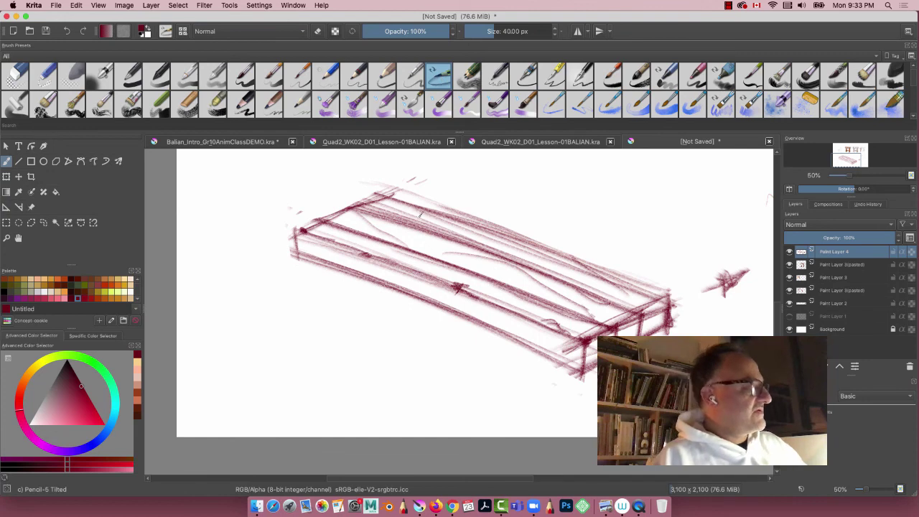
mouse_move(409, 207)
left_mouse_down()
mouse_move(451, 223)
mouse_move(416, 210)
left_mouse_up()
mouse_move(531, 250)
left_mouse_down()
mouse_move(485, 230)
mouse_move(503, 241)
left_mouse_up()
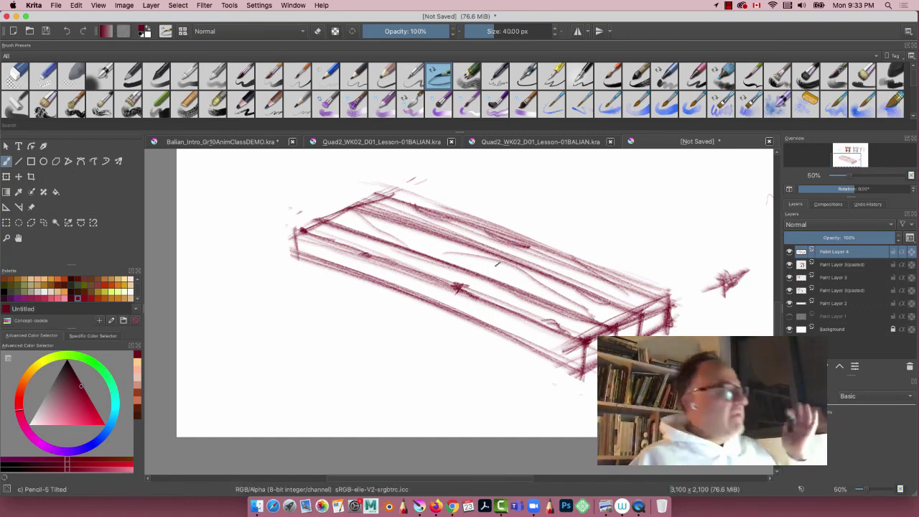
mouse_move(391, 249)
left_mouse_down()
mouse_move(446, 268)
mouse_move(392, 254)
left_mouse_up()
mouse_move(490, 295)
left_mouse_down()
mouse_move(534, 323)
mouse_move(507, 300)
left_mouse_up()
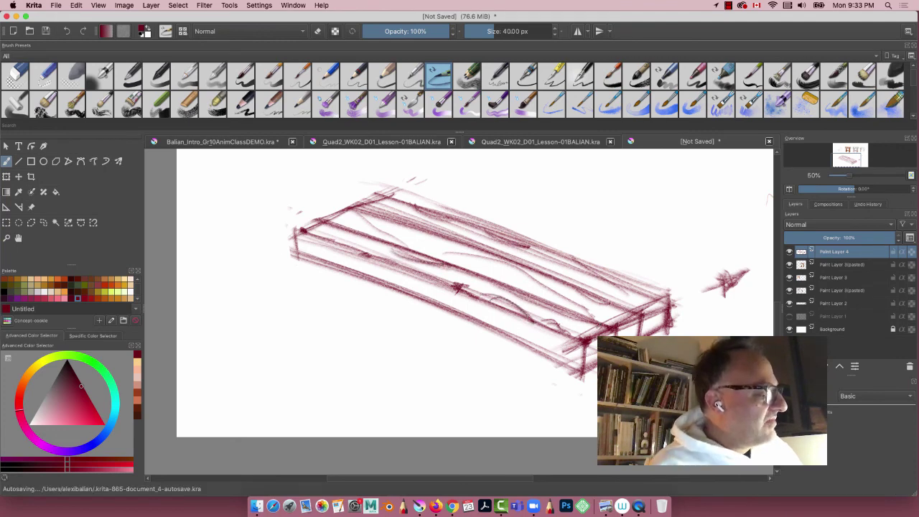
mouse_move(349, 245)
left_mouse_down()
mouse_move(415, 228)
mouse_move(354, 215)
left_mouse_up()
mouse_move(405, 244)
left_mouse_down()
mouse_move(429, 260)
mouse_move(459, 253)
mouse_move(523, 270)
mouse_move(593, 316)
mouse_move(616, 304)
left_mouse_up()
mouse_move(545, 270)
left_mouse_down()
mouse_move(620, 306)
mouse_move(547, 252)
left_mouse_up()
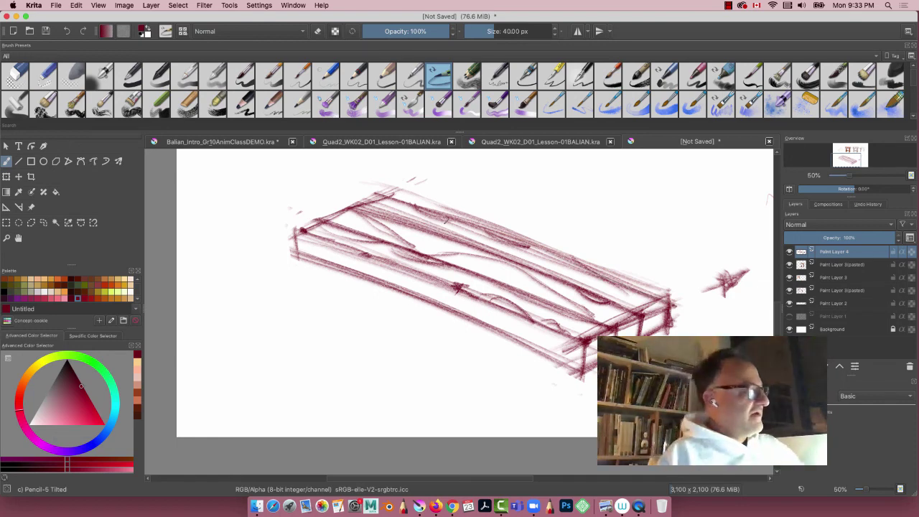
Darken the wood-grain curves along the tabletop's back edge.
left_click_drag(454, 222, 419, 211)
left_click_drag(486, 231, 379, 191)
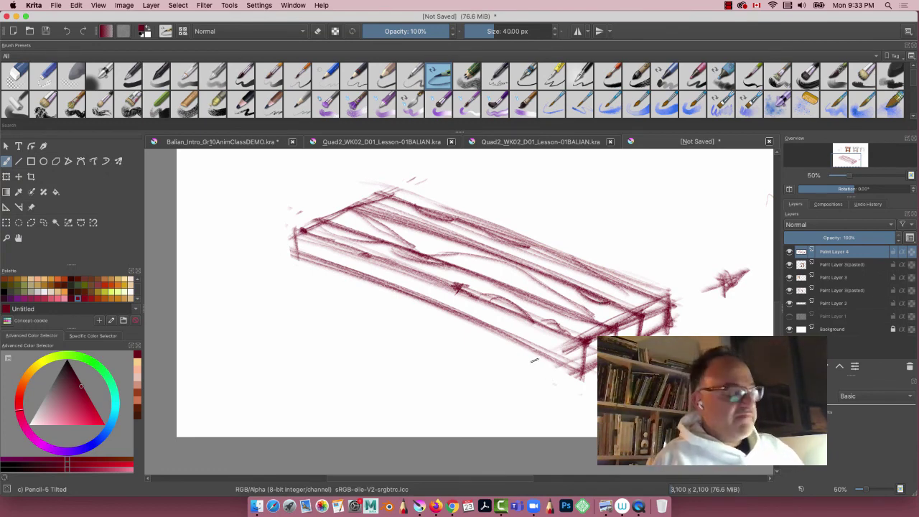
mouse_move(418, 350)
left_mouse_down()
mouse_move(405, 299)
mouse_move(406, 353)
left_mouse_up()
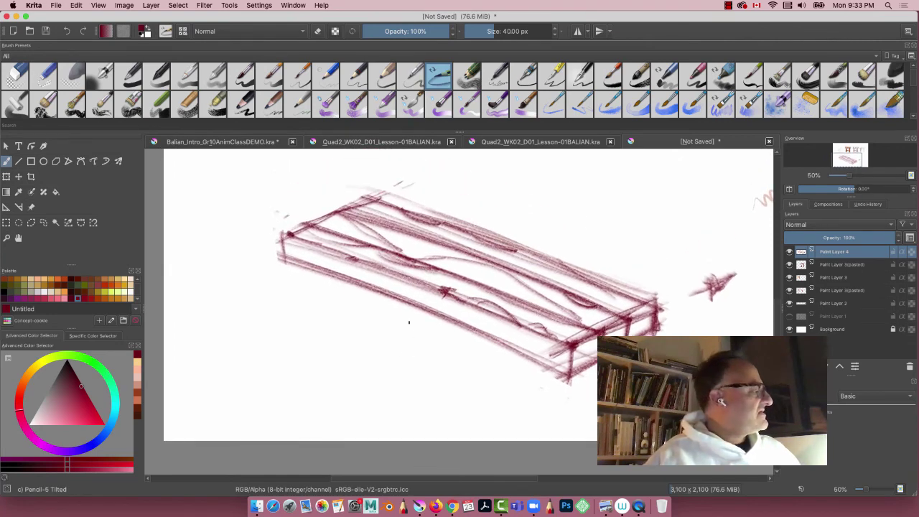
Scale the tabletop drawing down proportionally with the Transform tool and reposition it on the canvas with room beneath for legs.
left_click(6, 176)
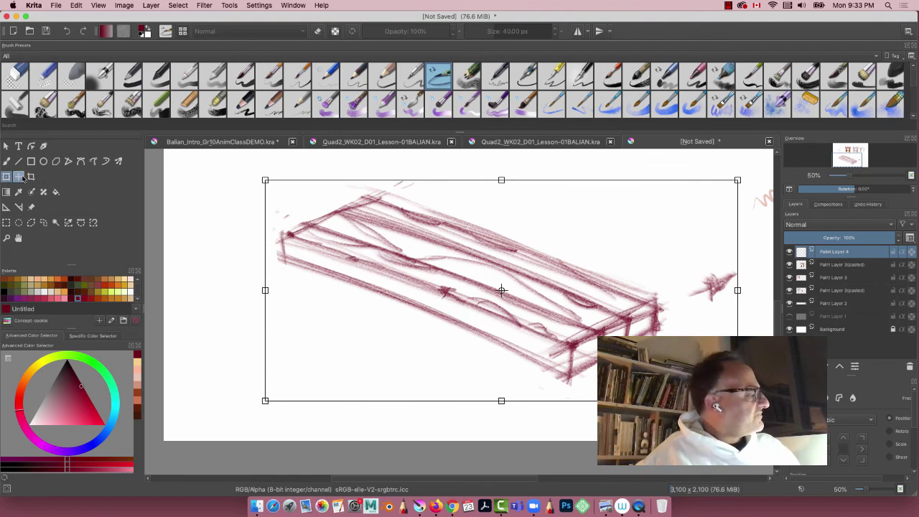
left_click(20, 177)
mouse_move(400, 269)
left_mouse_down()
mouse_move(435, 276)
mouse_move(307, 294)
mouse_move(423, 269)
mouse_move(401, 300)
mouse_move(391, 272)
left_mouse_up()
key("ctrl+t")
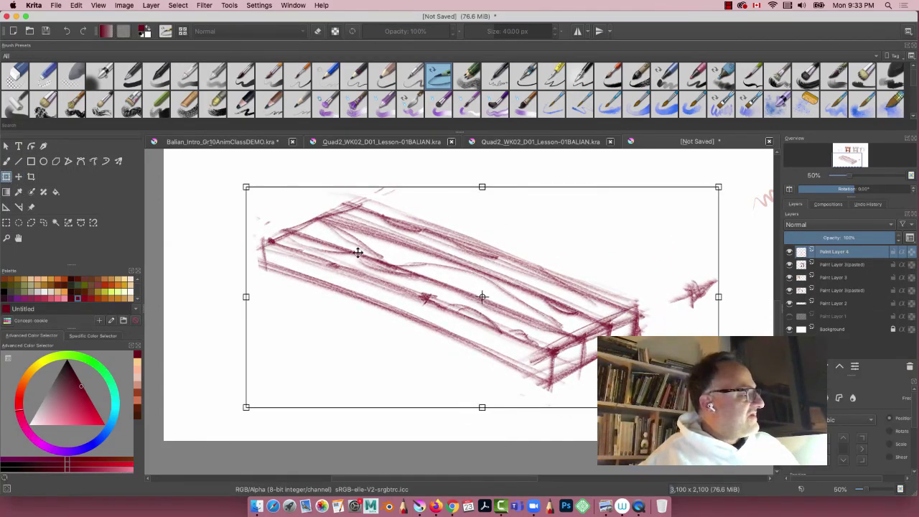
left_click_drag(437, 291, 434, 293)
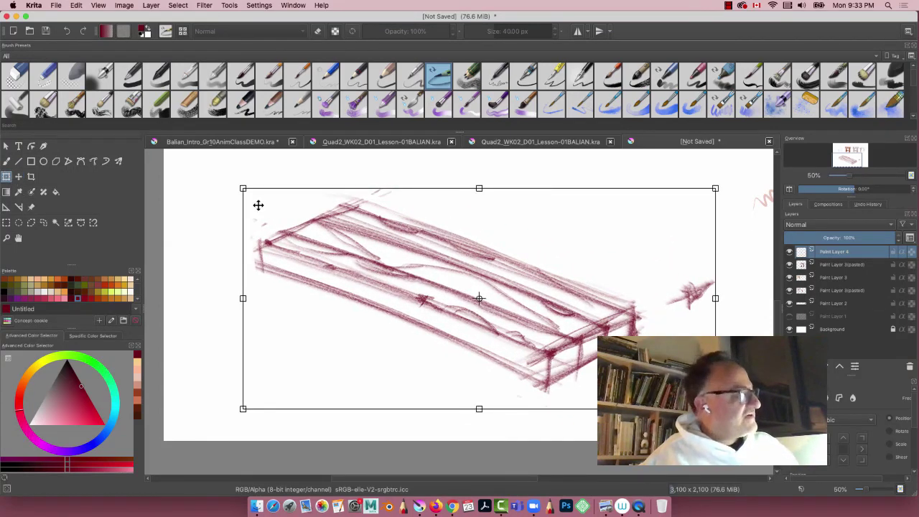
mouse_move(243, 189)
left_mouse_down()
mouse_move(521, 323)
mouse_move(380, 275)
left_mouse_up()
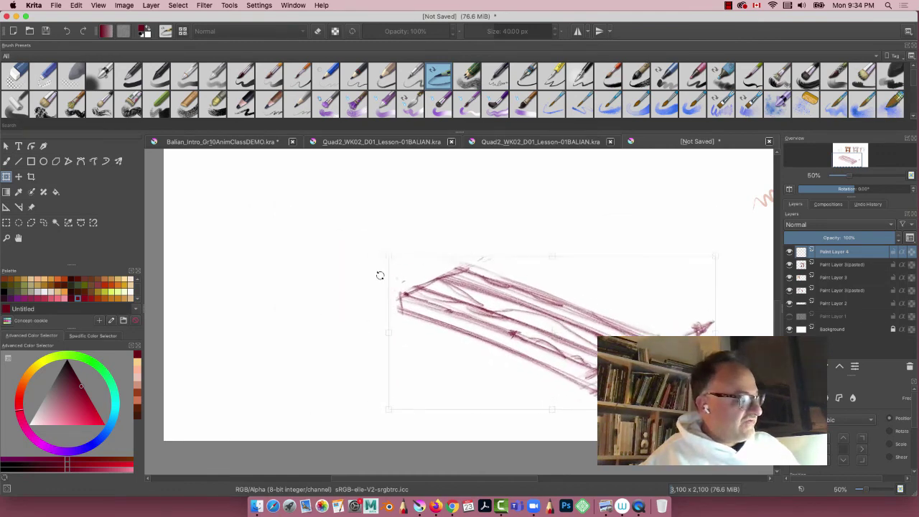
left_click_drag(509, 336, 506, 269)
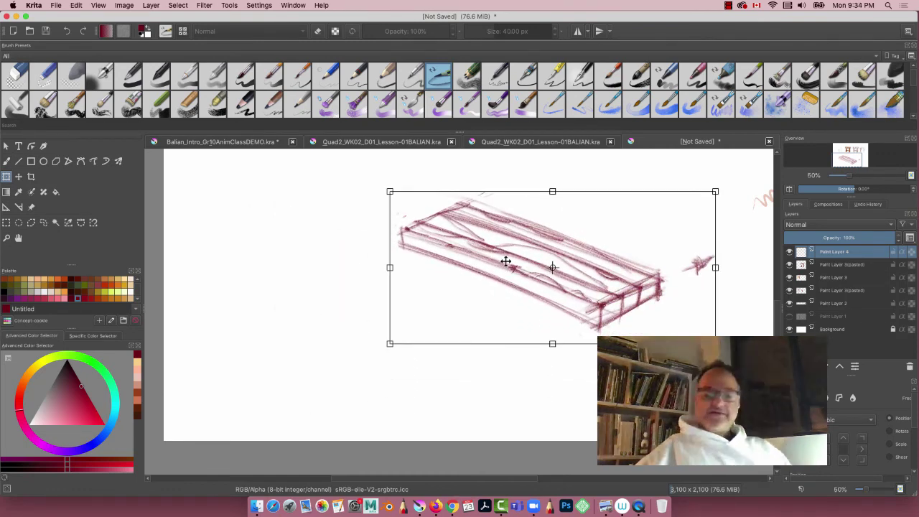
key("Return")
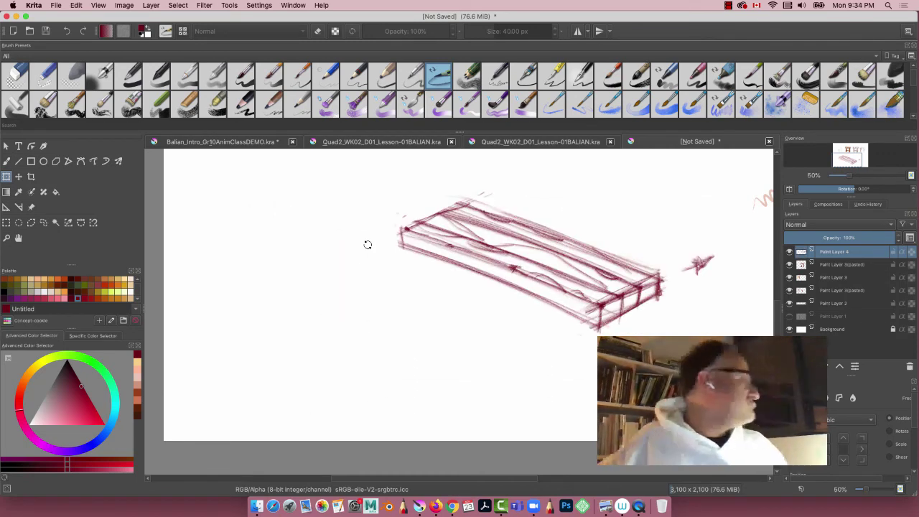
Sketch placement guides on the tabletop's near end and draw the vertical lines of the two near legs with the Pencil-5 Tilted brush.
left_click(6, 161)
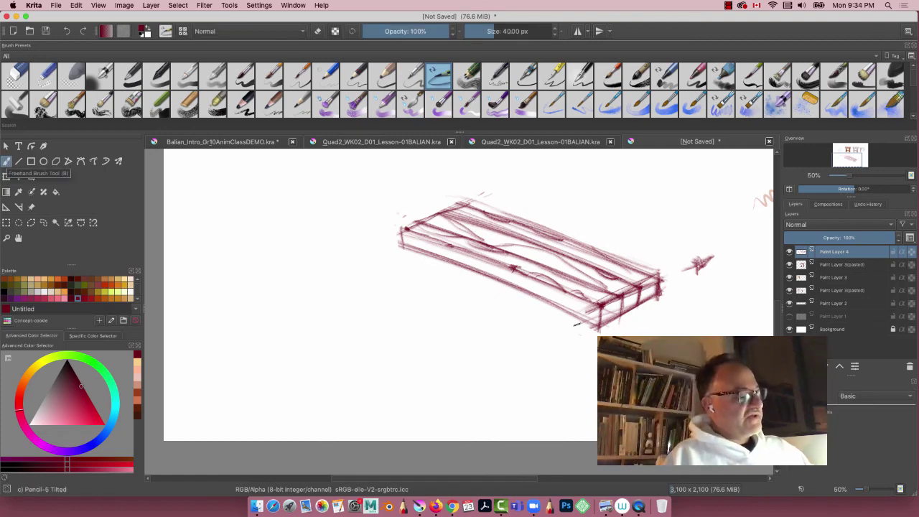
left_click_drag(637, 306, 640, 335)
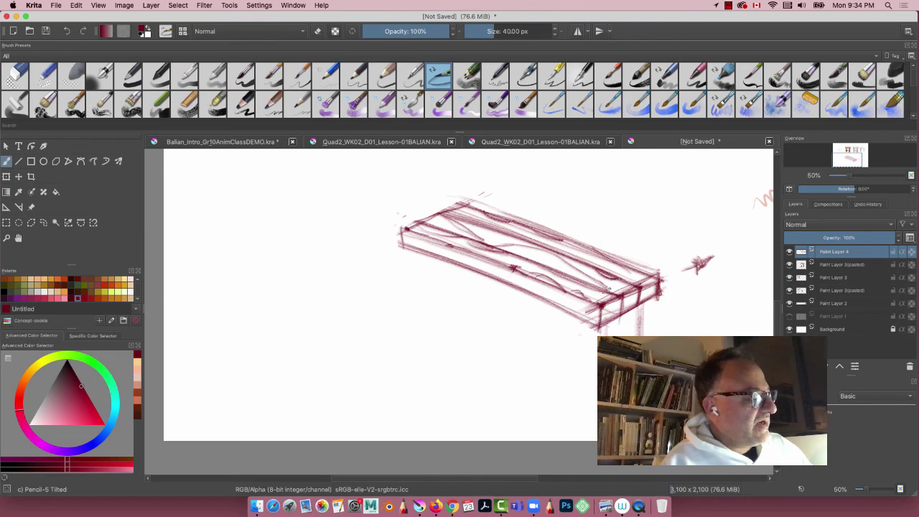
left_click_drag(584, 293, 605, 302)
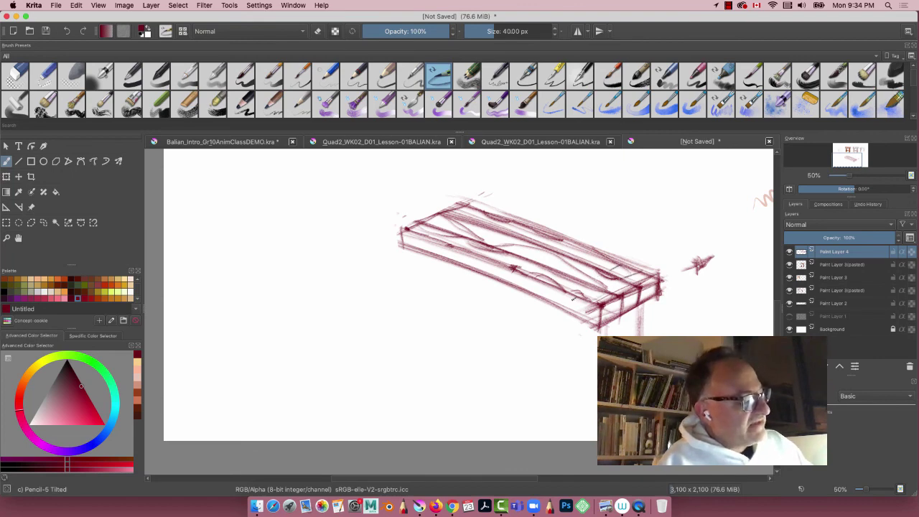
mouse_move(639, 275)
left_mouse_down()
mouse_move(593, 295)
mouse_move(569, 290)
mouse_move(572, 381)
left_mouse_up()
left_click_drag(583, 312, 584, 373)
mouse_move(625, 277)
left_mouse_down()
mouse_move(641, 359)
mouse_move(618, 359)
left_mouse_up()
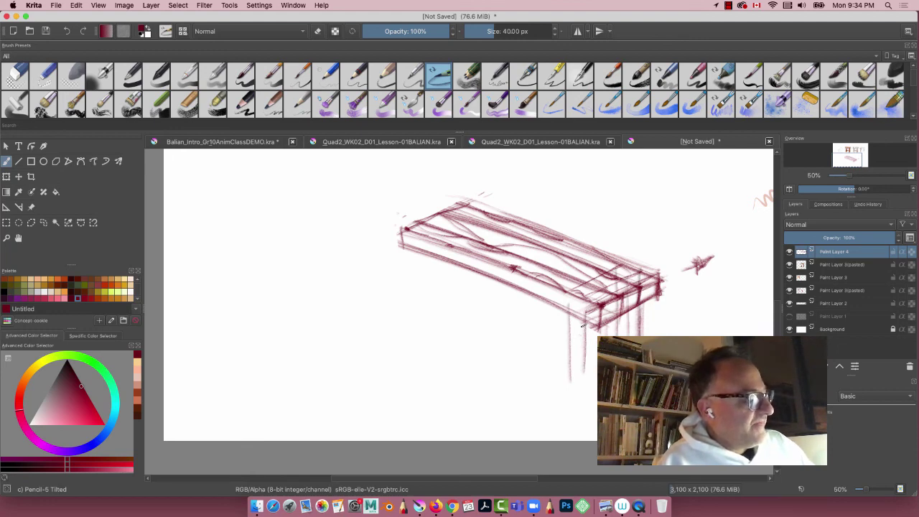
left_click_drag(583, 316, 580, 377)
left_click_drag(596, 287, 592, 369)
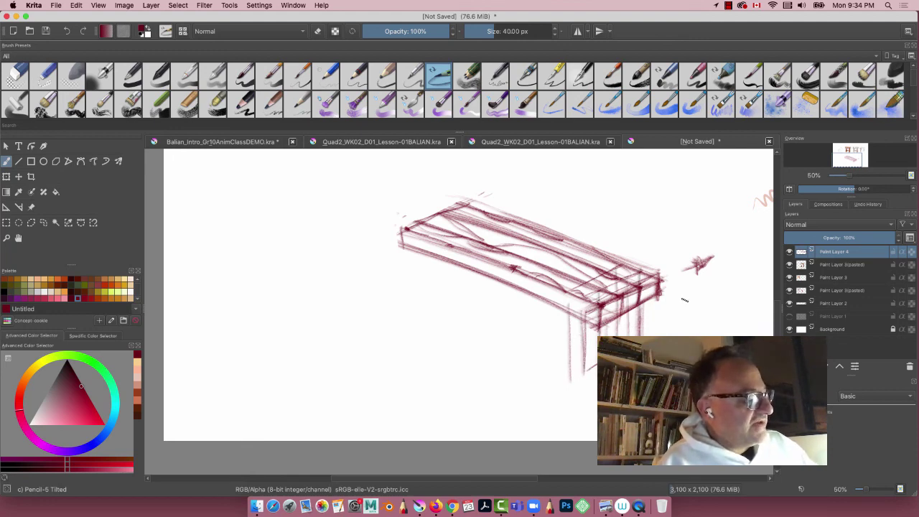
Draw a diagonal ground line beneath the near end and darken the near legs' vertical edges.
left_click_drag(681, 328, 545, 406)
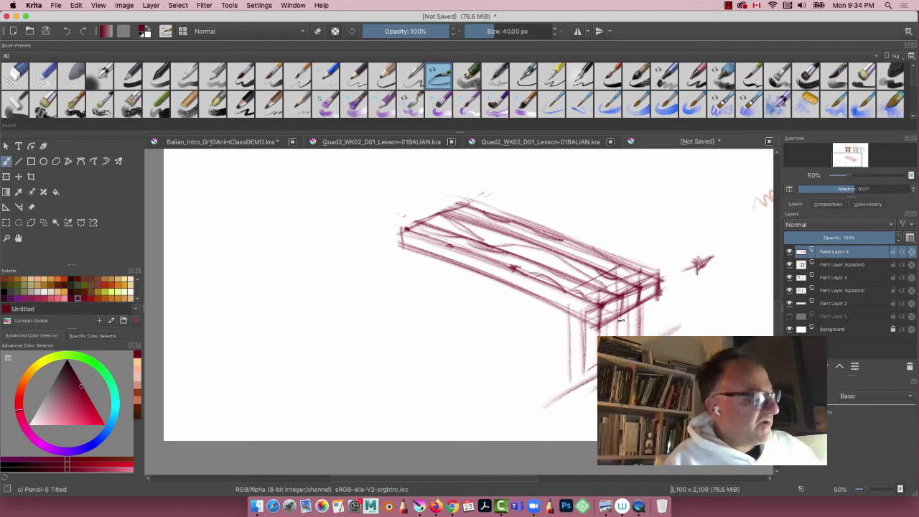
mouse_move(632, 310)
left_mouse_down()
mouse_move(634, 336)
mouse_move(624, 336)
left_mouse_up()
left_click_drag(641, 305, 642, 336)
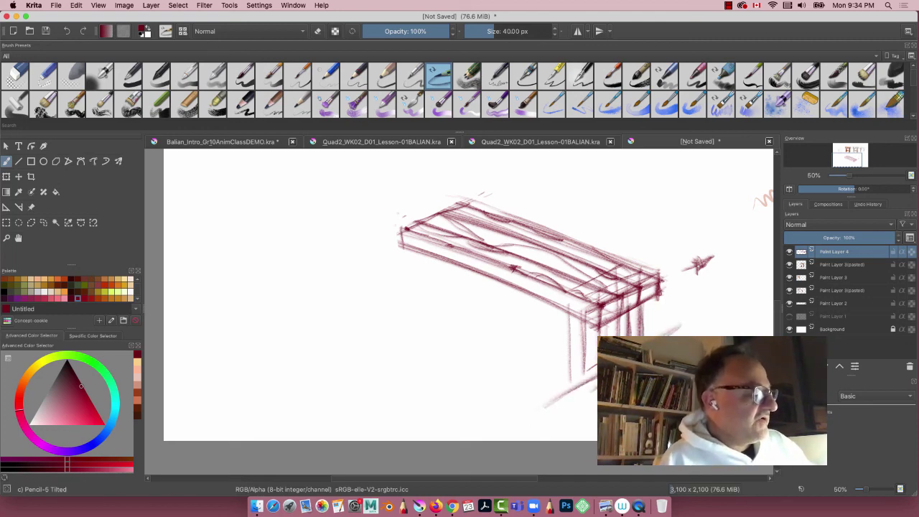
mouse_move(583, 320)
left_mouse_down()
mouse_move(584, 402)
mouse_move(585, 341)
mouse_move(572, 395)
left_mouse_up()
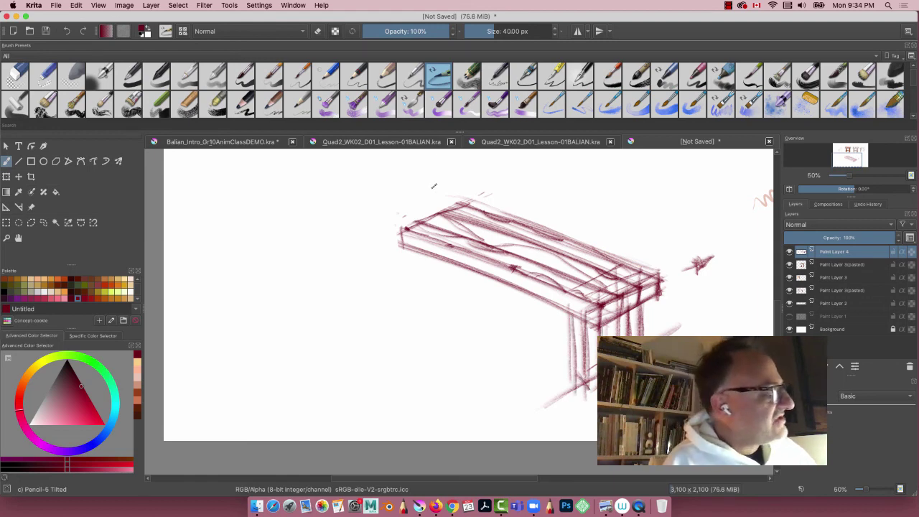
Mark the far leg position across the tabletop, run a perspective ground line back from the near leg's foot, and draw the far leg.
mouse_move(480, 213)
left_mouse_down()
mouse_move(431, 235)
mouse_move(437, 258)
left_mouse_up()
left_click_drag(486, 231, 438, 254)
mouse_move(488, 208)
left_mouse_down()
mouse_move(415, 237)
mouse_move(432, 255)
mouse_move(424, 234)
mouse_move(431, 316)
left_mouse_up()
left_click_drag(595, 386, 332, 265)
left_click_drag(583, 382, 304, 252)
left_click_drag(570, 382, 382, 274)
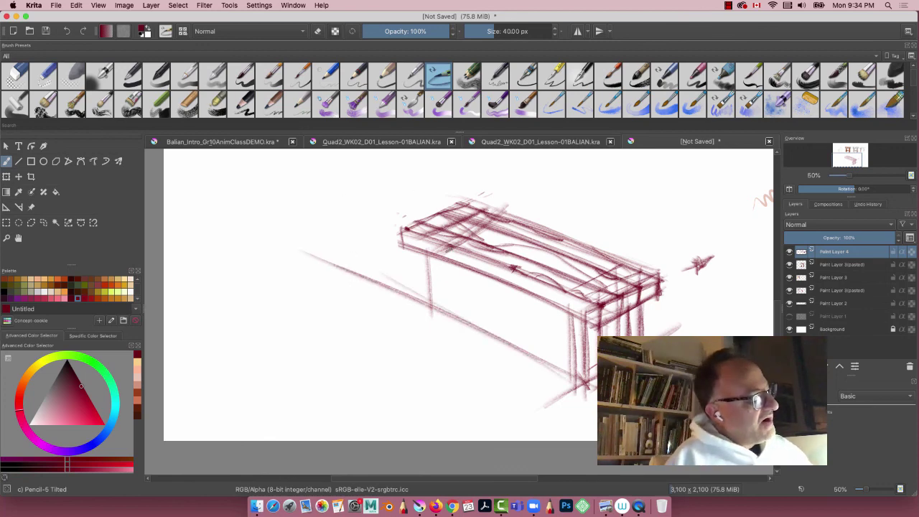
mouse_move(449, 250)
left_mouse_down()
mouse_move(446, 302)
mouse_move(457, 323)
left_mouse_up()
left_click_drag(467, 231, 456, 327)
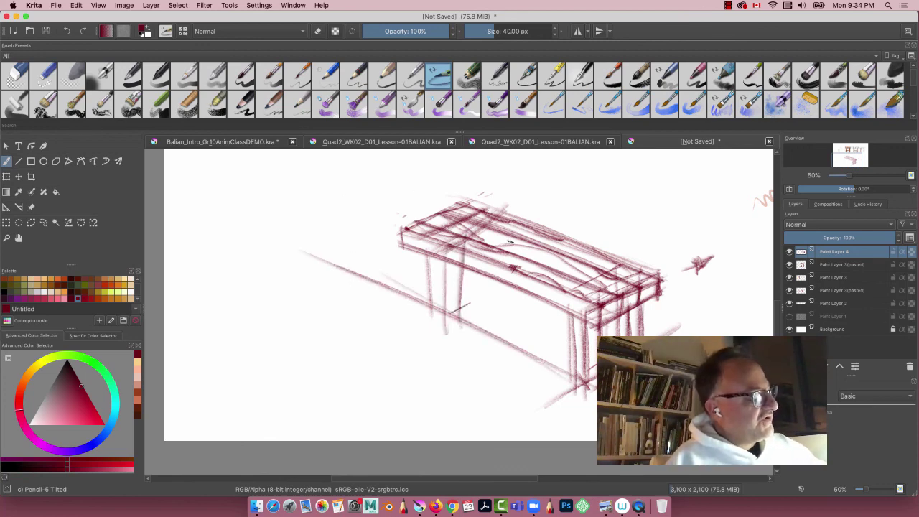
Sketch light perspective guide lines receding from the far leg's foot and along the tabletop's far end.
left_click_drag(534, 231, 464, 296)
left_click_drag(563, 214, 472, 290)
left_click_drag(570, 244, 436, 307)
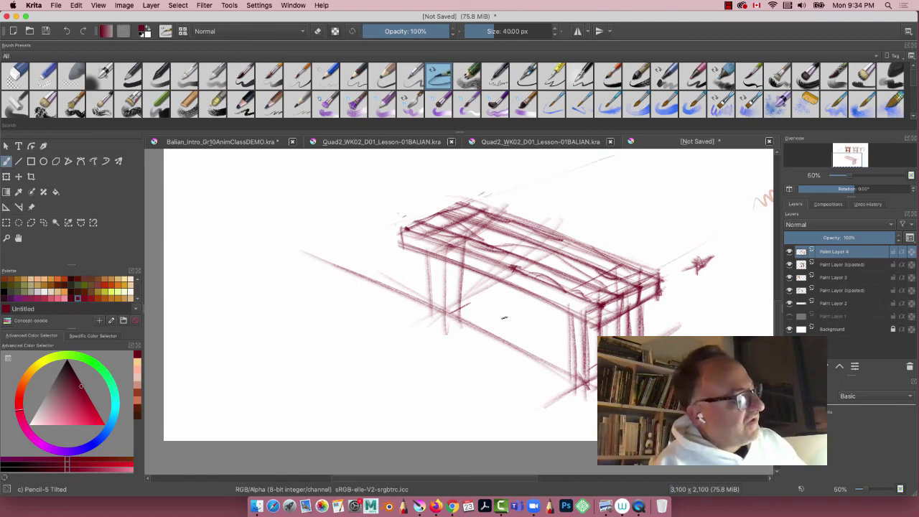
left_click_drag(492, 200, 372, 219)
left_click_drag(470, 211, 385, 229)
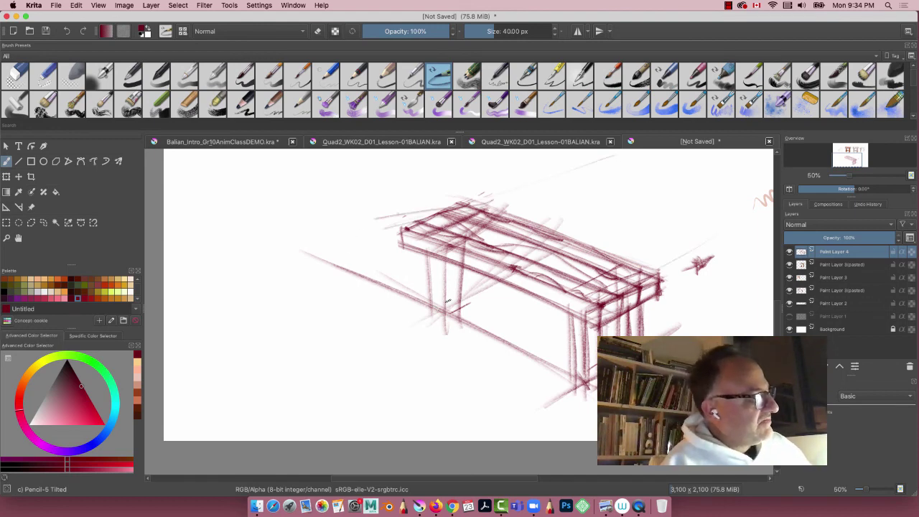
Darken the vertical edges of the far leg and the near front leg.
mouse_move(443, 253)
left_mouse_down()
mouse_move(441, 319)
mouse_move(455, 302)
left_mouse_up()
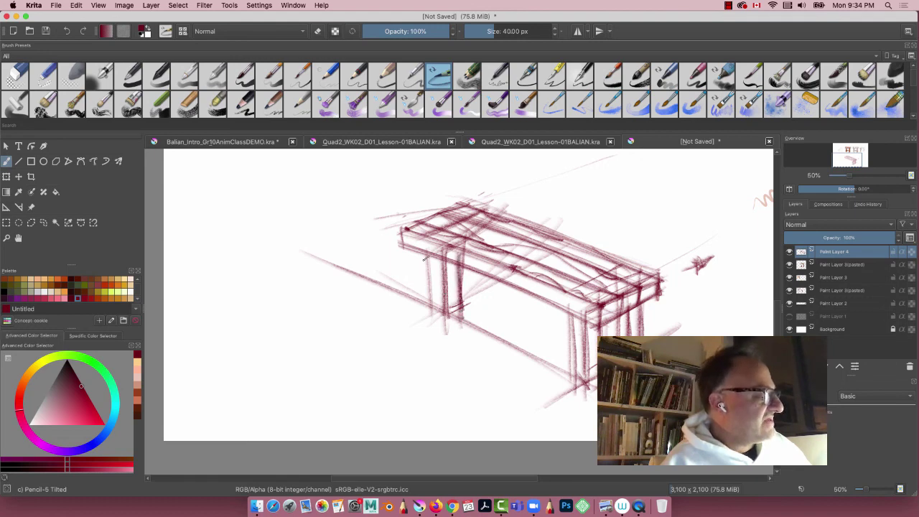
mouse_move(425, 247)
left_mouse_down()
mouse_move(429, 316)
mouse_move(442, 262)
mouse_move(447, 325)
left_mouse_up()
left_click_drag(455, 253, 458, 306)
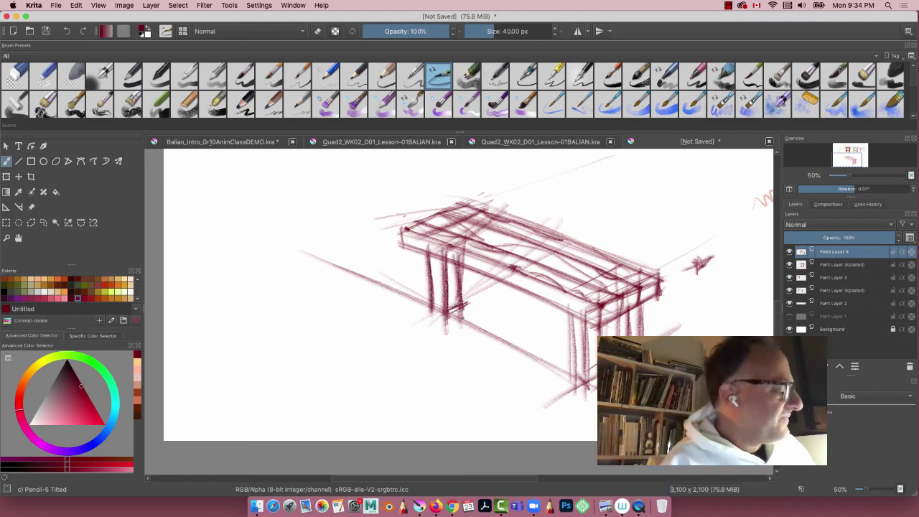
mouse_move(583, 324)
left_mouse_down()
mouse_move(584, 381)
mouse_move(573, 382)
left_mouse_up()
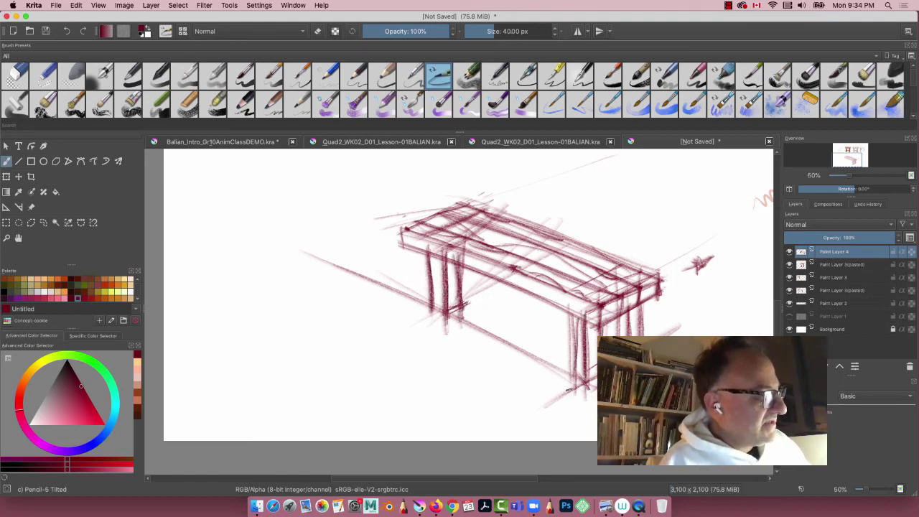
Draw a long rail beneath the tabletop connecting the near and far legs in perspective, and shade it with repeated strokes.
mouse_move(556, 333)
left_mouse_down()
mouse_move(475, 288)
mouse_move(432, 277)
mouse_move(424, 262)
mouse_move(476, 285)
left_mouse_up()
mouse_move(577, 352)
left_mouse_down()
mouse_move(448, 287)
mouse_move(444, 271)
left_mouse_up()
left_click_drag(580, 347, 449, 282)
mouse_move(561, 329)
left_mouse_down()
mouse_move(433, 274)
mouse_move(402, 239)
left_mouse_up()
left_click_drag(585, 303, 404, 230)
mouse_move(487, 264)
left_mouse_down()
mouse_move(602, 320)
mouse_move(451, 267)
left_mouse_up()
left_click_drag(582, 329, 462, 264)
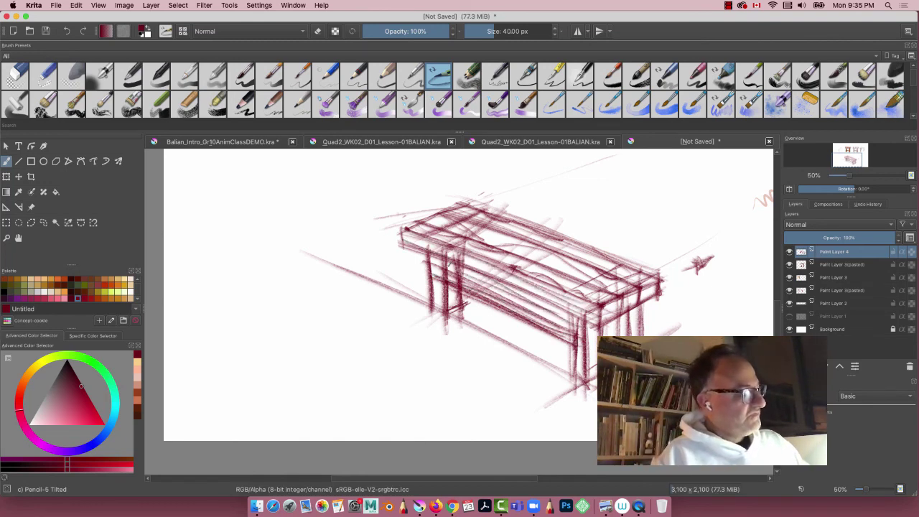
left_click_drag(565, 322, 447, 269)
left_click_drag(569, 329, 461, 280)
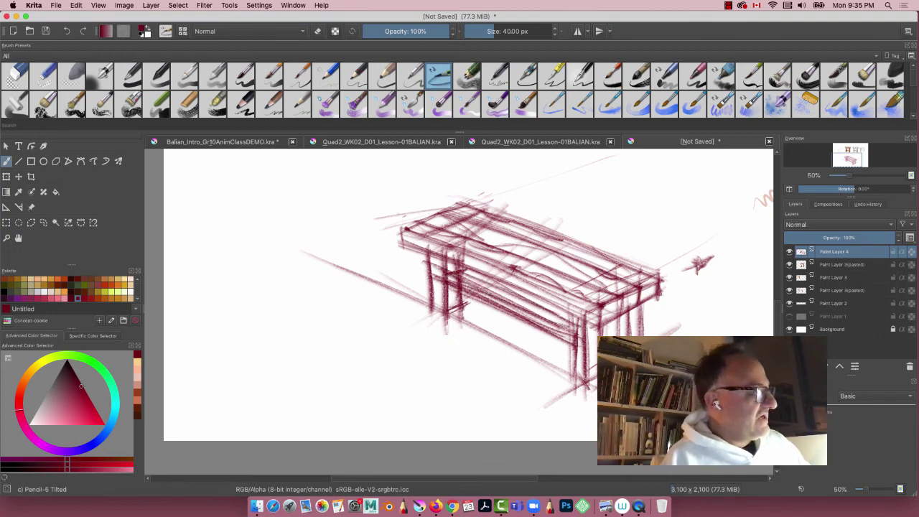
mouse_move(571, 336)
left_mouse_down()
mouse_move(445, 274)
mouse_move(462, 283)
left_mouse_up()
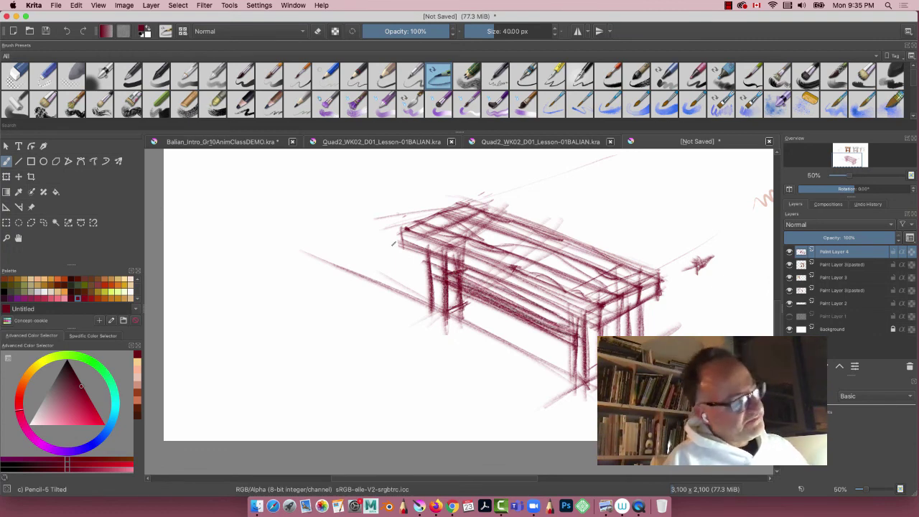
Scale the perspective table down and move it beneath the rightmost tables of the row above.
left_click_drag(350, 293, 260, 333)
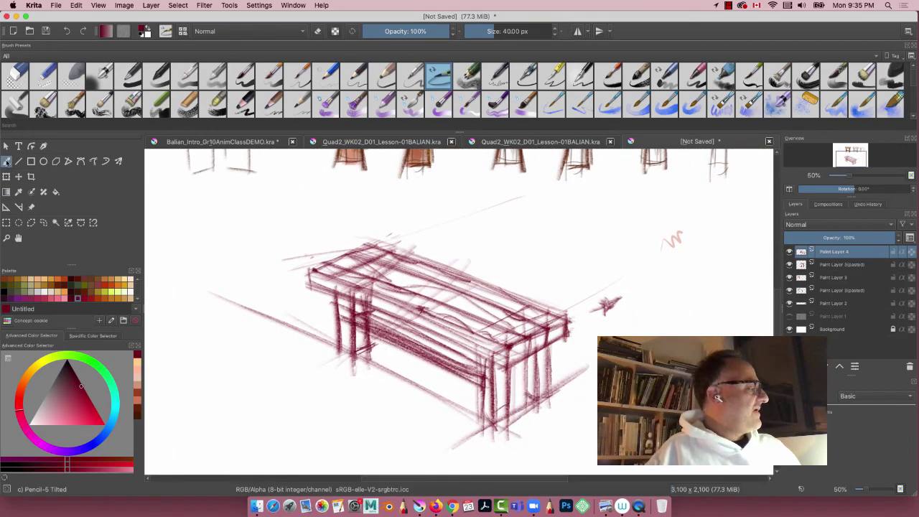
left_click(6, 176)
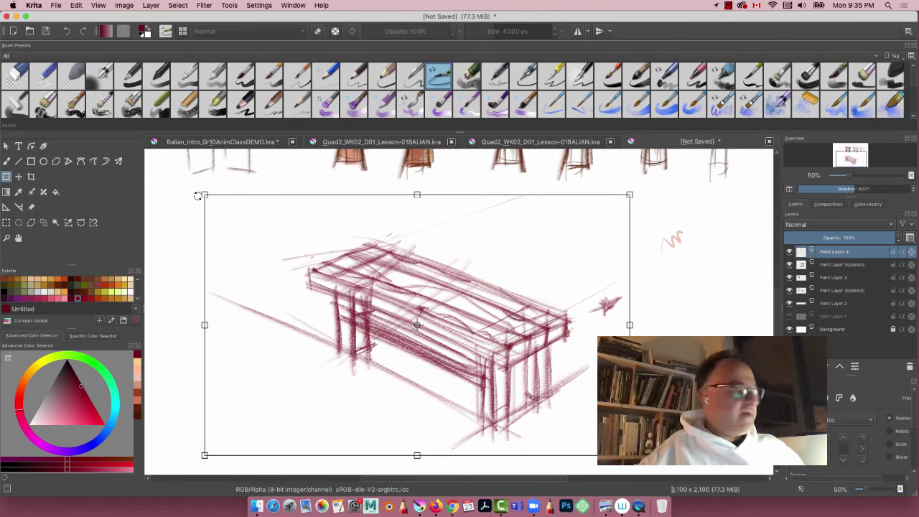
mouse_move(203, 195)
left_mouse_down()
mouse_move(437, 328)
mouse_move(435, 336)
left_mouse_up()
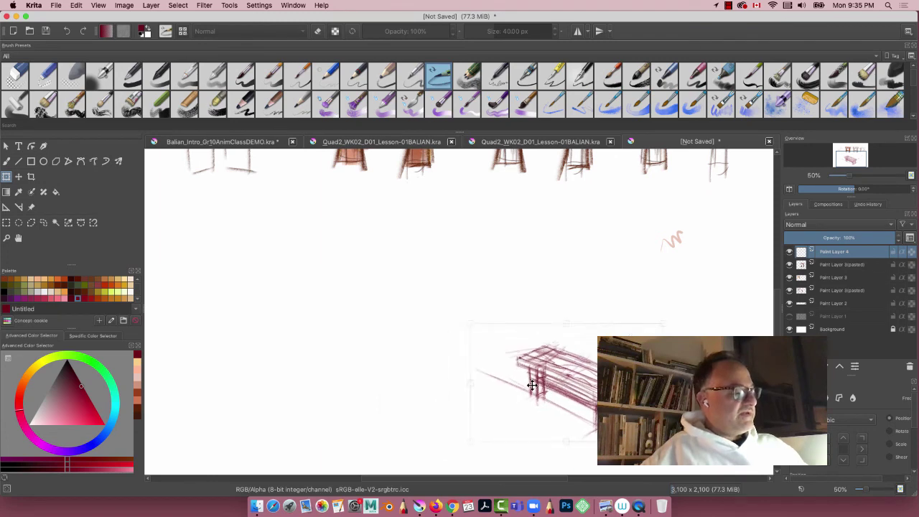
mouse_move(497, 394)
left_mouse_down()
mouse_move(608, 284)
mouse_move(612, 262)
left_mouse_up()
key("Return")
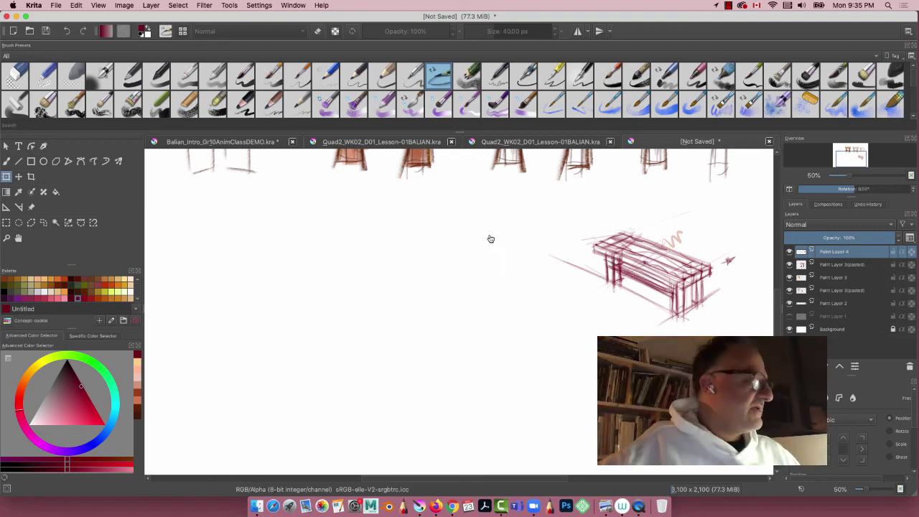
Sketch a long, thin front-view tabletop in the empty space beside the small perspective table.
key("super+minus")
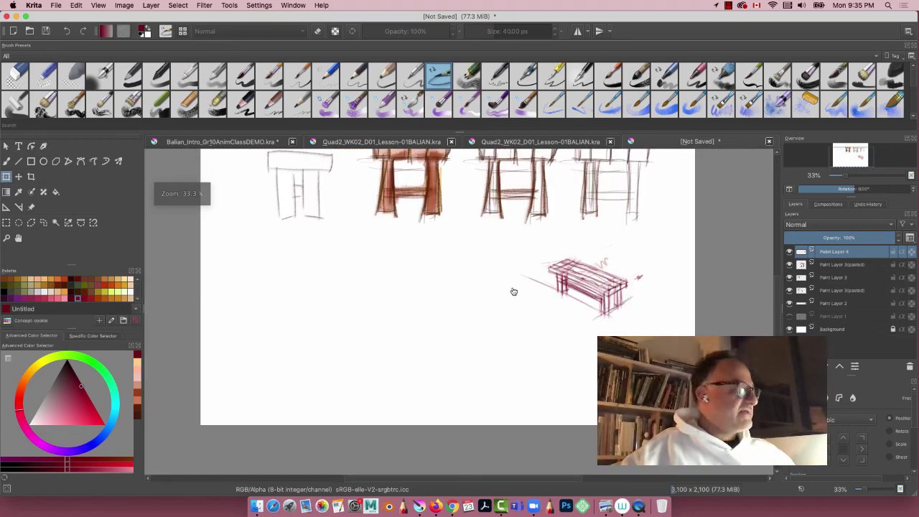
key("plus")
key("plus")
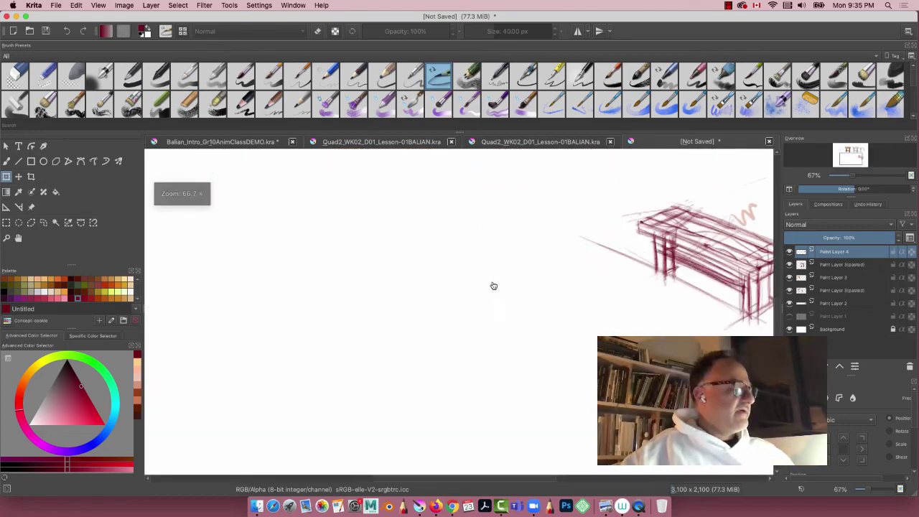
left_click(8, 163)
left_click_drag(507, 204, 503, 260)
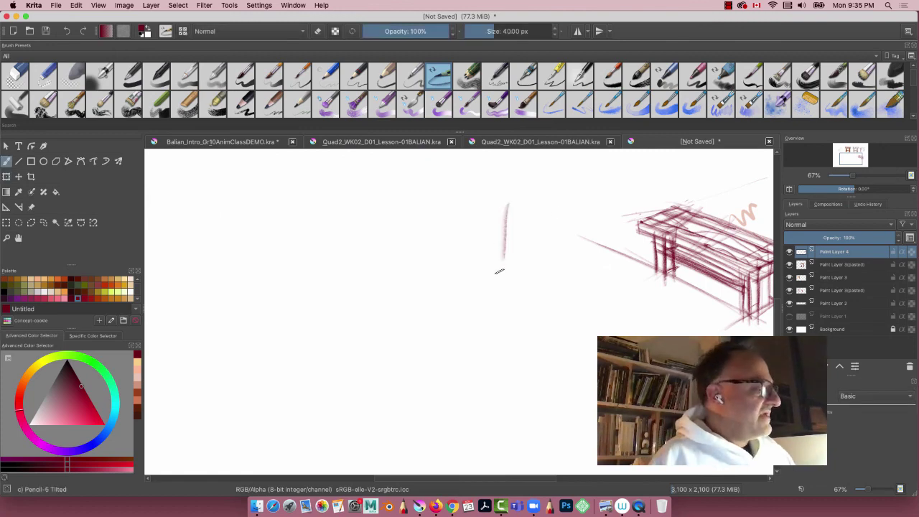
left_click_drag(510, 213, 206, 219)
mouse_move(507, 236)
left_mouse_down()
mouse_move(190, 227)
mouse_move(223, 232)
left_mouse_up()
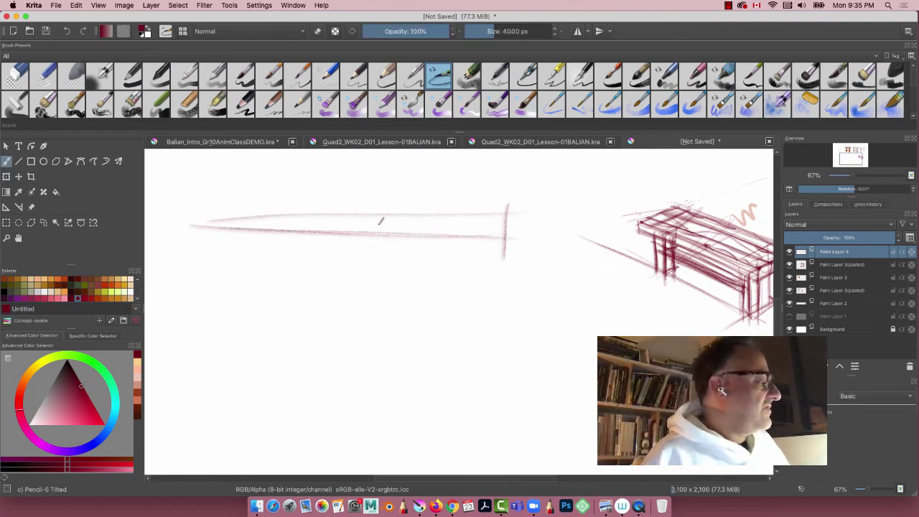
left_click_drag(509, 215, 199, 219)
Draw two straight legs beneath the front-view tabletop and connect them with a long horizontal rail.
mouse_move(465, 232)
left_mouse_down()
mouse_move(462, 312)
mouse_move(476, 325)
left_mouse_up()
mouse_move(483, 232)
left_mouse_down()
mouse_move(479, 291)
mouse_move(460, 318)
left_mouse_up()
left_click_drag(480, 317, 458, 315)
mouse_move(229, 228)
left_mouse_down()
mouse_move(220, 304)
mouse_move(234, 311)
mouse_move(228, 292)
mouse_move(216, 292)
left_mouse_up()
left_click_drag(453, 277, 237, 274)
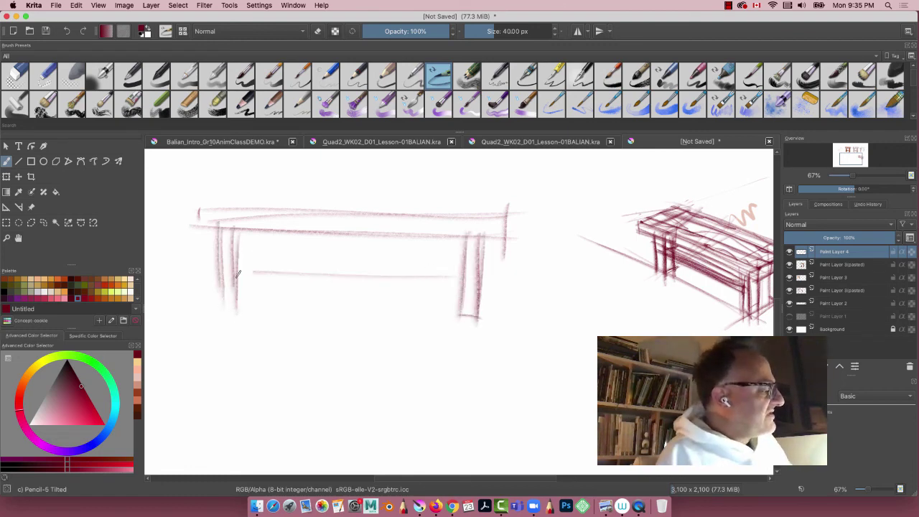
mouse_move(458, 285)
left_mouse_down()
mouse_move(228, 287)
mouse_move(226, 277)
mouse_move(236, 306)
left_mouse_up()
left_click_drag(223, 229, 223, 293)
Close off the front-view tabletop's top edge and darken the outlines of its slab, rail and both legs.
left_click_drag(505, 215, 198, 212)
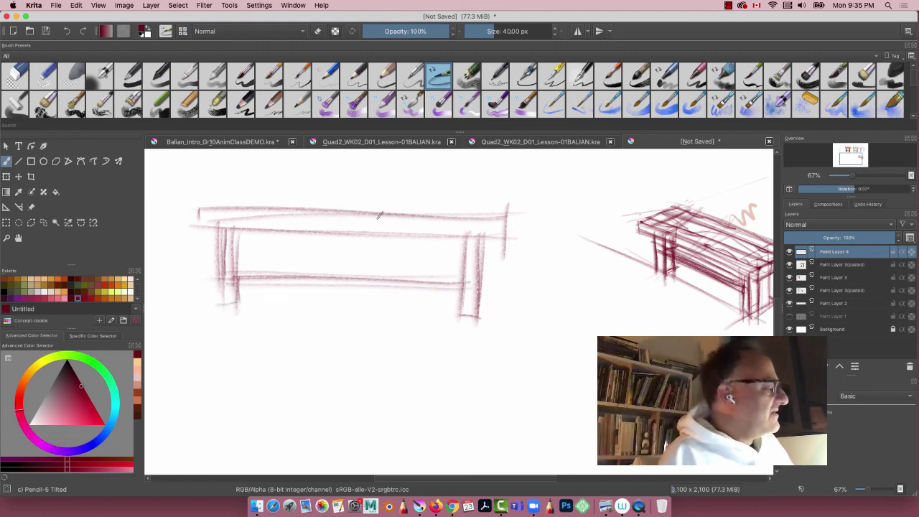
mouse_move(373, 210)
left_mouse_down()
mouse_move(182, 207)
mouse_move(202, 240)
left_mouse_up()
mouse_move(214, 235)
left_mouse_down()
mouse_move(513, 240)
mouse_move(455, 311)
left_mouse_up()
mouse_move(464, 272)
left_mouse_down()
mouse_move(222, 271)
mouse_move(400, 270)
mouse_move(206, 259)
mouse_move(236, 274)
left_mouse_up()
left_click_drag(240, 240, 231, 311)
left_click_drag(221, 226, 213, 308)
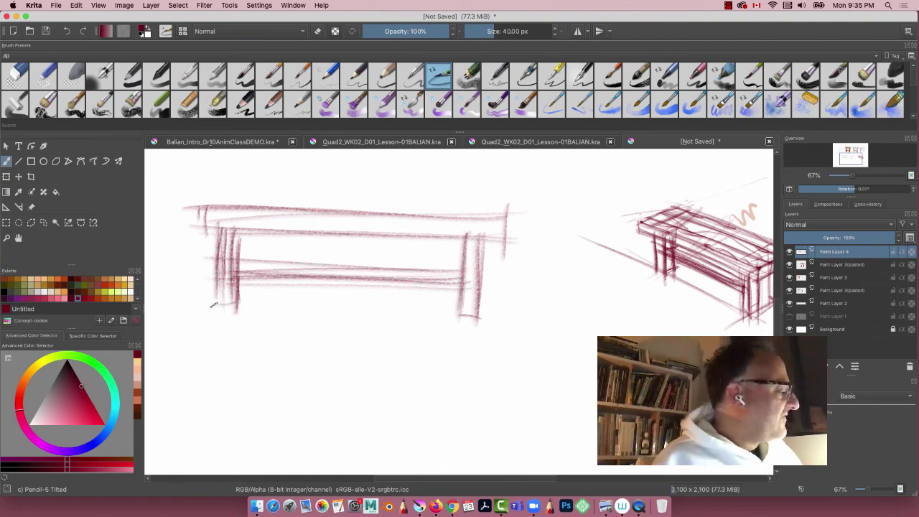
left_click_drag(466, 234, 460, 333)
mouse_move(464, 236)
left_mouse_down()
mouse_move(457, 311)
mouse_move(475, 323)
left_mouse_up()
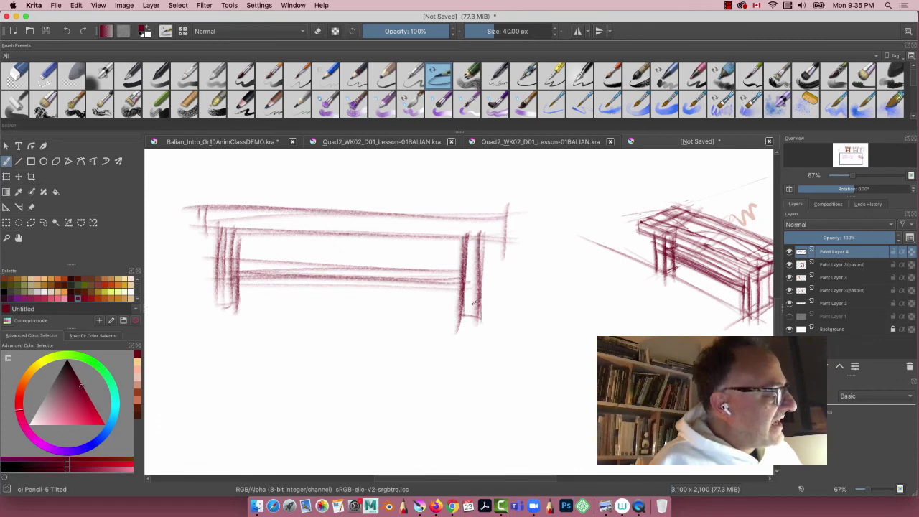
Add small dark chips and uneven wear along the edges of the front-view tabletop and rail, and rework the slab's left end.
mouse_move(510, 215)
left_mouse_down()
mouse_move(452, 217)
mouse_move(514, 217)
left_mouse_up()
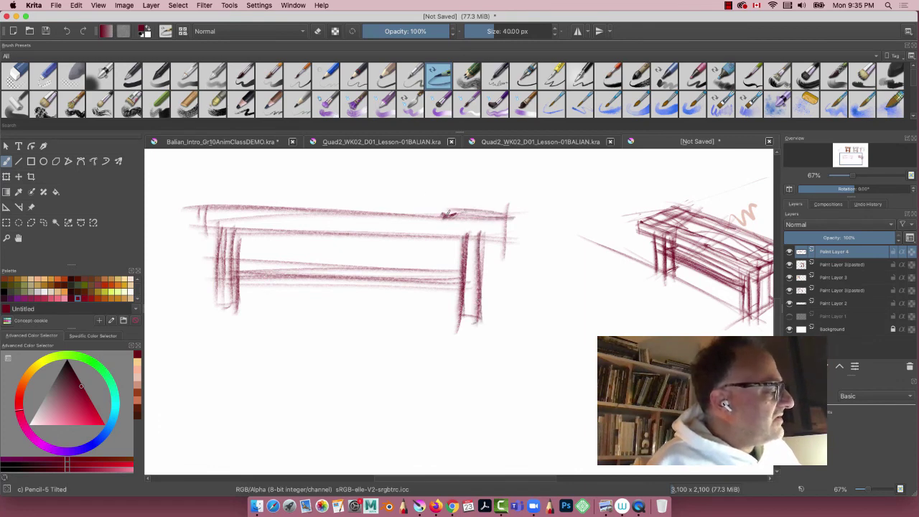
mouse_move(451, 211)
left_mouse_down()
mouse_move(340, 213)
mouse_move(344, 232)
mouse_move(366, 231)
left_mouse_up()
left_click_drag(332, 266, 311, 268)
left_click_drag(300, 207, 202, 204)
left_click_drag(208, 205, 208, 234)
left_click_drag(209, 223, 251, 230)
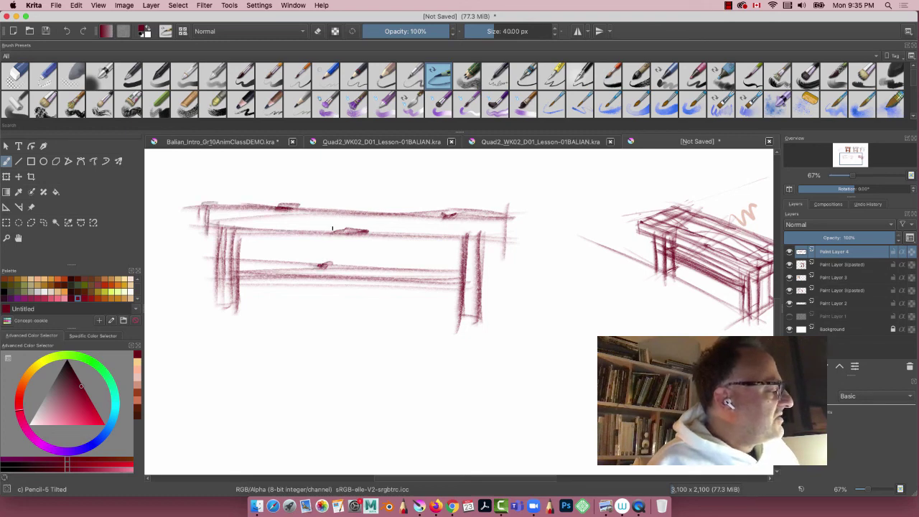
left_click_drag(228, 272, 234, 313)
left_click_drag(219, 244, 216, 306)
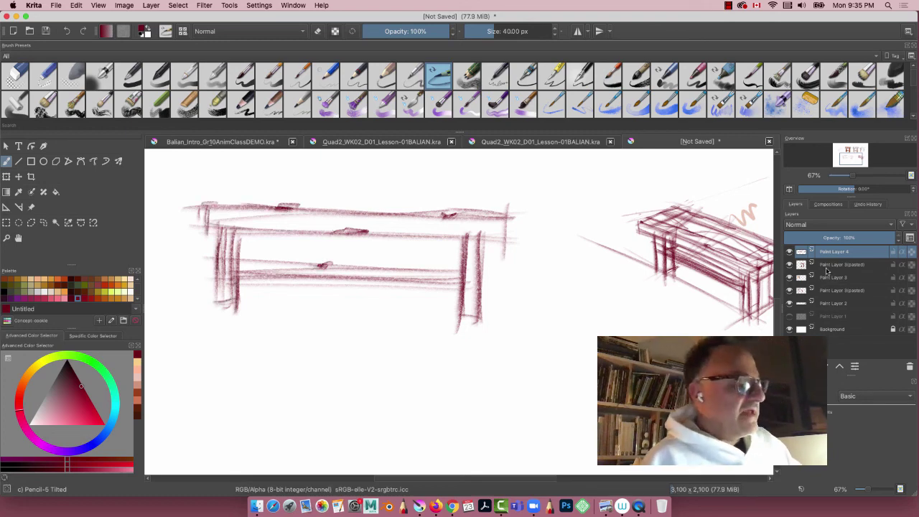
On a new layer beneath the line art, block in the tabletop, legs and rail in muted grey with the Charcoal Rock Soft brush.
left_click(829, 265)
left_click(791, 366)
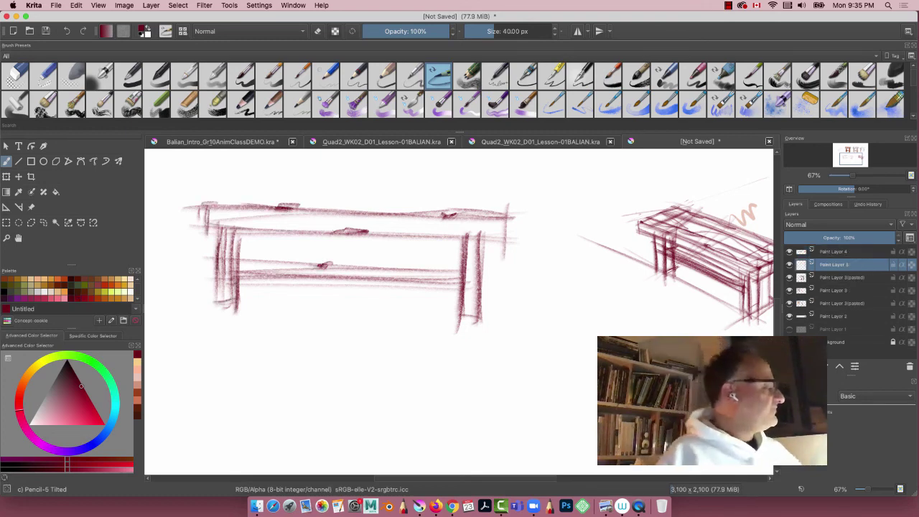
left_click(890, 75)
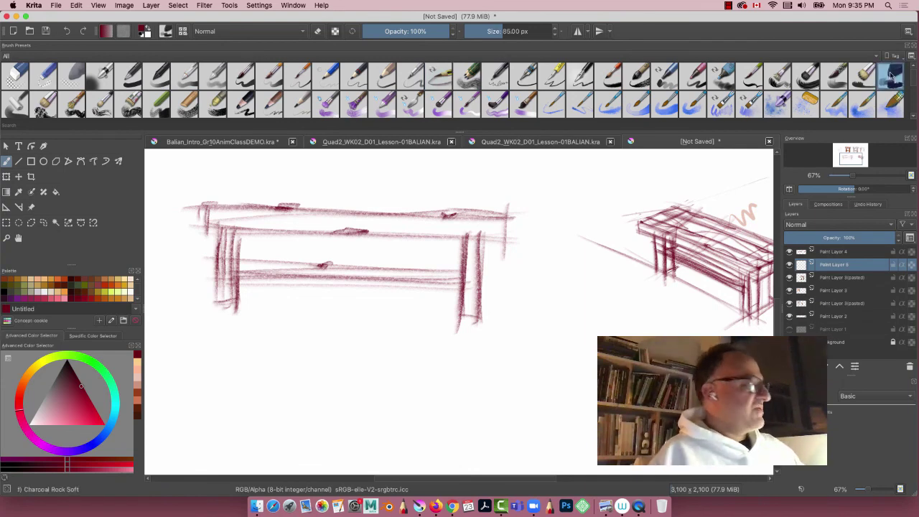
left_click(50, 391)
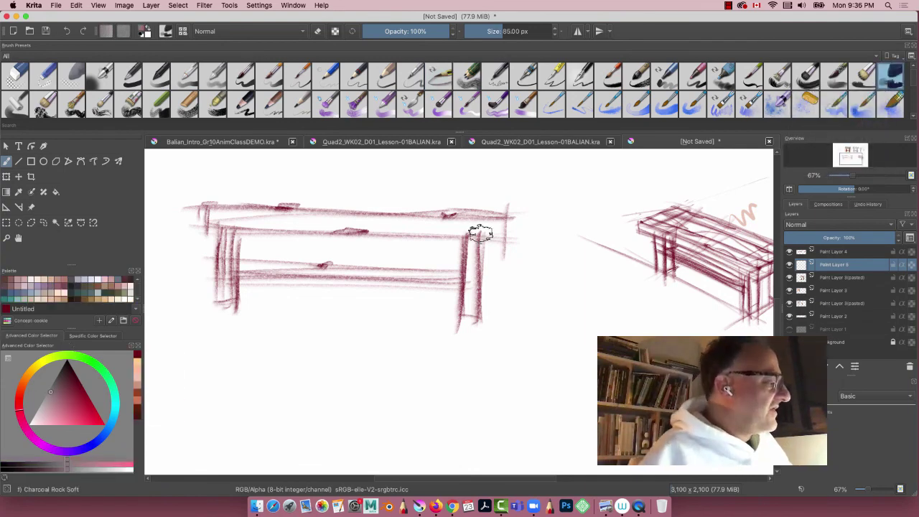
left_click_drag(495, 228, 205, 216)
left_click_drag(484, 237, 188, 217)
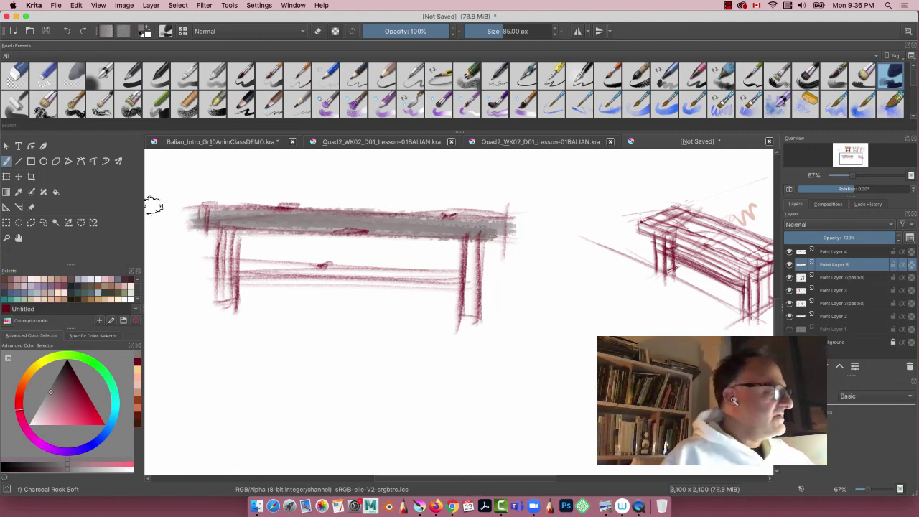
mouse_move(480, 241)
left_mouse_down()
mouse_move(477, 277)
mouse_move(471, 237)
mouse_move(456, 332)
mouse_move(456, 276)
mouse_move(223, 262)
mouse_move(386, 275)
mouse_move(283, 277)
mouse_move(171, 260)
left_mouse_up()
mouse_move(231, 229)
left_mouse_down()
mouse_move(224, 320)
mouse_move(223, 311)
left_mouse_up()
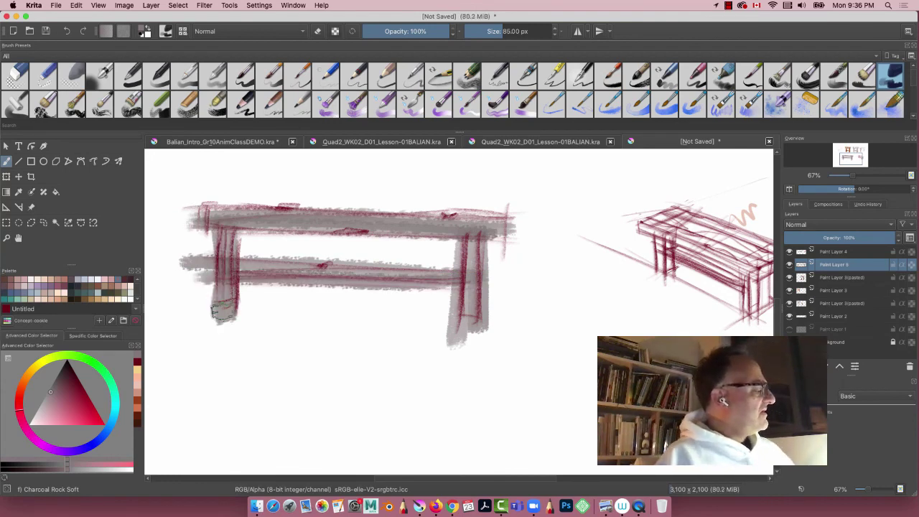
Erase the grey spilling outside the table's outlines with the Eraser Circle brush at 50 px.
left_click(14, 75)
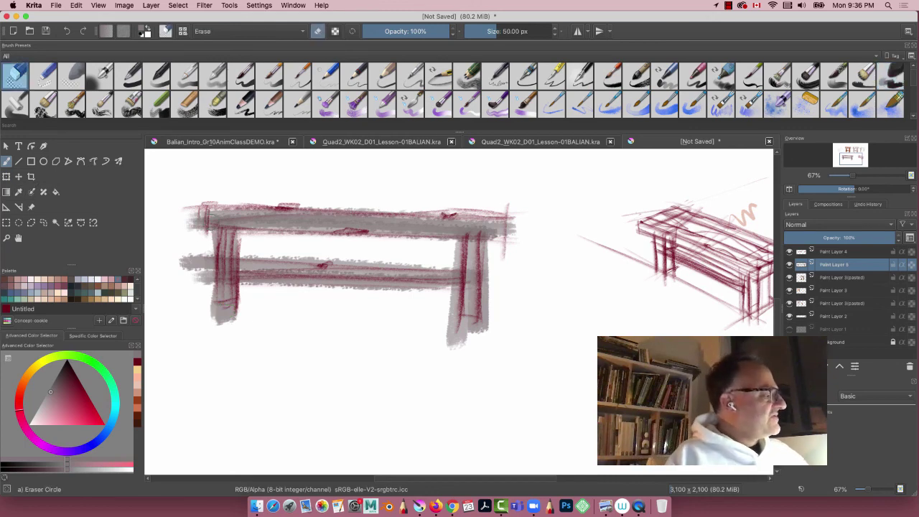
mouse_move(208, 233)
left_mouse_down()
mouse_move(204, 295)
mouse_move(206, 276)
mouse_move(196, 279)
mouse_move(206, 234)
mouse_move(195, 227)
left_mouse_up()
mouse_move(405, 232)
left_mouse_down()
mouse_move(454, 256)
mouse_move(246, 250)
mouse_move(446, 291)
mouse_move(244, 281)
mouse_move(325, 288)
mouse_move(249, 296)
mouse_move(241, 333)
mouse_move(191, 310)
mouse_move(224, 311)
mouse_move(240, 324)
mouse_move(182, 276)
mouse_move(195, 213)
left_mouse_up()
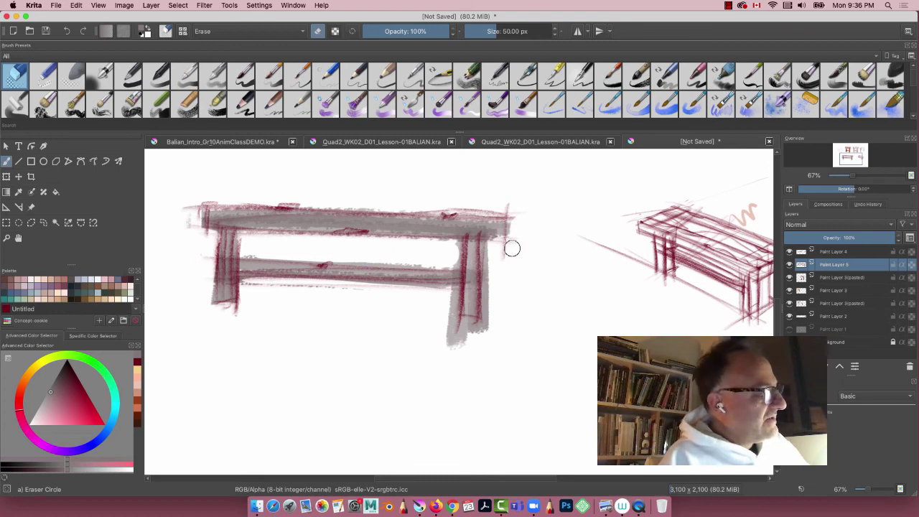
left_click_drag(492, 245, 486, 322)
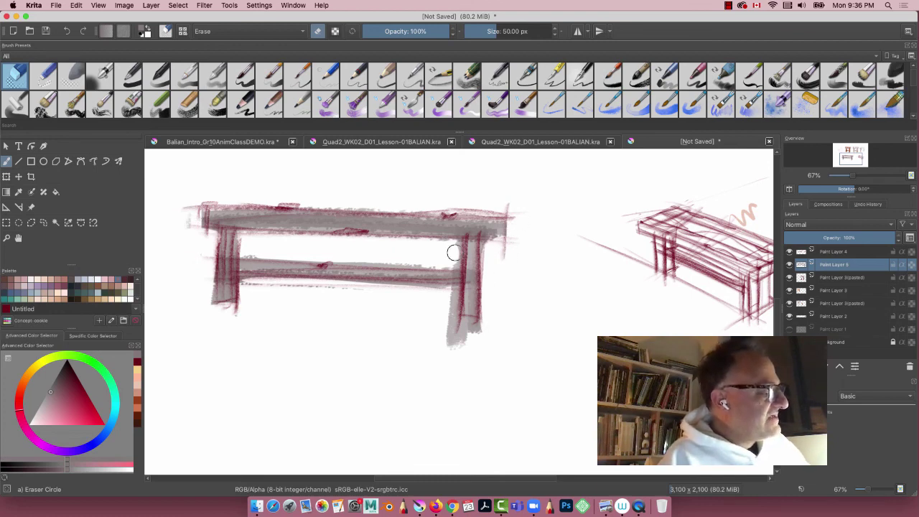
mouse_move(453, 251)
left_mouse_down()
mouse_move(446, 286)
mouse_move(467, 325)
mouse_move(458, 323)
mouse_move(486, 333)
mouse_move(453, 335)
left_mouse_up()
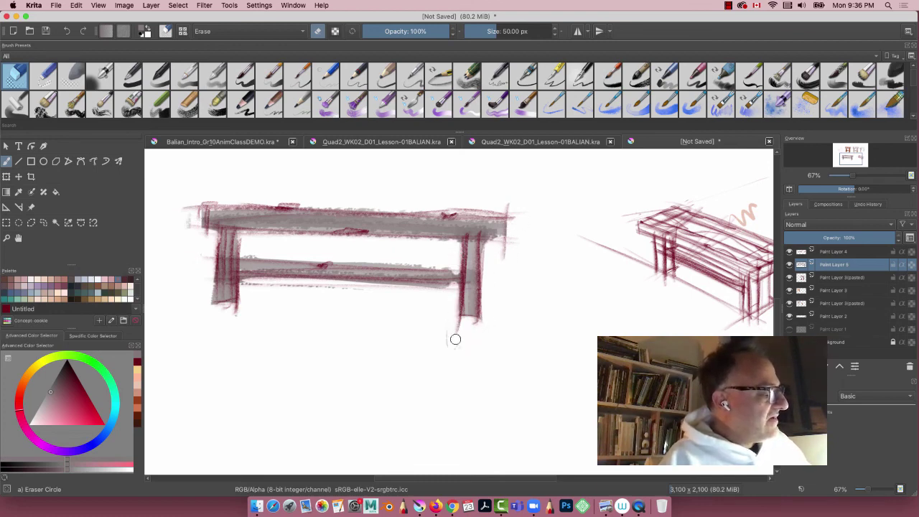
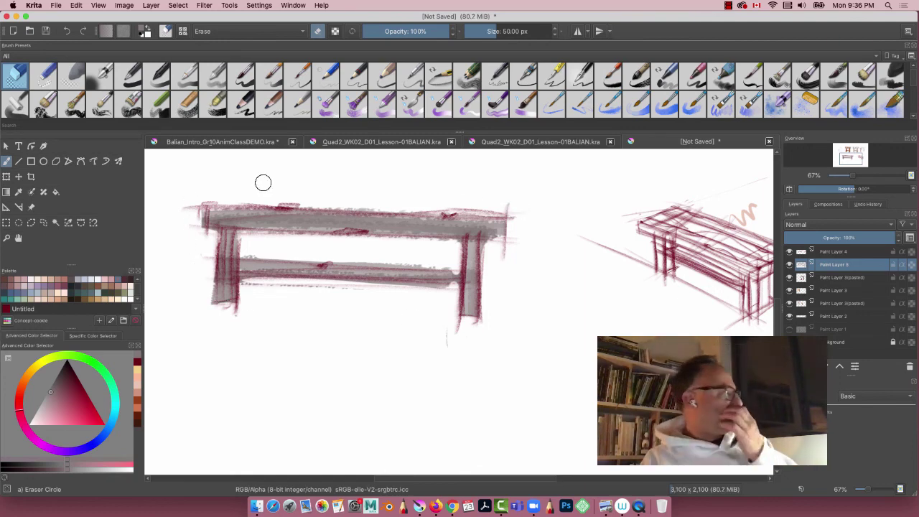
Check the contents of the layers below the line art and merge the grey shading layer into the pasted layer beneath it.
left_click(18, 177)
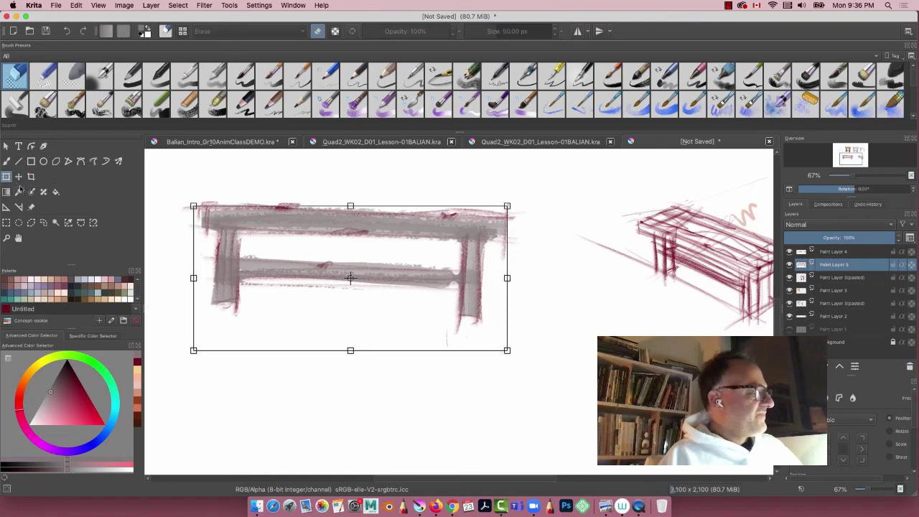
left_click(789, 278)
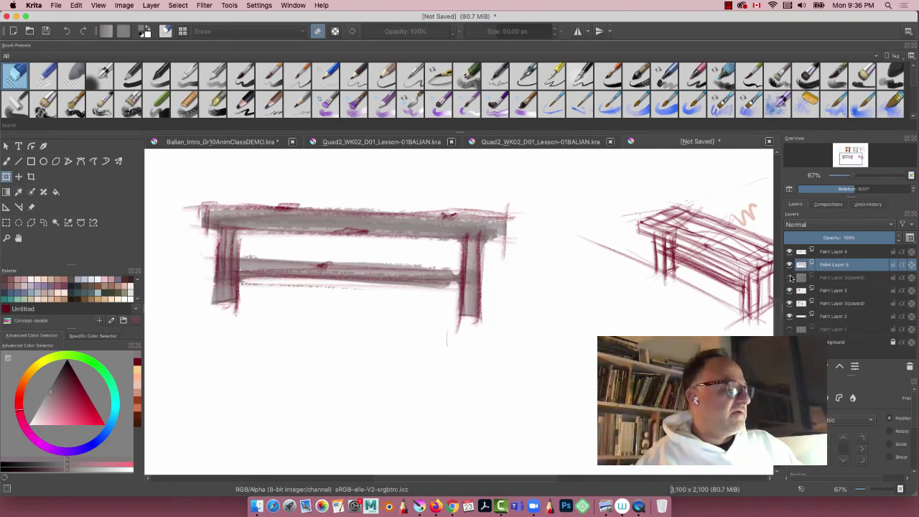
left_click(790, 278)
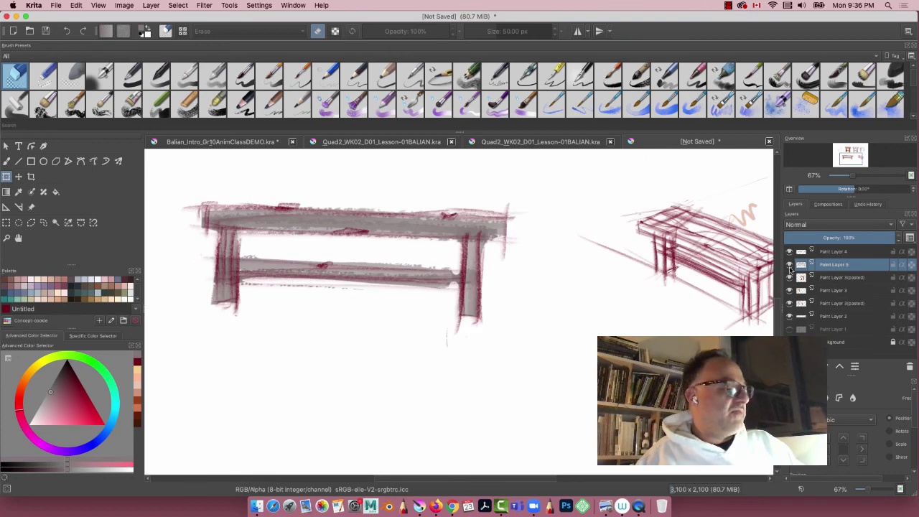
left_click(789, 265)
left_click(789, 265)
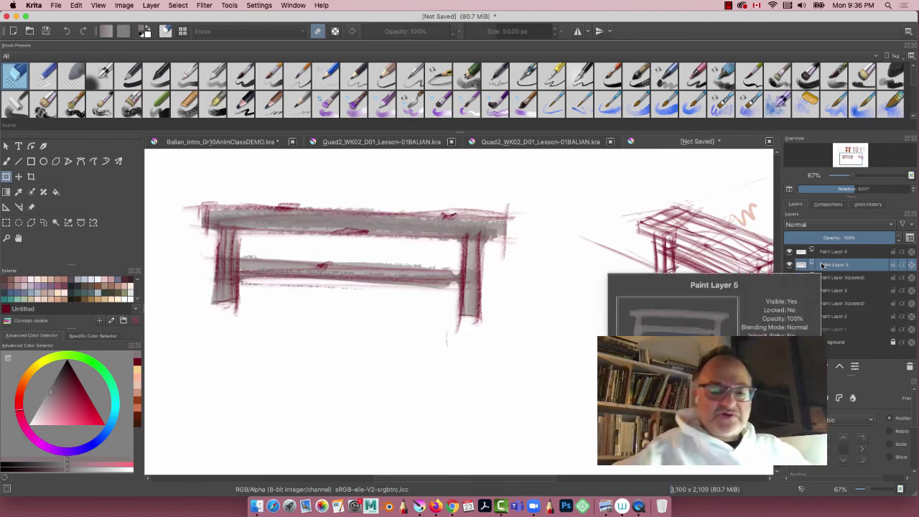
key("ctrl+e")
Check the merged shading layer against the line art and merge it down into Paint Layer 3.
left_click(789, 265)
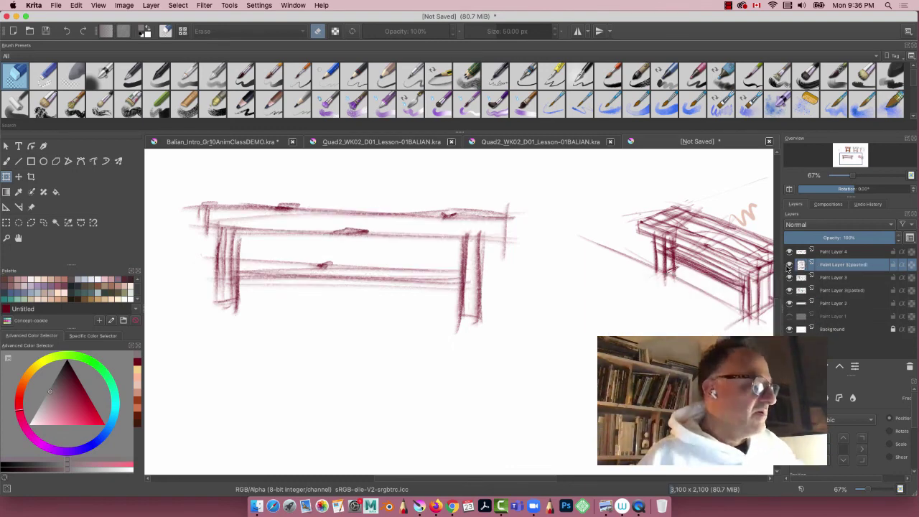
left_click(789, 265)
left_click(789, 252)
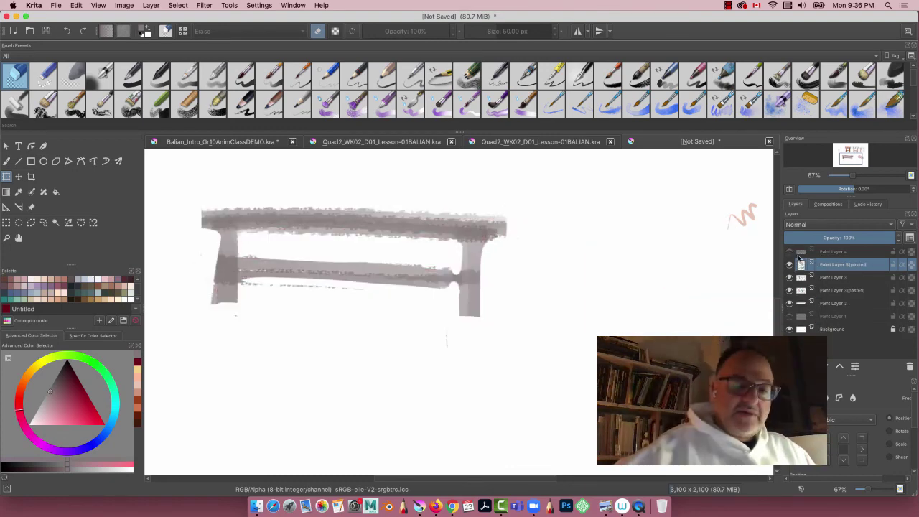
left_click(790, 252)
key("ctrl+e")
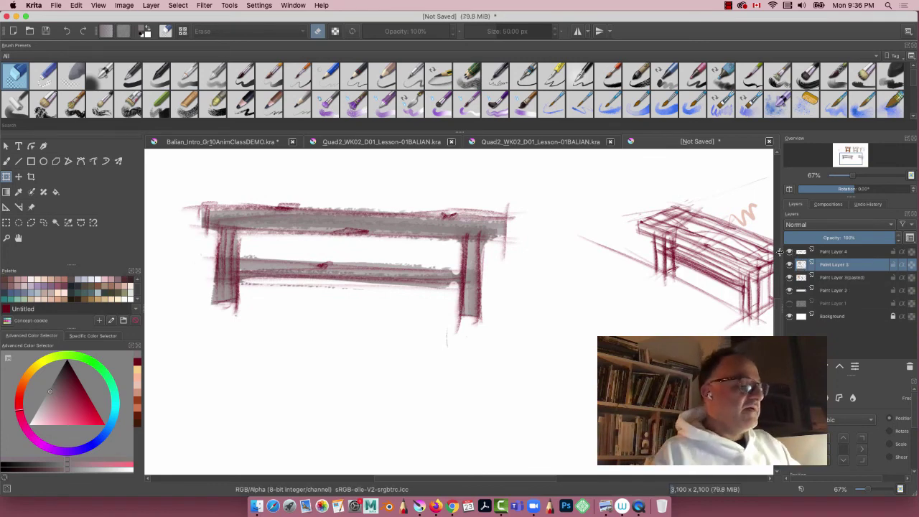
Merge the line art on Paint Layer 4 down into Paint Layer 3.
left_click(790, 251)
left_click(790, 251)
left_click(832, 253)
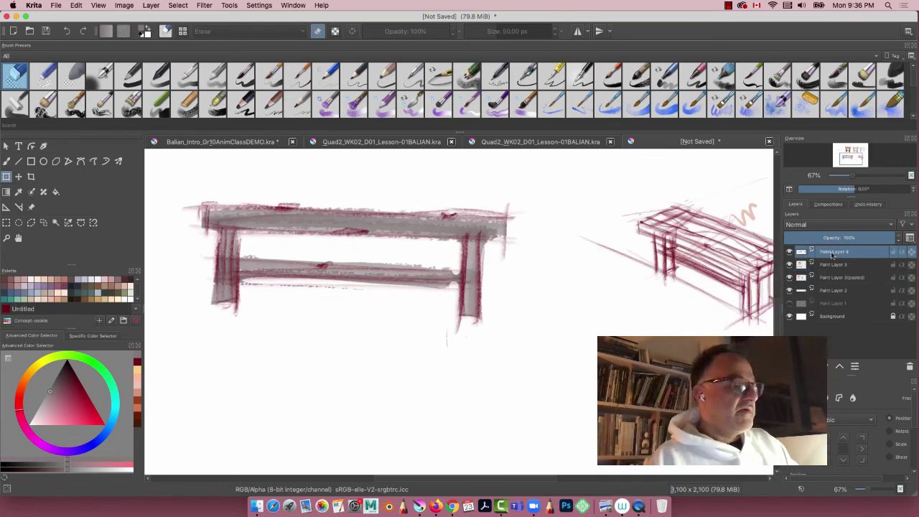
key("ctrl+e")
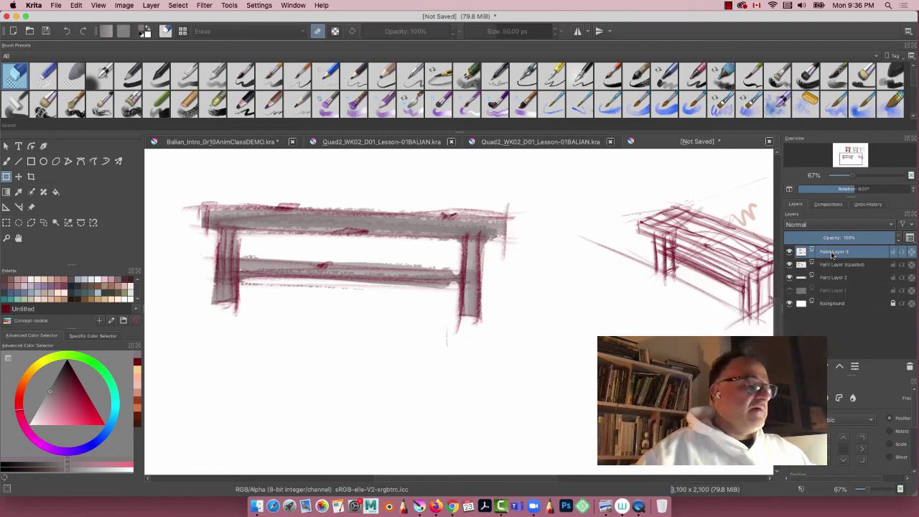
Select the front-view table with a freehand outline, scale it to about two thirds and move it beneath the perspective table, then deselect.
mouse_move(330, 320)
left_mouse_down()
mouse_move(334, 338)
mouse_move(323, 310)
left_mouse_up()
left_click(43, 223)
mouse_move(189, 178)
left_mouse_down()
mouse_move(564, 353)
mouse_move(188, 176)
left_mouse_up()
left_click(6, 176)
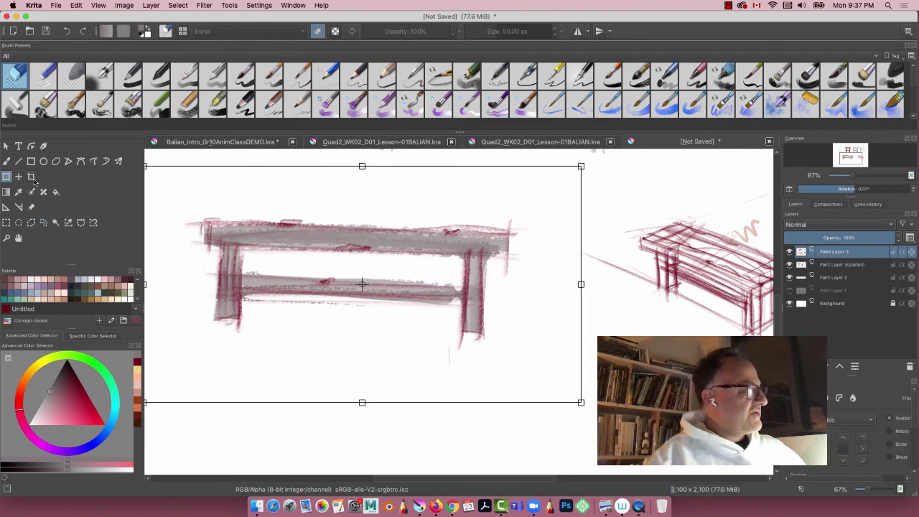
left_click_drag(580, 402, 435, 328)
mouse_move(257, 246)
left_mouse_down()
mouse_move(538, 353)
mouse_move(557, 381)
mouse_move(581, 387)
left_mouse_up()
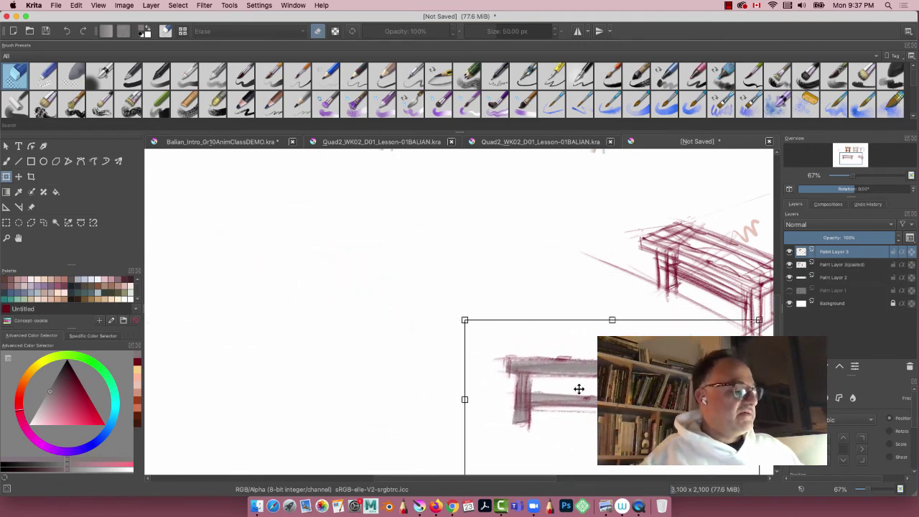
key("Return")
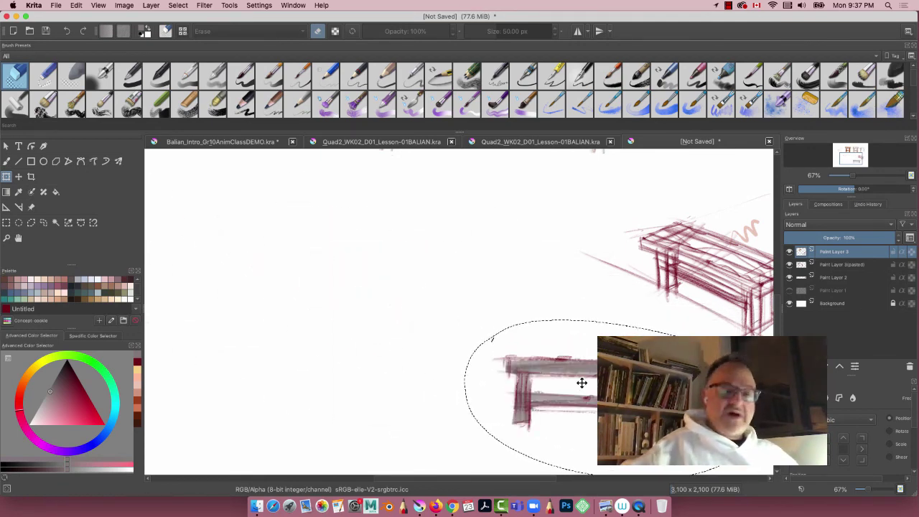
key("super+shift+a")
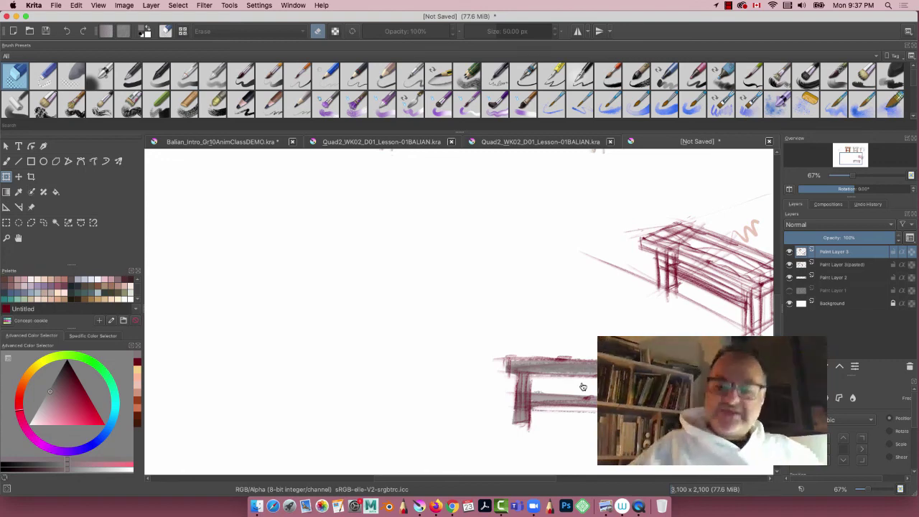
Review the whole page of tables and check what the pasted layer and Paint Layer 2 contain by toggling their visibility.
key("minus")
key("minus")
key("minus")
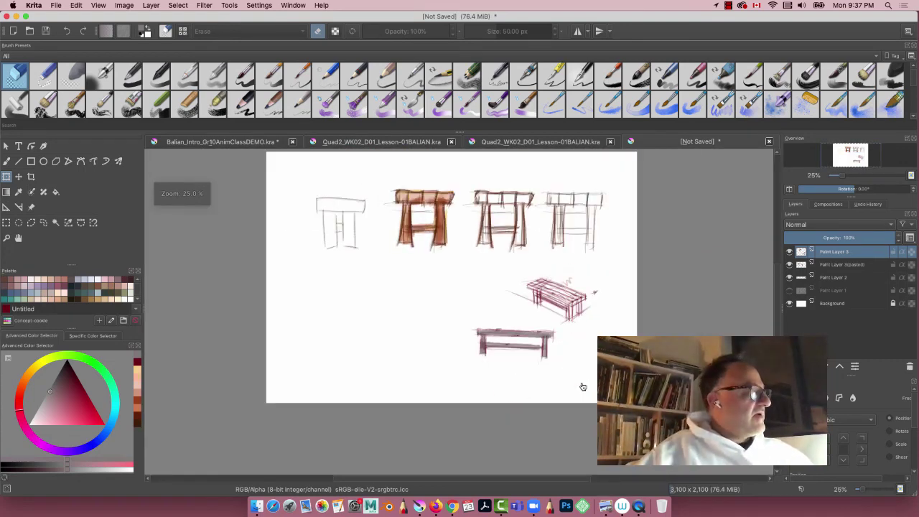
left_click(790, 264)
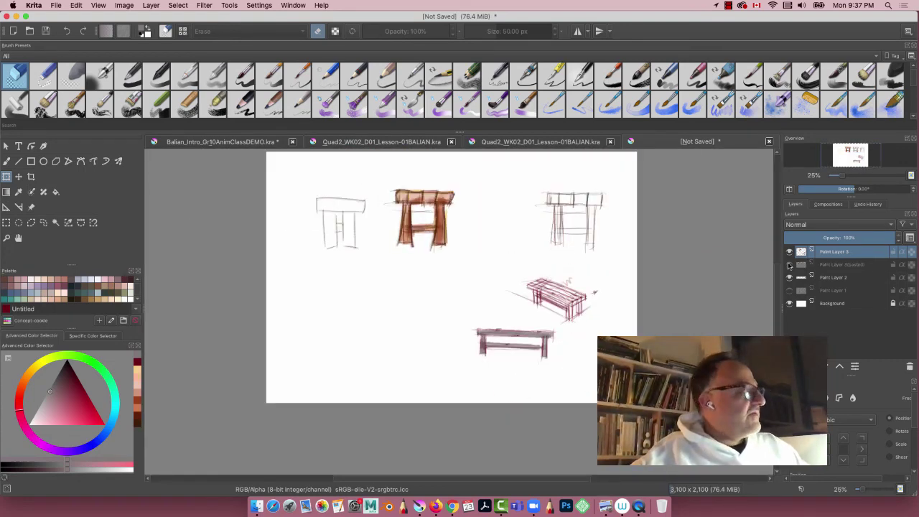
left_click(790, 265)
left_click(789, 279)
left_click(790, 279)
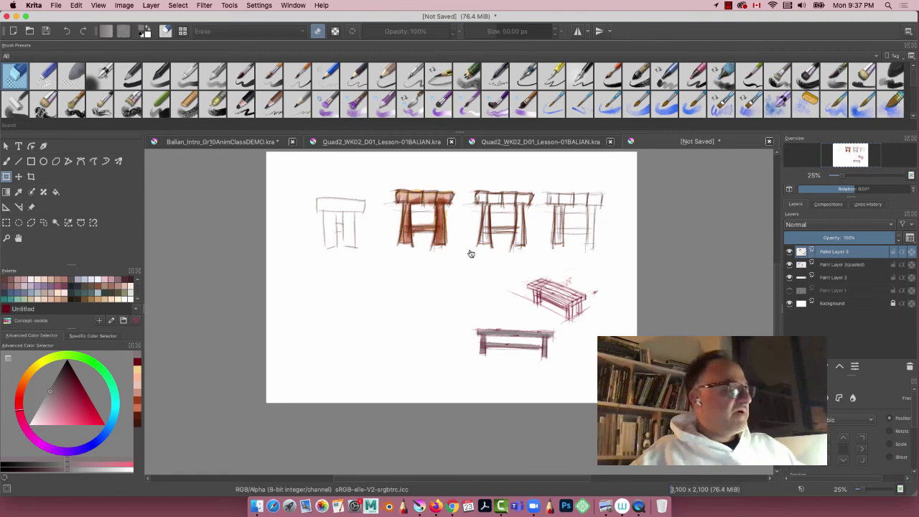
Hide all the table sketch layers and add a new paint layer above them for a blank page.
left_click(789, 251)
left_click(790, 265)
left_click(789, 277)
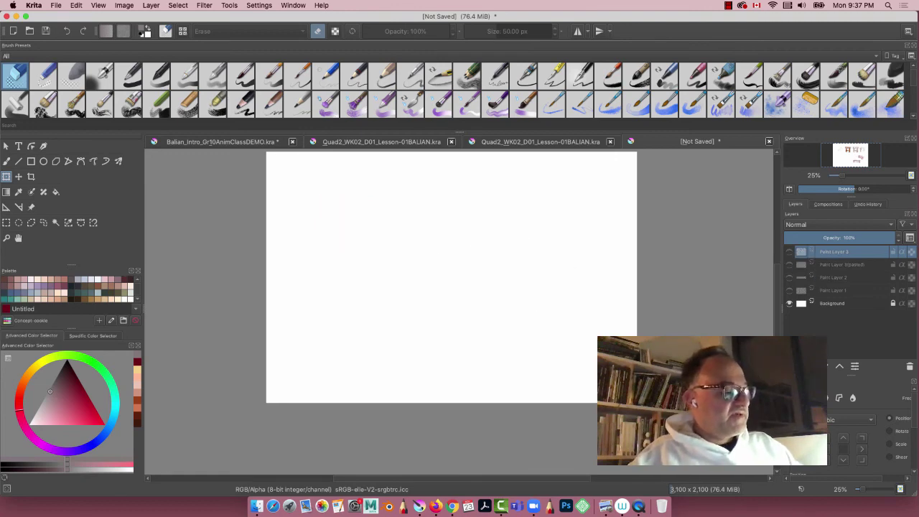
left_click(790, 366)
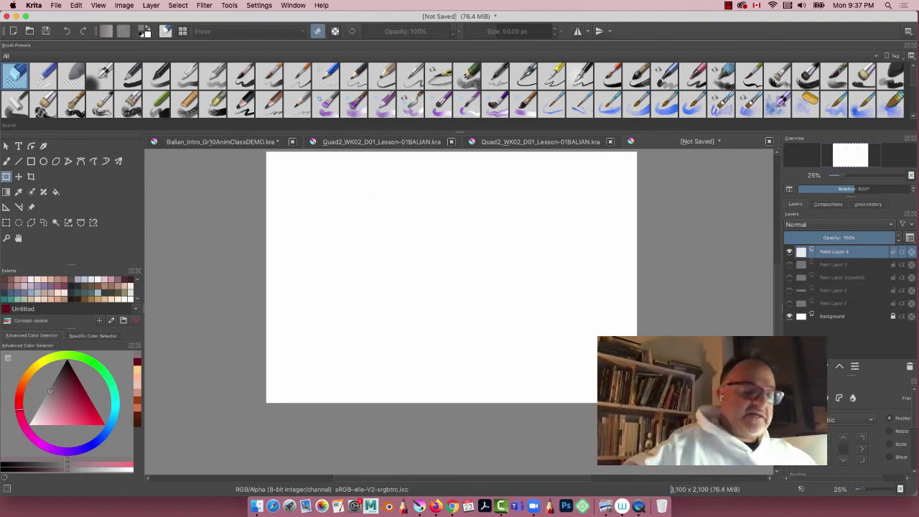
Save the document to the Desktop as a Krita file named Quad2_WK02_D02_Lesson-01_ followed by the artist's surname.
key("super+s")
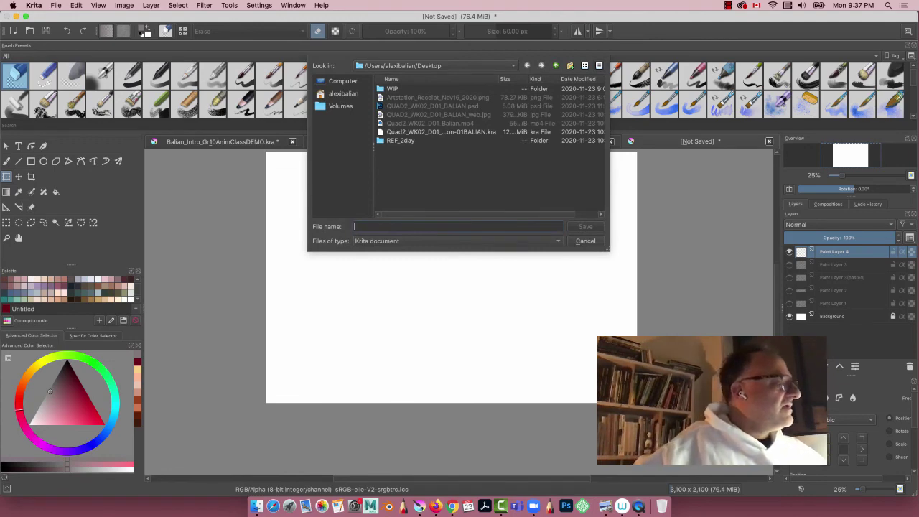
left_click(396, 133)
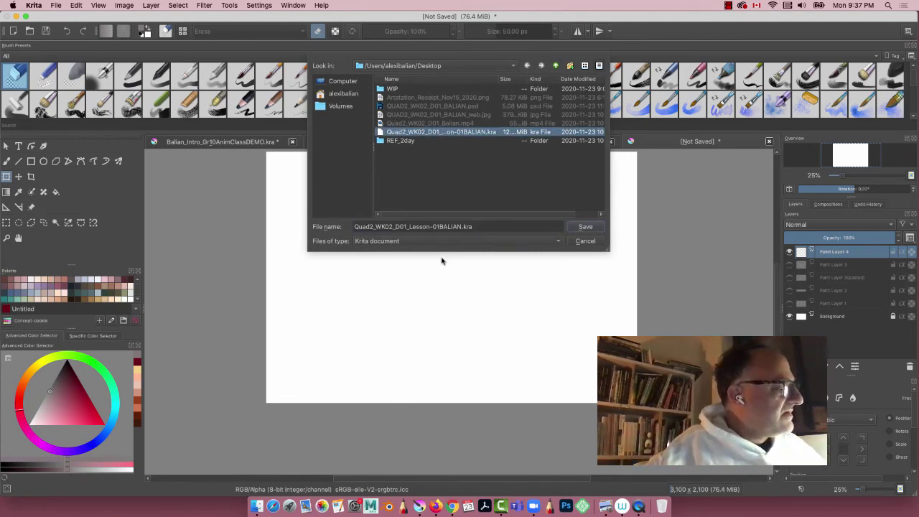
left_click(407, 227)
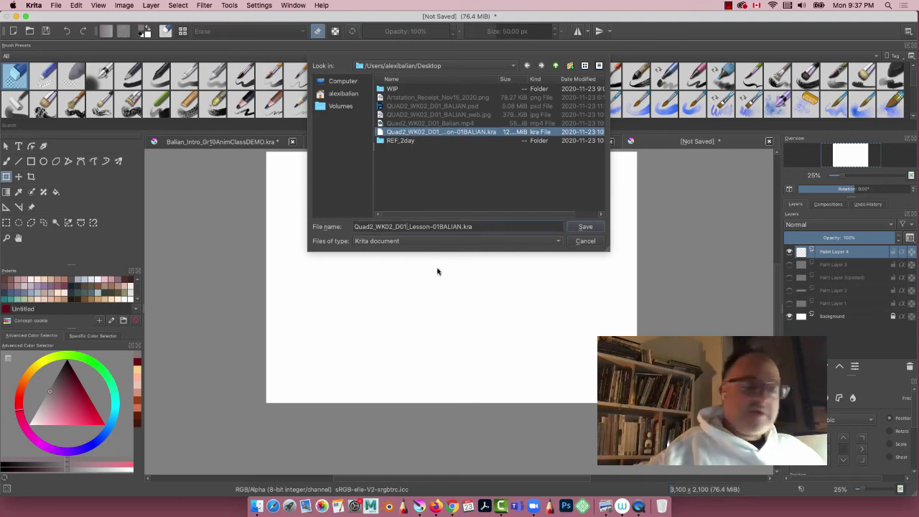
key("BackSpace")
type("2")
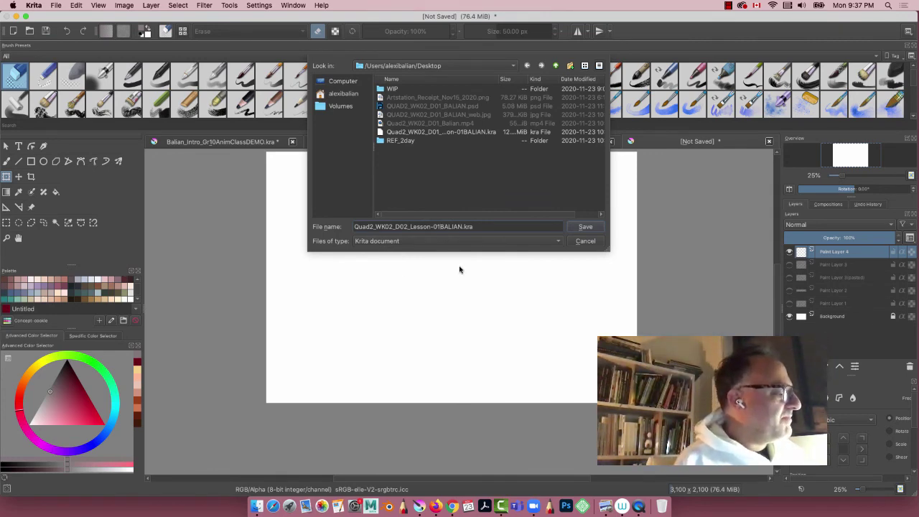
type("_")
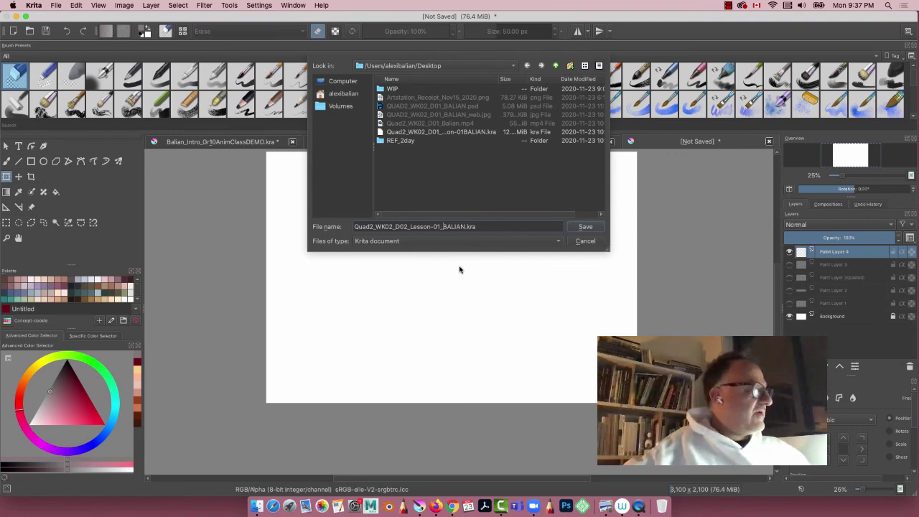
key("Return")
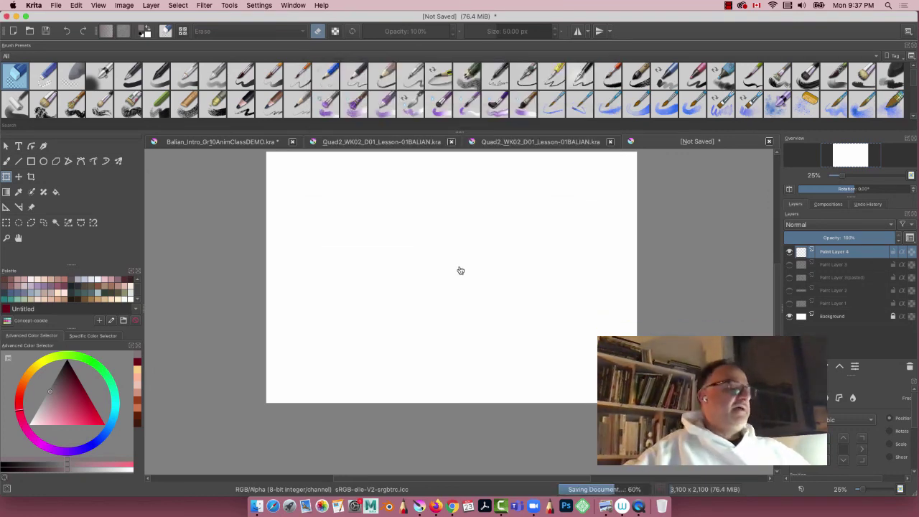
With the Pencil-5 Tilted brush, sketch a wide top-view rectangle in the page's upper right, with a narrow band along its upper edge.
key("super+plus")
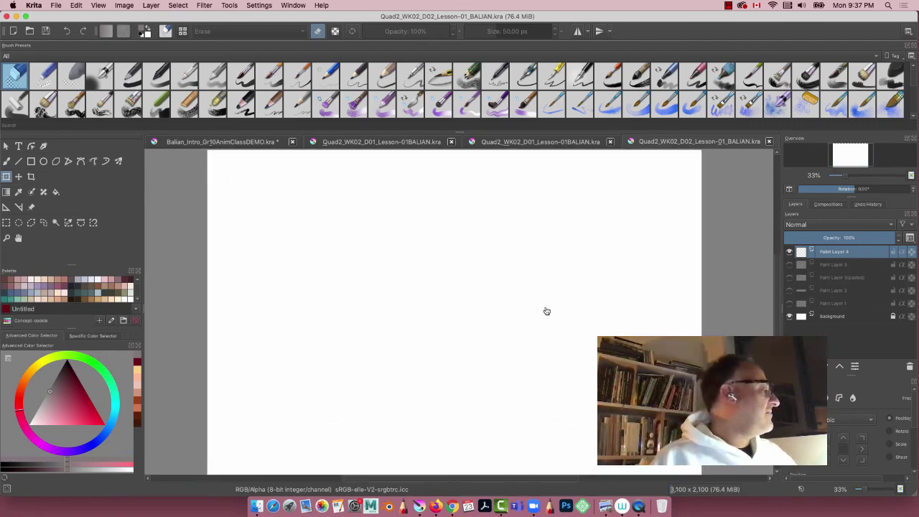
left_click(6, 162)
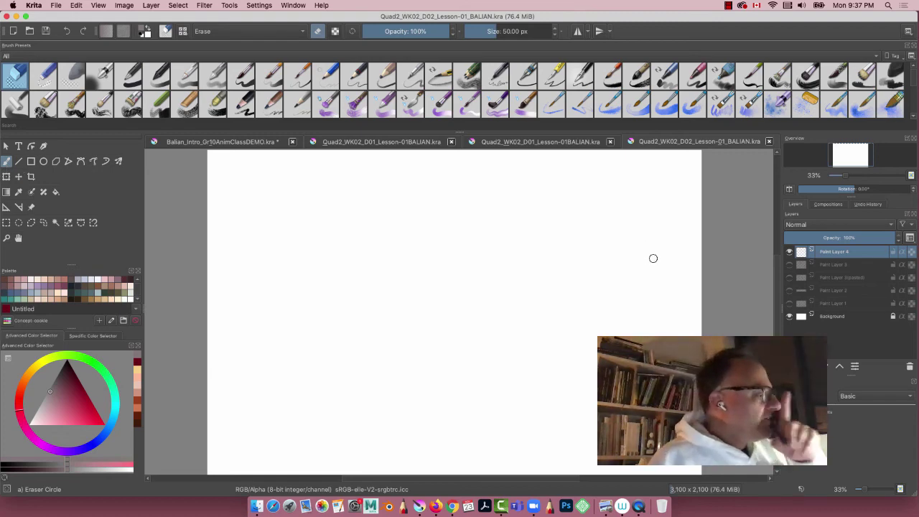
left_click(439, 74)
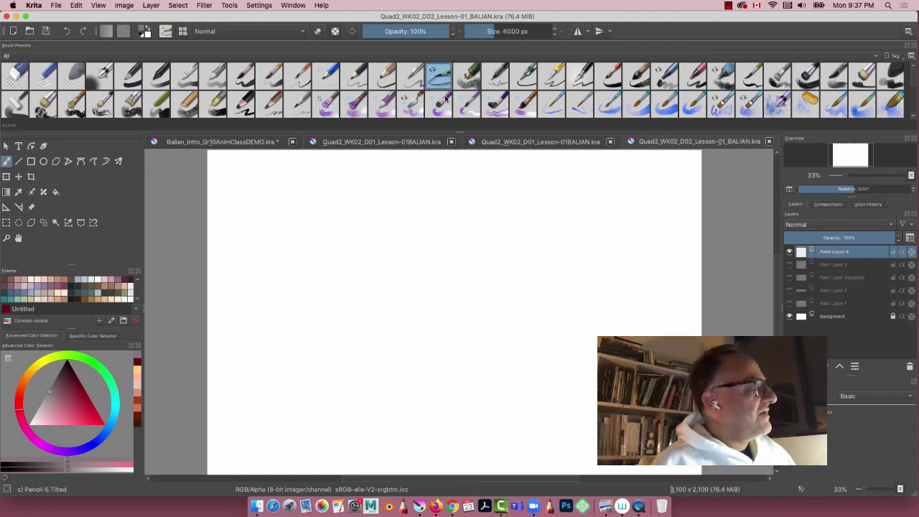
left_click_drag(643, 199, 640, 284)
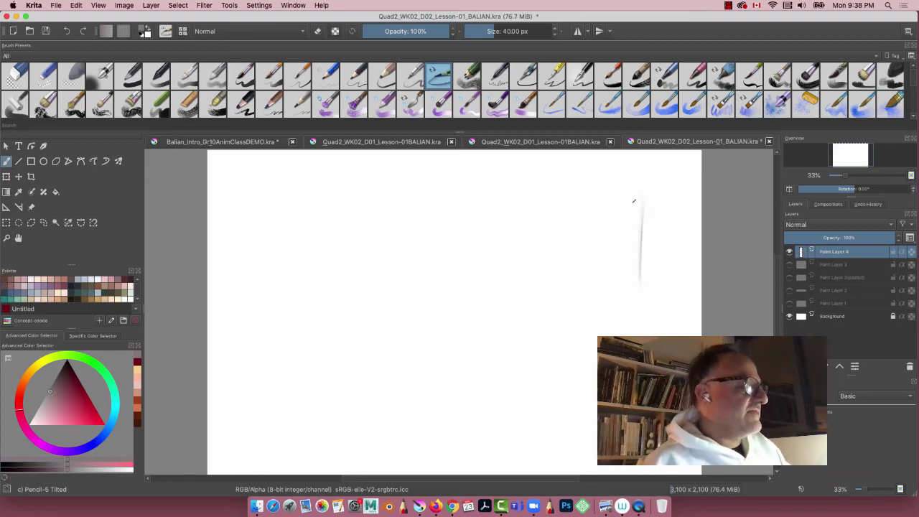
mouse_move(490, 208)
left_mouse_down()
mouse_move(662, 208)
mouse_move(441, 215)
left_mouse_up()
left_click_drag(660, 277, 444, 279)
left_click_drag(587, 287, 495, 286)
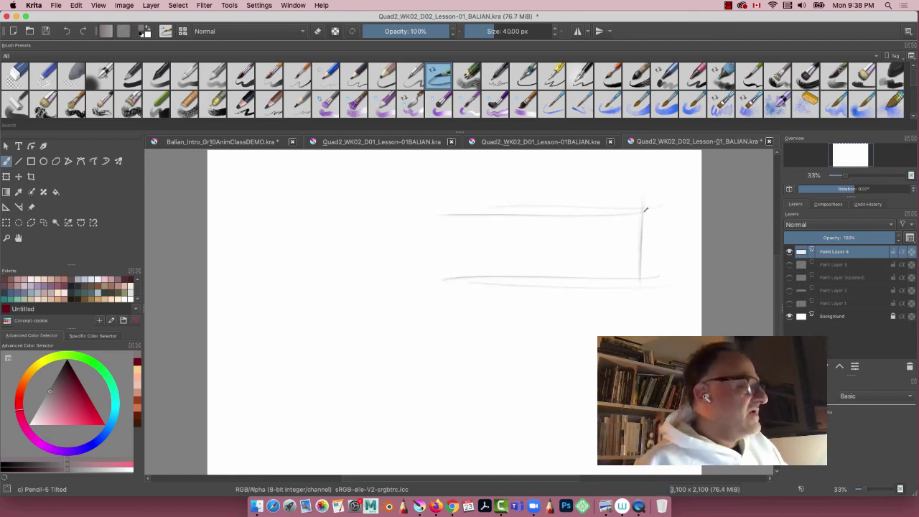
left_click_drag(665, 207, 493, 206)
left_click_drag(633, 191, 475, 193)
mouse_move(665, 190)
left_mouse_down()
mouse_move(484, 191)
mouse_move(475, 292)
left_mouse_up()
left_click_drag(474, 177, 474, 287)
Sketch a small square post at each of the four corners of the top-view rectangle.
left_click_drag(645, 182, 648, 214)
mouse_move(650, 211)
left_mouse_down()
mouse_move(639, 187)
mouse_move(632, 215)
left_mouse_up()
left_click_drag(646, 214, 626, 214)
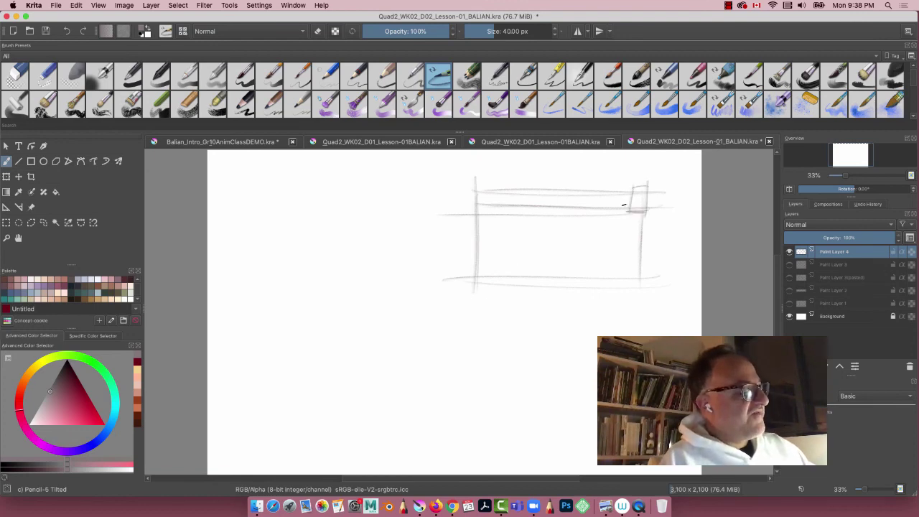
left_click_drag(624, 276, 625, 302)
left_click_drag(643, 275, 640, 303)
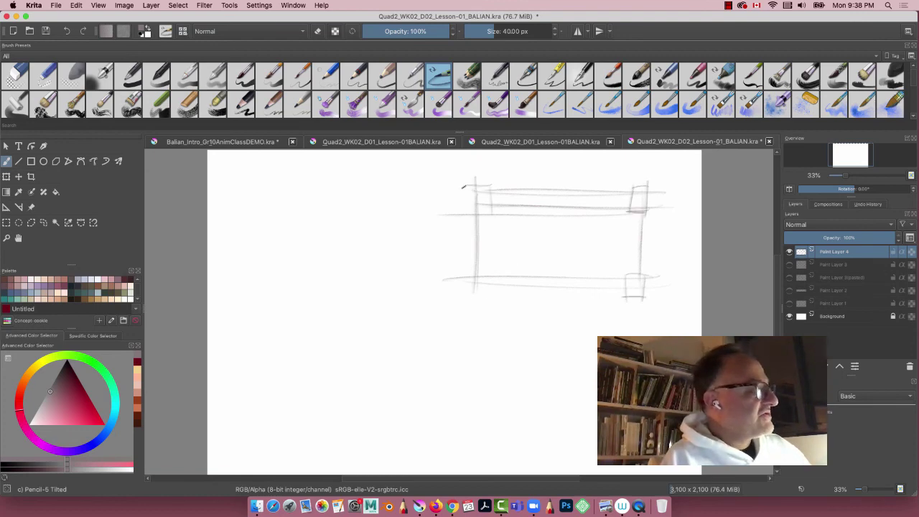
left_click_drag(459, 208, 491, 208)
left_click_drag(467, 184, 468, 225)
left_click_drag(470, 267, 470, 302)
mouse_move(490, 271)
left_mouse_down()
mouse_move(489, 299)
mouse_move(471, 294)
left_mouse_up()
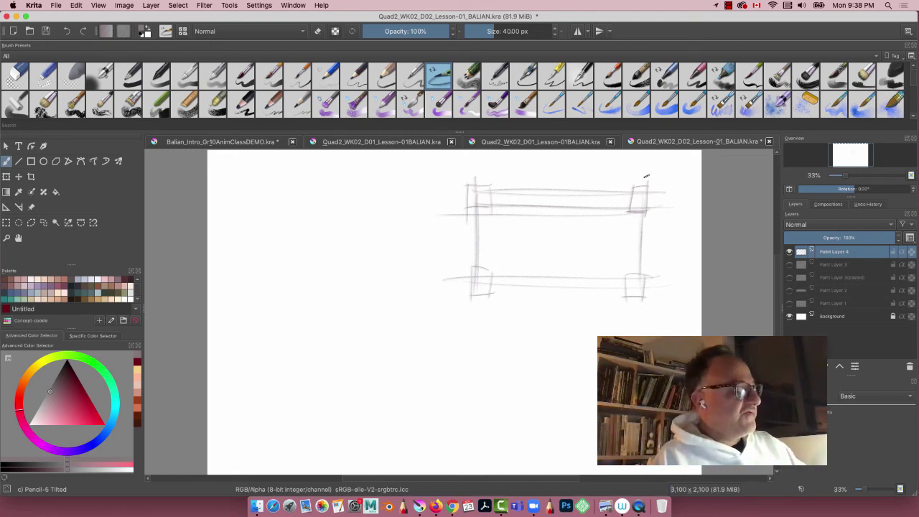
Project the sides of the top view straight down as vertical guide lines and draw a horizontal ground line across them.
left_click_drag(646, 180, 641, 335)
left_click_drag(475, 333, 472, 474)
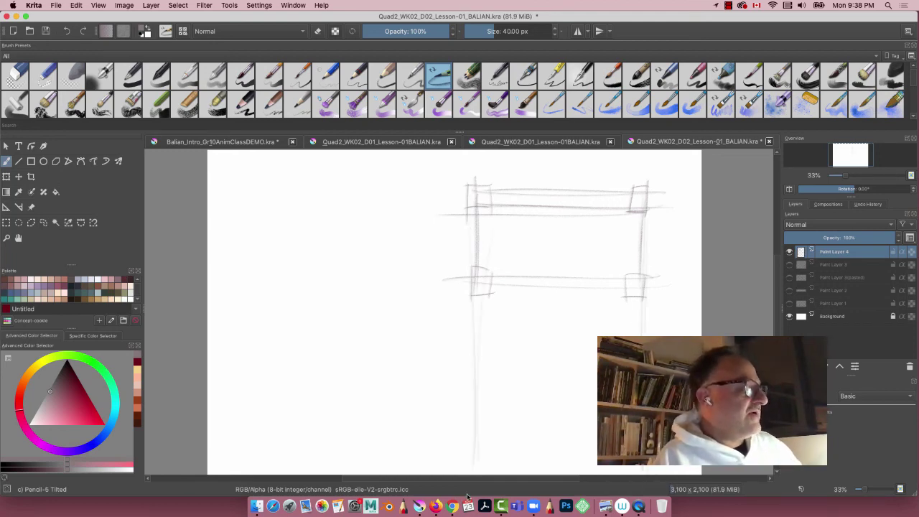
left_click_drag(646, 447, 351, 446)
left_click_drag(632, 447, 359, 446)
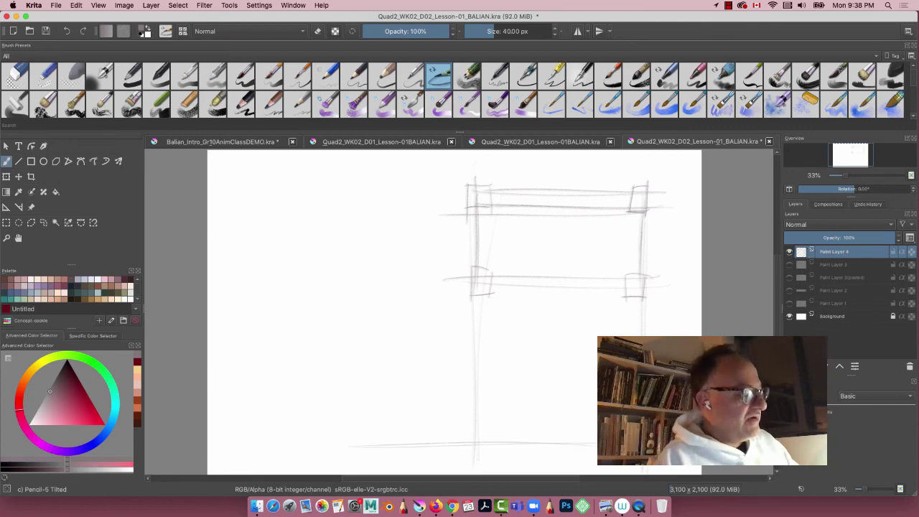
Sketch the left post of the front view between the projected guides and mark its top with a short cross line.
left_click_drag(494, 302, 499, 468)
left_click_drag(491, 296, 491, 466)
mouse_move(505, 380)
left_mouse_down()
mouse_move(465, 379)
mouse_move(505, 383)
left_mouse_up()
mouse_move(478, 381)
left_mouse_down()
mouse_move(476, 447)
mouse_move(499, 437)
left_mouse_up()
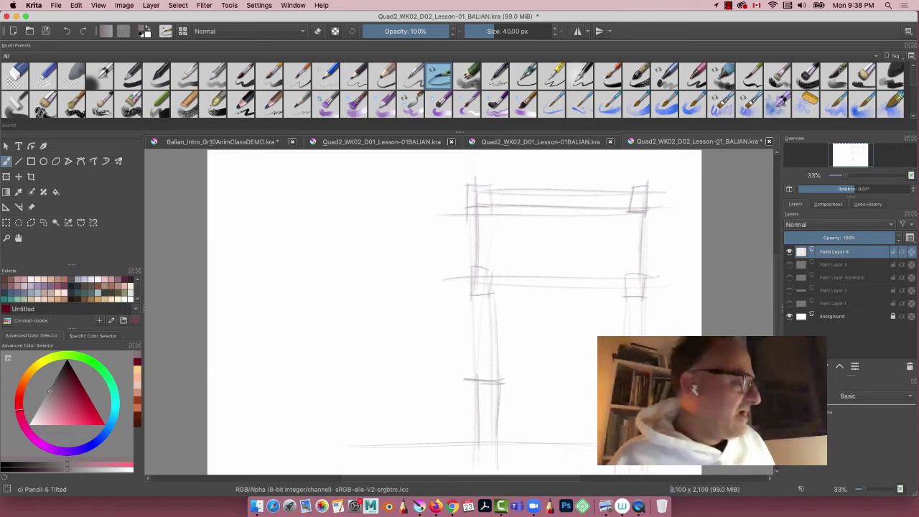
Draw the upper and lower edges of a horizontal rail between the two front-view posts.
left_click_drag(500, 402, 596, 401)
scroll(587, 400, "left", 1)
left_click_drag(508, 399, 597, 396)
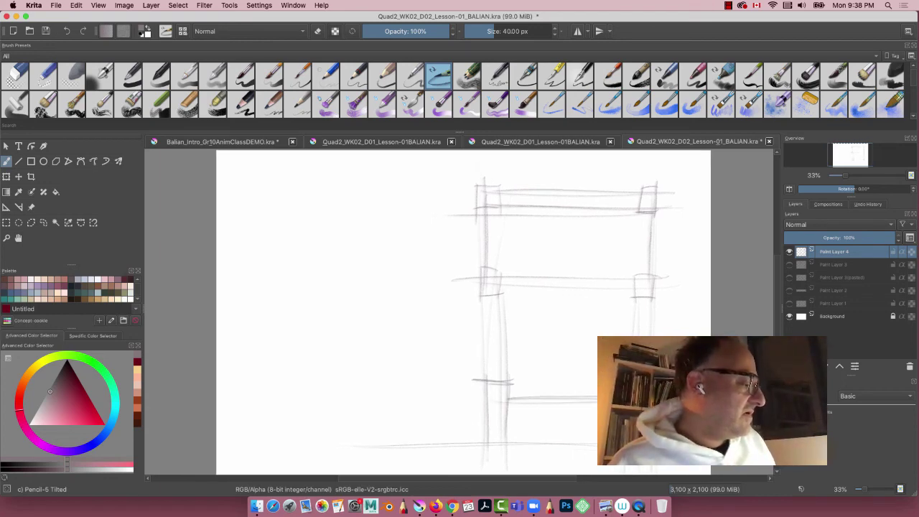
scroll(589, 427, "left", 1)
left_click_drag(498, 429, 596, 425)
scroll(589, 427, "up", 1)
left_click_drag(507, 403, 593, 404)
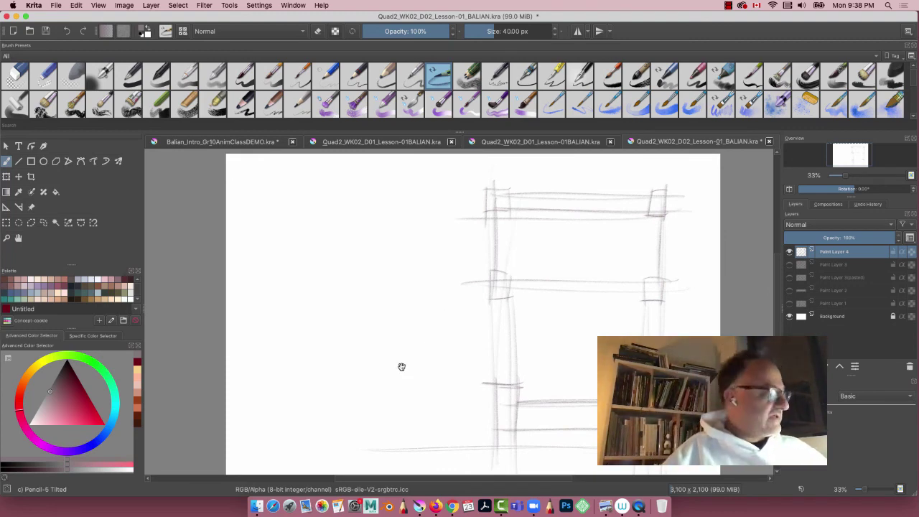
Reinforce the inner edges of the two front-view posts down to the ground line.
left_click_drag(400, 367, 360, 314)
left_click_drag(477, 326, 474, 395)
mouse_move(477, 326)
left_mouse_down()
mouse_move(475, 394)
mouse_move(456, 385)
mouse_move(474, 394)
left_mouse_up()
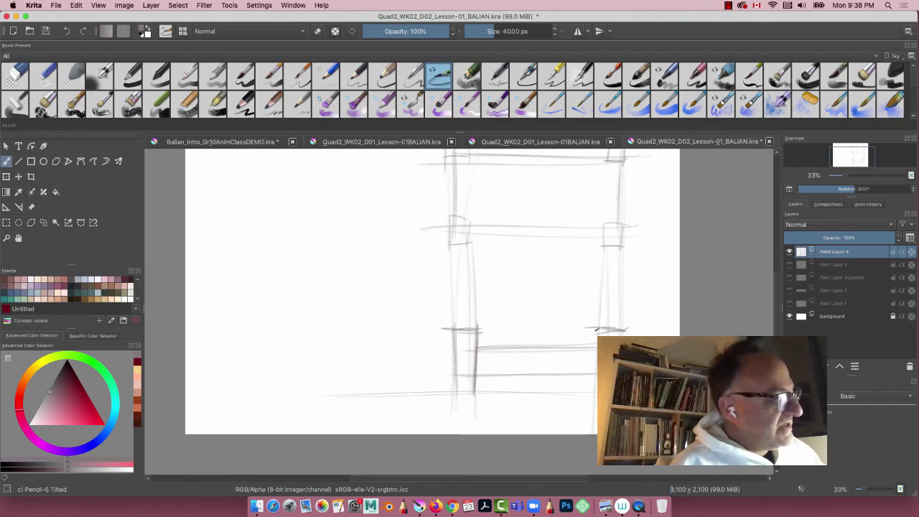
left_click_drag(594, 345, 593, 413)
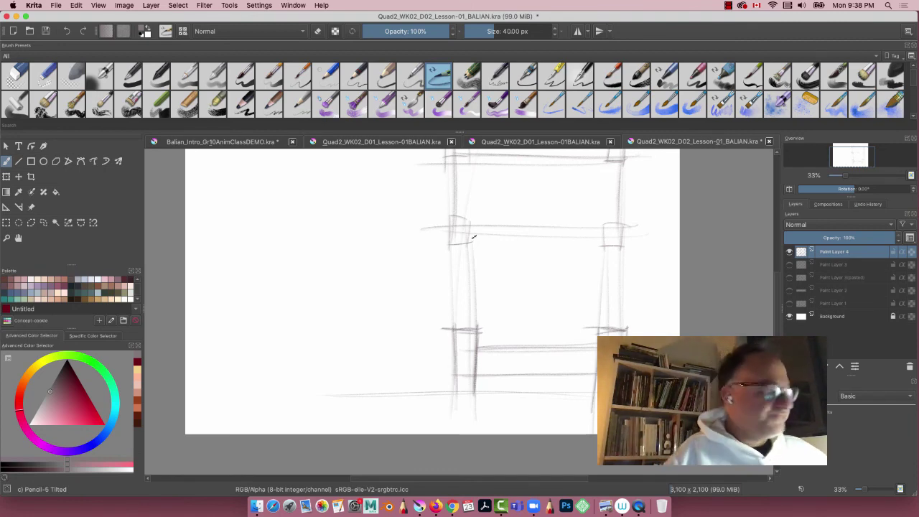
Extend both front-view posts upward with higher top lines just below the top view, and redraw their sides.
scroll(431, 301, "up", 3)
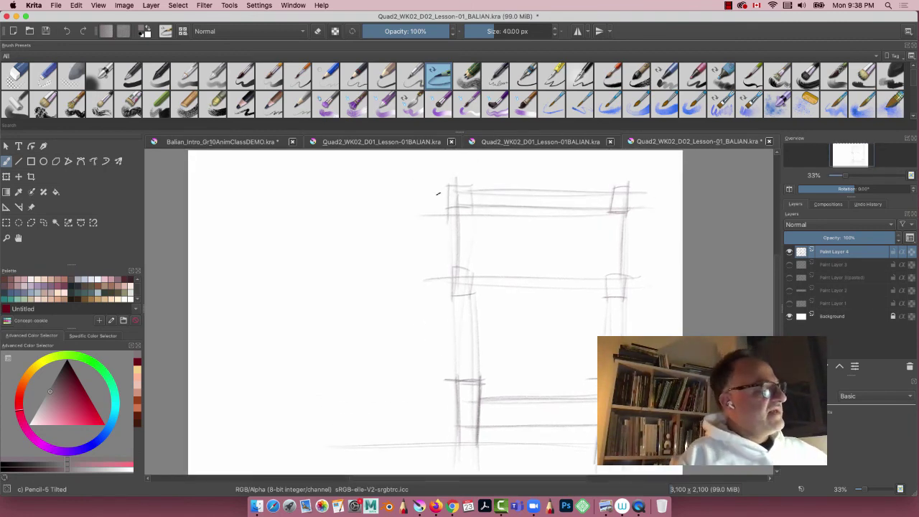
mouse_move(477, 326)
left_mouse_down()
mouse_move(474, 401)
mouse_move(483, 321)
left_mouse_up()
left_click_drag(451, 318, 453, 389)
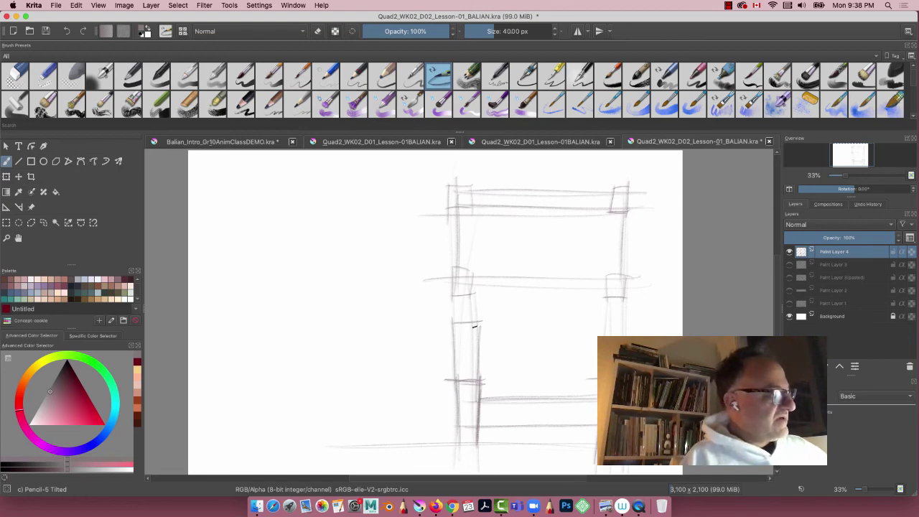
left_click_drag(479, 323, 477, 395)
mouse_move(638, 324)
left_mouse_down()
mouse_move(606, 324)
mouse_move(596, 459)
left_mouse_up()
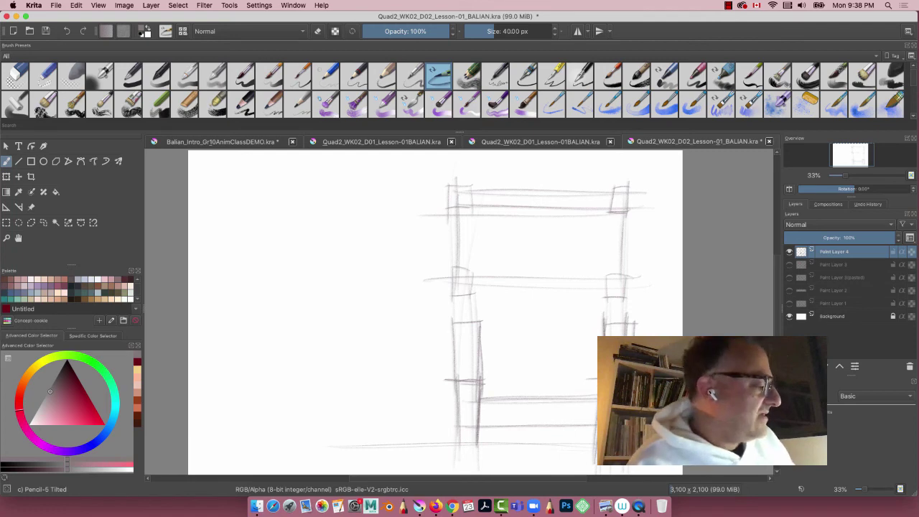
Darken the front view's rail lines and the outlines of the left post.
left_click_drag(483, 397, 596, 399)
left_click_drag(510, 416, 596, 425)
left_click_drag(474, 375, 477, 441)
mouse_move(461, 328)
left_mouse_down()
mouse_move(480, 327)
mouse_move(461, 328)
left_mouse_up()
mouse_move(457, 318)
left_mouse_down()
mouse_move(456, 452)
mouse_move(487, 465)
left_mouse_up()
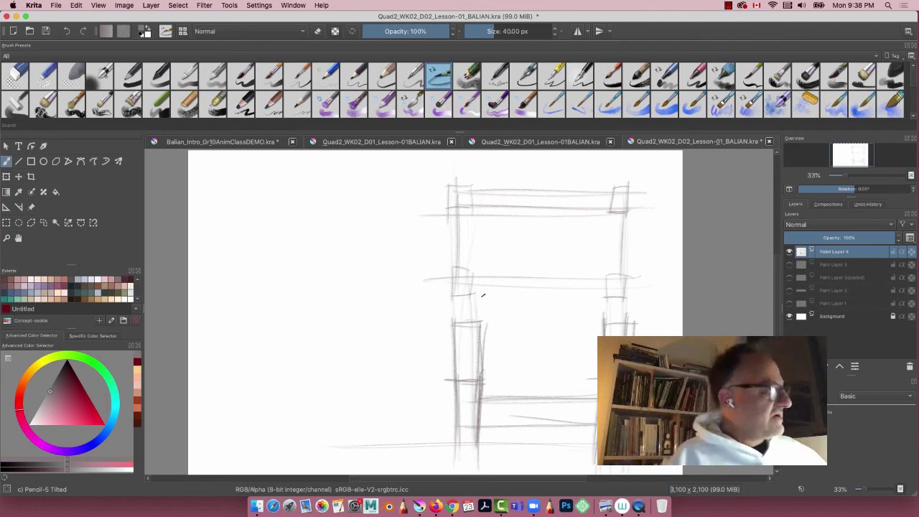
Hatch the front-view posts with vertical strokes and sketch a small block on the rail beside the left post.
left_click_drag(474, 322, 467, 448)
mouse_move(465, 439)
left_mouse_down()
mouse_move(465, 355)
mouse_move(461, 428)
left_mouse_up()
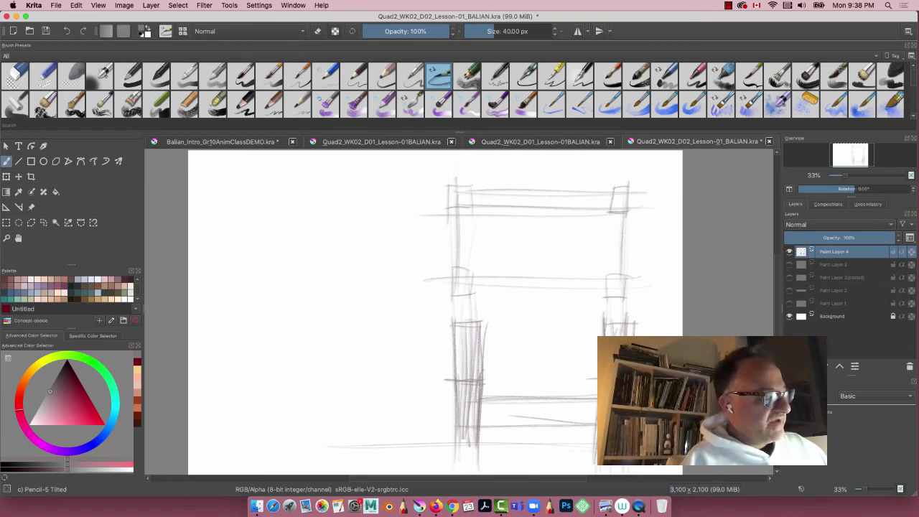
left_click_drag(609, 319, 610, 335)
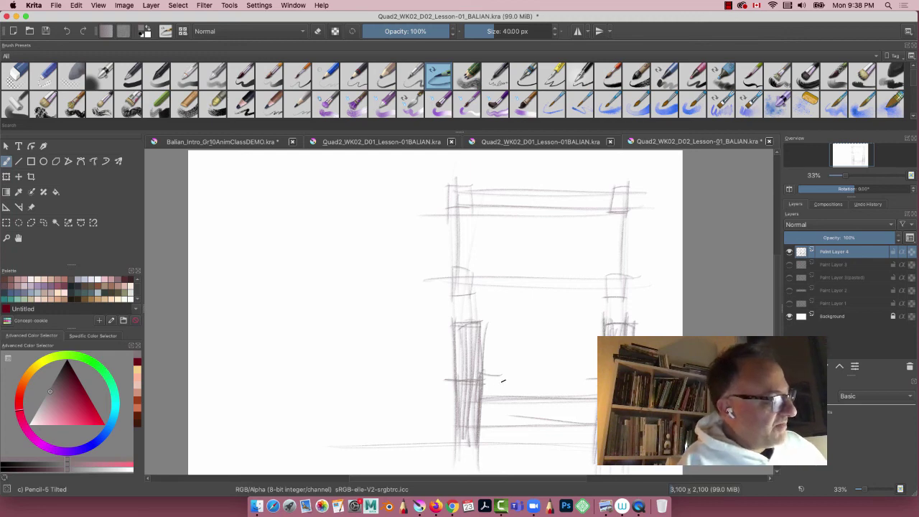
mouse_move(503, 380)
left_mouse_down()
mouse_move(491, 378)
mouse_move(481, 399)
mouse_move(596, 402)
mouse_move(494, 421)
left_mouse_up()
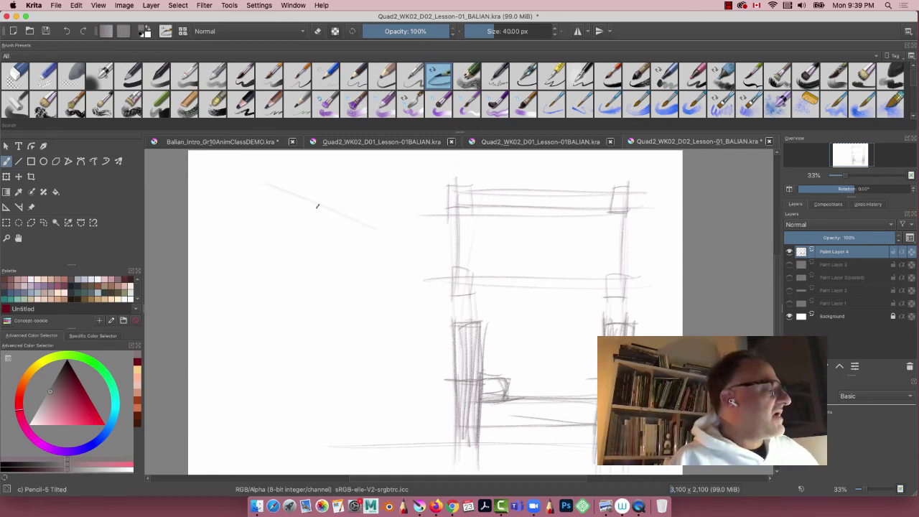
Sketch a long, low box in perspective in the page's upper left, with its top, visible sides and bottom edges.
left_click_drag(318, 207, 394, 237)
mouse_move(397, 238)
left_mouse_down()
mouse_move(309, 277)
mouse_move(210, 227)
left_mouse_up()
left_click_drag(293, 188, 198, 203)
mouse_move(392, 242)
left_mouse_down()
mouse_move(390, 295)
mouse_move(328, 310)
left_mouse_up()
mouse_move(327, 265)
left_mouse_down()
mouse_move(320, 327)
mouse_move(204, 266)
left_mouse_up()
left_click_drag(199, 221, 210, 271)
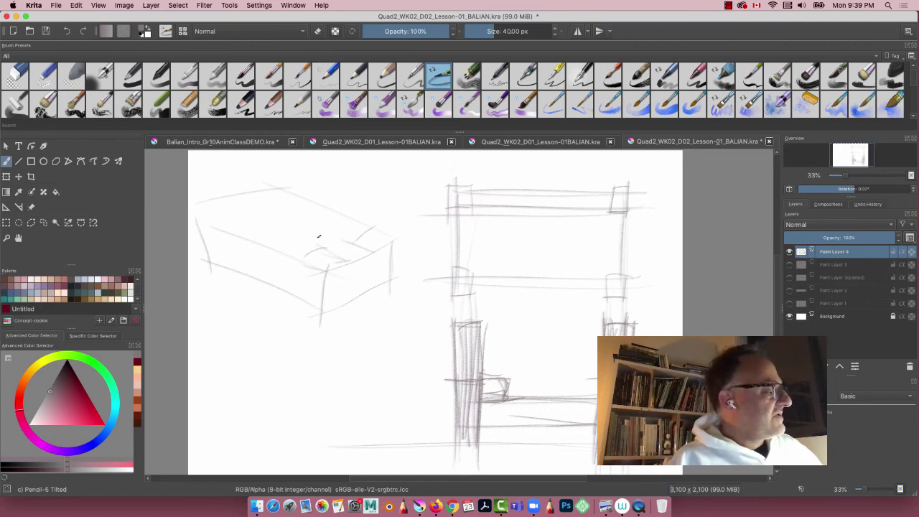
Mark the corner post footprints on the perspective box's top and draw a dividing line across its far left end.
left_click_drag(243, 193, 270, 198)
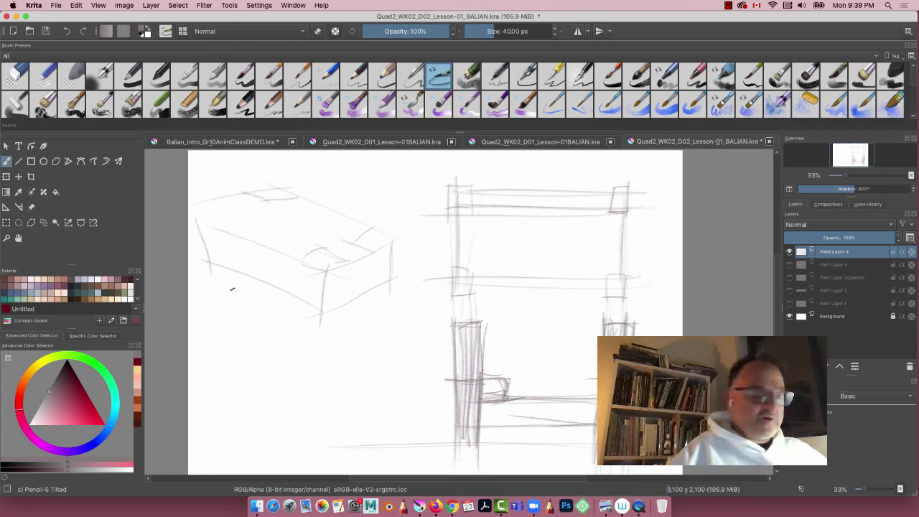
left_click_drag(232, 289, 277, 310)
left_click_drag(348, 214, 240, 254)
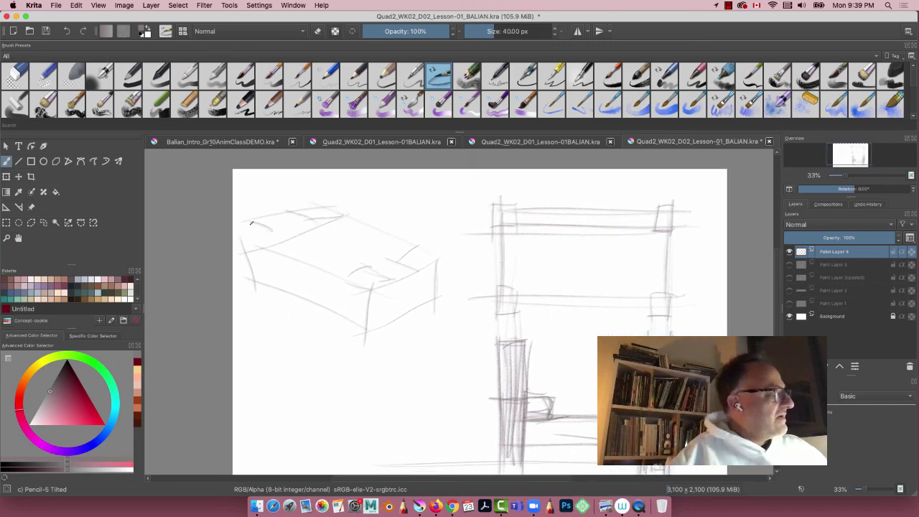
left_click_drag(247, 223, 285, 235)
mouse_move(284, 234)
left_mouse_down()
mouse_move(247, 224)
mouse_move(233, 238)
left_mouse_up()
mouse_move(239, 239)
left_mouse_down()
mouse_move(268, 249)
mouse_move(249, 249)
left_mouse_up()
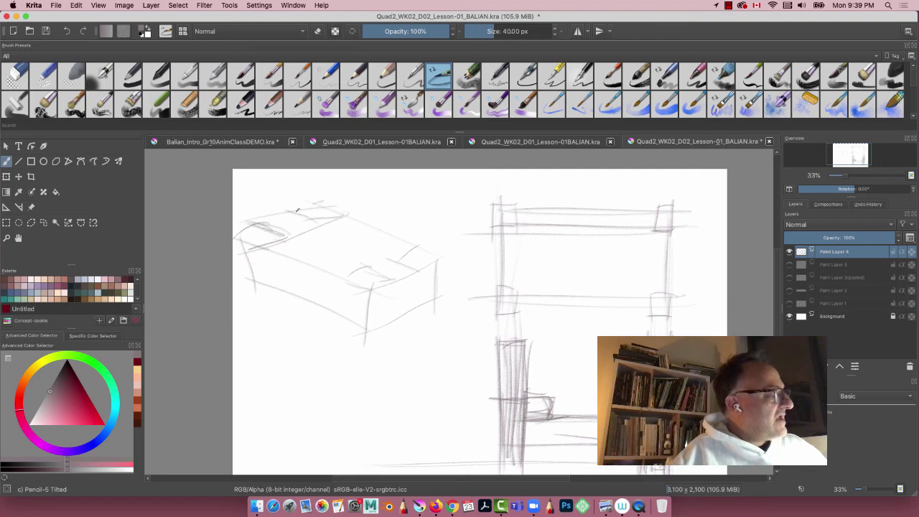
left_click_drag(298, 210, 326, 220)
Raise the far and right corner posts above the perspective box with vertical lines and close their tops.
mouse_move(304, 174)
left_mouse_down()
mouse_move(308, 232)
mouse_move(326, 241)
left_mouse_up()
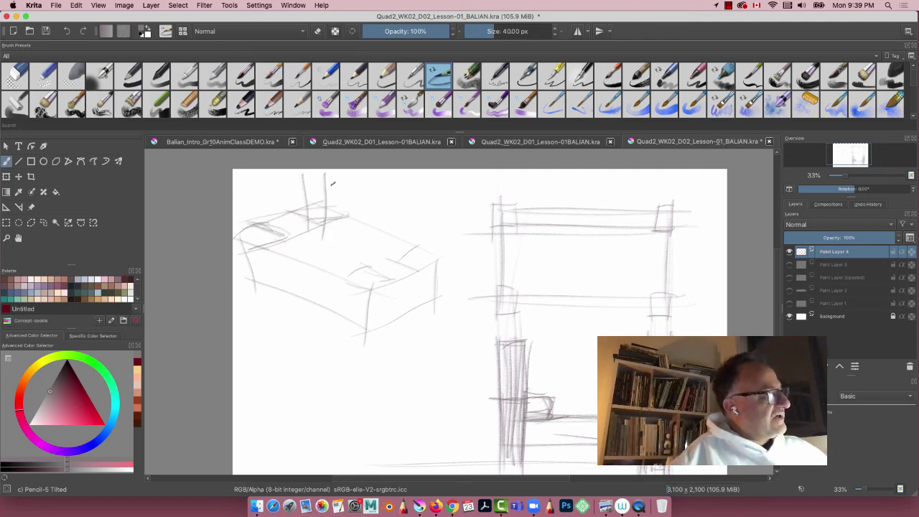
left_click_drag(337, 170, 336, 235)
mouse_move(400, 199)
left_mouse_down()
mouse_move(400, 241)
mouse_move(421, 280)
left_mouse_up()
left_click_drag(439, 195, 434, 276)
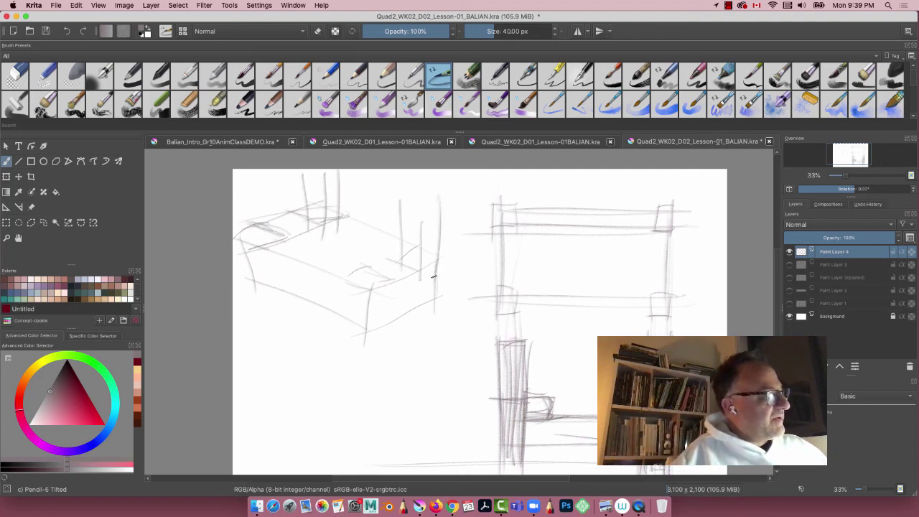
mouse_move(421, 226)
left_mouse_down()
mouse_move(389, 201)
mouse_move(439, 200)
left_mouse_up()
left_click_drag(395, 202, 428, 189)
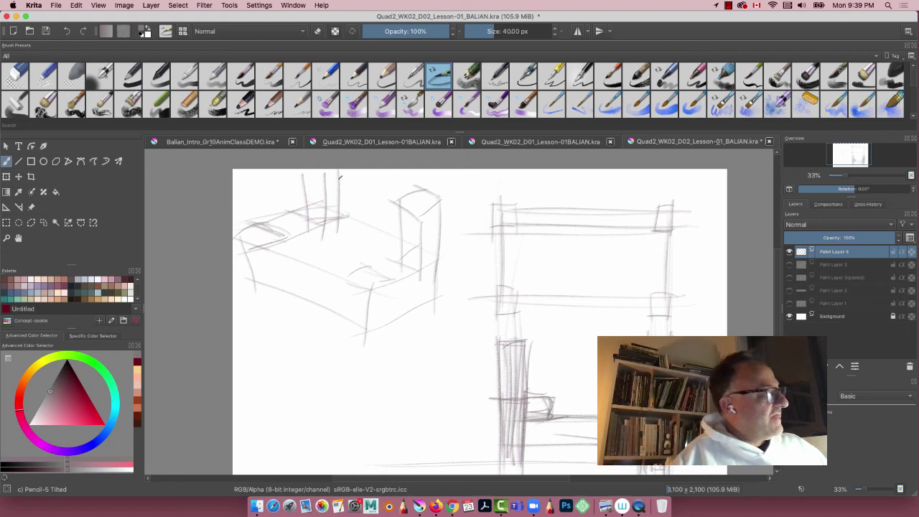
left_click_drag(341, 176, 296, 172)
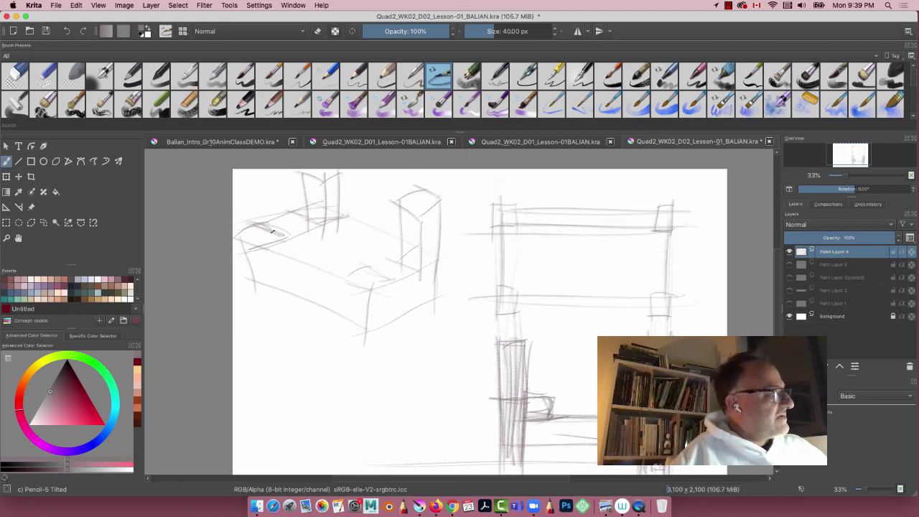
Sketch the left corner post above the perspective box and extend its front edge down past the box's side.
left_click_drag(282, 179, 285, 251)
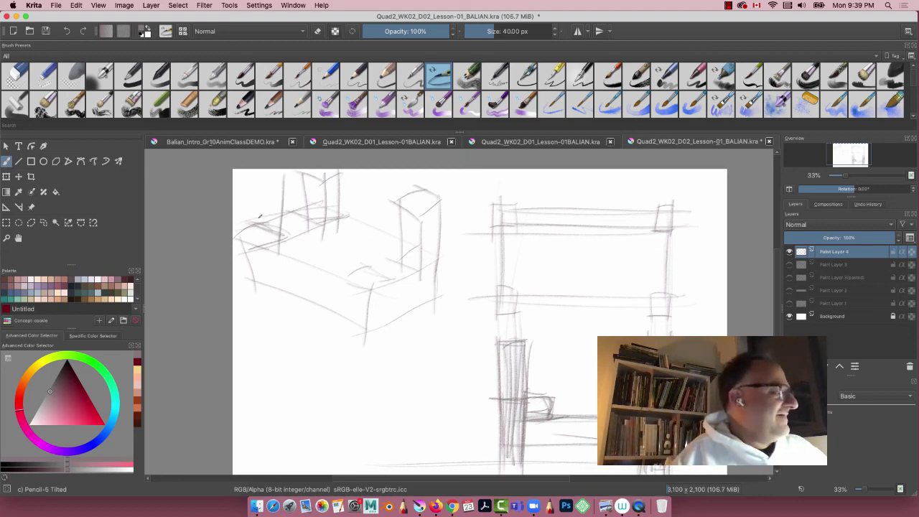
left_click_drag(256, 174, 257, 237)
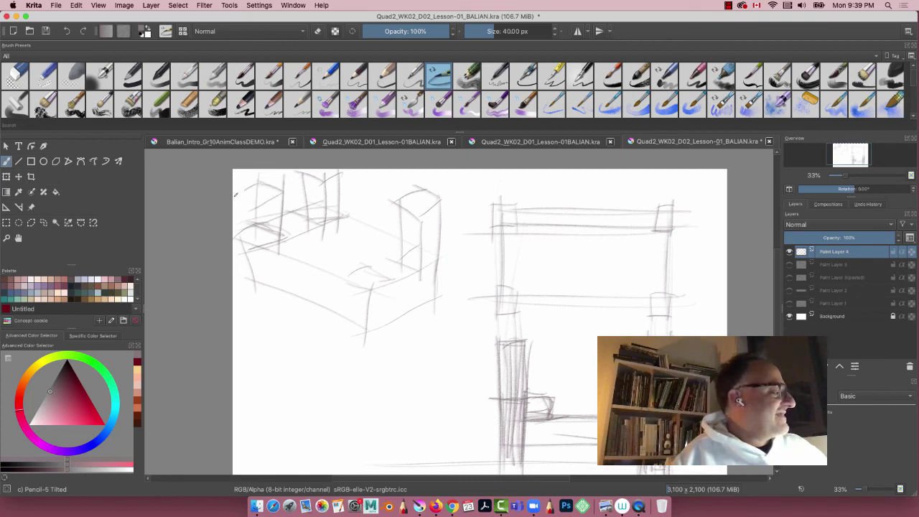
left_click_drag(246, 207, 260, 297)
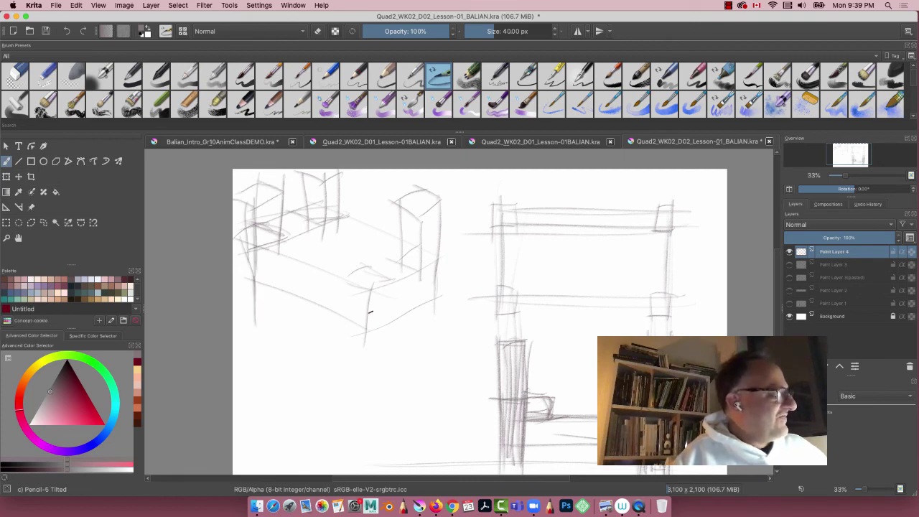
Extend the near and right corner posts below the perspective box as short legs with angled bottom edges.
left_click_drag(368, 288, 362, 380)
left_click_drag(422, 301, 418, 359)
left_click_drag(440, 267, 429, 336)
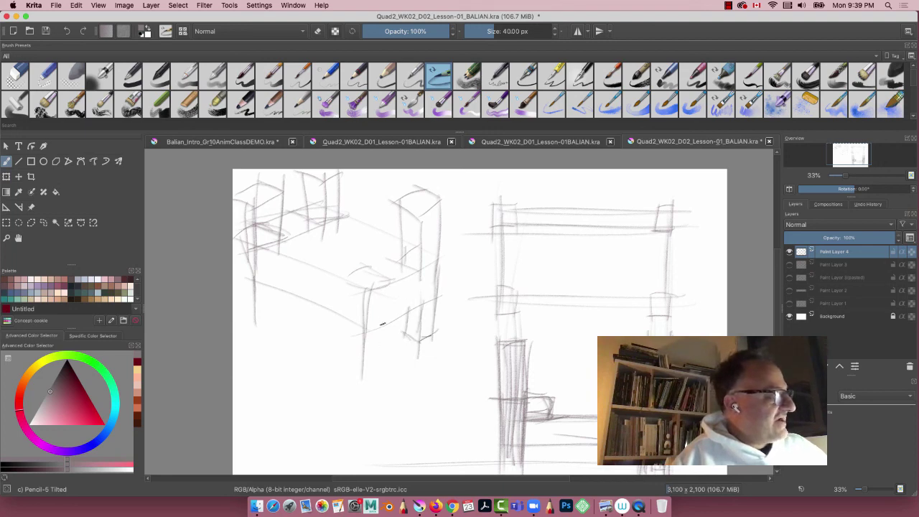
left_click_drag(383, 320, 379, 357)
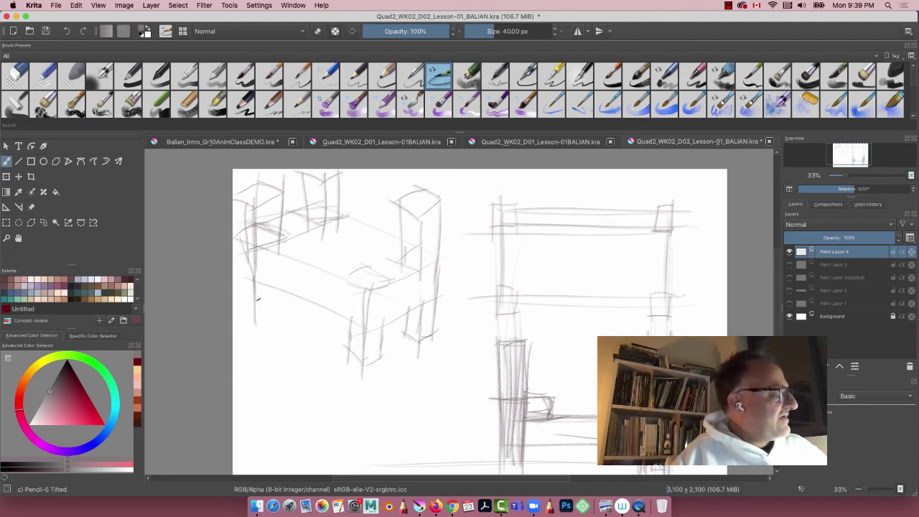
Outline the left post's leg, darken its upper edges, and reinforce the long side rail's upper and lower lines.
left_click_drag(273, 237, 276, 341)
left_click_drag(365, 290, 257, 251)
left_click_drag(260, 285, 373, 332)
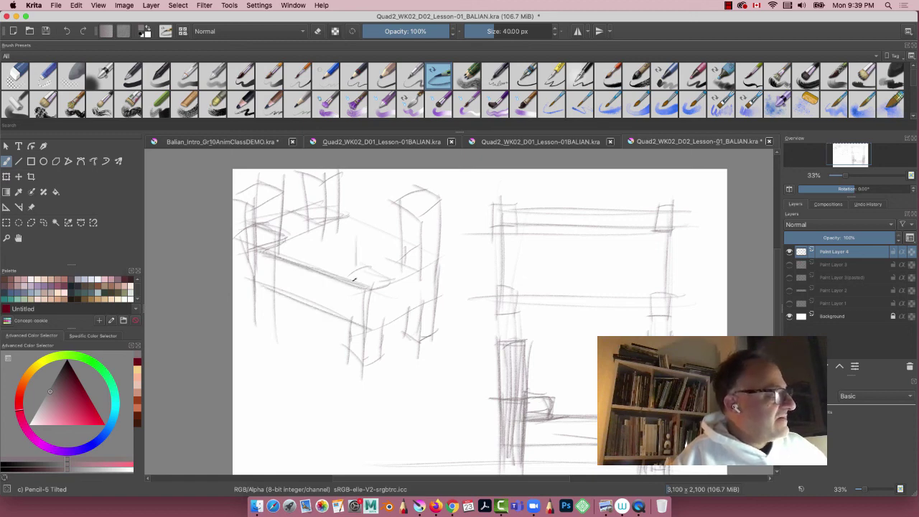
mouse_move(249, 267)
left_mouse_down()
mouse_move(251, 329)
mouse_move(251, 313)
left_mouse_up()
left_click_drag(267, 287, 269, 336)
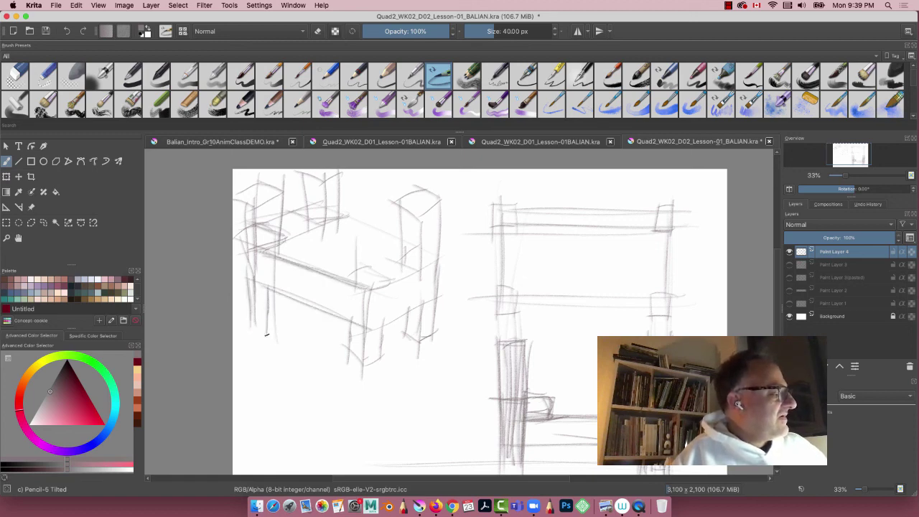
mouse_move(284, 231)
left_mouse_down()
mouse_move(285, 298)
mouse_move(273, 328)
left_mouse_up()
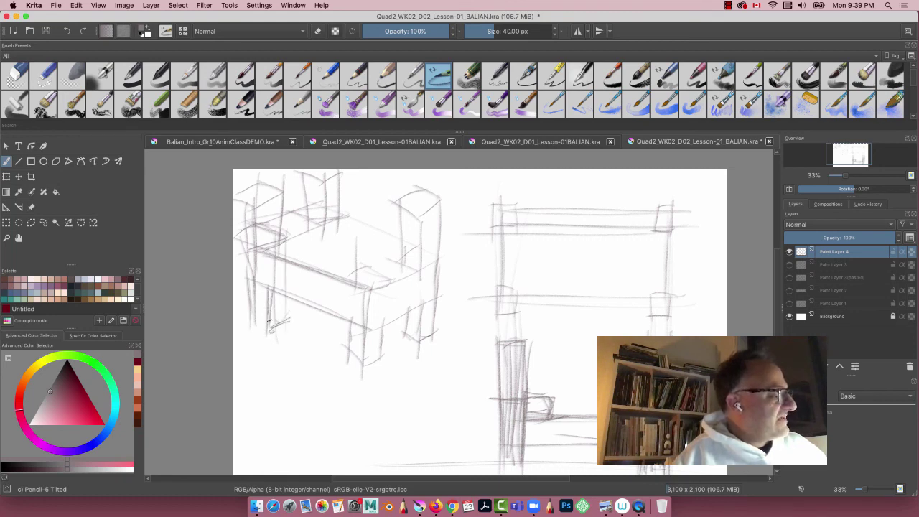
mouse_move(290, 194)
left_mouse_down()
mouse_move(268, 201)
mouse_move(260, 217)
mouse_move(264, 257)
left_mouse_up()
left_click_drag(283, 189, 278, 248)
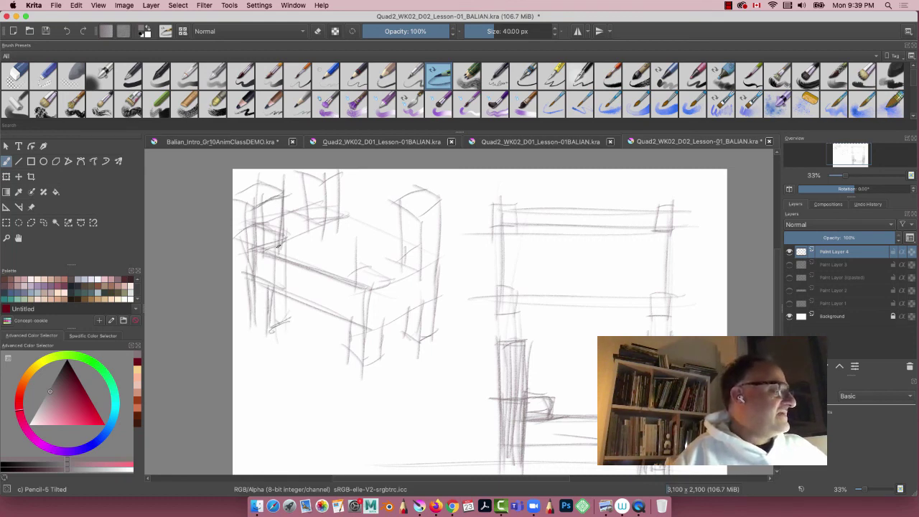
Build the near corner post above the perspective box, with a guide line to the right post, and darken the long rail's upper edge.
mouse_move(358, 228)
left_mouse_down()
mouse_move(359, 289)
mouse_move(375, 303)
left_mouse_up()
left_click_drag(349, 244, 448, 206)
mouse_move(385, 230)
left_mouse_down()
mouse_move(436, 211)
mouse_move(388, 295)
mouse_move(363, 237)
left_mouse_up()
left_click_drag(274, 324, 402, 312)
left_click_drag(404, 244, 494, 274)
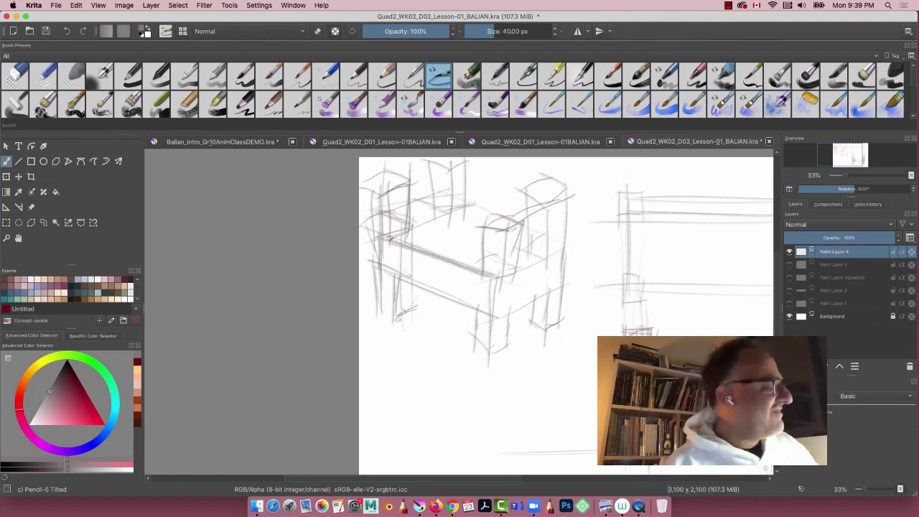
Hatch the near corner post of the perspective sketch with long vertical strokes from its top to its foot.
mouse_move(485, 231)
left_mouse_down()
mouse_move(477, 364)
mouse_move(493, 371)
left_mouse_up()
mouse_move(502, 225)
left_mouse_down()
mouse_move(488, 364)
mouse_move(510, 231)
mouse_move(516, 262)
mouse_move(495, 372)
left_mouse_up()
left_click_drag(521, 227, 503, 363)
left_click_drag(520, 218, 511, 310)
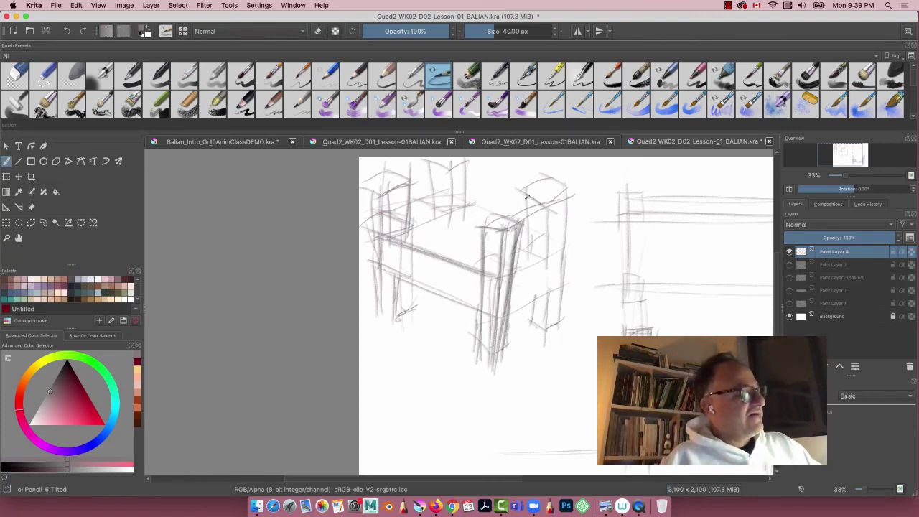
Darken and hatch the right corner post of the perspective sketch along its full height and reinforce its top edges.
left_click_drag(553, 206, 540, 337)
mouse_move(571, 191)
left_mouse_down()
mouse_move(567, 297)
mouse_move(559, 344)
left_mouse_up()
mouse_move(568, 190)
left_mouse_down()
mouse_move(567, 297)
mouse_move(550, 342)
left_mouse_up()
mouse_move(540, 193)
left_mouse_down()
mouse_move(525, 336)
mouse_move(527, 320)
left_mouse_up()
mouse_move(527, 214)
left_mouse_down()
mouse_move(569, 202)
mouse_move(537, 182)
left_mouse_up()
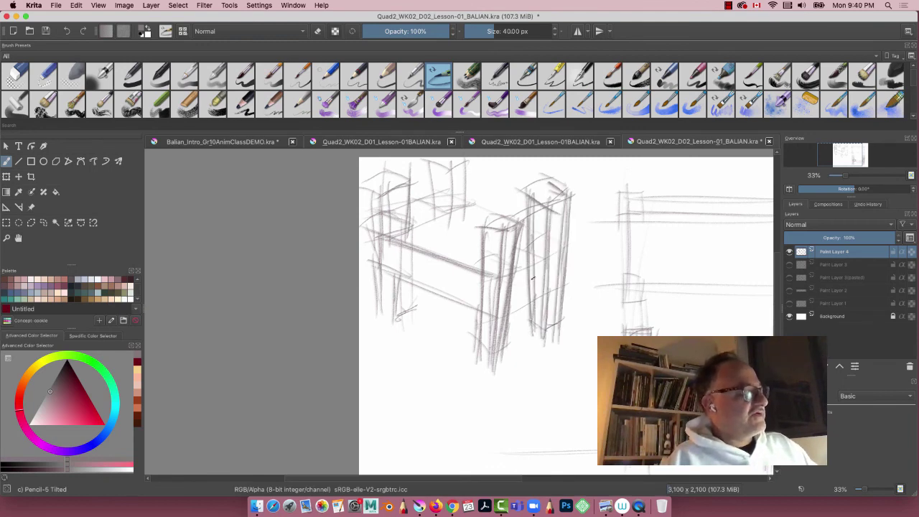
Shade the short end between the near and right posts, and darken the back rail, left post and long side rail lines.
mouse_move(539, 282)
left_mouse_down()
mouse_move(524, 287)
mouse_move(512, 316)
left_mouse_up()
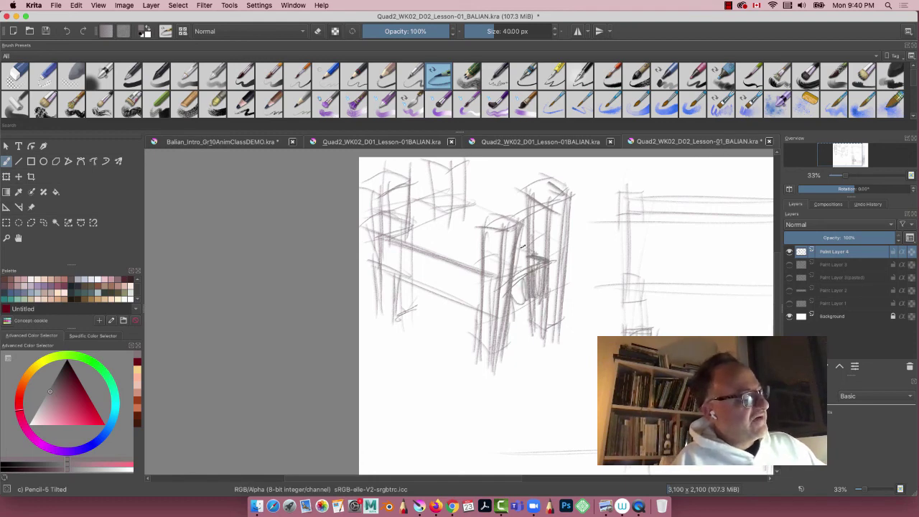
mouse_move(480, 206)
left_mouse_down()
mouse_move(540, 236)
mouse_move(454, 201)
left_mouse_up()
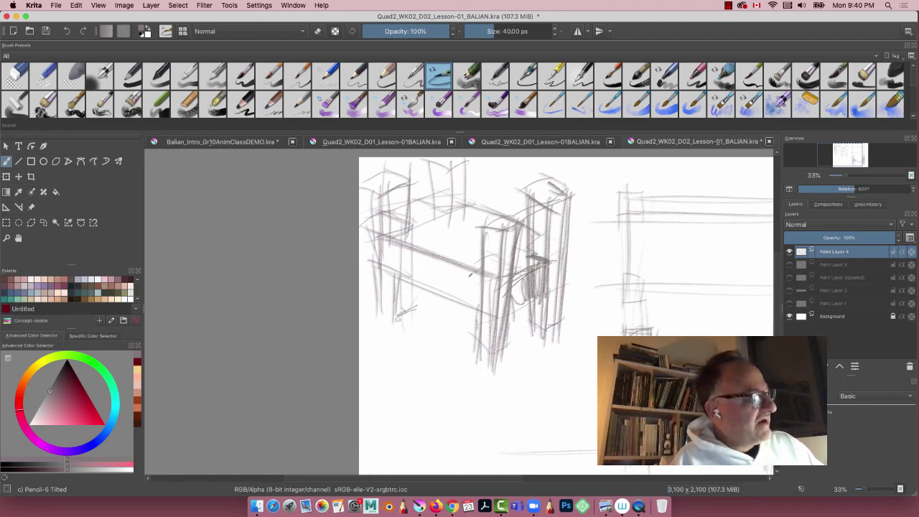
left_click_drag(477, 299, 429, 284)
left_click_drag(410, 168, 403, 243)
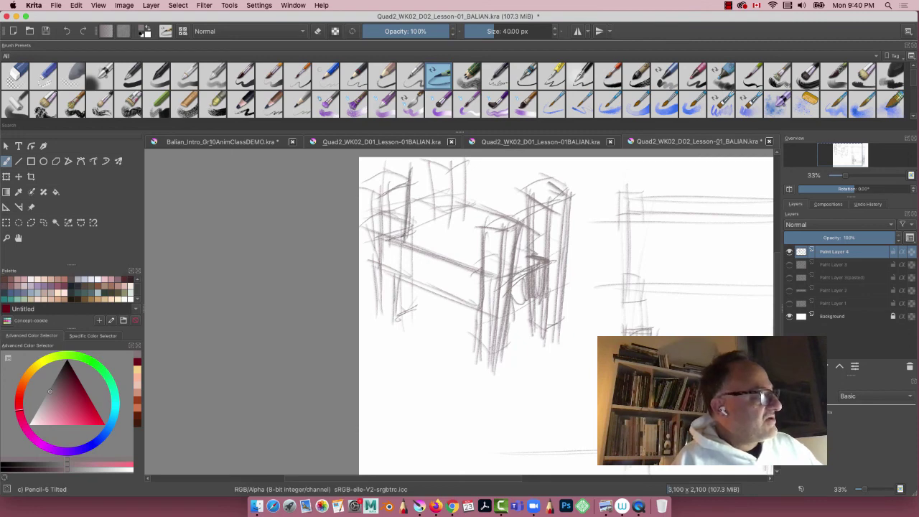
left_click_drag(389, 188, 387, 232)
mouse_move(421, 184)
left_mouse_down()
mouse_move(375, 169)
mouse_move(362, 190)
left_mouse_up()
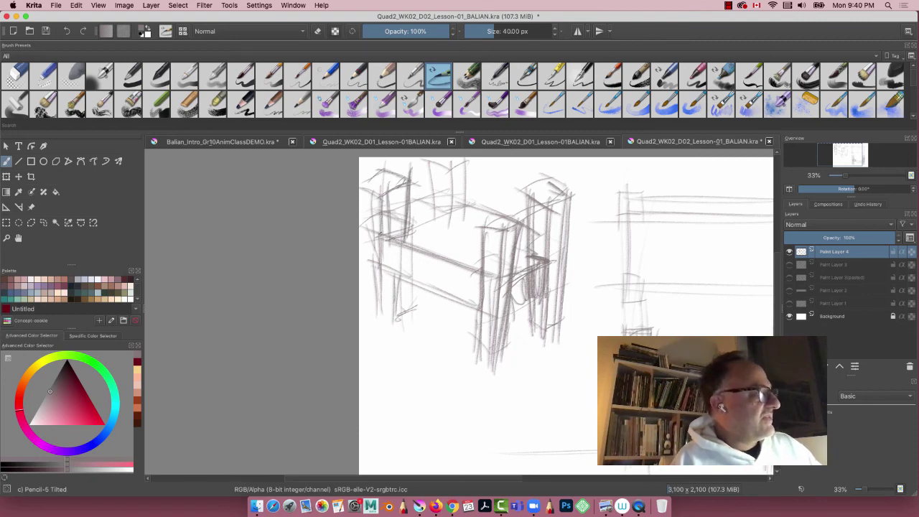
left_click_drag(412, 247, 381, 230)
mouse_move(479, 308)
left_mouse_down()
mouse_move(416, 277)
mouse_move(480, 312)
mouse_move(368, 256)
left_mouse_up()
left_click_drag(489, 314, 369, 263)
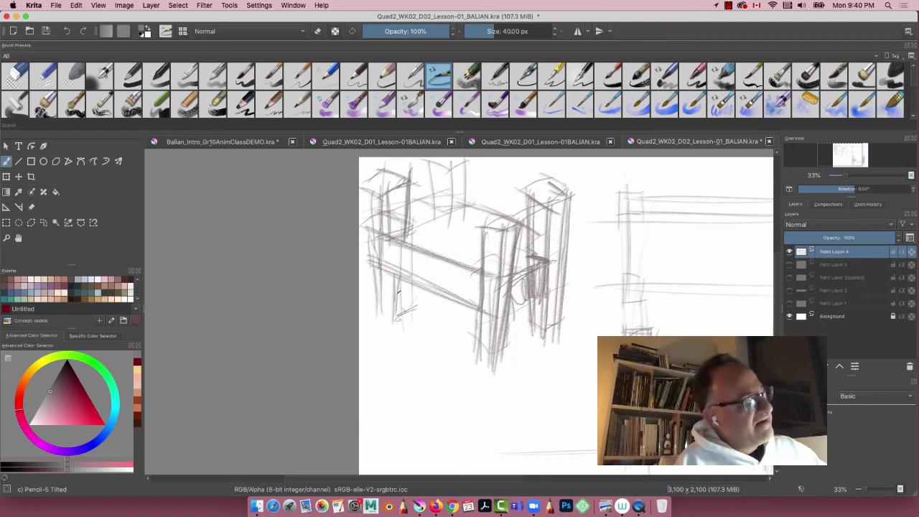
mouse_move(433, 318)
left_mouse_down()
mouse_move(444, 361)
mouse_move(432, 328)
left_mouse_up()
Lasso the perspective sketch and scale it down into the page's left half, then nudge the whole layer slightly down.
left_click(43, 223)
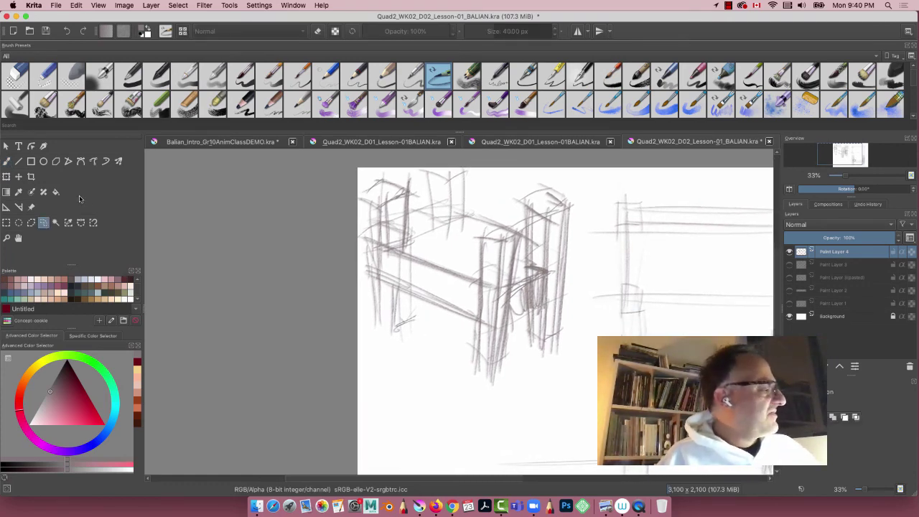
mouse_move(571, 178)
left_mouse_down()
mouse_move(298, 339)
mouse_move(498, 180)
left_mouse_up()
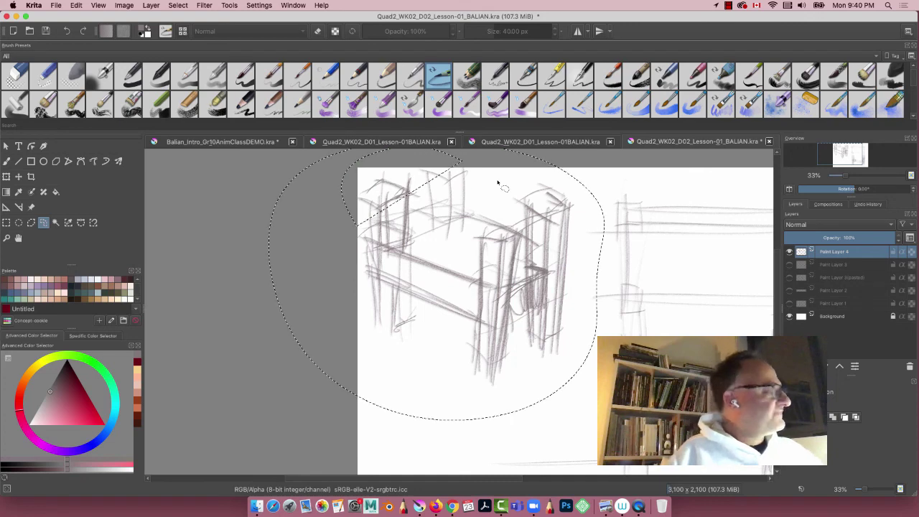
key("ctrl+shift+a")
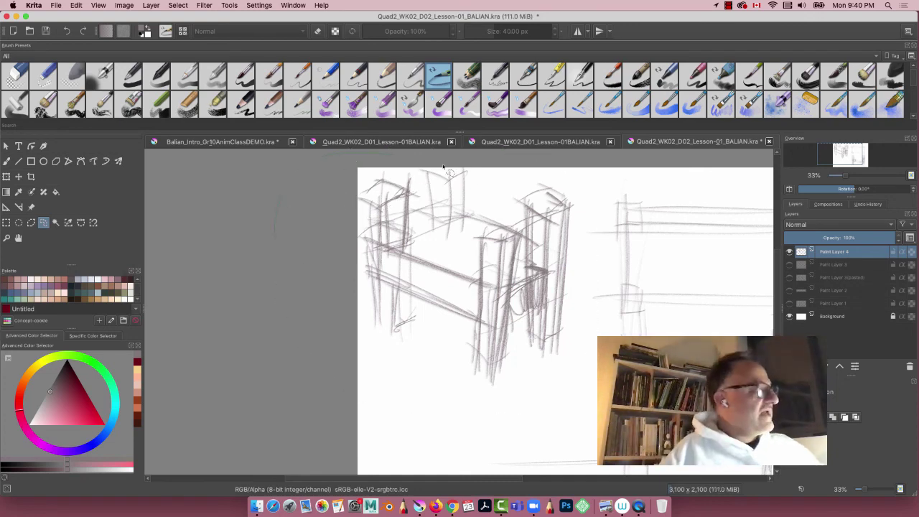
mouse_move(458, 168)
left_mouse_down()
mouse_move(540, 385)
mouse_move(277, 264)
mouse_move(316, 171)
left_mouse_up()
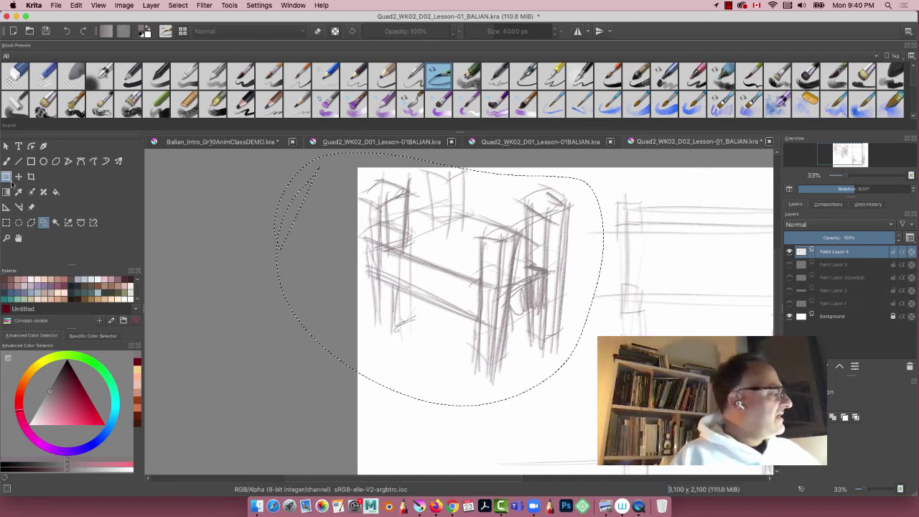
left_click(6, 176)
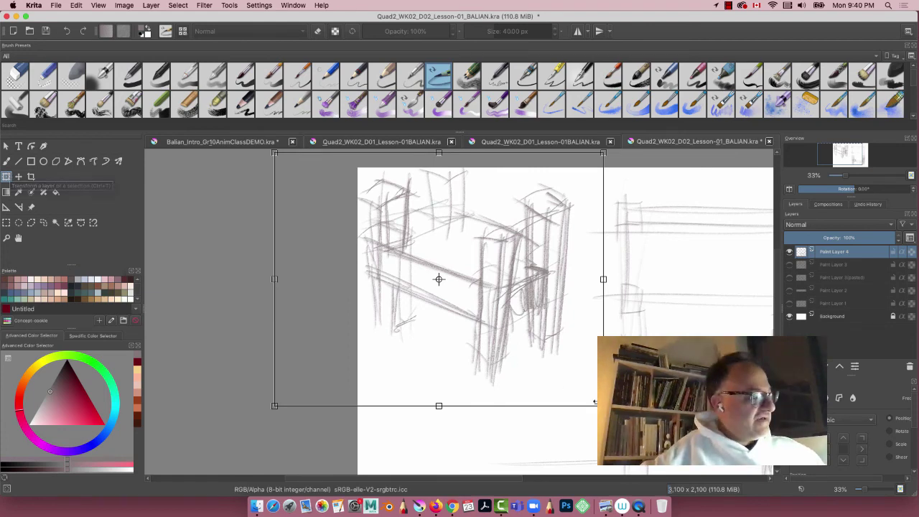
left_click_drag(603, 406, 512, 337)
mouse_move(419, 263)
left_mouse_down()
mouse_move(482, 324)
mouse_move(465, 334)
mouse_move(321, 305)
left_mouse_up()
key("Return")
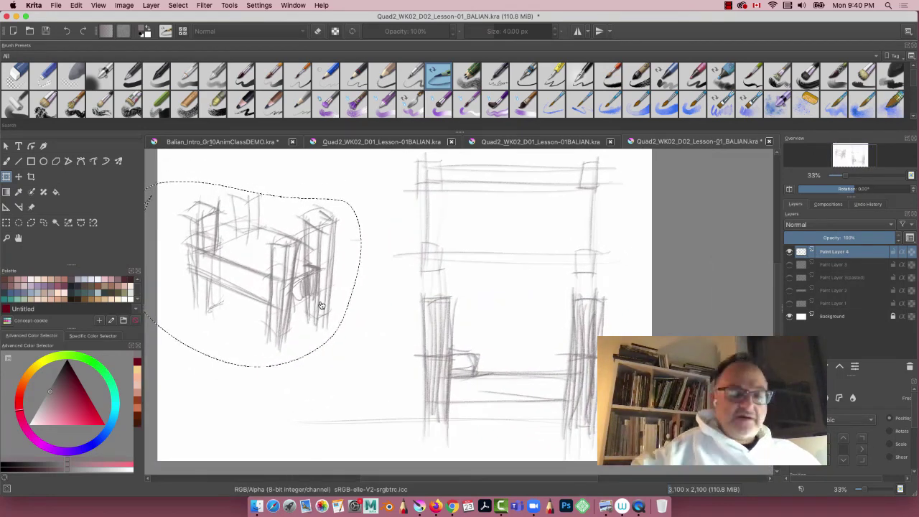
key("super+shift+a")
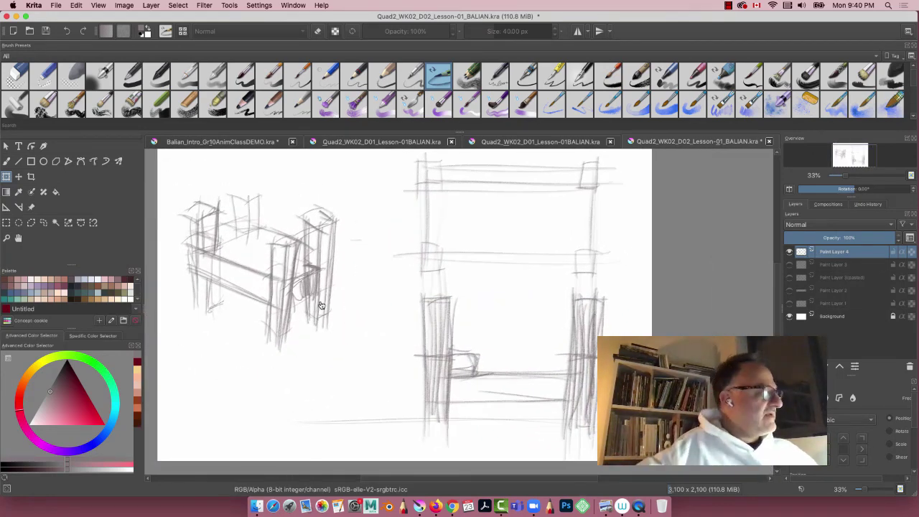
left_click(19, 176)
mouse_move(467, 270)
left_mouse_down()
mouse_move(461, 287)
mouse_move(469, 275)
left_mouse_up()
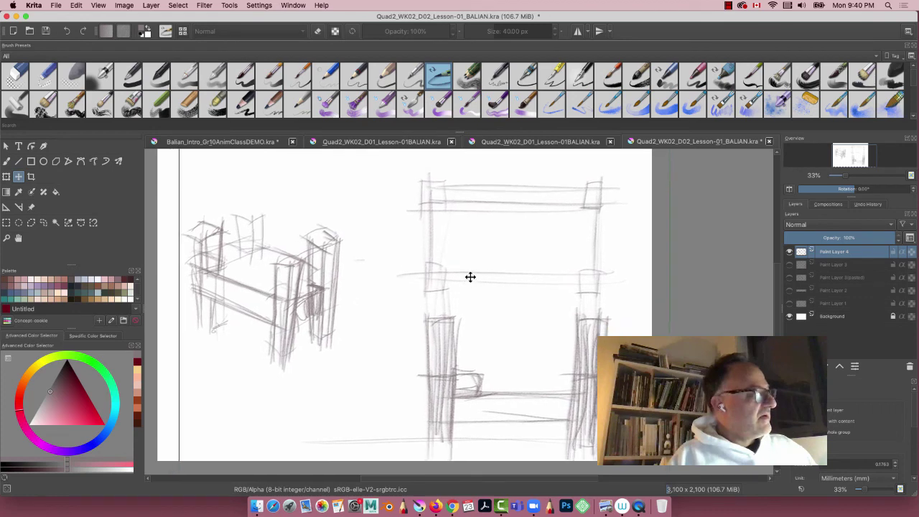
Lasso the top and front views, scale them down together and place them in the page's upper right corner.
left_click(44, 223)
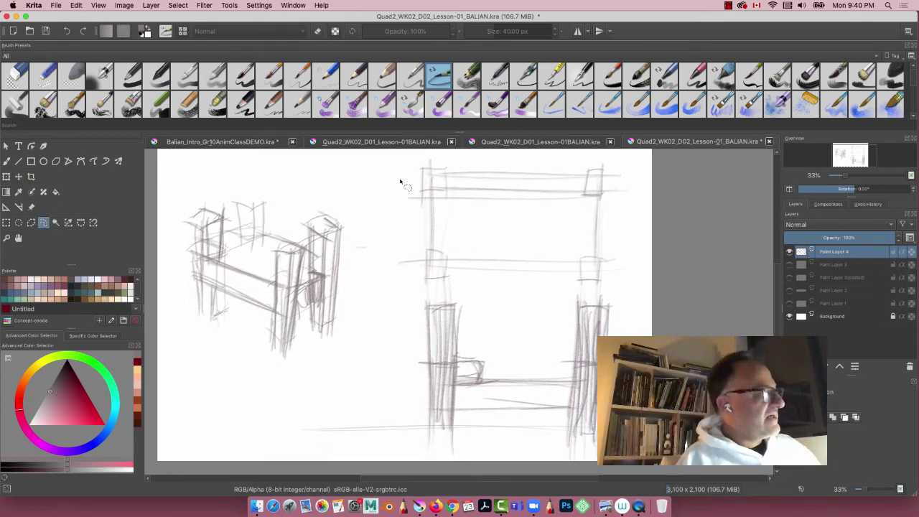
mouse_move(383, 179)
left_mouse_down()
mouse_move(615, 153)
mouse_move(594, 477)
mouse_move(355, 323)
mouse_move(392, 173)
left_mouse_up()
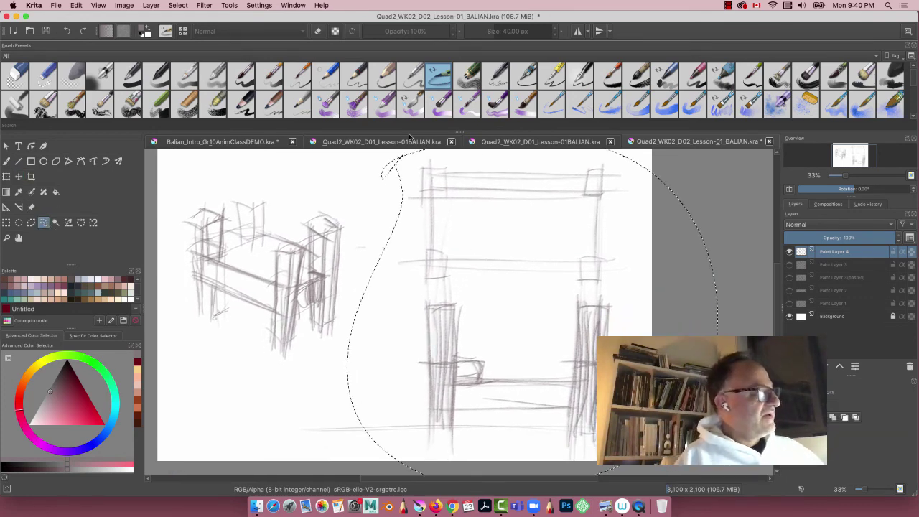
left_click(5, 176)
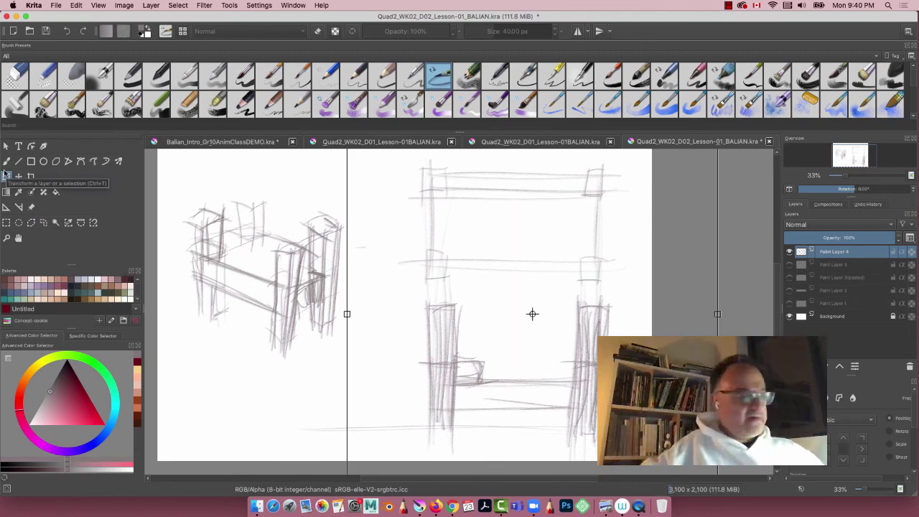
key("minus")
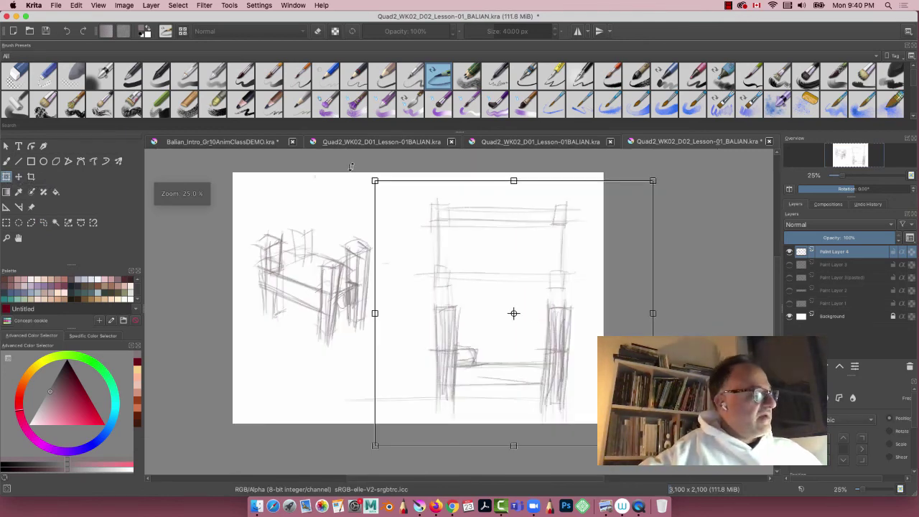
mouse_move(375, 181)
left_mouse_down()
mouse_move(460, 286)
mouse_move(476, 273)
left_mouse_up()
mouse_move(521, 379)
left_mouse_down()
mouse_move(508, 366)
mouse_move(512, 282)
left_mouse_up()
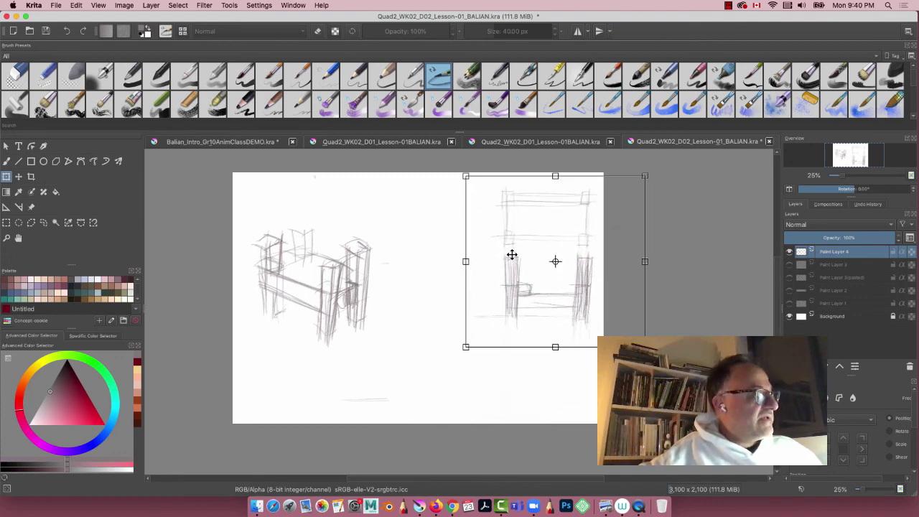
left_click_drag(466, 176, 485, 211)
left_click_drag(524, 300, 512, 273)
key("Return")
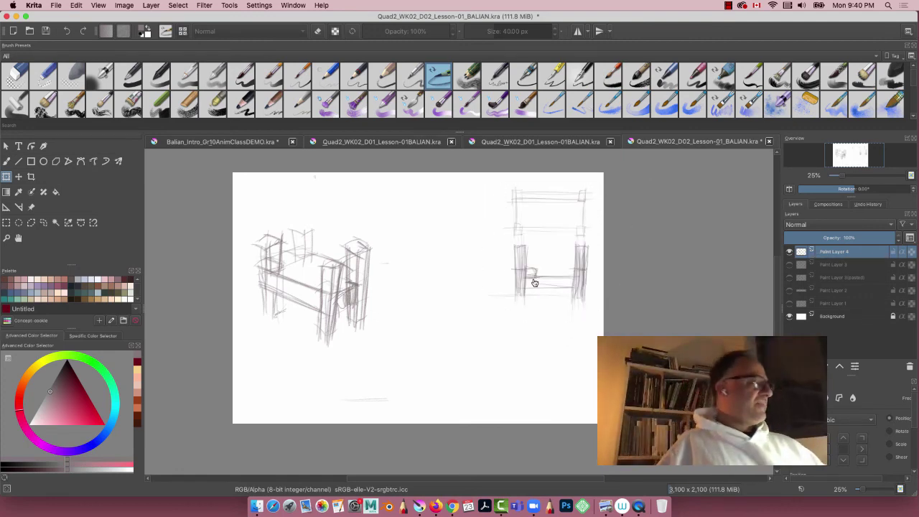
Switch back to the freehand brush for further drawing on the perspective sketch.
left_click_drag(271, 305, 358, 273)
key("super+equal")
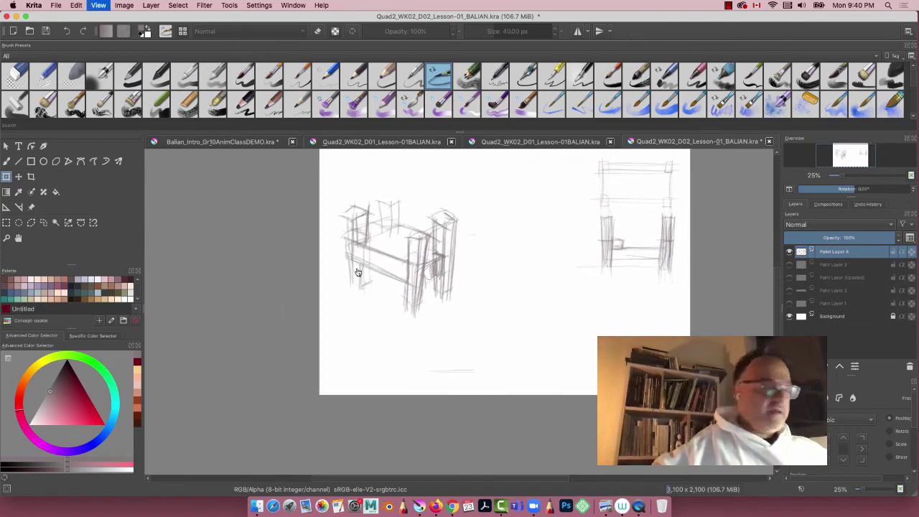
left_click_drag(338, 311, 412, 364)
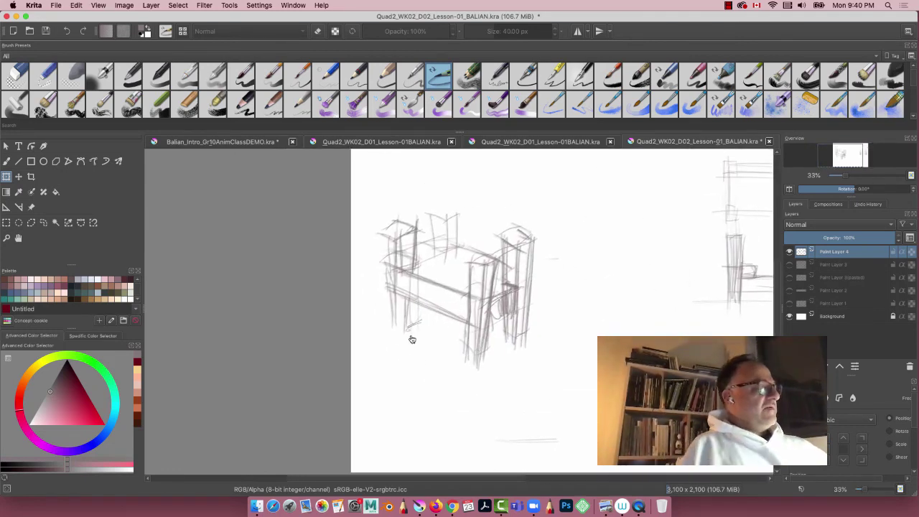
key("b")
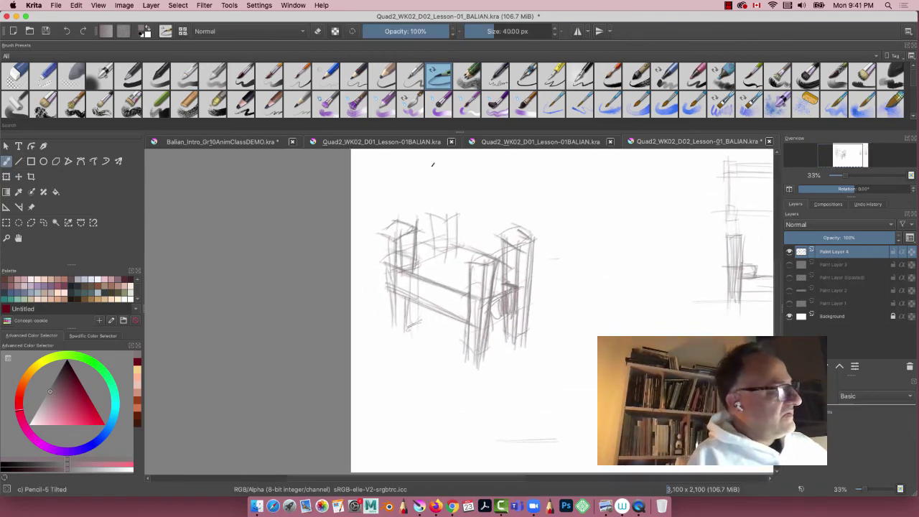
Sketch an arched top with a second curved edge on the bed's headboard and hatch the panel below it.
mouse_move(399, 235)
left_mouse_down()
mouse_move(450, 210)
mouse_move(463, 217)
mouse_move(399, 209)
mouse_move(444, 190)
left_mouse_up()
mouse_move(399, 210)
left_mouse_down()
mouse_move(388, 253)
mouse_move(384, 233)
mouse_move(383, 269)
left_mouse_up()
left_click_drag(396, 243, 394, 272)
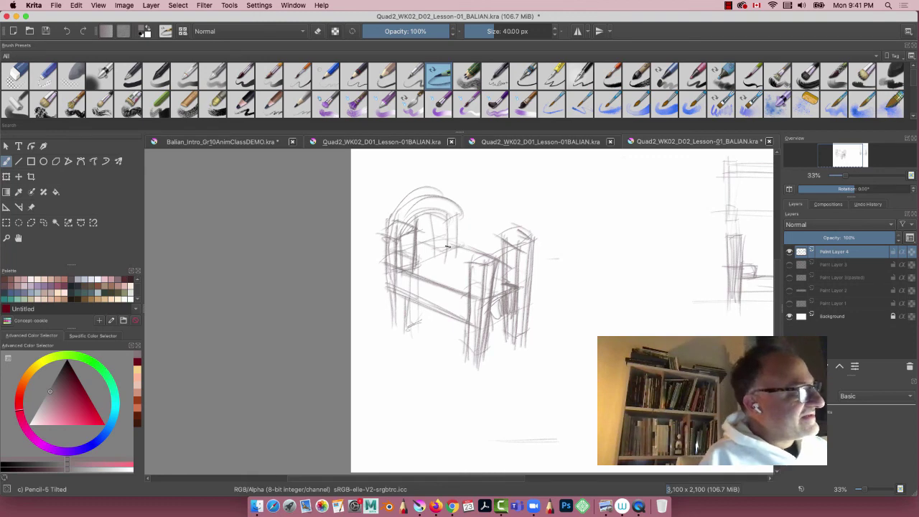
mouse_move(447, 246)
left_mouse_down()
mouse_move(453, 214)
mouse_move(407, 215)
mouse_move(400, 260)
left_mouse_up()
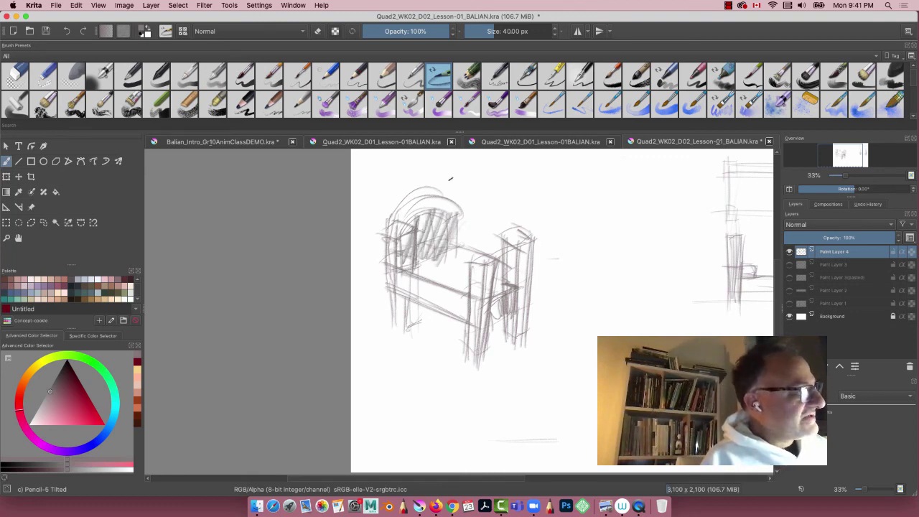
mouse_move(454, 211)
left_mouse_down()
mouse_move(407, 229)
mouse_move(404, 217)
mouse_move(392, 240)
mouse_move(397, 274)
left_mouse_up()
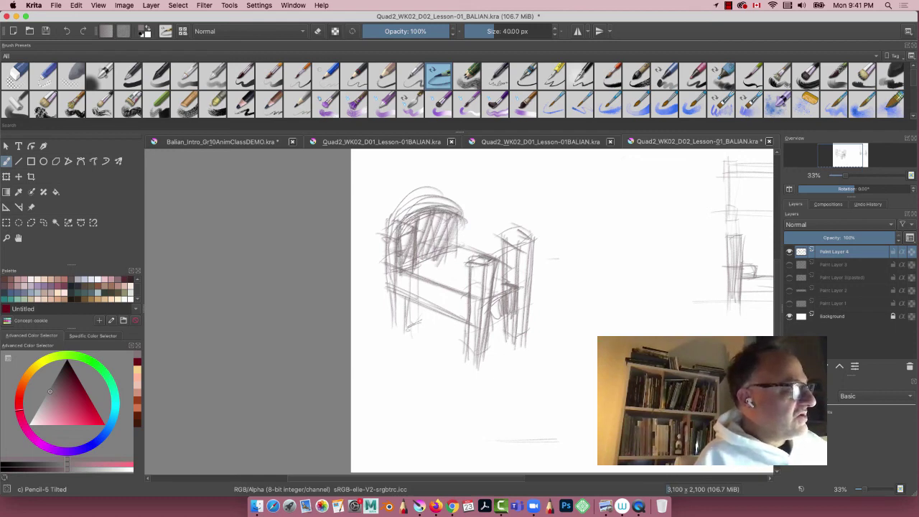
Draw rounded caps and tall pointed spires on top of the two footboard posts.
mouse_move(486, 261)
left_mouse_down()
mouse_move(484, 216)
mouse_move(477, 263)
mouse_move(533, 229)
mouse_move(524, 225)
left_mouse_up()
mouse_move(514, 234)
left_mouse_down()
mouse_move(521, 191)
mouse_move(526, 224)
left_mouse_up()
mouse_move(522, 187)
left_mouse_down()
mouse_move(513, 229)
mouse_move(531, 232)
mouse_move(514, 283)
left_mouse_up()
left_click_drag(512, 247, 533, 224)
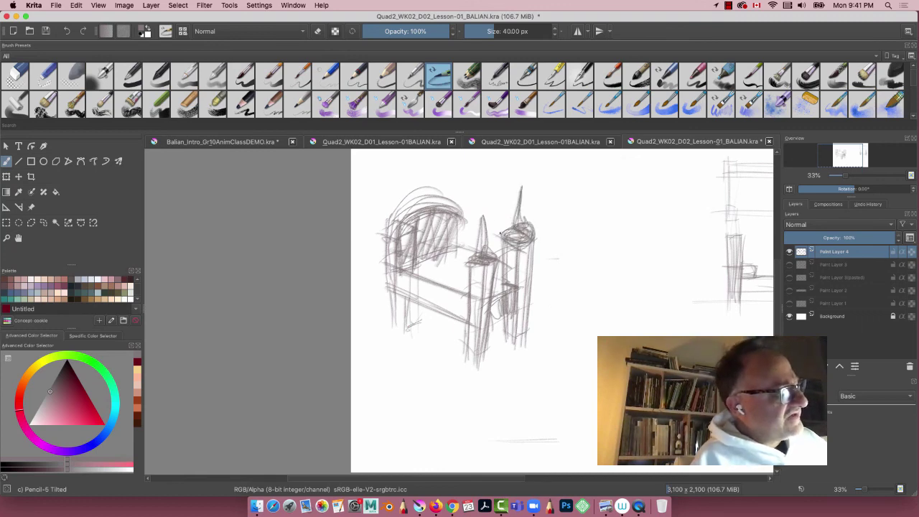
left_click_drag(526, 181, 521, 226)
left_click_drag(480, 188, 488, 253)
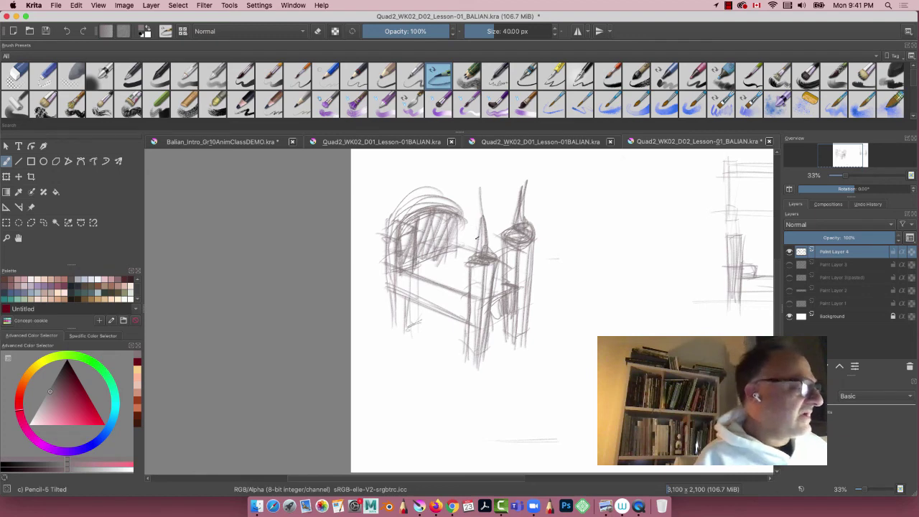
left_click_drag(479, 201, 486, 248)
Reinforce the bed's side rail, foot post and lower headboard lines, and hatch the footboard panel between the posts.
mouse_move(404, 273)
left_mouse_down()
mouse_move(473, 302)
mouse_move(465, 356)
left_mouse_up()
left_click_drag(486, 262, 480, 357)
mouse_move(515, 292)
left_mouse_down()
mouse_move(507, 319)
mouse_move(494, 320)
left_mouse_up()
left_click_drag(509, 238, 504, 280)
mouse_move(522, 247)
left_mouse_down()
mouse_move(518, 286)
mouse_move(410, 272)
mouse_move(371, 278)
left_mouse_up()
left_click_drag(395, 267, 377, 273)
left_click_drag(439, 253, 418, 261)
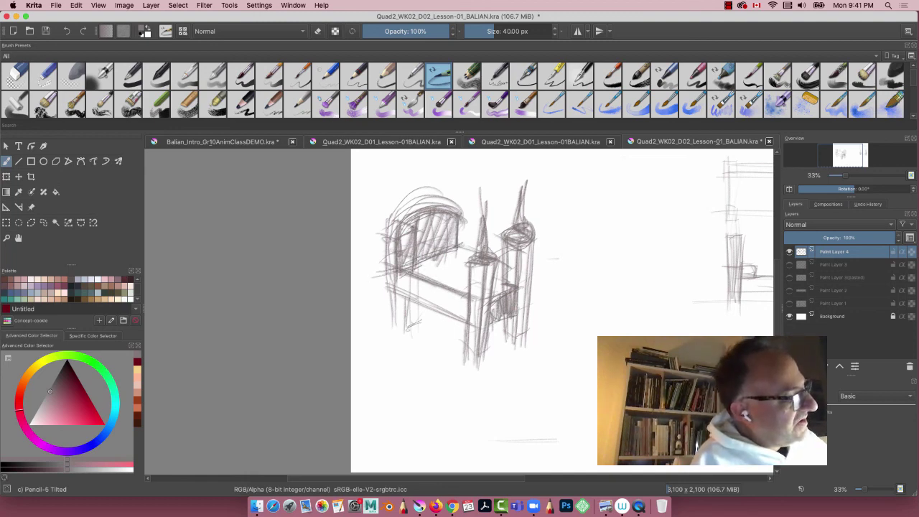
Strengthen the headboard arch and darken the near headboard post down to its foot with repeated vertical strokes.
left_click_drag(441, 210, 416, 218)
mouse_move(456, 202)
left_mouse_down()
mouse_move(416, 210)
mouse_move(382, 234)
mouse_move(388, 261)
left_mouse_up()
left_click_drag(393, 230, 389, 317)
left_click_drag(404, 271, 397, 318)
left_click_drag(402, 273, 395, 326)
mouse_move(395, 256)
left_mouse_down()
mouse_move(384, 327)
mouse_move(384, 319)
left_mouse_up()
left_click_drag(403, 273, 398, 328)
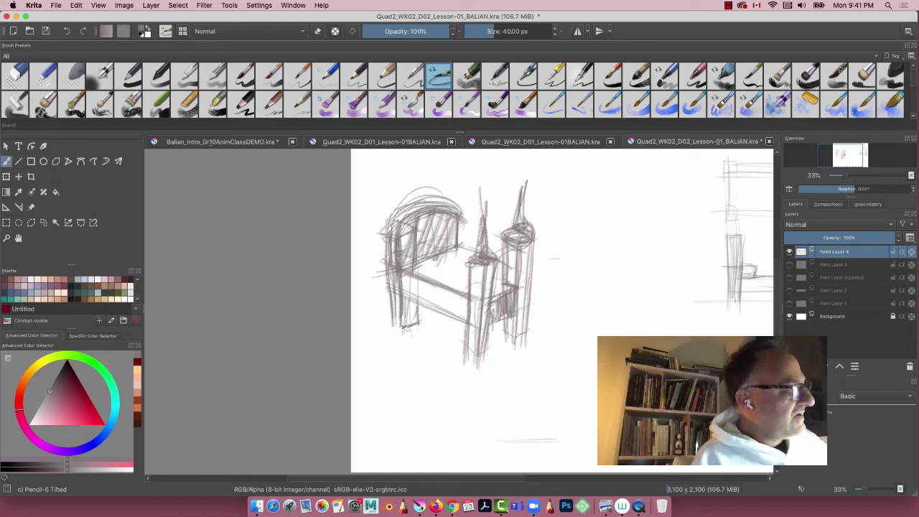
left_click_drag(393, 238, 403, 326)
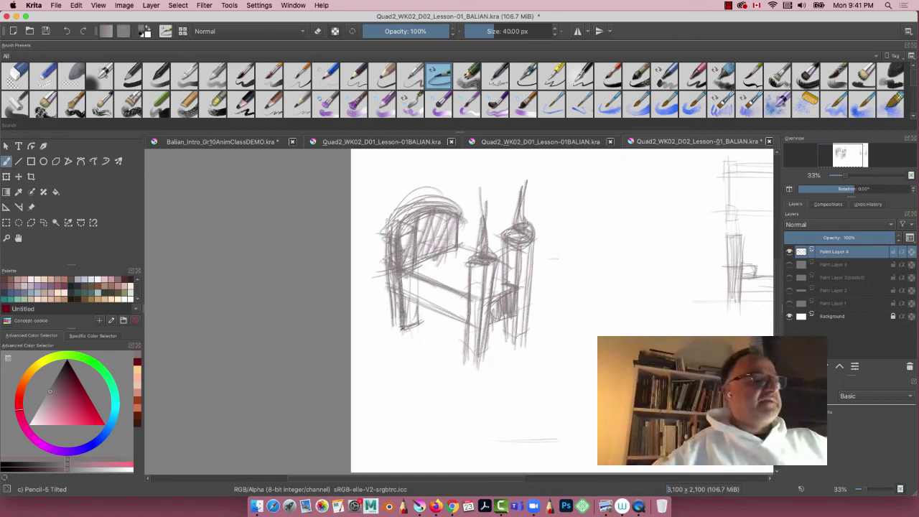
Shade the near headboard post and both footboard posts in the current grey-brown with the Charcoal Rock Soft brush.
left_click(890, 70)
left_click_drag(387, 240, 394, 323)
left_click_drag(403, 273, 395, 319)
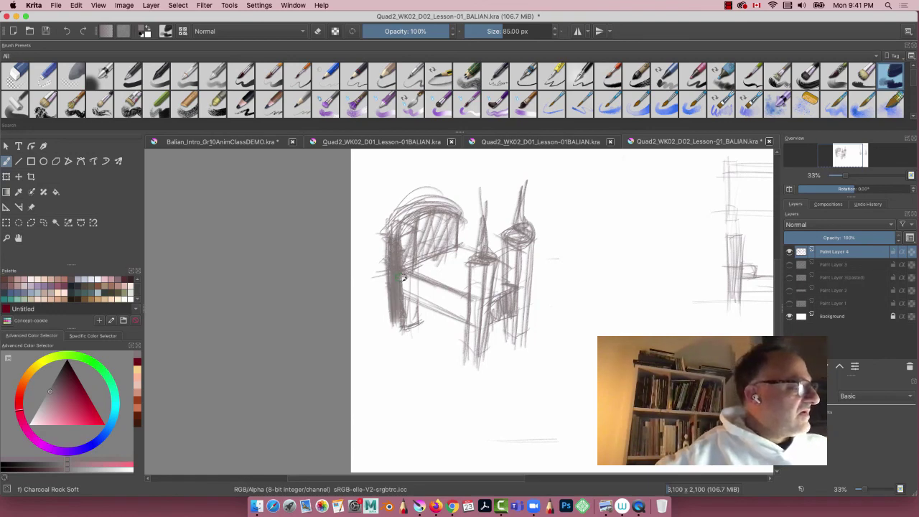
left_click_drag(480, 266, 471, 354)
left_click_drag(524, 246, 523, 327)
Paint a lighter dusty mauve over the lit sides of the headboard and footboard posts.
left_click(49, 406)
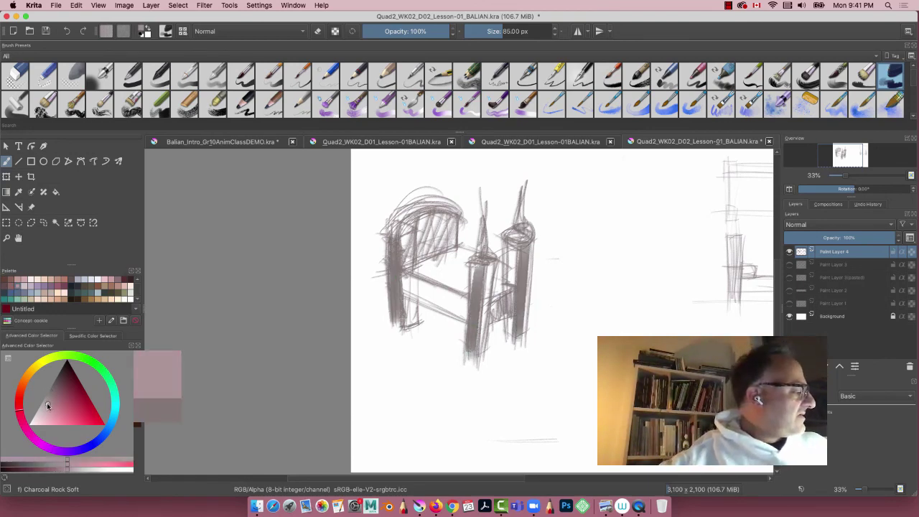
left_click_drag(513, 243, 509, 280)
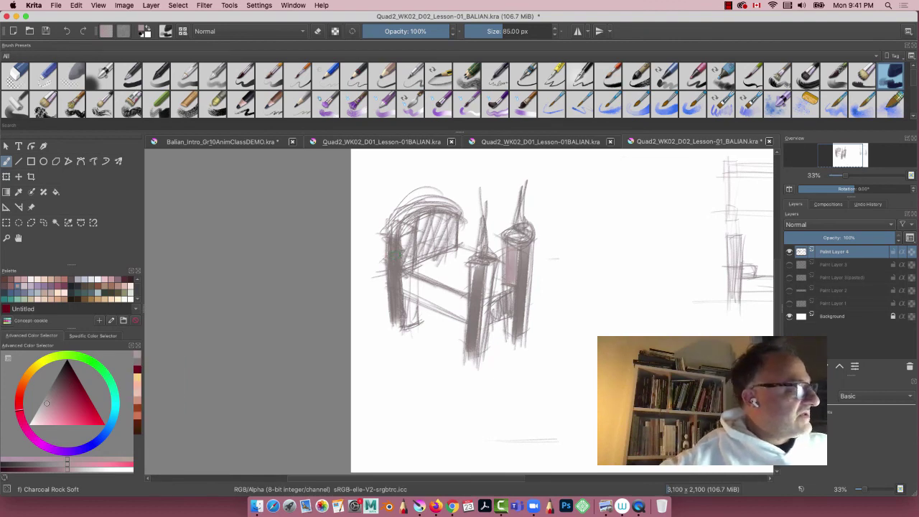
left_click_drag(397, 311, 392, 241)
left_click_drag(478, 266, 477, 343)
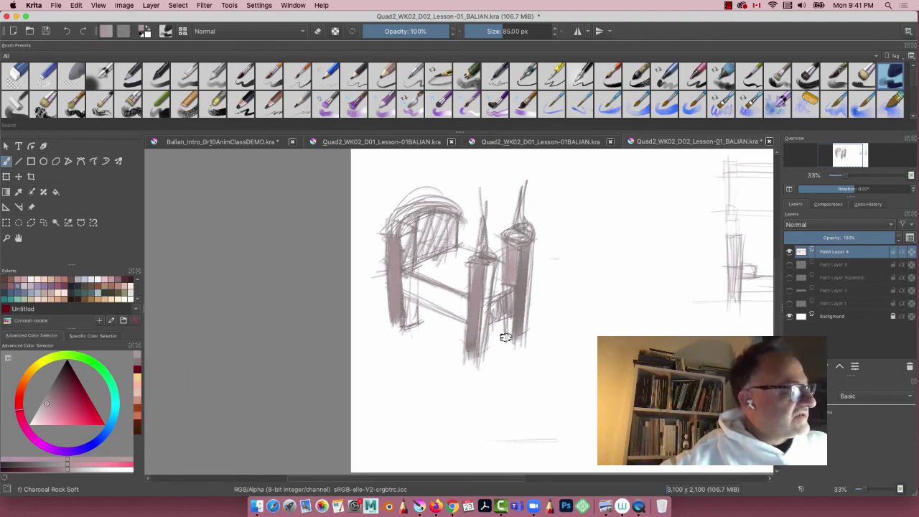
Darken the shadow sides and feet of the two footboard posts with a deep mauve.
left_click(502, 337, "ctrl")
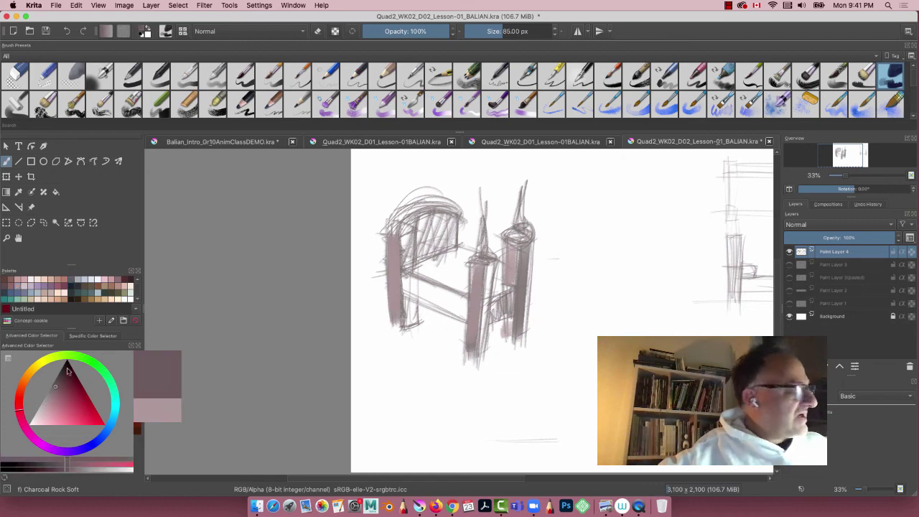
mouse_move(509, 325)
left_mouse_down()
mouse_move(507, 344)
mouse_move(482, 357)
left_mouse_up()
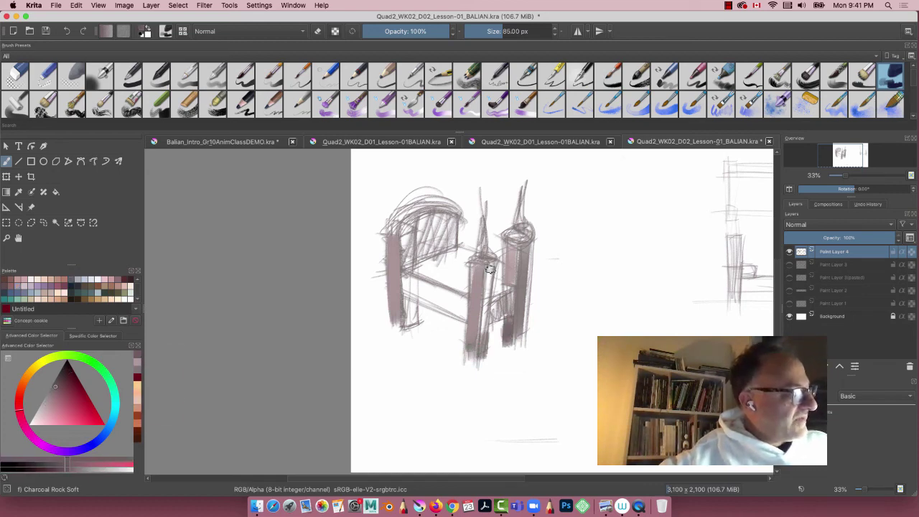
left_click_drag(491, 269, 472, 365)
left_click_drag(527, 248, 514, 365)
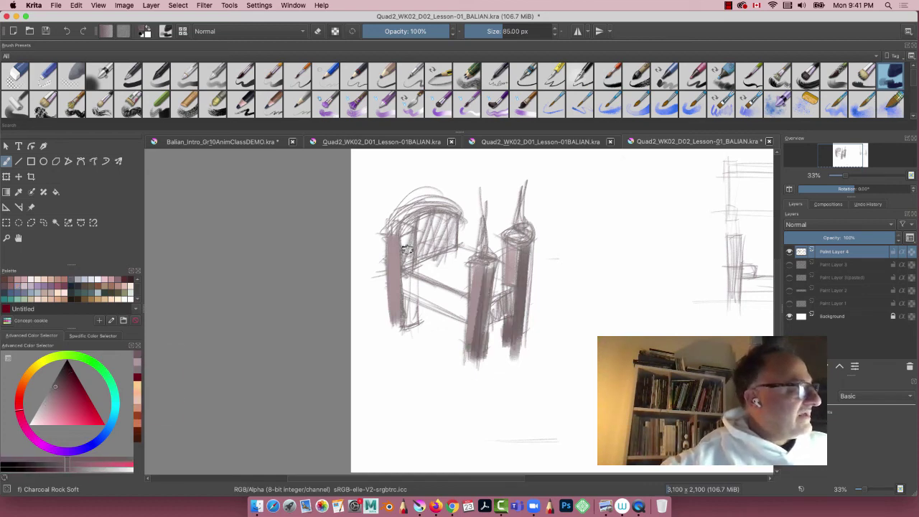
Fill the headboard panel with dusty pink and blend a paler pink over its upper part.
left_click(48, 407)
mouse_move(434, 232)
left_mouse_down()
mouse_move(445, 224)
mouse_move(439, 244)
mouse_move(420, 244)
mouse_move(445, 241)
mouse_move(424, 217)
mouse_move(396, 250)
left_mouse_up()
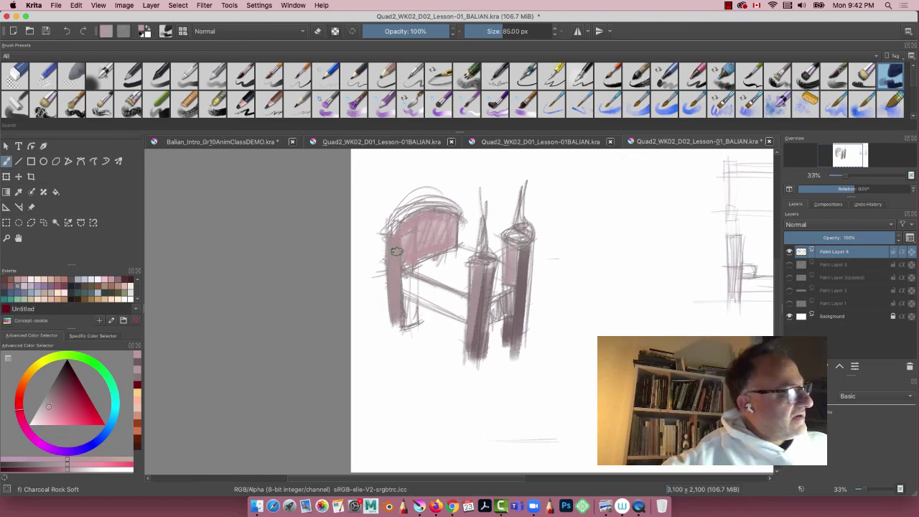
left_click(37, 412)
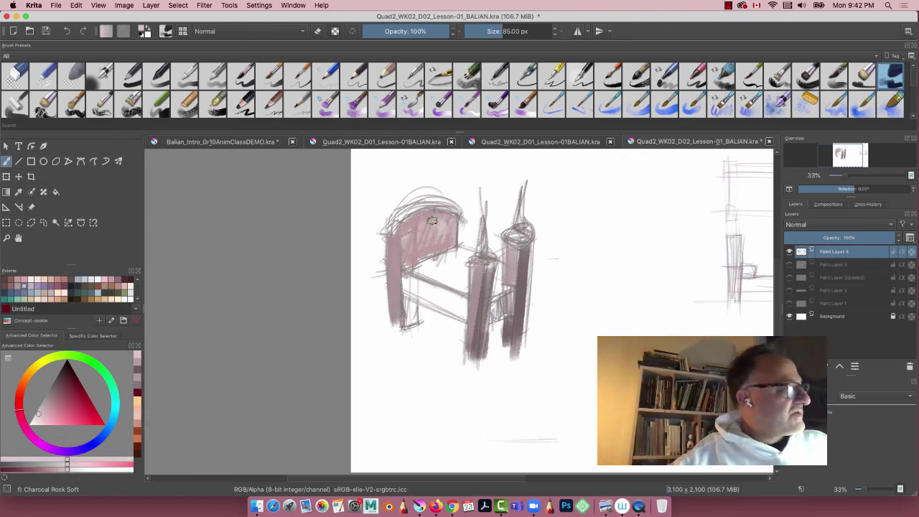
mouse_move(435, 219)
left_mouse_down()
mouse_move(451, 219)
mouse_move(416, 217)
mouse_move(422, 230)
mouse_move(452, 212)
mouse_move(393, 222)
mouse_move(384, 237)
left_mouse_up()
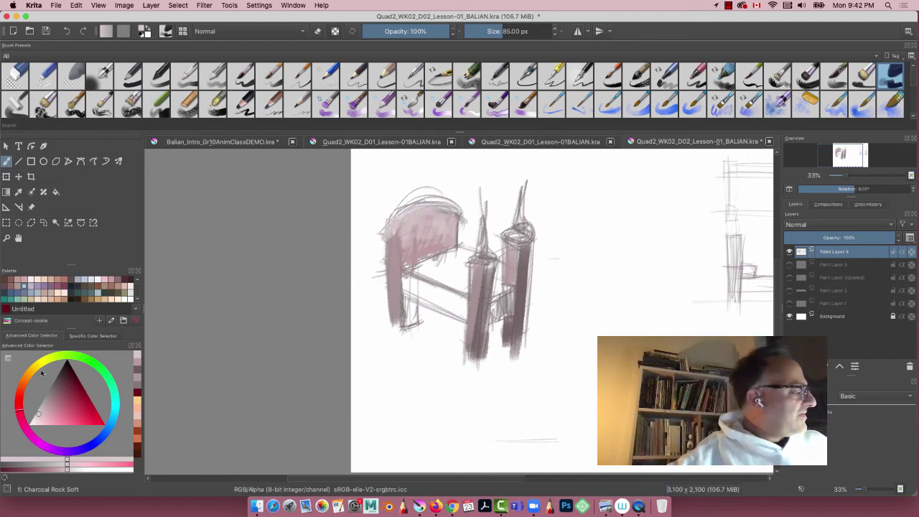
Paint the mattress top, side rail and footboard area in a sandy tan.
left_click(30, 373)
left_click(56, 404)
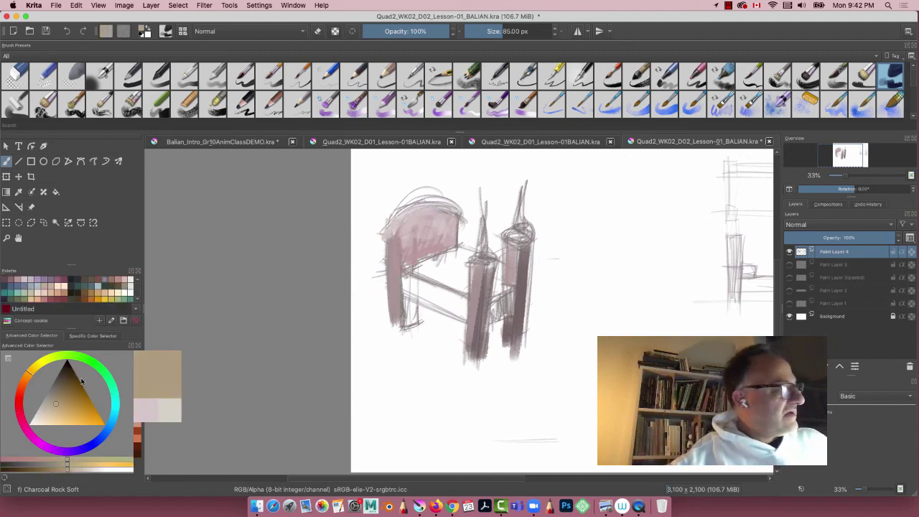
mouse_move(450, 294)
left_mouse_down()
mouse_move(406, 277)
mouse_move(460, 316)
mouse_move(496, 294)
mouse_move(509, 298)
mouse_move(497, 267)
mouse_move(459, 259)
mouse_move(466, 255)
mouse_move(418, 270)
mouse_move(468, 281)
mouse_move(415, 275)
mouse_move(427, 268)
mouse_move(416, 263)
left_mouse_up()
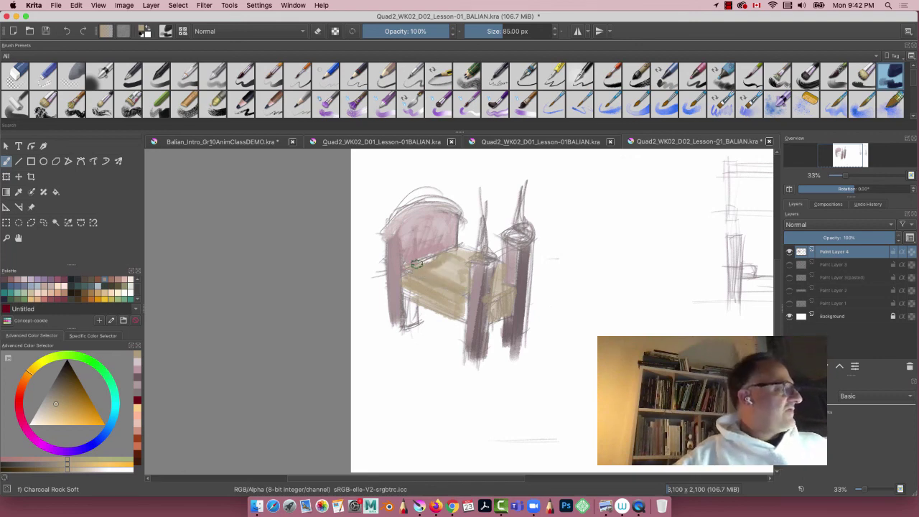
Sketch a flat rectangular pillow with pointed corners beside the bed in dark brown with the Pencil-5 Tilted brush.
left_click(439, 75)
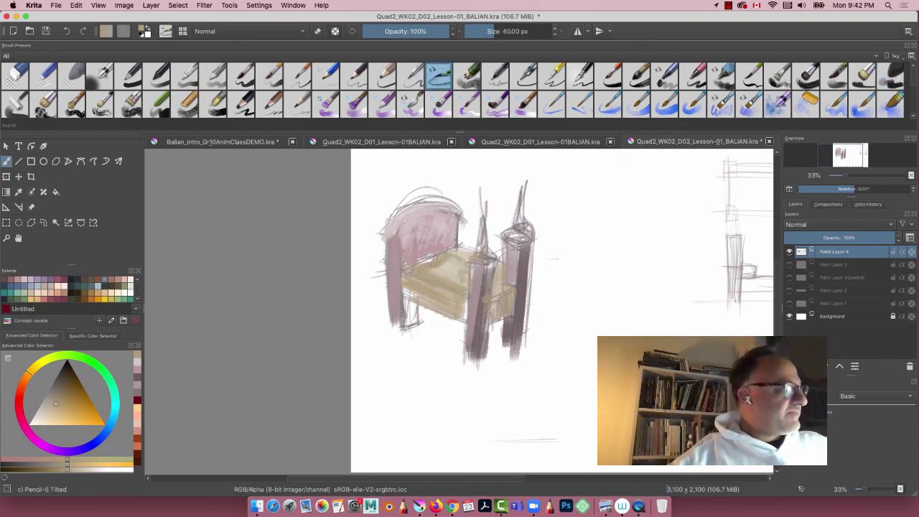
left_click(69, 378)
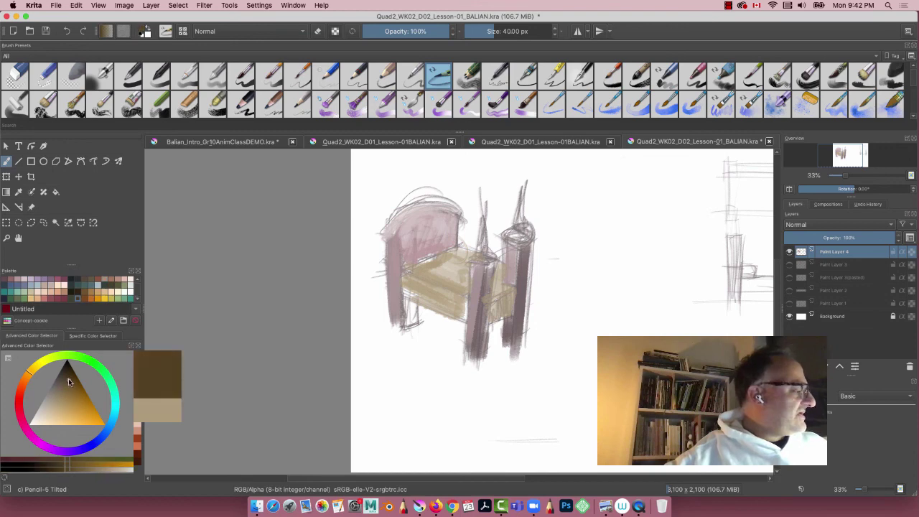
mouse_move(676, 191)
left_mouse_down()
mouse_move(641, 181)
mouse_move(597, 209)
mouse_move(675, 219)
mouse_move(596, 184)
mouse_move(671, 180)
mouse_move(687, 189)
left_mouse_up()
mouse_move(595, 188)
left_mouse_down()
mouse_move(592, 237)
mouse_move(688, 227)
left_mouse_up()
Sketch a cylindrical bolster pillow with a round end below the rectangular one, plus curved lines for a third pillow beneath it.
mouse_move(650, 262)
left_mouse_down()
mouse_move(676, 303)
mouse_move(602, 271)
left_mouse_up()
left_click_drag(675, 309, 589, 328)
mouse_move(599, 288)
left_mouse_down()
mouse_move(578, 320)
mouse_move(593, 306)
mouse_move(590, 332)
left_mouse_up()
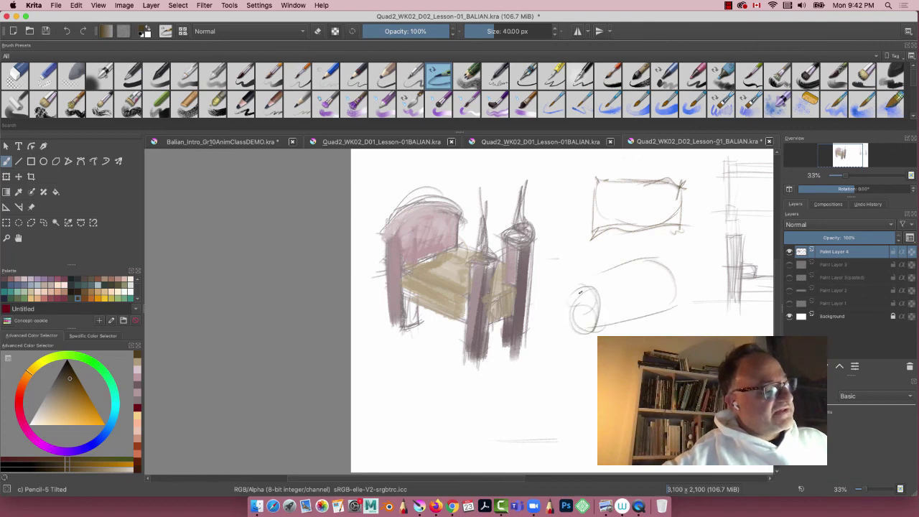
mouse_move(658, 261)
left_mouse_down()
mouse_move(583, 277)
mouse_move(677, 325)
mouse_move(591, 333)
left_mouse_up()
mouse_move(596, 282)
left_mouse_down()
mouse_move(583, 336)
mouse_move(663, 308)
left_mouse_up()
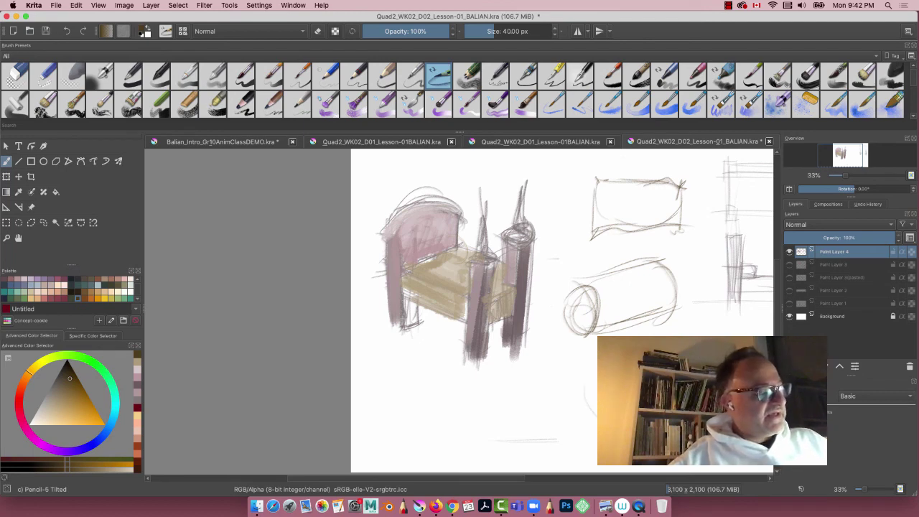
left_click_drag(588, 361, 597, 405)
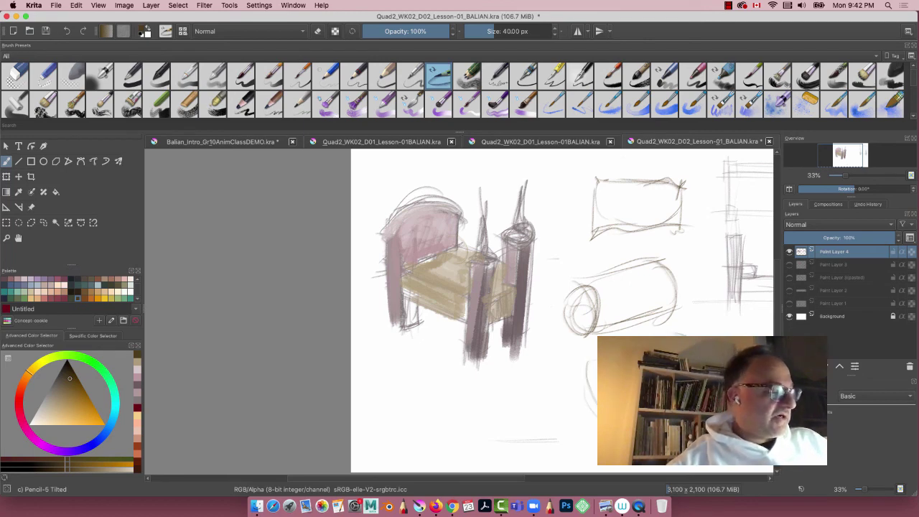
left_click_drag(592, 366, 597, 422)
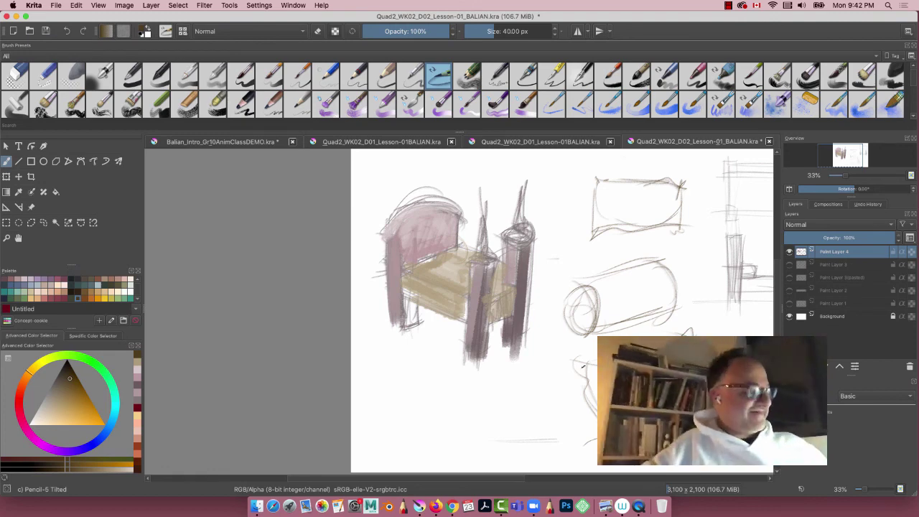
Add a new paint layer above Paint Layer 4.
key("plus")
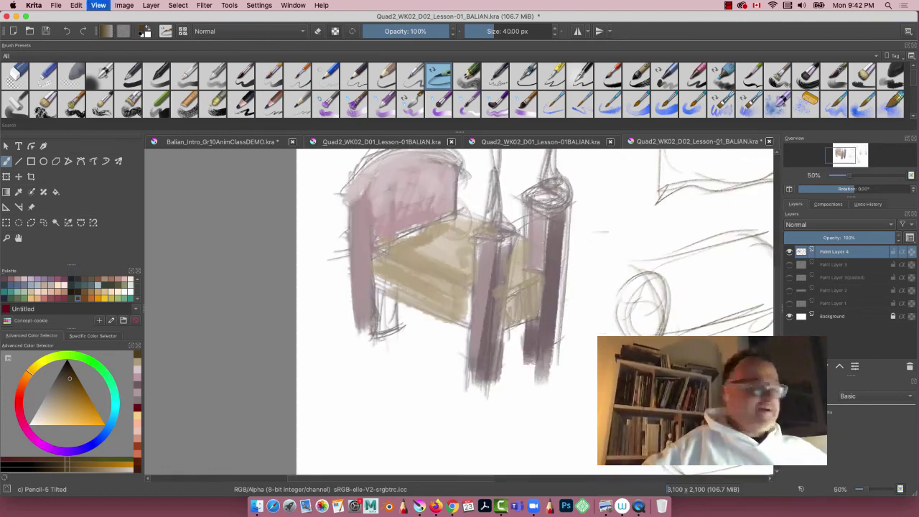
left_click_drag(359, 333, 354, 356)
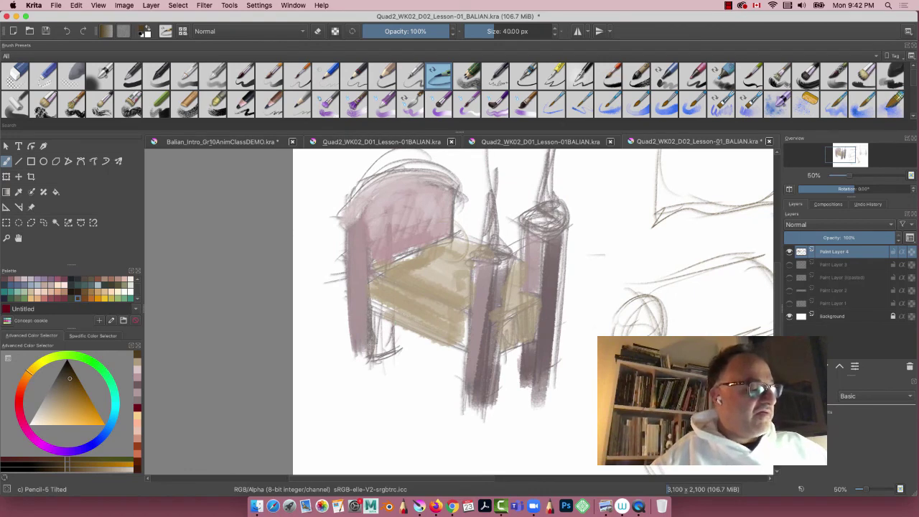
key("Insert")
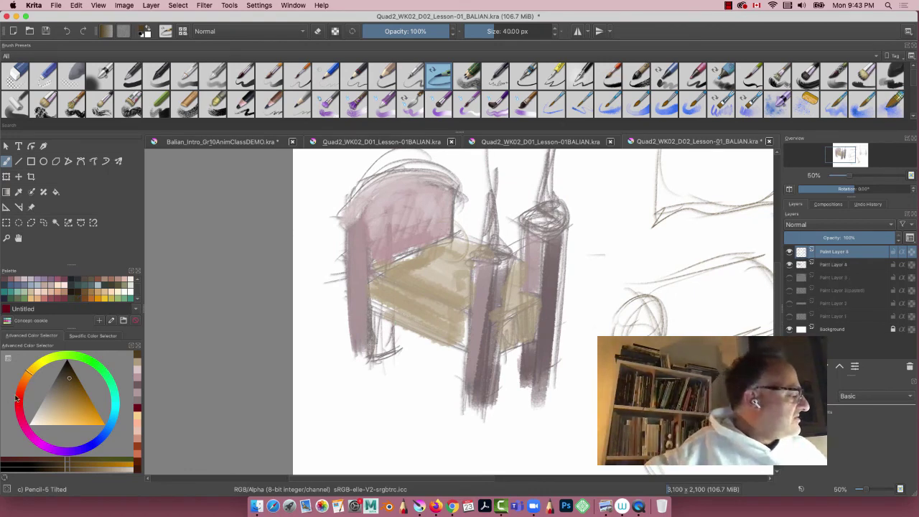
Outline a plump pillow with corner details in reddish brown at the head of the bed, leaning against the headboard.
left_click(26, 390)
left_click(77, 394)
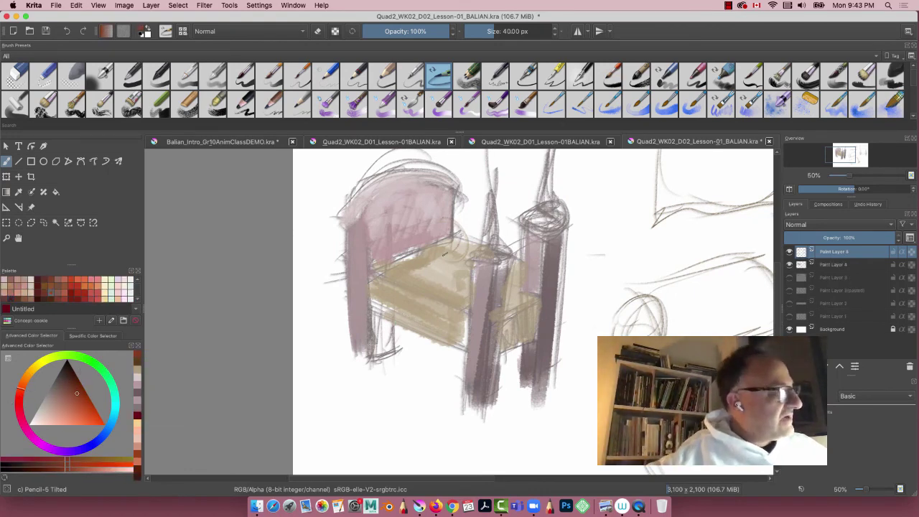
mouse_move(458, 222)
left_mouse_down()
mouse_move(461, 257)
mouse_move(445, 218)
mouse_move(391, 237)
left_mouse_up()
left_click_drag(461, 254, 392, 270)
mouse_move(390, 238)
left_mouse_down()
mouse_move(403, 273)
mouse_move(387, 242)
mouse_move(451, 214)
mouse_move(459, 248)
left_mouse_up()
mouse_move(450, 215)
left_mouse_down()
mouse_move(464, 258)
mouse_move(400, 271)
left_mouse_up()
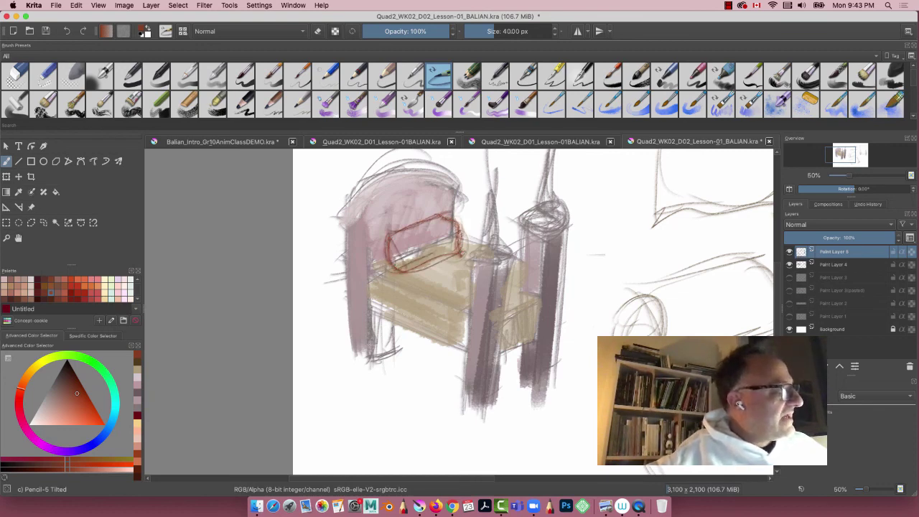
left_click_drag(392, 234, 407, 282)
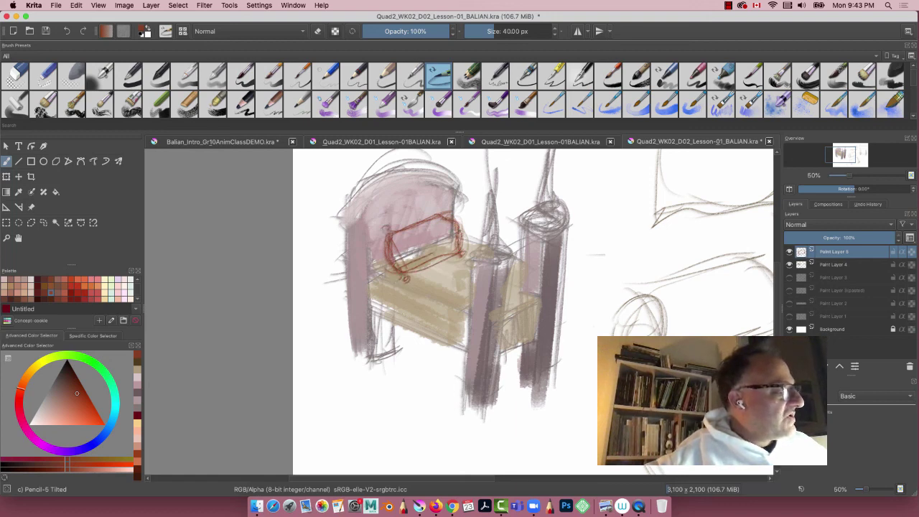
mouse_move(454, 240)
left_mouse_down()
mouse_move(455, 255)
mouse_move(409, 268)
left_mouse_up()
Fill the bed's pillow with salmon orange using the Charcoal Rock Soft brush and shade its lower corner in dark grey-brown.
left_click(49, 401)
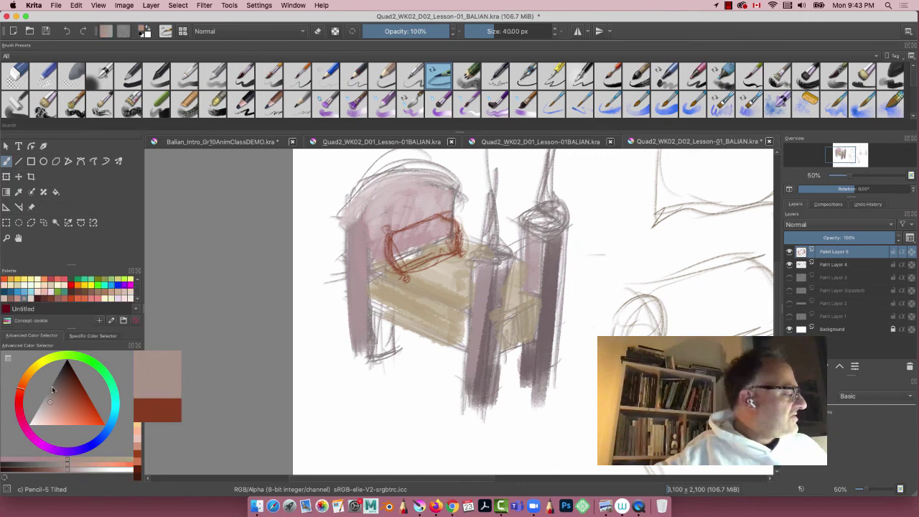
left_click(891, 76)
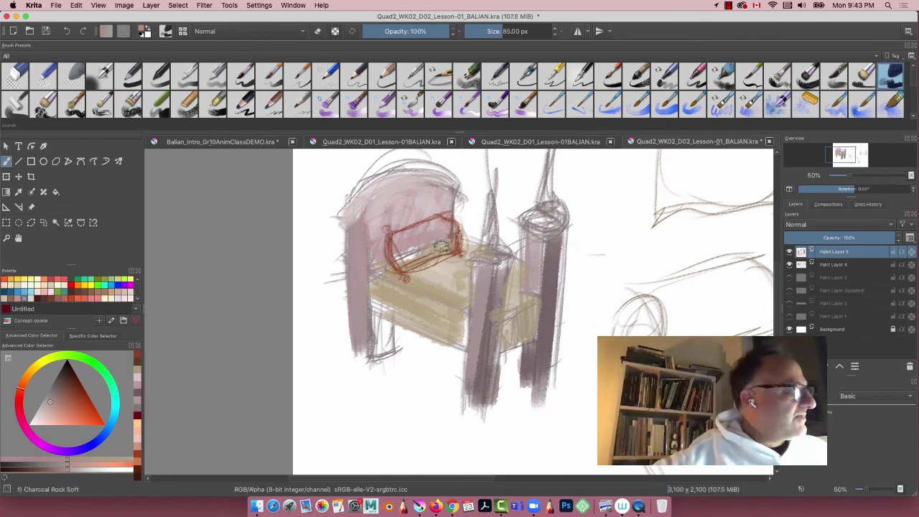
left_click(71, 421)
mouse_move(450, 247)
left_mouse_down()
mouse_move(426, 230)
mouse_move(441, 235)
mouse_move(433, 255)
mouse_move(426, 232)
mouse_move(406, 255)
mouse_move(398, 242)
mouse_move(420, 226)
mouse_move(401, 258)
mouse_move(433, 257)
mouse_move(398, 240)
mouse_move(401, 255)
mouse_move(440, 221)
mouse_move(400, 239)
mouse_move(450, 233)
mouse_move(436, 237)
mouse_move(440, 227)
mouse_move(445, 241)
mouse_move(428, 237)
mouse_move(419, 253)
mouse_move(420, 230)
mouse_move(408, 263)
mouse_move(404, 234)
mouse_move(397, 252)
mouse_move(449, 245)
mouse_move(433, 262)
mouse_move(404, 264)
left_mouse_up()
left_click(56, 420)
left_click(58, 382)
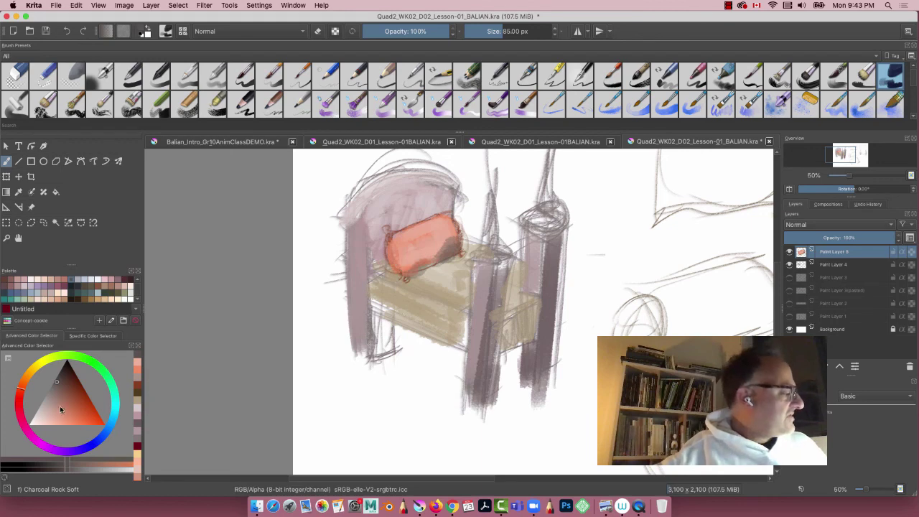
Soften the dark shading on the pillow's lower corner with a muted reddish tone at 60% brush opacity.
left_click(411, 32)
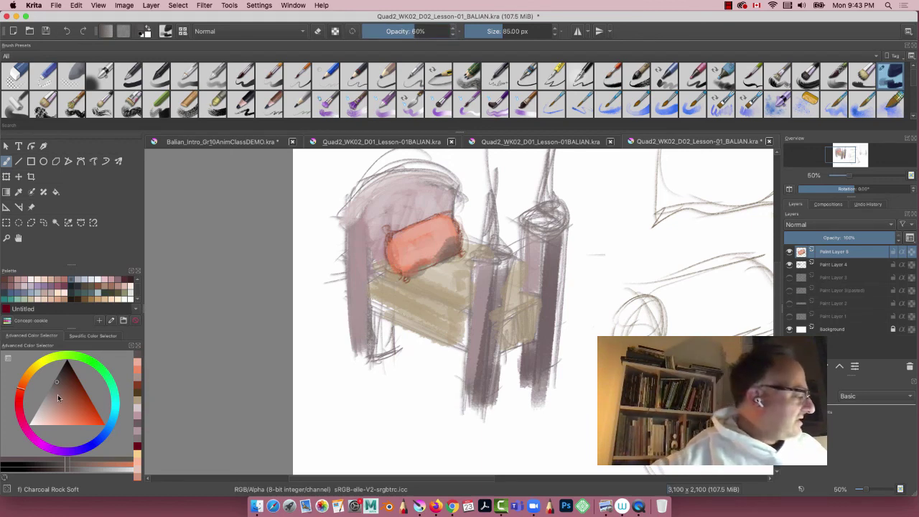
left_click(68, 392)
mouse_move(453, 249)
left_mouse_down()
mouse_move(407, 251)
mouse_move(445, 252)
mouse_move(394, 249)
left_mouse_up()
left_click(61, 416)
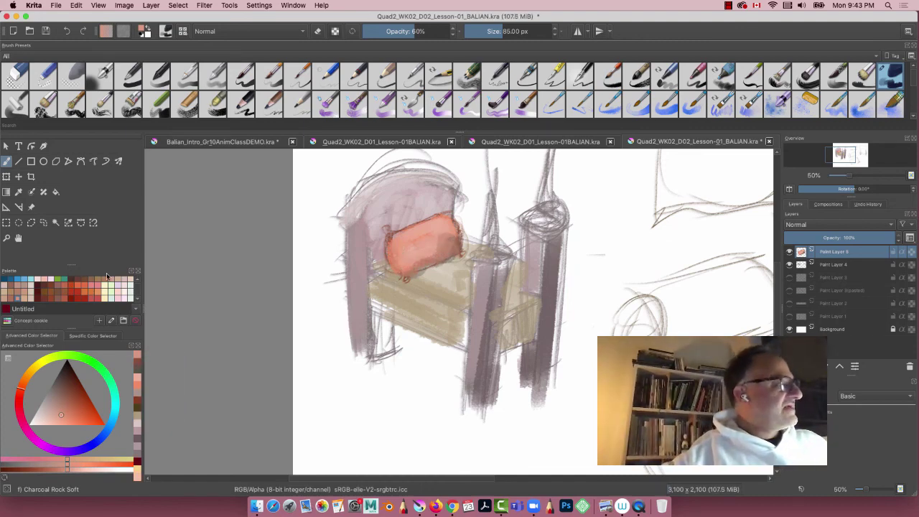
Draw orange-red and dark red lines along the bed's side rail edges with the Pencil-5 Tilted brush.
left_click(439, 76)
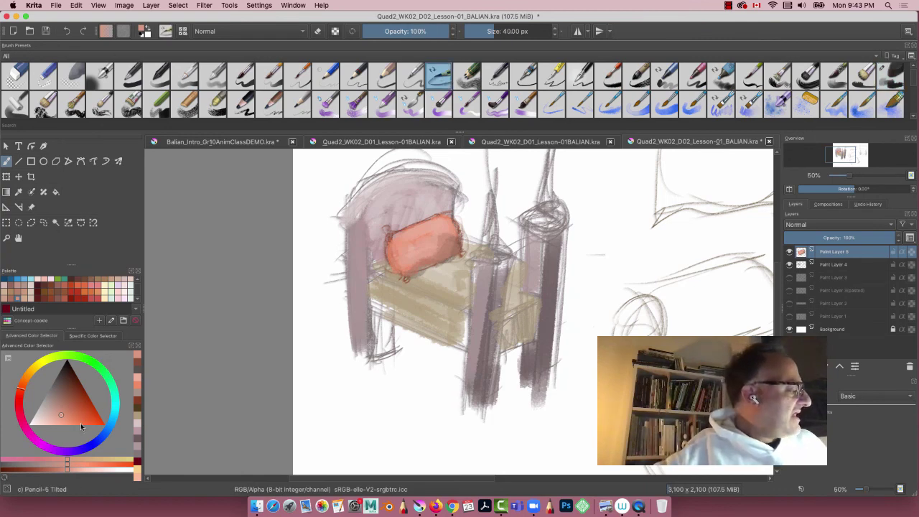
left_click_drag(81, 427, 89, 424)
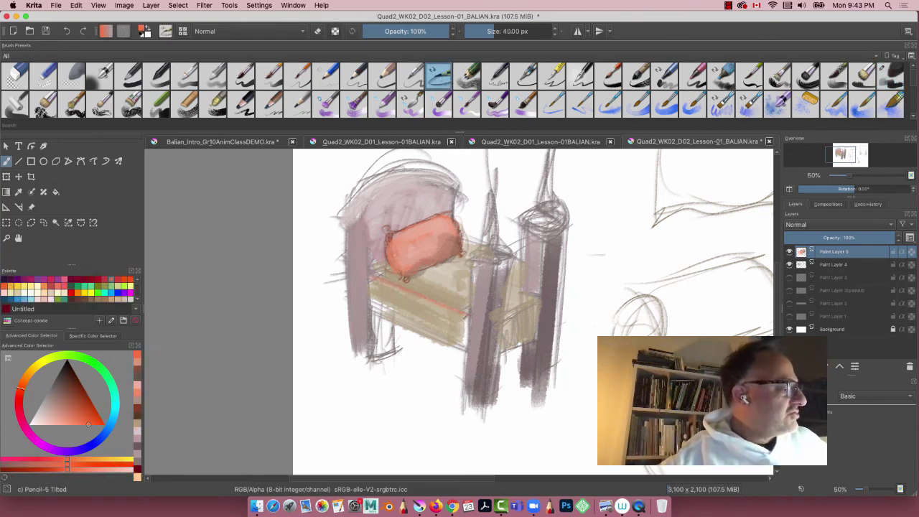
left_click(87, 395)
mouse_move(472, 315)
left_mouse_down()
mouse_move(355, 270)
mouse_move(461, 314)
left_mouse_up()
left_click_drag(476, 352, 358, 302)
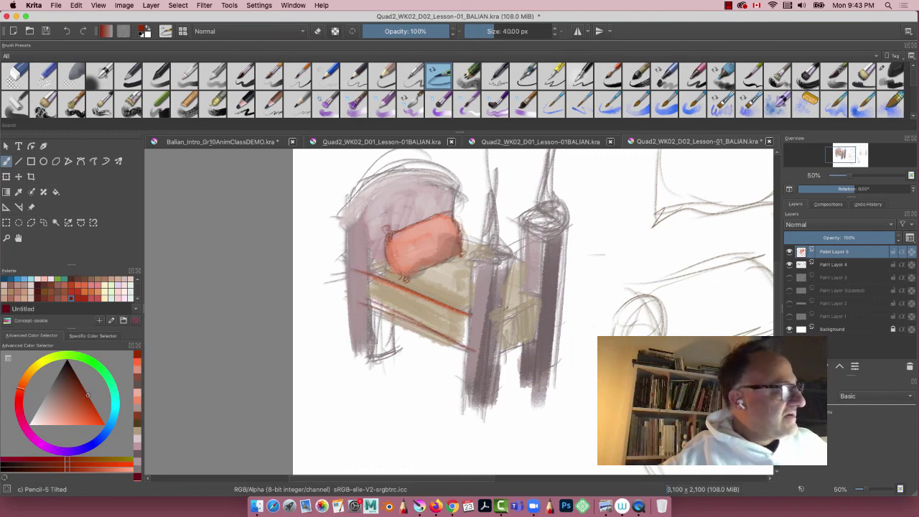
Outline the footboard panel between the two front posts in dark red, with a curved upper edge.
mouse_move(518, 307)
left_mouse_down()
mouse_move(545, 299)
mouse_move(543, 288)
mouse_move(537, 341)
mouse_move(501, 357)
left_mouse_up()
left_click_drag(502, 356, 539, 340)
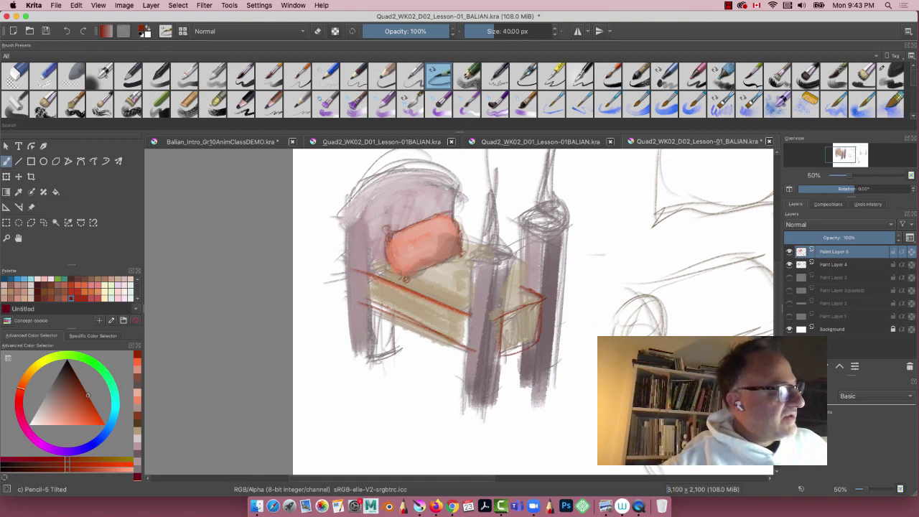
mouse_move(545, 280)
left_mouse_down()
mouse_move(507, 291)
mouse_move(543, 274)
mouse_move(503, 333)
left_mouse_up()
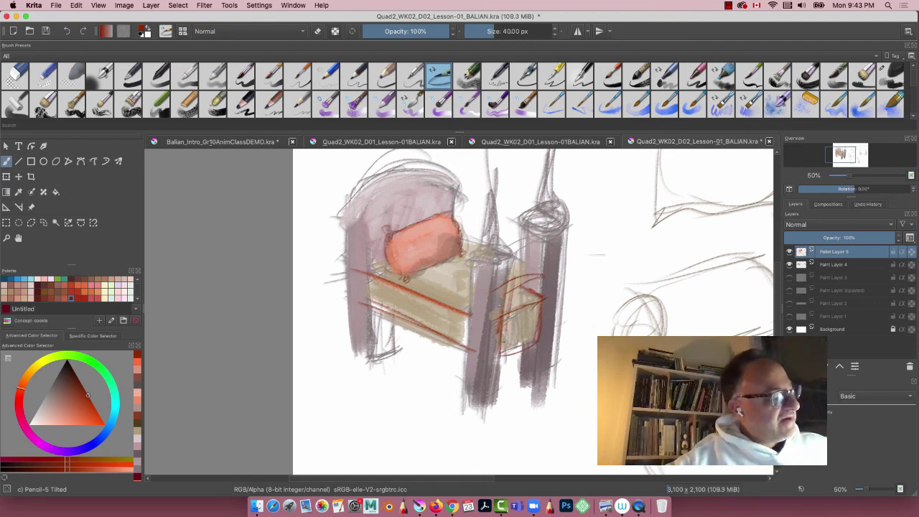
Hatch the footboard panel with vertical dark red strokes and darken its upper and lower edges.
mouse_move(512, 283)
left_mouse_down()
mouse_move(504, 355)
mouse_move(523, 336)
left_mouse_up()
left_click_drag(543, 283, 534, 343)
left_click_drag(518, 300, 513, 324)
left_click_drag(491, 352, 527, 343)
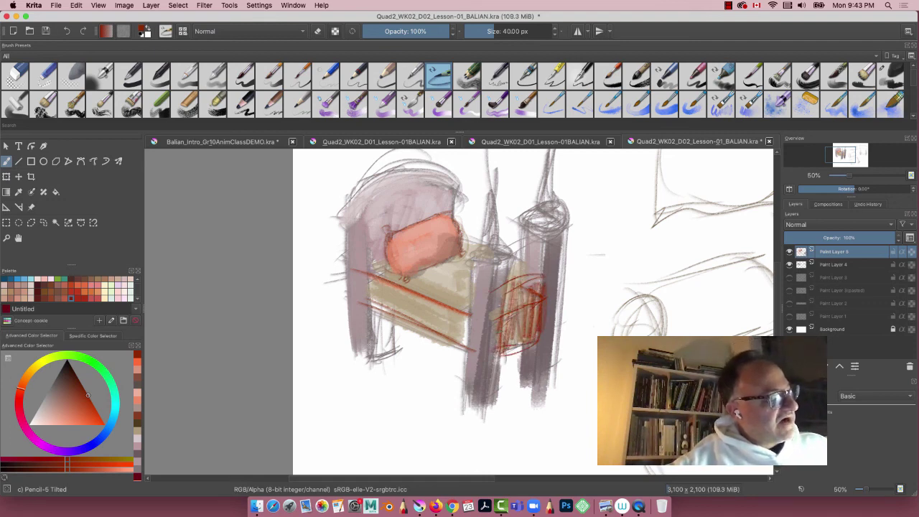
mouse_move(501, 291)
left_mouse_down()
mouse_move(540, 280)
mouse_move(512, 279)
mouse_move(539, 271)
mouse_move(507, 285)
mouse_move(497, 353)
left_mouse_up()
left_click_drag(512, 262, 496, 388)
left_click_drag(504, 355, 546, 345)
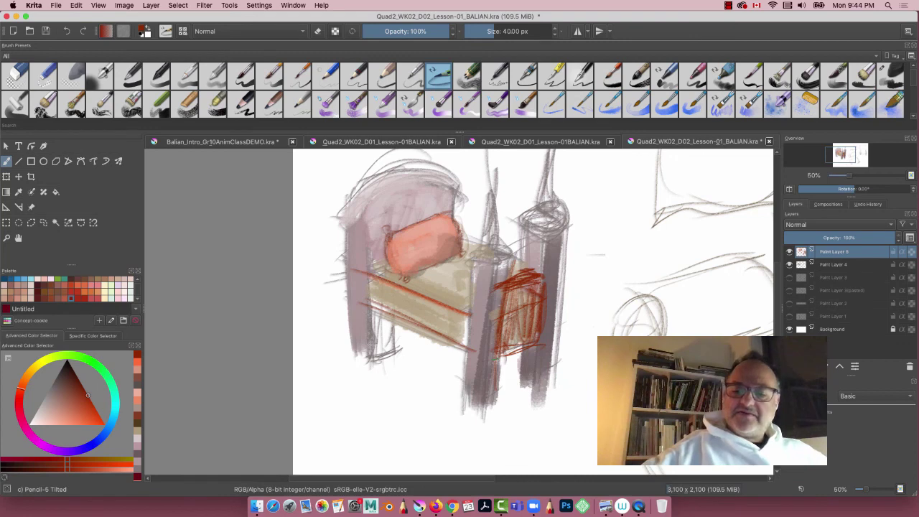
Sketch a pillow in light red lines on the front-view drawing of the bed, between its posts.
key("minus")
key("minus")
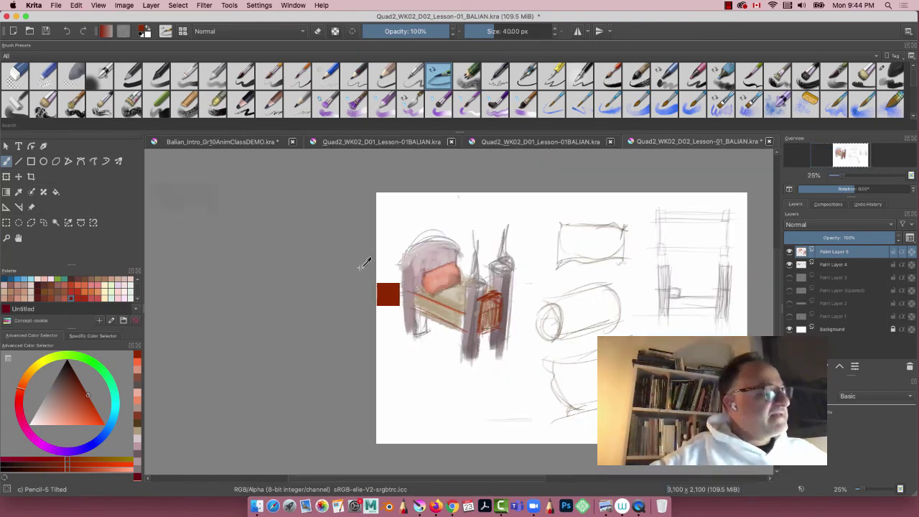
left_click_drag(400, 344, 316, 305)
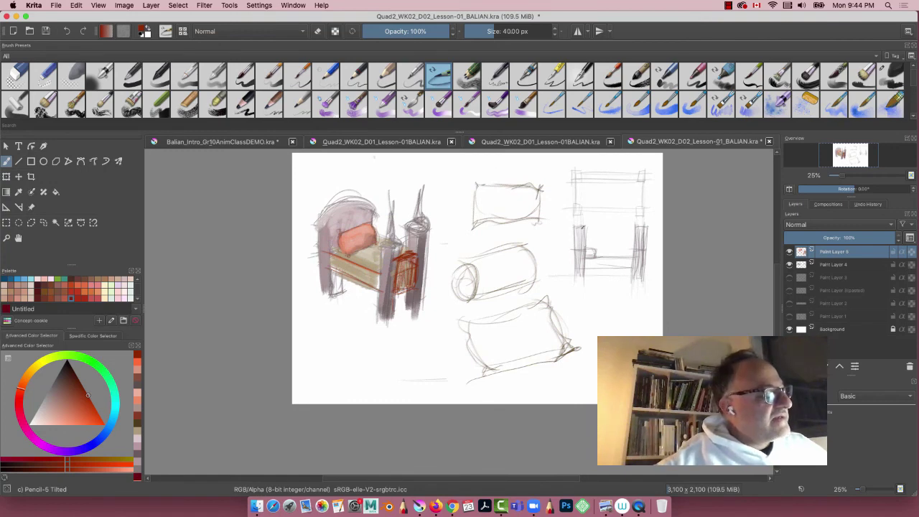
left_click_drag(631, 231, 599, 240)
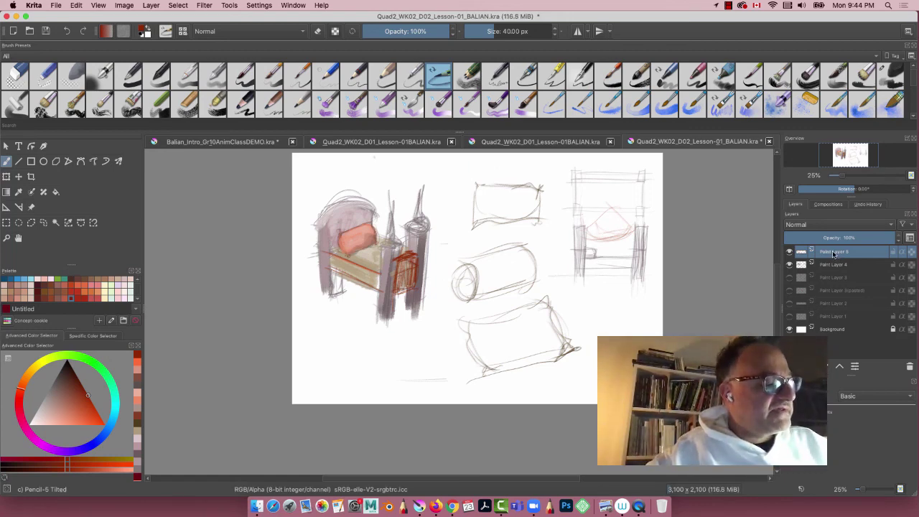
Rename the top paint layer as Bed, compare it shown and hidden, and merge it down into Paint Layer 4.
double_click(834, 252)
type("Sofa")
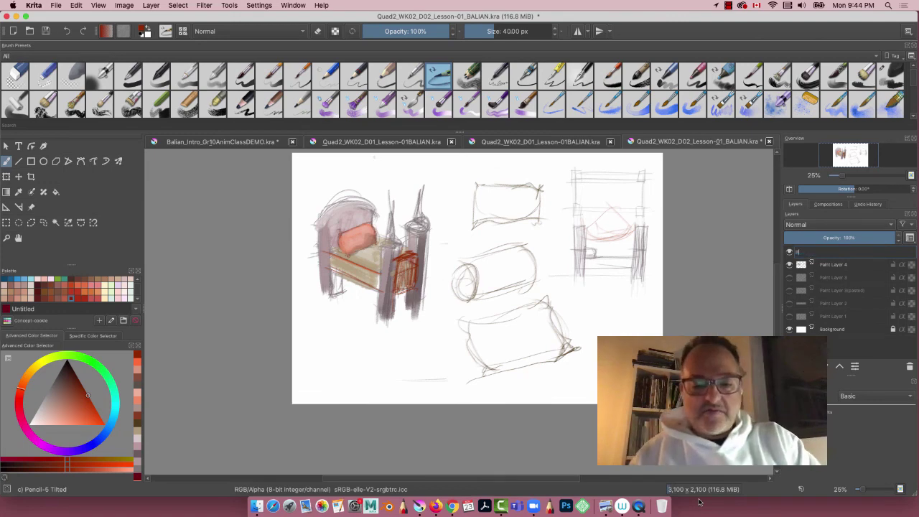
key("Return")
left_click(789, 251)
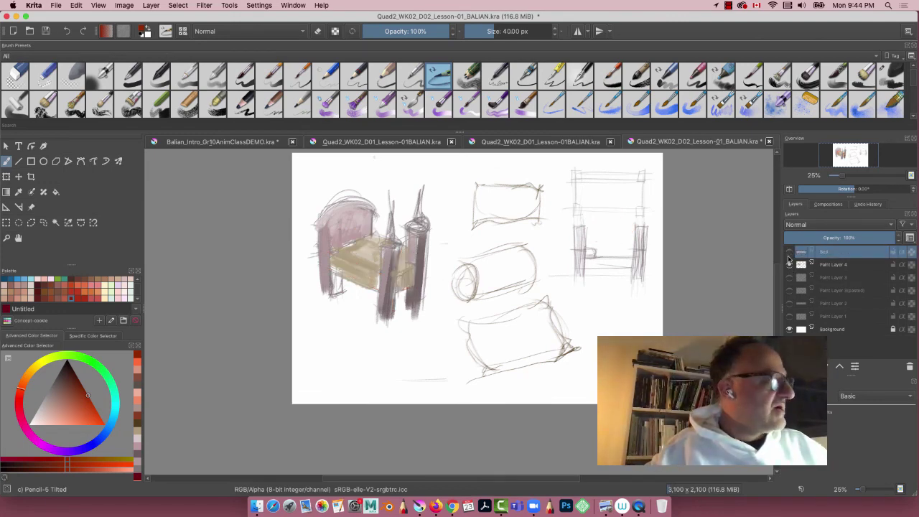
left_click(790, 252)
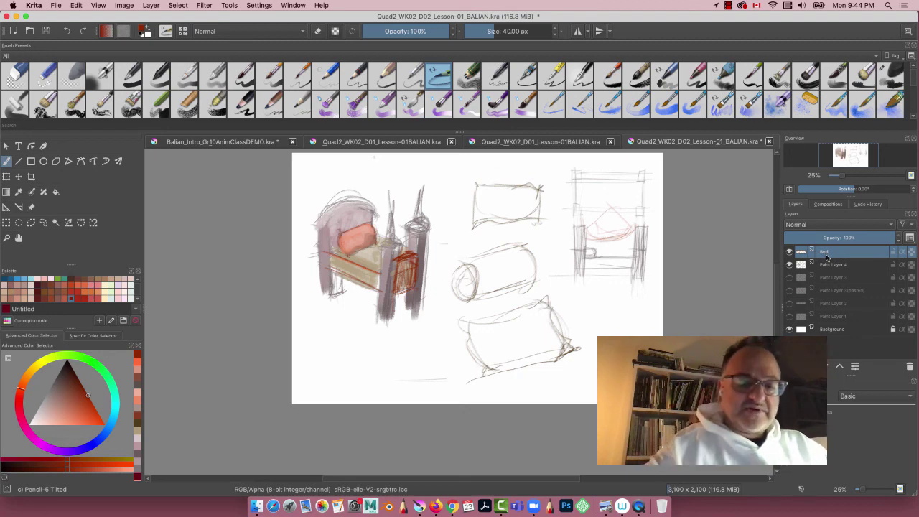
key("ctrl+e")
Hide Paint Layer 4 and show Paint Layer 3 and Paint Layer 3(pasted) with the bench sketches.
left_click(789, 252)
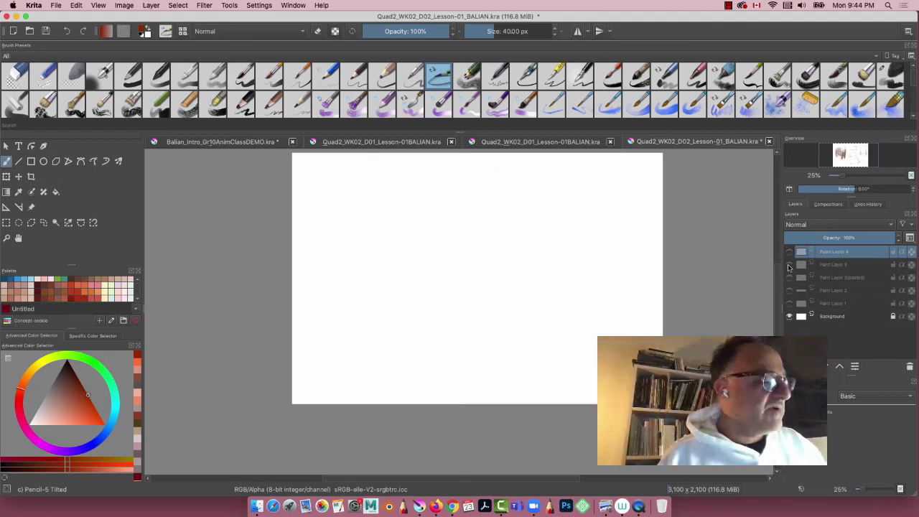
left_click(790, 265)
left_click(789, 277)
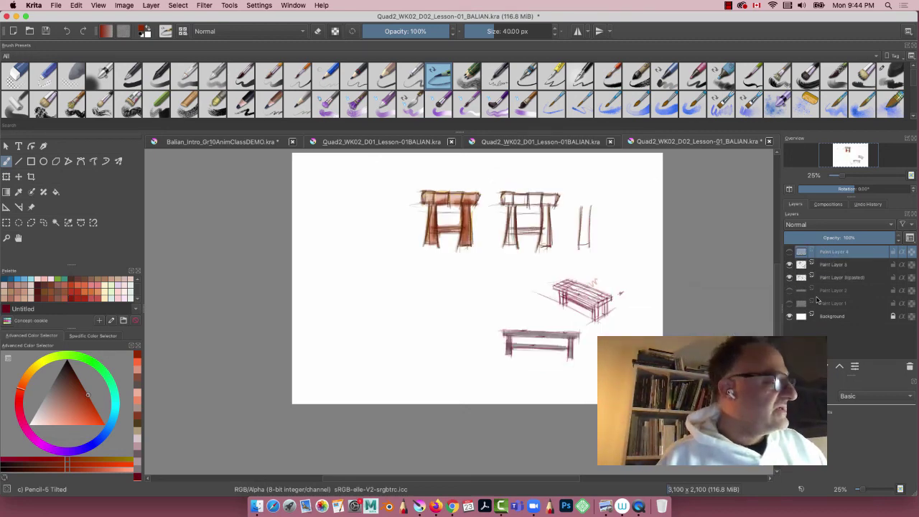
left_click(789, 264)
left_click(789, 265)
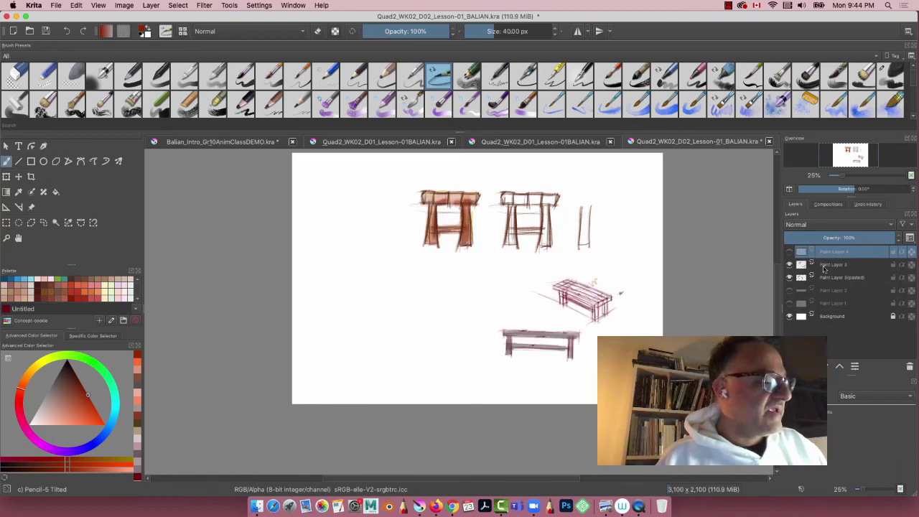
left_click(827, 267)
left_click(828, 280)
Show Paint Layer 2 and merge Paint Layer 3 and Paint Layer 3(pasted) down into it.
left_click(789, 290)
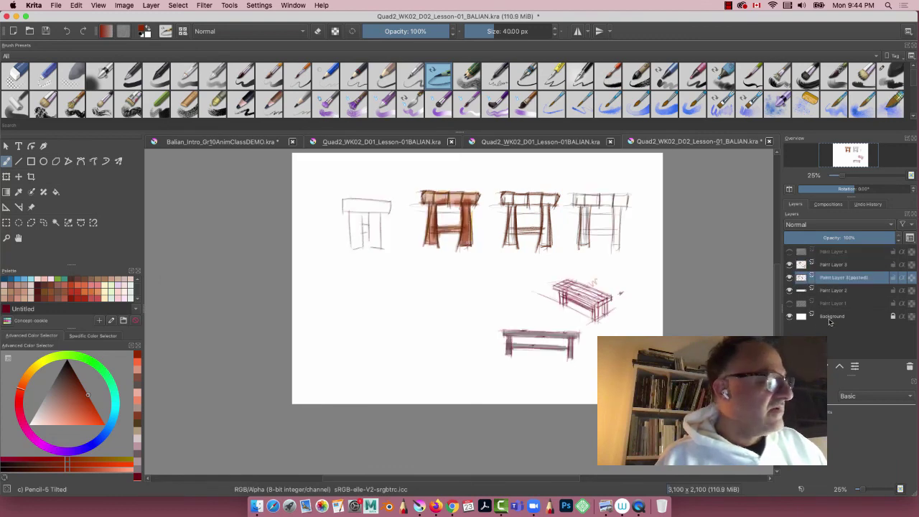
left_click(790, 291)
left_click(789, 265)
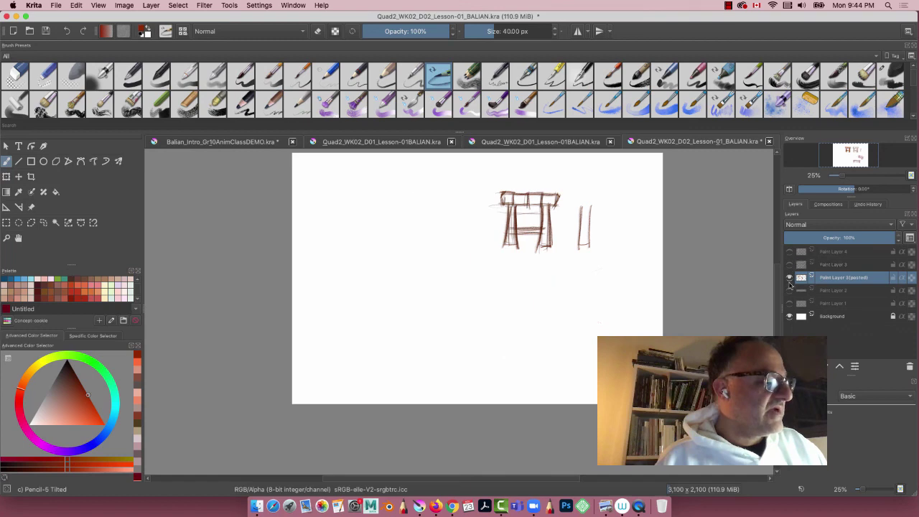
left_click(789, 291)
left_click(790, 264)
left_click(826, 264)
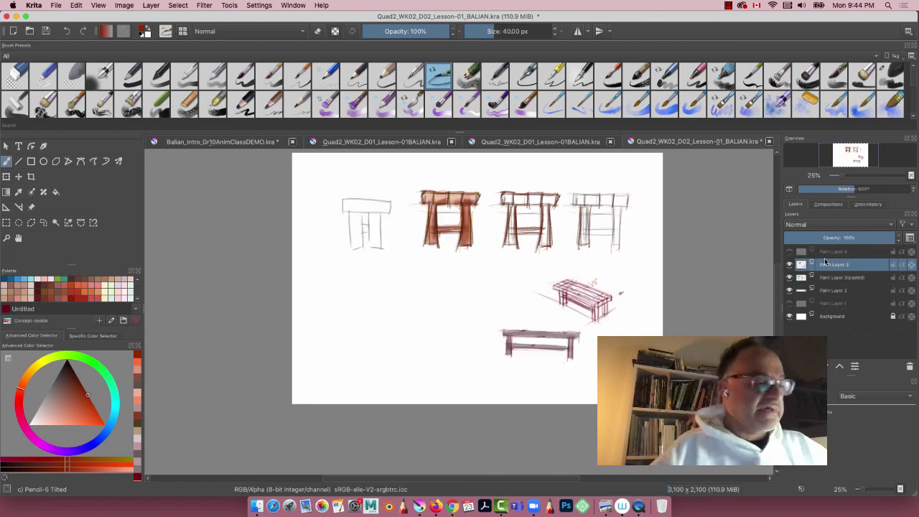
key("ctrl+e")
key("ctrl+e")
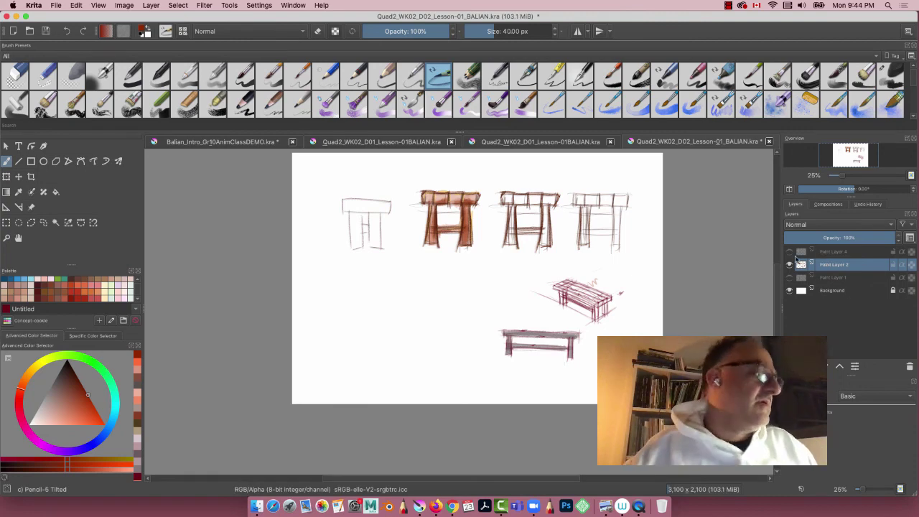
Show Paint Layer 4, hide Paint Layer 2, and rename Paint Layer 4 as Bed.
left_click(790, 251)
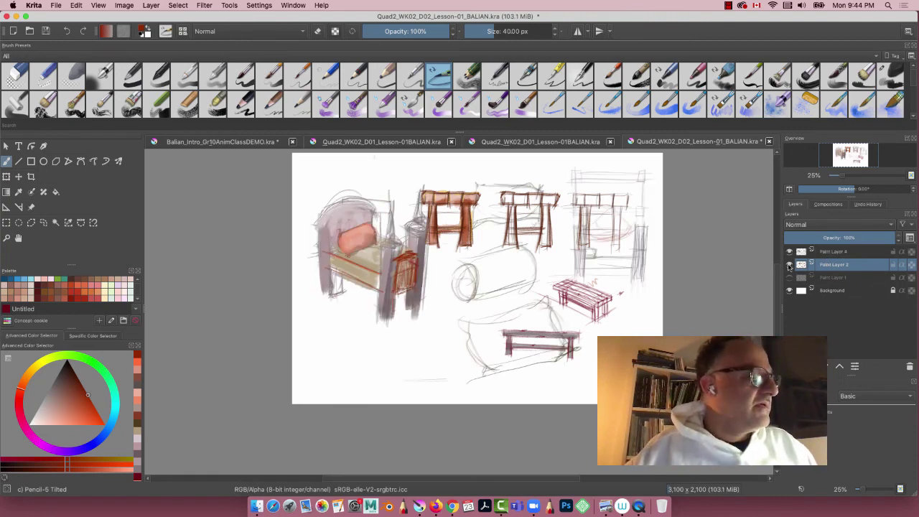
left_click(790, 265)
left_click(834, 252)
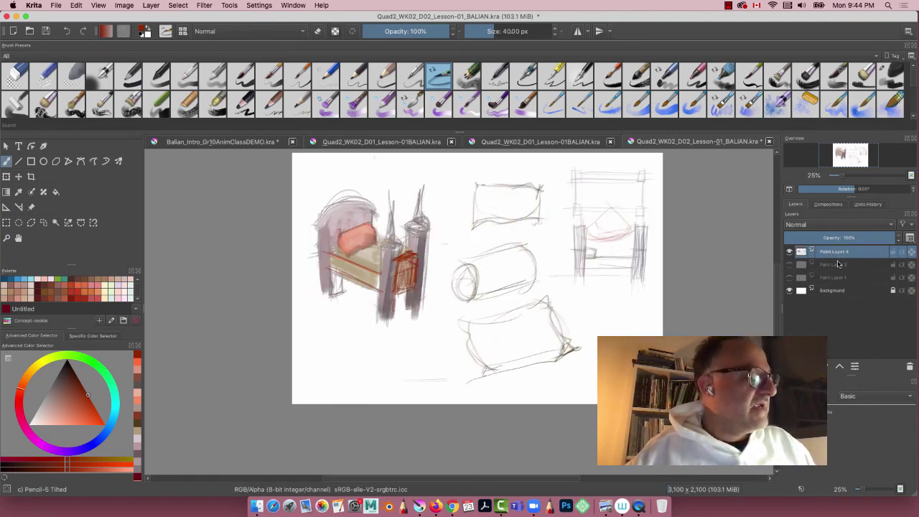
double_click(837, 252)
type("Bed")
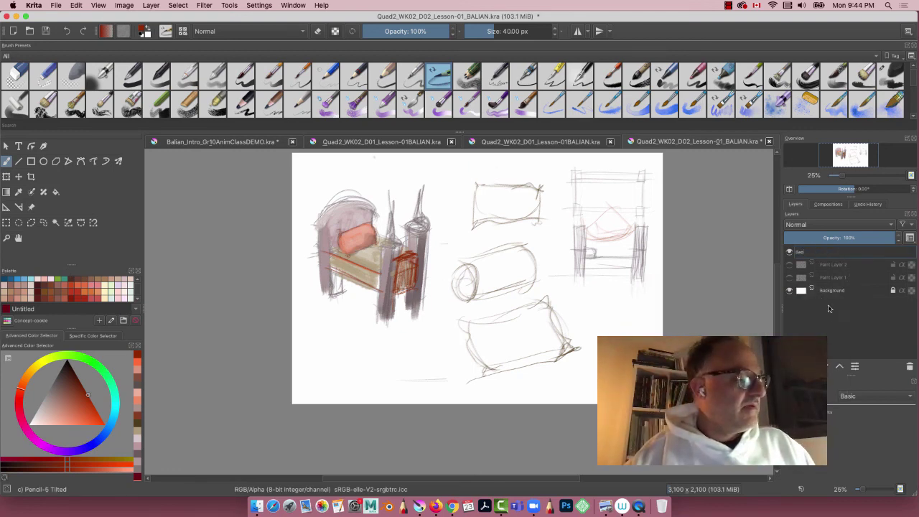
left_click(829, 309)
Hide the Bed layer, show Paint Layer 2 and rename it as Bench.
left_click(790, 252)
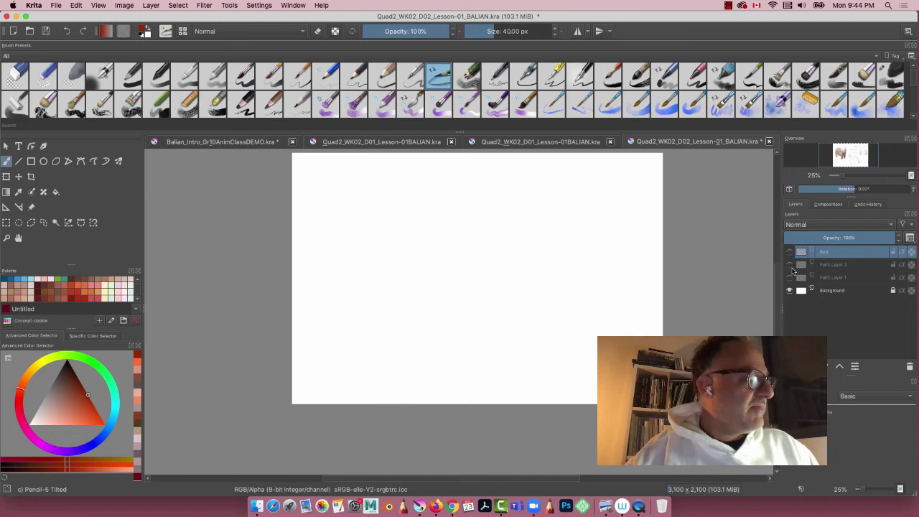
left_click(790, 265)
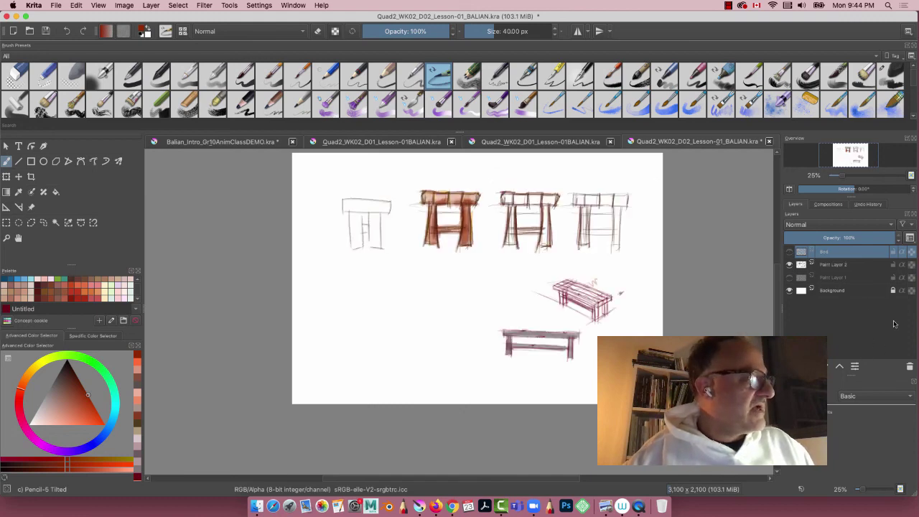
double_click(827, 267)
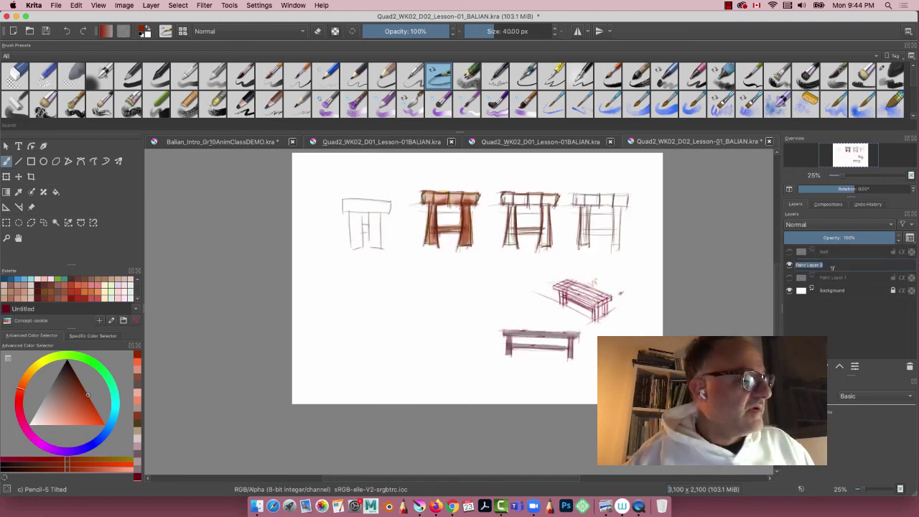
type("Bench")
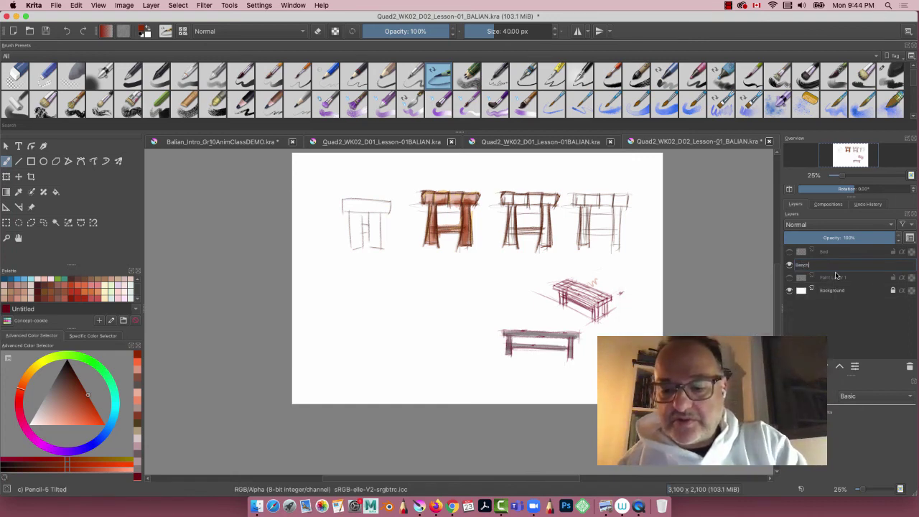
key("Return")
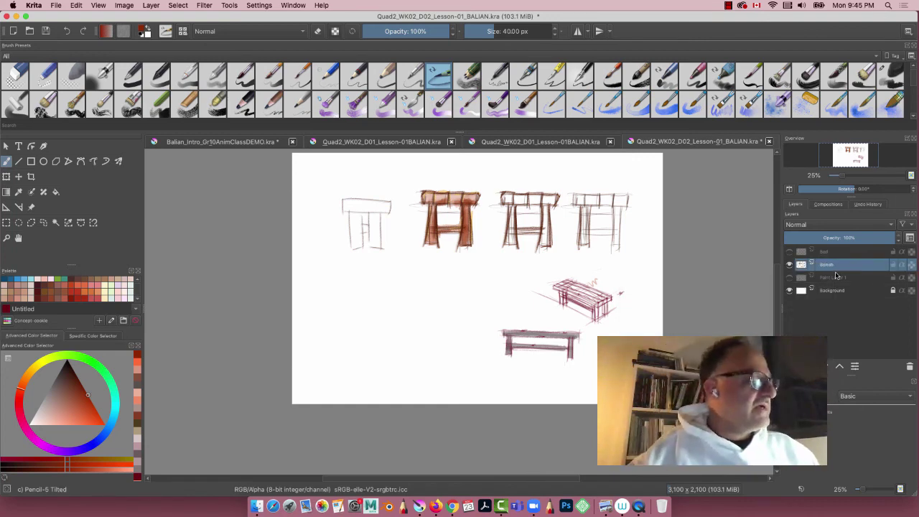
Hide the Bench layer, check the content of Paint Layer 1, and add a new paint layer above Bench.
left_click(790, 253)
left_click(790, 253)
left_click(789, 264)
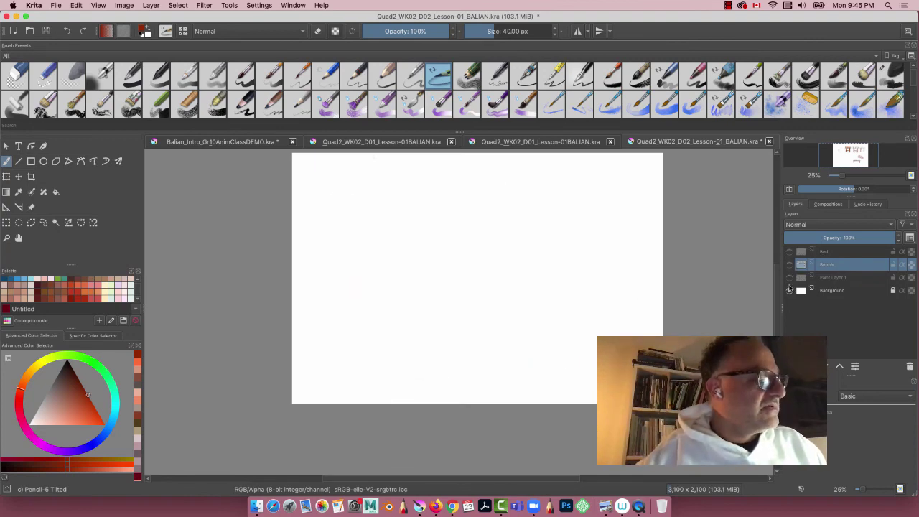
left_click(789, 277)
left_click(791, 279)
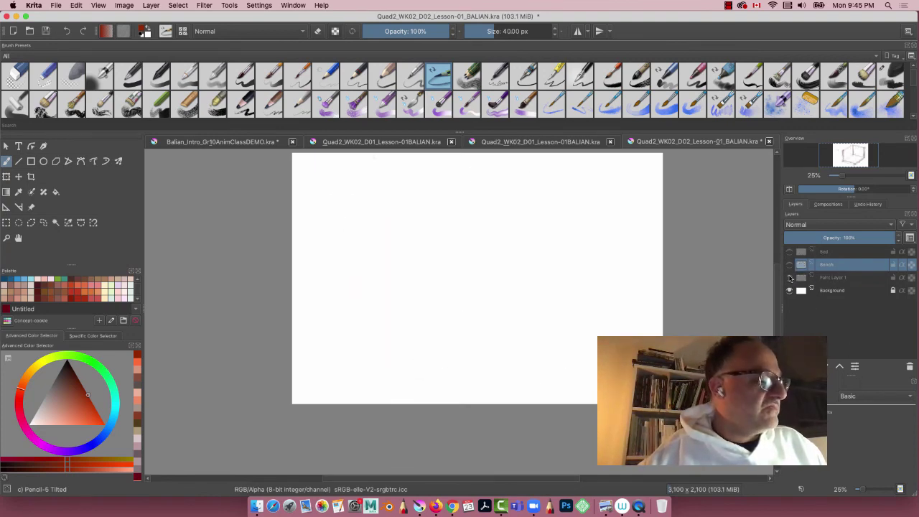
left_click(791, 366)
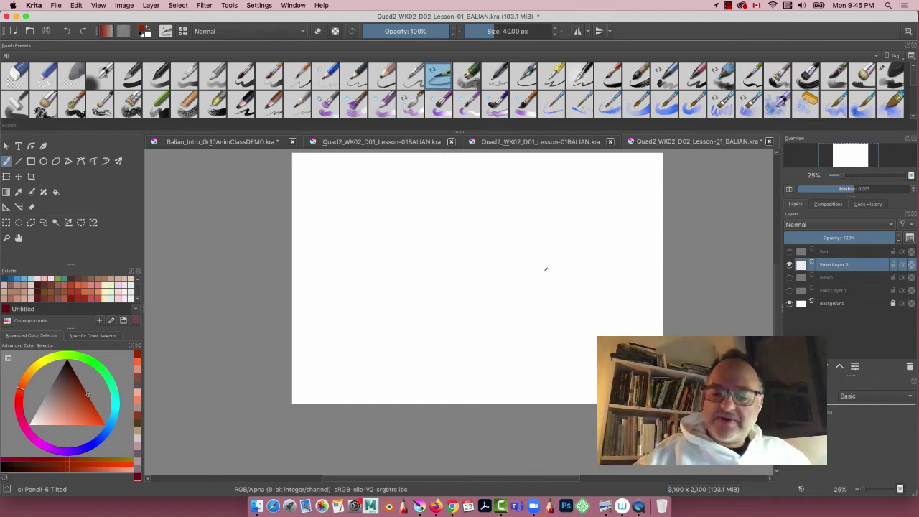
Sketch a candle's elliptical top and two vertical sides in muted red near the right edge of the canvas.
key("super+plus")
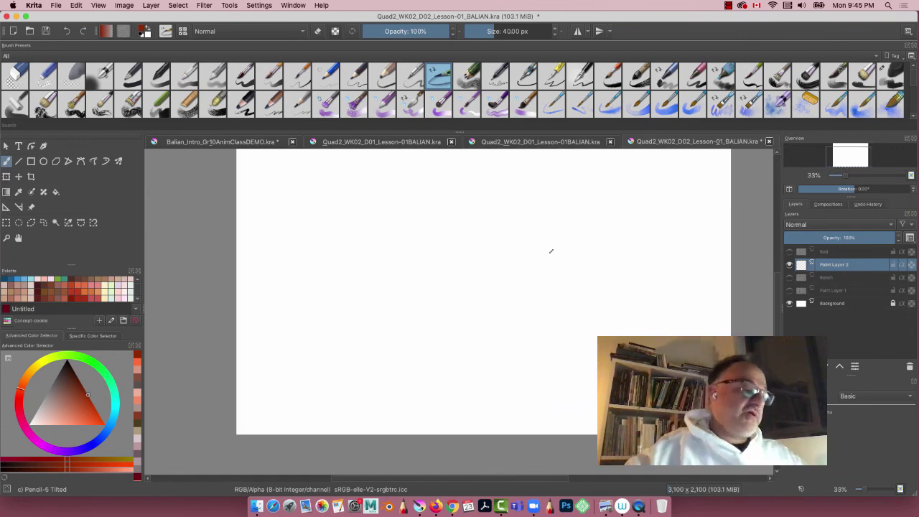
left_click_drag(84, 405, 77, 405)
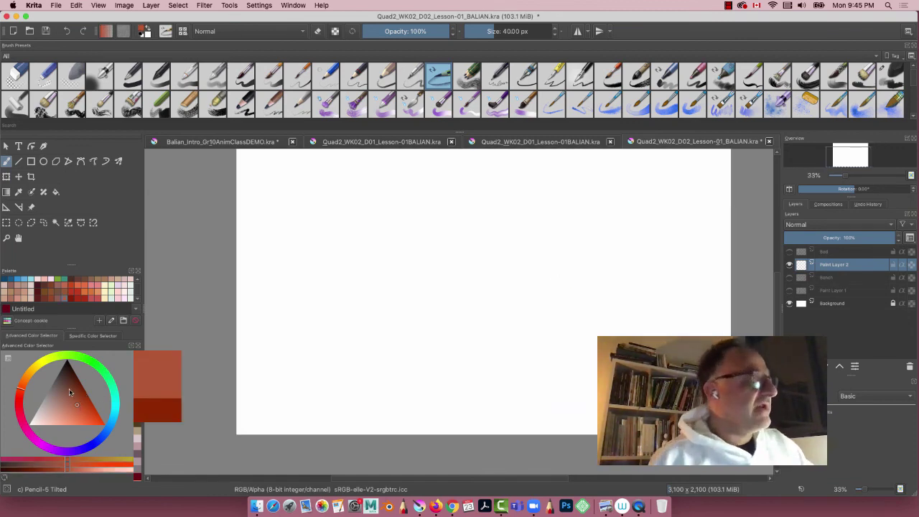
mouse_move(661, 235)
left_mouse_down()
mouse_move(624, 229)
mouse_move(664, 288)
mouse_move(665, 242)
left_mouse_up()
left_click_drag(669, 247, 663, 331)
left_click_drag(611, 235, 612, 323)
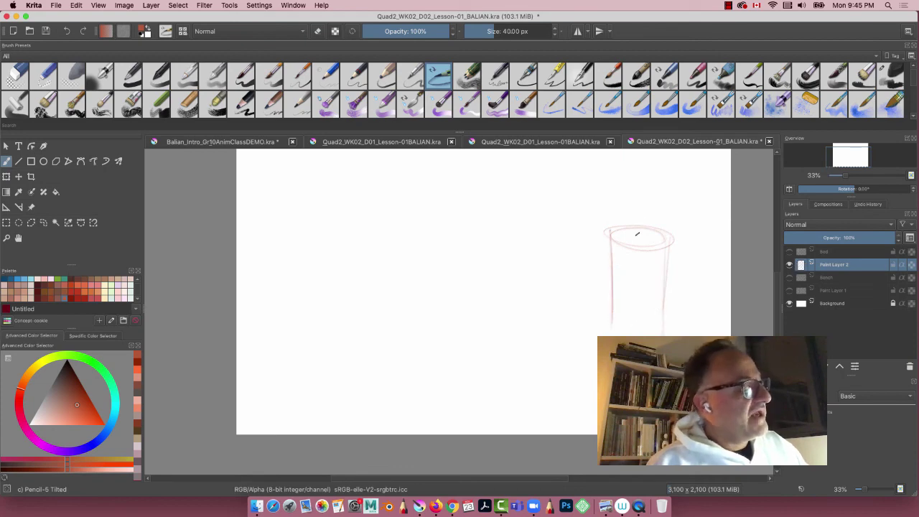
Add the wick, flame and a wax drip to the candle, and darken its rim and side outlines.
mouse_move(636, 233)
left_mouse_down()
mouse_move(635, 206)
mouse_move(640, 234)
left_mouse_up()
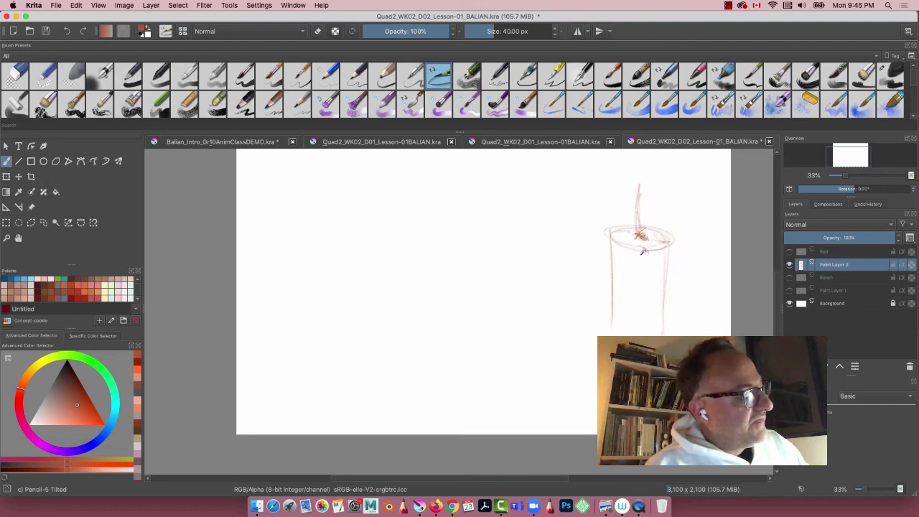
left_click_drag(645, 251, 648, 291)
left_click_drag(667, 245, 660, 334)
mouse_move(622, 246)
left_mouse_down()
mouse_move(633, 226)
mouse_move(664, 231)
left_mouse_up()
mouse_move(610, 221)
left_mouse_down()
mouse_move(614, 242)
mouse_move(643, 252)
left_mouse_up()
mouse_move(609, 226)
left_mouse_down()
mouse_move(647, 251)
mouse_move(610, 335)
left_mouse_up()
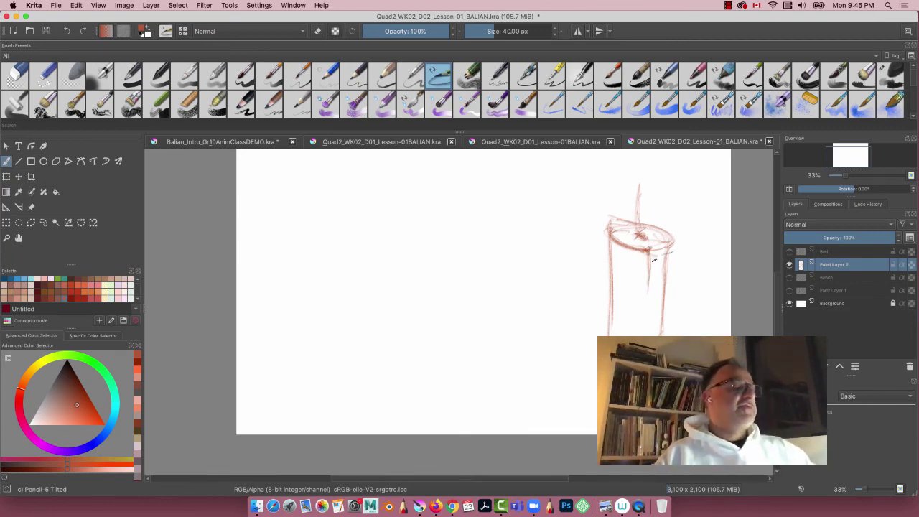
mouse_move(640, 185)
left_mouse_down()
mouse_move(639, 232)
mouse_move(635, 202)
left_mouse_up()
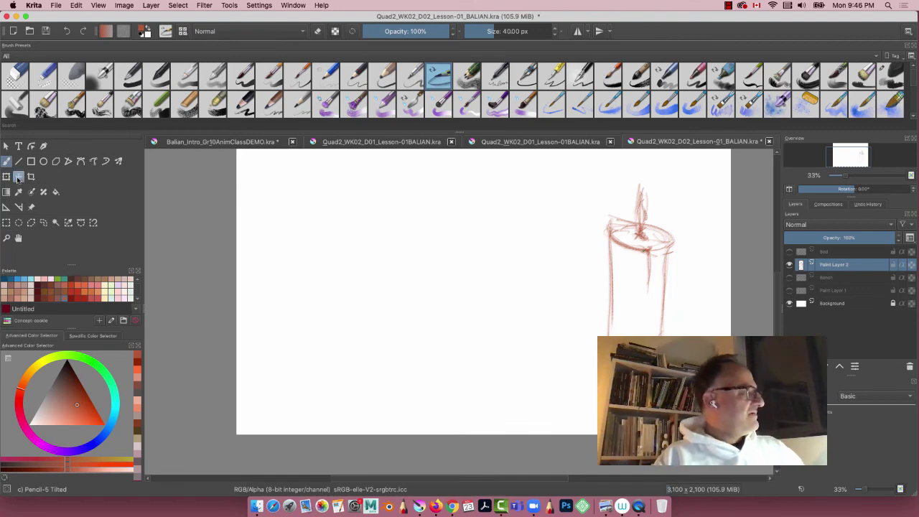
Scale the candle sketch down and place it closer to the canvas's right edge.
left_click(6, 176)
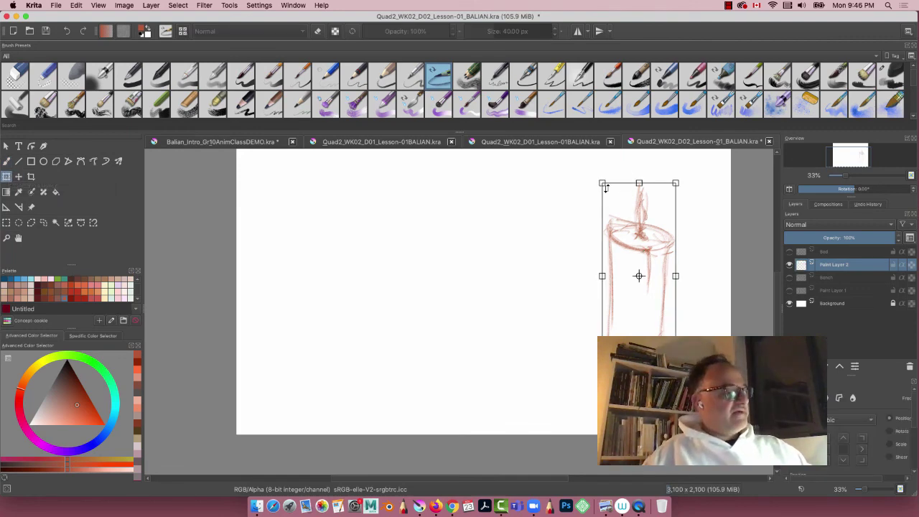
left_click_drag(603, 183, 641, 288)
left_click_drag(649, 342, 682, 275)
key("Return")
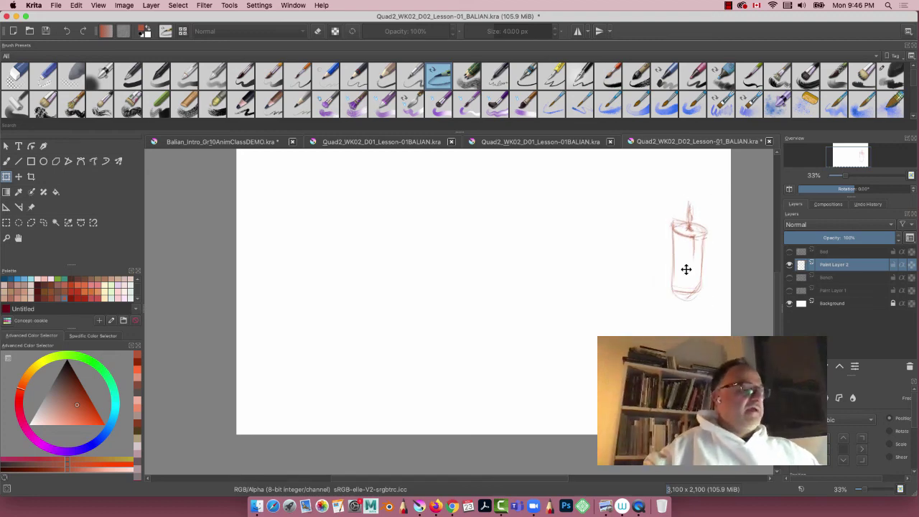
Add a paint layer beneath the candle sketch and shade the candle in greyish pink with the Charcoal Rock Soft brush.
left_click(824, 280)
key("Insert")
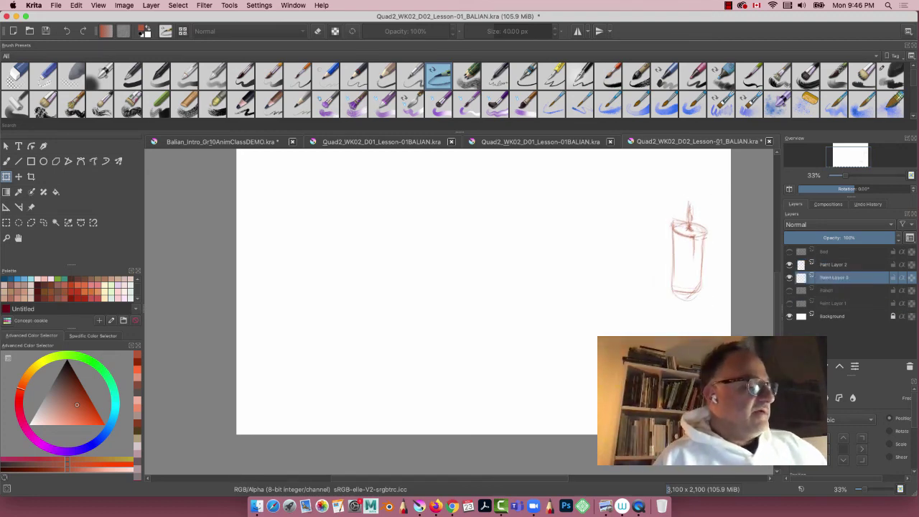
left_click(50, 403)
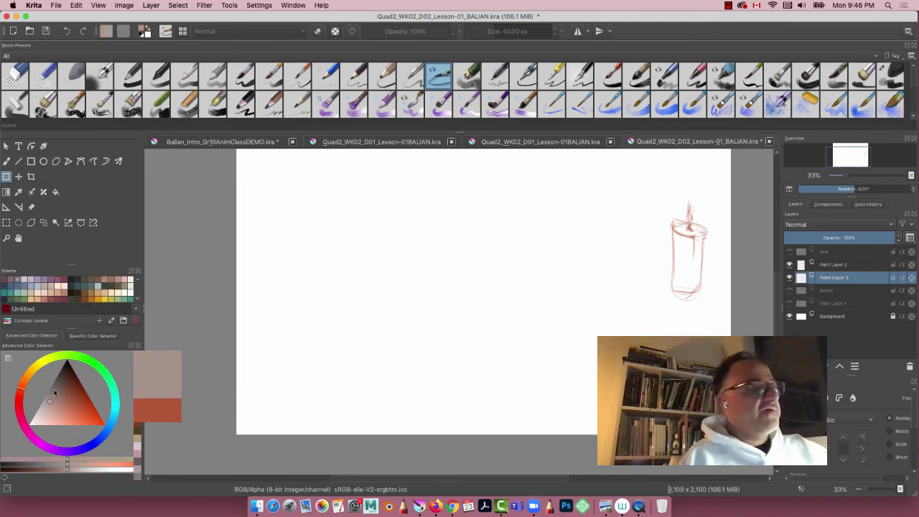
left_click(890, 73)
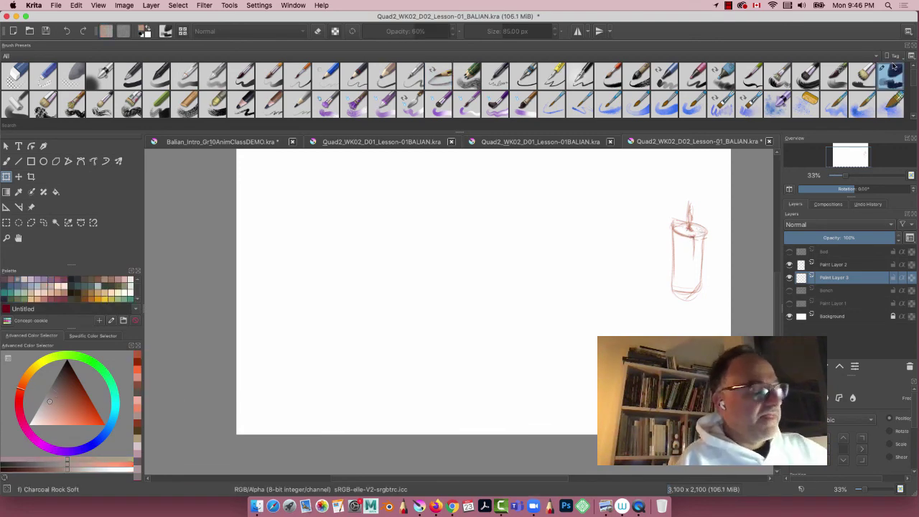
mouse_move(686, 233)
left_mouse_down()
mouse_move(698, 255)
mouse_move(694, 242)
mouse_move(675, 251)
mouse_move(701, 237)
mouse_move(672, 234)
mouse_move(698, 251)
mouse_move(678, 279)
mouse_move(693, 286)
mouse_move(675, 272)
mouse_move(695, 232)
left_mouse_up()
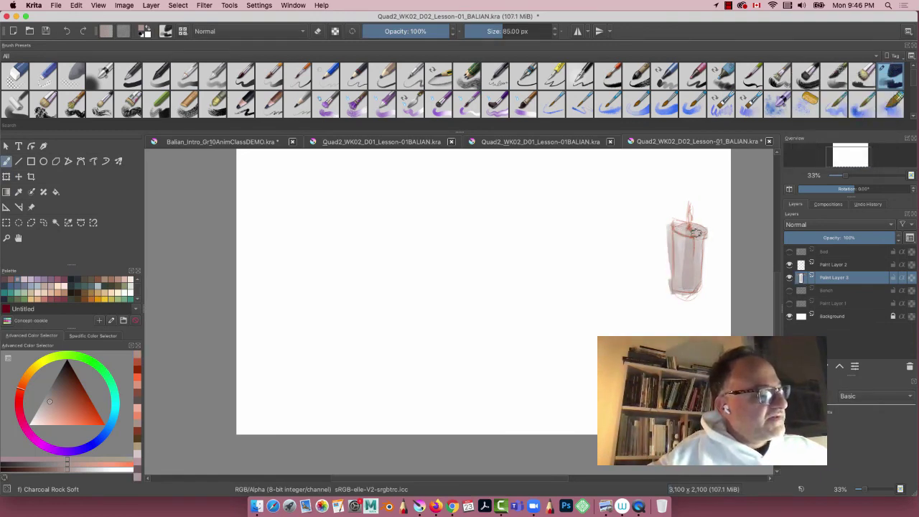
left_click_drag(691, 294, 677, 303)
On Paint Layer 2, sketch a sphere with an elliptical equator beside the candle in brick red with the Pencil-5 Tilted brush.
left_click(831, 265)
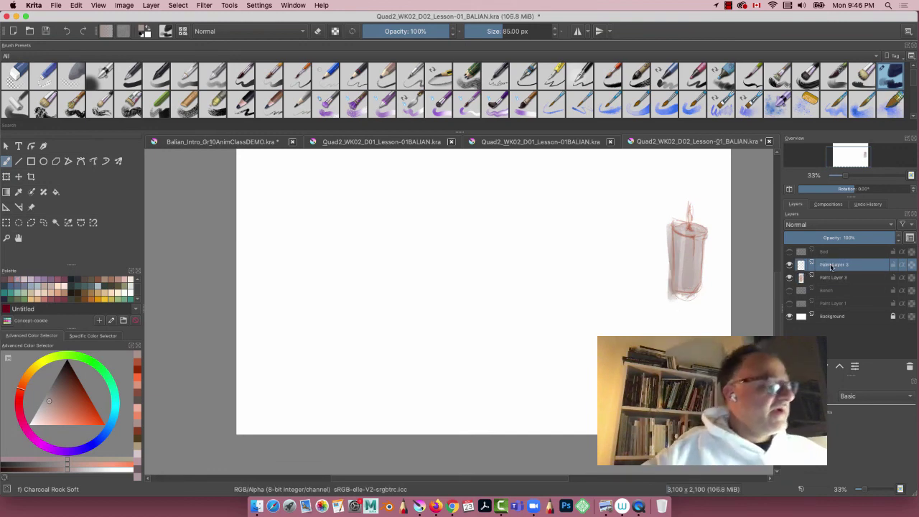
left_click_drag(75, 405, 82, 403)
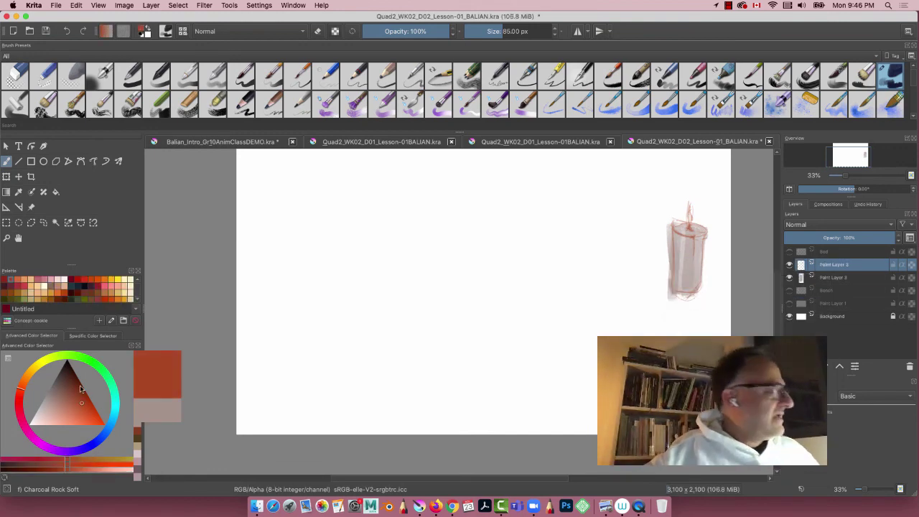
left_click(441, 76)
mouse_move(475, 253)
left_mouse_down()
mouse_move(569, 318)
mouse_move(541, 222)
left_mouse_up()
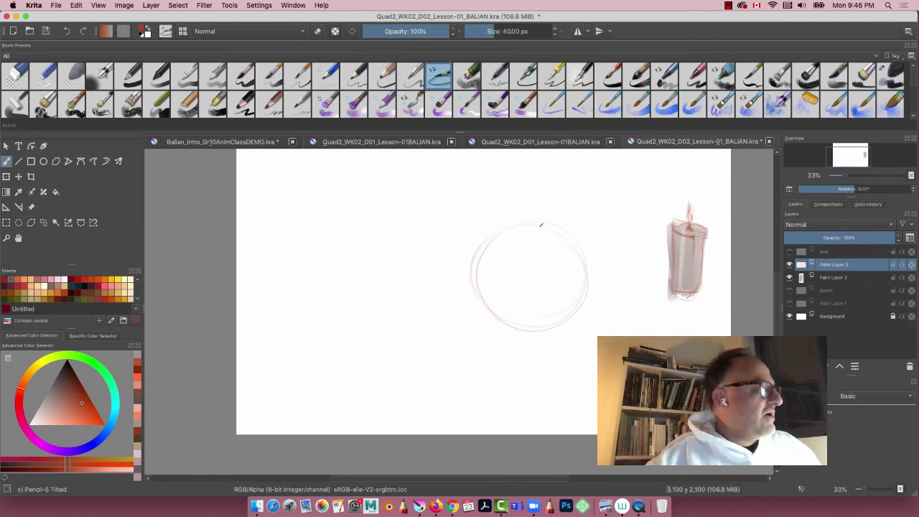
mouse_move(568, 301)
left_mouse_down()
mouse_move(574, 262)
mouse_move(484, 268)
mouse_move(521, 300)
mouse_move(594, 275)
mouse_move(519, 255)
mouse_move(478, 284)
mouse_move(581, 291)
mouse_move(586, 269)
mouse_move(467, 283)
left_mouse_up()
mouse_move(597, 282)
left_mouse_down()
mouse_move(525, 323)
mouse_move(577, 312)
mouse_move(468, 270)
mouse_move(588, 301)
mouse_move(504, 236)
mouse_move(524, 321)
mouse_move(496, 323)
left_mouse_up()
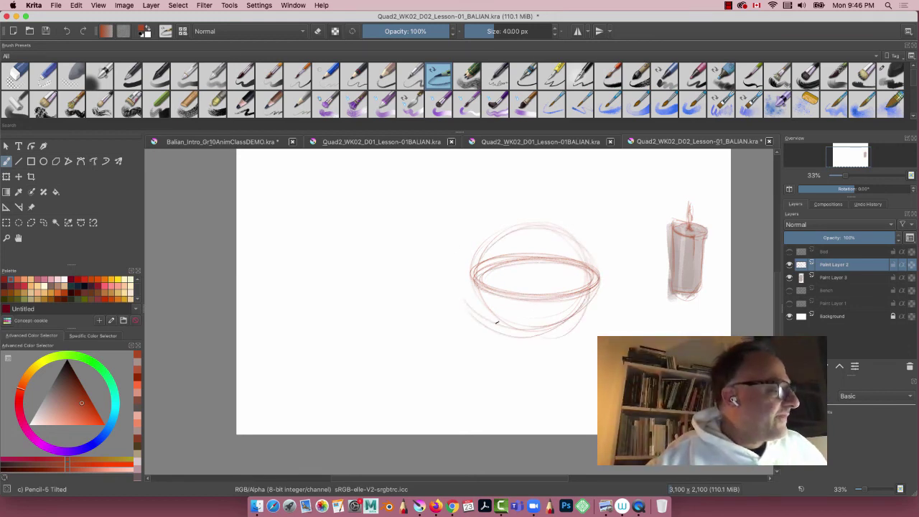
Reinforce the sphere's outline and equator with additional overlapping curved pencil strokes.
mouse_move(557, 237)
left_mouse_down()
mouse_move(558, 285)
mouse_move(541, 234)
mouse_move(547, 311)
mouse_move(552, 231)
mouse_move(542, 222)
mouse_move(581, 244)
mouse_move(587, 279)
mouse_move(536, 235)
mouse_move(544, 334)
left_mouse_up()
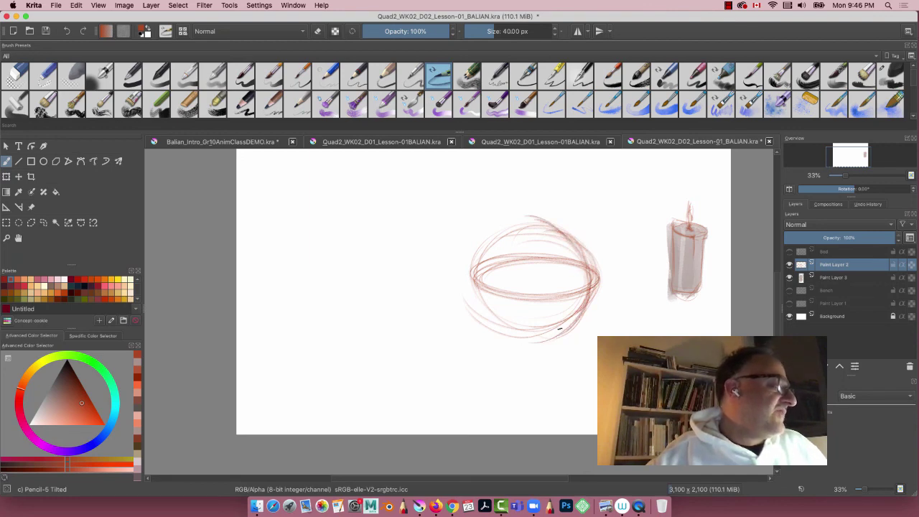
left_click_drag(580, 260, 508, 214)
left_click_drag(558, 230, 477, 267)
mouse_move(587, 251)
left_mouse_down()
mouse_move(482, 282)
mouse_move(503, 329)
mouse_move(572, 325)
mouse_move(484, 271)
mouse_move(589, 251)
mouse_move(518, 249)
left_mouse_up()
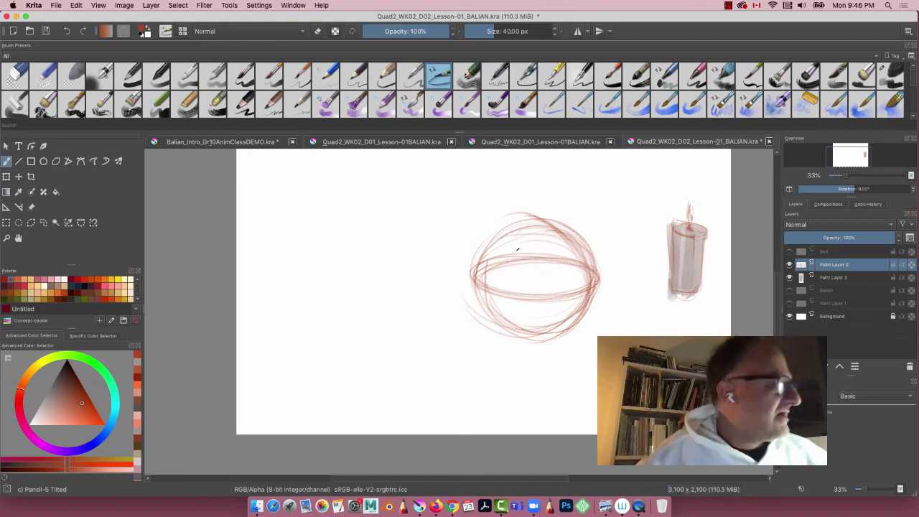
mouse_move(580, 269)
left_mouse_down()
mouse_move(511, 227)
mouse_move(562, 227)
mouse_move(554, 335)
mouse_move(559, 310)
mouse_move(497, 279)
mouse_move(507, 260)
mouse_move(472, 282)
mouse_move(568, 293)
left_mouse_up()
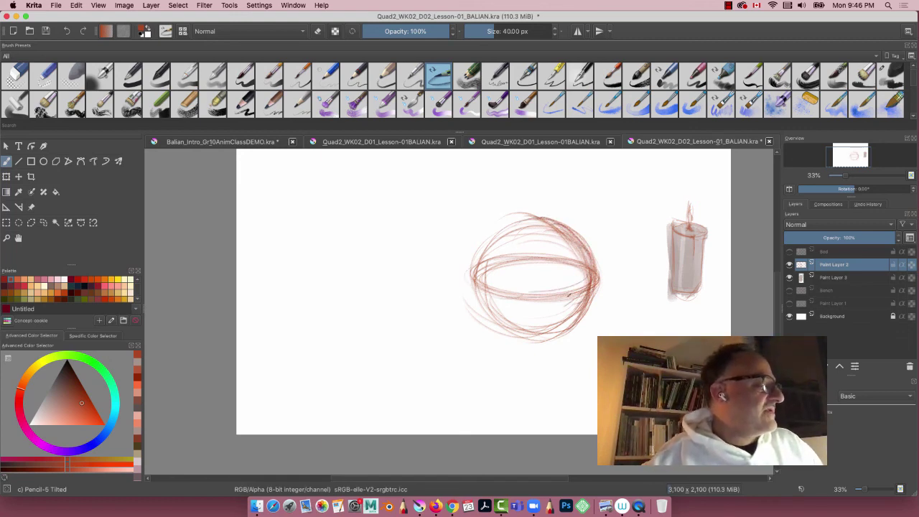
mouse_move(557, 227)
left_mouse_down()
mouse_move(525, 241)
mouse_move(465, 301)
mouse_move(522, 220)
mouse_move(479, 280)
mouse_move(576, 237)
mouse_move(557, 253)
left_mouse_up()
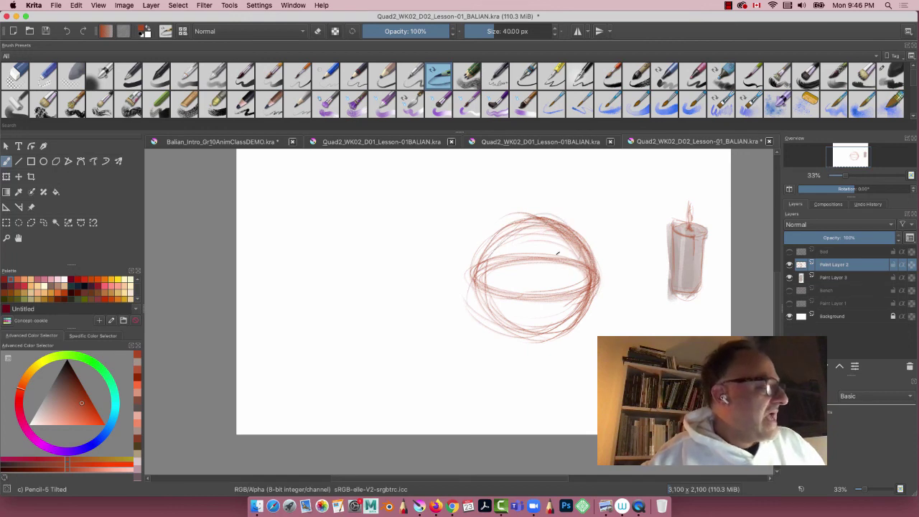
mouse_move(549, 336)
left_mouse_down()
mouse_move(479, 269)
mouse_move(532, 352)
left_mouse_up()
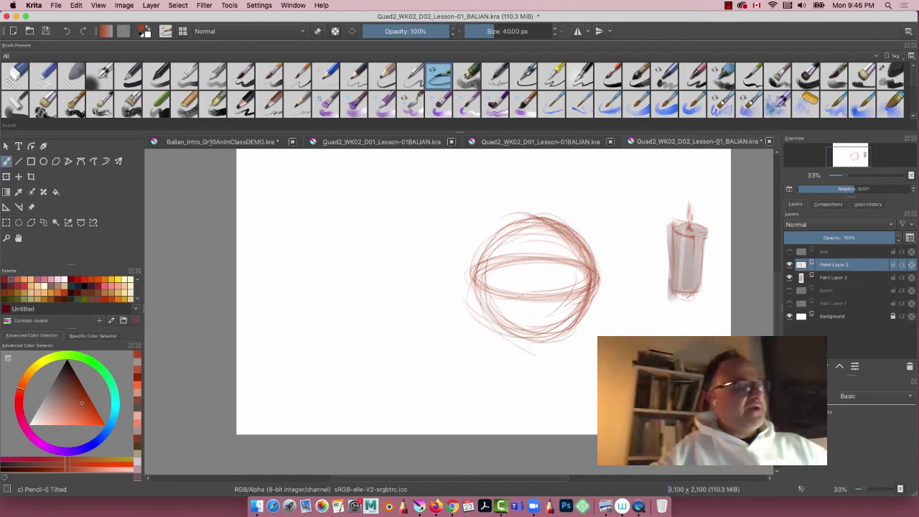
On Paint Layer 3, paint a muted teal crescent along the sphere's right side with the Charcoal Rock Soft brush.
left_click(829, 277)
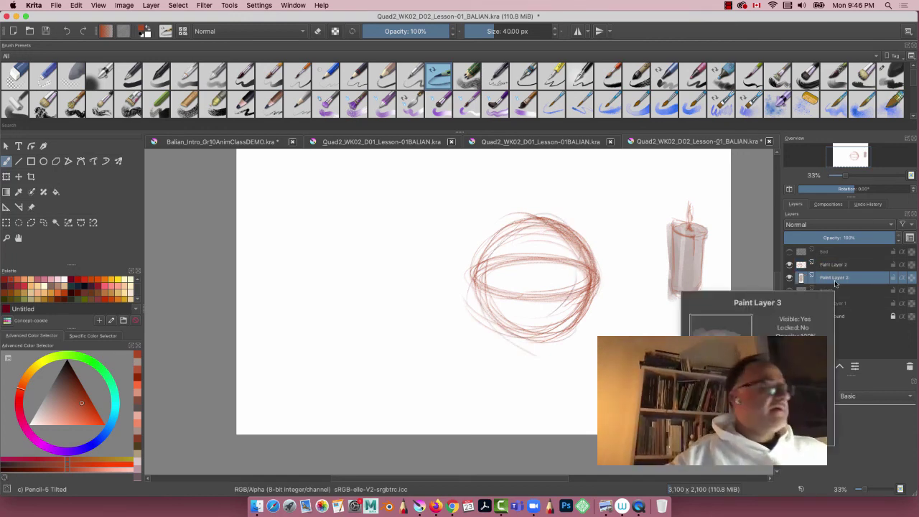
left_click(891, 74)
left_click(77, 417)
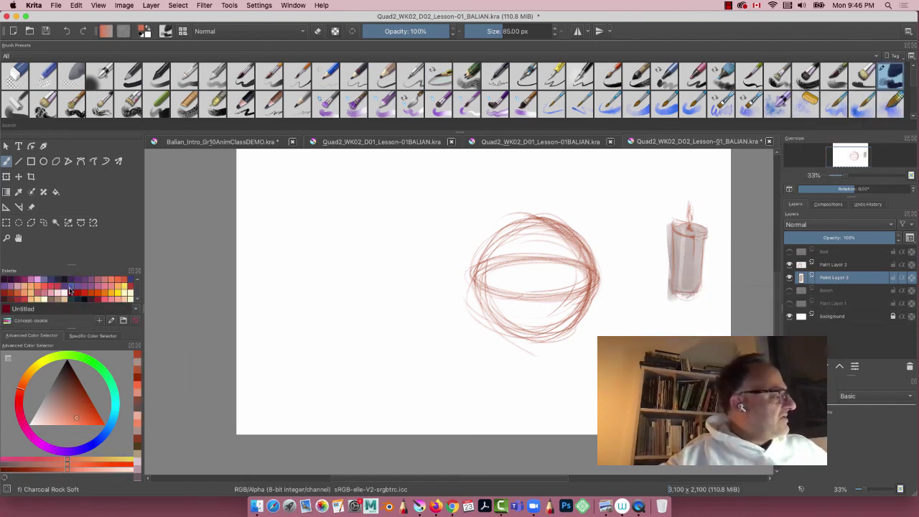
left_click(70, 290)
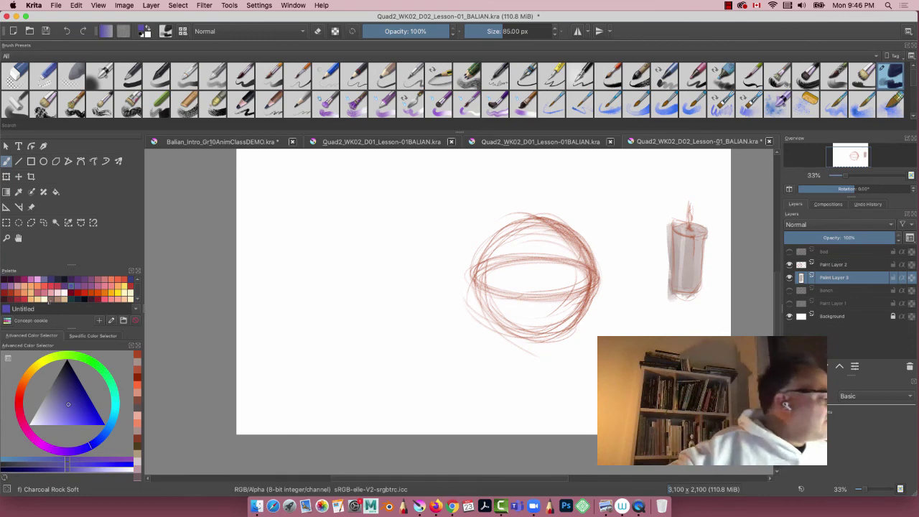
left_click_drag(71, 264, 66, 210)
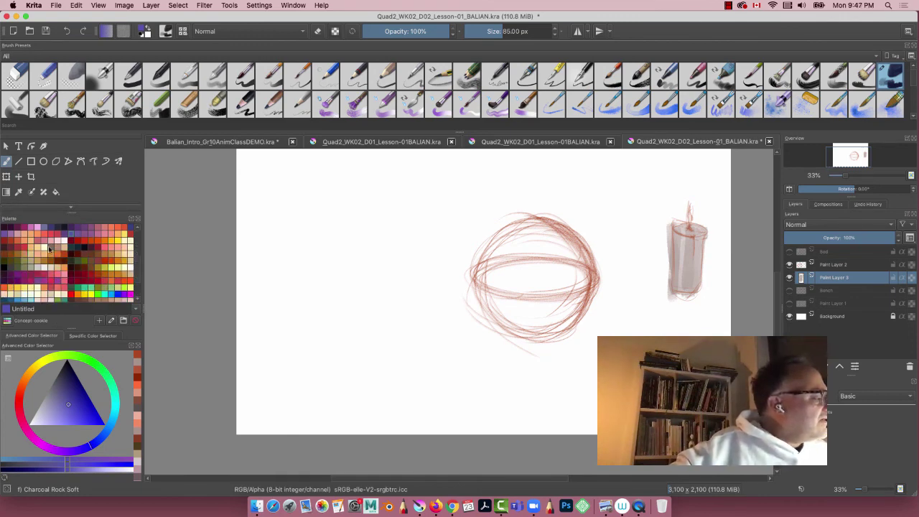
left_click(96, 290)
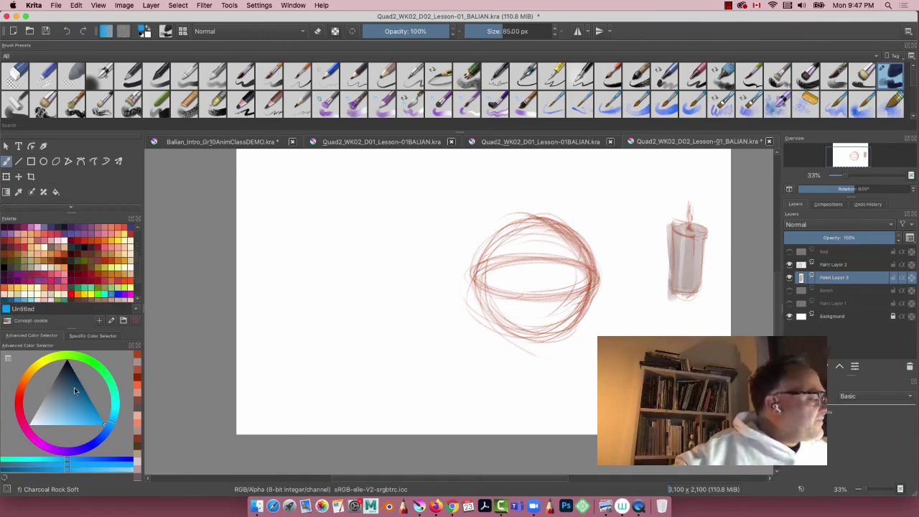
mouse_move(65, 404)
left_mouse_down()
mouse_move(63, 394)
mouse_move(72, 398)
left_mouse_up()
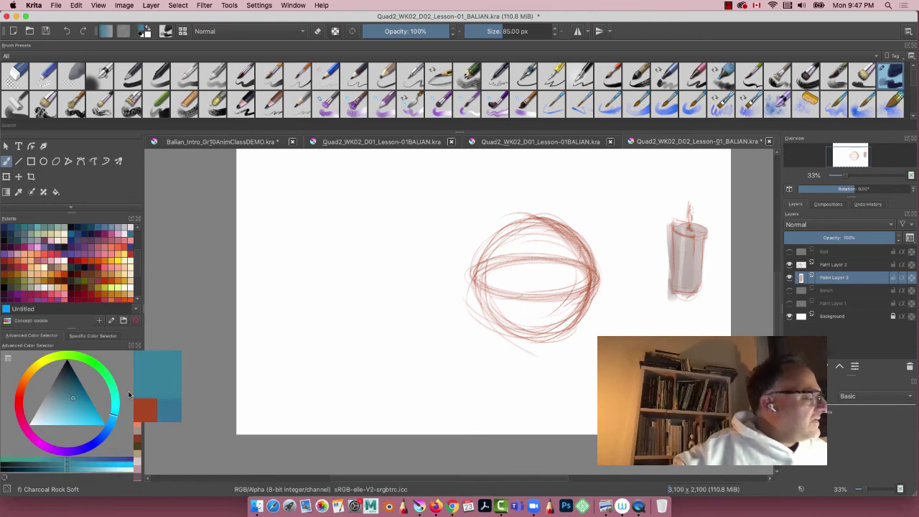
mouse_move(516, 250)
left_mouse_down()
mouse_move(557, 316)
mouse_move(542, 309)
left_mouse_up()
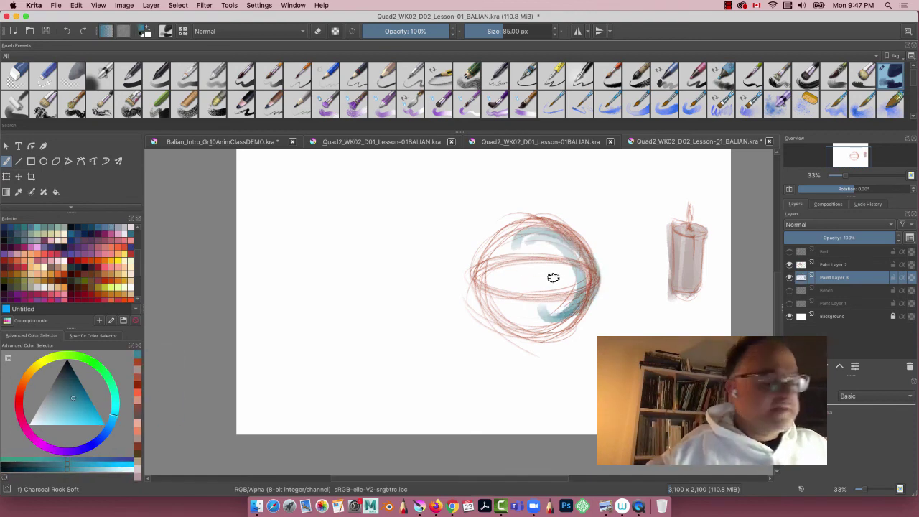
Enlarge the brush to 144 px and fill the sphere with muted teal.
key("bracketright")
key("bracketright")
key("bracketright")
key("bracketright")
key("bracketright")
key("bracketright")
key("bracketright")
key("bracketright")
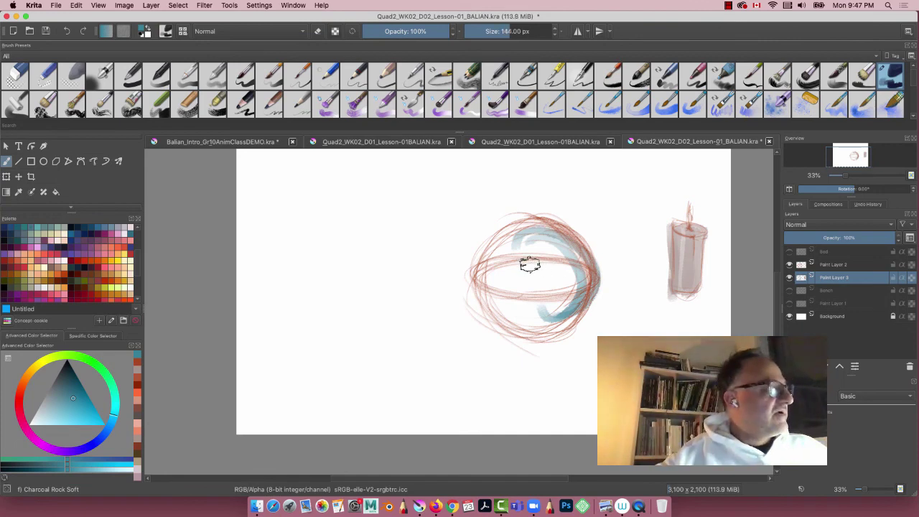
mouse_move(521, 251)
left_mouse_down()
mouse_move(562, 280)
mouse_move(536, 237)
mouse_move(550, 324)
mouse_move(517, 287)
mouse_move(497, 309)
mouse_move(484, 301)
mouse_move(525, 229)
mouse_move(537, 235)
mouse_move(533, 327)
mouse_move(496, 298)
mouse_move(523, 311)
mouse_move(542, 237)
mouse_move(548, 342)
left_mouse_up()
Model the sphere with lighter blue midtones, dark teal shading around the lower edge and near-white highlights.
left_click_drag(81, 405, 61, 414)
mouse_move(560, 245)
left_mouse_down()
mouse_move(544, 303)
mouse_move(560, 319)
mouse_move(499, 309)
mouse_move(565, 309)
left_mouse_up()
left_click(66, 384)
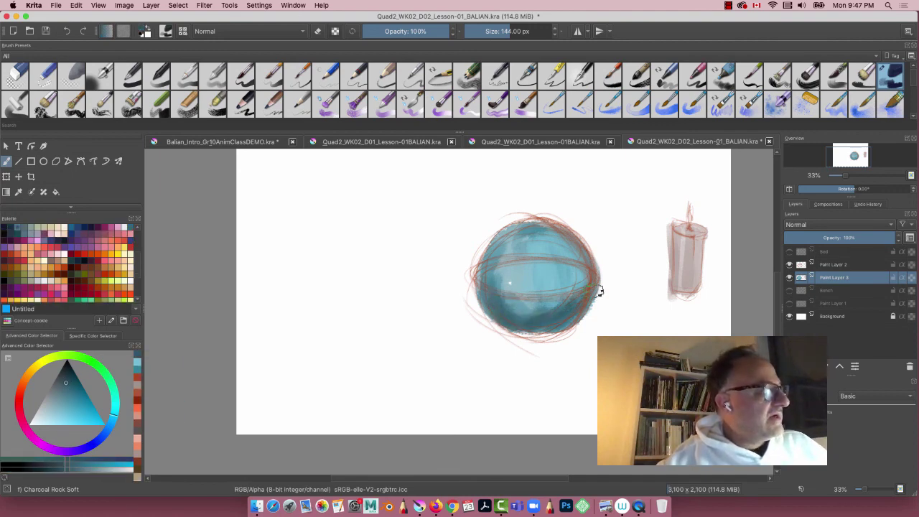
left_click_drag(52, 412, 36, 420)
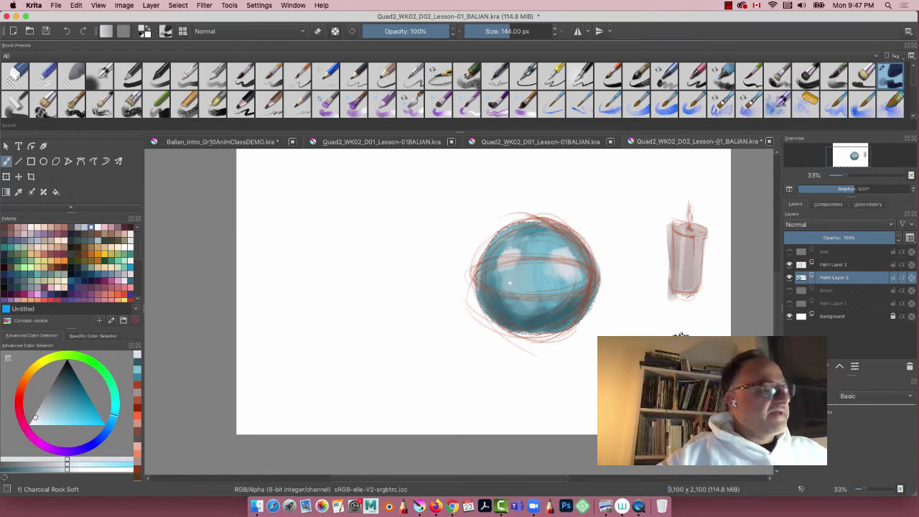
Toggle the visibility of Paint Layer 2 and Paint Layer 3 to compare the line work with the colour.
left_click(789, 264)
left_click(789, 264)
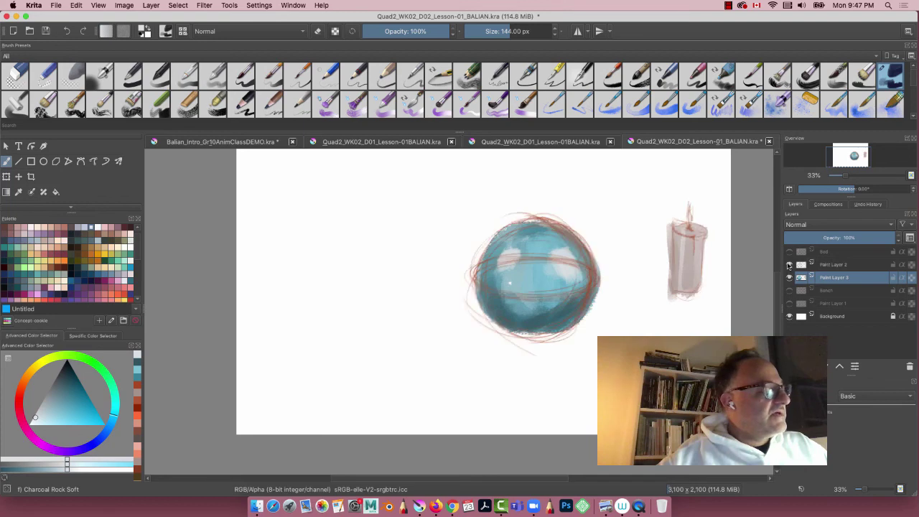
left_click(789, 278)
left_click(789, 277)
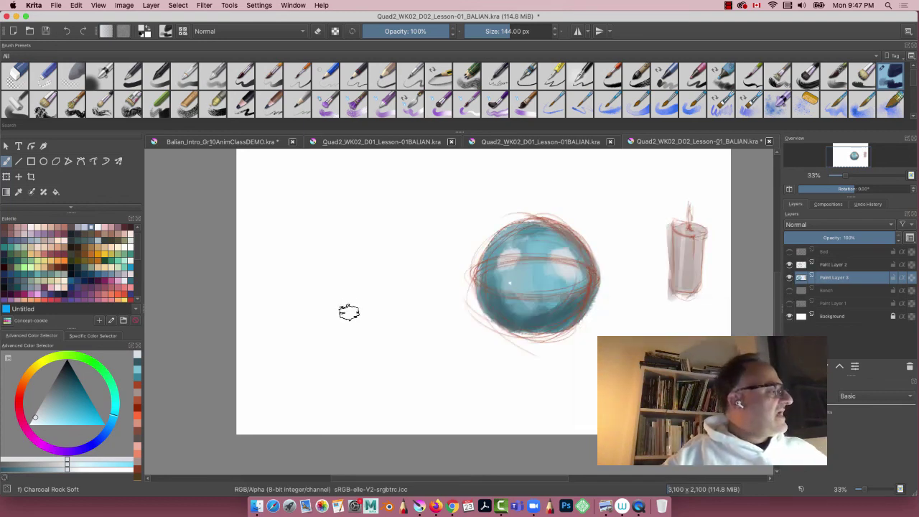
On Paint Layer 2, sketch the right side of a bottle neck beside the sphere in dark crimson with Pencil-5 Tilted.
left_click(443, 76)
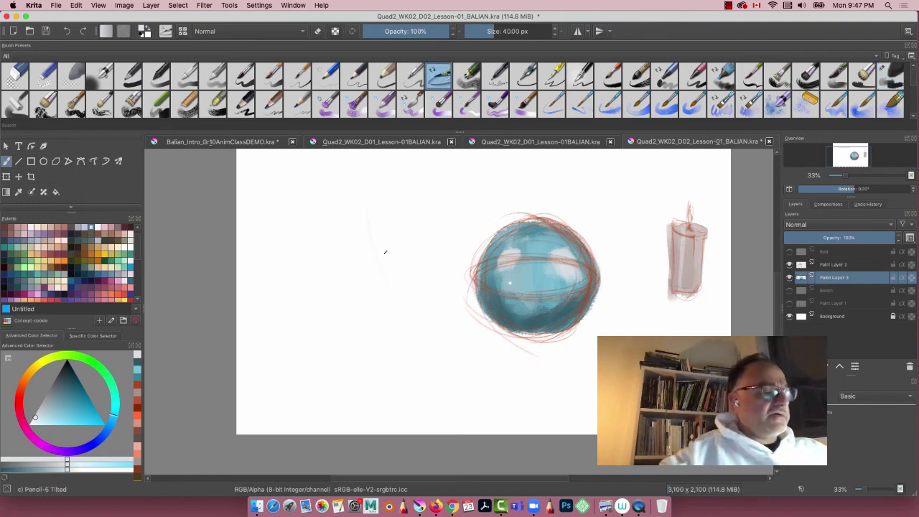
left_click(836, 266)
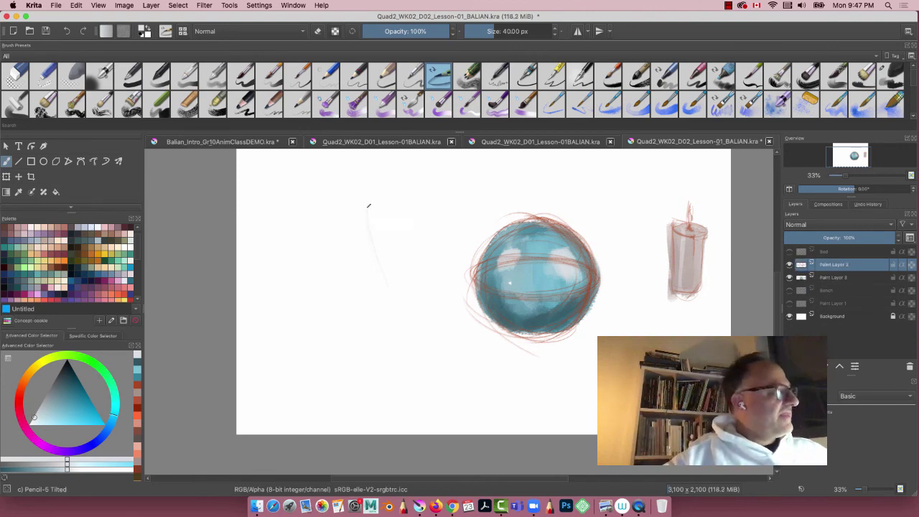
left_click(71, 403)
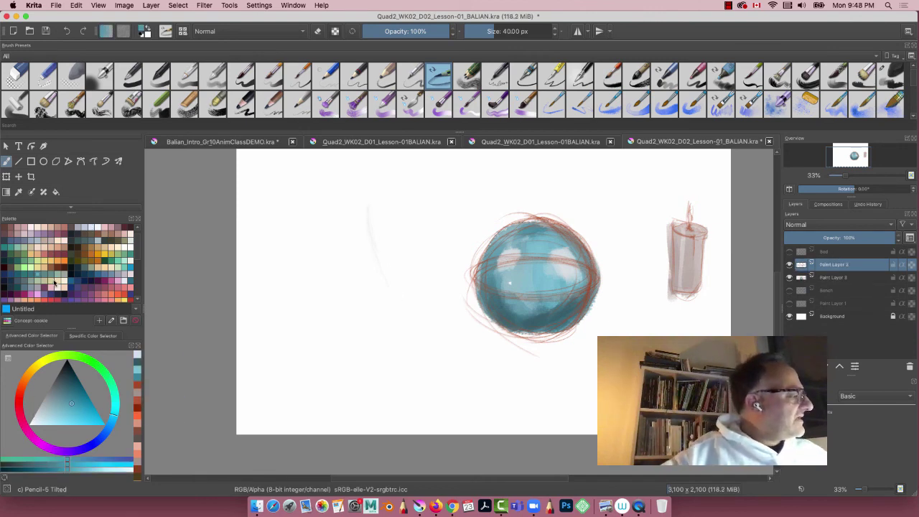
left_click(55, 265)
left_click_drag(78, 393, 80, 398)
left_click_drag(371, 196, 385, 293)
left_click_drag(374, 196, 388, 291)
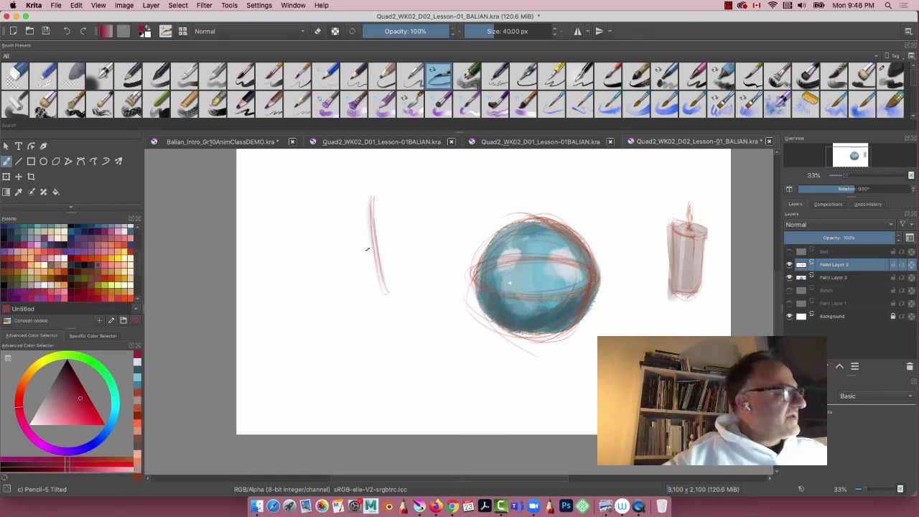
Sketch the bottle's tapered neck, sloping shoulders and angular body down to a flat base line.
left_click_drag(346, 199, 336, 298)
mouse_move(338, 202)
left_mouse_down()
mouse_move(382, 199)
mouse_move(385, 307)
mouse_move(406, 355)
left_mouse_up()
mouse_move(390, 297)
left_mouse_down()
mouse_move(404, 345)
mouse_move(397, 380)
left_mouse_up()
left_click_drag(402, 337, 387, 399)
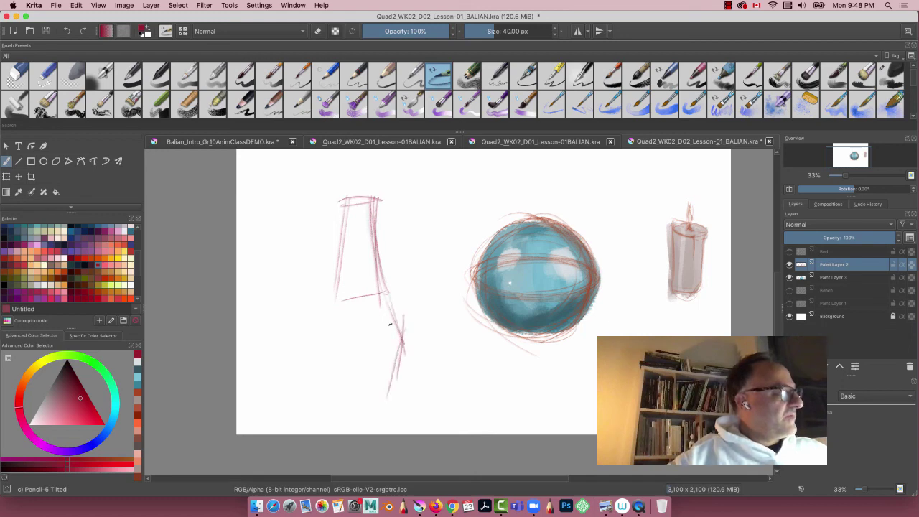
left_click_drag(395, 332, 314, 335)
mouse_move(336, 299)
left_mouse_down()
mouse_move(304, 334)
mouse_move(315, 391)
left_mouse_up()
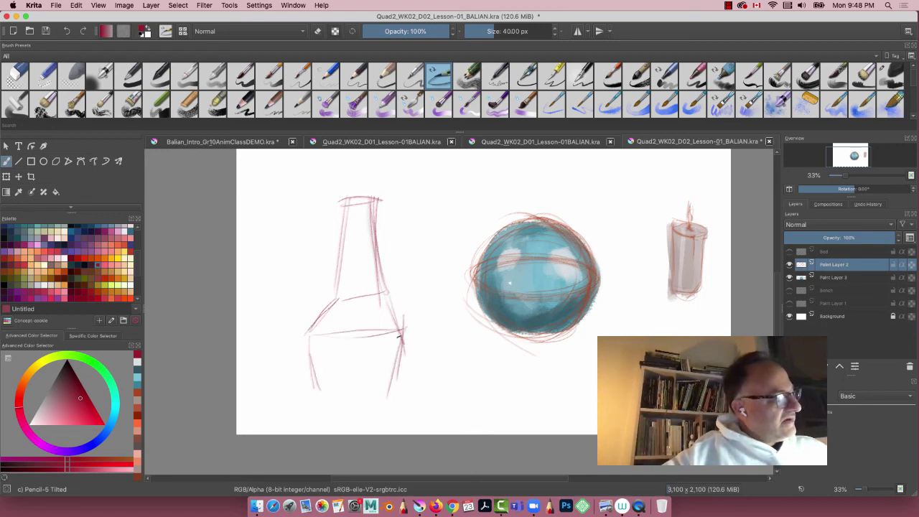
left_click_drag(377, 289, 404, 339)
mouse_move(386, 296)
left_mouse_down()
mouse_move(411, 342)
mouse_move(388, 399)
left_mouse_up()
left_click_drag(400, 358, 387, 399)
left_click_drag(396, 397, 289, 397)
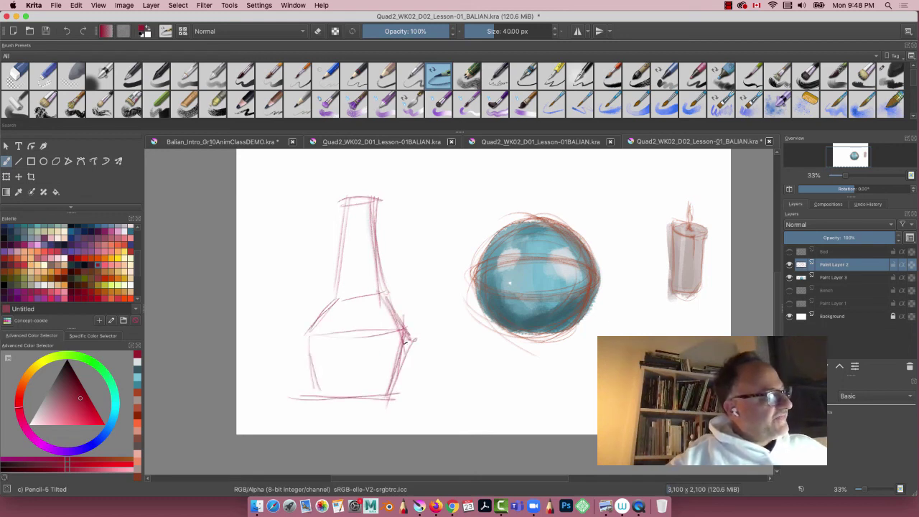
Reinforce the line across the bottle's widest part and retrace its sloping shoulders and lower sides.
left_click_drag(281, 346, 402, 342)
left_click_drag(428, 333, 322, 339)
left_click_drag(381, 293, 408, 346)
mouse_move(314, 300)
left_mouse_down()
mouse_move(402, 299)
mouse_move(300, 343)
left_mouse_up()
mouse_move(428, 340)
left_mouse_down()
mouse_move(289, 347)
mouse_move(310, 341)
mouse_move(304, 396)
left_mouse_up()
left_click_drag(315, 352, 297, 385)
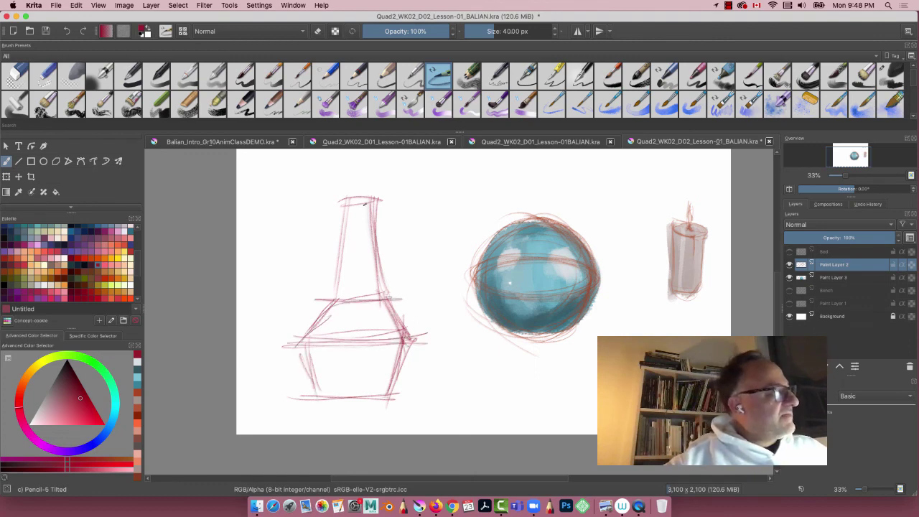
Draw a flared stopper on top of the bottle and strengthen the neck's rim, sides and lower edge.
left_click_drag(378, 173, 344, 171)
mouse_move(346, 173)
left_mouse_down()
mouse_move(350, 199)
mouse_move(374, 193)
left_mouse_up()
mouse_move(380, 169)
left_mouse_down()
mouse_move(336, 172)
mouse_move(368, 203)
mouse_move(340, 197)
left_mouse_up()
mouse_move(342, 192)
left_mouse_down()
mouse_move(339, 235)
mouse_move(338, 227)
left_mouse_up()
mouse_move(379, 193)
left_mouse_down()
mouse_move(385, 291)
mouse_move(360, 302)
left_mouse_up()
left_click_drag(380, 295, 331, 297)
mouse_move(336, 188)
left_mouse_down()
mouse_move(342, 261)
mouse_move(323, 314)
left_mouse_up()
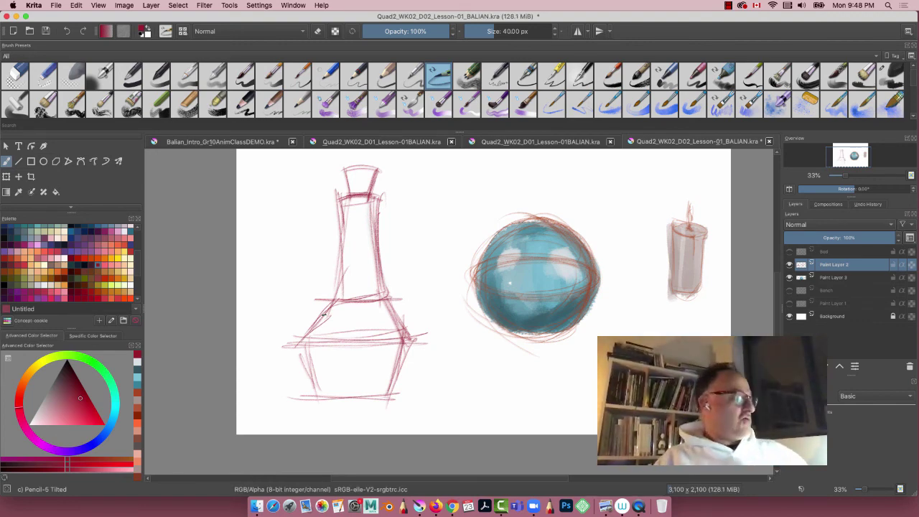
Round off the stopper top, widest part, neck bottom and base of the bottle with curved contour lines.
mouse_move(342, 169)
left_mouse_down()
mouse_move(349, 195)
mouse_move(379, 169)
mouse_move(351, 181)
left_mouse_up()
mouse_move(401, 341)
left_mouse_down()
mouse_move(316, 350)
mouse_move(285, 341)
mouse_move(411, 336)
mouse_move(306, 349)
left_mouse_up()
left_click_drag(319, 300, 358, 301)
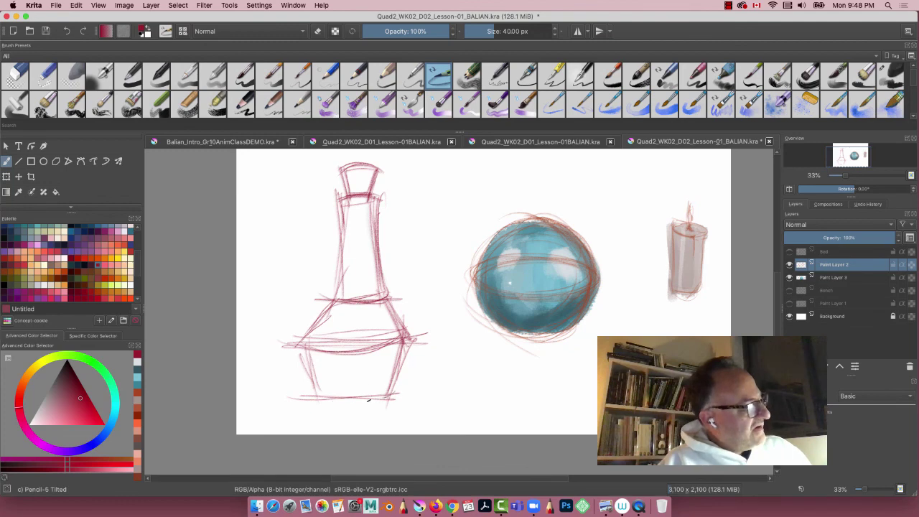
mouse_move(369, 400)
left_mouse_down()
mouse_move(394, 407)
mouse_move(406, 338)
mouse_move(392, 388)
mouse_move(331, 333)
mouse_move(377, 358)
left_mouse_up()
left_click_drag(396, 306, 333, 296)
mouse_move(343, 195)
left_mouse_down()
mouse_move(339, 310)
mouse_move(338, 290)
left_mouse_up()
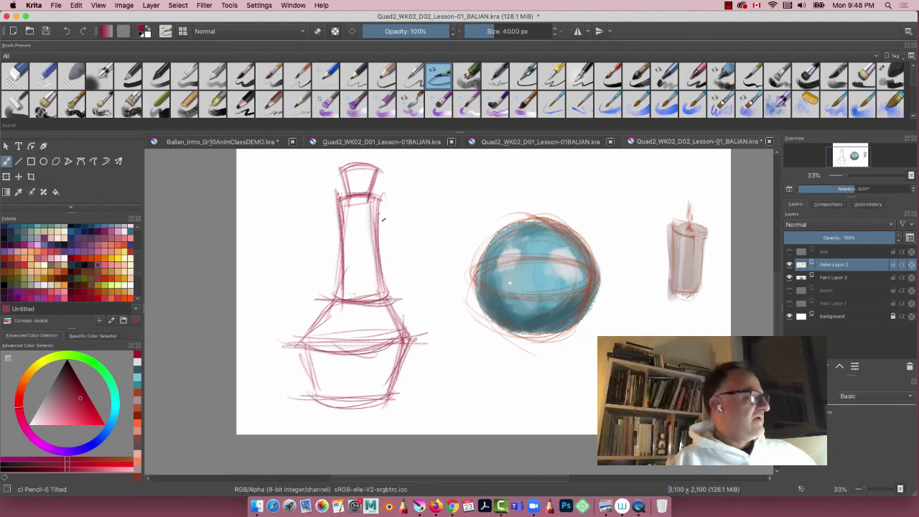
Darken both sides of the bottle's neck and the right side of its body with repeated strokes.
left_click_drag(381, 201, 372, 285)
left_click_drag(385, 227, 375, 284)
mouse_move(382, 208)
left_mouse_down()
mouse_move(375, 299)
mouse_move(377, 286)
left_mouse_up()
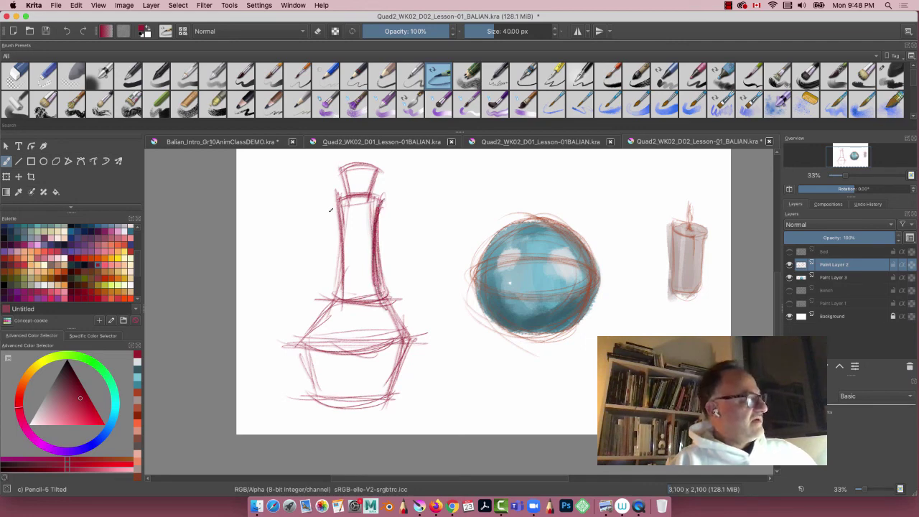
left_click_drag(340, 203, 336, 292)
left_click_drag(340, 215, 332, 311)
mouse_move(388, 295)
left_mouse_down()
mouse_move(406, 335)
mouse_move(393, 405)
left_mouse_up()
left_click_drag(402, 357, 388, 392)
Add inner facet lines down the bottle's neck, shoulders and lower body, with a curved line around the widest part.
left_click_drag(369, 344, 373, 392)
mouse_move(364, 306)
left_mouse_down()
mouse_move(377, 358)
mouse_move(375, 407)
mouse_move(324, 347)
mouse_move(322, 385)
left_mouse_up()
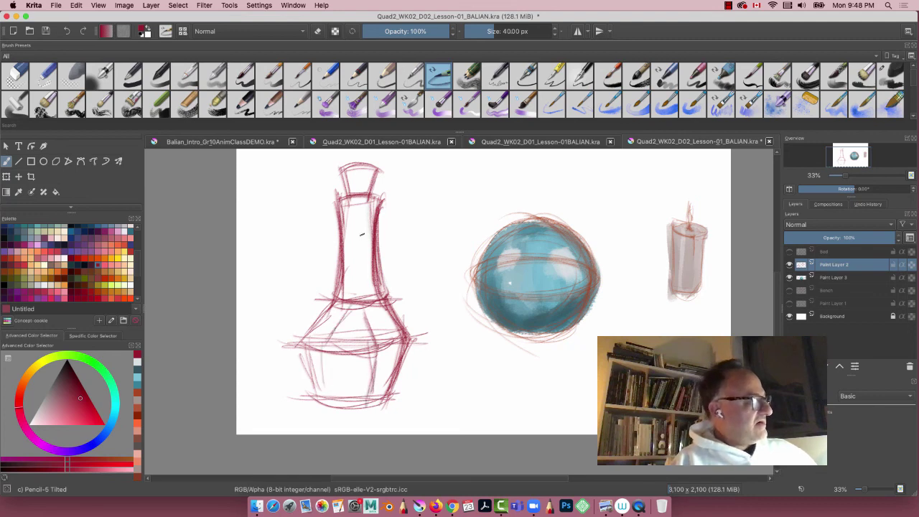
mouse_move(360, 198)
left_mouse_down()
mouse_move(361, 315)
mouse_move(359, 234)
left_mouse_up()
left_click_drag(364, 286, 365, 294)
left_click_drag(351, 202, 349, 318)
mouse_move(352, 223)
left_mouse_down()
mouse_move(349, 297)
mouse_move(317, 355)
left_mouse_up()
left_click_drag(337, 314, 321, 349)
mouse_move(309, 356)
left_mouse_down()
mouse_move(378, 349)
mouse_move(352, 350)
left_mouse_up()
mouse_move(356, 355)
left_mouse_down()
mouse_move(380, 349)
mouse_move(303, 346)
left_mouse_up()
mouse_move(332, 344)
left_mouse_down()
mouse_move(293, 349)
mouse_move(321, 405)
left_mouse_up()
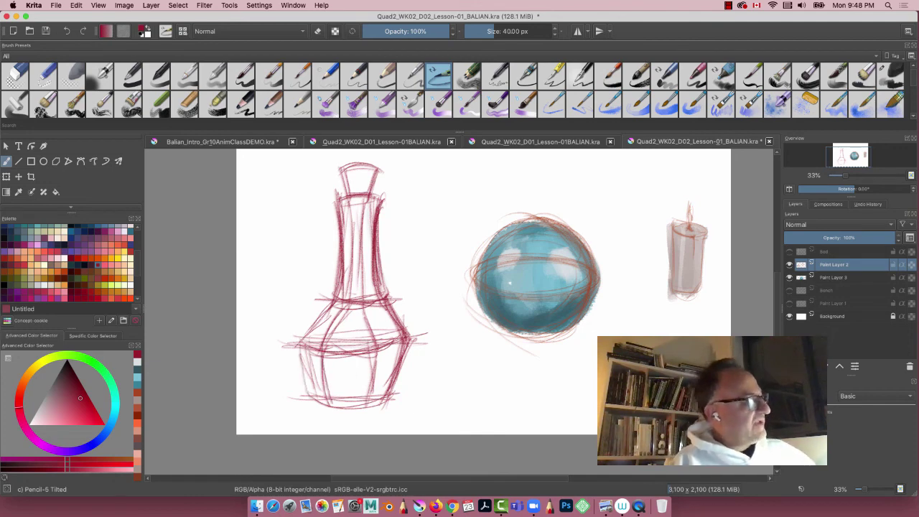
Sketch a smaller bottle with neck, angular body and stopper to the left of the first one.
left_click_drag(281, 173, 293, 246)
left_click_drag(284, 181, 260, 234)
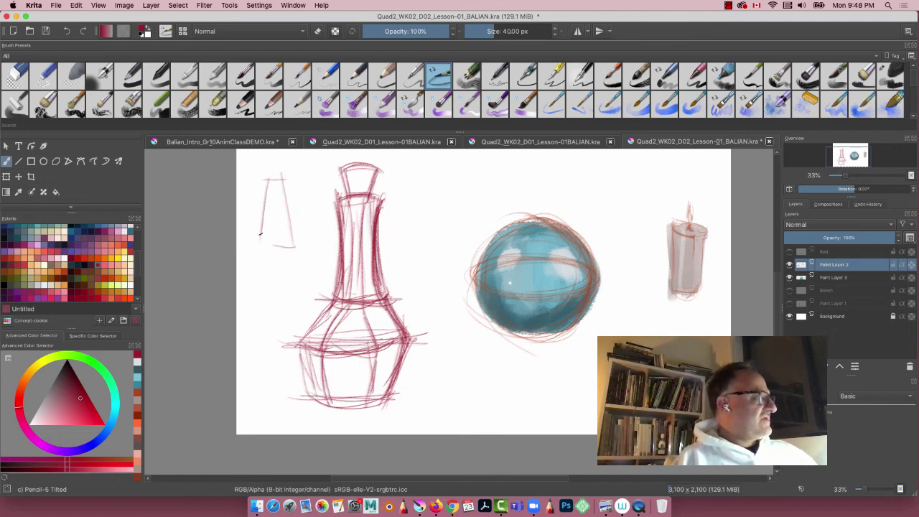
left_click_drag(296, 264, 286, 303)
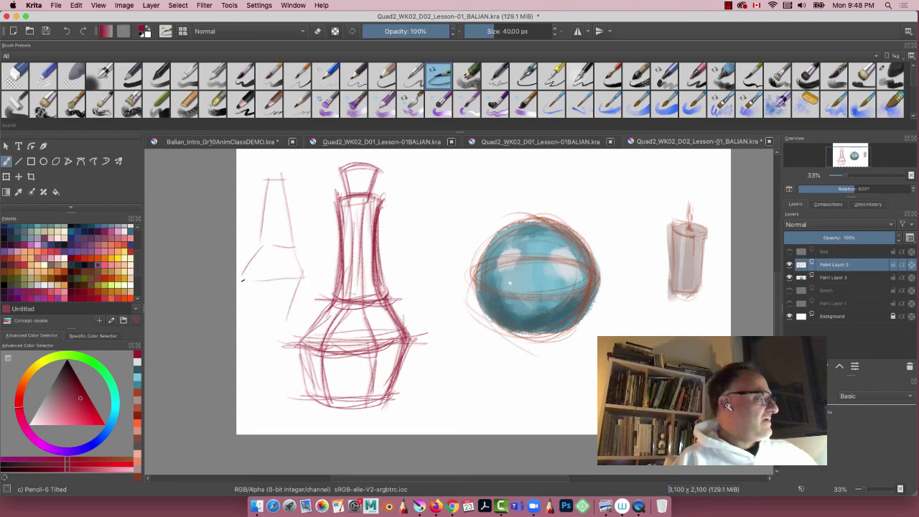
left_click_drag(243, 280, 253, 320)
left_click_drag(304, 273, 298, 304)
left_click_drag(254, 278, 305, 276)
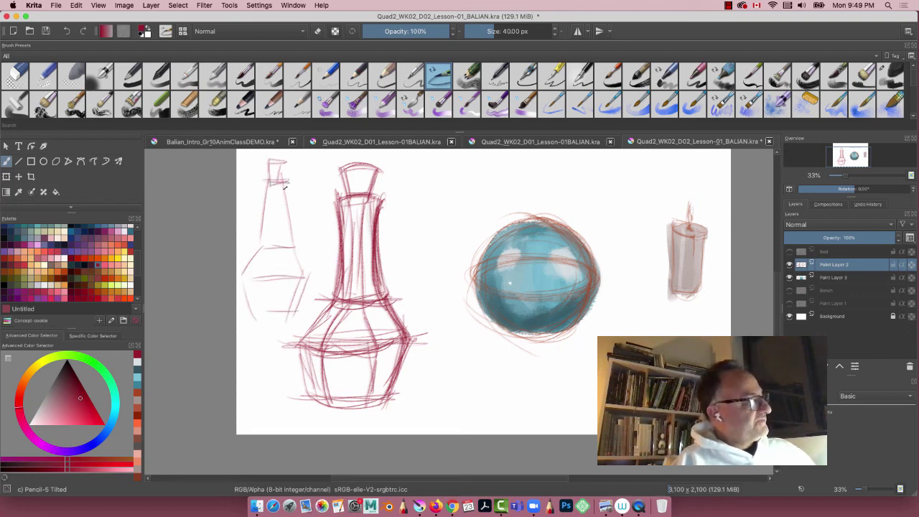
Firm up the small bottle's neck and draw curved lines around its widest part and base.
mouse_move(284, 183)
left_mouse_down()
mouse_move(291, 253)
mouse_move(267, 252)
left_mouse_up()
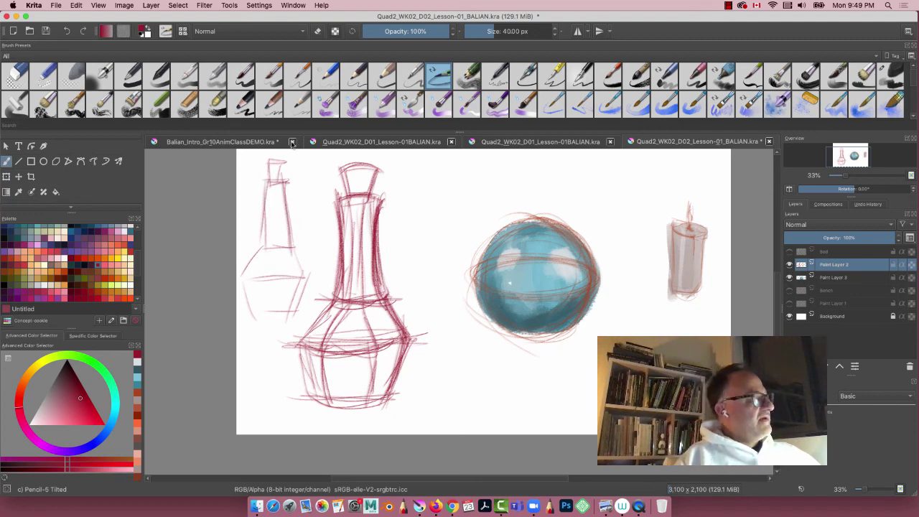
mouse_move(291, 179)
left_mouse_down()
mouse_move(288, 254)
mouse_move(262, 250)
left_mouse_up()
left_click_drag(266, 188, 291, 185)
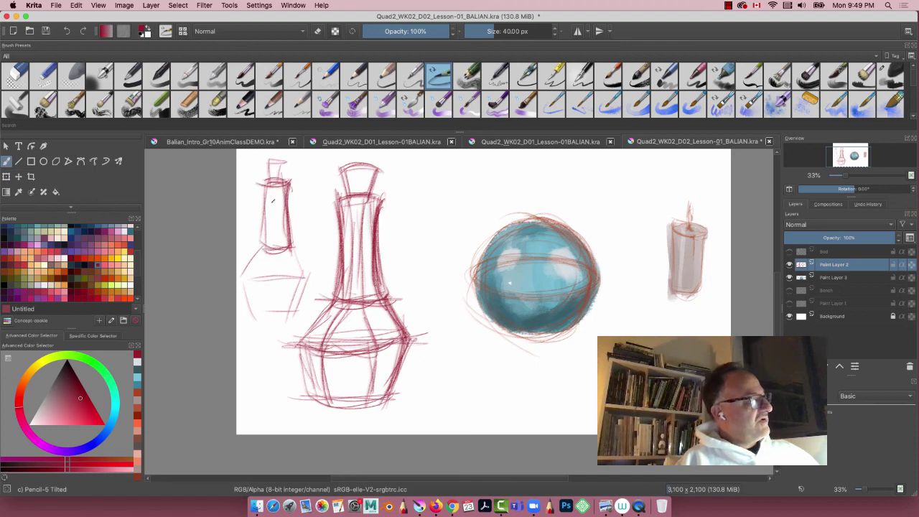
mouse_move(312, 256)
left_mouse_down()
mouse_move(261, 260)
mouse_move(314, 252)
left_mouse_up()
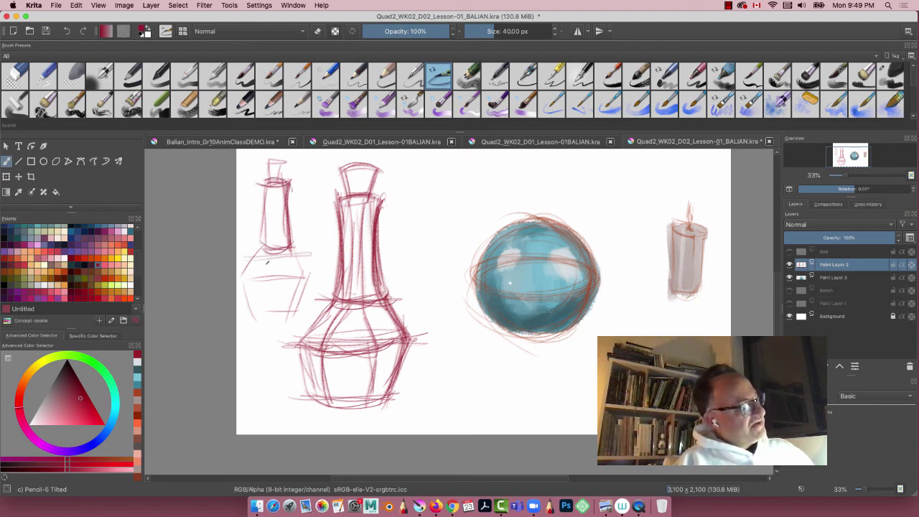
mouse_move(261, 282)
left_mouse_down()
mouse_move(309, 272)
mouse_move(249, 286)
mouse_move(304, 266)
mouse_move(250, 284)
left_mouse_up()
mouse_move(270, 316)
left_mouse_down()
mouse_move(302, 308)
mouse_move(296, 303)
left_mouse_up()
mouse_move(289, 253)
left_mouse_down()
mouse_move(309, 274)
mouse_move(288, 272)
left_mouse_up()
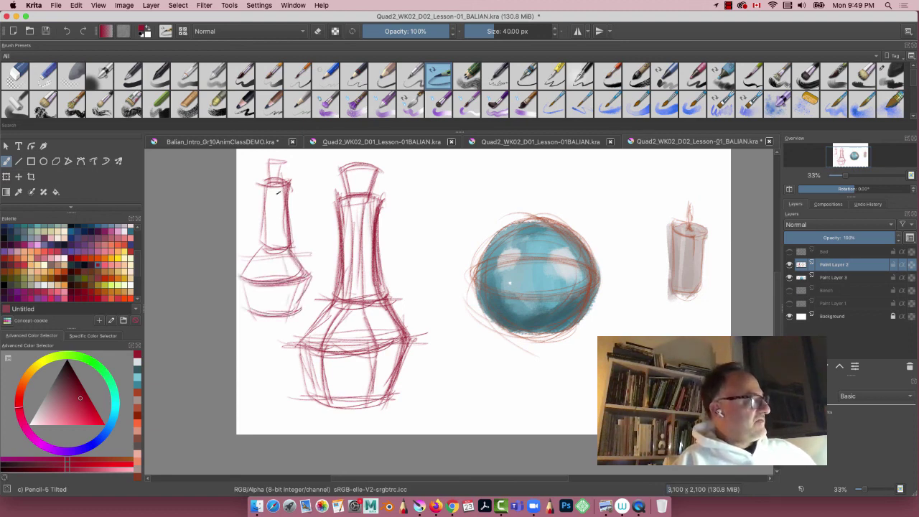
Darken the small bottle's rim and left neck edge, round its stopper top, and strengthen the lower body's curved outline.
left_click_drag(277, 191, 290, 187)
left_click_drag(290, 187, 261, 192)
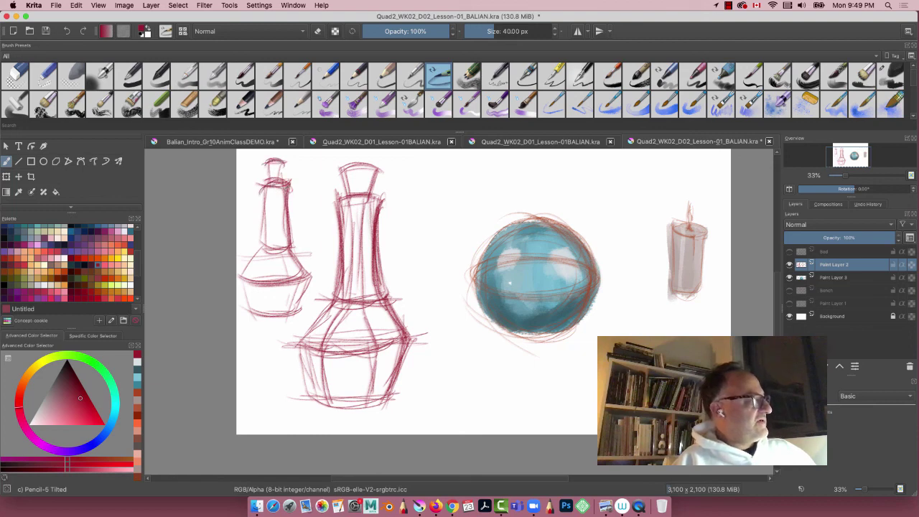
left_click_drag(262, 181, 255, 253)
left_click_drag(250, 281, 307, 271)
left_click_drag(265, 315, 304, 306)
left_click_drag(311, 273, 296, 314)
left_click_drag(312, 277, 304, 295)
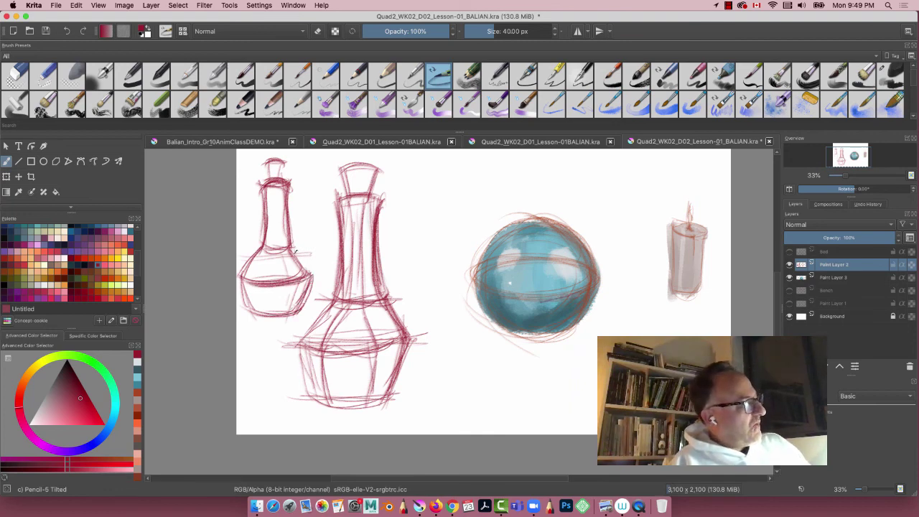
Retrace the small bottle's right shoulder and neck base, and finish the outline of its stopper.
left_click_drag(295, 252, 312, 276)
left_click_drag(294, 250, 309, 272)
left_click_drag(267, 252, 302, 253)
left_click_drag(281, 172, 286, 185)
left_click_drag(260, 162, 289, 160)
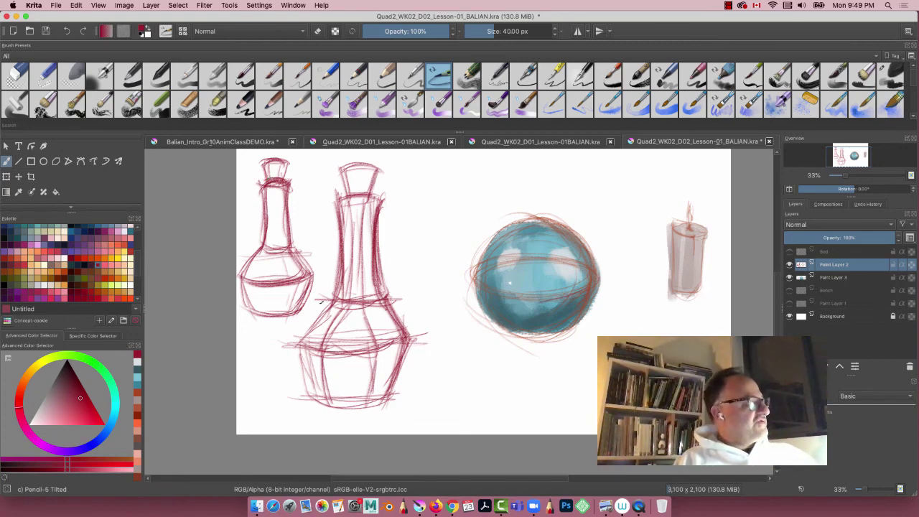
Strengthen the large bottle's left shoulder, body facet lines, base and left neck edge.
left_click_drag(323, 300, 301, 342)
mouse_move(348, 306)
left_mouse_down()
mouse_move(325, 356)
mouse_move(382, 359)
mouse_move(380, 348)
left_mouse_up()
mouse_move(381, 350)
left_mouse_down()
mouse_move(369, 410)
mouse_move(387, 394)
left_mouse_up()
mouse_move(299, 392)
left_mouse_down()
mouse_move(383, 397)
mouse_move(352, 401)
left_mouse_up()
left_click_drag(327, 301, 304, 348)
left_click_drag(337, 201, 341, 286)
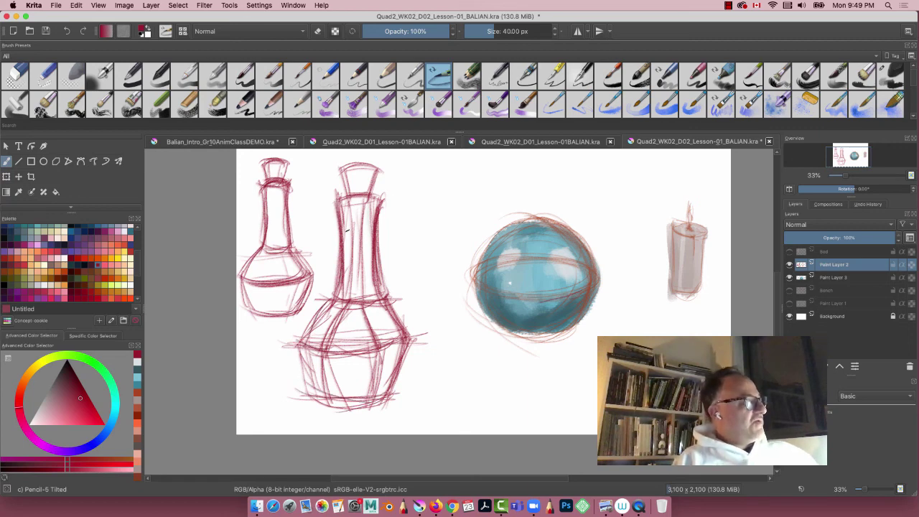
Widen the large bottle's stopper, draw a thick curved collar around its rim, and darken the neck's facet lines.
left_click_drag(385, 204, 333, 214)
mouse_move(336, 163)
left_mouse_down()
mouse_move(346, 194)
mouse_move(381, 204)
mouse_move(371, 206)
left_mouse_up()
left_click_drag(344, 179, 386, 161)
left_click_drag(333, 203, 384, 194)
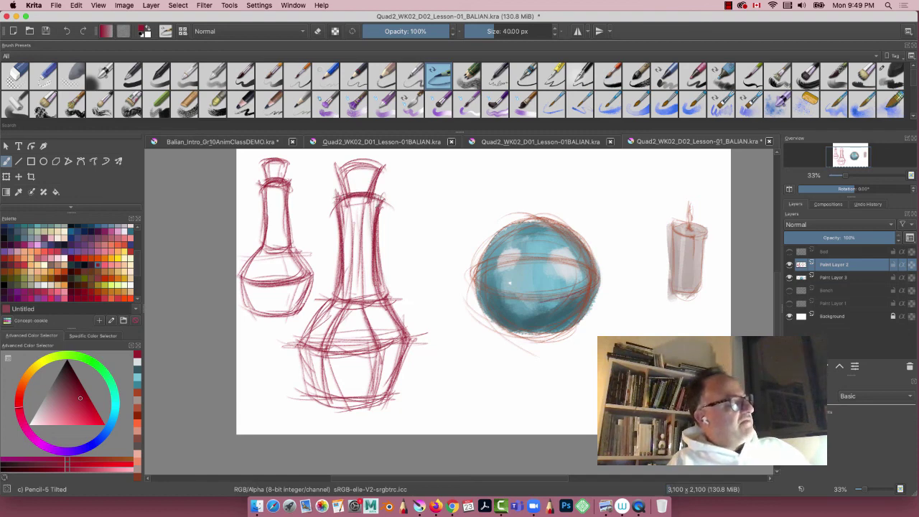
left_click_drag(332, 215, 386, 195)
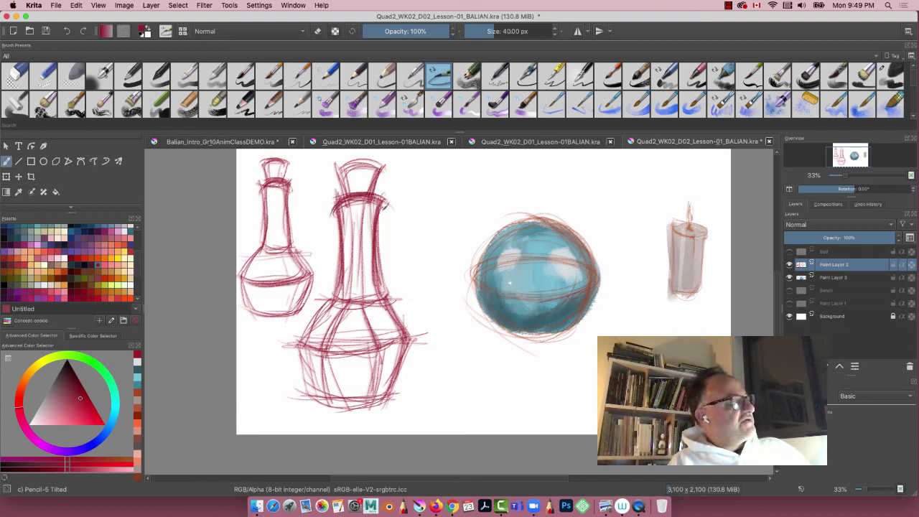
left_click_drag(329, 207, 383, 202)
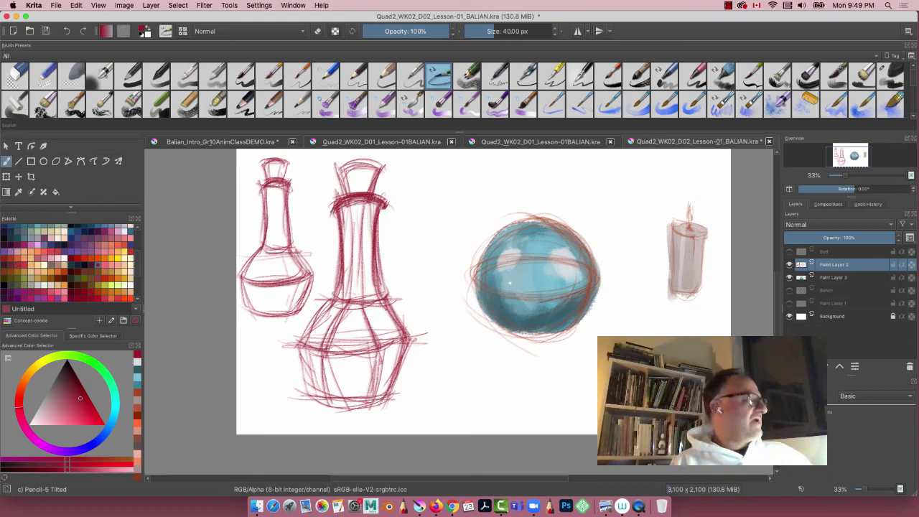
mouse_move(376, 207)
left_mouse_down()
mouse_move(375, 281)
mouse_move(387, 305)
left_mouse_up()
mouse_move(366, 205)
left_mouse_down()
mouse_move(367, 307)
mouse_move(345, 216)
mouse_move(335, 309)
left_mouse_up()
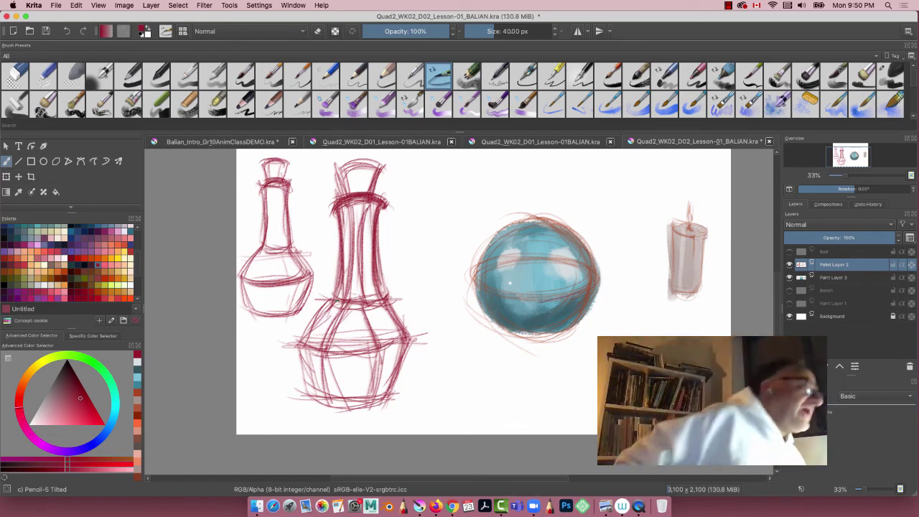
On Paint Layer 3, fill both bottles below the stoppers with purple using the 144 px Charcoal Rock Soft brush.
left_click(835, 279)
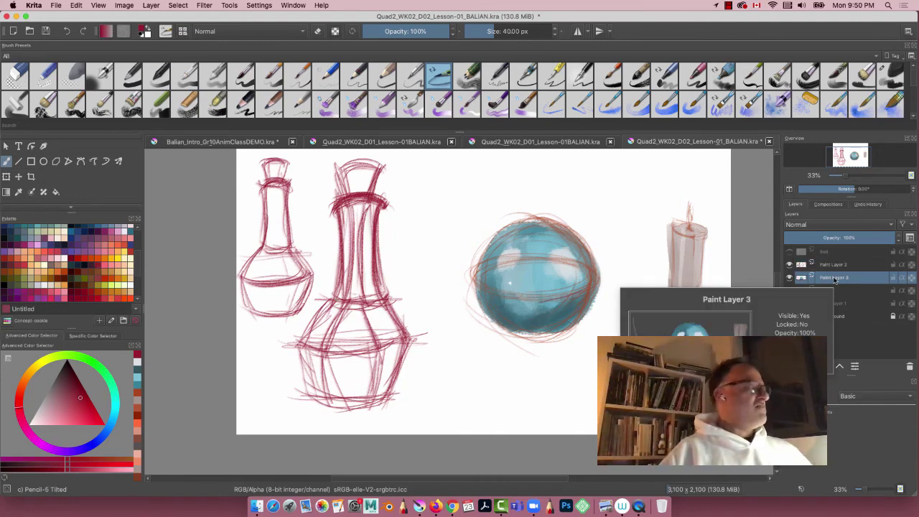
left_click(57, 299)
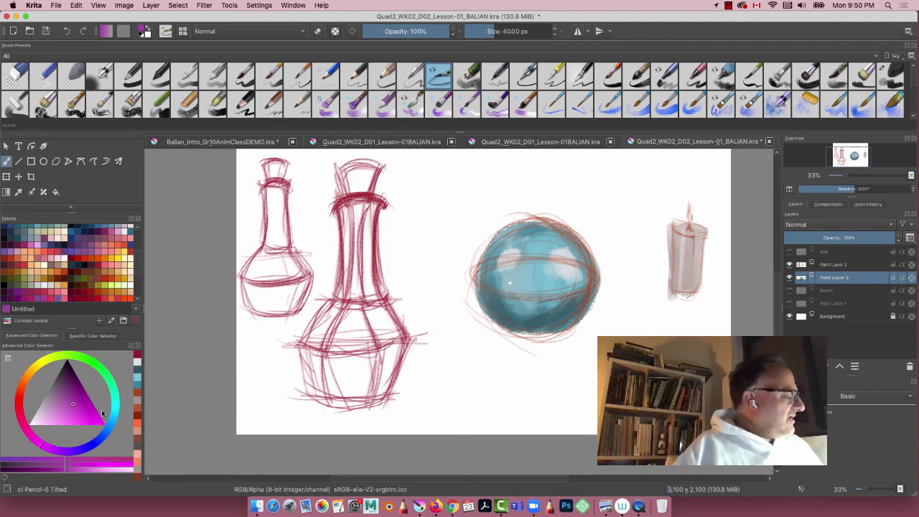
left_click(891, 74)
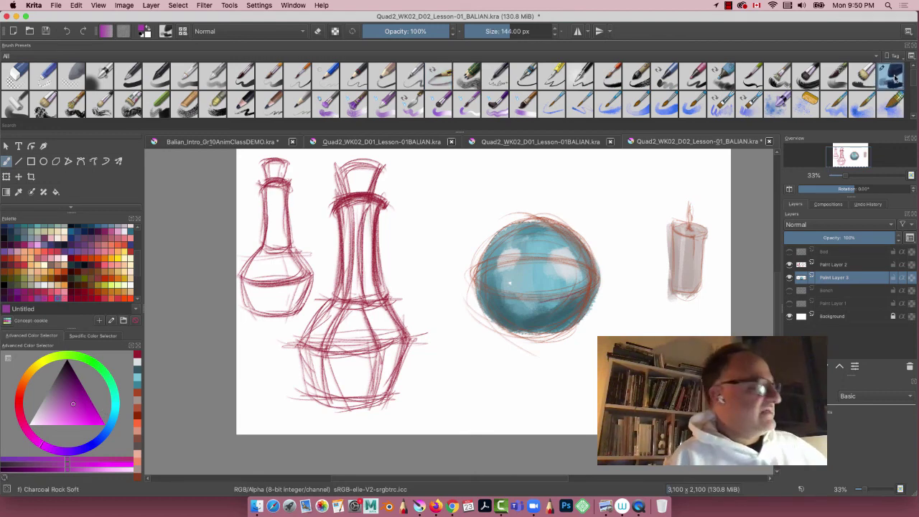
mouse_move(356, 208)
left_mouse_down()
mouse_move(359, 302)
mouse_move(361, 204)
mouse_move(372, 300)
mouse_move(386, 316)
mouse_move(390, 360)
mouse_move(372, 394)
mouse_move(355, 312)
mouse_move(350, 398)
mouse_move(331, 353)
mouse_move(328, 364)
mouse_move(350, 209)
mouse_move(340, 292)
mouse_move(314, 367)
mouse_move(274, 202)
mouse_move(268, 249)
mouse_move(277, 232)
mouse_move(300, 284)
mouse_move(277, 272)
mouse_move(272, 282)
mouse_move(299, 287)
mouse_move(284, 308)
mouse_move(271, 293)
mouse_move(261, 308)
mouse_move(251, 282)
mouse_move(271, 175)
mouse_move(290, 242)
left_mouse_up()
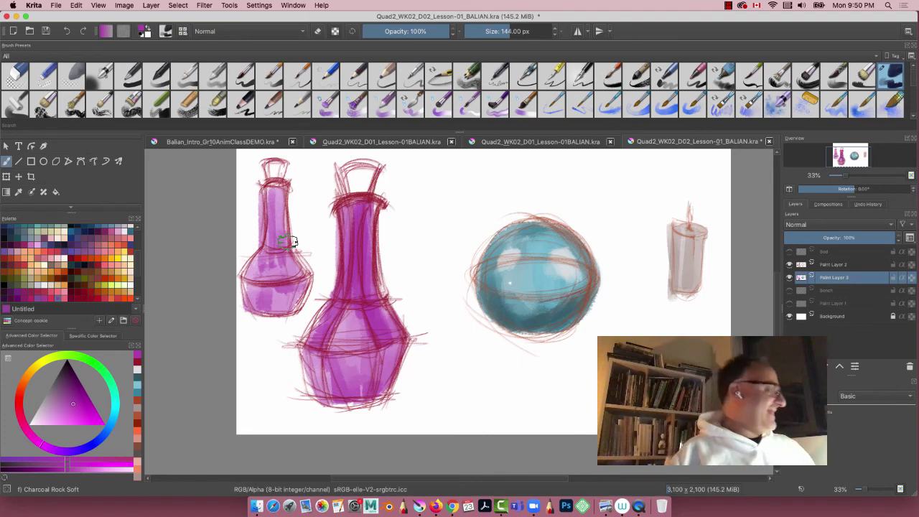
Paint both bottles' stoppers orange, and switch back to the Pencil-5 Tilted brush.
left_click(99, 266)
mouse_move(272, 161)
left_mouse_down()
mouse_move(284, 166)
mouse_move(267, 173)
mouse_move(362, 173)
mouse_move(344, 187)
mouse_move(370, 176)
mouse_move(351, 192)
left_mouse_up()
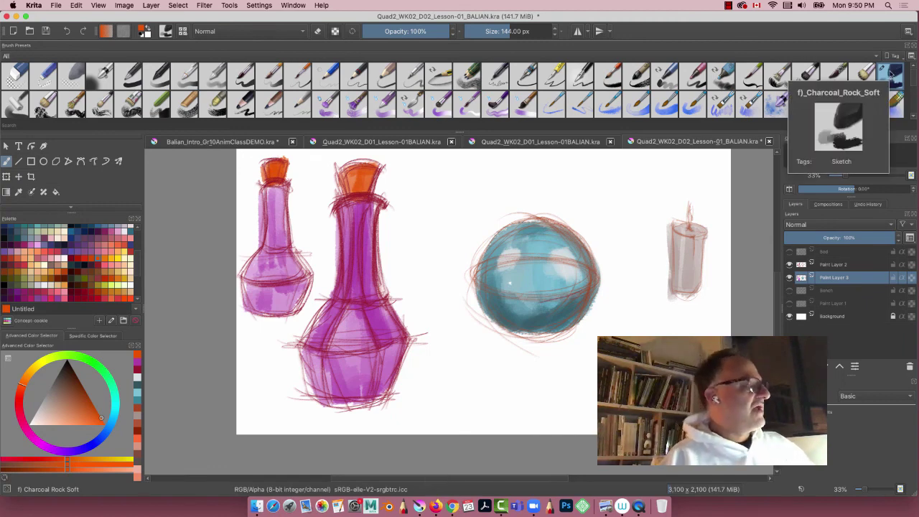
left_click(439, 76)
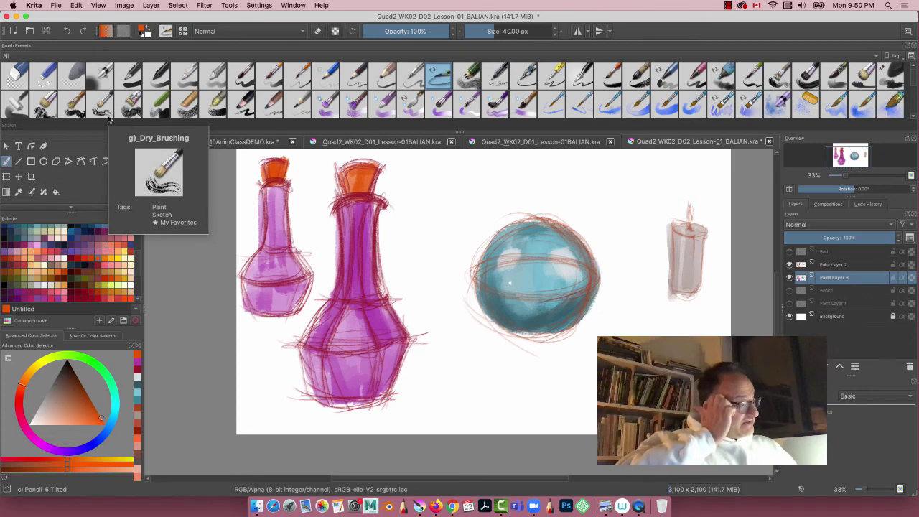
Erase along the small bottle's left neck edge, and paint pale and darker muted purple tones over both bottles with the 144 px Charcoal Rock Soft brush.
left_click(15, 76)
mouse_move(252, 187)
left_mouse_down()
mouse_move(256, 236)
mouse_move(256, 188)
mouse_move(250, 253)
mouse_move(255, 216)
left_mouse_up()
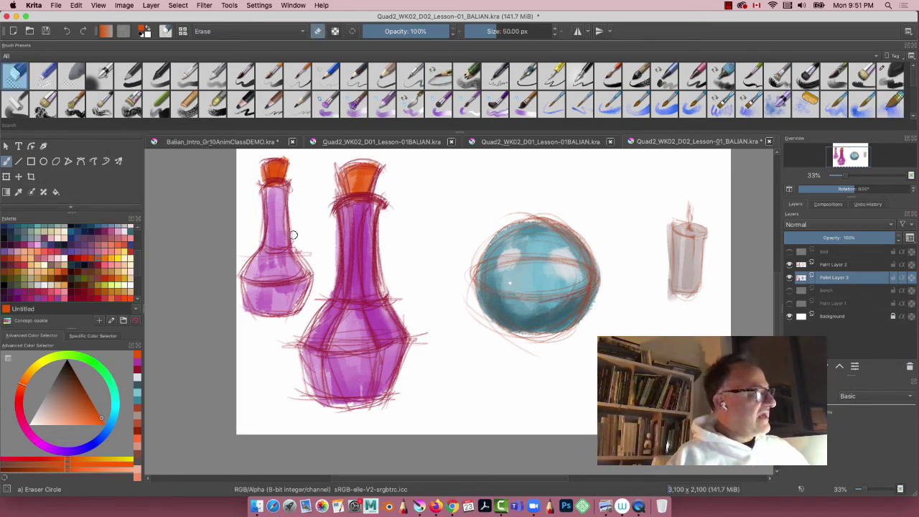
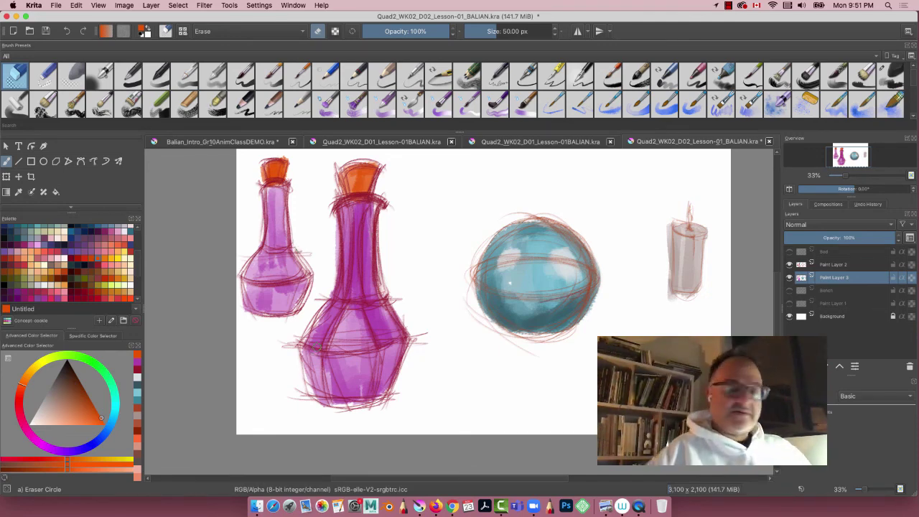
left_click(892, 74)
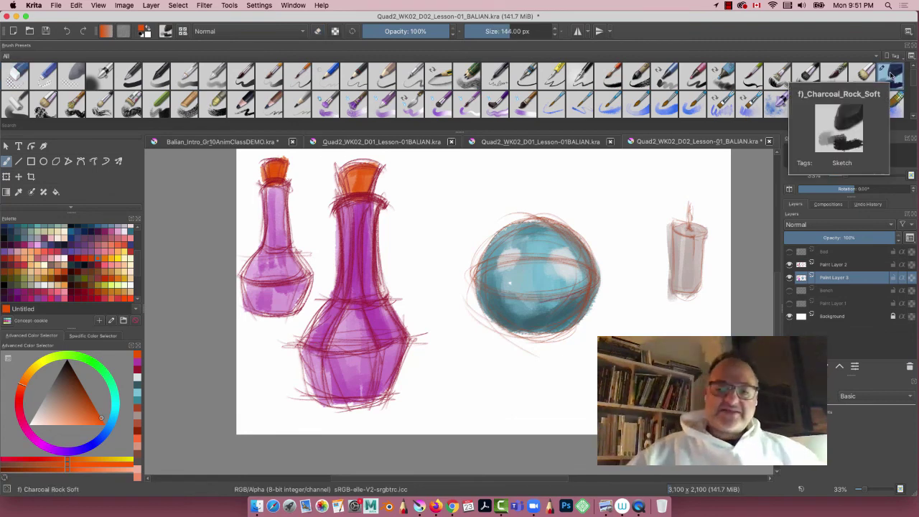
key("p")
left_click(293, 267)
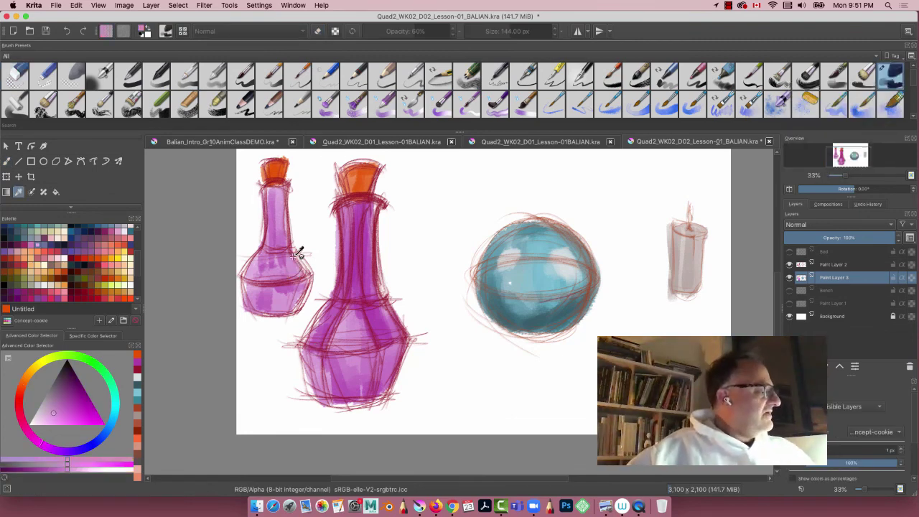
key("b")
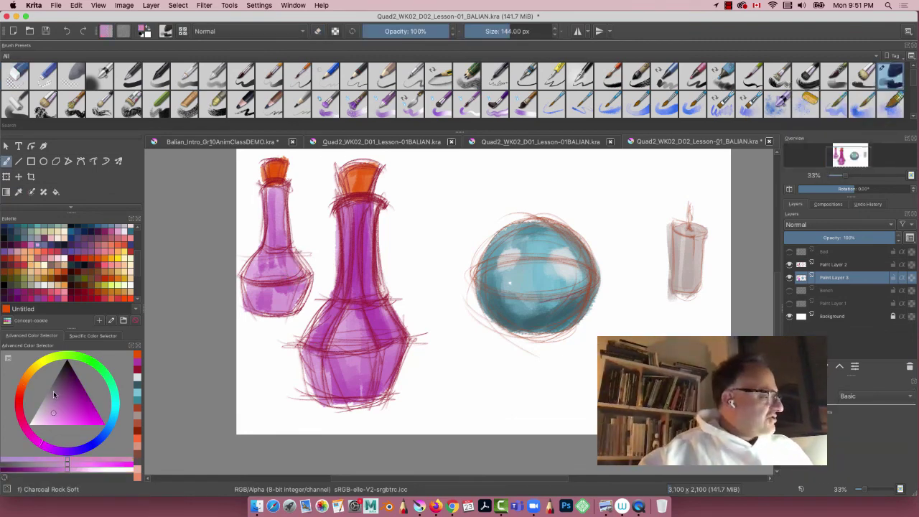
left_click_drag(52, 421, 46, 415)
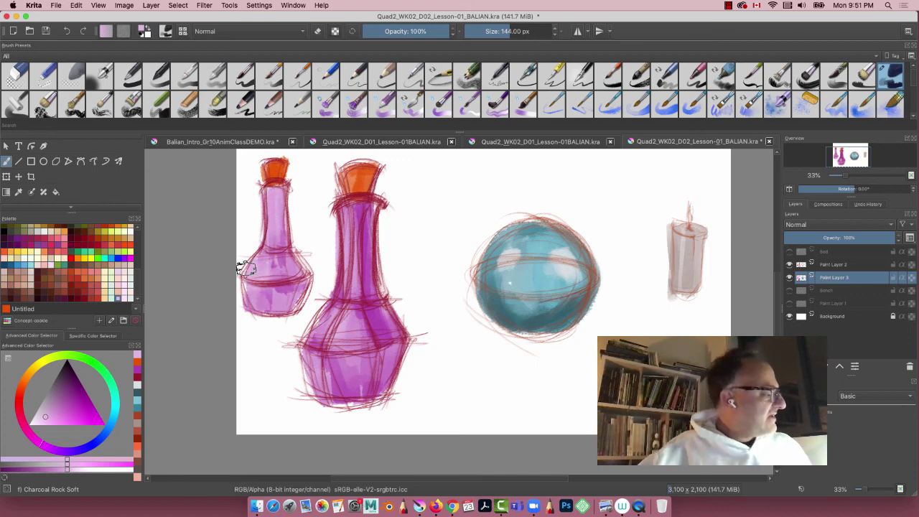
left_click(59, 400)
mouse_move(361, 386)
left_mouse_down()
mouse_move(372, 396)
mouse_move(354, 384)
left_mouse_up()
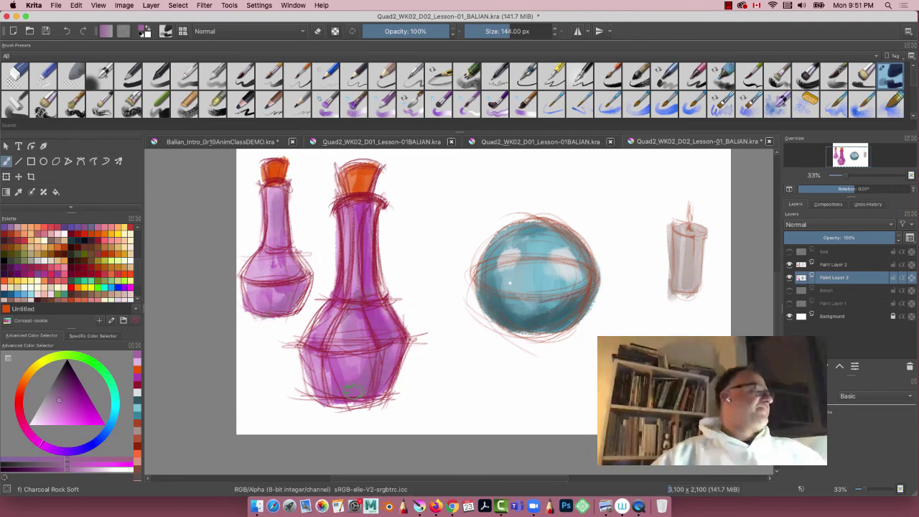
Sample the large stopper's orange and shade the stopper's right side with a darker brownish orange.
key("p")
left_click(365, 179)
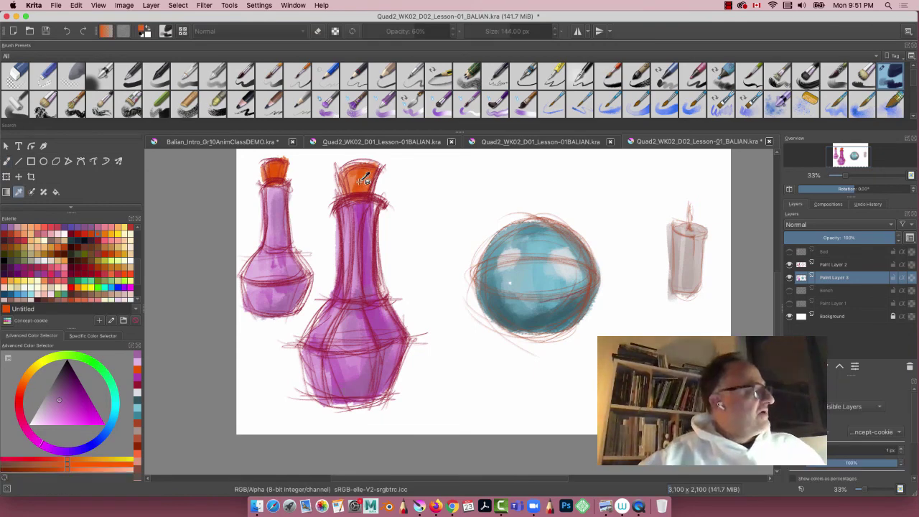
left_click(82, 400)
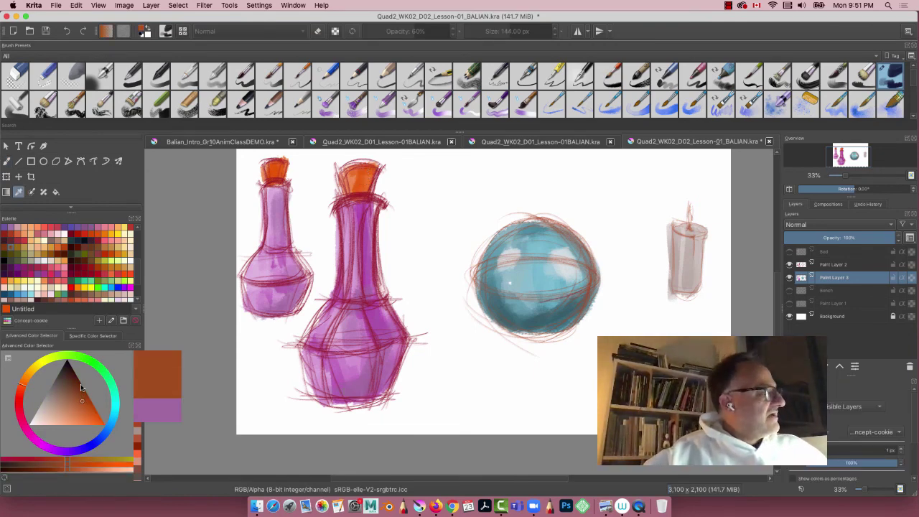
left_click(95, 419)
key("b")
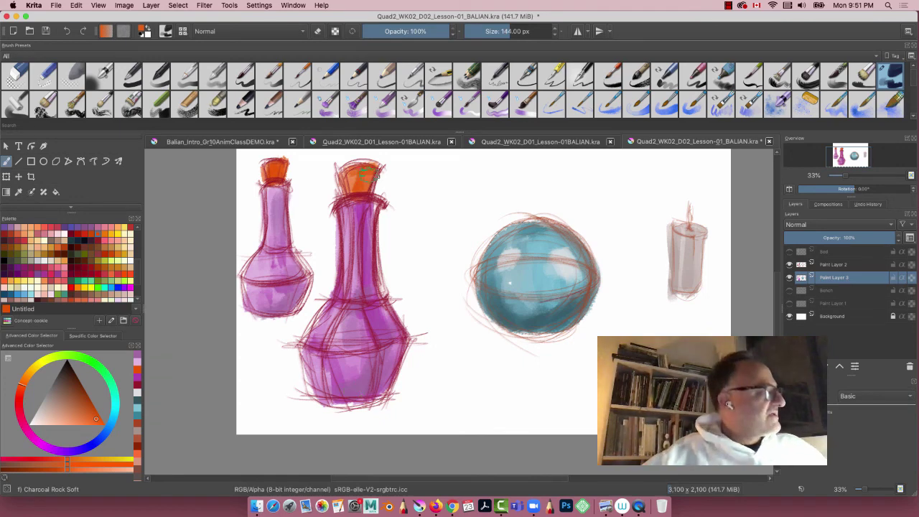
left_click(83, 402)
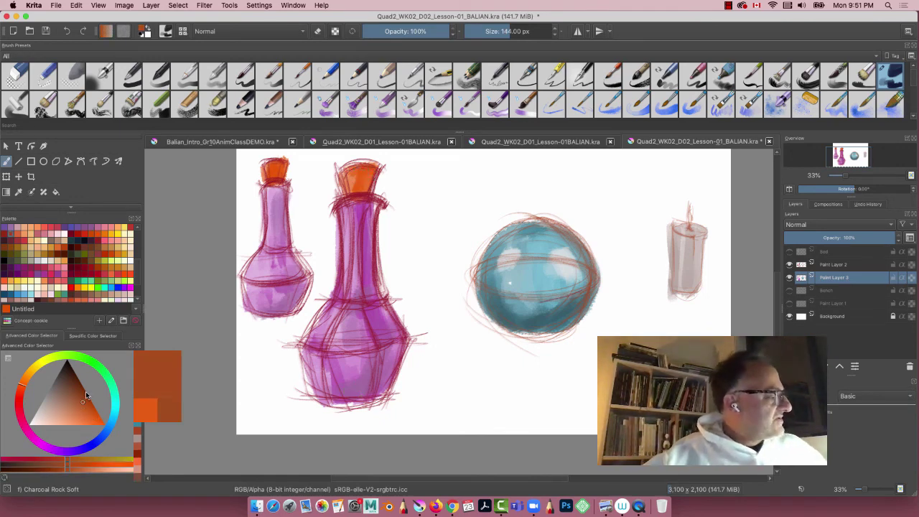
left_click_drag(369, 180, 364, 192)
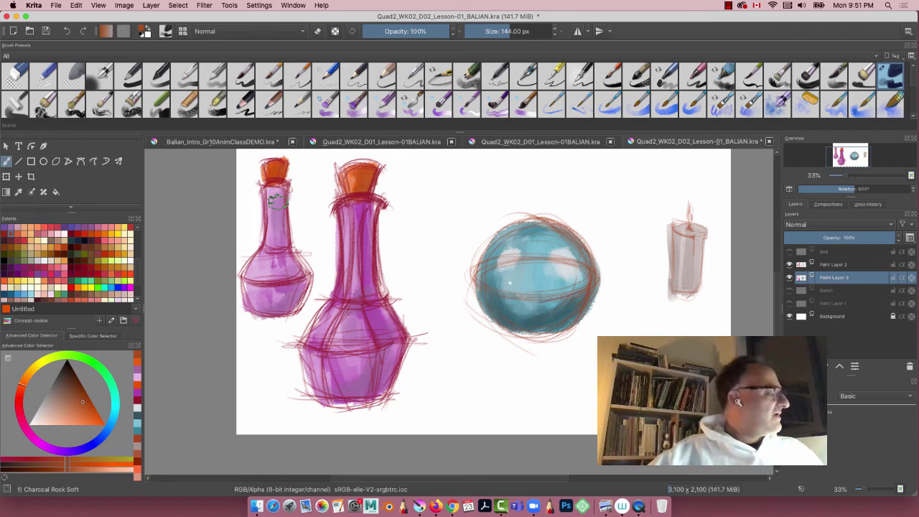
Brush pale peach highlights onto the stoppers' and bottles' left sides, the sphere's left edge and the candle body.
left_click(51, 421)
left_click_drag(352, 169, 349, 183)
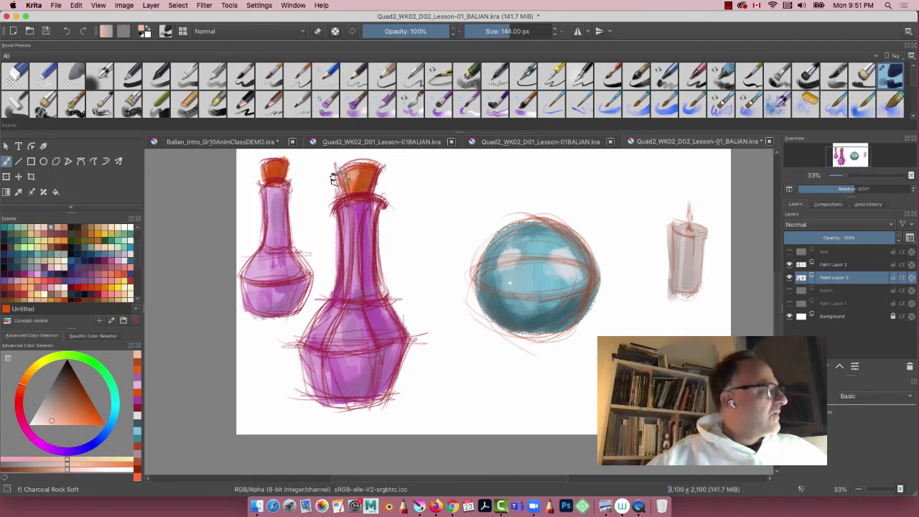
mouse_move(269, 176)
left_mouse_down()
mouse_move(266, 169)
mouse_move(269, 176)
left_mouse_up()
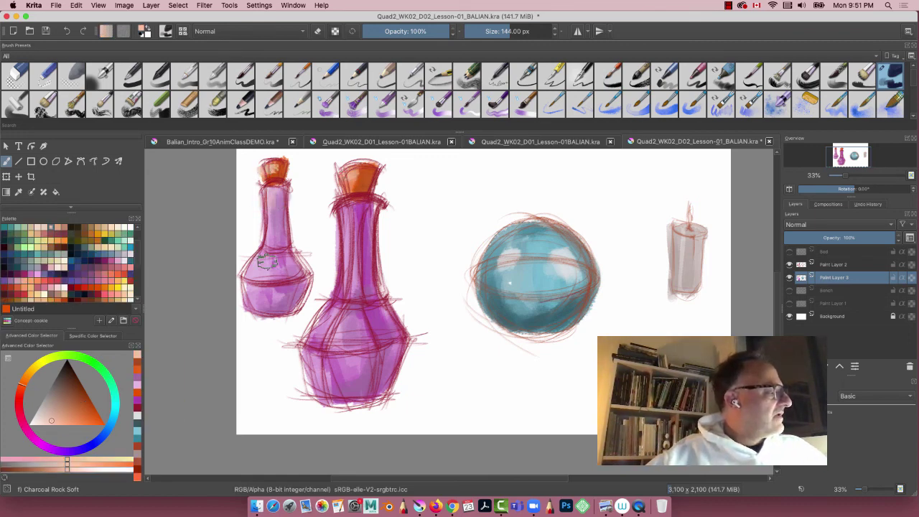
left_click_drag(346, 205, 349, 251)
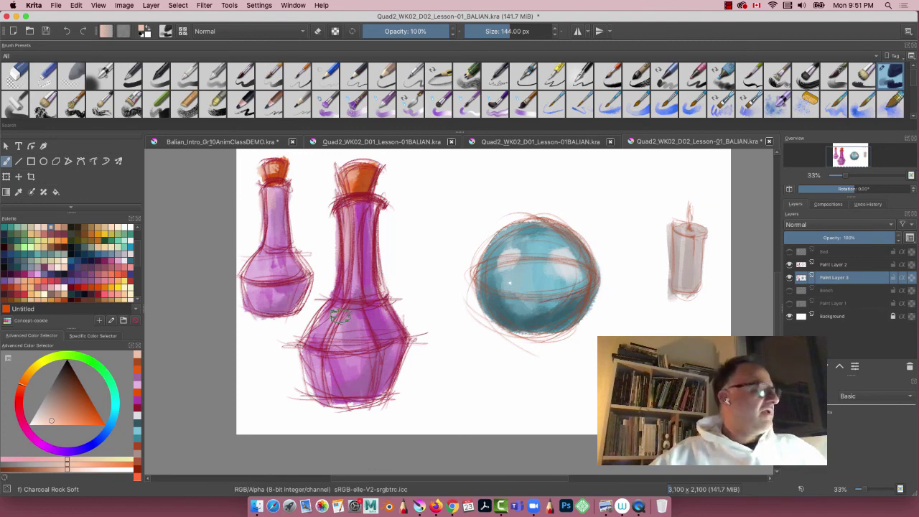
mouse_move(514, 232)
left_mouse_down()
mouse_move(484, 310)
mouse_move(533, 338)
left_mouse_up()
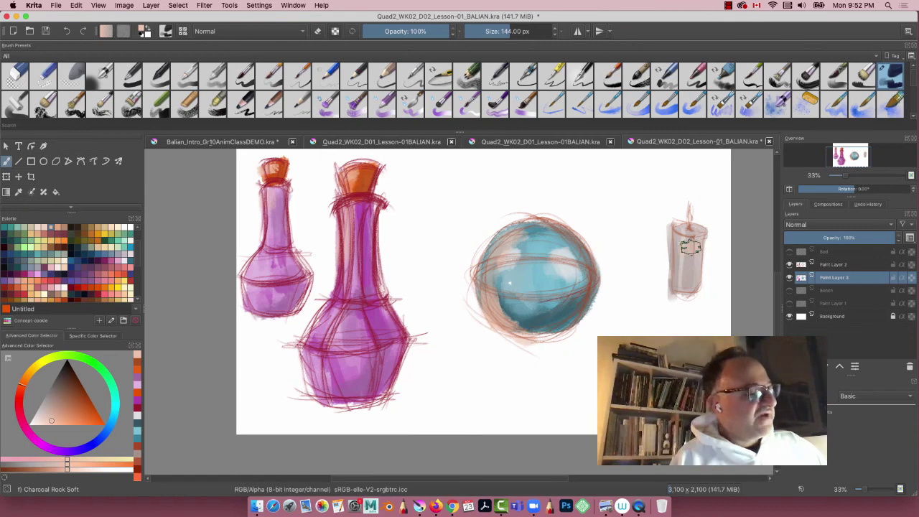
mouse_move(688, 247)
left_mouse_down()
mouse_move(680, 266)
mouse_move(696, 244)
mouse_move(696, 281)
left_mouse_up()
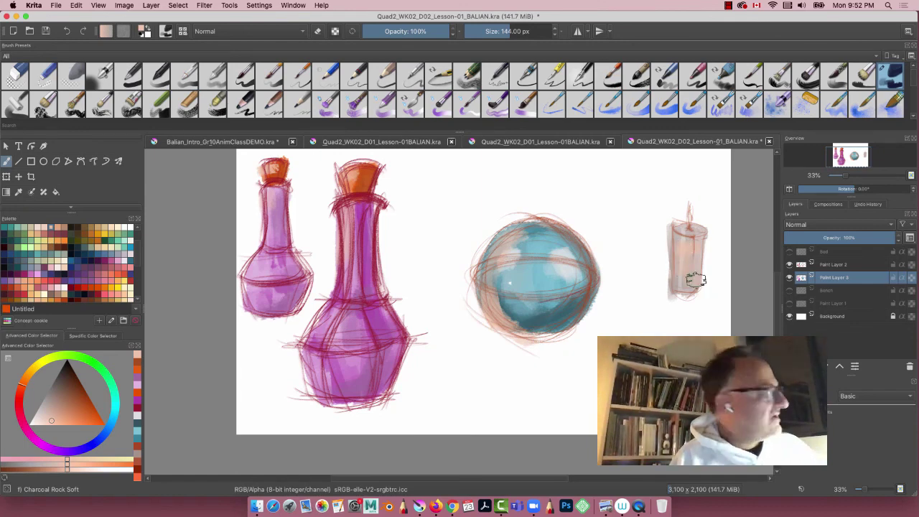
Paint the candle golden yellow, and shade its right side and lower part with a darker ochre.
left_click(40, 372)
left_click(27, 379)
left_click(25, 381)
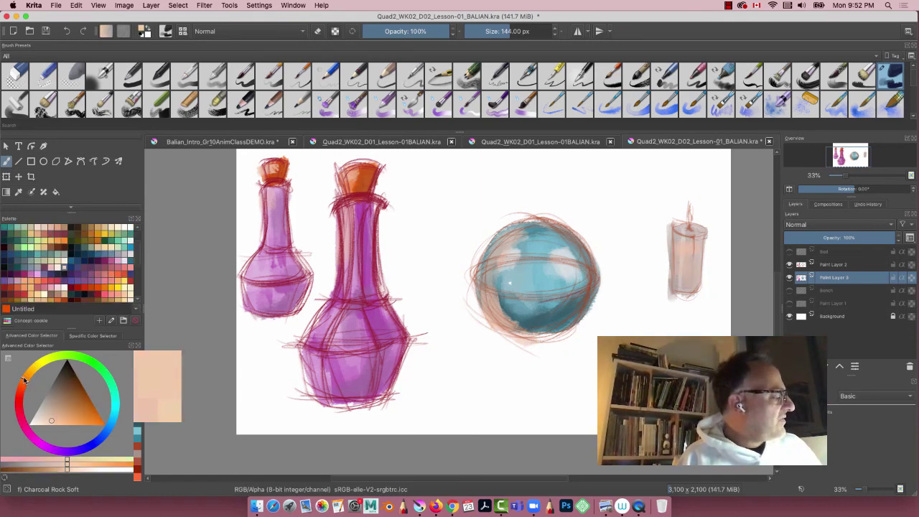
left_click(29, 372)
left_click(80, 418)
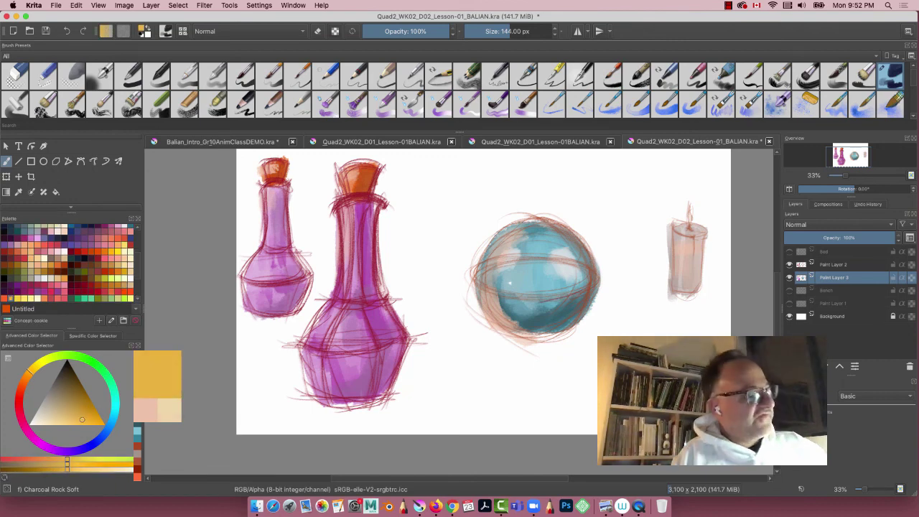
mouse_move(691, 246)
left_mouse_down()
mouse_move(689, 287)
mouse_move(689, 231)
mouse_move(678, 240)
left_mouse_up()
left_click(92, 408)
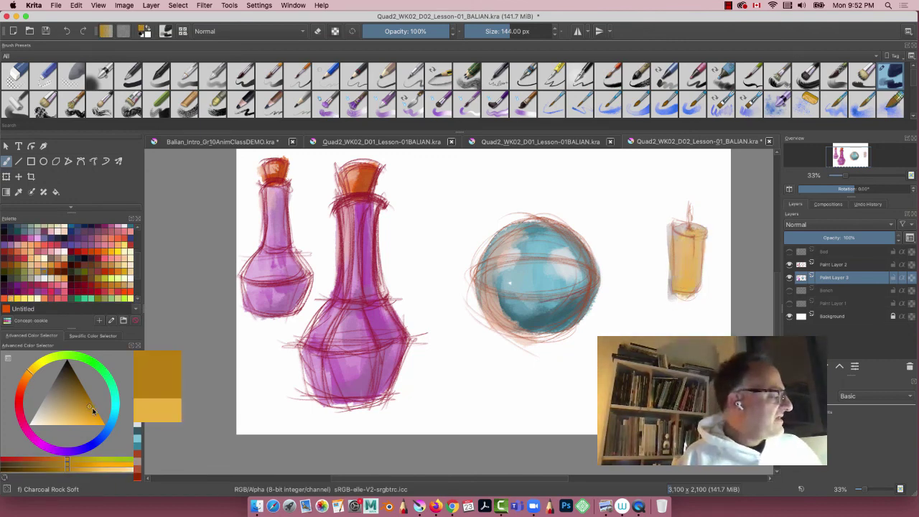
mouse_move(695, 268)
left_mouse_down()
mouse_move(696, 246)
mouse_move(679, 289)
left_mouse_up()
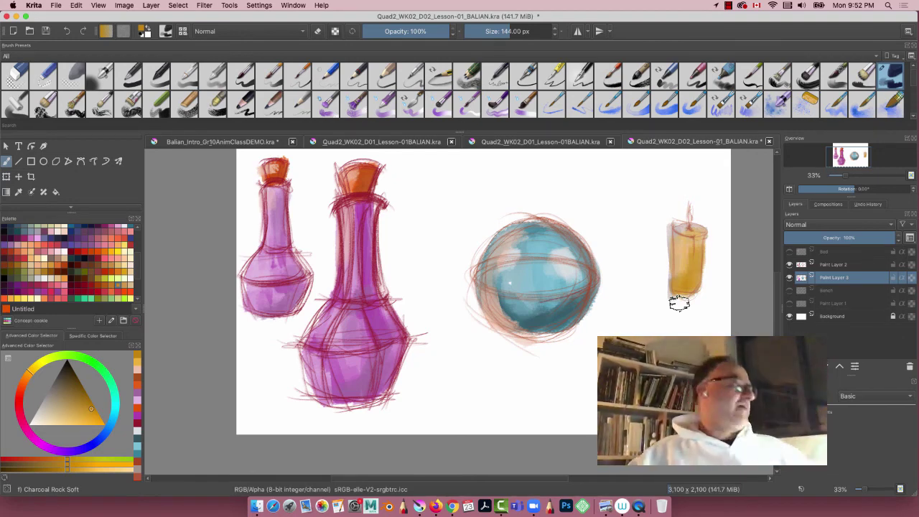
left_click(727, 6)
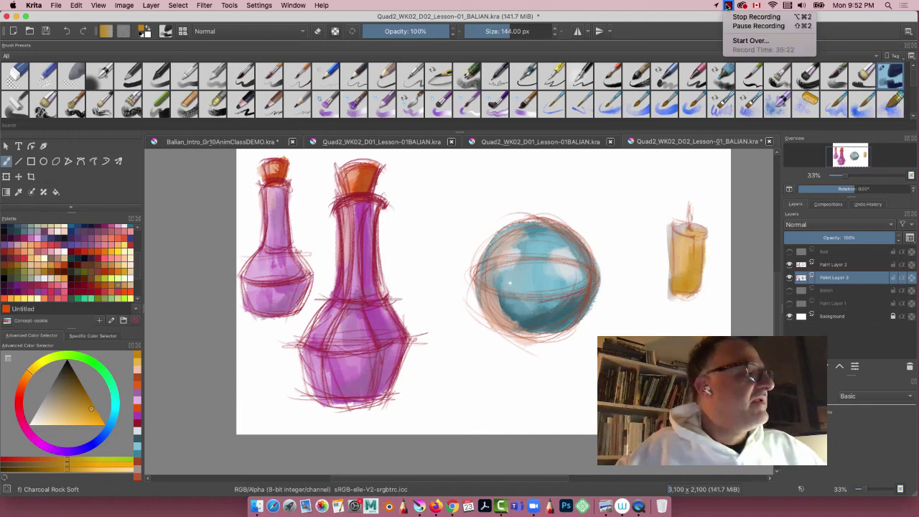
left_click(414, 241)
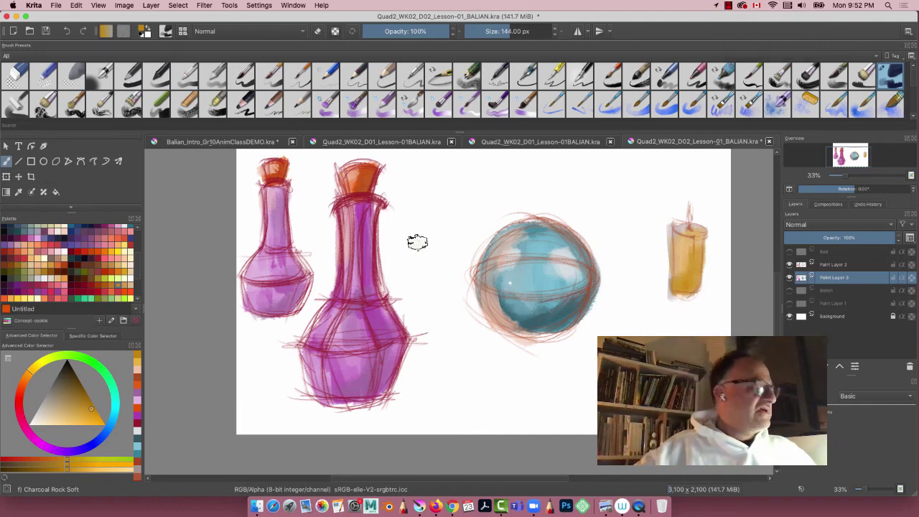
key("minus")
key("minus")
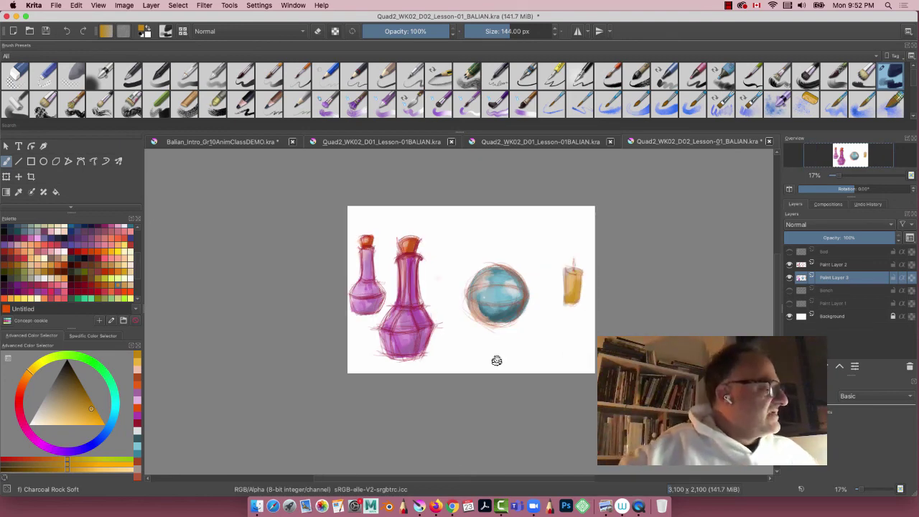
key("minus")
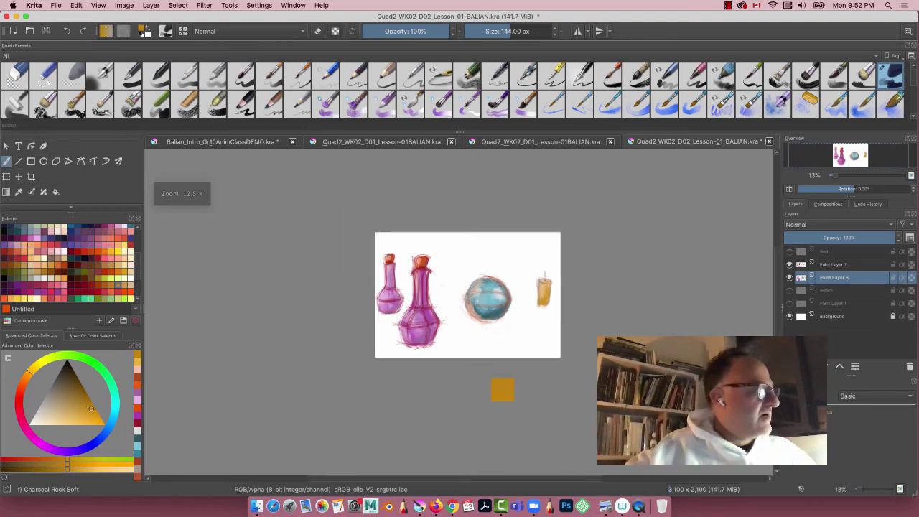
key("plus")
key("plus")
key("plus")
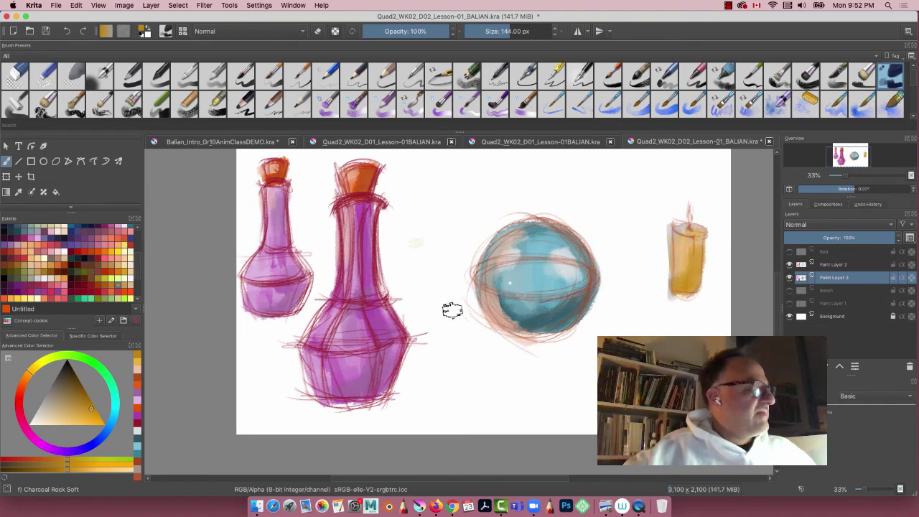
mouse_move(452, 310)
left_mouse_down()
mouse_move(365, 364)
mouse_move(365, 328)
mouse_move(371, 339)
mouse_move(386, 330)
left_mouse_up()
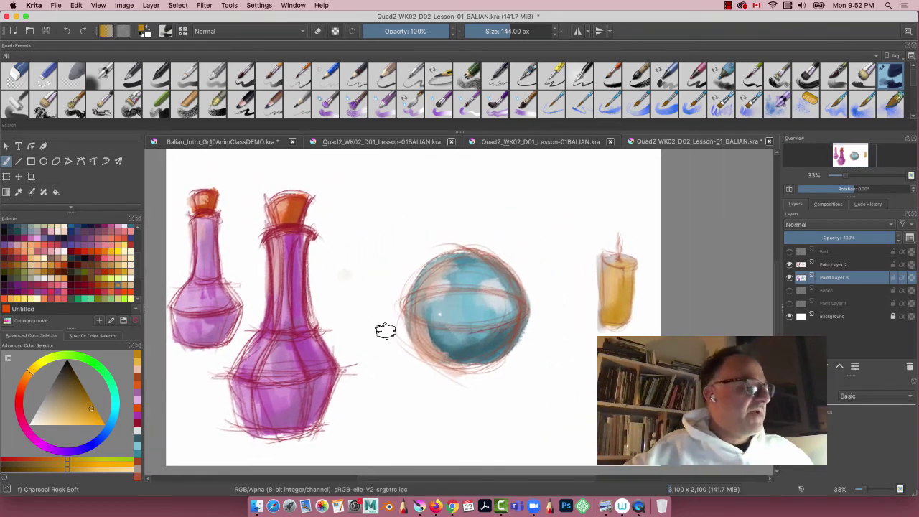
Toggle Paint Layer 2 and Paint Layer 3 off and on again, and save a new Krita version with lesson number 02 in its name.
left_click(790, 265)
left_click(789, 277)
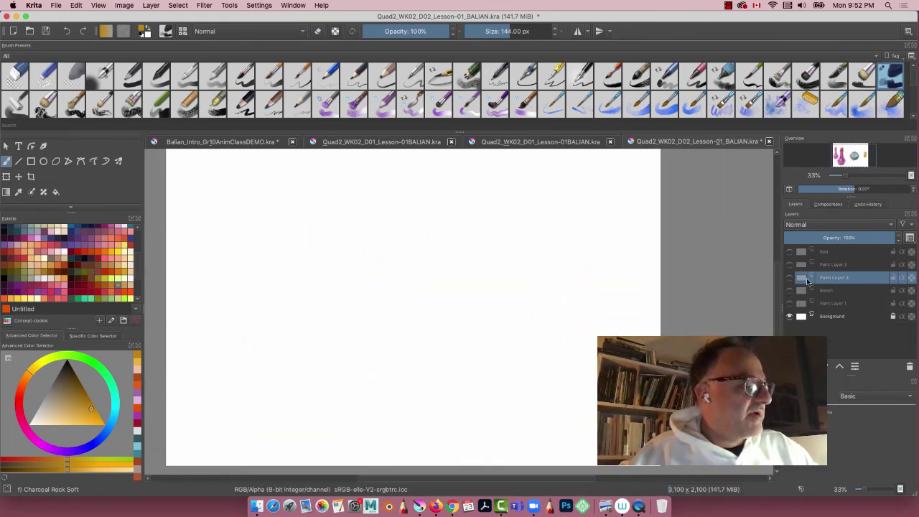
left_click(790, 264)
left_click(790, 277)
mouse_move(794, 291)
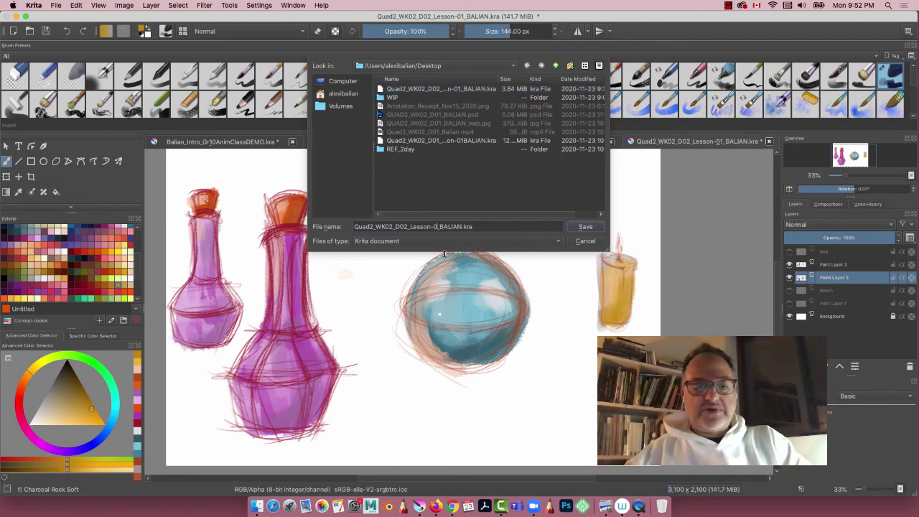
key("Return")
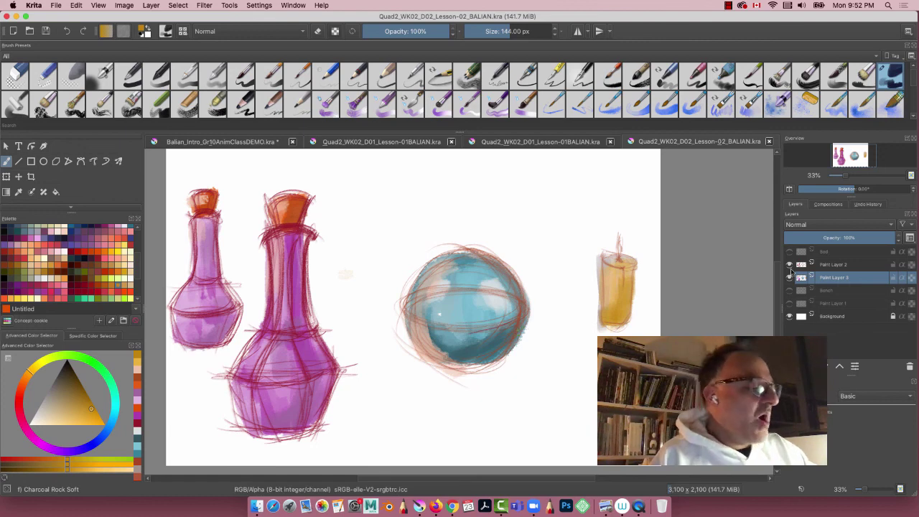
Hide Paint Layer 2 and Paint Layer 3, and add a new empty paint layer above them for the next drawing.
left_click(789, 264)
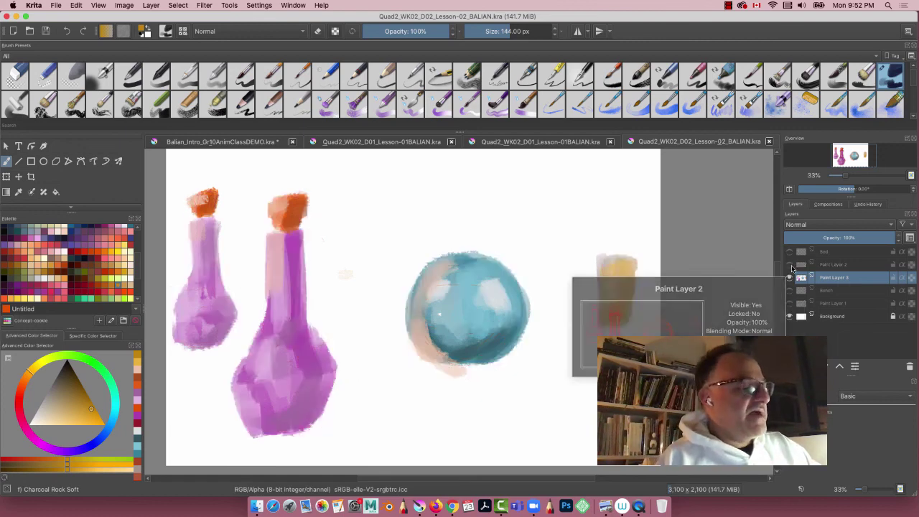
left_click(789, 277)
left_click(790, 367)
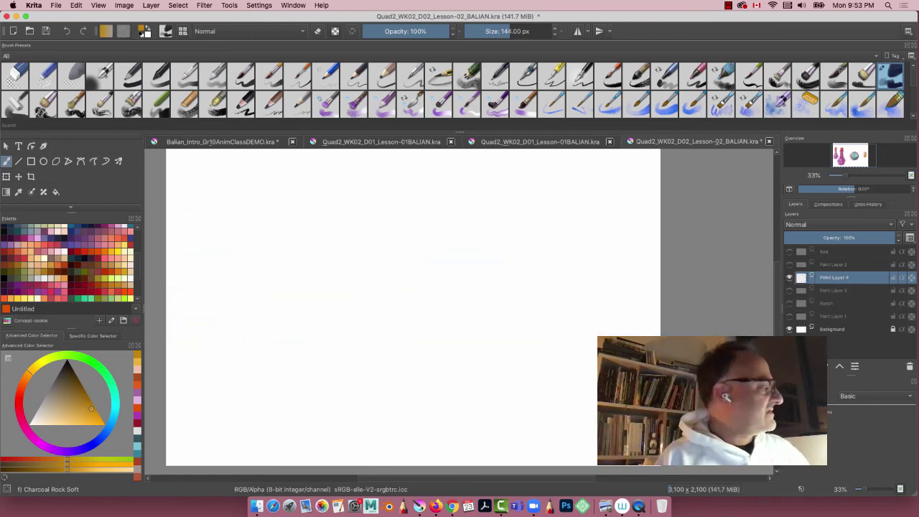
Sketch an upright rectangle in ochre on the upper right of the canvas with the 40 px Pencil-5 Tilted brush.
left_click(438, 83)
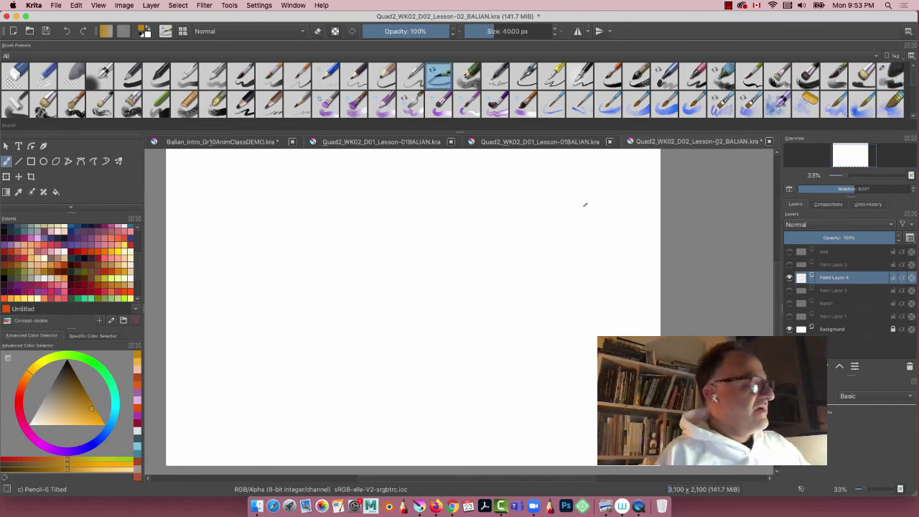
mouse_move(530, 192)
left_mouse_down()
mouse_move(566, 197)
mouse_move(529, 191)
mouse_move(529, 308)
left_mouse_up()
left_click_drag(616, 191, 611, 322)
mouse_move(514, 312)
left_mouse_down()
mouse_move(609, 313)
mouse_move(496, 303)
left_mouse_up()
left_click_drag(528, 190, 525, 340)
left_click_drag(623, 193, 520, 196)
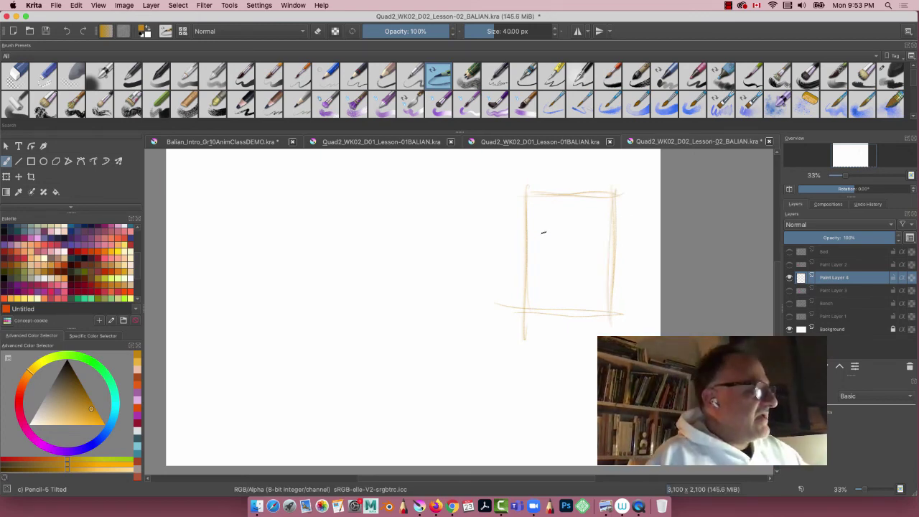
Mark off a narrow vertical band along the rectangle's left edge and shade it with dense ochre hatching.
left_click_drag(538, 190, 538, 325)
mouse_move(540, 191)
left_mouse_down()
mouse_move(538, 331)
mouse_move(520, 186)
mouse_move(523, 316)
left_mouse_up()
mouse_move(546, 190)
left_mouse_down()
mouse_move(545, 265)
mouse_move(550, 195)
mouse_move(528, 205)
mouse_move(524, 309)
left_mouse_up()
left_click_drag(553, 242, 539, 323)
mouse_move(550, 188)
left_mouse_down()
mouse_move(550, 222)
mouse_move(524, 211)
mouse_move(537, 263)
mouse_move(531, 287)
left_mouse_up()
mouse_move(546, 227)
left_mouse_down()
mouse_move(532, 201)
mouse_move(535, 316)
left_mouse_up()
mouse_move(536, 201)
left_mouse_down()
mouse_move(528, 306)
mouse_move(527, 287)
left_mouse_up()
left_click_drag(535, 318, 533, 328)
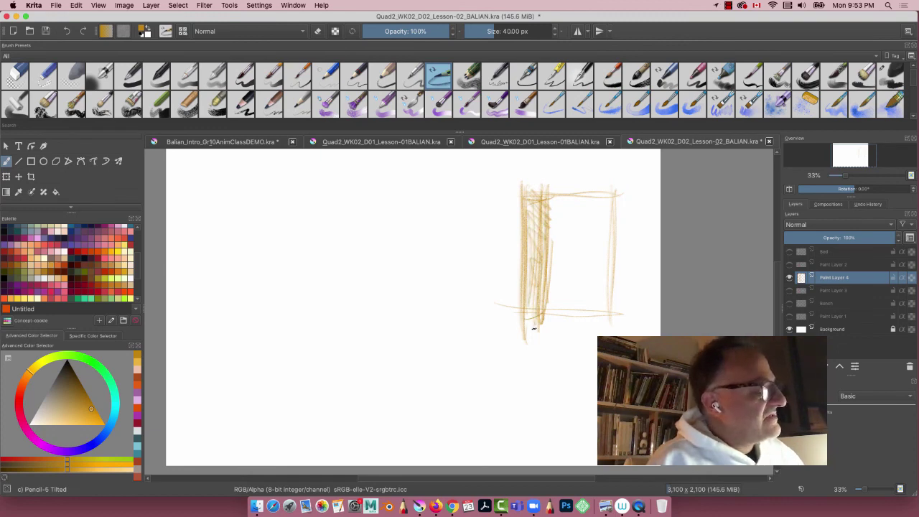
Draw diagonal corner guards on the book cover's two right corners and restate its top, right and bottom edges in ochre.
mouse_move(594, 196)
left_mouse_down()
mouse_move(612, 223)
mouse_move(610, 210)
left_mouse_up()
mouse_move(587, 320)
left_mouse_down()
mouse_move(612, 289)
mouse_move(592, 313)
left_mouse_up()
left_click_drag(609, 290, 603, 319)
left_click_drag(609, 305, 596, 311)
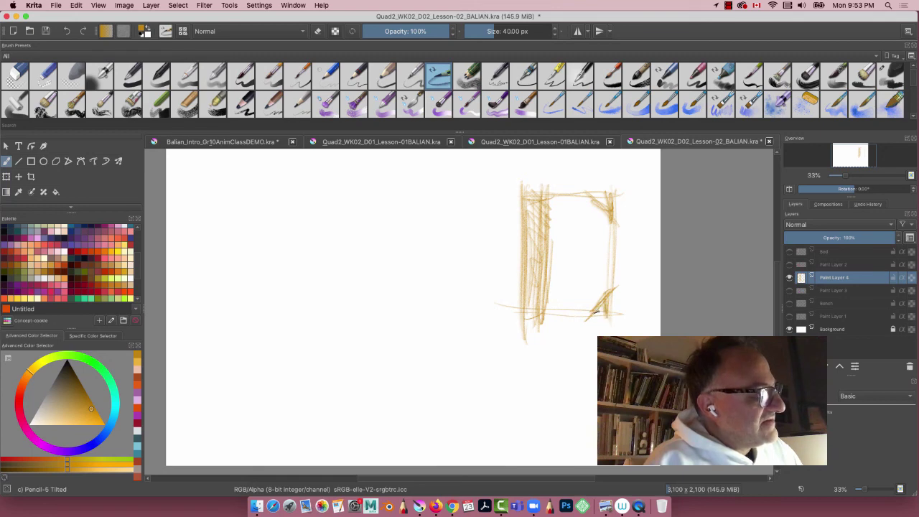
mouse_move(590, 194)
left_mouse_down()
mouse_move(553, 197)
mouse_move(603, 189)
left_mouse_up()
mouse_move(613, 214)
left_mouse_down()
mouse_move(609, 293)
mouse_move(550, 316)
left_mouse_up()
mouse_move(543, 200)
left_mouse_down()
mouse_move(539, 322)
mouse_move(527, 306)
left_mouse_up()
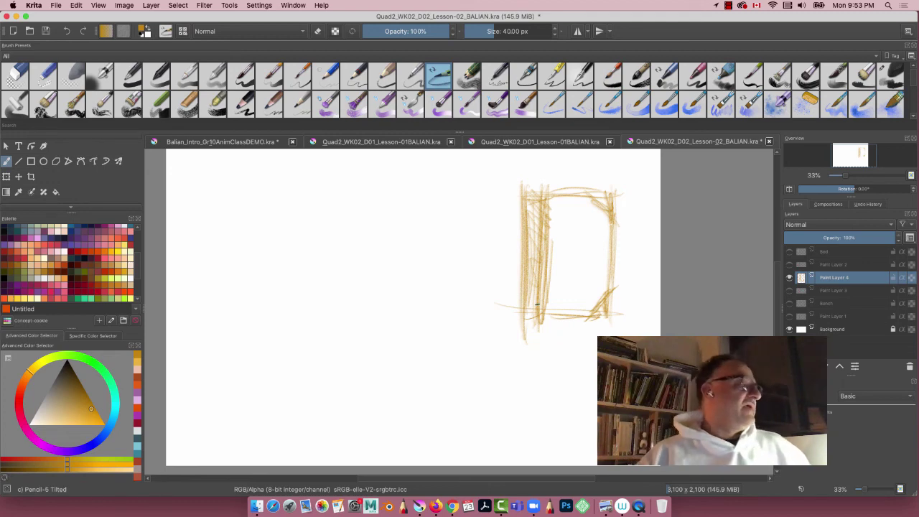
left_click_drag(534, 315, 517, 312)
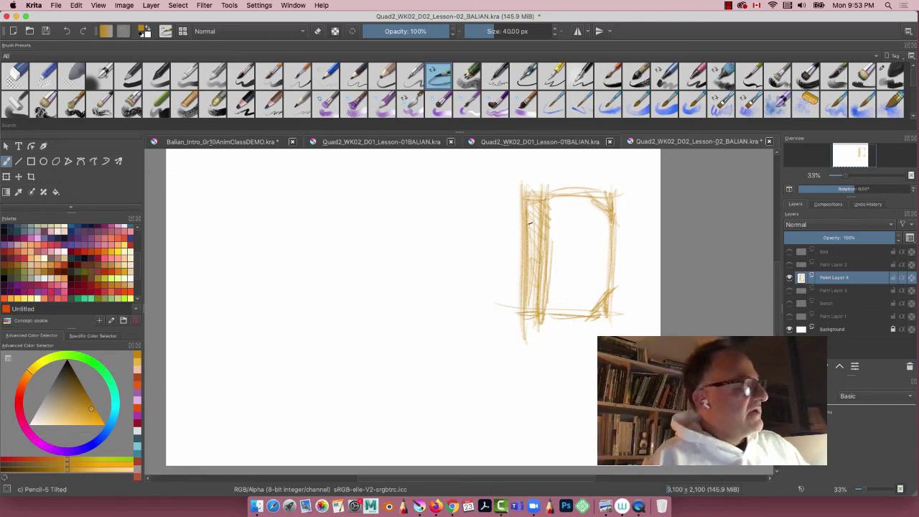
Shade both corner guards and darken the book's spine line and outer cover edges with heavier ochre strokes.
mouse_move(532, 192)
left_mouse_down()
mouse_move(557, 193)
mouse_move(544, 191)
mouse_move(544, 250)
left_mouse_up()
mouse_move(593, 203)
left_mouse_down()
mouse_move(607, 215)
mouse_move(618, 194)
mouse_move(615, 227)
mouse_move(588, 197)
left_mouse_up()
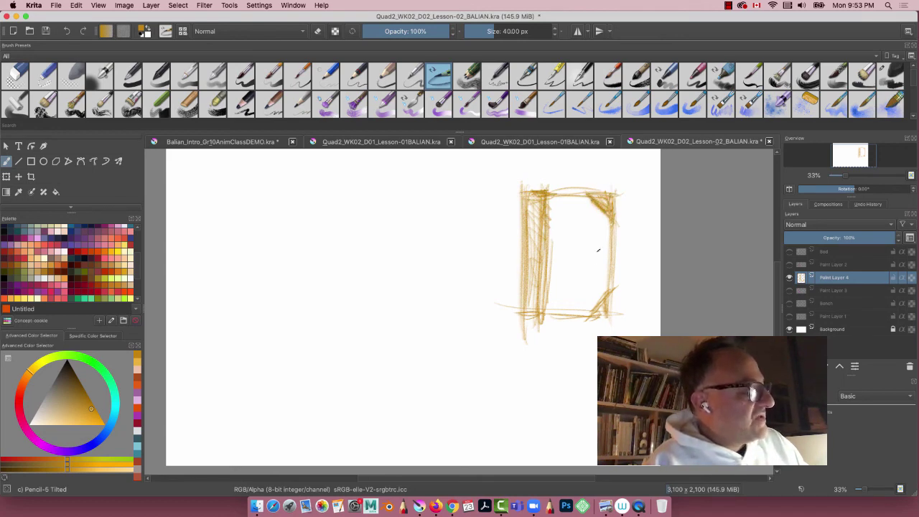
left_click_drag(610, 293, 612, 316)
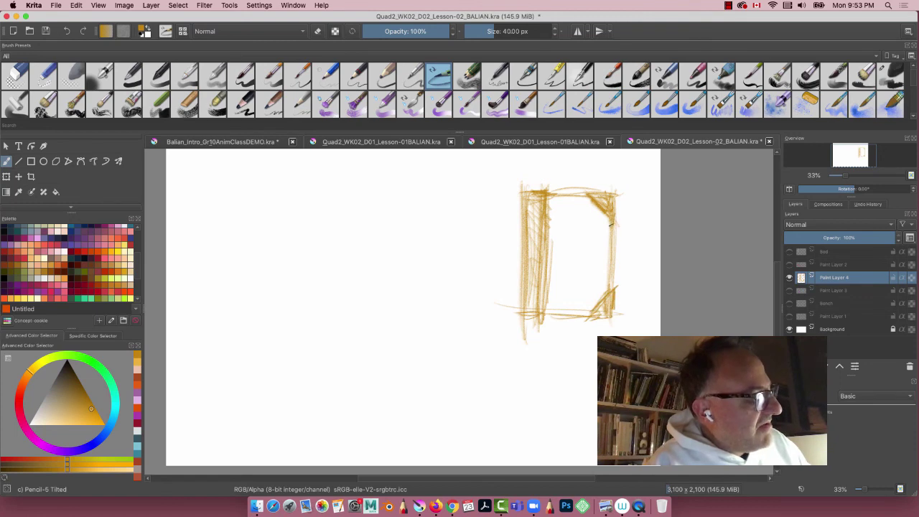
left_click_drag(612, 222, 609, 285)
left_click_drag(610, 228, 608, 286)
left_click_drag(615, 198, 615, 227)
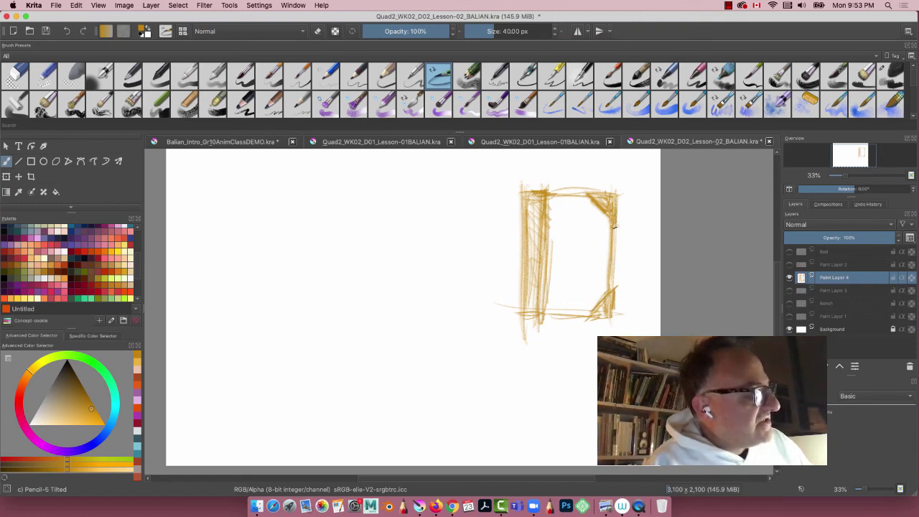
left_click_drag(556, 196, 589, 197)
left_click_drag(590, 310, 541, 312)
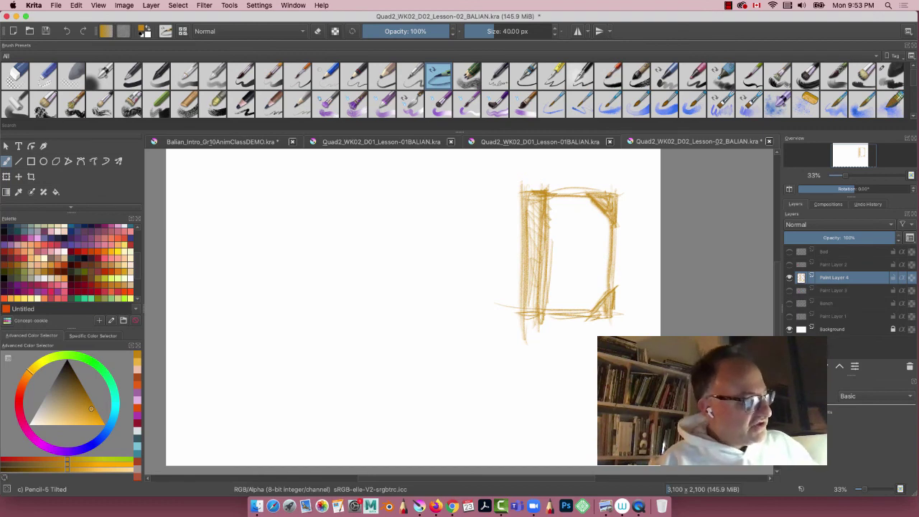
Sketch a smaller version of the book with a narrow spine band in the lower right of the canvas.
left_click_drag(568, 372, 567, 418)
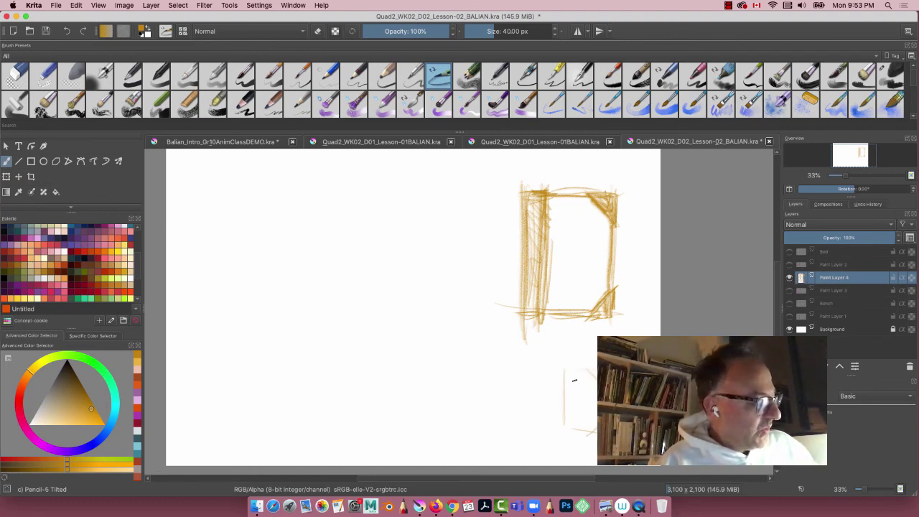
left_click_drag(575, 380, 576, 439)
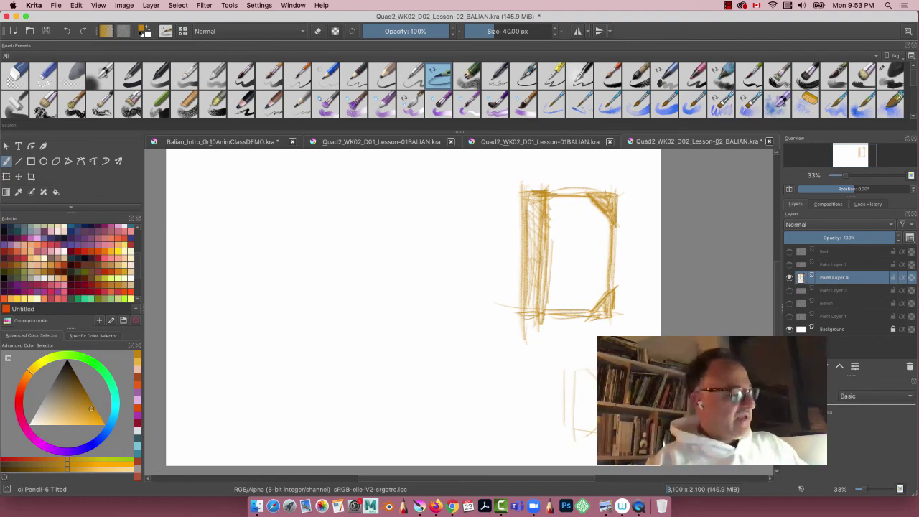
mouse_move(598, 374)
left_mouse_down()
mouse_move(546, 376)
mouse_move(561, 369)
mouse_move(582, 414)
mouse_move(598, 372)
left_mouse_up()
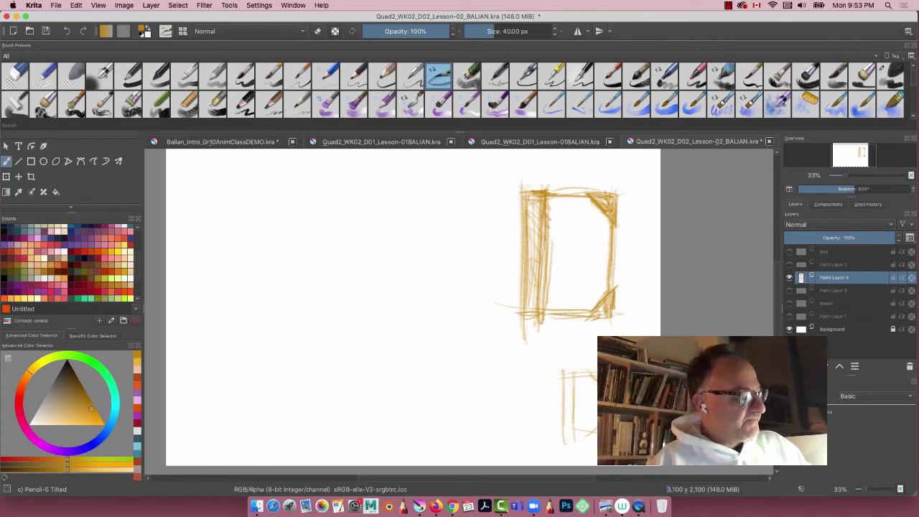
left_click_drag(596, 434, 557, 431)
left_click_drag(566, 372, 571, 415)
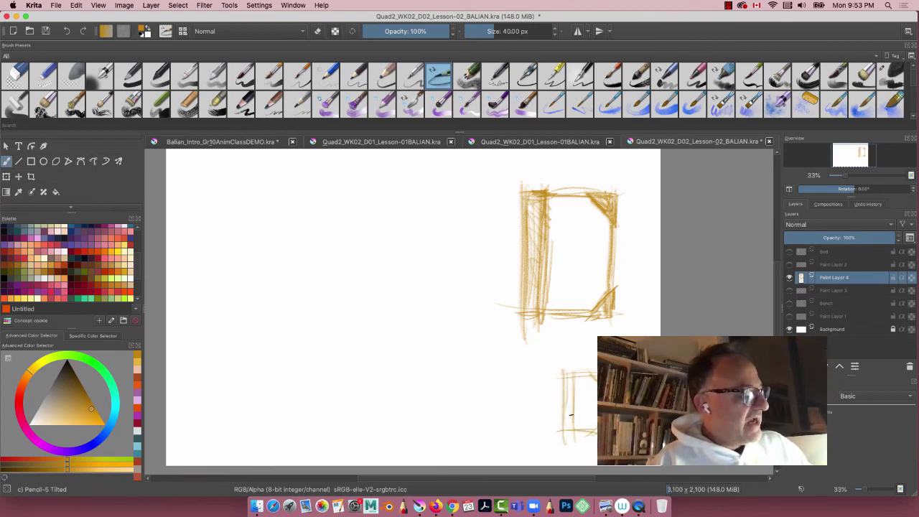
Fill in the large book's lower corner guard and strengthen the inner spine line and the cover's right and bottom edges.
left_click_drag(612, 291, 607, 314)
mouse_move(605, 302)
left_mouse_down()
mouse_move(595, 320)
mouse_move(588, 315)
left_mouse_up()
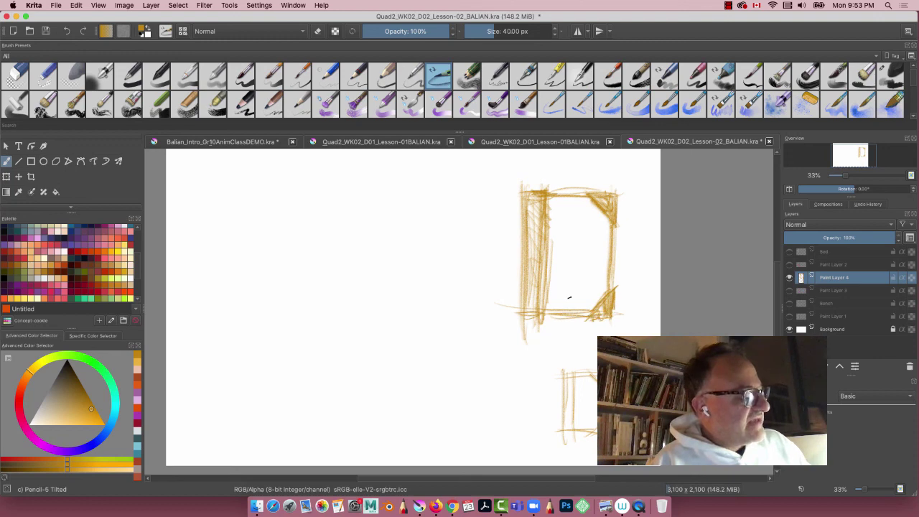
left_click_drag(543, 292, 540, 302)
left_click_drag(542, 270, 539, 312)
left_click_drag(539, 236, 541, 305)
left_click_drag(543, 293, 539, 225)
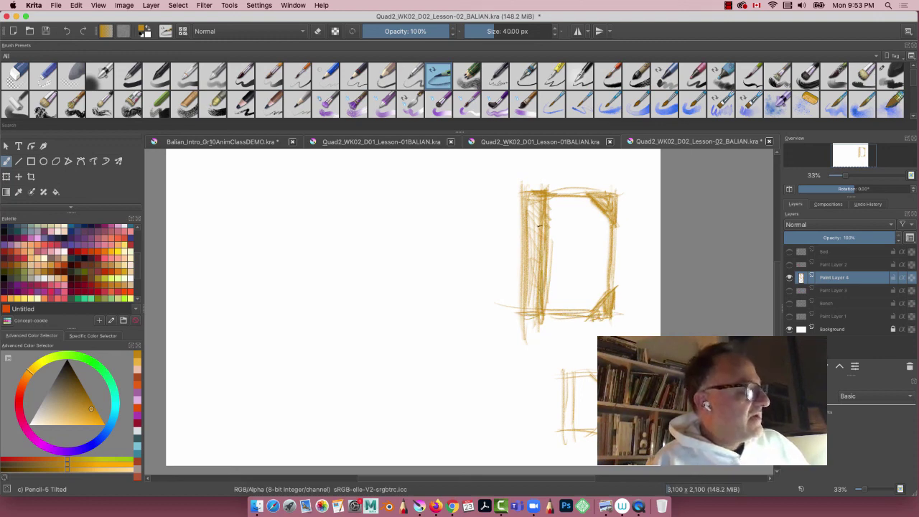
mouse_move(612, 231)
left_mouse_down()
mouse_move(612, 318)
mouse_move(542, 319)
left_mouse_up()
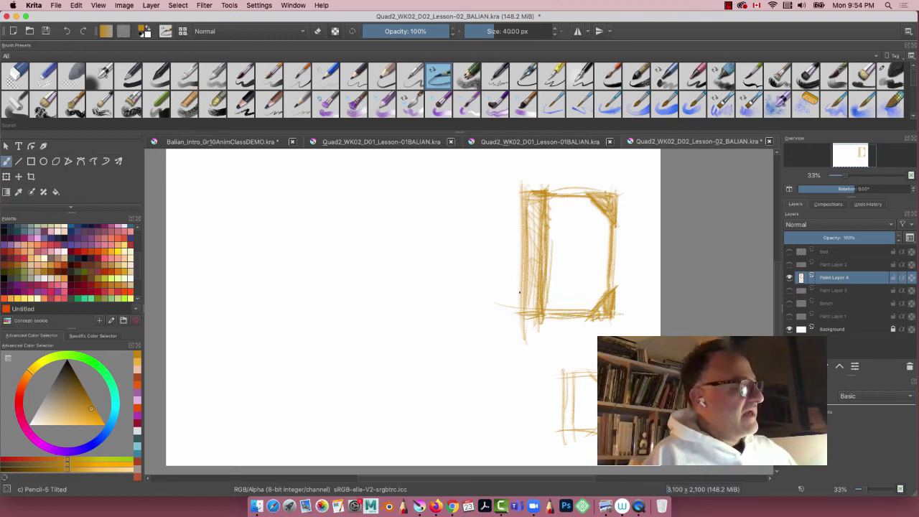
Sketch a decorative emblem in the middle of the book cover with a central cross, slanted spikes and curved side strokes.
mouse_move(576, 224)
left_mouse_down()
mouse_move(591, 248)
mouse_move(578, 289)
left_mouse_up()
mouse_move(559, 243)
left_mouse_down()
mouse_move(579, 220)
mouse_move(558, 245)
mouse_move(574, 285)
left_mouse_up()
mouse_move(580, 222)
left_mouse_down()
mouse_move(573, 278)
mouse_move(576, 225)
mouse_move(575, 286)
mouse_move(596, 251)
mouse_move(579, 221)
mouse_move(558, 251)
mouse_move(579, 225)
mouse_move(571, 248)
left_mouse_up()
mouse_move(579, 247)
left_mouse_down()
mouse_move(577, 212)
mouse_move(587, 238)
mouse_move(596, 223)
mouse_move(562, 232)
mouse_move(557, 222)
mouse_move(552, 285)
mouse_move(589, 263)
mouse_move(597, 289)
left_mouse_up()
mouse_move(588, 266)
left_mouse_down()
mouse_move(589, 300)
mouse_move(586, 265)
mouse_move(558, 277)
mouse_move(560, 304)
left_mouse_up()
left_click_drag(561, 263, 551, 288)
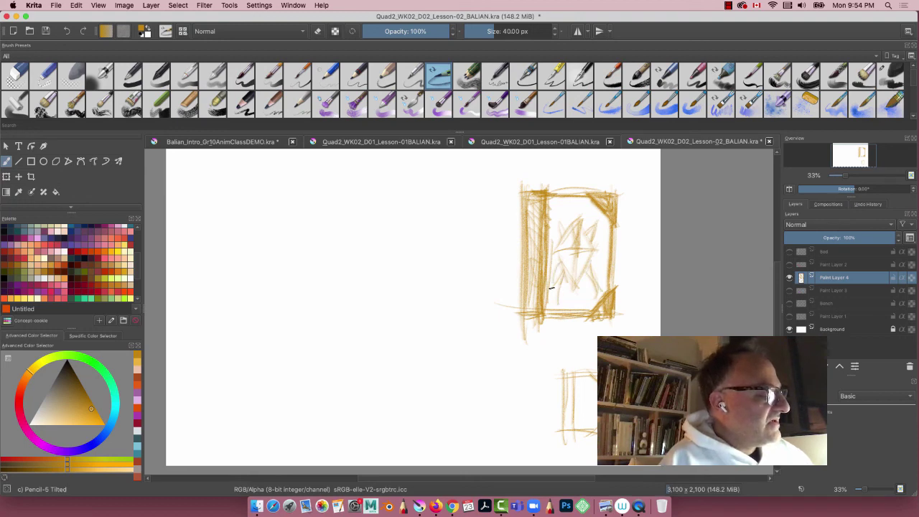
left_click_drag(564, 202, 557, 237)
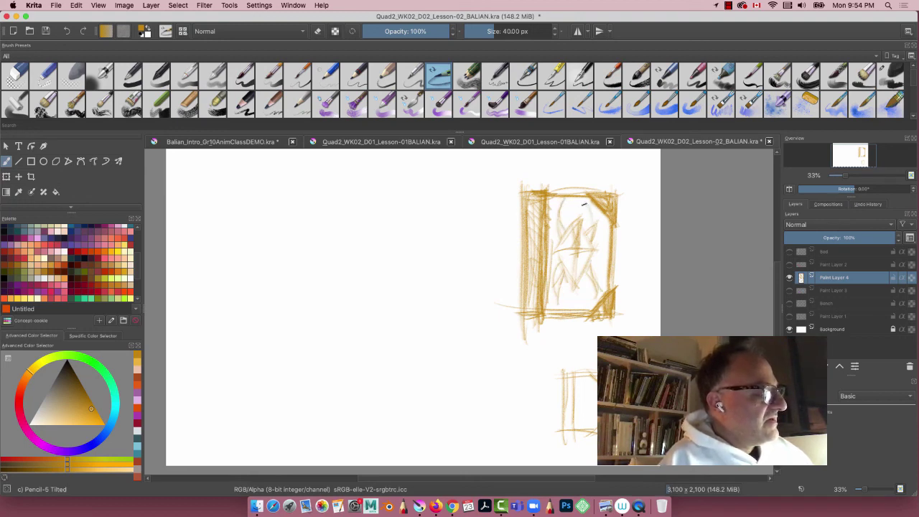
left_click_drag(596, 214, 582, 243)
mouse_move(593, 231)
left_mouse_down()
mouse_move(582, 200)
mouse_move(596, 286)
left_mouse_up()
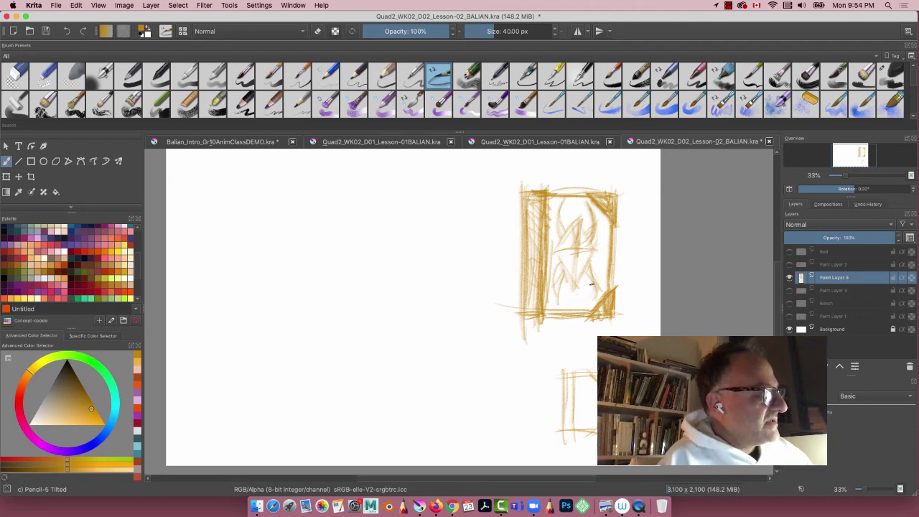
Develop the cover emblem into a four-pointed star with long tips and reinforce the curved shapes around it.
mouse_move(578, 251)
left_mouse_down()
mouse_move(596, 248)
mouse_move(555, 253)
left_mouse_up()
left_click_drag(578, 222, 553, 253)
left_click_drag(570, 202, 561, 232)
mouse_move(553, 300)
left_mouse_down()
mouse_move(561, 267)
mouse_move(575, 285)
mouse_move(561, 263)
mouse_move(601, 250)
mouse_move(583, 225)
left_mouse_up()
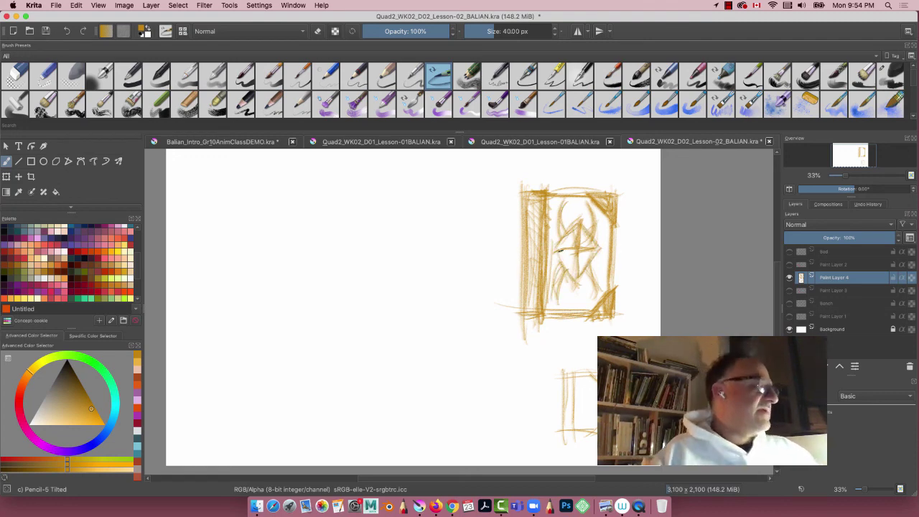
mouse_move(580, 211)
left_mouse_down()
mouse_move(570, 235)
mouse_move(569, 227)
left_mouse_up()
mouse_move(585, 276)
left_mouse_down()
mouse_move(576, 309)
mouse_move(567, 287)
mouse_move(575, 308)
mouse_move(576, 297)
mouse_move(569, 302)
left_mouse_up()
mouse_move(587, 229)
left_mouse_down()
mouse_move(576, 204)
mouse_move(573, 228)
mouse_move(603, 254)
mouse_move(597, 243)
mouse_move(602, 249)
mouse_move(560, 243)
mouse_move(563, 257)
left_mouse_up()
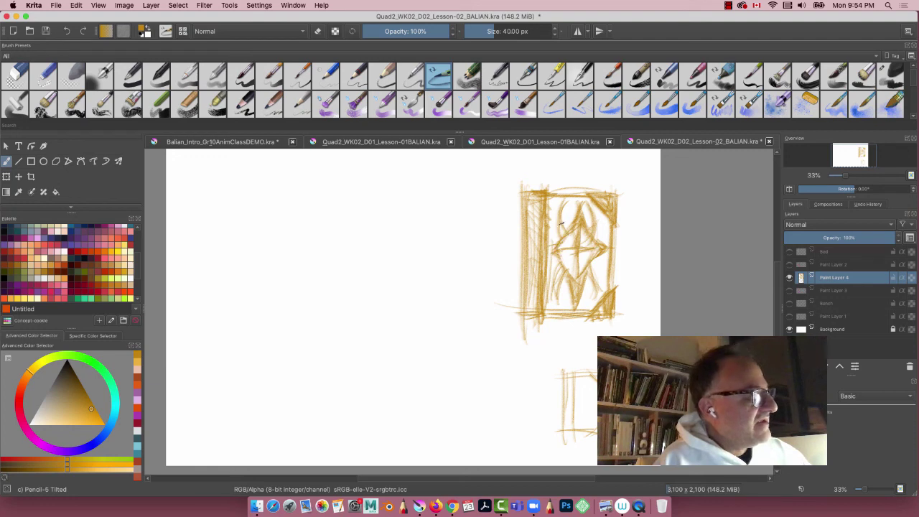
mouse_move(562, 203)
left_mouse_down()
mouse_move(558, 225)
mouse_move(595, 229)
mouse_move(579, 218)
mouse_move(571, 249)
left_mouse_up()
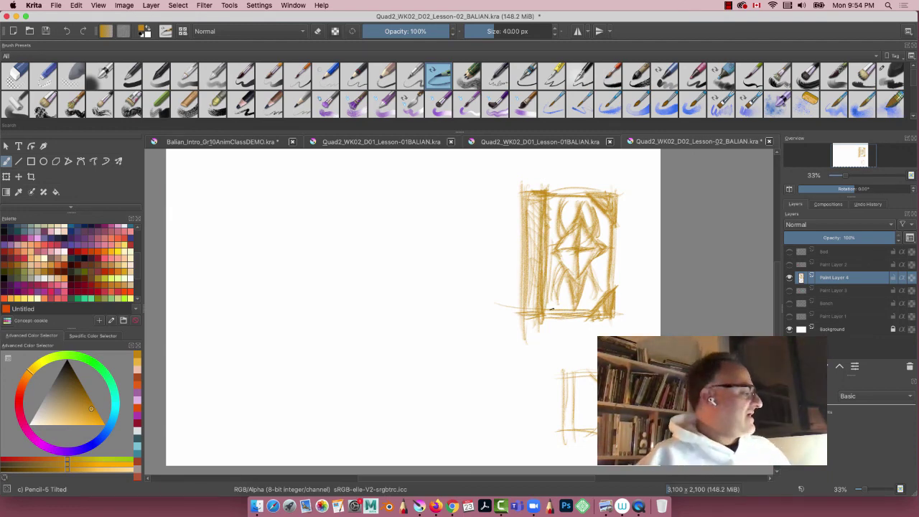
Choose a darker ochre and thicken the curved horn shapes above and below the star emblem.
left_click(76, 391)
left_click(85, 397)
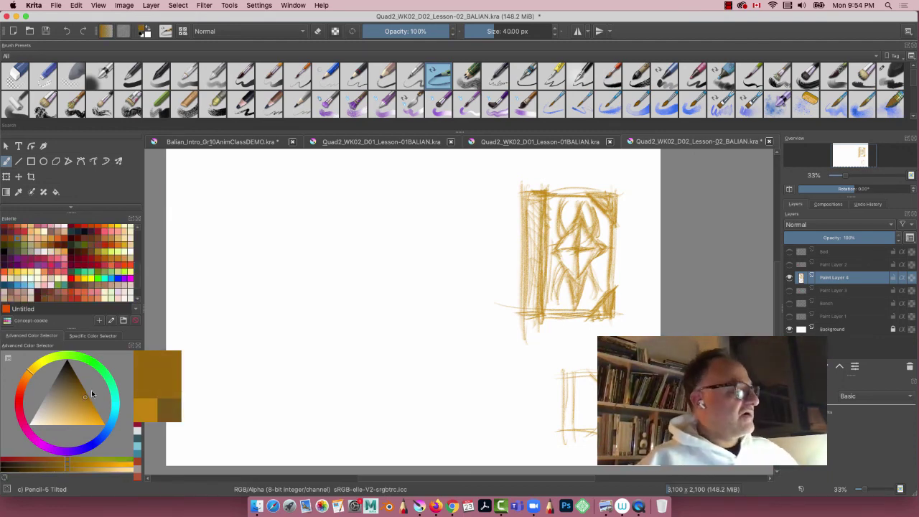
mouse_move(589, 205)
left_mouse_down()
mouse_move(593, 239)
mouse_move(593, 215)
left_mouse_up()
mouse_move(595, 211)
left_mouse_down()
mouse_move(598, 240)
mouse_move(559, 239)
mouse_move(579, 247)
mouse_move(573, 301)
left_mouse_up()
left_click_drag(590, 268, 594, 297)
left_click_drag(564, 271, 557, 293)
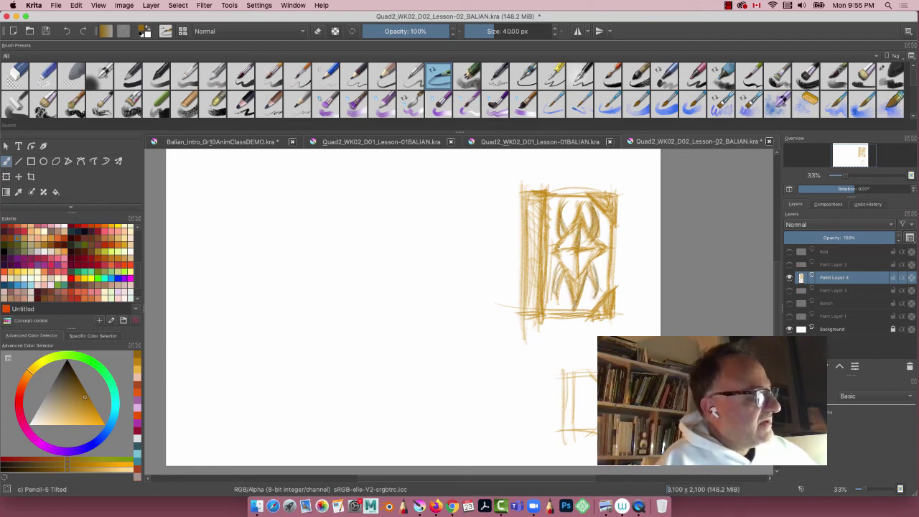
Darken the corner guards, the spine outline and the lower left curve of the emblem with the darker ochre.
left_click_drag(612, 221, 589, 194)
left_click_drag(616, 199, 618, 215)
mouse_move(616, 287)
left_mouse_down()
mouse_move(591, 318)
mouse_move(602, 300)
mouse_move(607, 318)
left_mouse_up()
left_click_drag(544, 195, 537, 293)
mouse_move(550, 191)
left_mouse_down()
mouse_move(525, 194)
mouse_move(526, 309)
mouse_move(535, 326)
left_mouse_up()
left_click_drag(532, 319, 520, 321)
left_click_drag(524, 194, 522, 289)
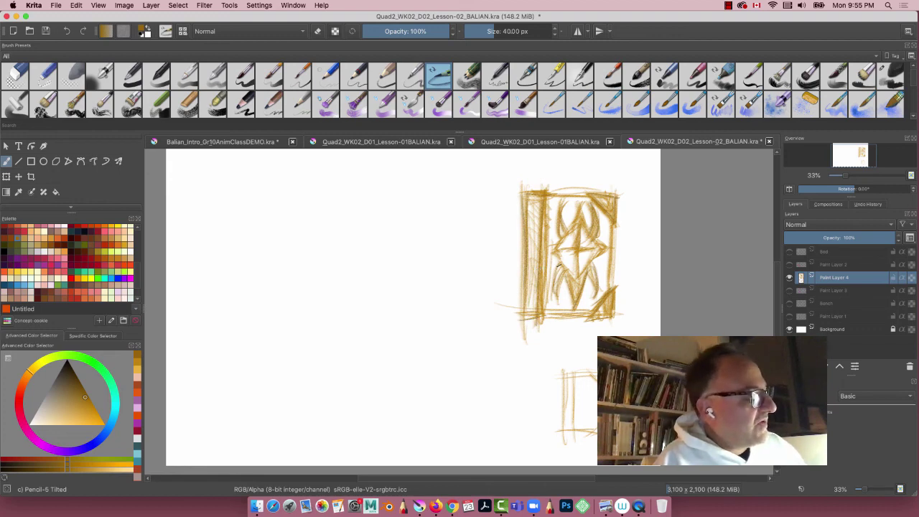
left_click_drag(553, 263, 563, 292)
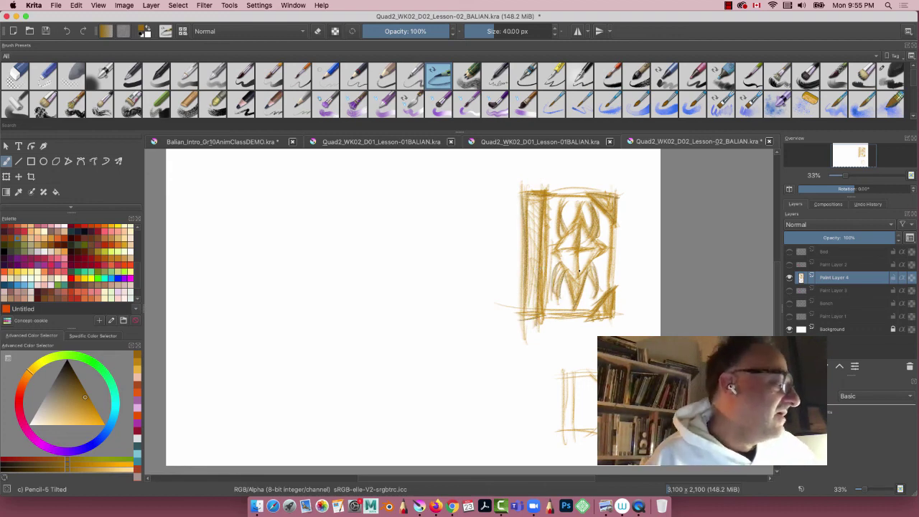
Add a new paint layer directly beneath Paint Layer 4 and choose a red painting colour from the palette.
left_click(838, 292)
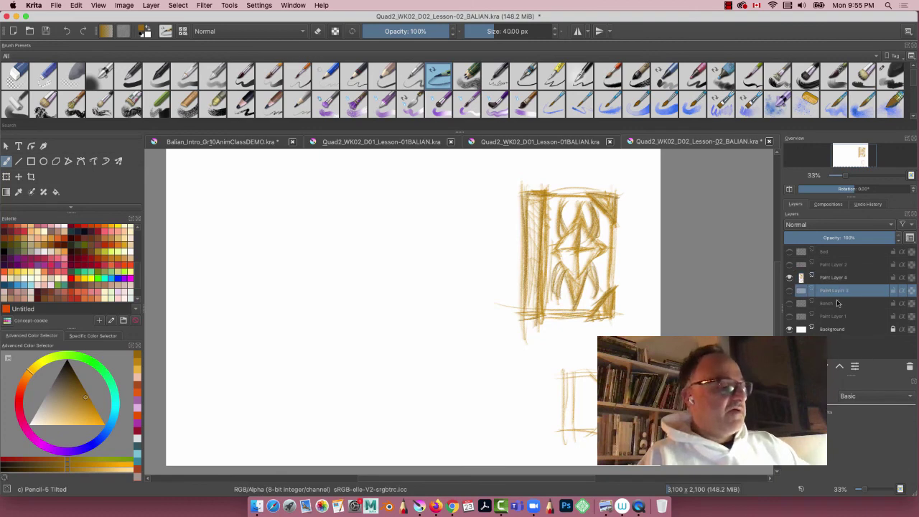
key("Insert")
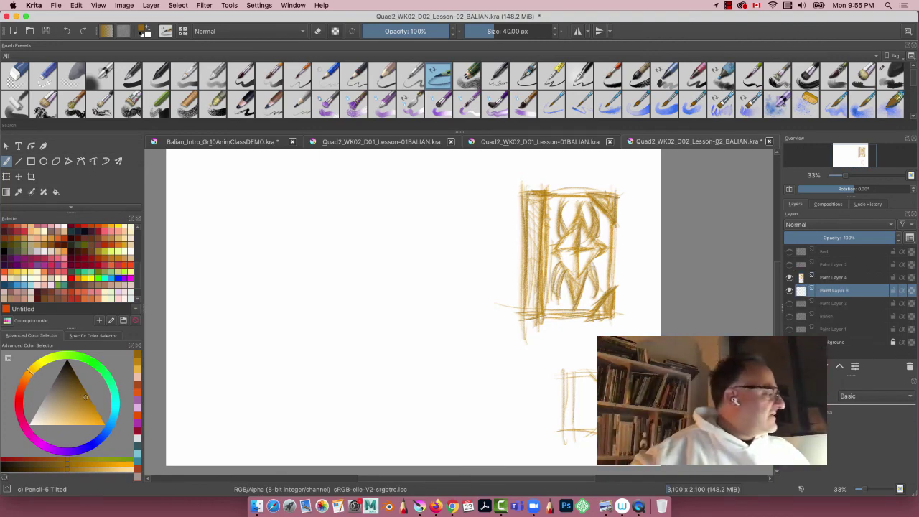
left_click(93, 227)
left_click(103, 232)
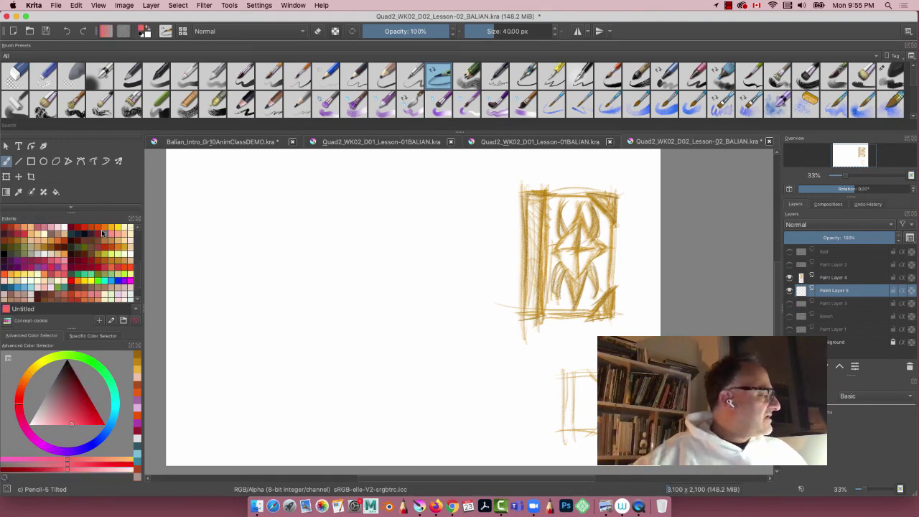
left_click(84, 230)
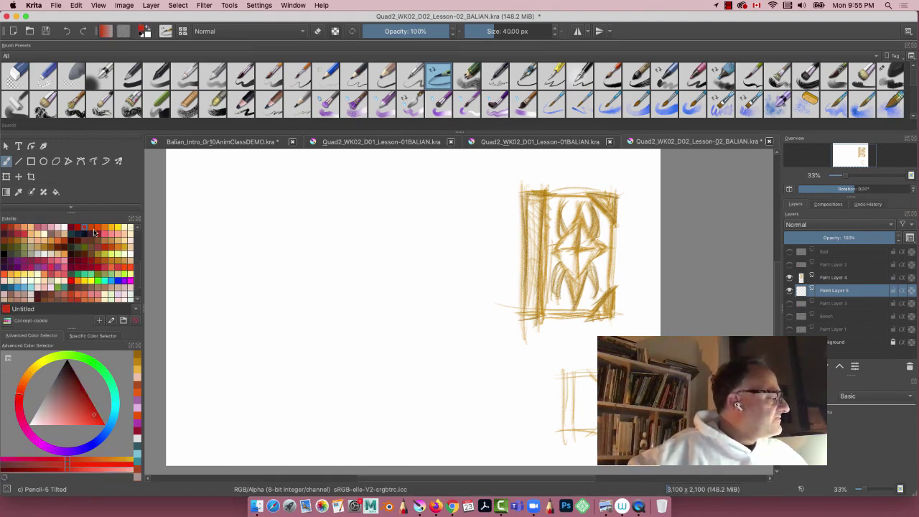
left_click(93, 226)
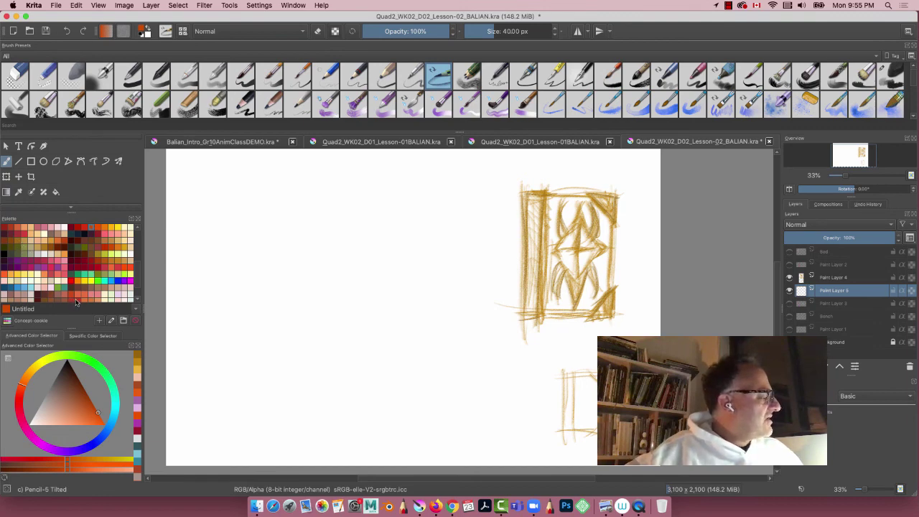
left_click(75, 300)
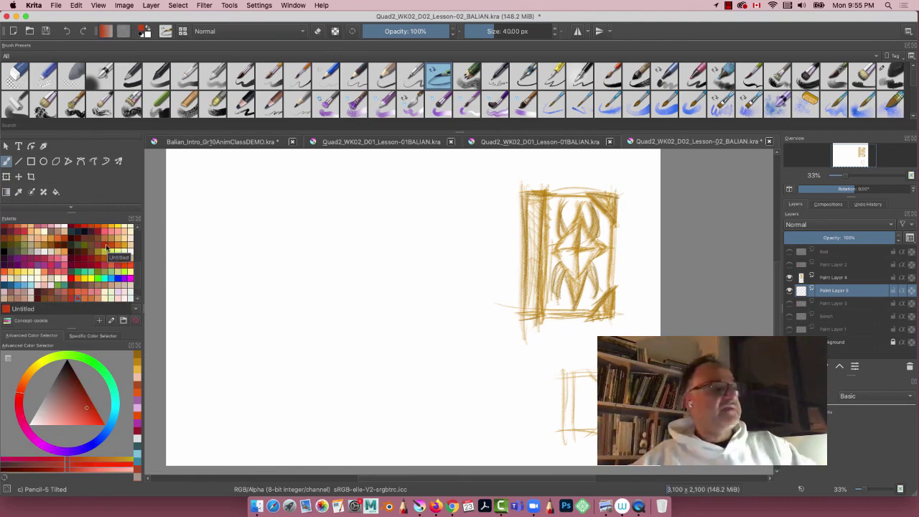
Paint the book cover red with the 144 px Charcoal Rock Soft brush and the spine in a darker red.
left_click(891, 72)
mouse_move(593, 212)
left_mouse_down()
mouse_move(597, 237)
mouse_move(565, 255)
mouse_move(553, 295)
mouse_move(582, 259)
mouse_move(604, 273)
mouse_move(591, 296)
mouse_move(557, 305)
mouse_move(567, 208)
mouse_move(585, 201)
mouse_move(564, 199)
mouse_move(546, 283)
mouse_move(556, 318)
left_mouse_up()
left_click(557, 321, "ctrl")
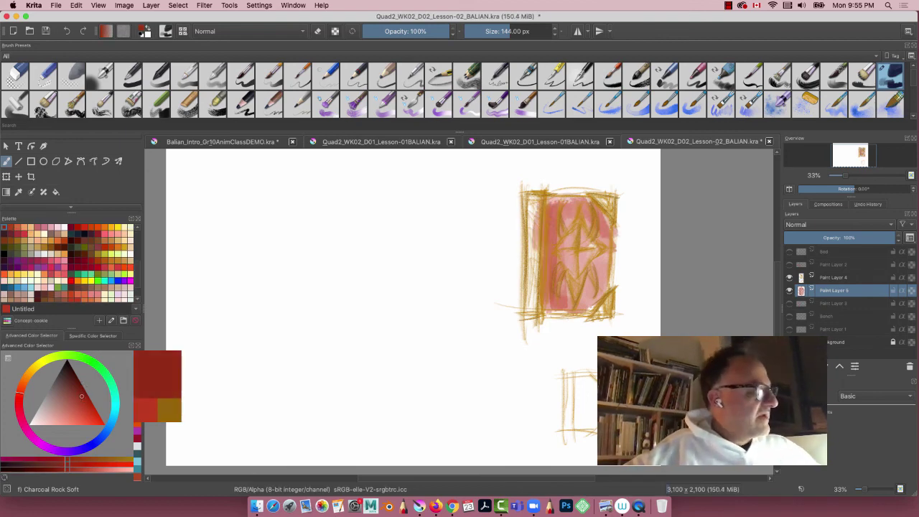
mouse_move(532, 208)
left_mouse_down()
mouse_move(523, 304)
mouse_move(530, 193)
mouse_move(536, 328)
left_mouse_up()
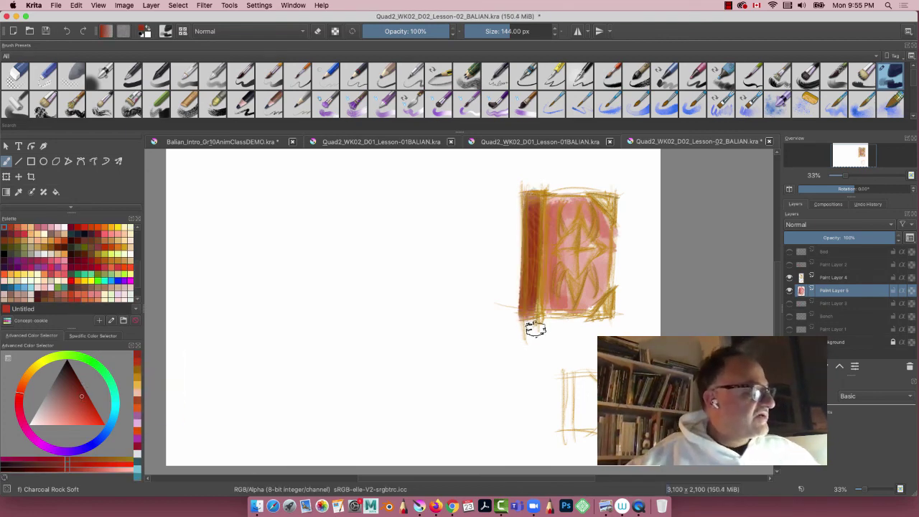
Choose a golden ochre and fill the book's upper and lower corner guards with it.
left_click(31, 377)
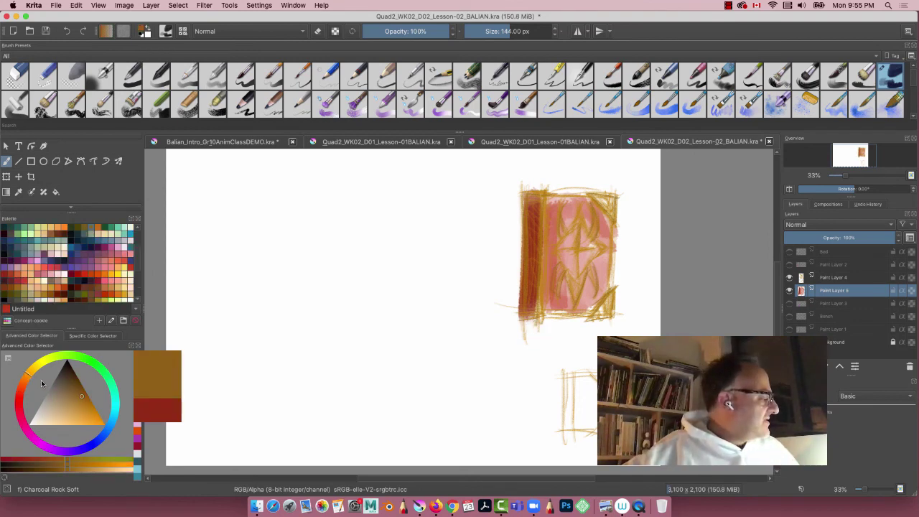
left_click(89, 410)
left_click_drag(618, 216, 591, 198)
left_click_drag(602, 310, 595, 305)
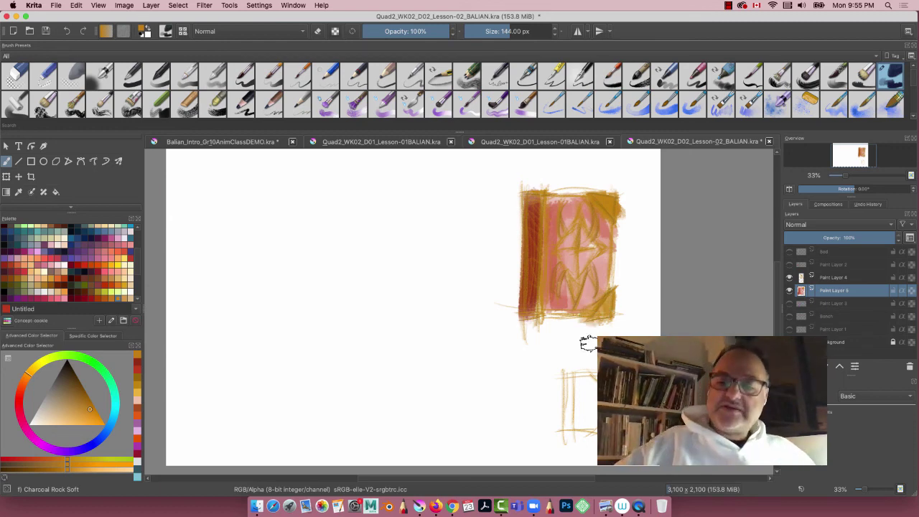
Paint the upper half of the emblem's central diamond magenta-purple with the Charcoal Rock Soft brush reduced to 90 px.
key("super+equal")
key("super+equal")
left_click_drag(505, 245, 367, 359)
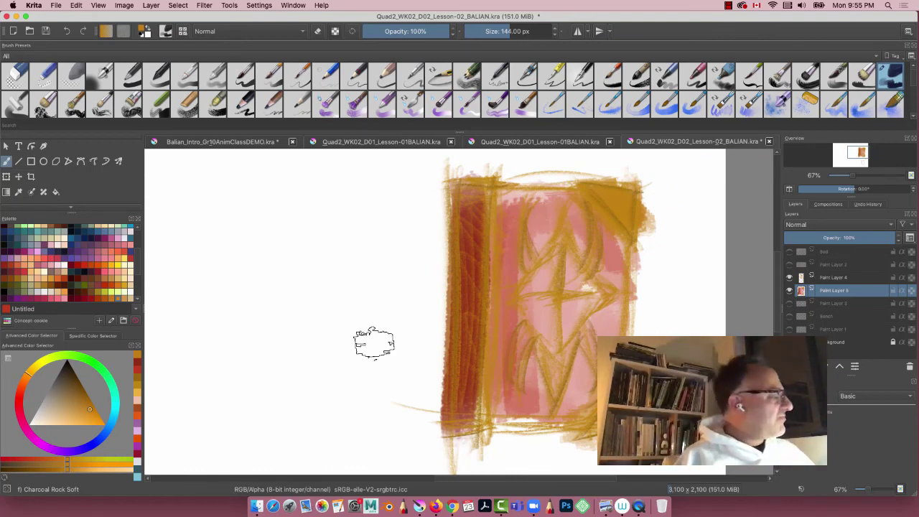
left_click(75, 265)
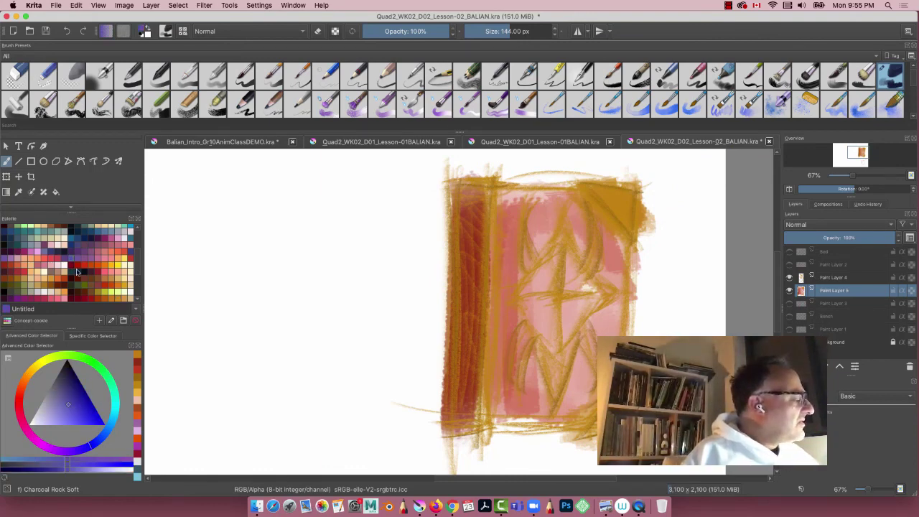
left_click(32, 256)
left_click(27, 255)
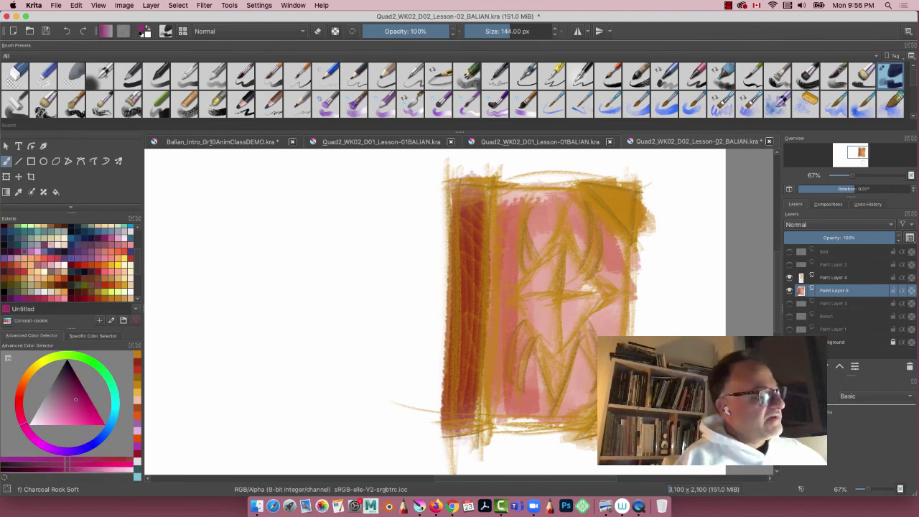
key("[")
key("[")
key("[")
key("[")
key("[")
key("[")
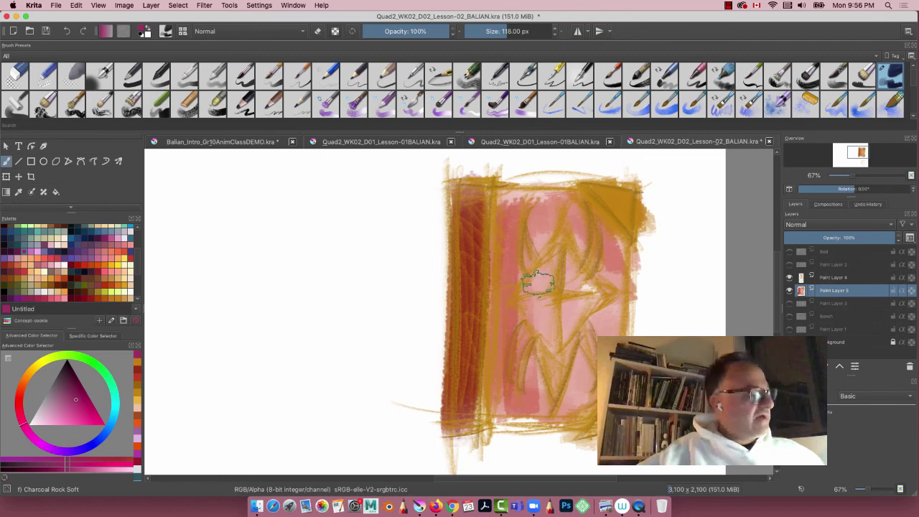
mouse_move(551, 277)
left_mouse_down()
mouse_move(553, 265)
mouse_move(539, 281)
mouse_move(546, 283)
left_mouse_up()
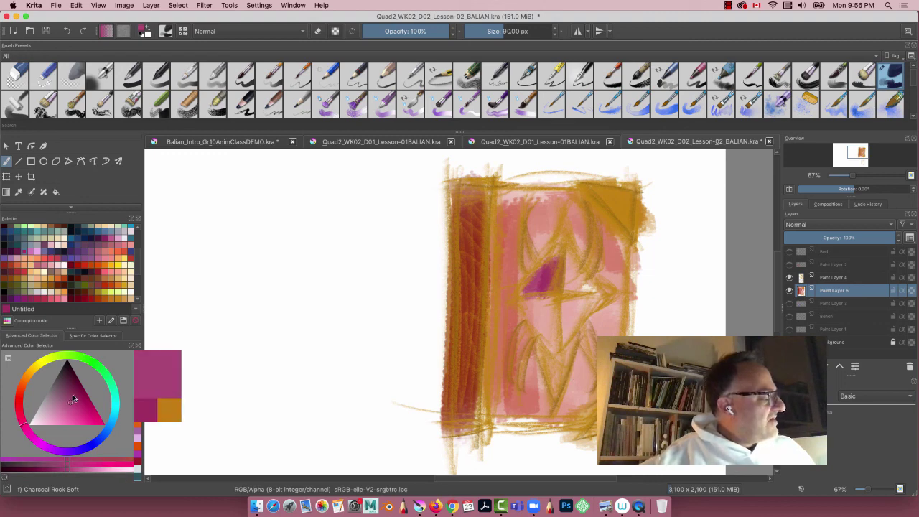
mouse_move(569, 268)
left_mouse_down()
mouse_move(586, 290)
mouse_move(569, 292)
mouse_move(570, 263)
mouse_move(588, 293)
mouse_move(566, 252)
mouse_move(595, 292)
mouse_move(567, 258)
mouse_move(559, 294)
left_mouse_up()
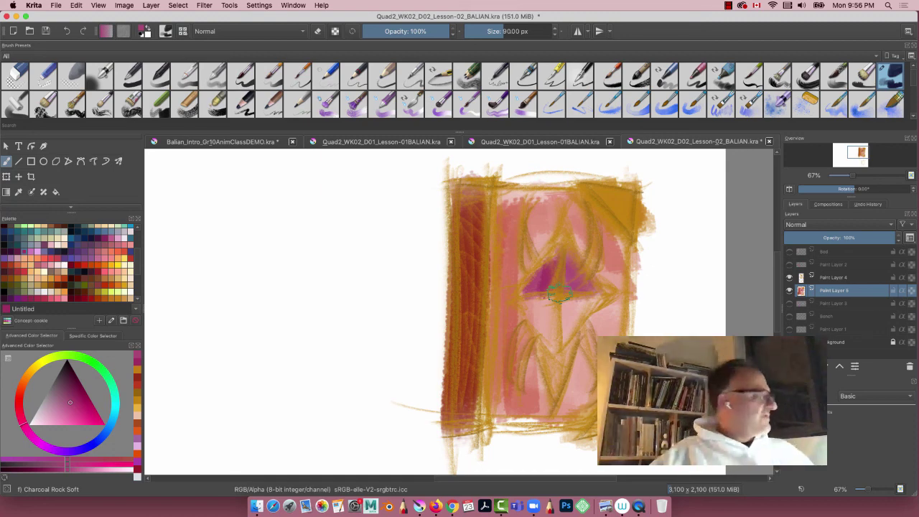
Fill the lower half of the emblem's central diamond with slightly varied magenta-purple tones.
left_click(69, 406)
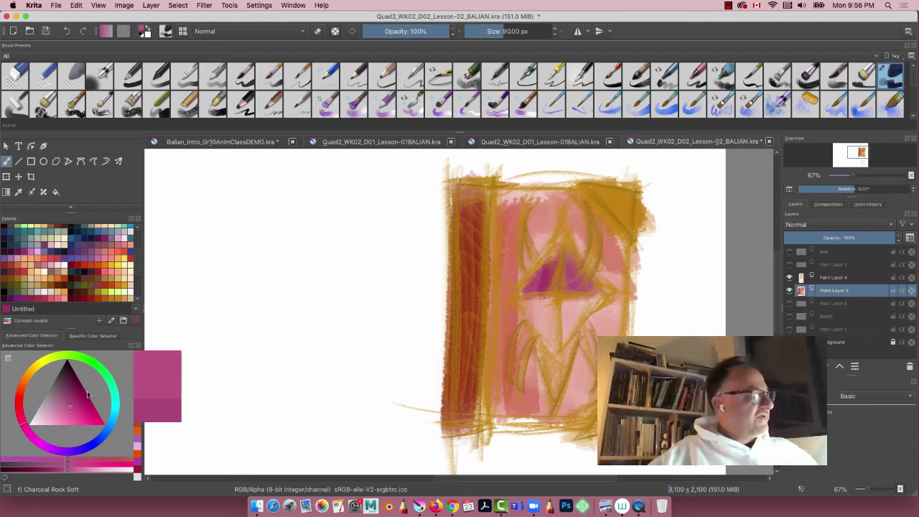
mouse_move(567, 298)
left_mouse_down()
mouse_move(567, 327)
mouse_move(590, 304)
mouse_move(551, 304)
mouse_move(562, 336)
mouse_move(587, 304)
mouse_move(560, 351)
left_mouse_up()
left_click(69, 401)
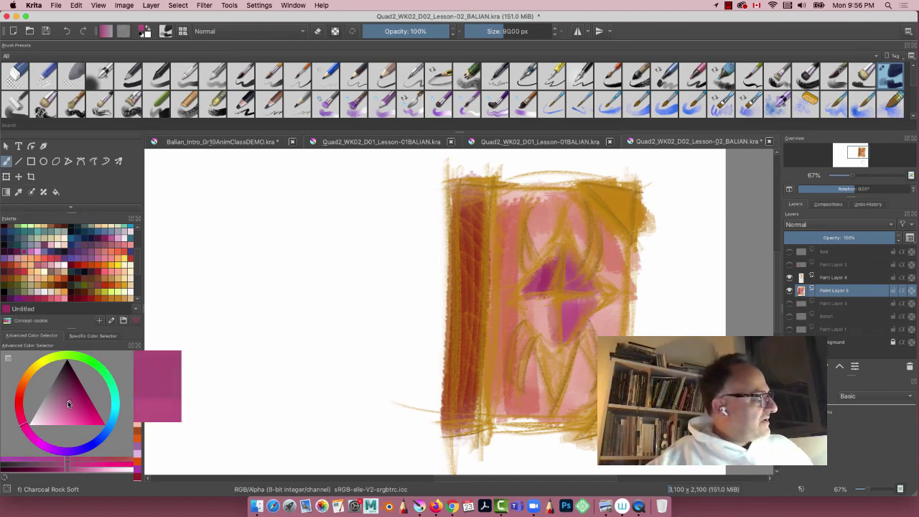
mouse_move(546, 319)
left_mouse_down()
mouse_move(535, 309)
mouse_move(543, 345)
mouse_move(549, 314)
left_mouse_up()
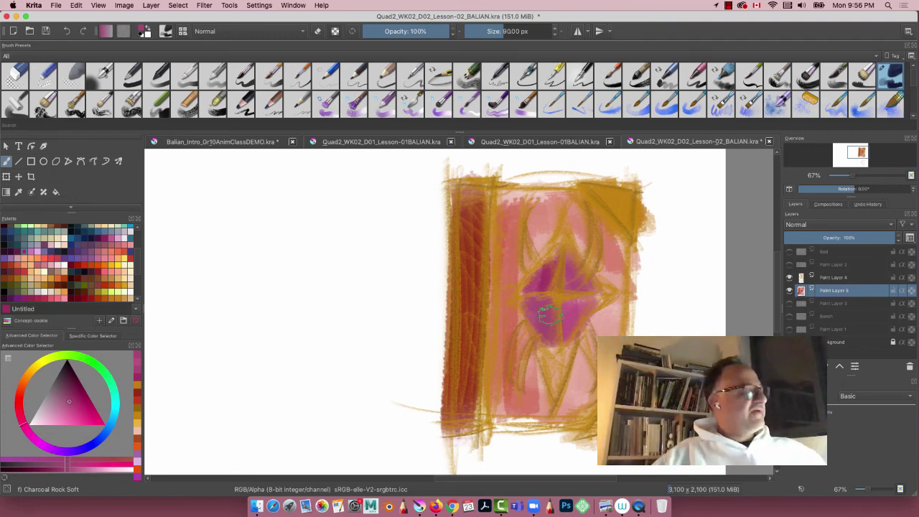
Paint the four curved petals around the emblem's diamond in orange.
left_click(63, 283)
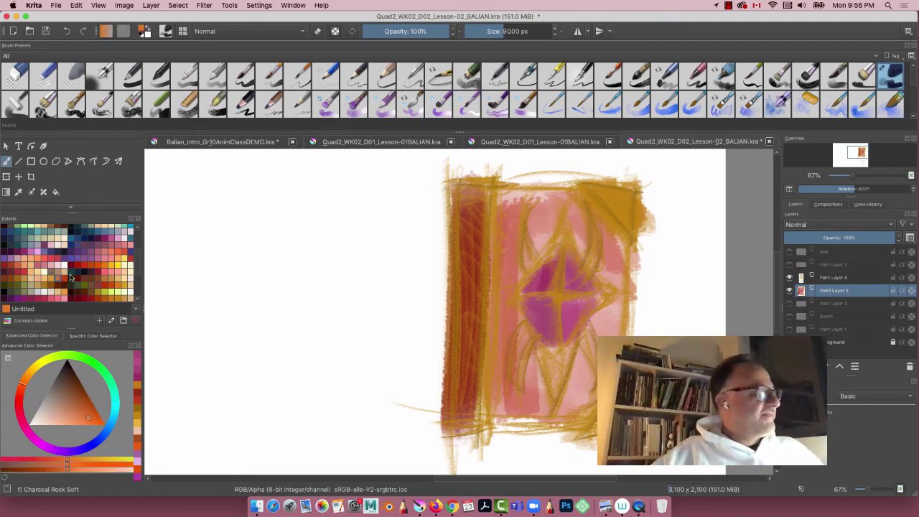
left_click_drag(533, 264, 530, 215)
left_click_drag(589, 212, 590, 271)
mouse_move(583, 341)
left_mouse_down()
mouse_move(592, 381)
mouse_move(587, 342)
left_mouse_up()
left_click_drag(525, 336, 518, 375)
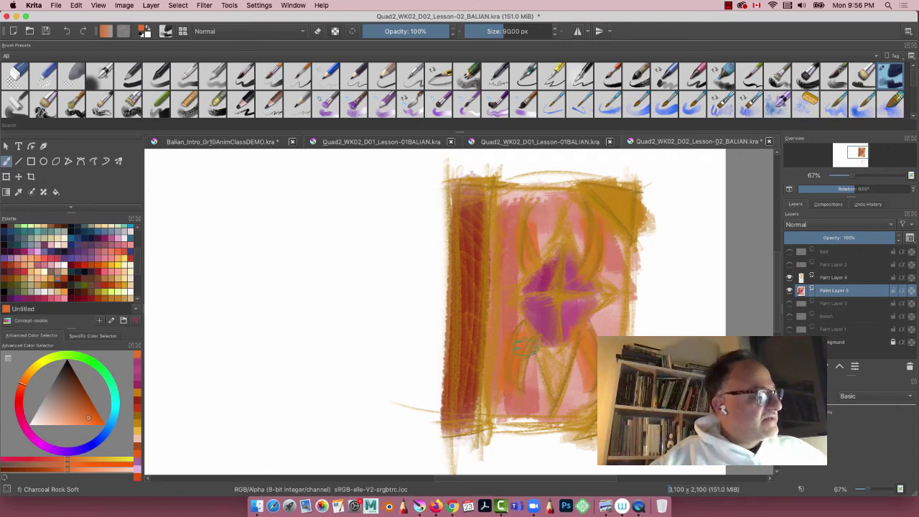
left_click_drag(536, 251, 533, 209)
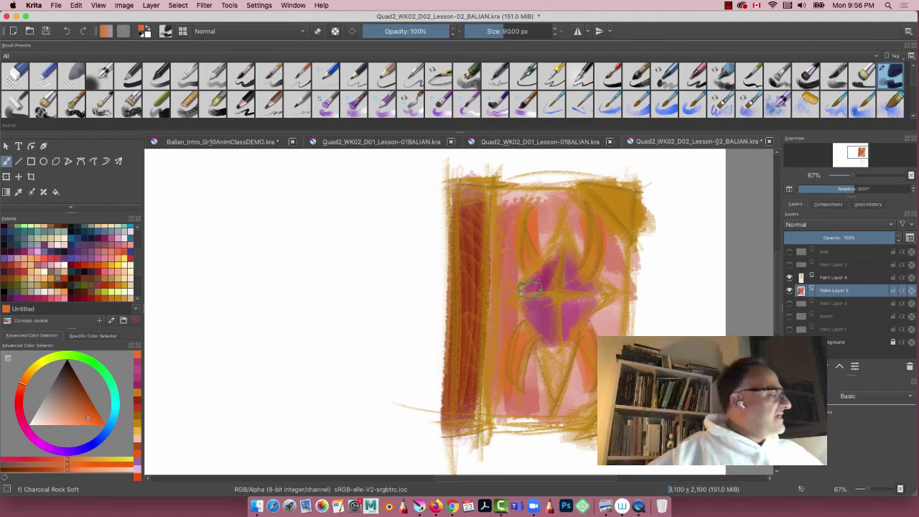
Go over the emblem's four curved petals with a lighter peach-orange from the palette.
left_click(32, 267)
left_click_drag(533, 213, 524, 262)
left_click_drag(589, 218, 589, 279)
left_click_drag(575, 349, 589, 387)
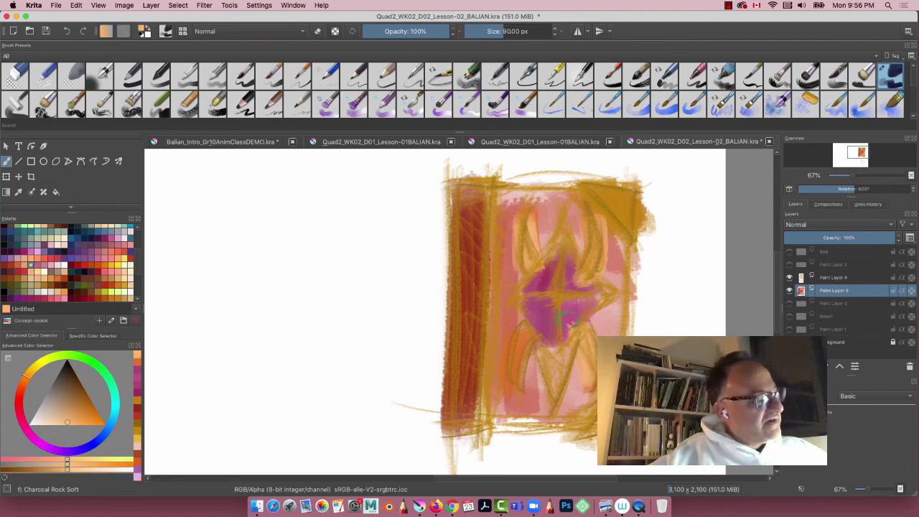
left_click_drag(503, 388, 517, 330)
left_click_drag(521, 331, 525, 370)
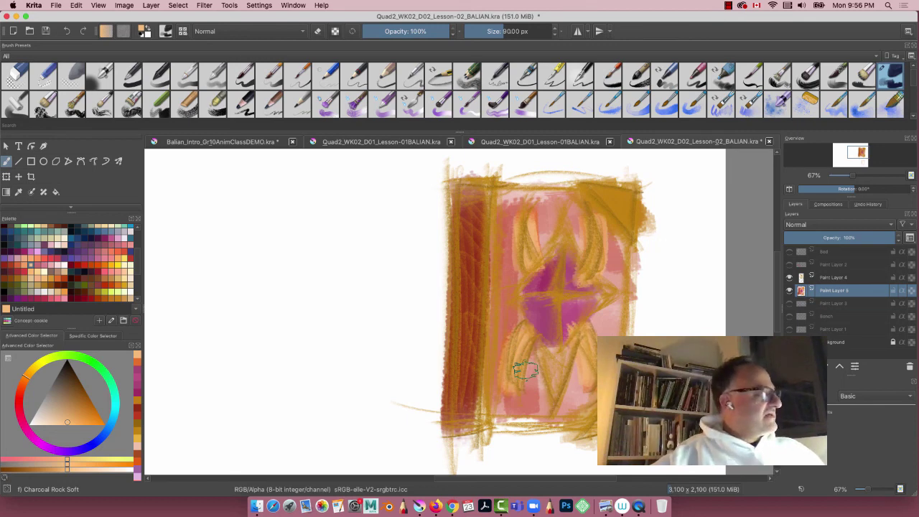
Colour the emblem's four outer points in a muted light green.
left_click(70, 365)
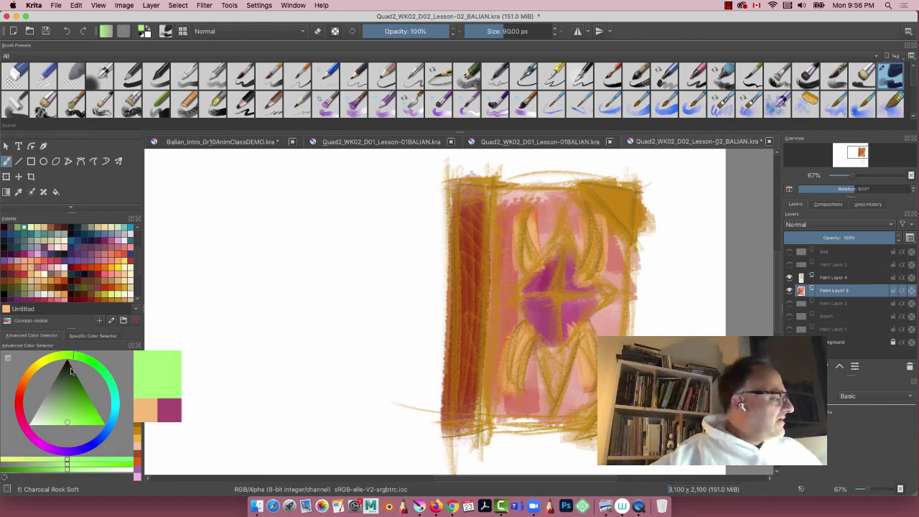
left_click(69, 408)
mouse_move(563, 353)
left_mouse_down()
mouse_move(550, 372)
mouse_move(540, 352)
left_mouse_up()
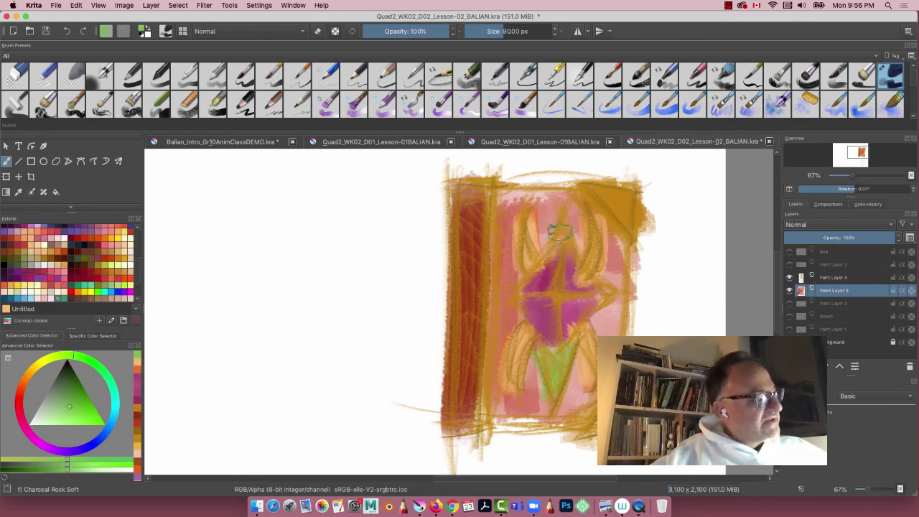
mouse_move(560, 231)
left_mouse_down()
mouse_move(560, 200)
mouse_move(552, 213)
mouse_move(579, 257)
mouse_move(560, 185)
left_mouse_up()
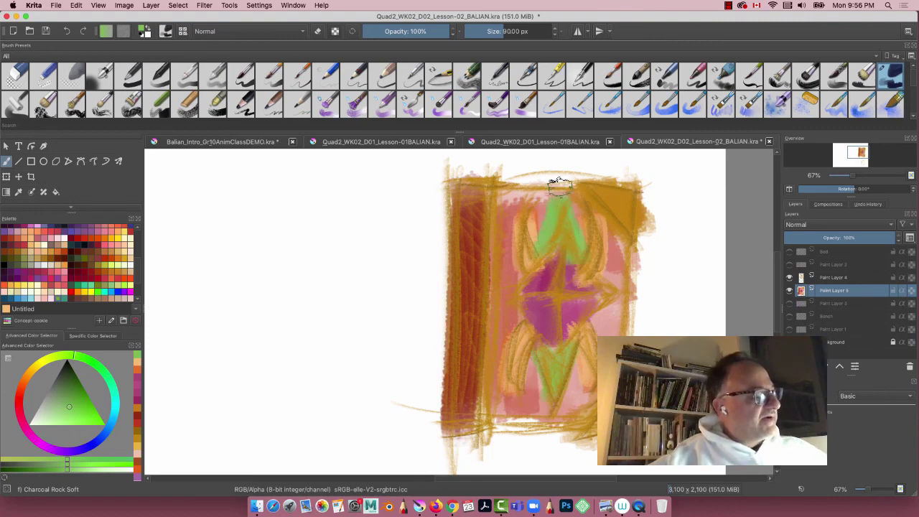
mouse_move(599, 271)
left_mouse_down()
mouse_move(617, 293)
mouse_move(602, 313)
left_mouse_up()
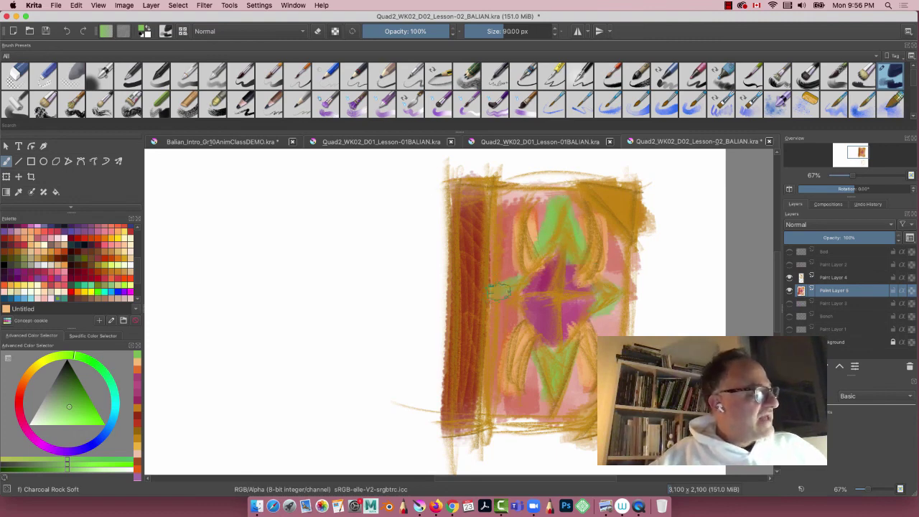
mouse_move(499, 290)
left_mouse_down()
mouse_move(519, 306)
mouse_move(490, 284)
left_mouse_up()
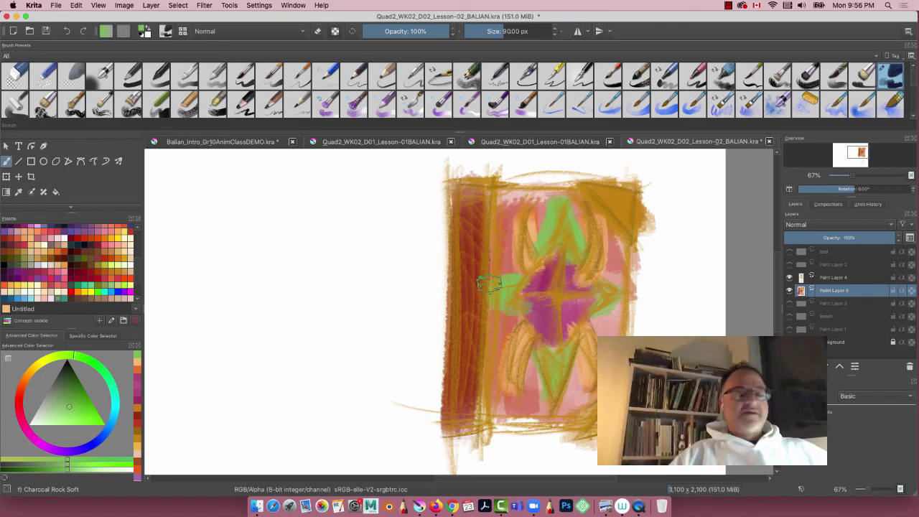
Add a new paint layer directly above Paint Layer 4.
key("minus")
key("minus")
key("minus")
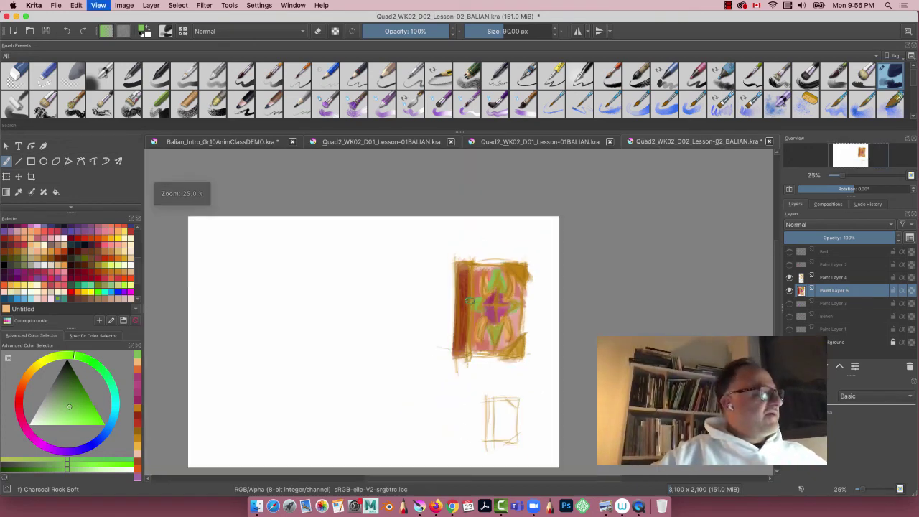
left_click_drag(359, 331, 382, 272)
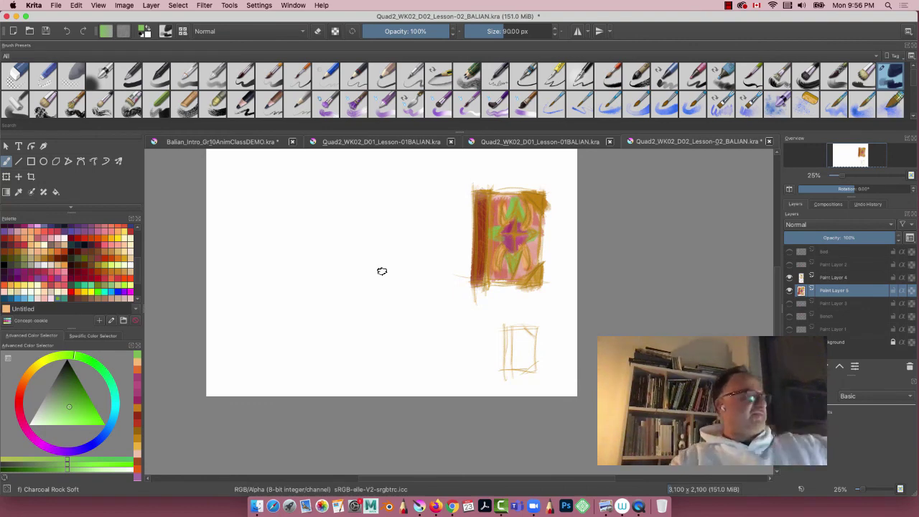
left_click(824, 277)
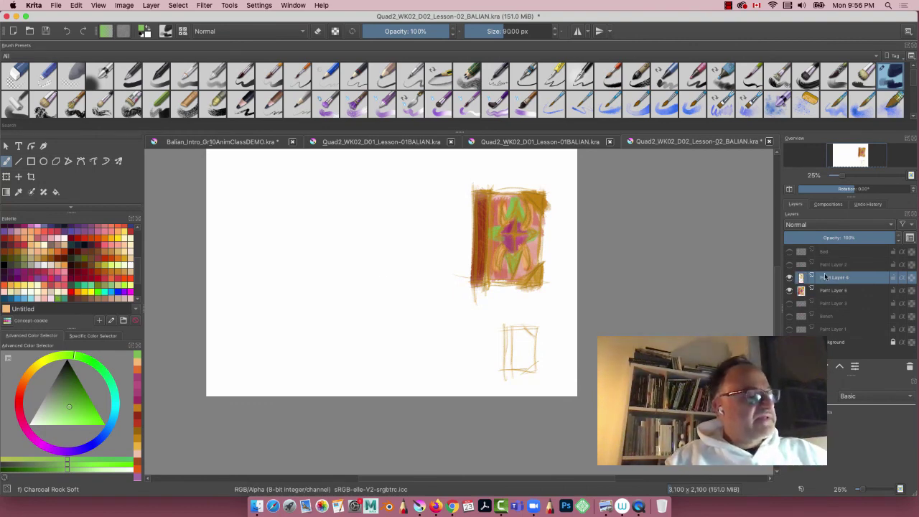
left_click(790, 366)
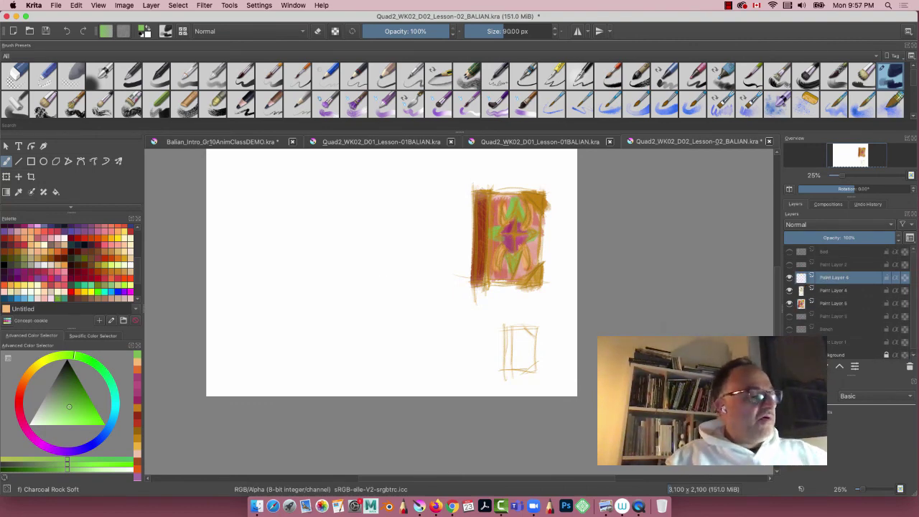
On Paint Layer 4, sketch a second book's cover and spine outline left of the first with the 40 px Pencil-5 Tilted brush in dark brown.
left_click(818, 290)
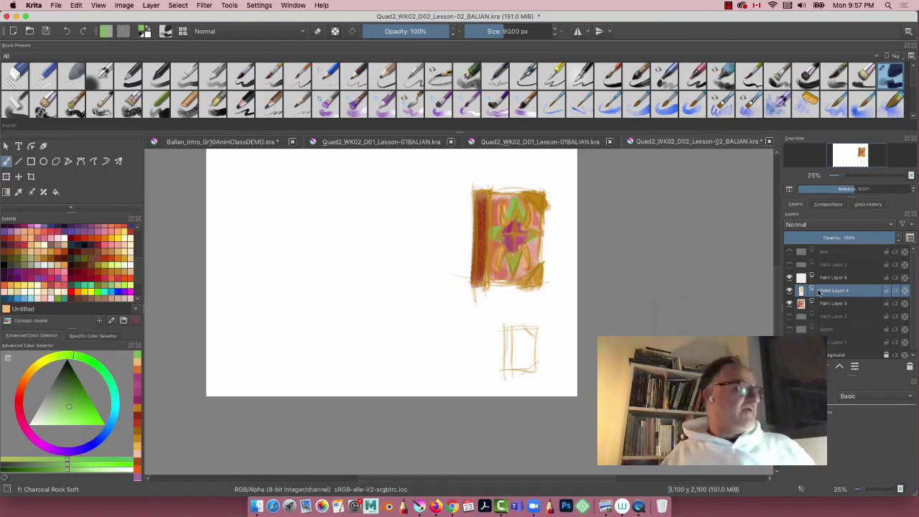
key("super+plus")
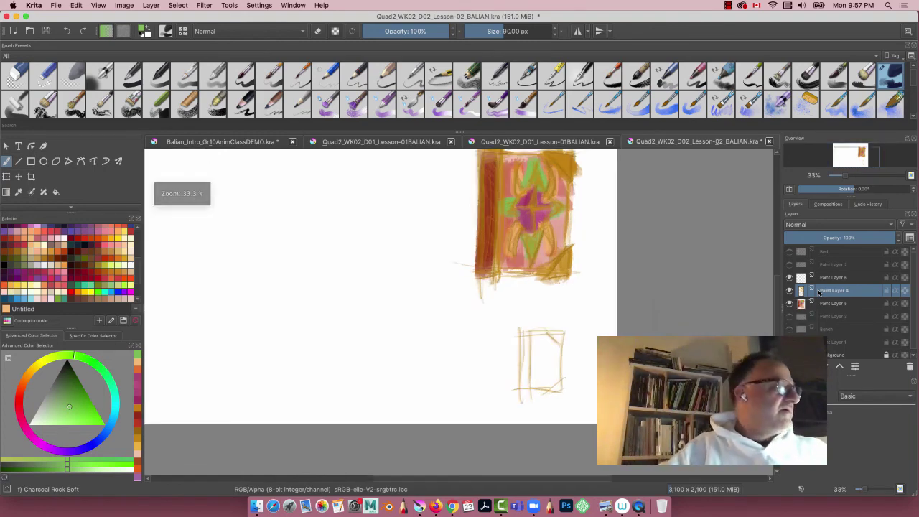
left_click_drag(397, 253, 492, 275)
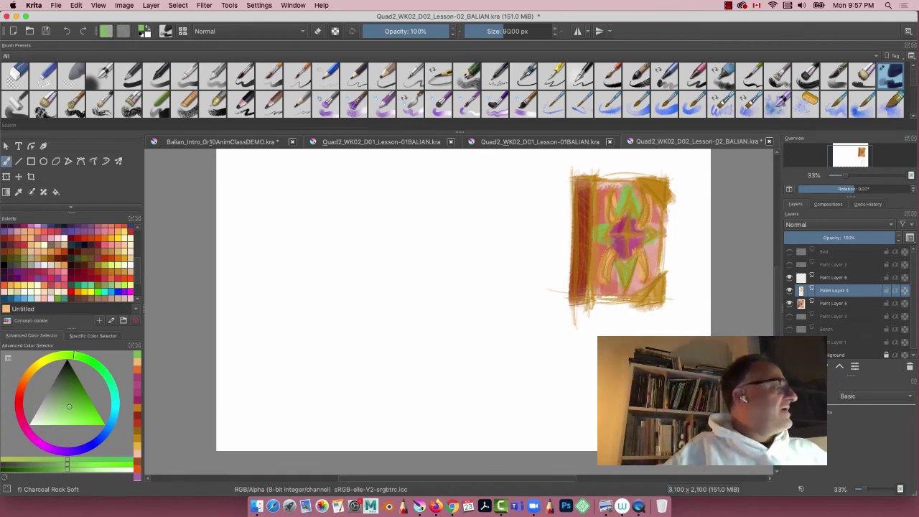
left_click(440, 75)
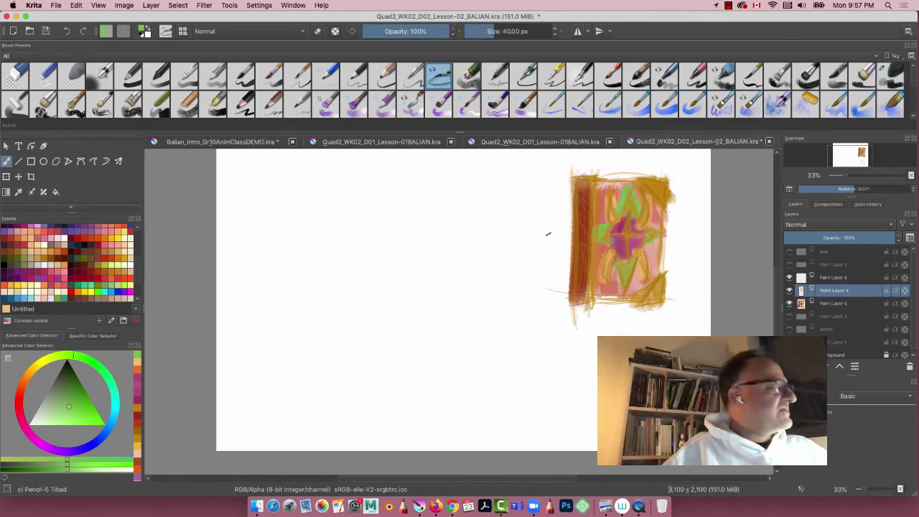
left_click(29, 383)
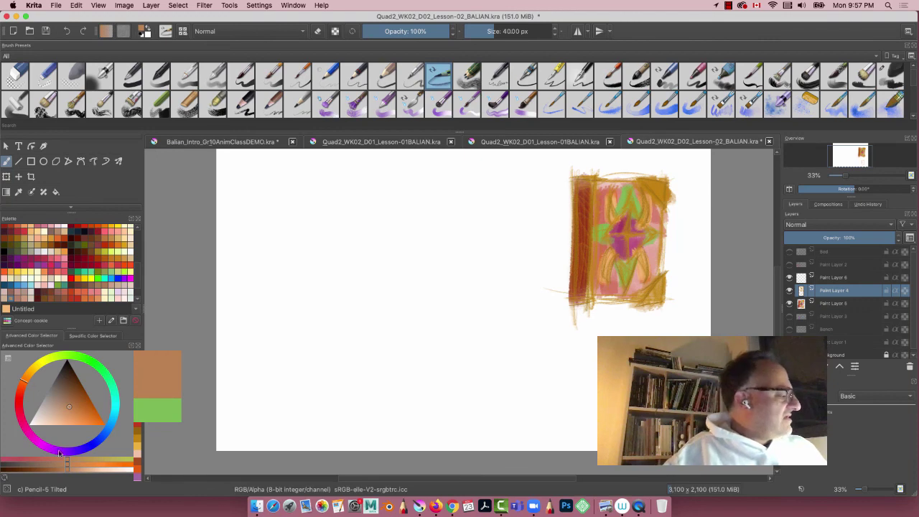
left_click(35, 472)
left_click_drag(73, 393, 79, 383)
mouse_move(504, 182)
left_mouse_down()
mouse_move(497, 300)
mouse_move(388, 198)
left_mouse_up()
mouse_move(516, 193)
left_mouse_down()
mouse_move(429, 202)
mouse_move(412, 187)
mouse_move(526, 192)
mouse_move(401, 186)
left_mouse_up()
mouse_move(529, 190)
left_mouse_down()
mouse_move(407, 181)
mouse_move(419, 301)
left_mouse_up()
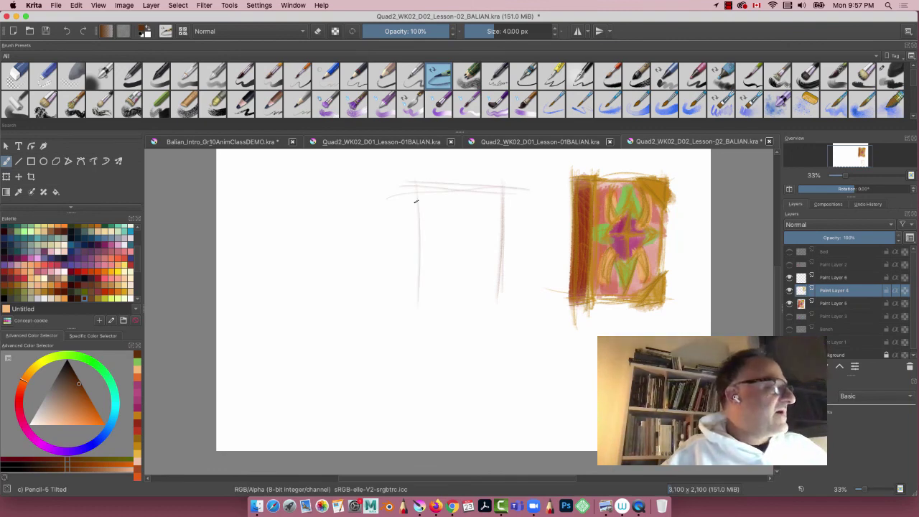
left_click_drag(419, 212, 421, 297)
left_click_drag(500, 172, 499, 307)
mouse_move(389, 298)
left_mouse_down()
mouse_move(507, 295)
mouse_move(372, 293)
left_mouse_up()
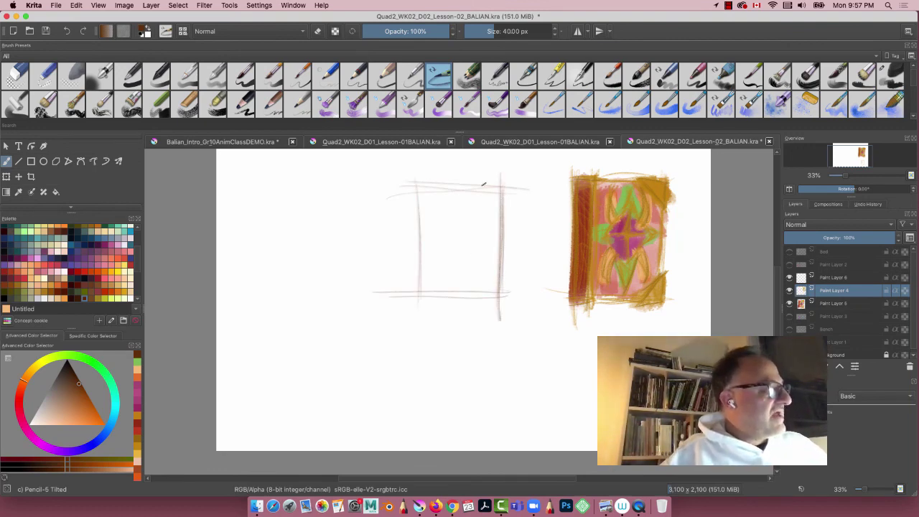
mouse_move(494, 184)
left_mouse_down()
mouse_move(385, 186)
mouse_move(405, 323)
left_mouse_up()
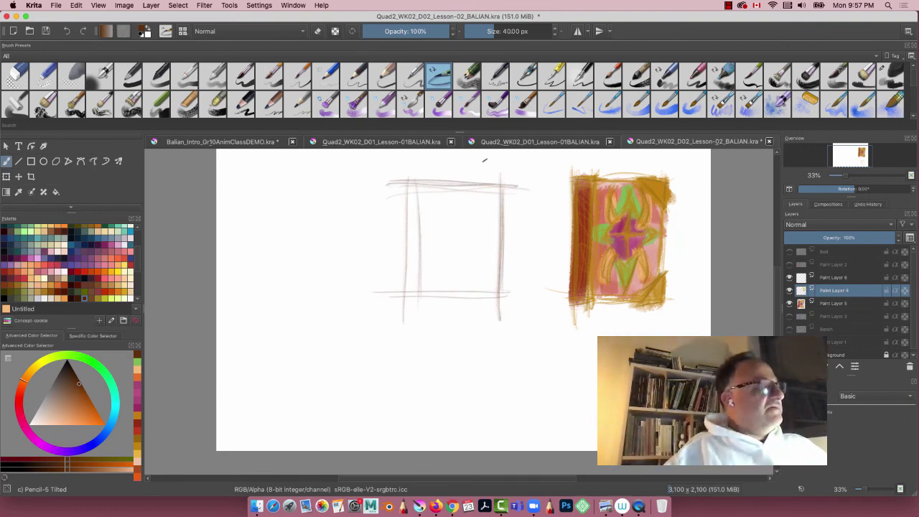
Sketch a horizontal strap across the middle of the second book with a double-outlined square clasp at its centre.
left_click_drag(517, 231, 391, 230)
mouse_move(510, 250)
left_mouse_down()
mouse_move(390, 251)
mouse_move(408, 253)
left_mouse_up()
left_click_drag(475, 226, 477, 261)
mouse_move(477, 224)
left_mouse_down()
mouse_move(441, 223)
mouse_move(443, 260)
mouse_move(479, 259)
left_mouse_up()
left_click_drag(439, 255, 482, 260)
left_click_drag(468, 218, 474, 271)
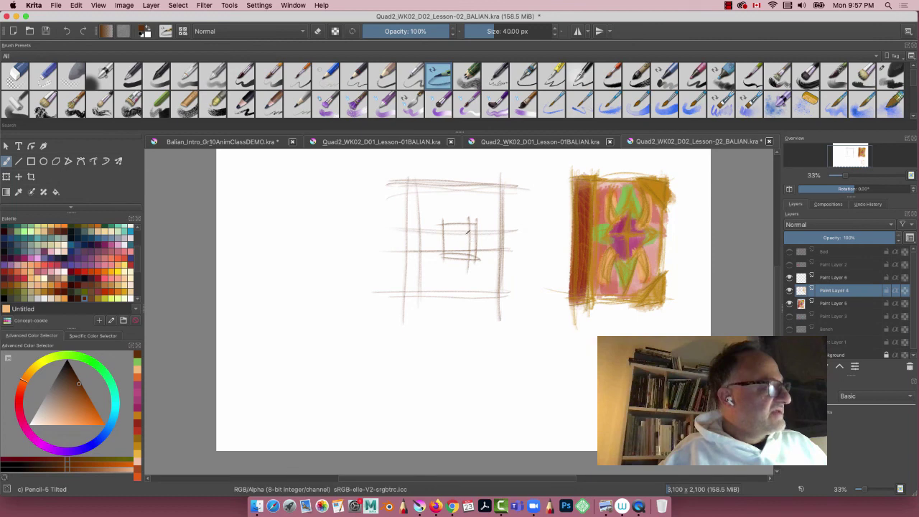
left_click_drag(472, 230, 443, 228)
mouse_move(445, 227)
left_mouse_down()
mouse_move(446, 252)
mouse_move(469, 249)
left_mouse_up()
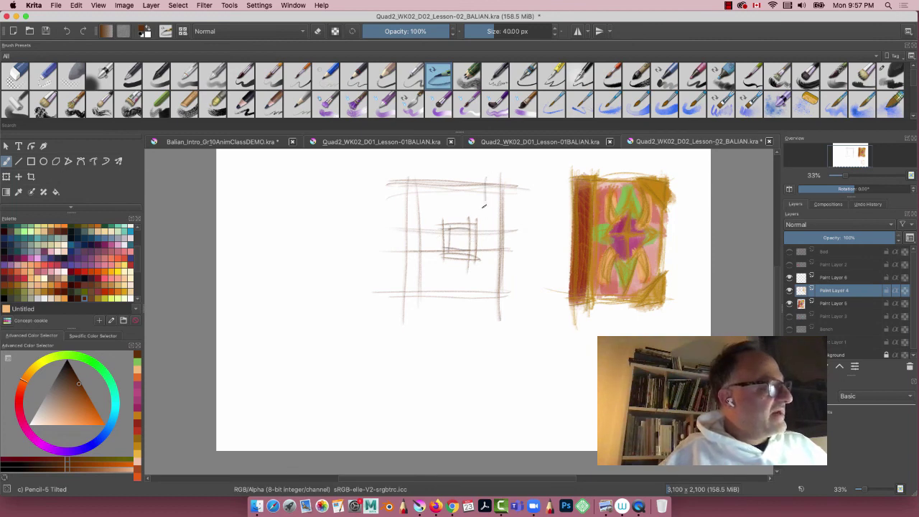
Sketch square corner guards on the upper and lower outer corners of the second book's cover.
left_click_drag(485, 217, 482, 178)
left_click_drag(505, 212, 481, 214)
mouse_move(476, 271)
left_mouse_down()
mouse_move(500, 271)
mouse_move(483, 314)
left_mouse_up()
left_click_drag(503, 264, 503, 304)
left_click_drag(507, 296, 485, 296)
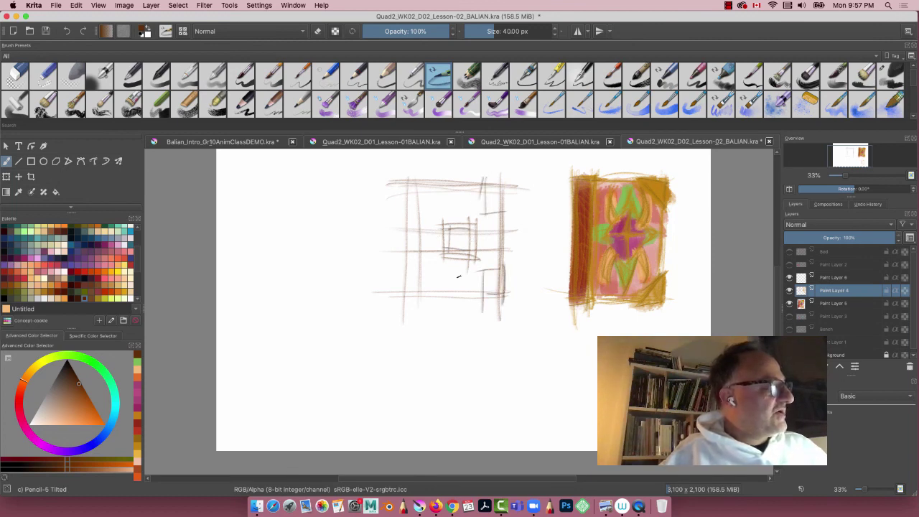
Draw matching rectangular guards at the upper and lower ends of the second book's spine.
mouse_move(423, 191)
left_mouse_down()
mouse_move(421, 303)
mouse_move(404, 190)
mouse_move(402, 247)
mouse_move(430, 187)
left_mouse_up()
left_click_drag(402, 215, 426, 208)
left_click_drag(407, 186, 428, 186)
left_click_drag(402, 263, 422, 262)
left_click_drag(422, 266, 422, 304)
left_click_drag(428, 302, 400, 301)
left_click_drag(400, 259, 403, 303)
Strengthen the spine and strap lines, and darken the strap's outer end and the upper outer corner guard.
left_click_drag(420, 206, 420, 227)
mouse_move(420, 267)
left_mouse_down()
mouse_move(419, 225)
mouse_move(388, 231)
mouse_move(403, 250)
left_mouse_up()
left_click_drag(505, 229, 506, 249)
mouse_move(506, 184)
left_mouse_down()
mouse_move(506, 211)
mouse_move(487, 214)
left_mouse_up()
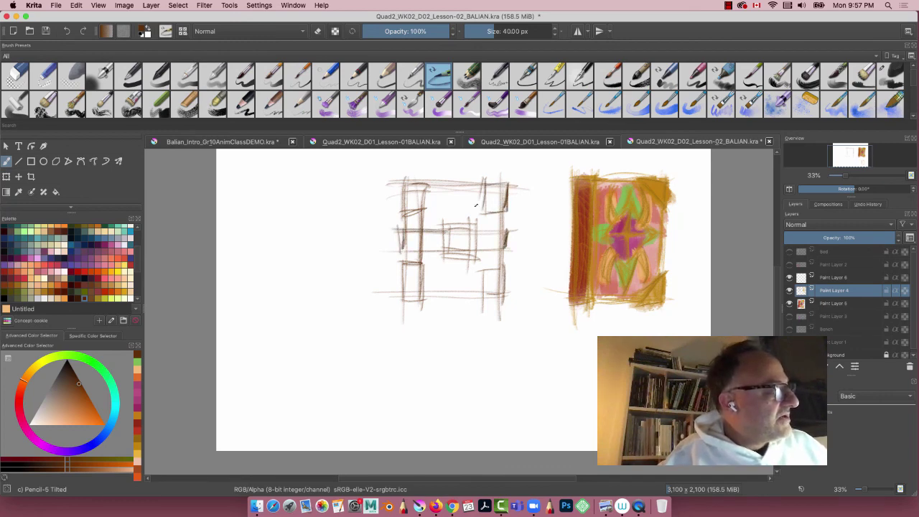
Strengthen the second book's upper, lower and outer cover edges and its spine, and shade the strap beside the spine.
left_click_drag(428, 188, 485, 189)
mouse_move(411, 287)
left_mouse_down()
mouse_move(487, 284)
mouse_move(474, 293)
left_mouse_up()
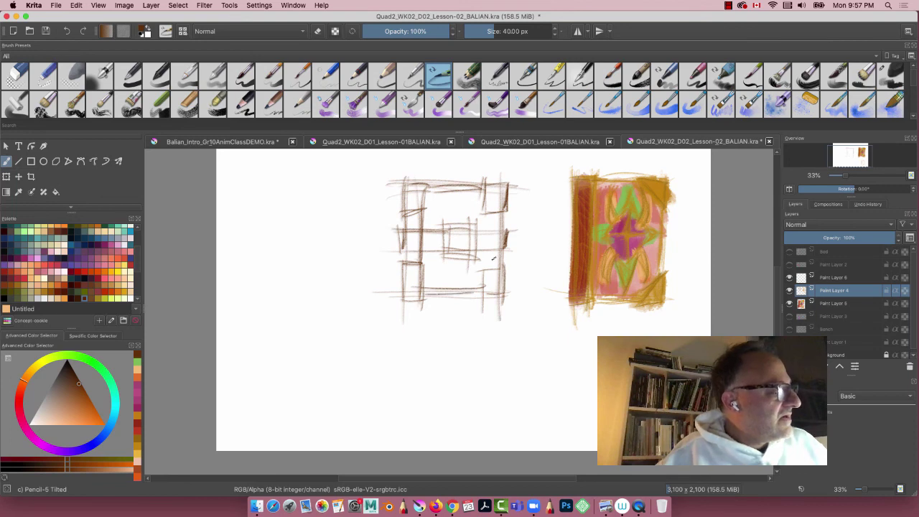
left_click_drag(495, 252, 496, 271)
left_click_drag(498, 212, 494, 238)
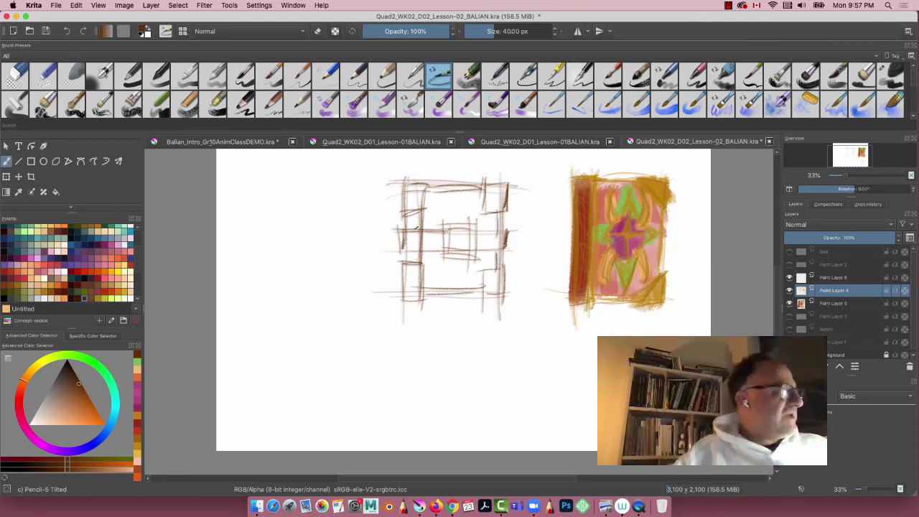
mouse_move(423, 184)
left_mouse_down()
mouse_move(423, 219)
mouse_move(405, 184)
left_mouse_up()
left_click_drag(400, 183, 402, 262)
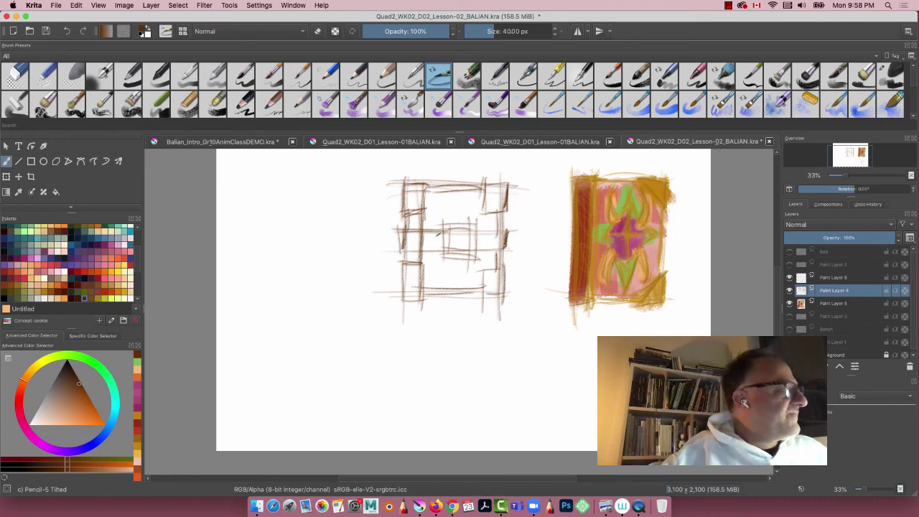
mouse_move(437, 234)
left_mouse_down()
mouse_move(431, 245)
mouse_move(423, 237)
mouse_move(406, 243)
left_mouse_up()
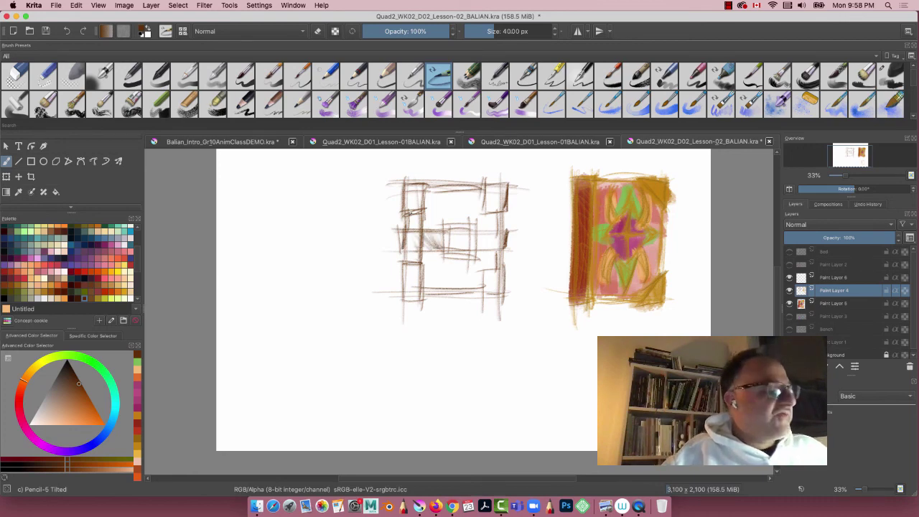
Draw the clasp's horizontal pin and rivets on the strap, and add a heavier inner outline to the square clasp.
left_click(790, 290)
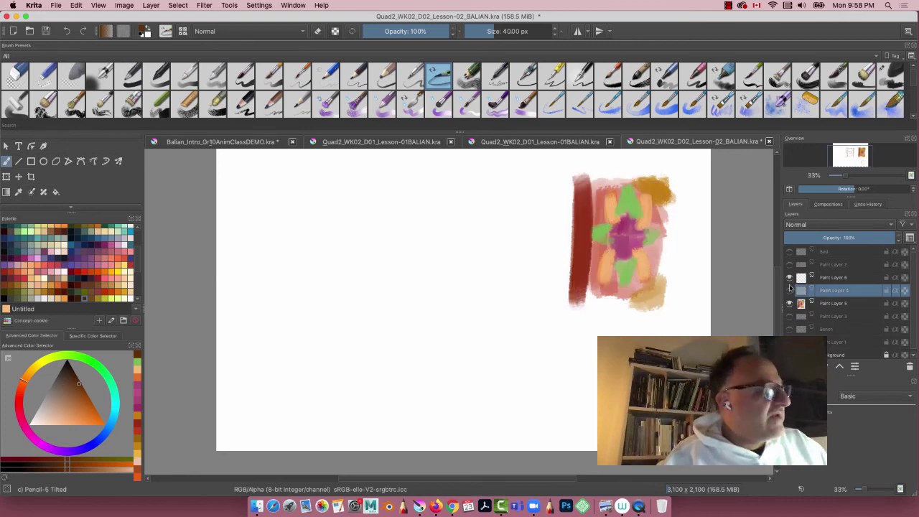
left_click(790, 289)
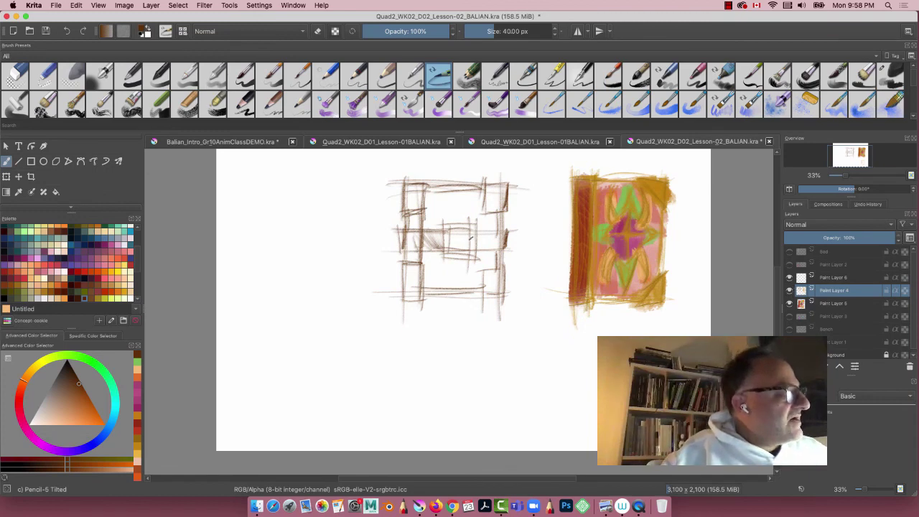
left_click_drag(477, 240, 461, 238)
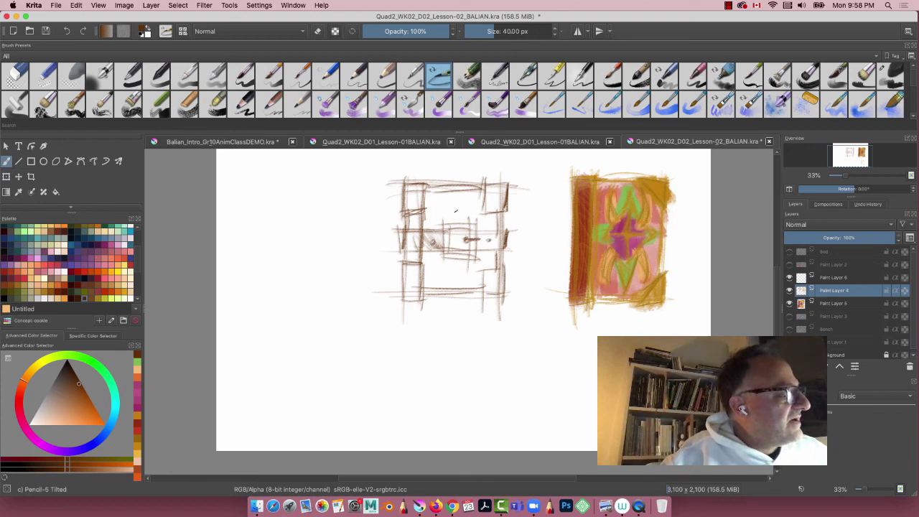
left_click_drag(449, 232, 448, 257)
left_click_drag(455, 251, 473, 252)
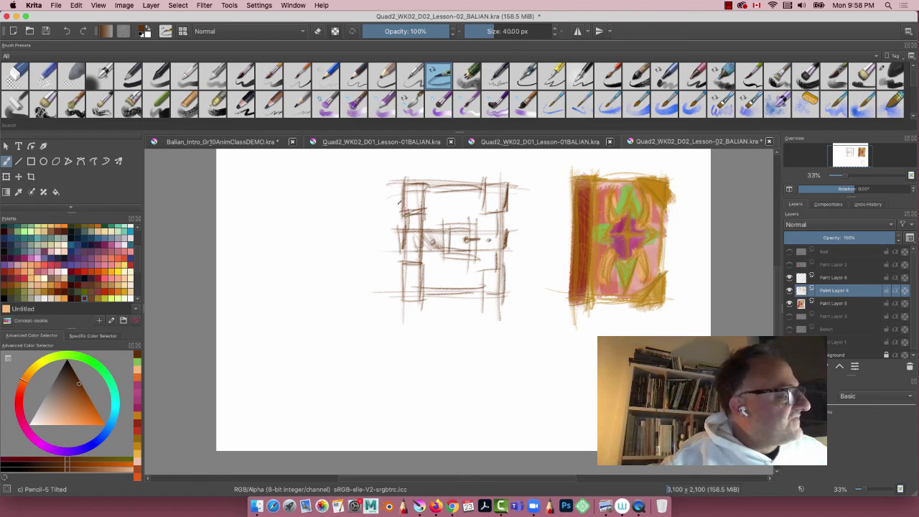
Hatch the upper and lower outer corner guards, add horizontal bands across the spine guards, and reinforce the strap beside the spine.
left_click_drag(402, 185, 402, 222)
left_click_drag(422, 185, 422, 215)
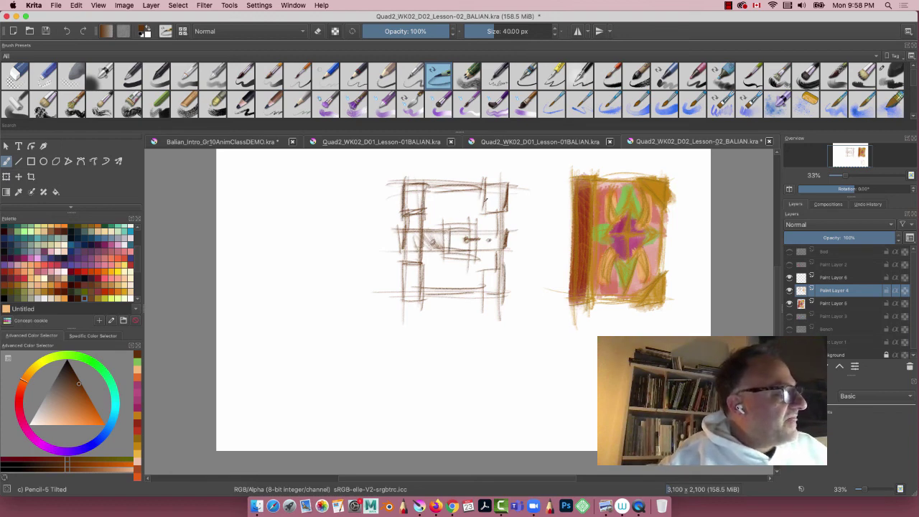
mouse_move(492, 181)
left_mouse_down()
mouse_move(492, 207)
mouse_move(503, 211)
mouse_move(484, 214)
left_mouse_up()
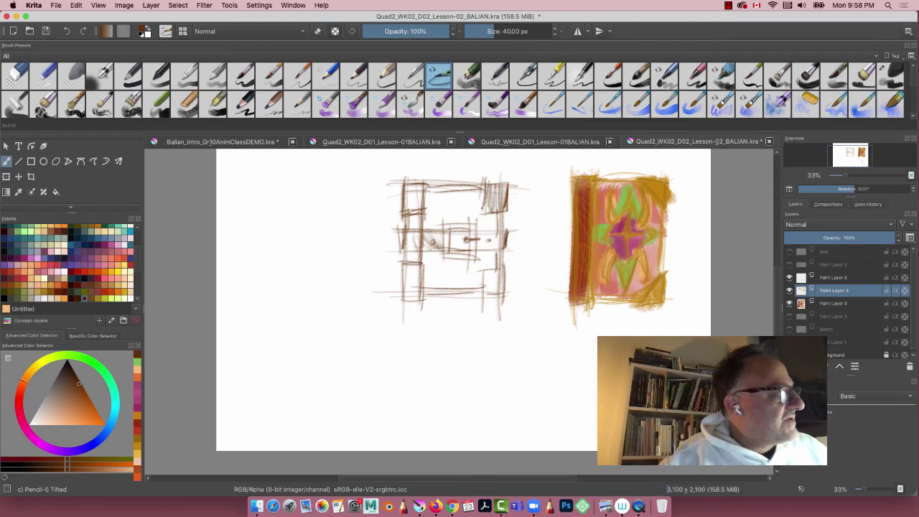
mouse_move(487, 268)
left_mouse_down()
mouse_move(490, 295)
mouse_move(501, 294)
mouse_move(483, 295)
left_mouse_up()
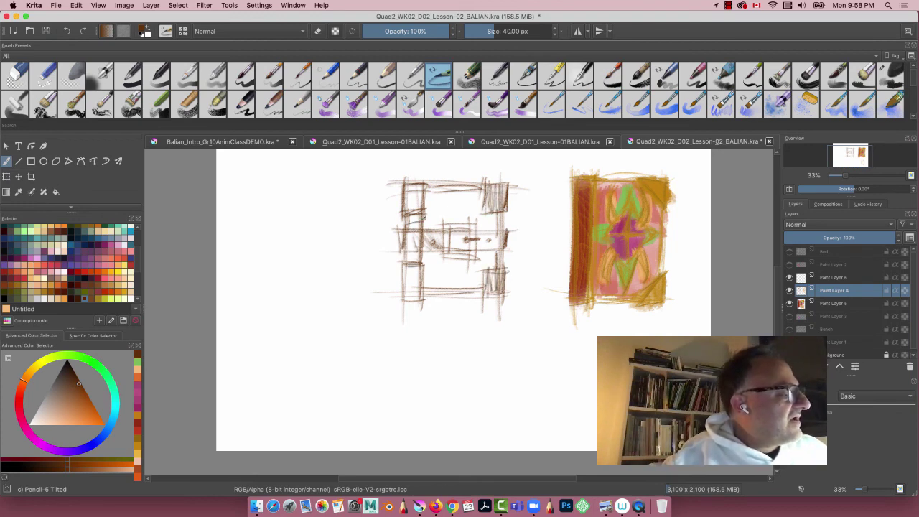
mouse_move(401, 199)
left_mouse_down()
mouse_move(431, 196)
mouse_move(423, 200)
left_mouse_up()
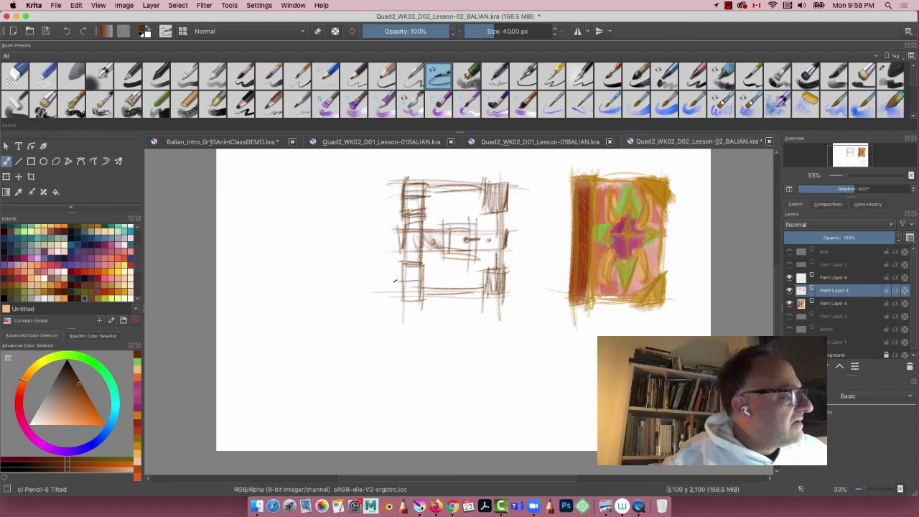
mouse_move(395, 280)
left_mouse_down()
mouse_move(427, 284)
mouse_move(403, 306)
left_mouse_up()
mouse_move(422, 253)
left_mouse_down()
mouse_move(423, 286)
mouse_move(404, 274)
mouse_move(400, 251)
mouse_move(441, 230)
left_mouse_up()
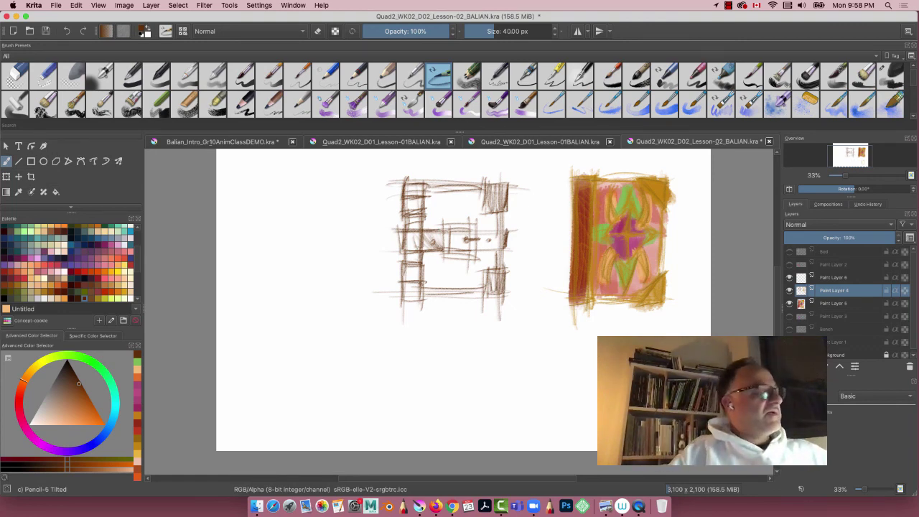
Rough in a large five-pointed star over the clasp at the centre of the second book's cover, with small marks around it.
left_click_drag(455, 199, 440, 267)
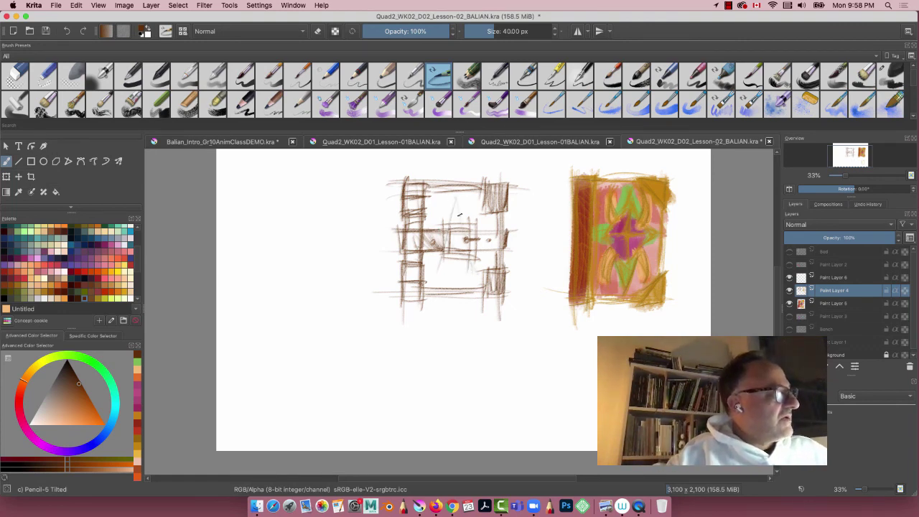
mouse_move(491, 217)
left_mouse_down()
mouse_move(428, 221)
mouse_move(438, 270)
left_mouse_up()
mouse_move(460, 227)
left_mouse_down()
mouse_move(432, 248)
mouse_move(484, 218)
mouse_move(461, 268)
left_mouse_up()
left_click_drag(465, 202, 448, 237)
left_click_drag(454, 192, 439, 259)
left_click_drag(455, 208, 444, 251)
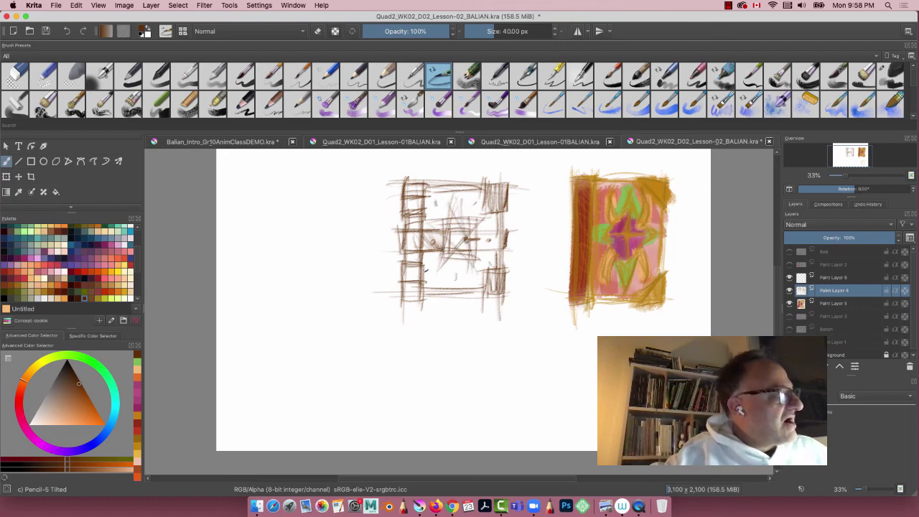
Darken the star's arms and crossing lines with repeated pencil strokes.
mouse_move(461, 197)
left_mouse_down()
mouse_move(444, 230)
mouse_move(476, 278)
left_mouse_up()
left_click_drag(461, 198, 478, 272)
left_click_drag(455, 207, 478, 276)
mouse_move(459, 200)
left_mouse_down()
mouse_move(445, 224)
mouse_move(486, 216)
left_mouse_up()
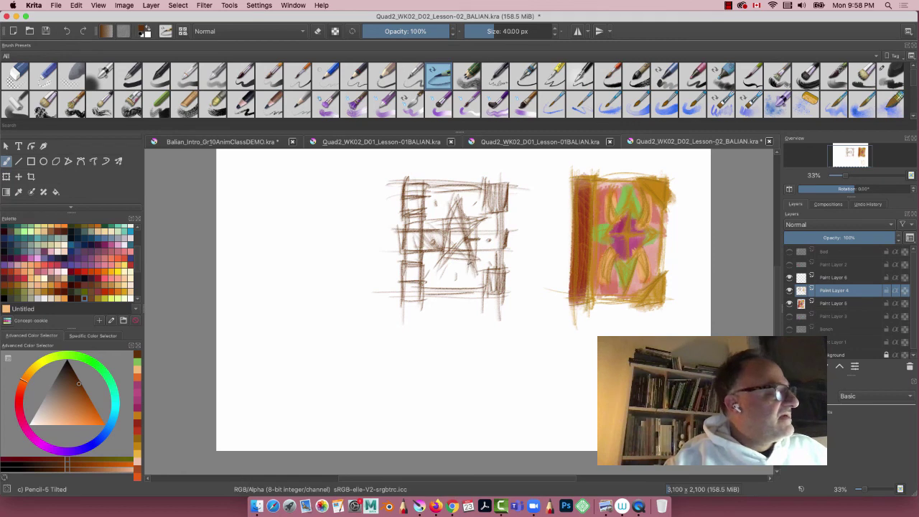
mouse_move(473, 268)
left_mouse_down()
mouse_move(441, 256)
mouse_move(458, 198)
mouse_move(465, 224)
mouse_move(426, 220)
left_mouse_up()
left_click_drag(445, 233, 424, 218)
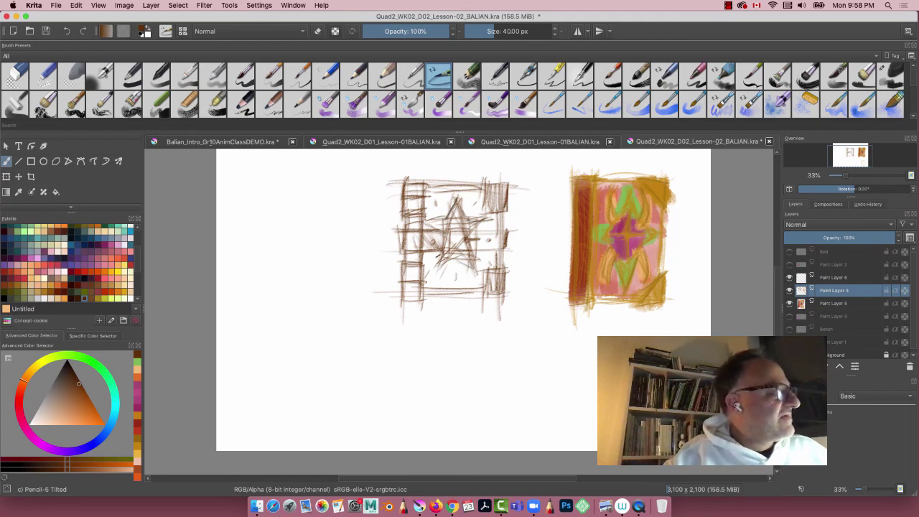
mouse_move(429, 269)
left_mouse_down()
mouse_move(458, 248)
mouse_move(477, 257)
left_mouse_up()
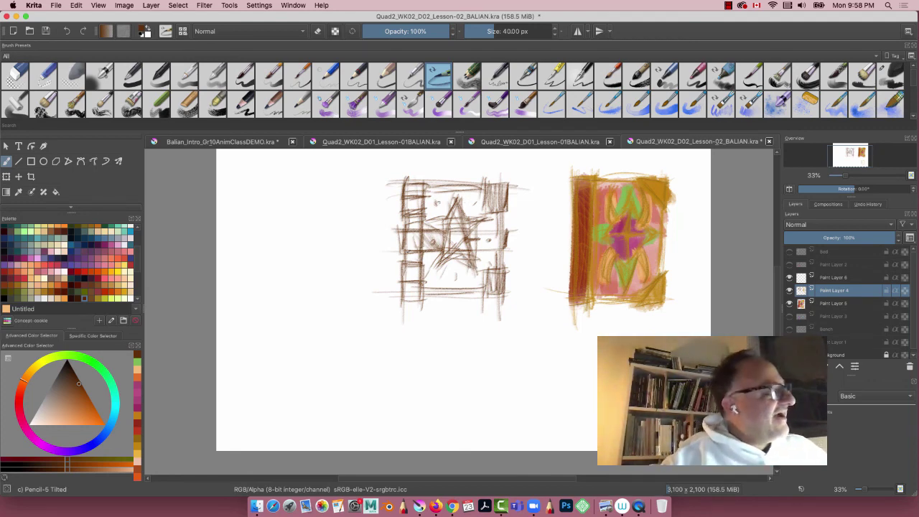
Reinforce the lower spine, the cover's lower edge and the outer part of the strap.
left_click_drag(422, 268, 418, 301)
left_click_drag(405, 260, 393, 323)
left_click_drag(435, 293, 491, 292)
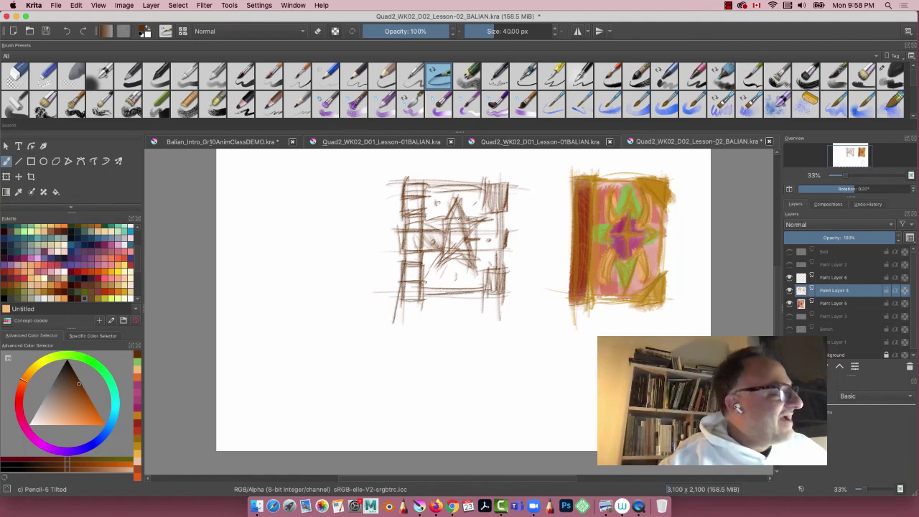
left_click_drag(471, 234, 504, 228)
left_click_drag(478, 249, 504, 246)
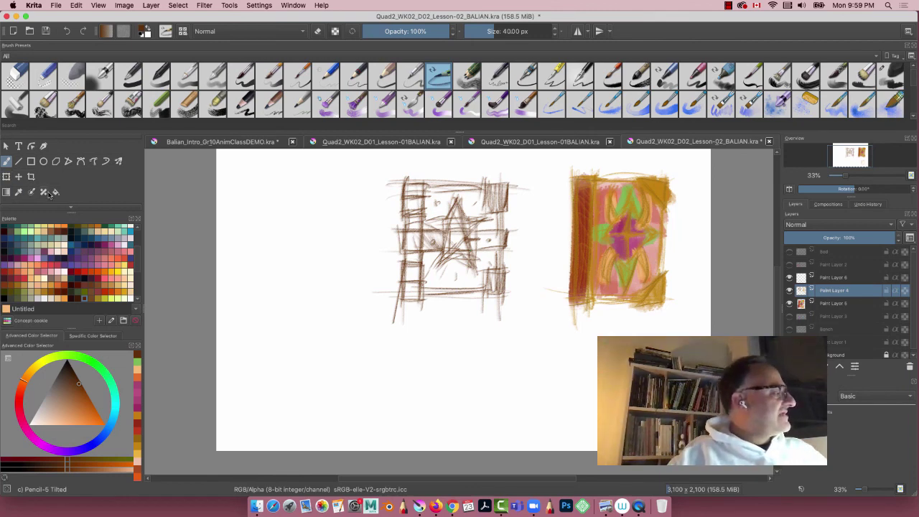
Enclose the star book sketch in a freehand selection and paste a copy of it onto a new layer.
left_click_drag(71, 218, 74, 155)
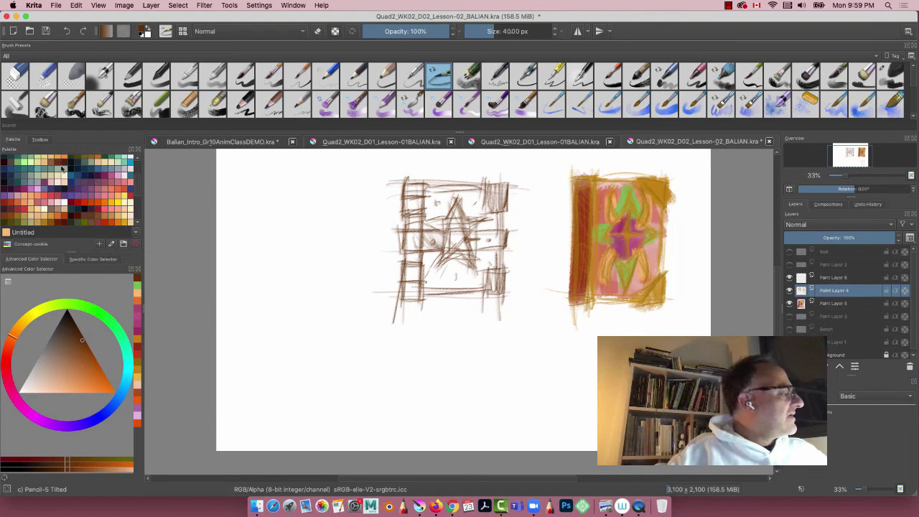
left_click(45, 143)
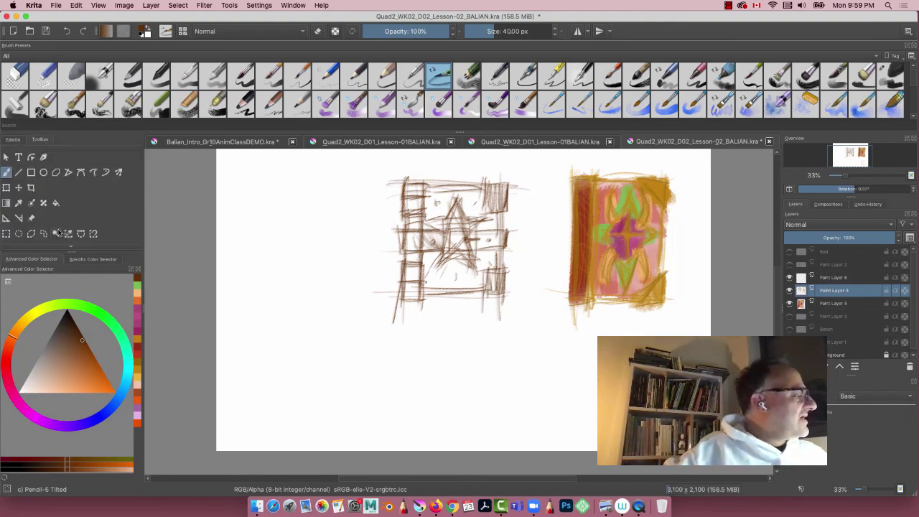
left_click(43, 234)
mouse_move(342, 202)
left_mouse_down()
mouse_move(332, 301)
mouse_move(337, 180)
mouse_move(374, 150)
left_mouse_up()
left_click(441, 105)
key("super+v")
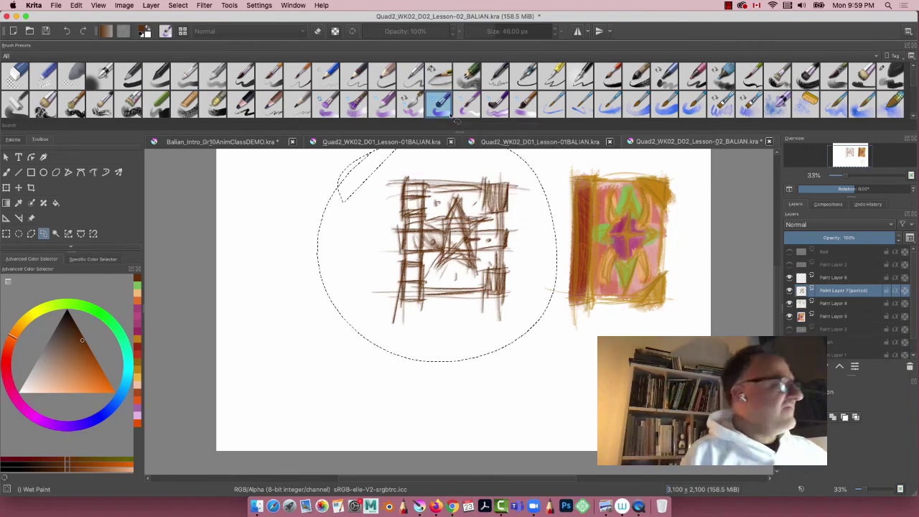
Move the pasted book sketch to the empty area beside the original's spine and clear the selection.
left_click(7, 188)
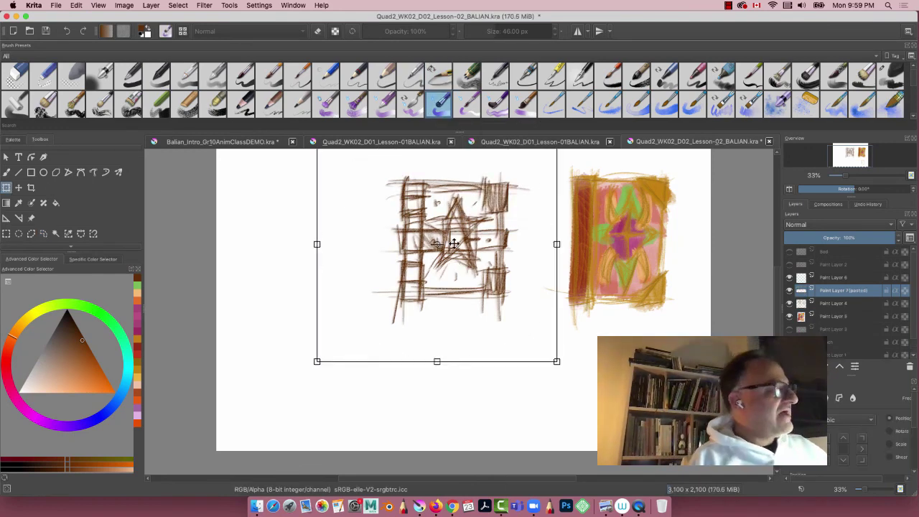
mouse_move(454, 244)
left_mouse_down()
mouse_move(299, 246)
mouse_move(288, 240)
mouse_move(293, 228)
left_mouse_up()
key("Return")
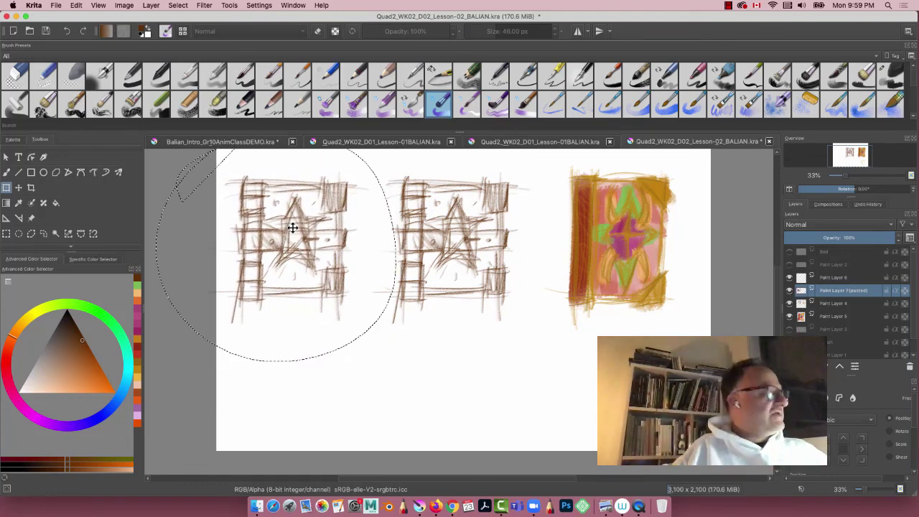
key("ctrl+shift+a")
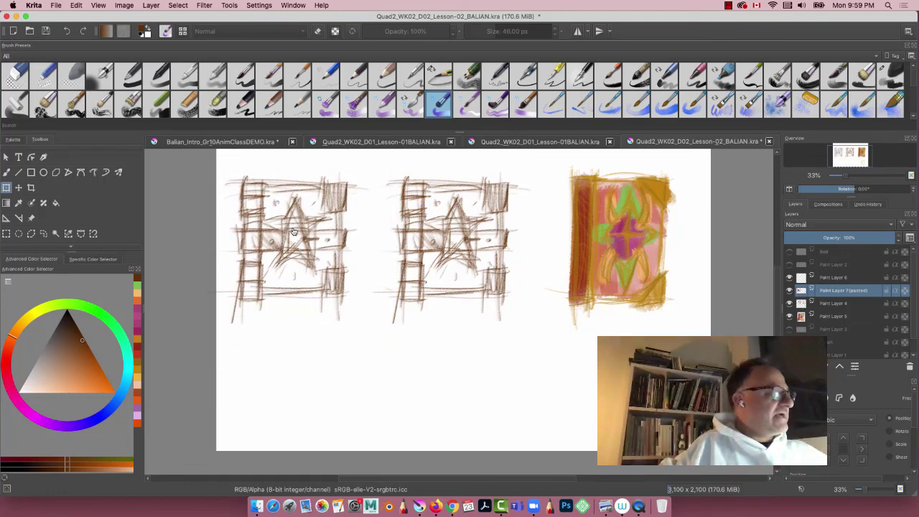
Toggle the visibility of the pasted layer and Paint Layer 4 to check which sketches each layer holds.
left_click_drag(297, 361, 363, 363)
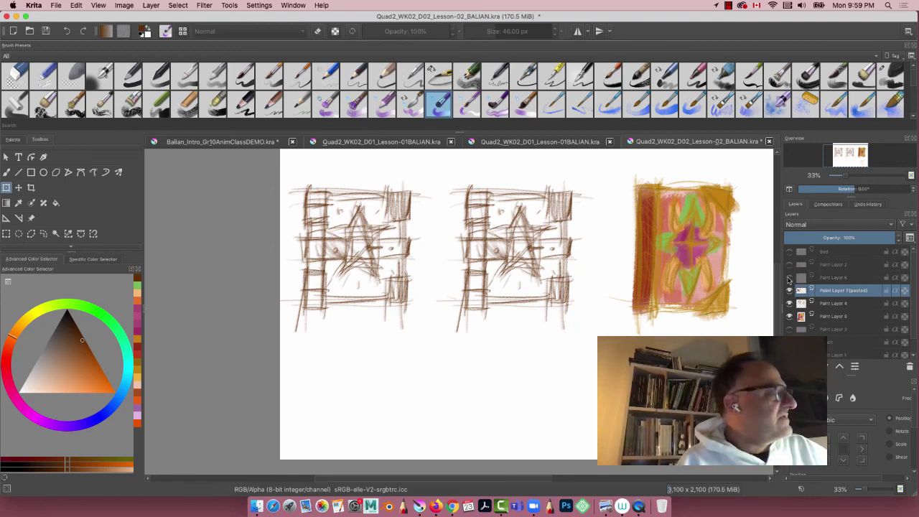
left_click(790, 291)
left_click(790, 290)
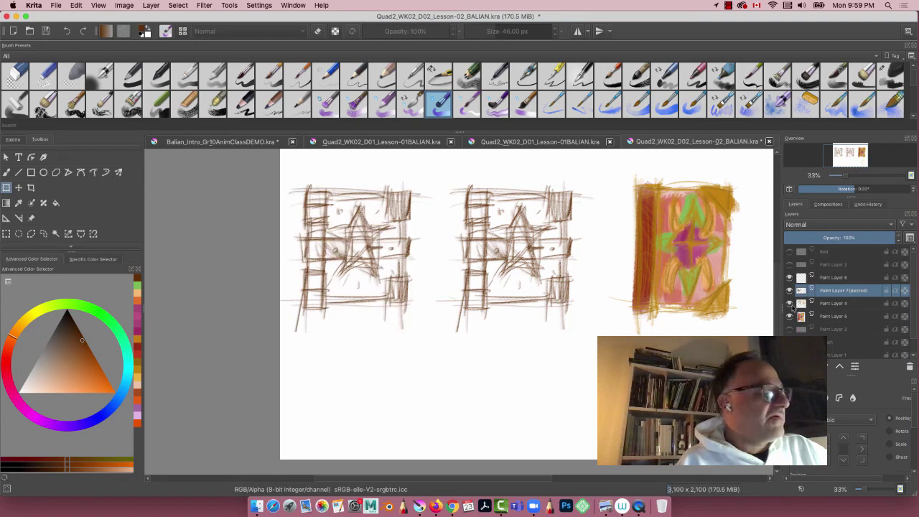
left_click(790, 305)
left_click(790, 305)
left_click(790, 291)
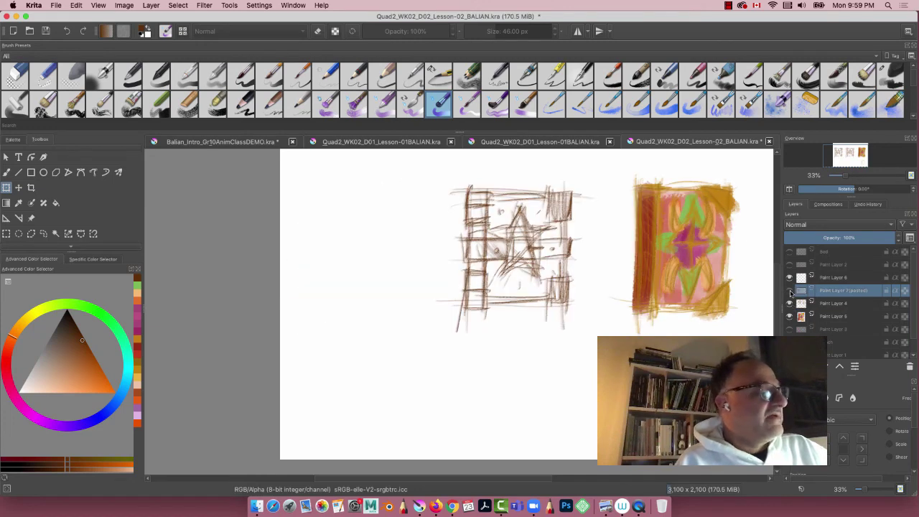
left_click(790, 291)
left_click(790, 291)
left_click(790, 290)
left_click(790, 291)
left_click(789, 290)
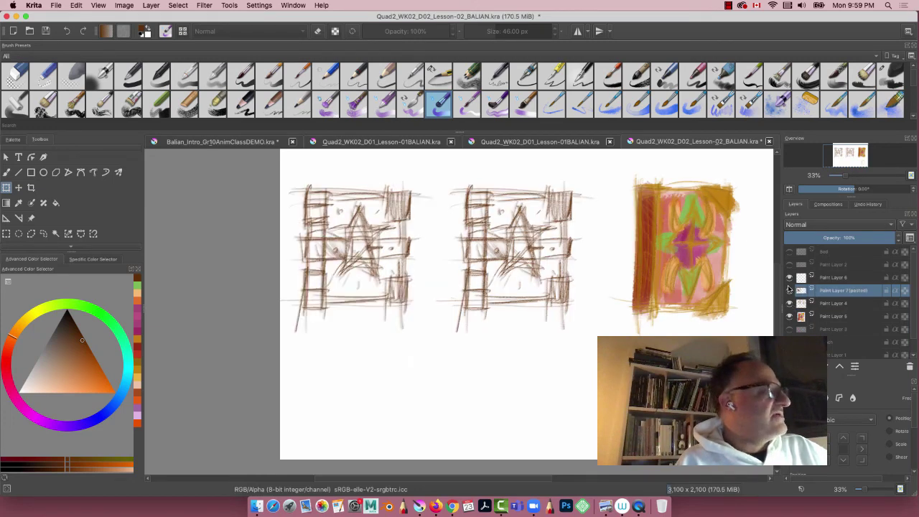
Lower the pasted book layer's opacity to 50% and set up the Pencil-5 Tilted brush with a muted dark purple.
left_click_drag(862, 238, 839, 239)
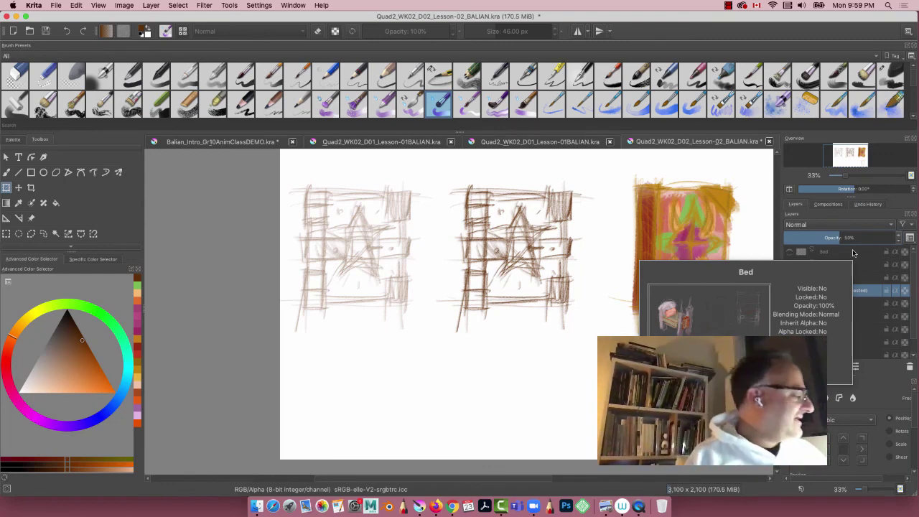
left_click(48, 424)
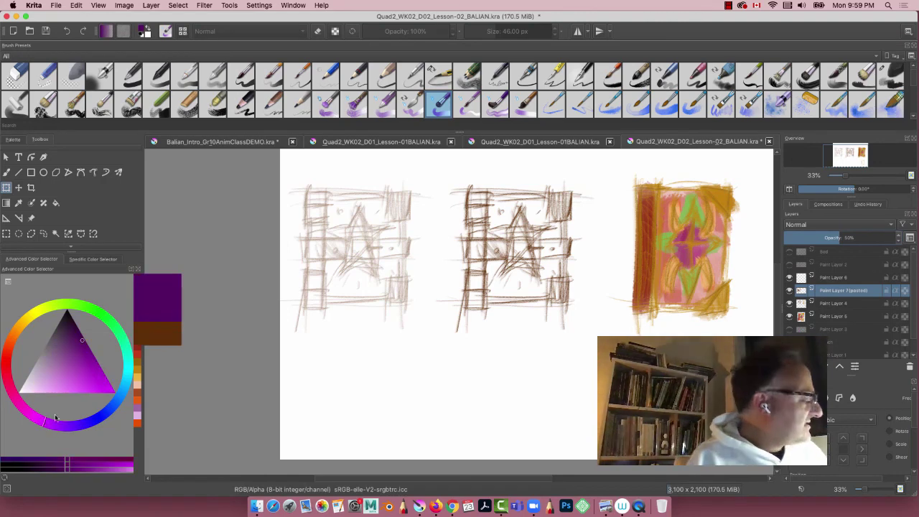
left_click(69, 345)
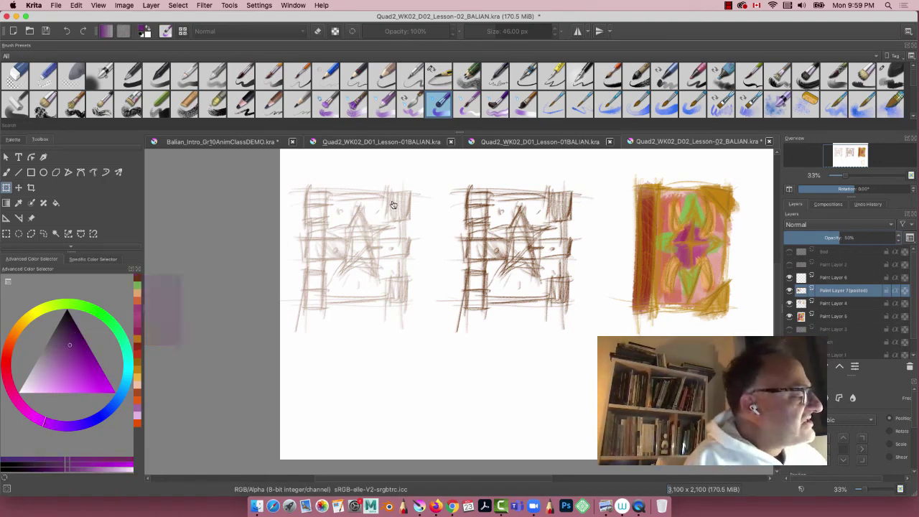
left_click(7, 172)
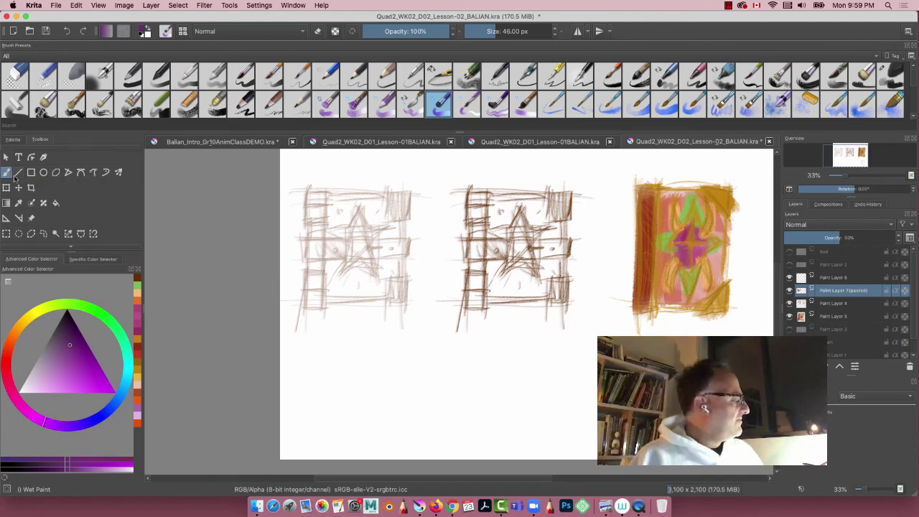
left_click(443, 70)
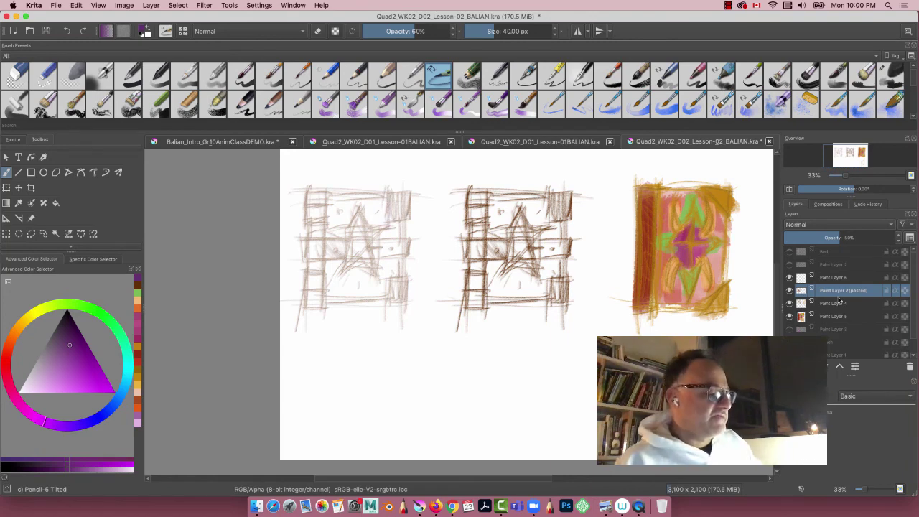
Add a new layer above the faded book copy and trace its shaded corner pieces, outer edge and lower edge in purple.
key("Insert")
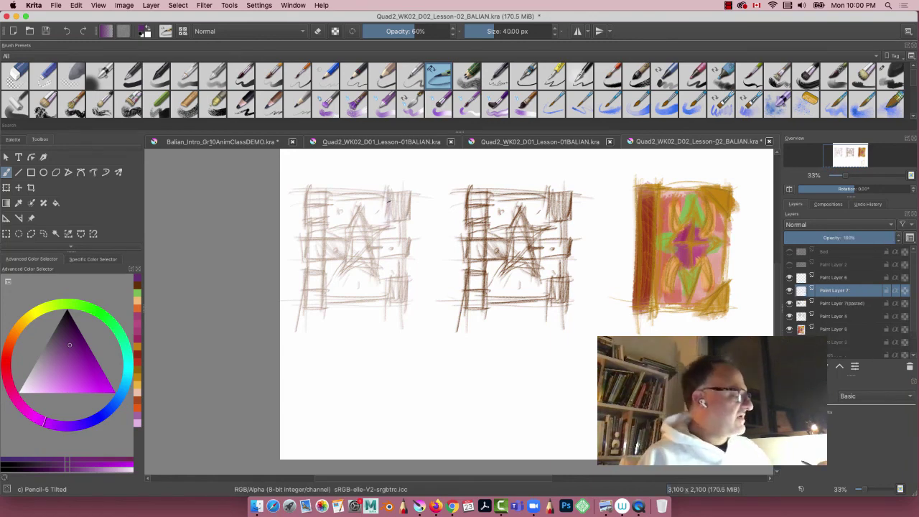
mouse_move(386, 191)
left_mouse_down()
mouse_move(408, 227)
mouse_move(383, 227)
mouse_move(413, 191)
mouse_move(409, 225)
left_mouse_up()
left_click_drag(407, 220, 390, 224)
mouse_move(390, 193)
left_mouse_down()
mouse_move(415, 191)
mouse_move(405, 279)
left_mouse_up()
left_click_drag(386, 286, 408, 286)
mouse_move(388, 282)
left_mouse_down()
mouse_move(389, 314)
mouse_move(407, 308)
mouse_move(411, 273)
mouse_move(389, 307)
left_mouse_up()
mouse_move(407, 275)
left_mouse_down()
mouse_move(404, 304)
mouse_move(315, 295)
left_mouse_up()
left_click_drag(385, 298, 317, 302)
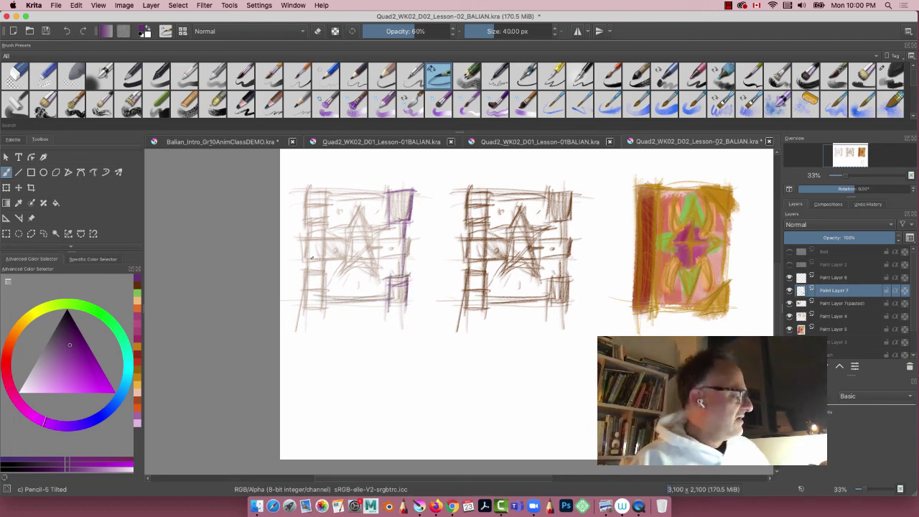
Sketch a vertical band down the middle of the faded book's cover, closed at its upper and lower ends.
left_click_drag(368, 192, 365, 319)
mouse_move(370, 185)
left_mouse_down()
mouse_move(363, 304)
mouse_move(343, 320)
left_mouse_up()
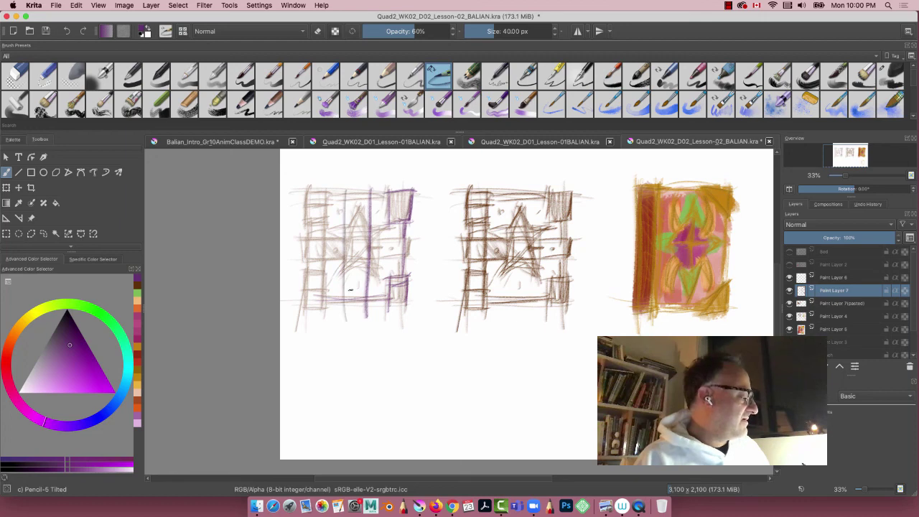
left_click_drag(349, 195, 341, 316)
left_click_drag(348, 271, 342, 300)
mouse_move(355, 191)
left_mouse_down()
mouse_move(375, 189)
mouse_move(321, 203)
left_mouse_up()
left_click_drag(371, 305, 343, 307)
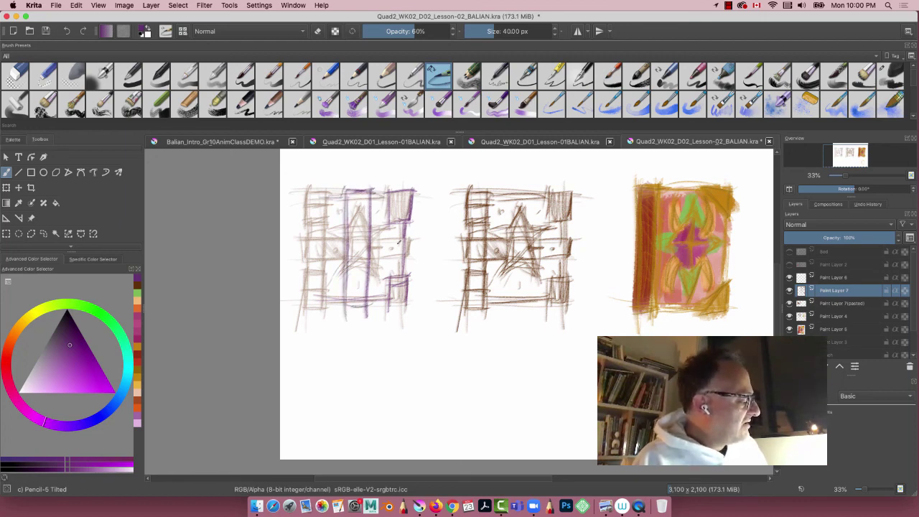
Draw a horizontal strap across the faded book from the spine to the outer edge, on both sides of the vertical band.
left_click_drag(409, 240, 363, 242)
left_click_drag(416, 260, 366, 261)
left_click_drag(347, 239, 301, 242)
mouse_move(351, 259)
left_mouse_down()
mouse_move(300, 263)
mouse_move(304, 238)
left_mouse_up()
left_click_drag(413, 241, 407, 264)
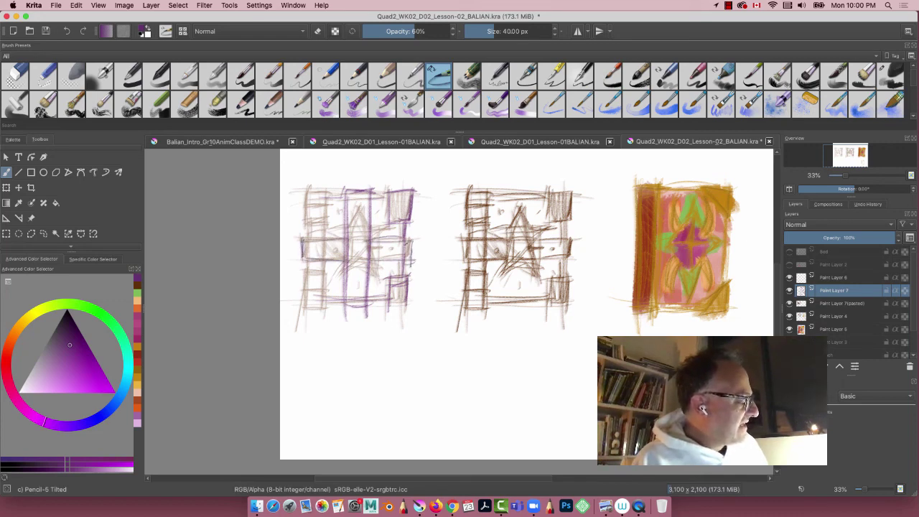
Trace the faded book's spine above and below the horizontal strap with purple vertical and cross strokes.
left_click_drag(307, 188, 308, 246)
left_click_drag(328, 190, 325, 251)
mouse_move(302, 194)
left_mouse_down()
mouse_move(324, 194)
mouse_move(324, 241)
left_mouse_up()
mouse_move(324, 311)
left_mouse_down()
mouse_move(323, 254)
mouse_move(307, 308)
left_mouse_up()
left_click_drag(308, 316, 309, 258)
Reinforce the vertical band and sketch a square buckle with hatching where it crosses the horizontal strap.
left_click_drag(353, 193, 373, 192)
mouse_move(346, 190)
left_mouse_down()
mouse_move(344, 243)
mouse_move(368, 288)
left_mouse_up()
left_click_drag(377, 234, 334, 234)
mouse_move(346, 236)
left_mouse_down()
mouse_move(374, 238)
mouse_move(378, 272)
left_mouse_up()
left_click_drag(378, 237, 377, 266)
mouse_move(375, 240)
left_mouse_down()
mouse_move(373, 280)
mouse_move(347, 272)
left_mouse_up()
mouse_move(343, 237)
left_mouse_down()
mouse_move(377, 246)
mouse_move(344, 273)
left_mouse_up()
mouse_move(349, 237)
left_mouse_down()
mouse_move(348, 265)
mouse_move(384, 235)
left_mouse_up()
left_click_drag(375, 233, 373, 270)
mouse_move(372, 270)
left_mouse_down()
mouse_move(349, 271)
mouse_move(356, 250)
mouse_move(381, 250)
mouse_move(330, 247)
left_mouse_up()
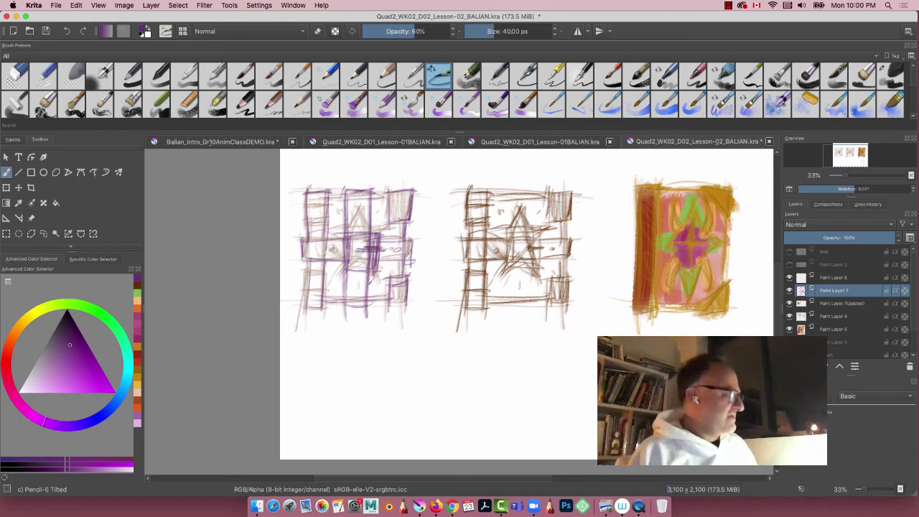
Raise the brush opacity to 100% and shade both corner pieces of the purple book with dense strokes.
left_click_drag(390, 289, 390, 309)
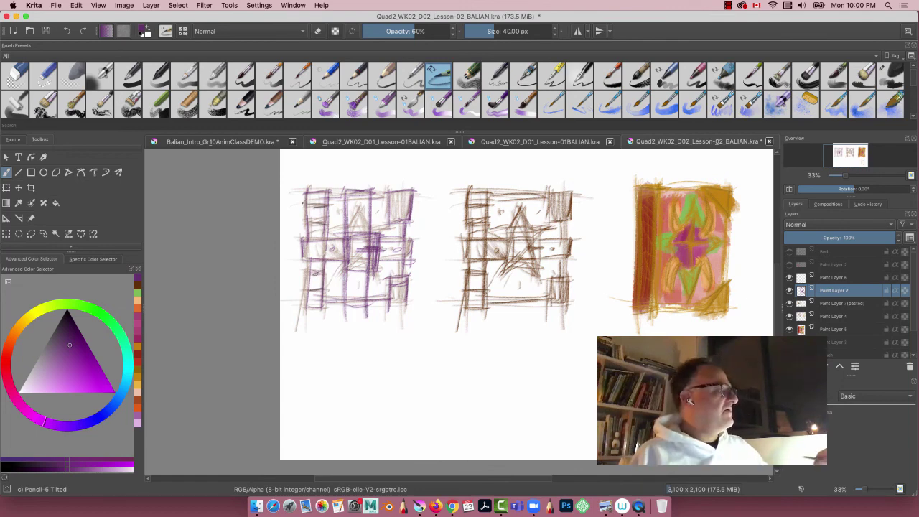
left_click_drag(421, 32, 454, 32)
mouse_move(389, 191)
left_mouse_down()
mouse_move(390, 221)
mouse_move(411, 220)
mouse_move(413, 191)
mouse_move(388, 227)
mouse_move(406, 220)
mouse_move(397, 189)
mouse_move(394, 221)
left_mouse_up()
mouse_move(400, 279)
left_mouse_down()
mouse_move(387, 305)
mouse_move(395, 274)
mouse_move(406, 305)
left_mouse_up()
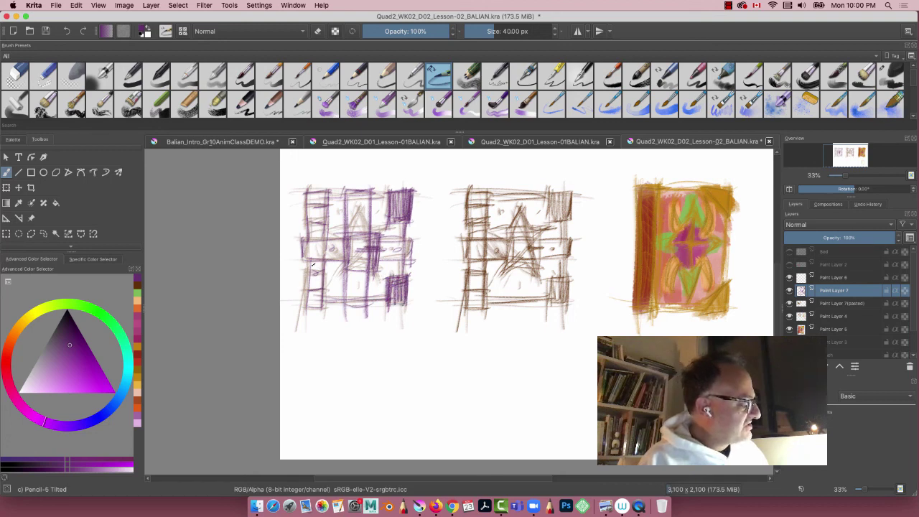
Darken the raised bands along the purple book's spine and strengthen the cover's lower edge.
mouse_move(310, 204)
left_mouse_down()
mouse_move(330, 208)
mouse_move(309, 230)
mouse_move(308, 217)
left_mouse_up()
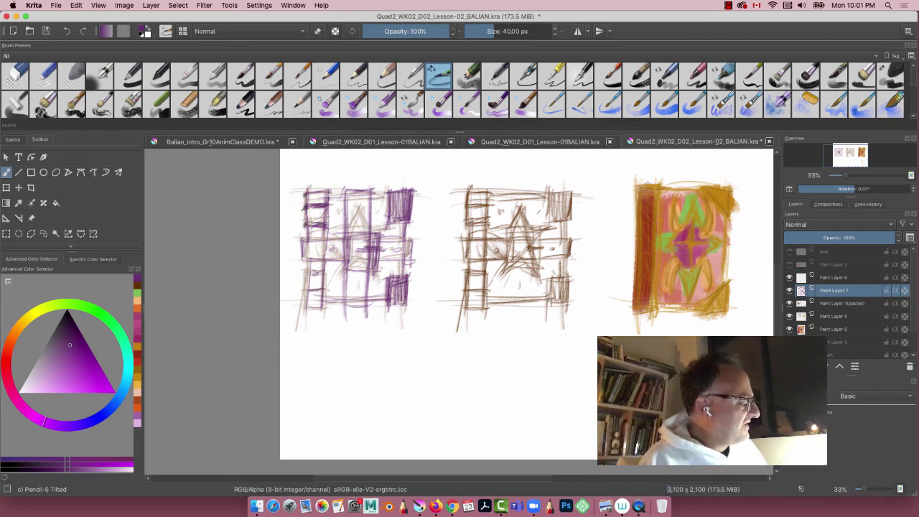
mouse_move(303, 273)
left_mouse_down()
mouse_move(325, 270)
mouse_move(303, 307)
left_mouse_up()
mouse_move(319, 293)
left_mouse_down()
mouse_move(325, 310)
mouse_move(327, 303)
left_mouse_up()
mouse_move(295, 291)
left_mouse_down()
mouse_move(306, 309)
mouse_move(388, 297)
left_mouse_up()
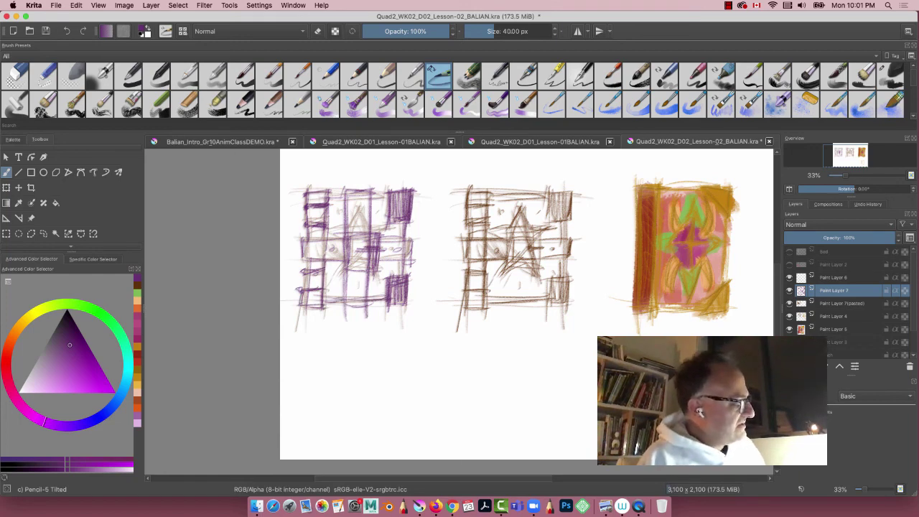
Strengthen the vertical band and horizontal strap on the purple book, adding the strap's rivets and its end at the outer edge.
left_click_drag(370, 268, 366, 308)
mouse_move(374, 235)
left_mouse_down()
mouse_move(371, 268)
mouse_move(416, 239)
mouse_move(366, 241)
mouse_move(411, 262)
left_mouse_up()
mouse_move(302, 239)
left_mouse_down()
mouse_move(332, 249)
mouse_move(327, 262)
mouse_move(332, 248)
mouse_move(400, 249)
left_mouse_up()
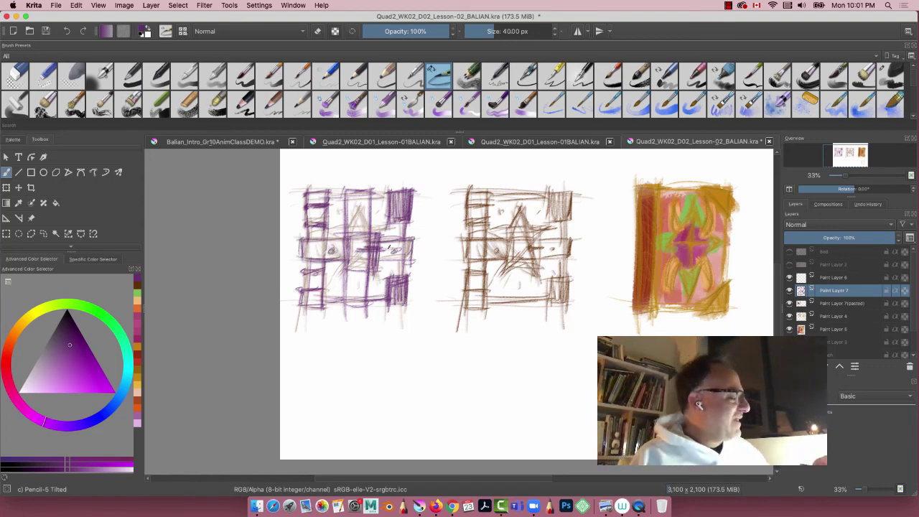
left_click_drag(329, 250, 335, 252)
left_click_drag(365, 189, 370, 232)
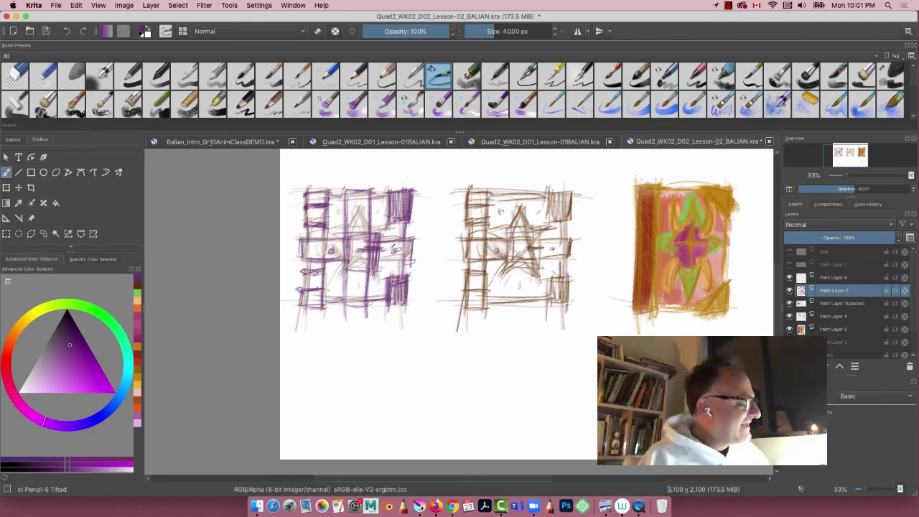
left_click_drag(402, 258, 411, 261)
left_click_drag(413, 242, 400, 276)
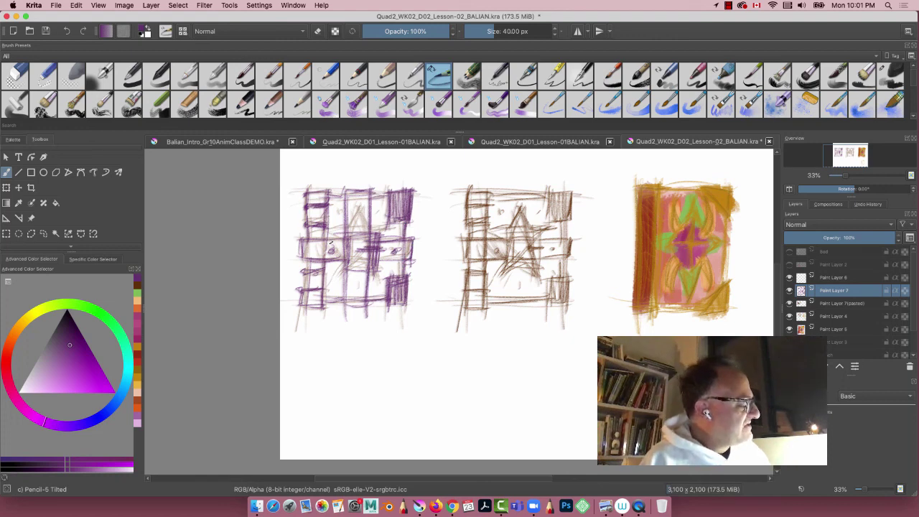
mouse_move(297, 261)
left_mouse_down()
mouse_move(321, 264)
mouse_move(299, 259)
left_mouse_up()
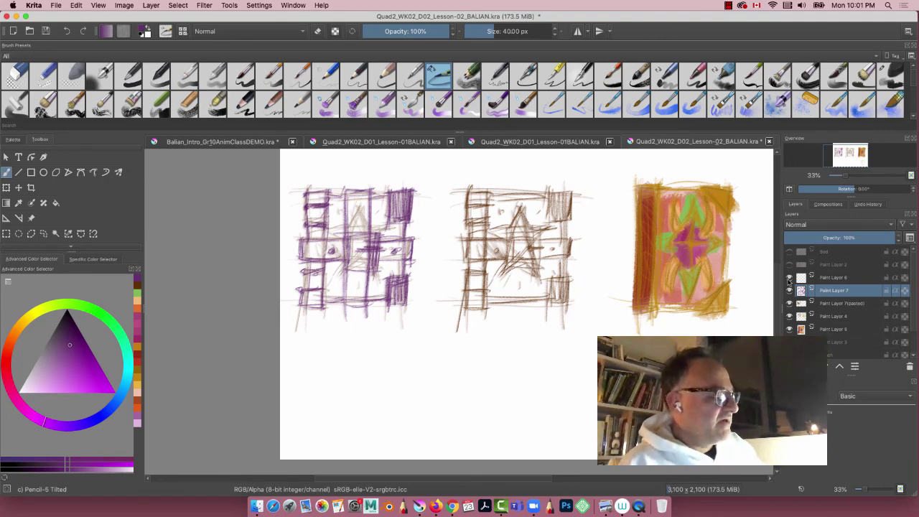
Sketch two curved purple bands crossing in an X over the emblem on the coloured book's cover.
mouse_move(699, 200)
left_mouse_down()
mouse_move(704, 237)
mouse_move(710, 215)
left_mouse_up()
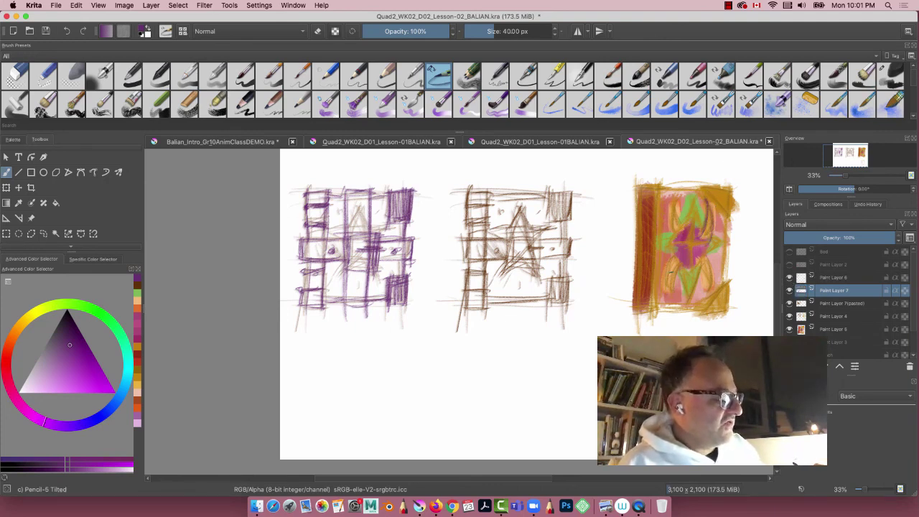
left_click_drag(681, 263, 669, 294)
left_click_drag(710, 221, 701, 248)
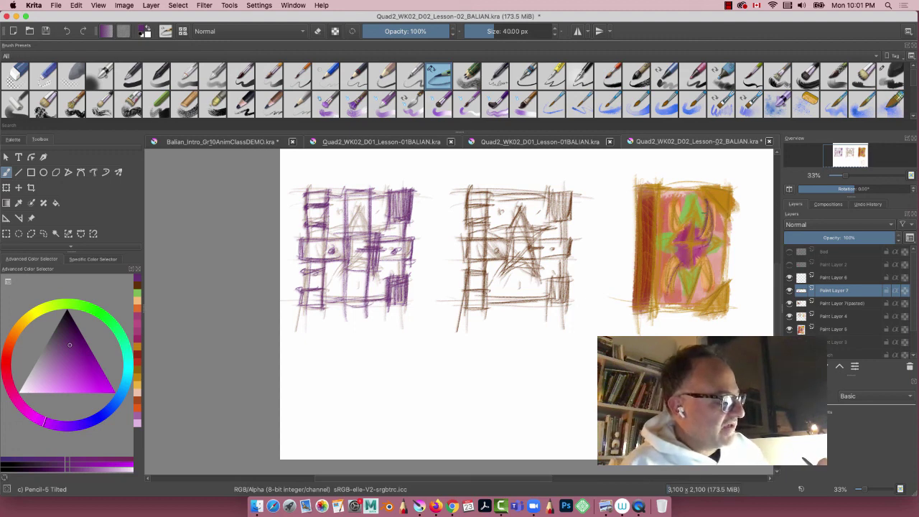
left_click_drag(712, 204, 667, 297)
left_click_drag(707, 220, 690, 254)
left_click_drag(704, 237, 662, 302)
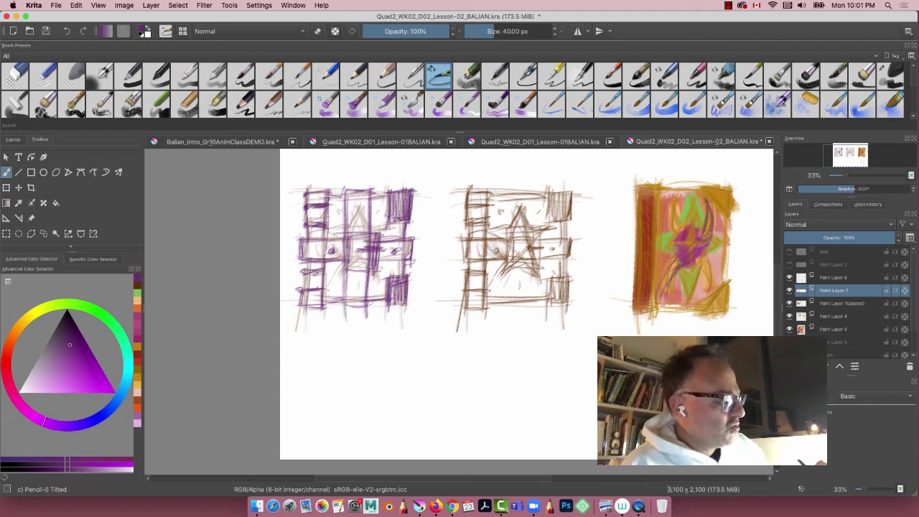
left_click_drag(677, 269, 663, 300)
left_click_drag(677, 259, 662, 286)
left_click_drag(673, 236, 703, 267)
left_click_drag(668, 223, 678, 237)
left_click_drag(671, 202, 675, 238)
mouse_move(675, 203)
left_mouse_down()
mouse_move(713, 263)
mouse_move(701, 300)
left_mouse_up()
left_click_drag(715, 260, 711, 292)
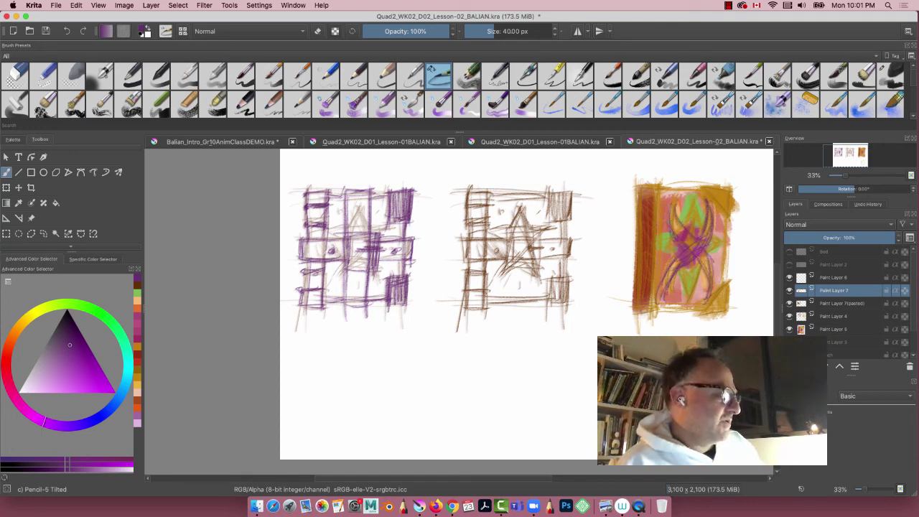
Add inner curved strokes that form pointed leaf shapes above and below the crossing on the coloured book's emblem.
left_click_drag(695, 197, 693, 234)
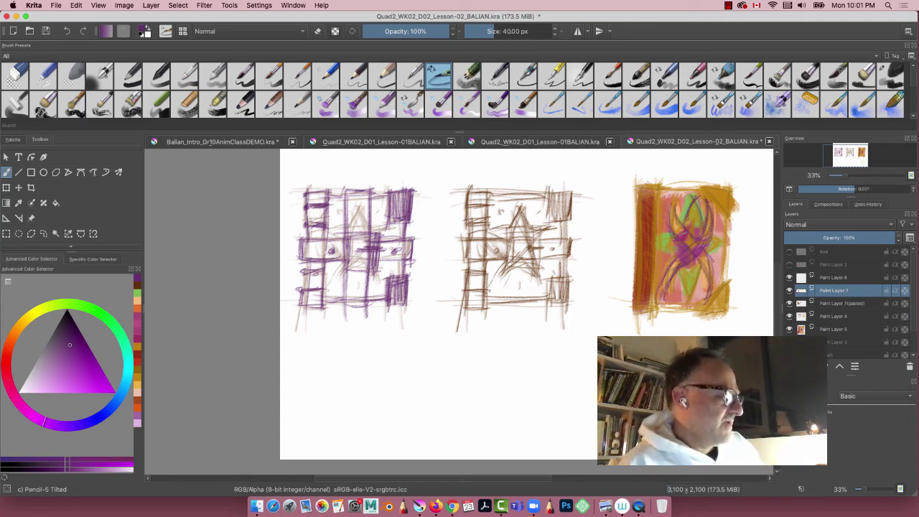
left_click_drag(688, 269, 681, 294)
mouse_move(698, 266)
left_mouse_down()
mouse_move(686, 300)
mouse_move(689, 290)
left_mouse_up()
left_click_drag(684, 274, 677, 298)
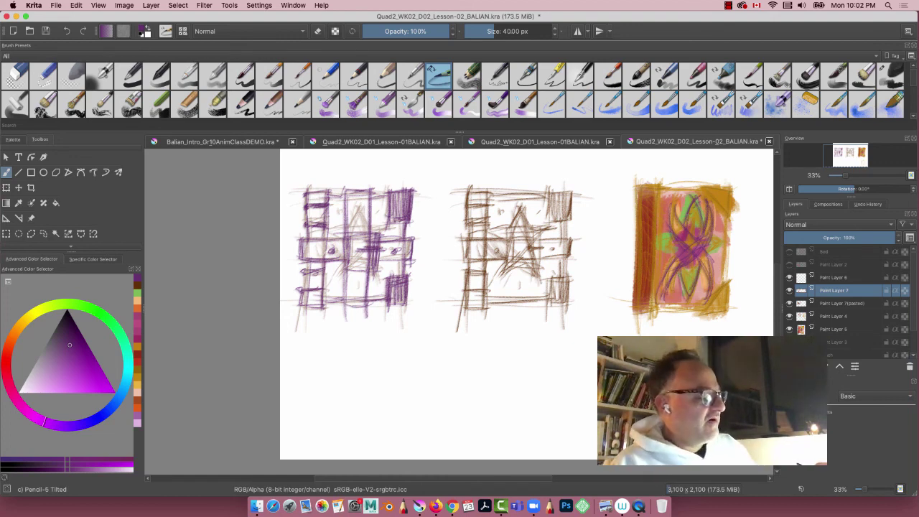
mouse_move(688, 205)
left_mouse_down()
mouse_move(682, 231)
mouse_move(705, 234)
mouse_move(711, 219)
left_mouse_up()
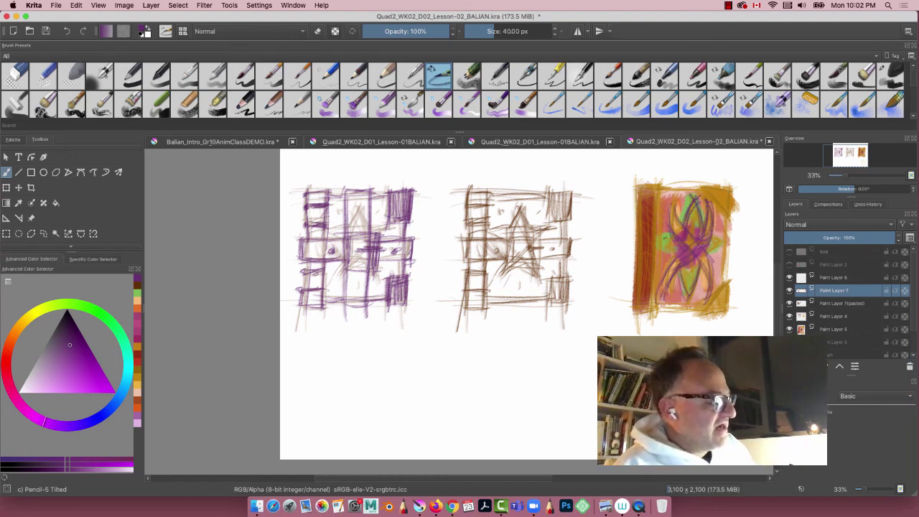
mouse_move(693, 256)
left_mouse_down()
mouse_move(699, 306)
mouse_move(703, 289)
left_mouse_up()
left_click_drag(678, 207, 682, 231)
left_click_drag(708, 254, 713, 264)
left_click_drag(698, 207, 691, 229)
mouse_move(701, 220)
left_mouse_down()
mouse_move(690, 237)
mouse_move(685, 292)
left_mouse_up()
left_click_drag(694, 272, 679, 291)
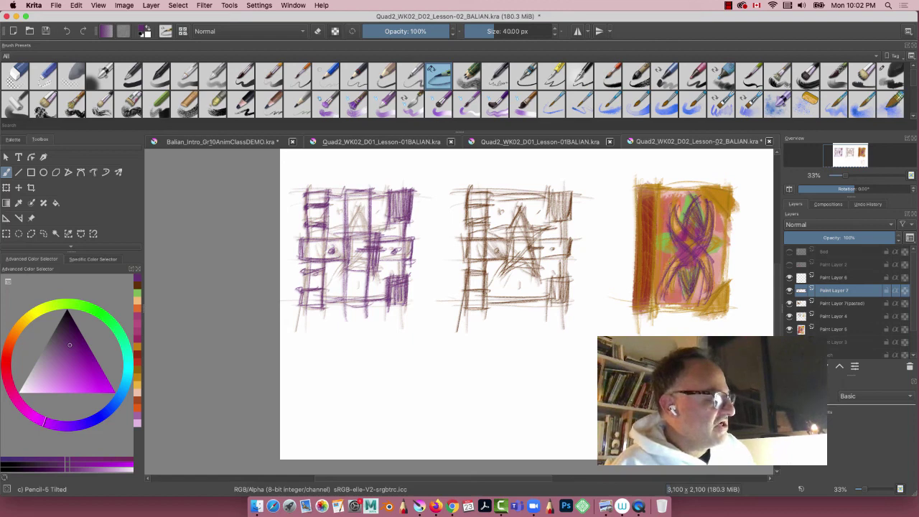
Pick brighter, more saturated purples and thicken the crossing curved bands on the coloured book's emblem.
mouse_move(74, 347)
left_mouse_down()
mouse_move(74, 334)
mouse_move(76, 346)
left_mouse_up()
mouse_move(685, 240)
left_mouse_down()
mouse_move(706, 260)
mouse_move(702, 297)
left_mouse_up()
mouse_move(669, 214)
left_mouse_down()
mouse_move(679, 232)
mouse_move(673, 198)
left_mouse_up()
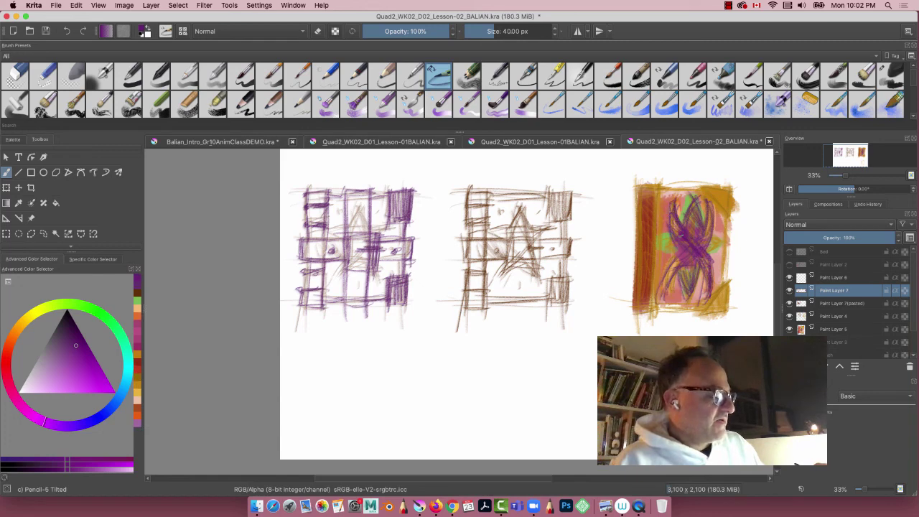
left_click_drag(682, 240, 675, 219)
mouse_move(709, 254)
left_mouse_down()
mouse_move(668, 206)
mouse_move(707, 270)
mouse_move(706, 289)
left_mouse_up()
left_click(83, 362)
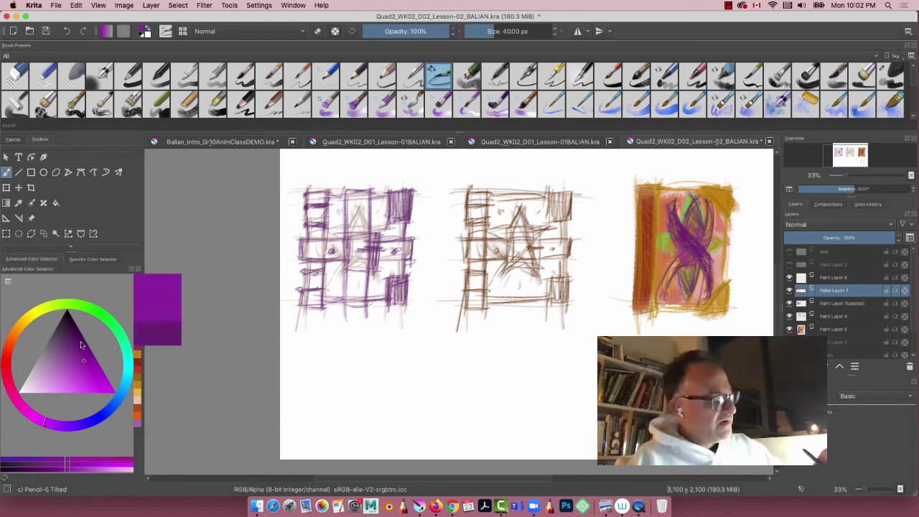
mouse_move(712, 217)
left_mouse_down()
mouse_move(706, 245)
mouse_move(668, 277)
left_mouse_up()
mouse_move(674, 271)
left_mouse_down()
mouse_move(663, 293)
mouse_move(665, 283)
left_mouse_up()
Outline the upper and lower triangular corner pieces of the coloured book in bright purple.
mouse_move(731, 194)
left_mouse_down()
mouse_move(709, 217)
mouse_move(726, 211)
left_mouse_up()
left_click_drag(732, 185, 729, 217)
mouse_move(732, 185)
left_mouse_down()
mouse_move(696, 184)
mouse_move(731, 187)
left_mouse_up()
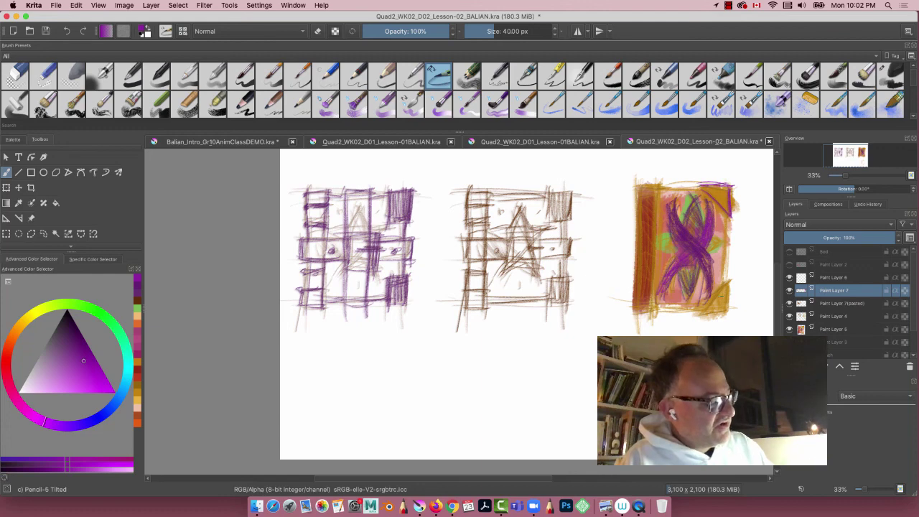
left_click_drag(728, 285, 722, 309)
mouse_move(729, 285)
left_mouse_down()
mouse_move(728, 308)
mouse_move(703, 309)
left_mouse_up()
left_click_drag(701, 315, 732, 311)
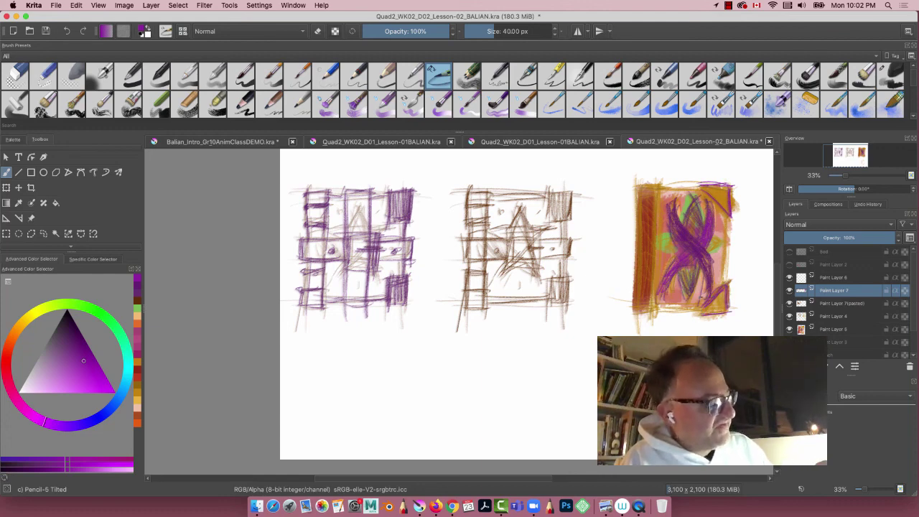
Outline the coloured book's spine with horizontal bands and trace the cover's upper and lower inner edges in purple.
left_click_drag(654, 189, 655, 316)
left_click_drag(652, 241, 652, 313)
mouse_move(662, 187)
left_mouse_down()
mouse_move(644, 187)
mouse_move(638, 274)
left_mouse_up()
left_click_drag(638, 185, 636, 211)
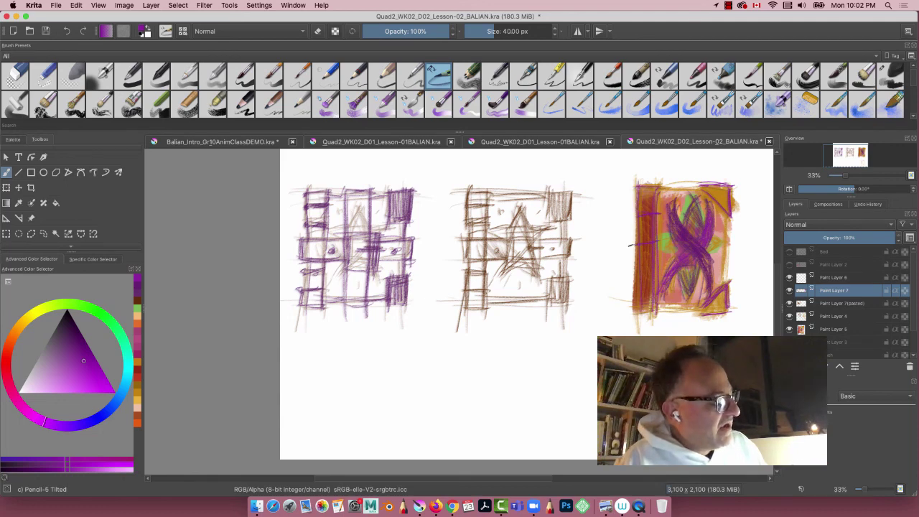
left_click_drag(638, 297, 657, 298)
left_click_drag(631, 317, 658, 314)
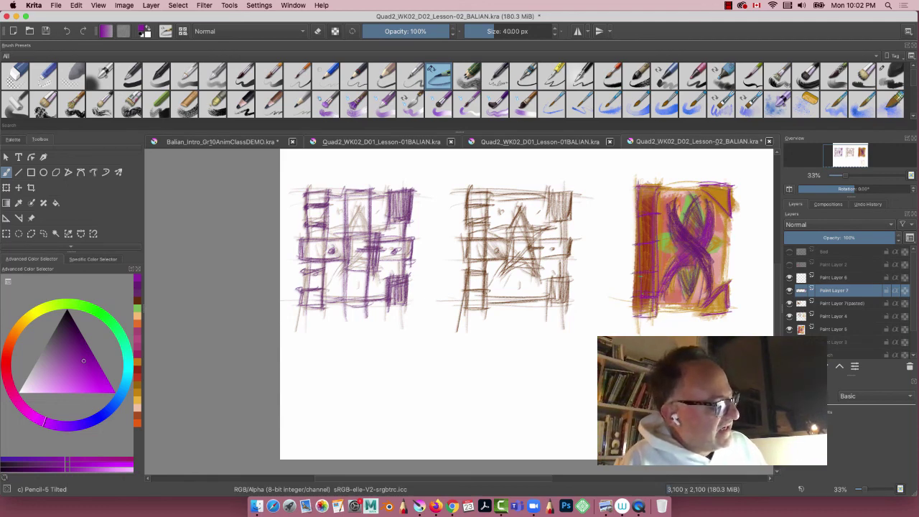
left_click_drag(663, 194, 701, 191)
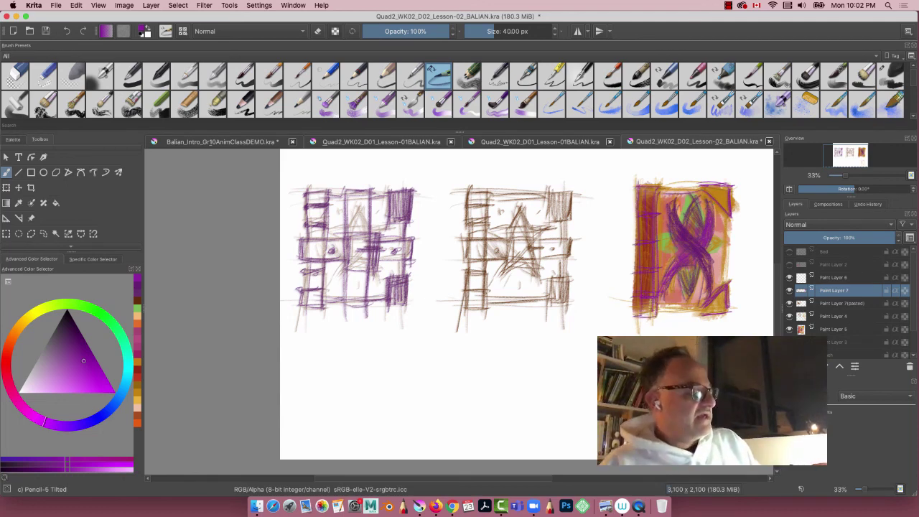
left_click_drag(666, 297, 686, 298)
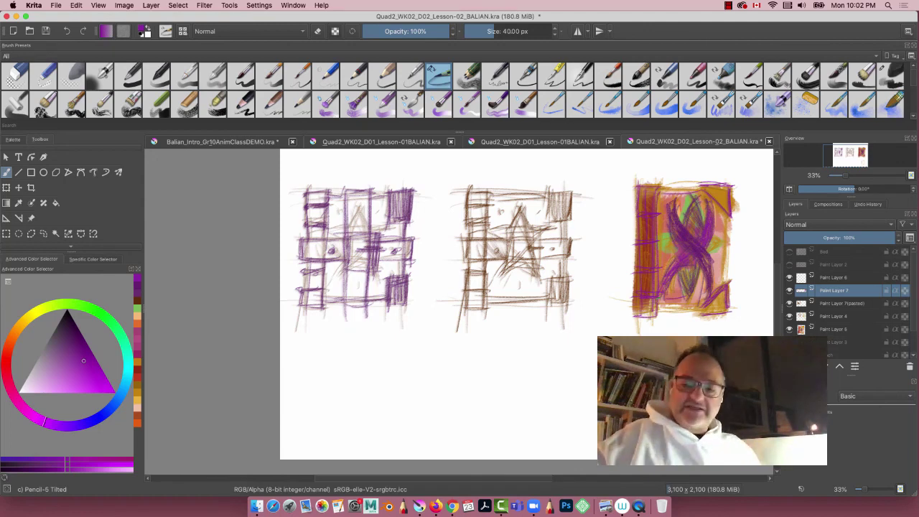
Save the document, and save a new version of it with the lesson number in the file name changed to 01c.
key("minus")
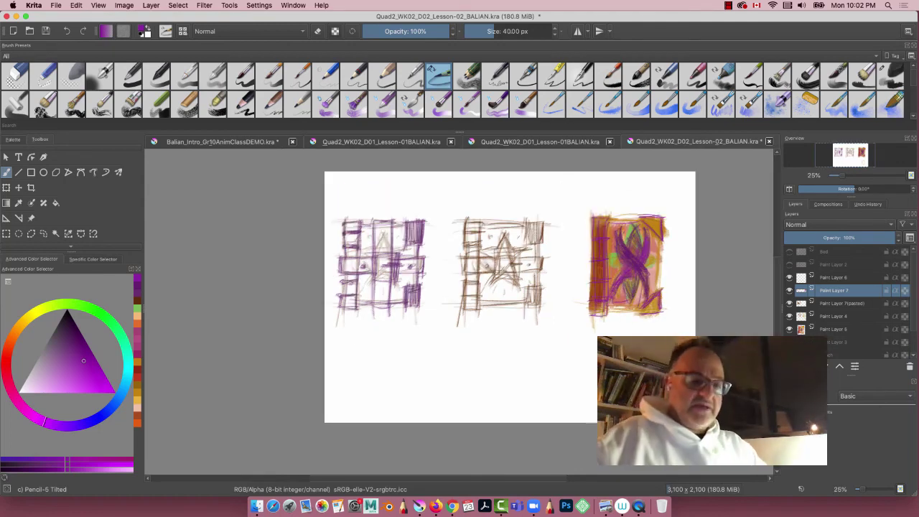
key("super+s")
key("super+shift+s")
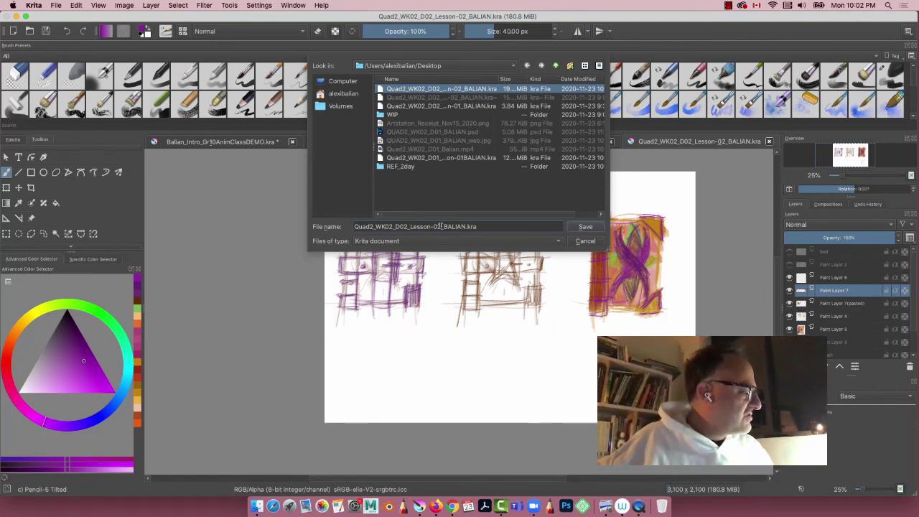
key("BackSpace")
type("1c")
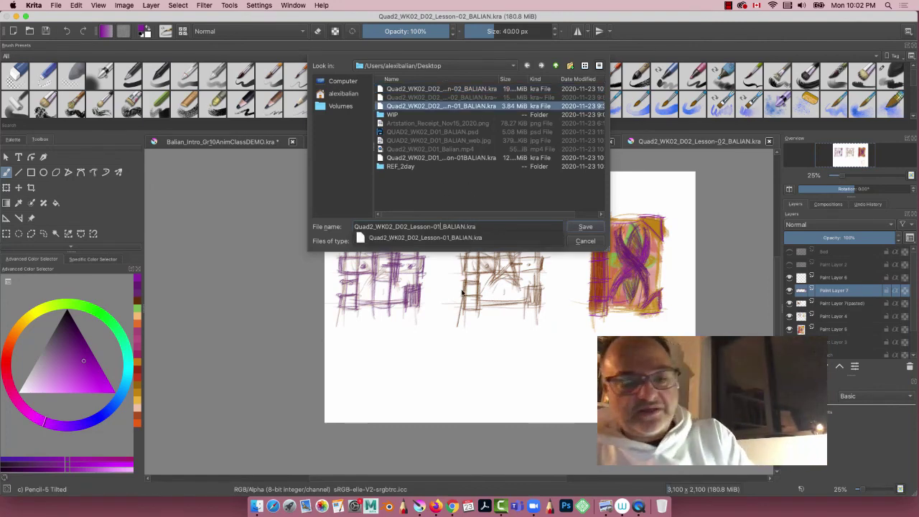
key("Return")
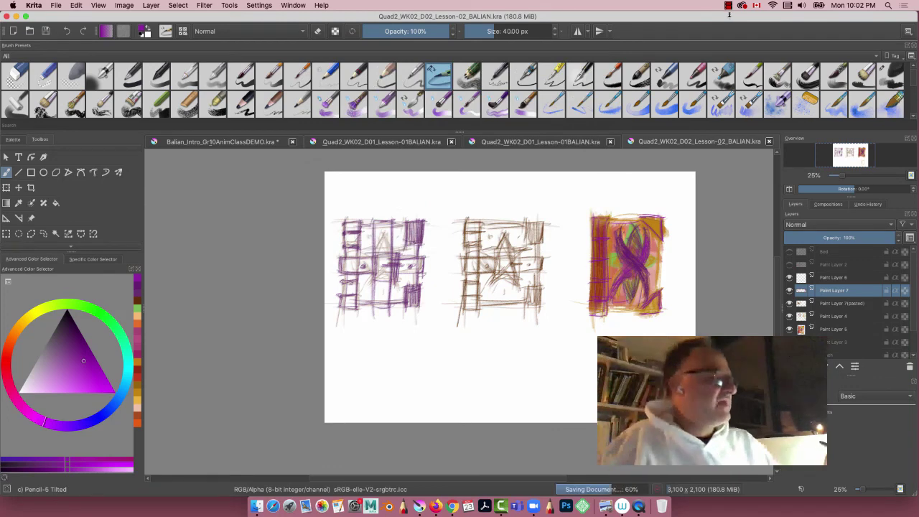
left_click(728, 6)
left_click(728, 6)
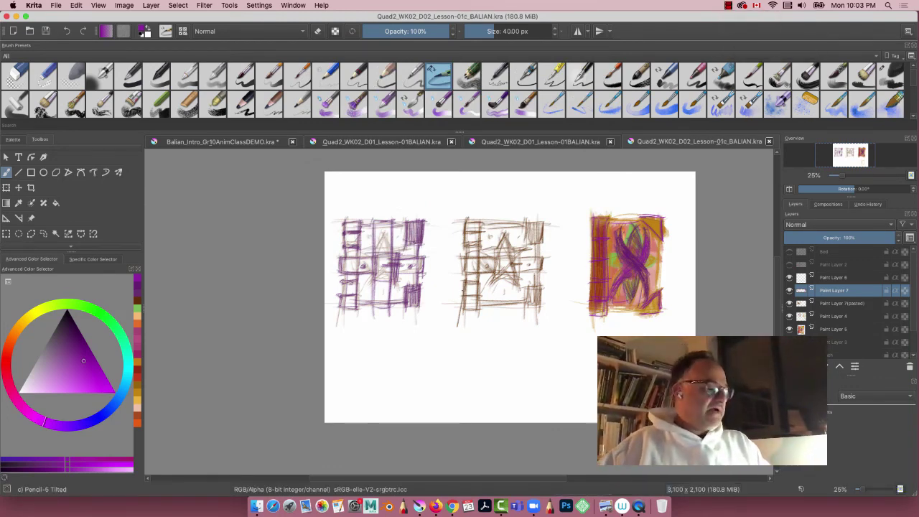
Toggle the visibility of Paint Layer 7 and hide the layer directly above it to check what each layer holds.
key("super+minus")
key("super+minus")
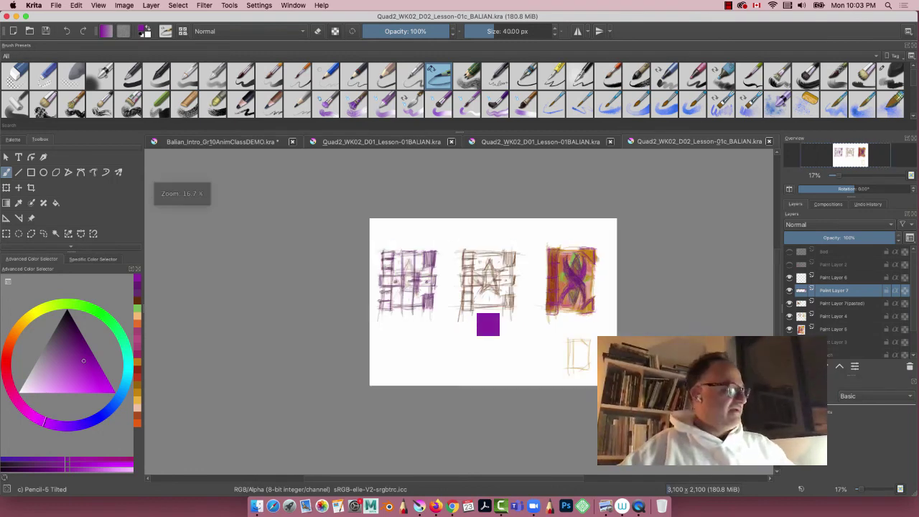
key("super+plus")
key("super+plus")
key("super+plus")
key("super+minus")
key("super+minus")
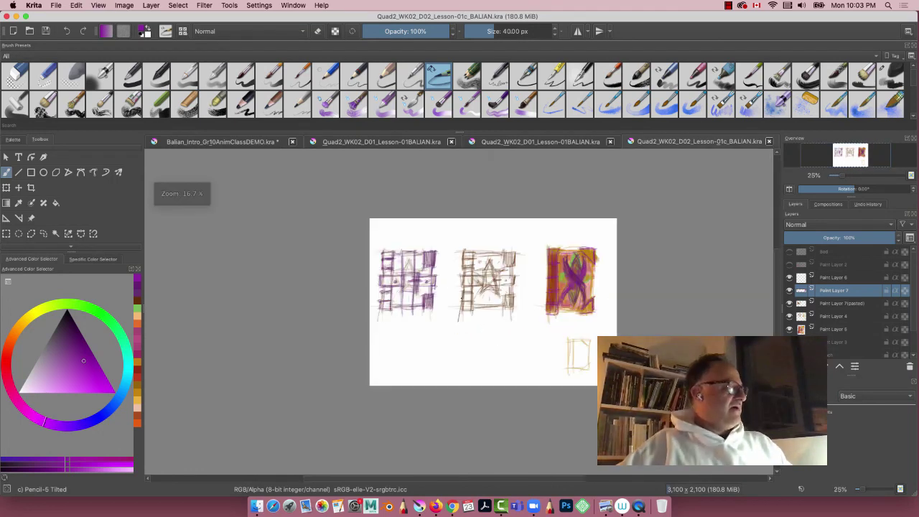
left_click(790, 294)
left_click(791, 293)
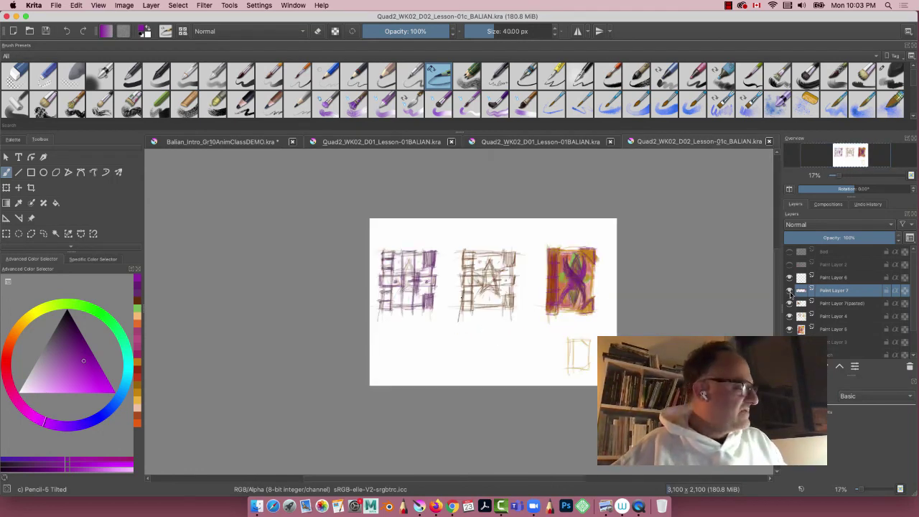
left_click(791, 279)
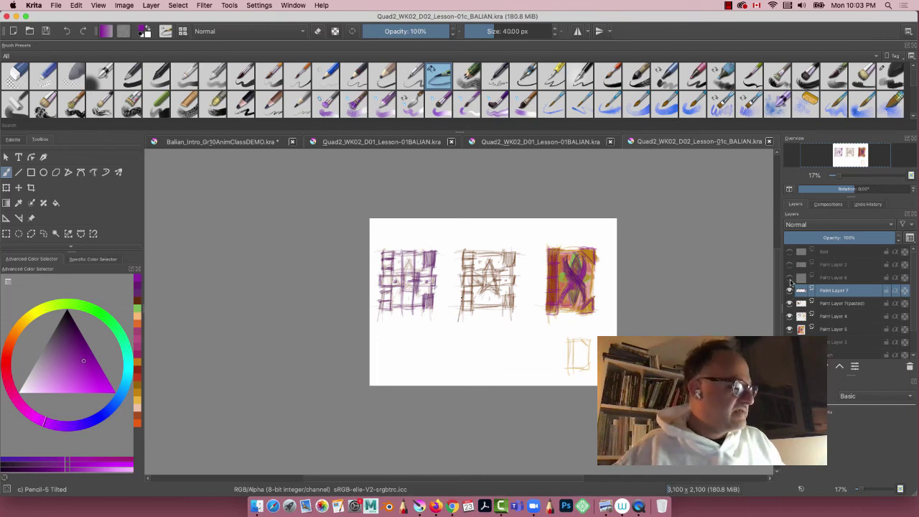
Show Paint Layer 6 and toggle the visibility of the layers below it to examine which sketches each one holds.
left_click(790, 279)
left_click(790, 303)
left_click(790, 303)
left_click(790, 316)
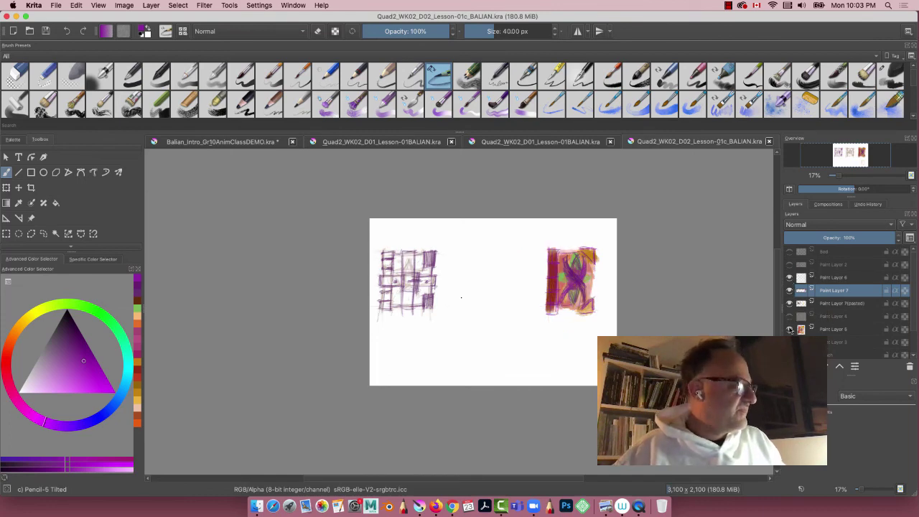
left_click(790, 316)
left_click(790, 329)
left_click(790, 329)
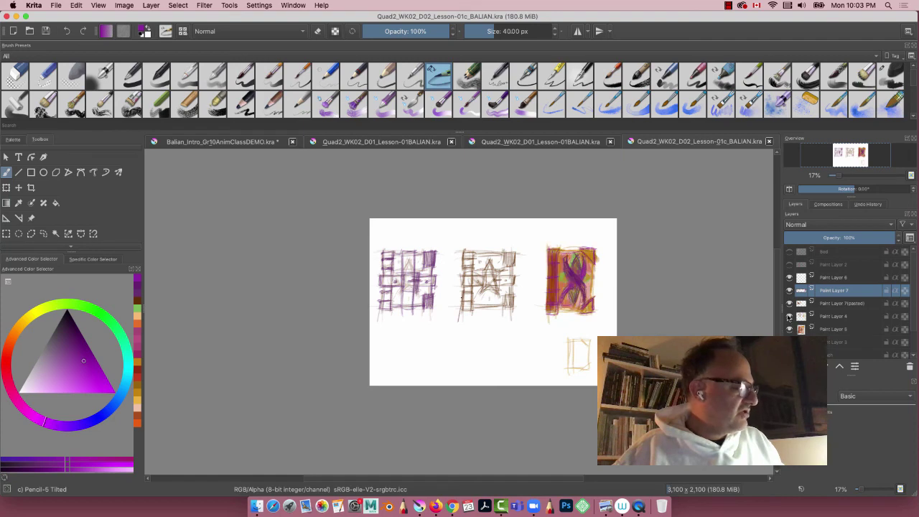
left_click(790, 290)
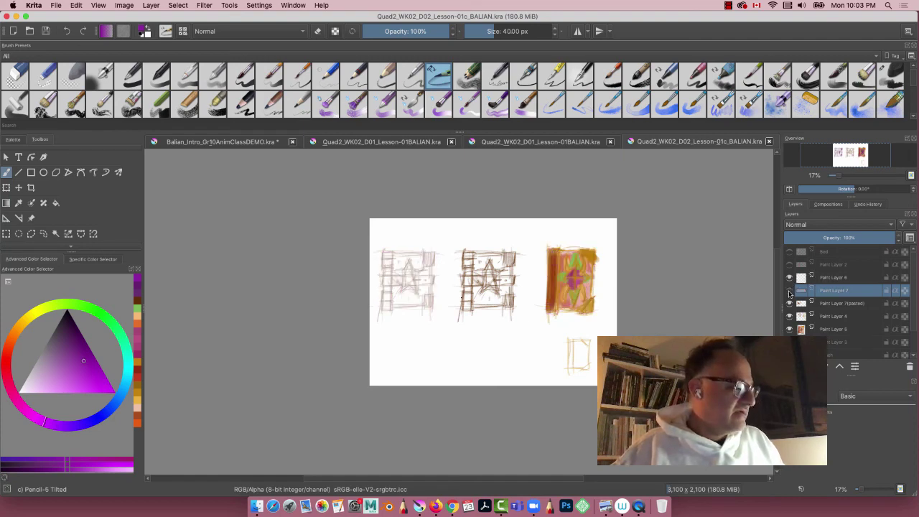
left_click(789, 291)
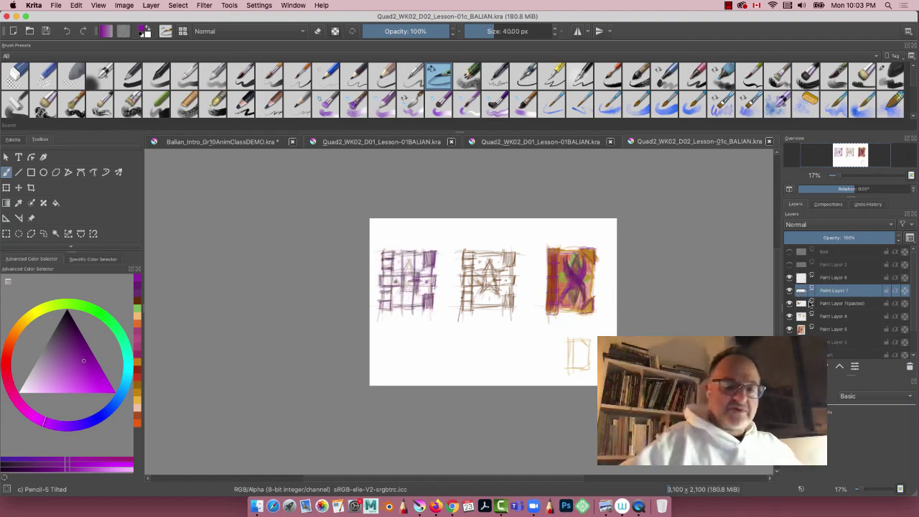
Merge Paint Layer 7 down through the three visible sketch layers below it and check the merged layer's content.
key("super+e")
key("super+e")
key("super+e")
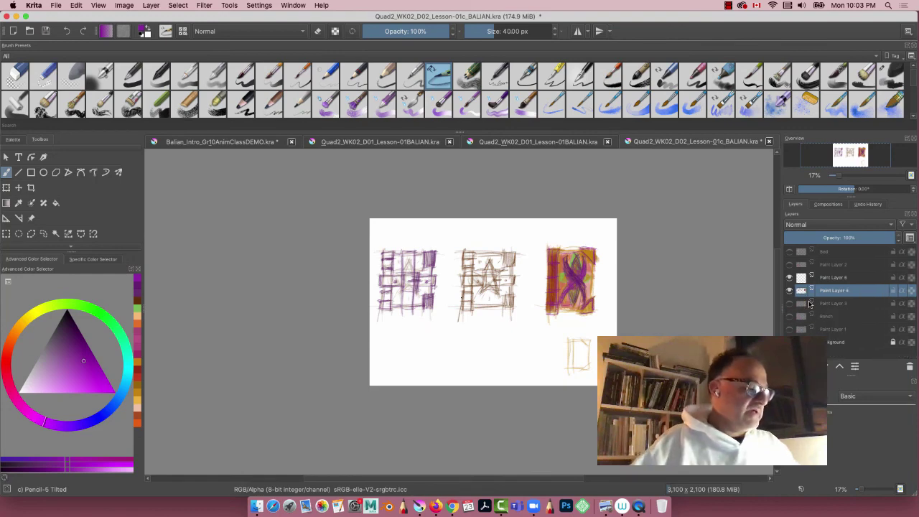
left_click(789, 290)
left_click(789, 290)
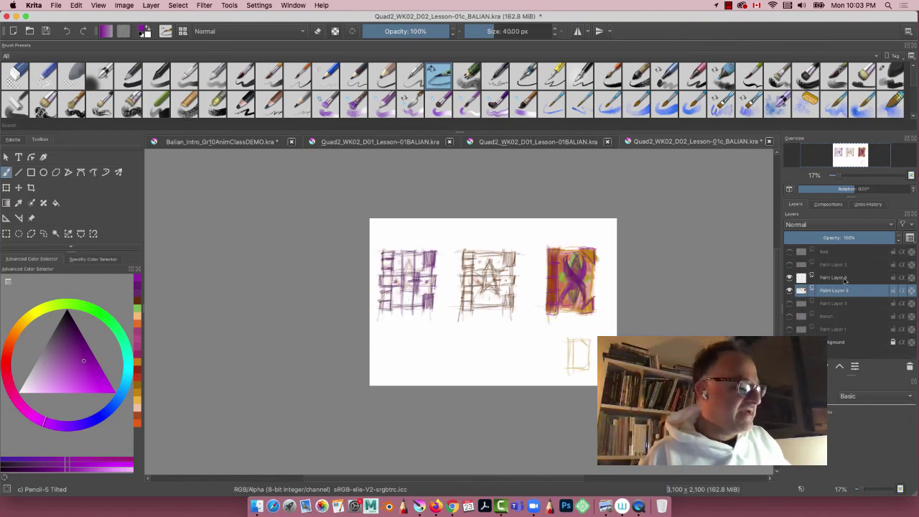
Rename the merged sketch layer as Manuscript and hide it.
double_click(830, 292)
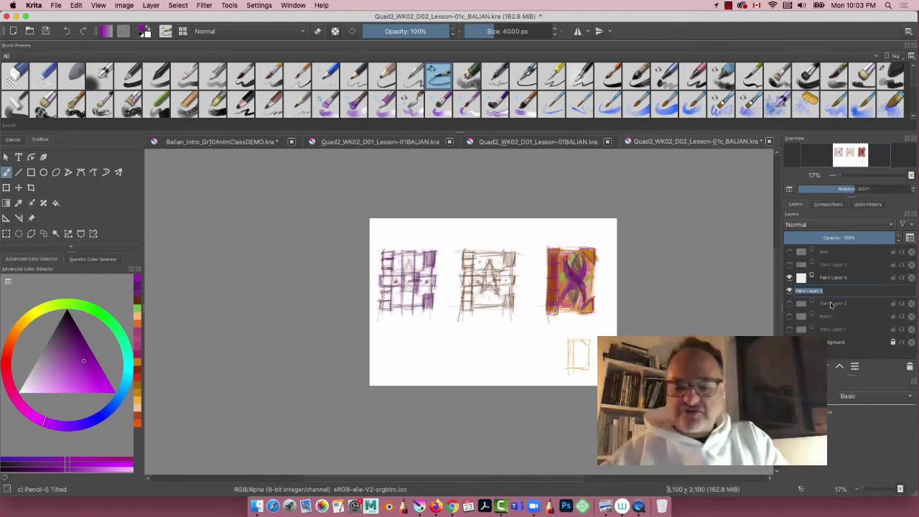
type("Handscript")
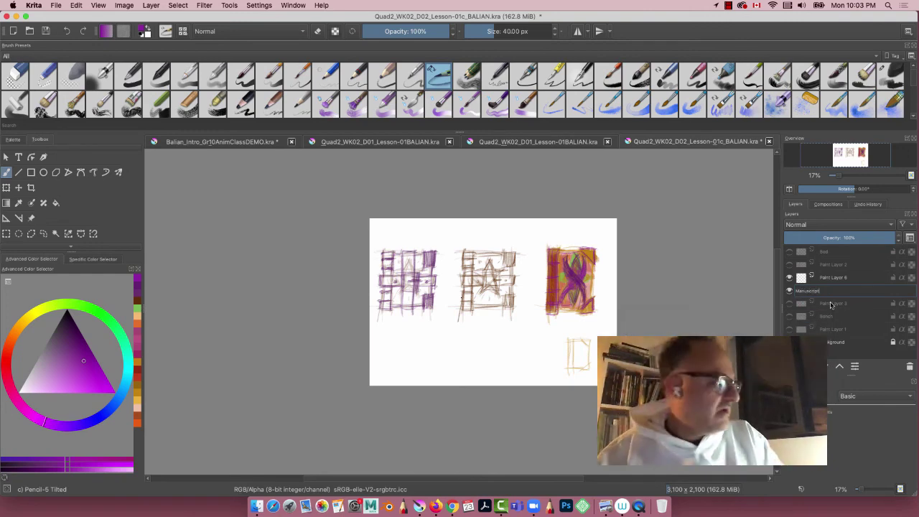
key("Return")
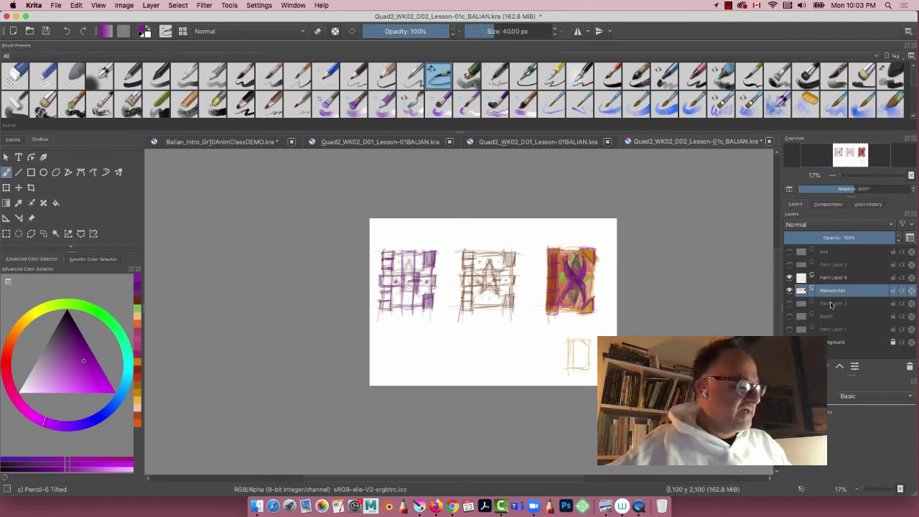
left_click(791, 291)
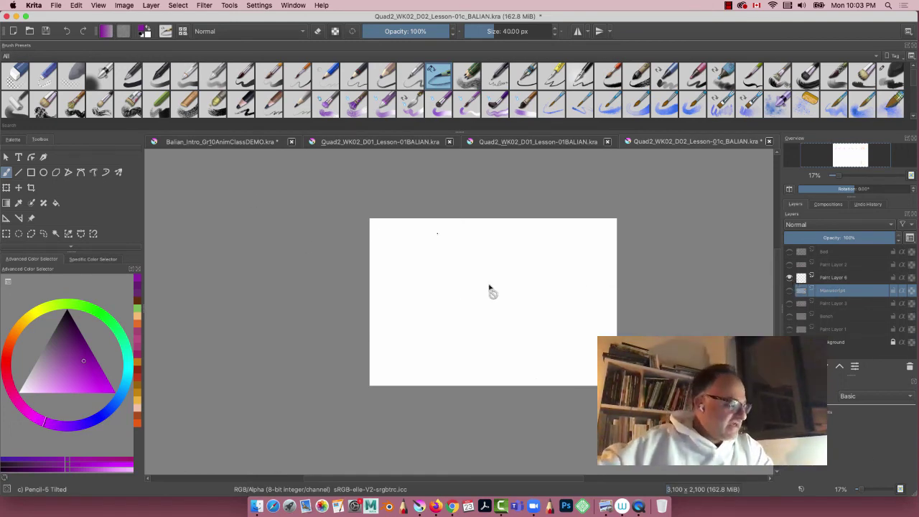
Switch to Firefox, browse the related pins on the Pinterest page and open the Pirate's Book pin.
left_click(436, 507)
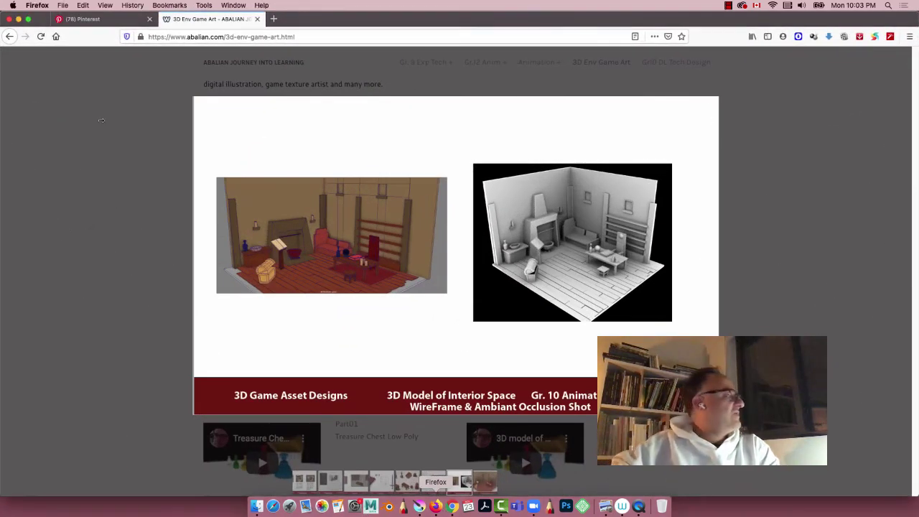
left_click(90, 19)
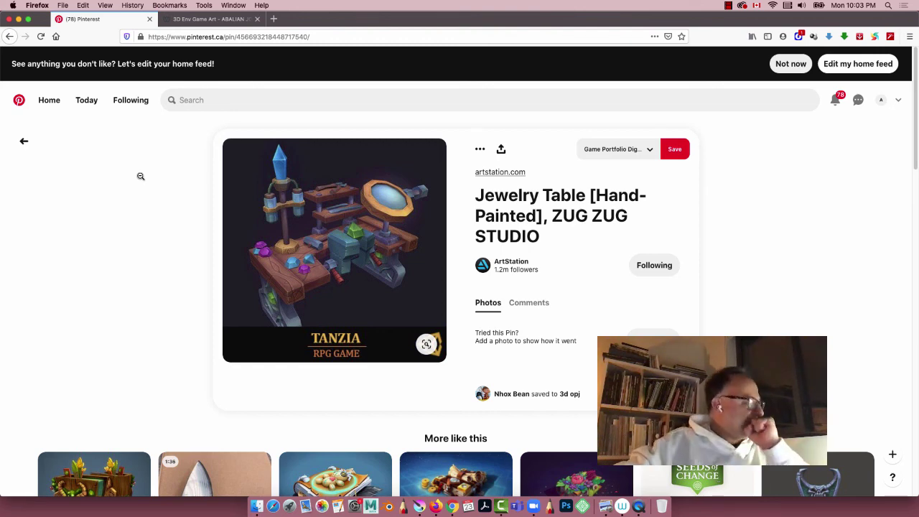
scroll(141, 176, "down", 5)
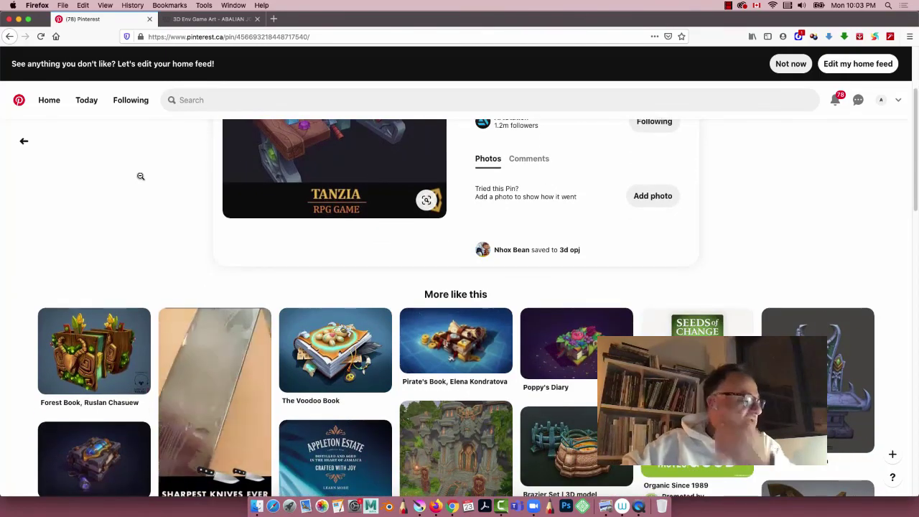
scroll(141, 176, "down", 2)
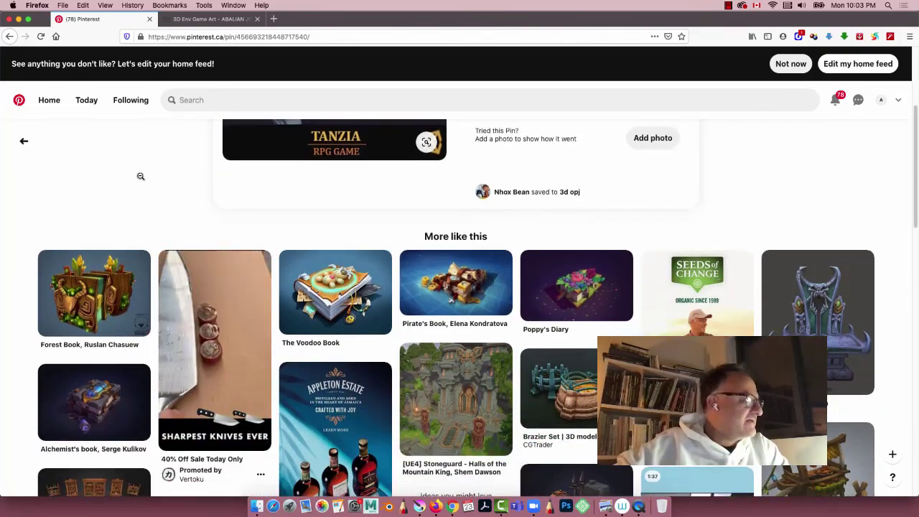
left_click(450, 291)
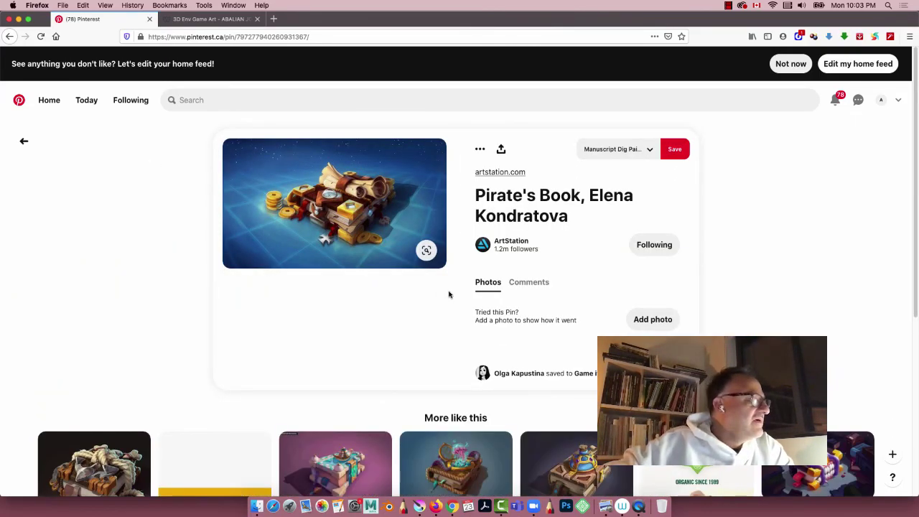
Open the Pirate's Book artwork on ArtStation, dismiss the challenge pop-up and examine the painting and its line sketches.
left_click(489, 173)
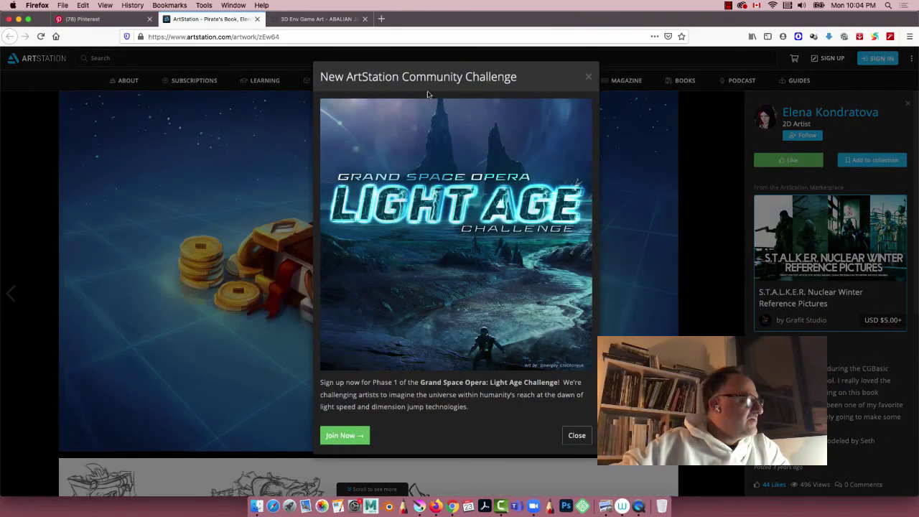
left_click(589, 77)
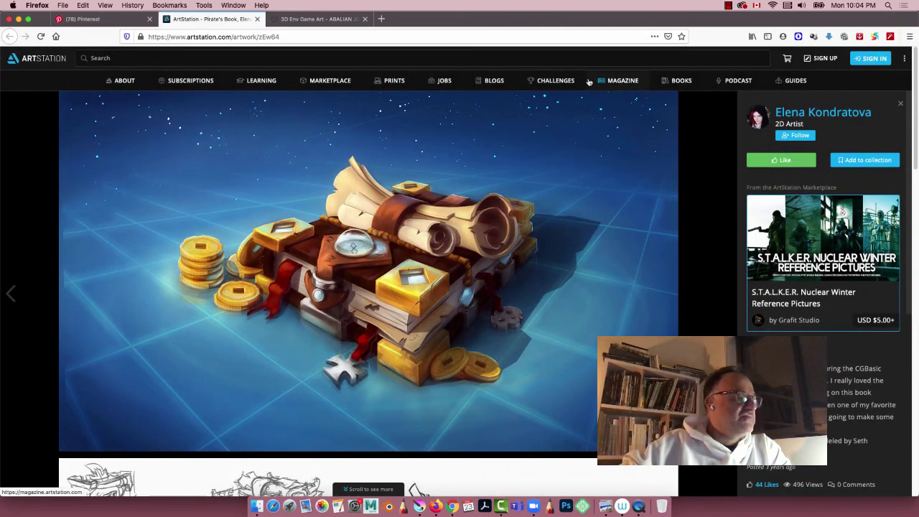
scroll(369, 294, "down", 5)
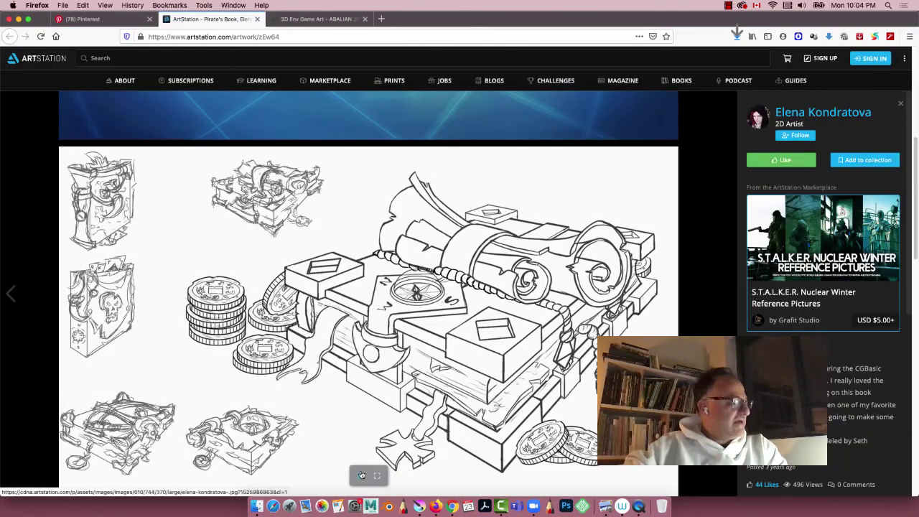
scroll(337, 232, "up", 4)
scroll(337, 232, "up", 1)
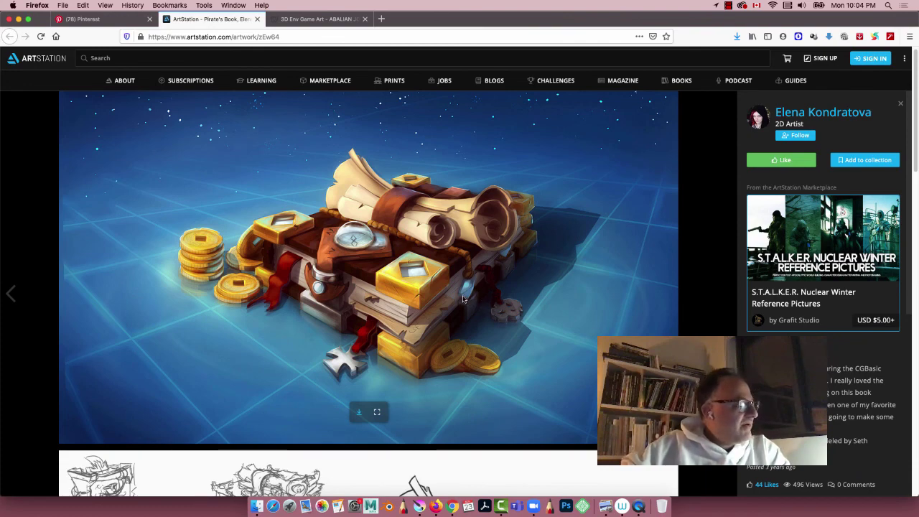
Return to Krita and add a new paint layer directly above Paint Layer 6.
left_click(83, 19)
left_click(19, 18)
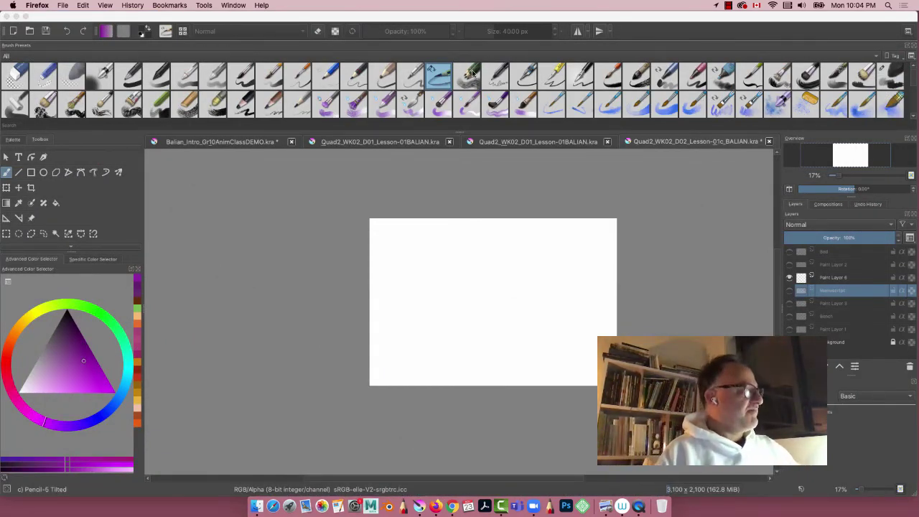
left_click(810, 280)
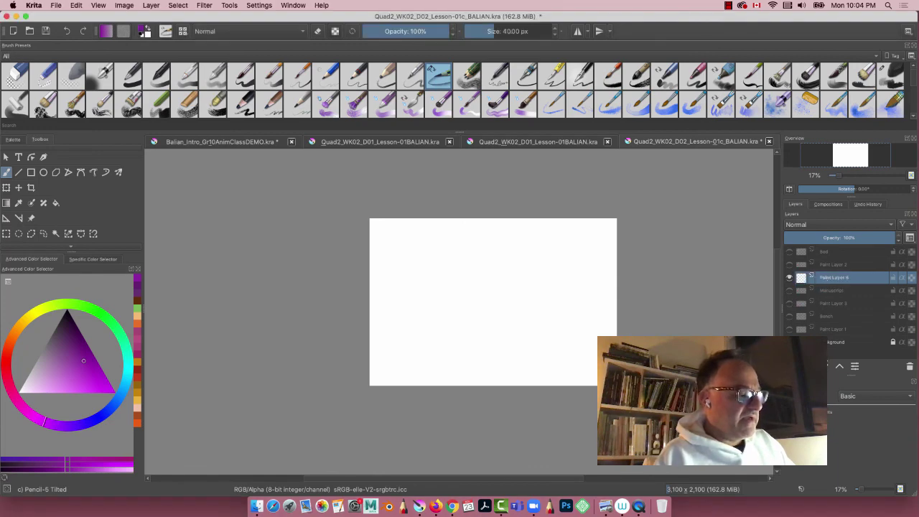
left_click(791, 366)
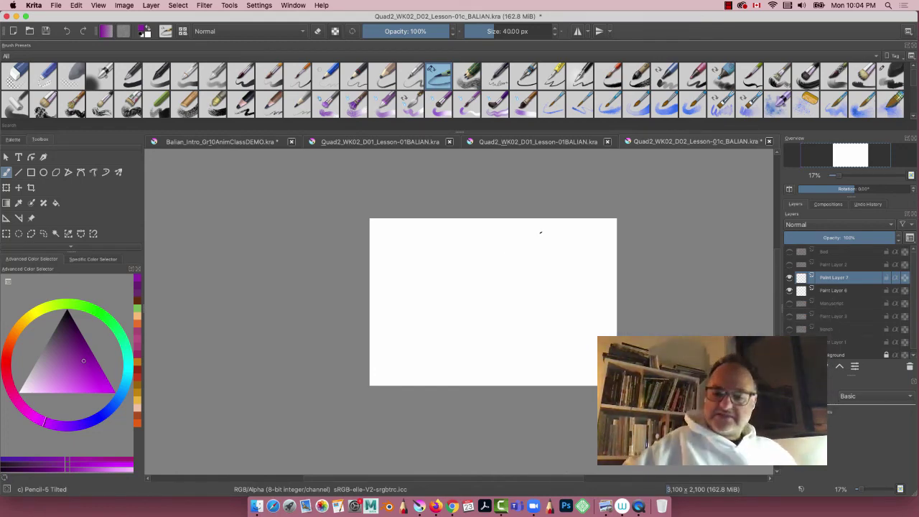
Sketch a tall diamond-shaped crystal outline with a V-shaped middle edge in purple pencil near the canvas's upper right.
key("super+equal")
key("super+equal")
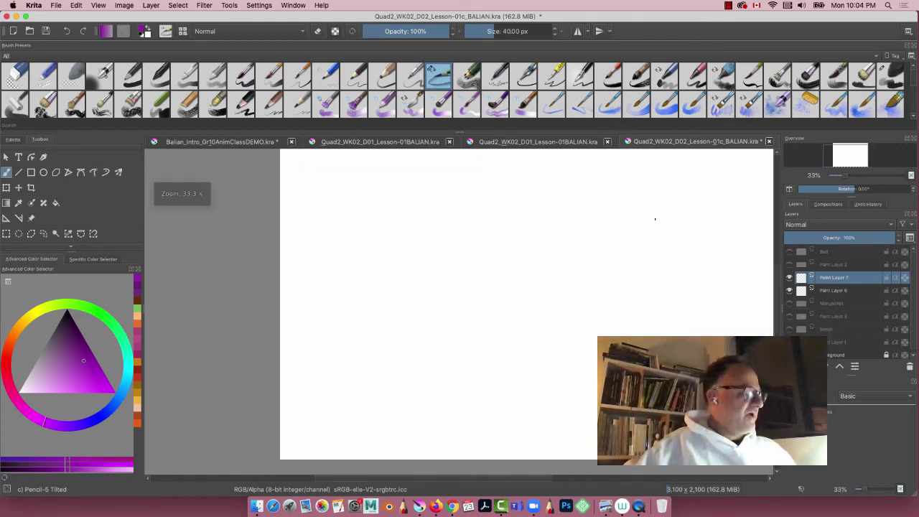
left_click_drag(652, 183, 686, 256)
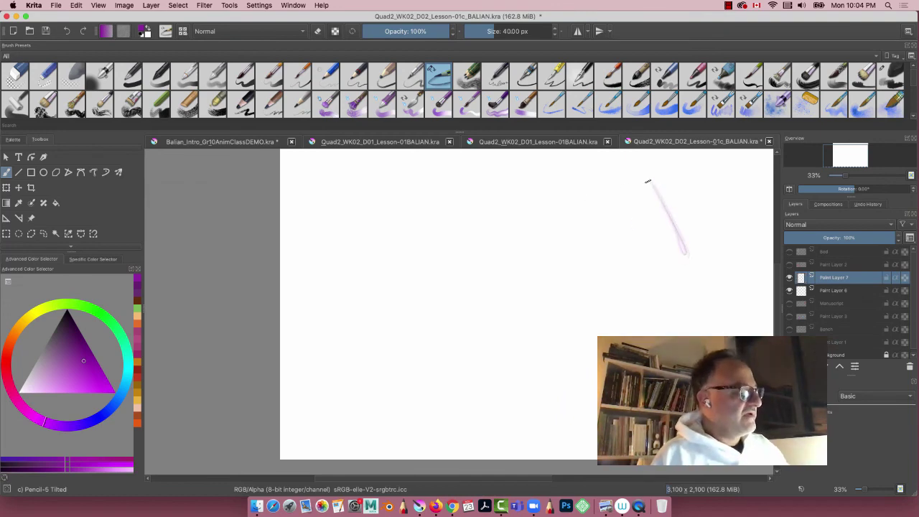
mouse_move(649, 184)
left_mouse_down()
mouse_move(644, 276)
mouse_move(622, 250)
mouse_move(642, 333)
left_mouse_up()
mouse_move(646, 274)
left_mouse_down()
mouse_move(694, 255)
mouse_move(652, 336)
left_mouse_up()
left_click_drag(622, 250, 650, 274)
mouse_move(656, 184)
left_mouse_down()
mouse_move(644, 277)
mouse_move(649, 263)
mouse_move(651, 334)
mouse_move(641, 285)
mouse_move(693, 253)
left_mouse_up()
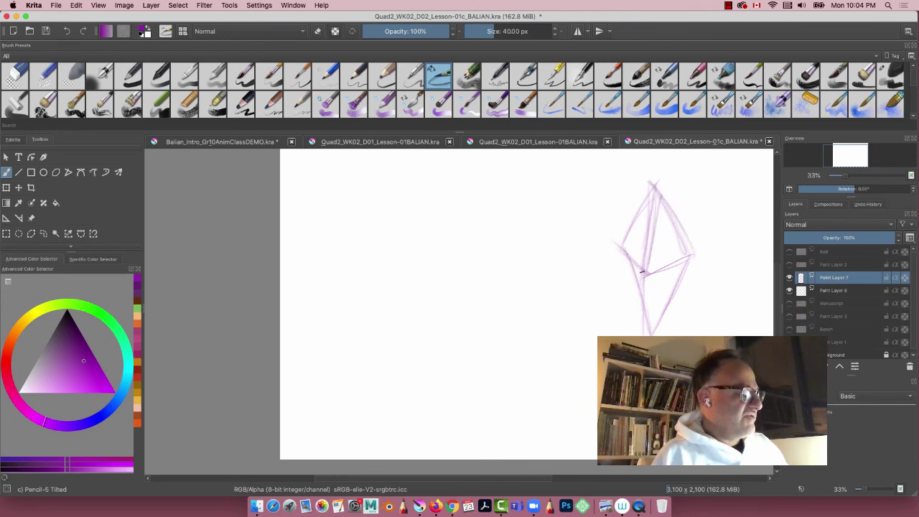
mouse_move(645, 277)
left_mouse_down()
mouse_move(646, 335)
mouse_move(699, 255)
left_mouse_up()
left_click_drag(695, 259, 651, 335)
left_click_drag(616, 278, 640, 325)
left_click_drag(615, 244, 654, 277)
left_click_drag(612, 241, 650, 274)
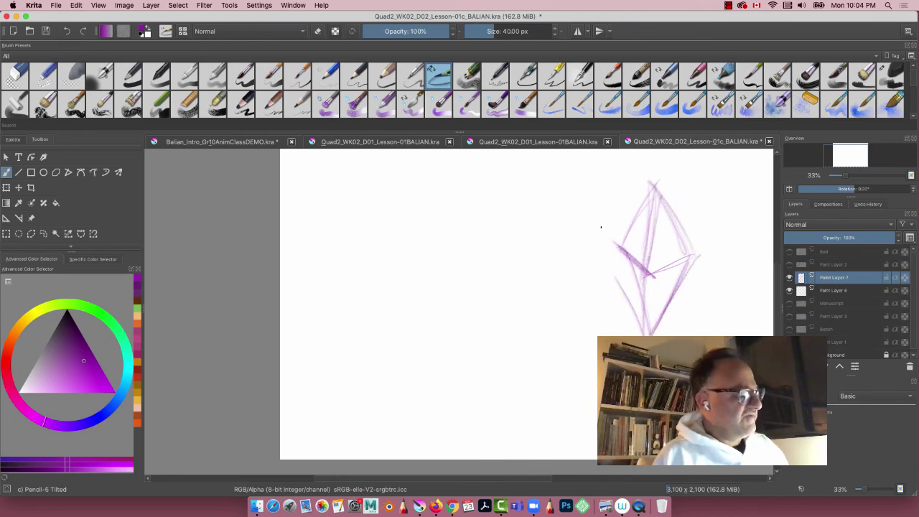
Add inner facet lines from the crystal's top to its lower point and strengthen its right-hand edges.
left_click_drag(653, 196, 673, 267)
left_click_drag(650, 177, 672, 265)
mouse_move(652, 193)
left_mouse_down()
mouse_move(660, 248)
mouse_move(654, 335)
left_mouse_up()
mouse_move(671, 260)
left_mouse_down()
mouse_move(645, 335)
mouse_move(654, 335)
left_mouse_up()
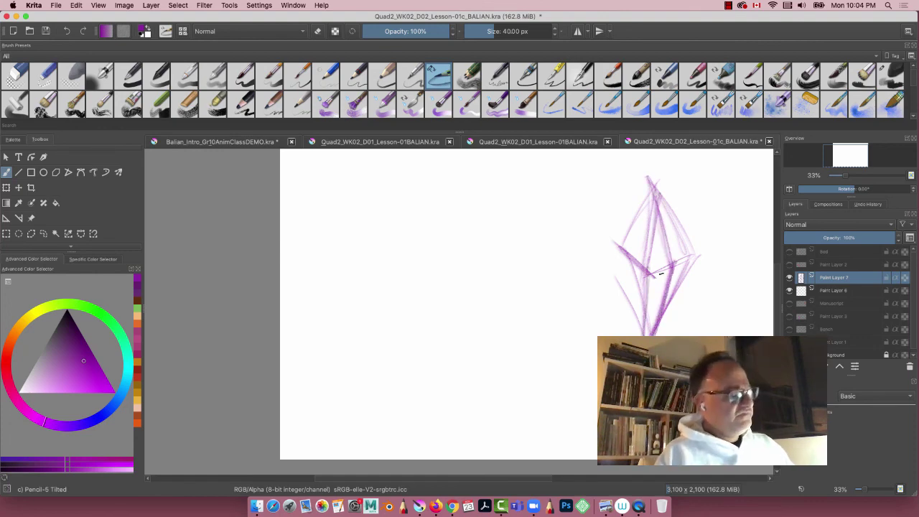
mouse_move(617, 249)
left_mouse_down()
mouse_move(630, 268)
mouse_move(607, 250)
mouse_move(675, 260)
mouse_move(698, 254)
left_mouse_up()
mouse_move(662, 197)
left_mouse_down()
mouse_move(702, 256)
mouse_move(667, 269)
left_mouse_up()
mouse_move(651, 183)
left_mouse_down()
mouse_move(675, 261)
mouse_move(665, 307)
left_mouse_up()
left_click_drag(701, 256, 678, 299)
left_click_drag(681, 296, 656, 337)
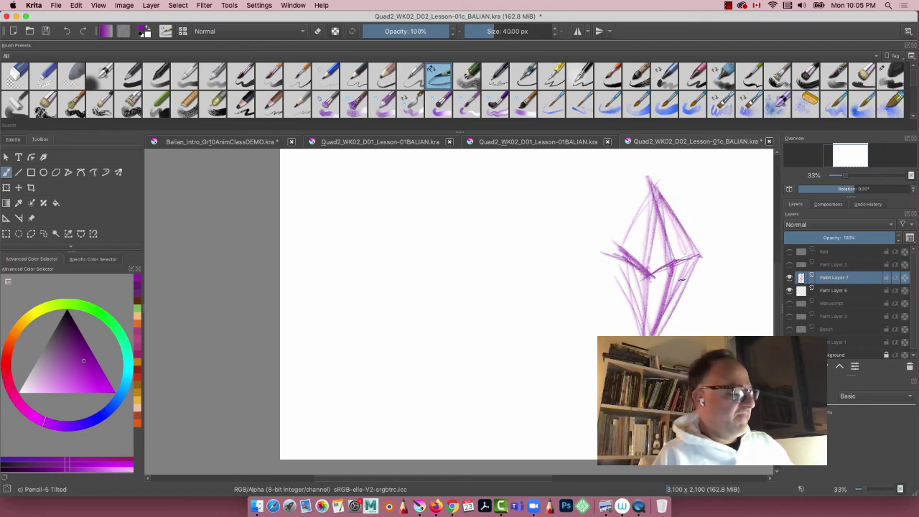
Darken the crystal's outline and facet lines, mainly along its left side, central ridge and lower point.
left_click_drag(697, 257, 652, 334)
left_click_drag(611, 240, 644, 270)
left_click_drag(649, 185, 642, 335)
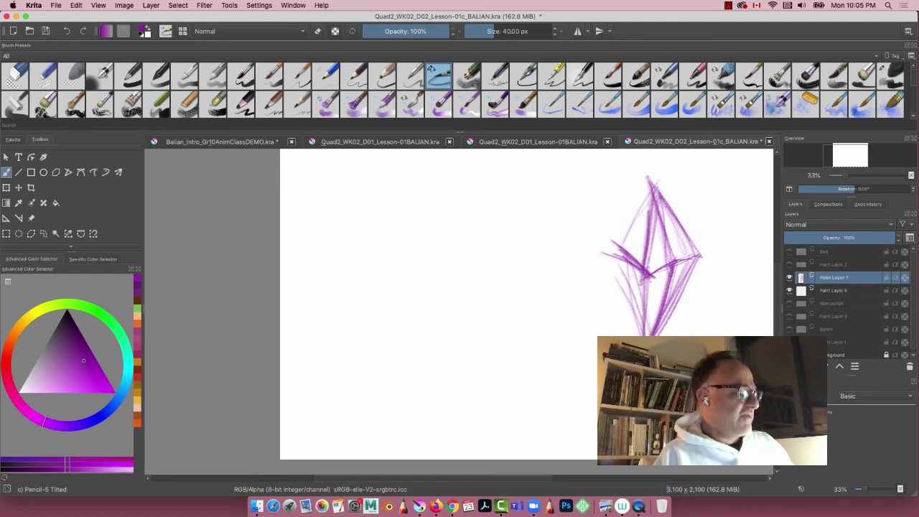
left_click_drag(649, 279, 644, 335)
left_click_drag(652, 183, 622, 264)
mouse_move(627, 257)
left_mouse_down()
mouse_move(657, 282)
mouse_move(637, 334)
left_mouse_up()
left_click_drag(649, 269, 643, 335)
left_click_drag(621, 278, 638, 335)
left_click_drag(657, 197, 617, 276)
left_click_drag(657, 184, 613, 269)
left_click_drag(657, 177, 641, 273)
Draw a band of crossing strokes across the crystal's upper part, just below the tip.
left_click_drag(653, 234, 685, 221)
mouse_move(622, 232)
left_mouse_down()
mouse_move(684, 205)
mouse_move(678, 224)
left_mouse_up()
mouse_move(620, 222)
left_mouse_down()
mouse_move(658, 207)
mouse_move(687, 210)
mouse_move(650, 214)
left_mouse_up()
left_click_drag(650, 228, 686, 215)
Shade the crystal's middle section between the upper band and the V-shaped edge with dense purple pencil strokes.
mouse_move(628, 237)
left_mouse_down()
mouse_move(673, 221)
mouse_move(626, 279)
left_mouse_up()
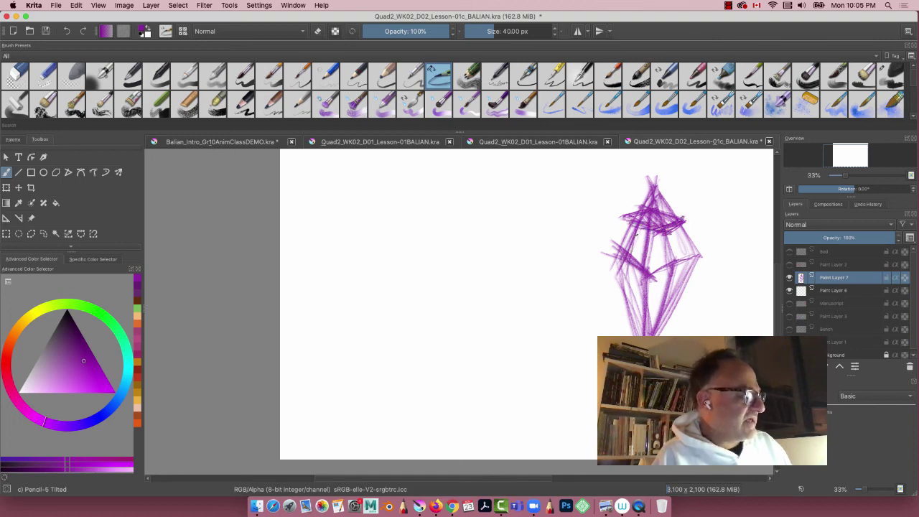
left_click_drag(639, 217, 625, 286)
mouse_move(668, 227)
left_mouse_down()
mouse_move(645, 238)
mouse_move(619, 277)
left_mouse_up()
left_click_drag(672, 261, 650, 269)
left_click_drag(644, 267, 617, 274)
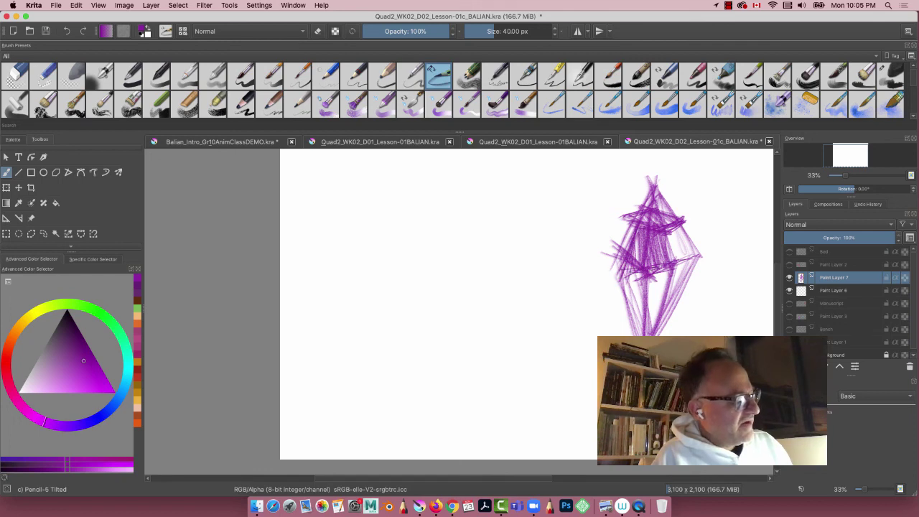
mouse_move(674, 227)
left_mouse_down()
mouse_move(662, 264)
mouse_move(658, 253)
left_mouse_up()
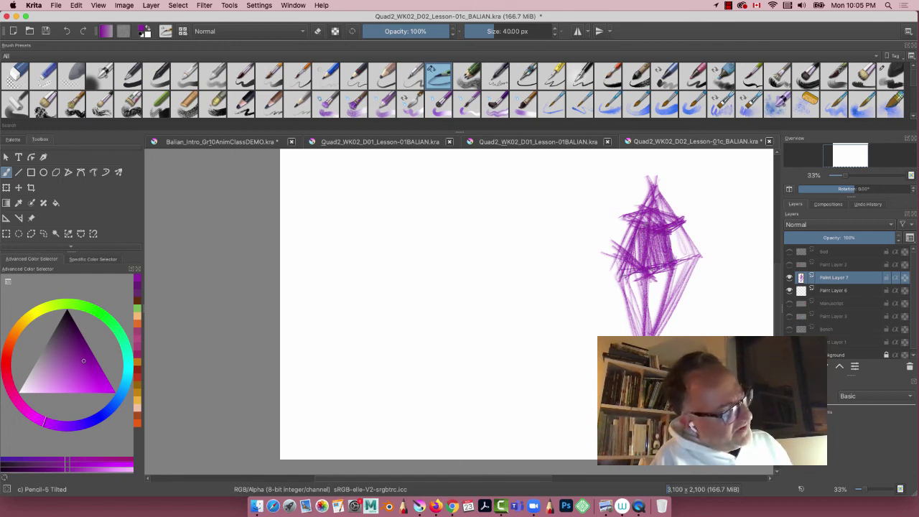
Pick a paler, more muted purple and erase the crystal's pointed tip above the band with Eraser Circle.
left_click(64, 362)
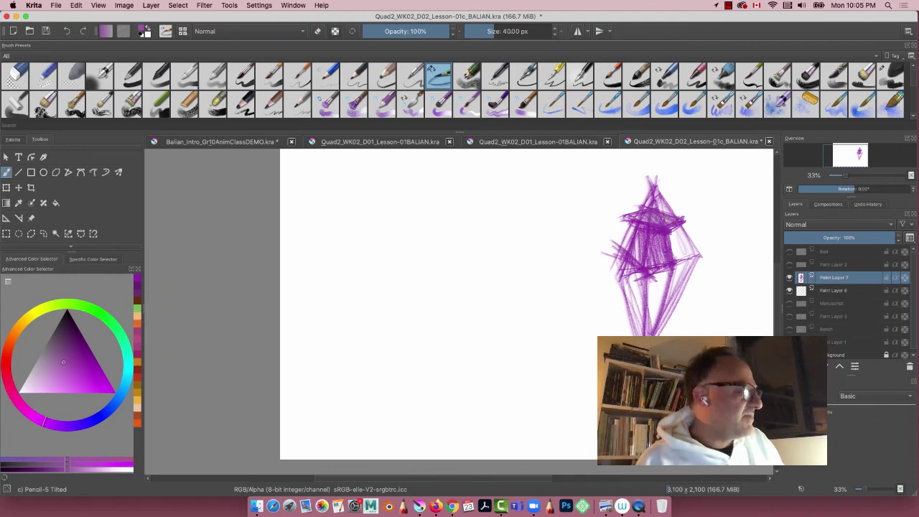
left_click(16, 75)
mouse_move(650, 207)
left_mouse_down()
mouse_move(671, 211)
mouse_move(651, 203)
mouse_move(661, 188)
mouse_move(641, 176)
mouse_move(665, 210)
mouse_move(653, 182)
left_mouse_up()
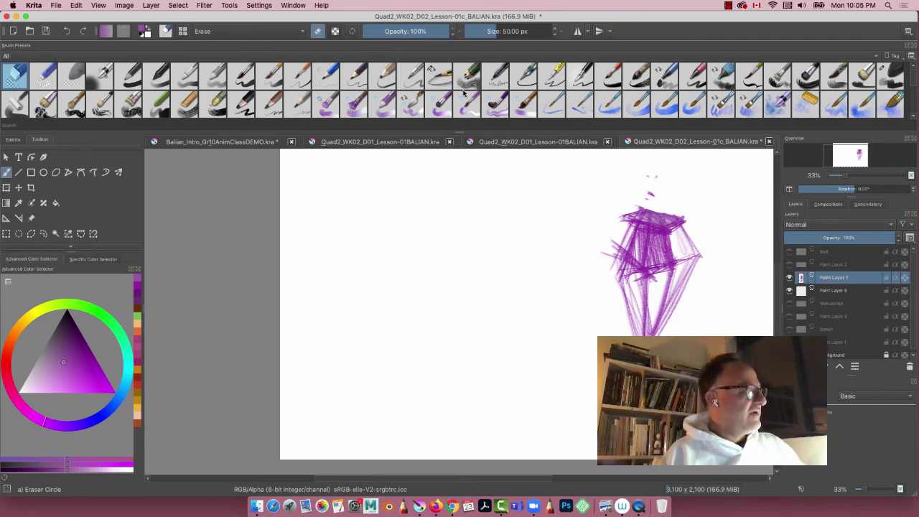
Darken the crystal's body and sketch an open box-shaped cap above its upper band with Pencil-5 Tilted.
left_click(441, 75)
mouse_move(635, 224)
left_mouse_down()
mouse_move(626, 251)
mouse_move(645, 335)
left_mouse_up()
mouse_move(672, 234)
left_mouse_down()
mouse_move(679, 270)
mouse_move(702, 251)
mouse_move(677, 267)
mouse_move(643, 336)
left_mouse_up()
mouse_move(686, 192)
left_mouse_down()
mouse_move(689, 210)
mouse_move(629, 192)
mouse_move(629, 217)
mouse_move(687, 185)
mouse_move(652, 181)
left_mouse_up()
mouse_move(680, 179)
left_mouse_down()
mouse_move(633, 181)
mouse_move(662, 213)
left_mouse_up()
left_click_drag(688, 190, 688, 217)
left_click_drag(626, 190, 626, 220)
mouse_move(623, 189)
left_mouse_down()
mouse_move(662, 201)
mouse_move(638, 179)
mouse_move(614, 190)
left_mouse_up()
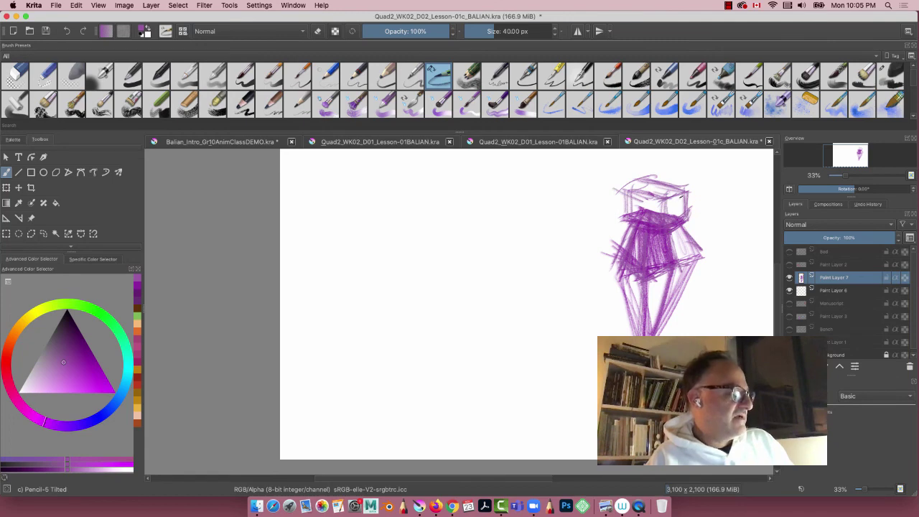
left_click_drag(682, 194, 688, 221)
left_click_drag(627, 189, 624, 203)
left_click_drag(624, 197, 622, 215)
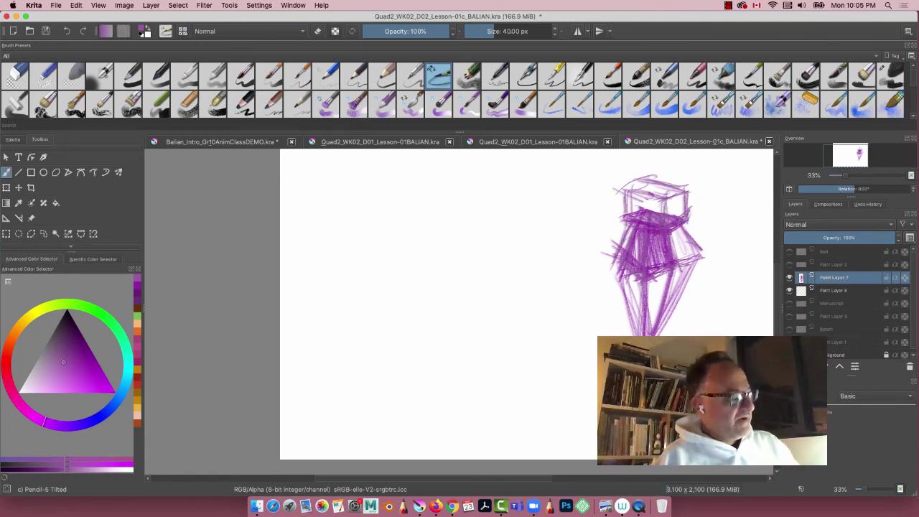
left_click_drag(689, 228, 702, 255)
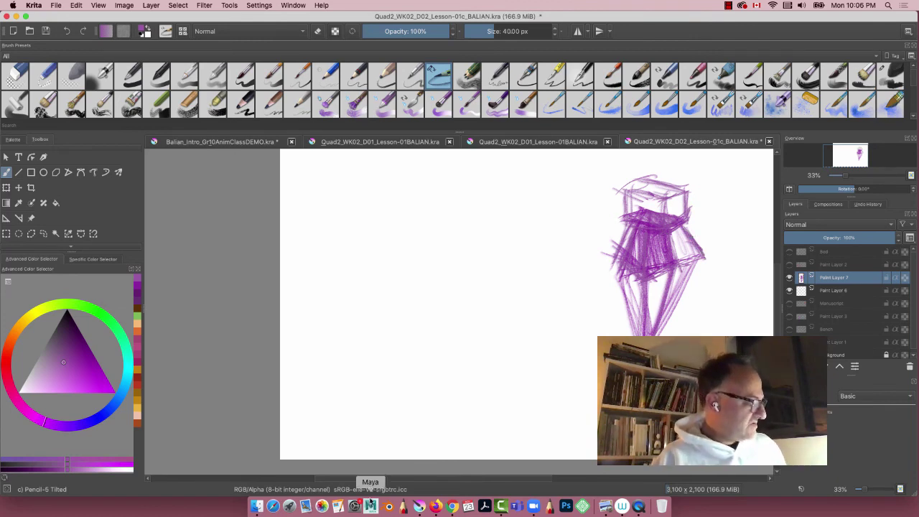
Switch to Firefox to view the Pirate's Book artwork on ArtStation, and return to the Krita drawing.
left_click(436, 507)
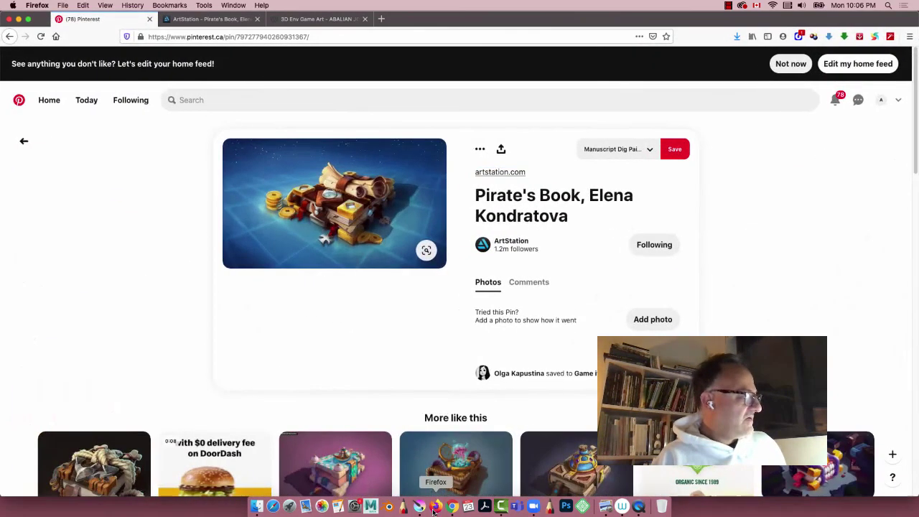
left_click(224, 24)
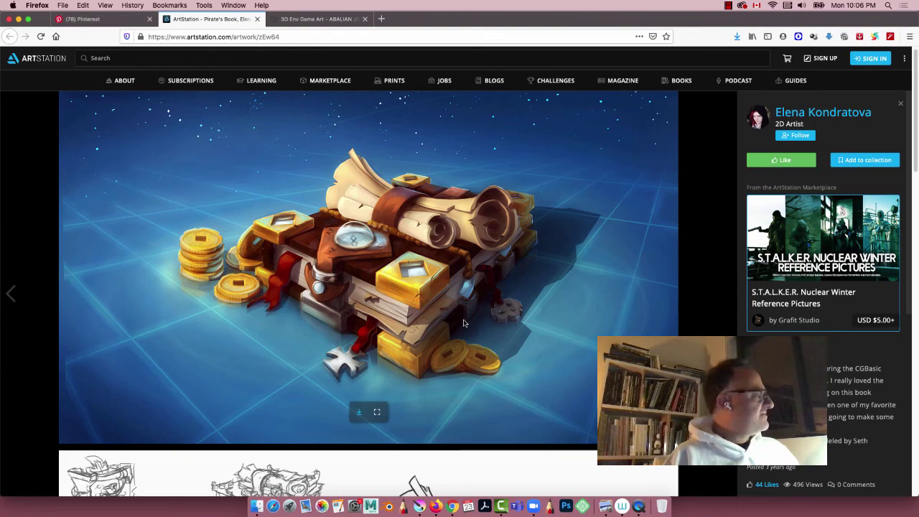
left_click(19, 18)
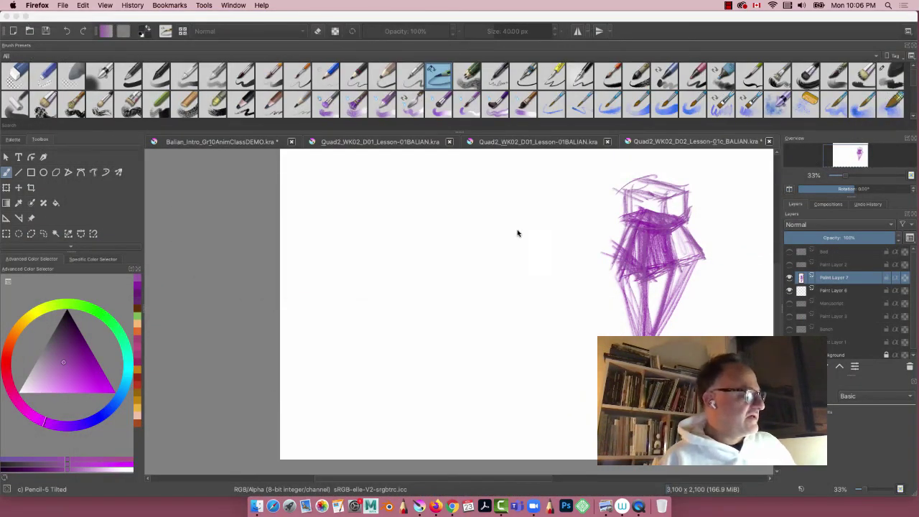
left_click(517, 234)
Sketch a second crystal beside the first, with a four-sided upper body, a pointed lower half and a central ridge.
left_click_drag(517, 217, 529, 265)
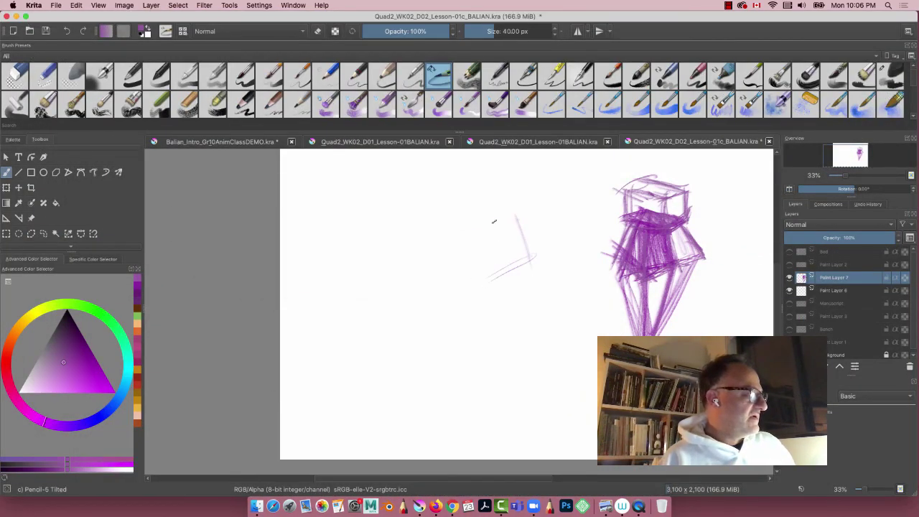
left_click_drag(466, 214, 467, 282)
mouse_move(518, 214)
left_mouse_down()
mouse_move(525, 264)
mouse_move(515, 273)
mouse_move(477, 273)
left_mouse_up()
mouse_move(523, 267)
left_mouse_down()
mouse_move(489, 269)
mouse_move(520, 274)
mouse_move(511, 304)
left_mouse_up()
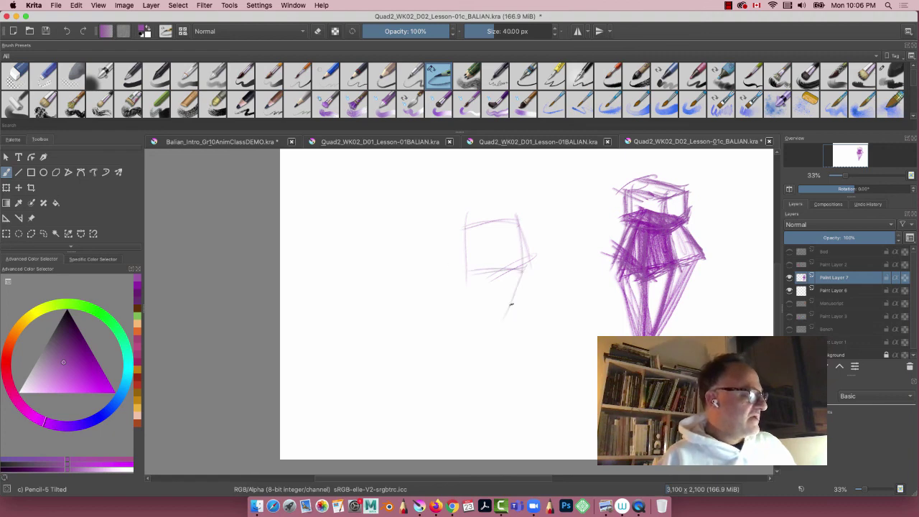
left_click_drag(495, 338, 460, 274)
left_click_drag(530, 285, 515, 218)
mouse_move(526, 218)
left_mouse_down()
mouse_move(461, 208)
mouse_move(515, 218)
mouse_move(467, 208)
mouse_move(520, 275)
mouse_move(460, 258)
left_mouse_up()
mouse_move(531, 275)
left_mouse_down()
mouse_move(465, 271)
mouse_move(524, 280)
mouse_move(494, 338)
left_mouse_up()
left_click_drag(493, 335, 460, 264)
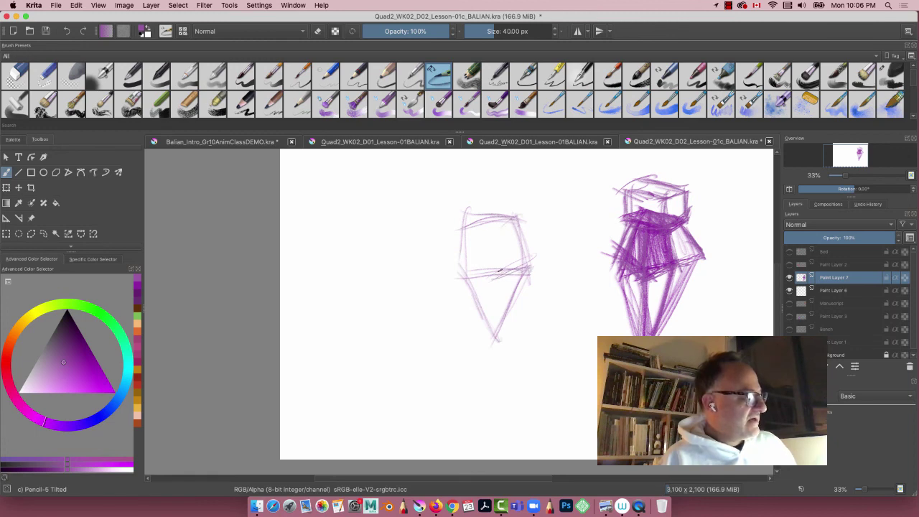
mouse_move(532, 271)
left_mouse_down()
mouse_move(492, 256)
mouse_move(495, 276)
mouse_move(502, 258)
left_mouse_up()
left_click_drag(460, 263, 492, 347)
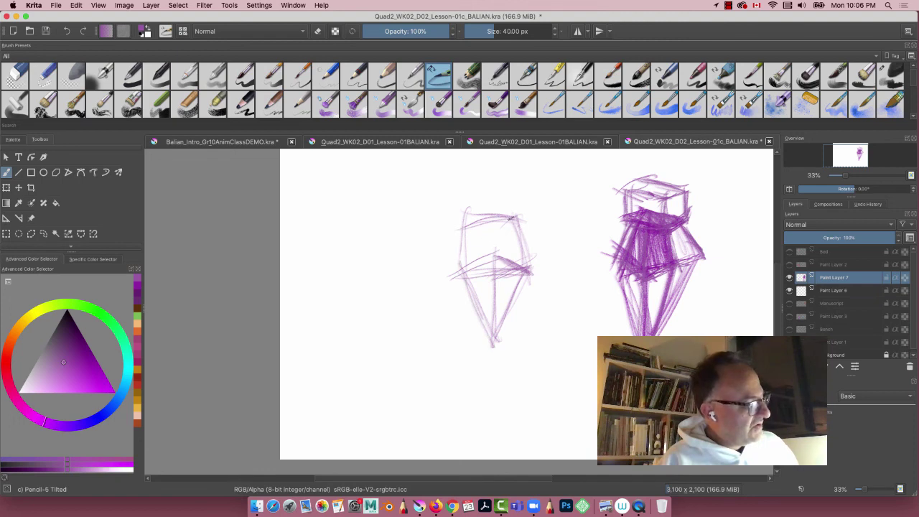
Draw facet lines converging at the second crystal's centre and widen its outline on both sides.
mouse_move(510, 218)
left_mouse_down()
mouse_move(495, 267)
mouse_move(533, 263)
left_mouse_up()
left_click_drag(509, 215, 530, 227)
mouse_move(511, 206)
left_mouse_down()
mouse_move(503, 247)
mouse_move(487, 237)
mouse_move(498, 266)
left_mouse_up()
mouse_move(476, 210)
left_mouse_down()
mouse_move(497, 258)
mouse_move(515, 219)
left_mouse_up()
mouse_move(474, 212)
left_mouse_down()
mouse_move(516, 228)
mouse_move(477, 269)
mouse_move(503, 255)
left_mouse_up()
left_click_drag(466, 204, 492, 250)
left_click_drag(492, 267, 459, 316)
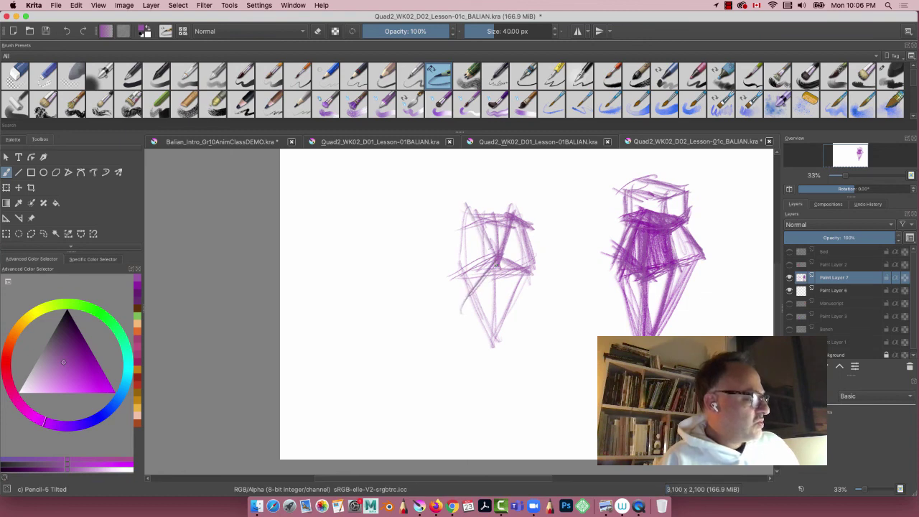
mouse_move(520, 271)
left_mouse_down()
mouse_move(491, 297)
mouse_move(540, 286)
left_mouse_up()
mouse_move(520, 212)
left_mouse_down()
mouse_move(493, 273)
mouse_move(505, 256)
left_mouse_up()
left_click_drag(526, 251, 446, 265)
left_click_drag(496, 248, 447, 260)
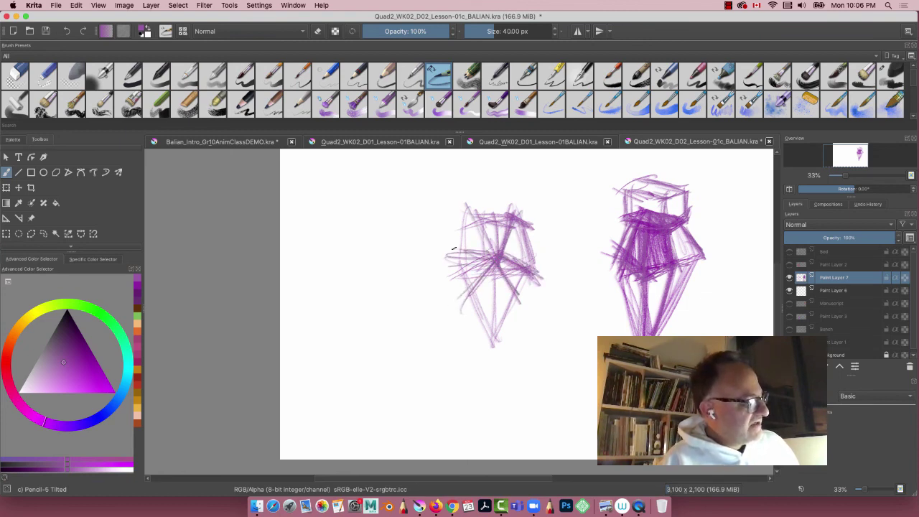
left_click_drag(465, 205, 451, 247)
mouse_move(537, 271)
left_mouse_down()
mouse_move(505, 304)
mouse_move(486, 350)
mouse_move(462, 347)
left_mouse_up()
left_click_drag(451, 264, 467, 289)
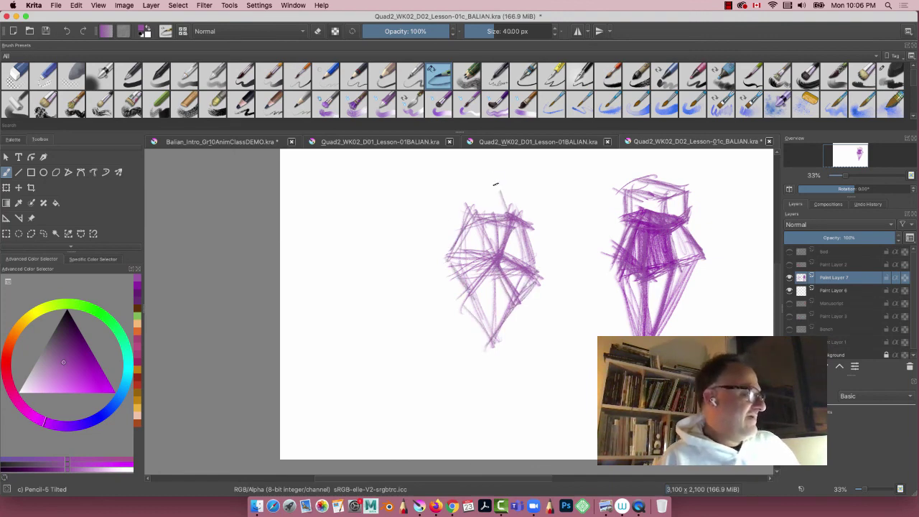
Add a tall pointed tip to the second crystal and reinforce its side edges and central facet lines.
left_click_drag(494, 185, 512, 214)
mouse_move(503, 167)
left_mouse_down()
mouse_move(465, 225)
mouse_move(477, 208)
left_mouse_up()
mouse_move(495, 173)
left_mouse_down()
mouse_move(519, 219)
mouse_move(494, 252)
left_mouse_up()
left_click_drag(471, 214, 492, 252)
mouse_move(496, 182)
left_mouse_down()
mouse_move(479, 215)
mouse_move(533, 262)
left_mouse_up()
left_click_drag(536, 257, 514, 271)
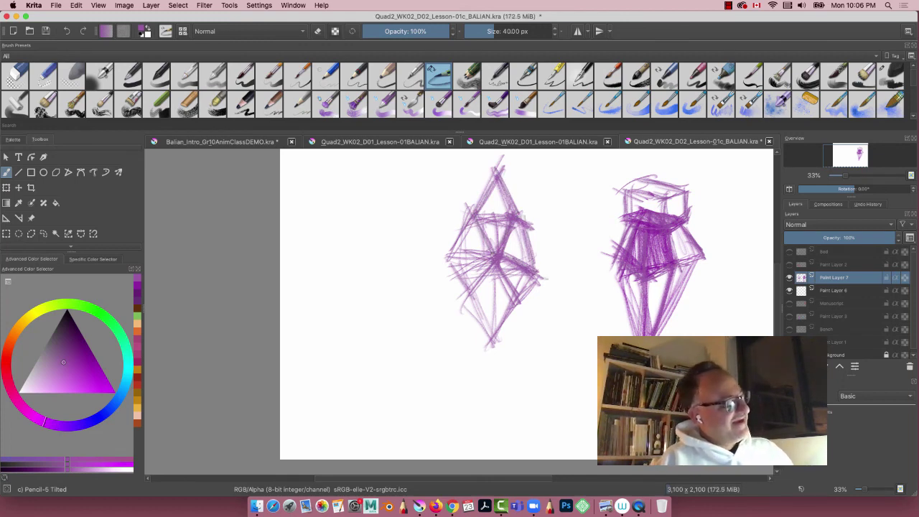
mouse_move(490, 252)
left_mouse_down()
mouse_move(442, 259)
mouse_move(456, 305)
mouse_move(455, 286)
mouse_move(494, 353)
left_mouse_up()
left_click_drag(495, 268, 510, 301)
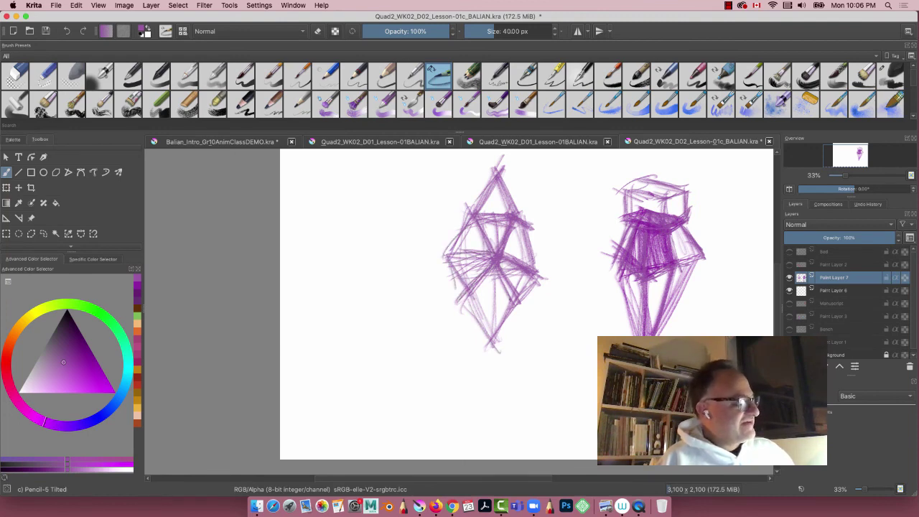
left_click_drag(523, 229, 540, 271)
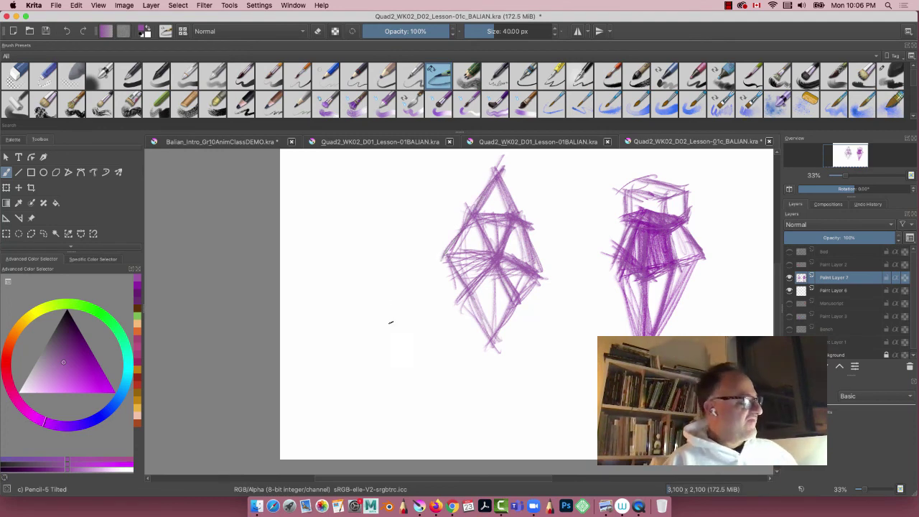
Sketch a third, tall narrow crystal near the canvas's left edge with a central ridge and V-shaped middle edge.
left_click_drag(387, 244, 388, 365)
mouse_move(349, 166)
left_mouse_down()
mouse_move(389, 253)
mouse_move(349, 318)
left_mouse_up()
left_click_drag(395, 249, 350, 304)
mouse_move(349, 168)
left_mouse_down()
mouse_move(320, 300)
mouse_move(352, 316)
mouse_move(402, 282)
mouse_move(342, 313)
mouse_move(403, 289)
mouse_move(342, 313)
left_mouse_up()
mouse_move(349, 173)
left_mouse_down()
mouse_move(308, 308)
mouse_move(313, 364)
left_mouse_up()
left_click_drag(349, 172, 339, 422)
left_click_drag(401, 286, 370, 415)
mouse_move(350, 319)
left_mouse_down()
mouse_move(363, 372)
mouse_move(342, 425)
left_mouse_up()
mouse_move(400, 301)
left_mouse_down()
mouse_move(363, 403)
mouse_move(340, 423)
left_mouse_up()
left_click_drag(309, 366, 342, 419)
left_click_drag(316, 286, 352, 320)
left_click_drag(312, 283, 328, 413)
left_click_drag(312, 289, 342, 355)
Add facet lines fanning from the tall crystal's tip and running down through its lower half.
left_click_drag(354, 192, 348, 316)
mouse_move(352, 179)
left_mouse_down()
mouse_move(349, 293)
mouse_move(380, 302)
mouse_move(378, 287)
left_mouse_up()
mouse_move(359, 230)
left_mouse_down()
mouse_move(378, 309)
mouse_move(352, 419)
left_mouse_up()
left_click_drag(376, 290, 354, 406)
mouse_move(386, 279)
left_mouse_down()
mouse_move(362, 372)
mouse_move(348, 327)
left_mouse_up()
left_click_drag(379, 302, 348, 329)
mouse_move(357, 192)
left_mouse_down()
mouse_move(335, 319)
mouse_move(332, 224)
left_mouse_up()
left_click_drag(331, 226, 307, 314)
left_click_drag(347, 203, 312, 297)
mouse_move(349, 289)
left_mouse_down()
mouse_move(312, 325)
mouse_move(316, 314)
left_mouse_up()
left_click_drag(335, 289, 314, 423)
left_click_drag(349, 315, 340, 409)
left_click_drag(374, 280, 370, 297)
mouse_move(352, 183)
left_mouse_down()
mouse_move(373, 312)
mouse_move(360, 403)
left_mouse_up()
left_click_drag(378, 298, 356, 422)
left_click_drag(374, 346, 364, 400)
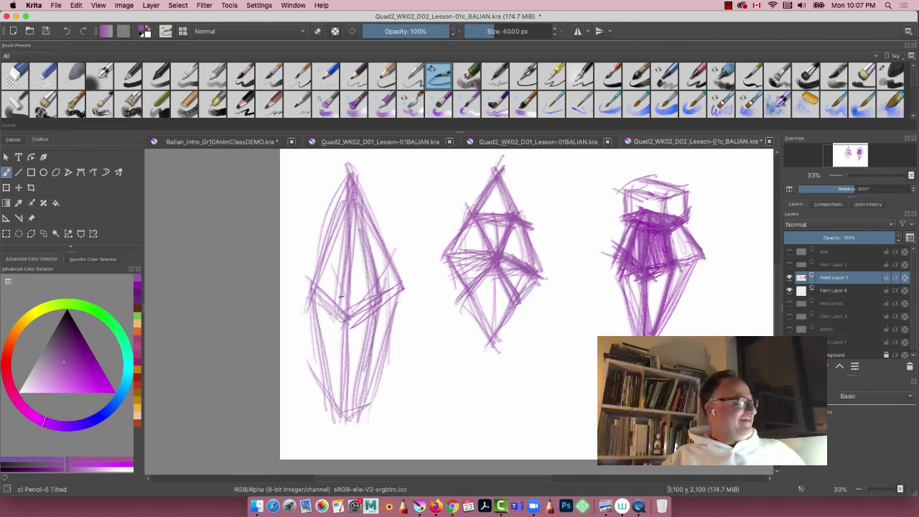
Strengthen the tall crystal's outline, central ridge and V-shaped edge, and extend its base into a point.
mouse_move(348, 178)
left_mouse_down()
mouse_move(342, 217)
mouse_move(363, 239)
left_mouse_up()
mouse_move(353, 196)
left_mouse_down()
mouse_move(385, 278)
mouse_move(404, 299)
left_mouse_up()
mouse_move(384, 258)
left_mouse_down()
mouse_move(397, 289)
mouse_move(383, 347)
left_mouse_up()
left_click_drag(397, 298, 373, 349)
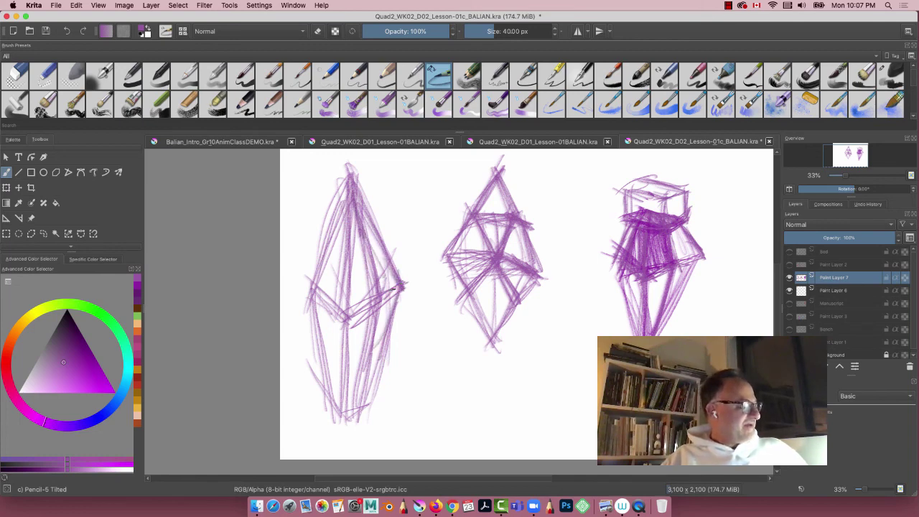
left_click_drag(364, 309, 405, 289)
mouse_move(373, 236)
left_mouse_down()
mouse_move(367, 275)
mouse_move(359, 215)
mouse_move(343, 319)
mouse_move(340, 446)
left_mouse_up()
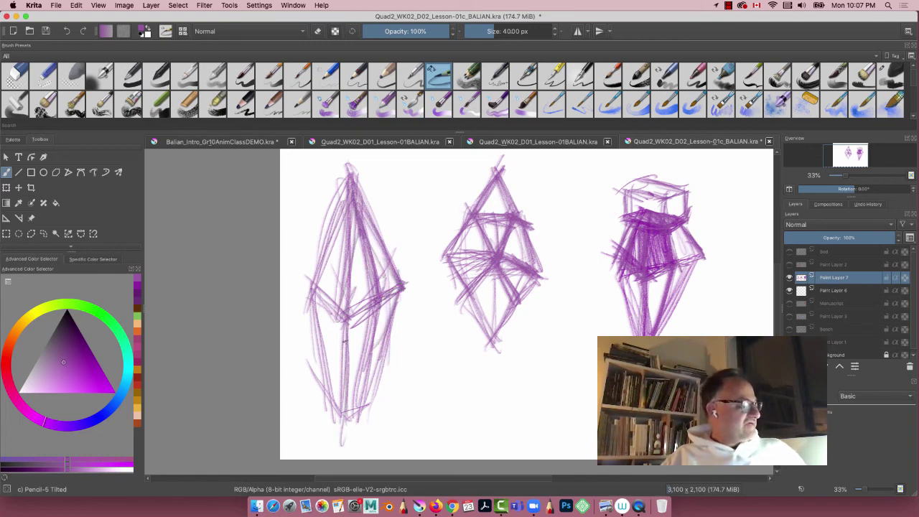
left_click_drag(346, 325, 352, 415)
left_click_drag(391, 294, 354, 404)
left_click_drag(345, 319, 305, 284)
left_click_drag(334, 219, 316, 323)
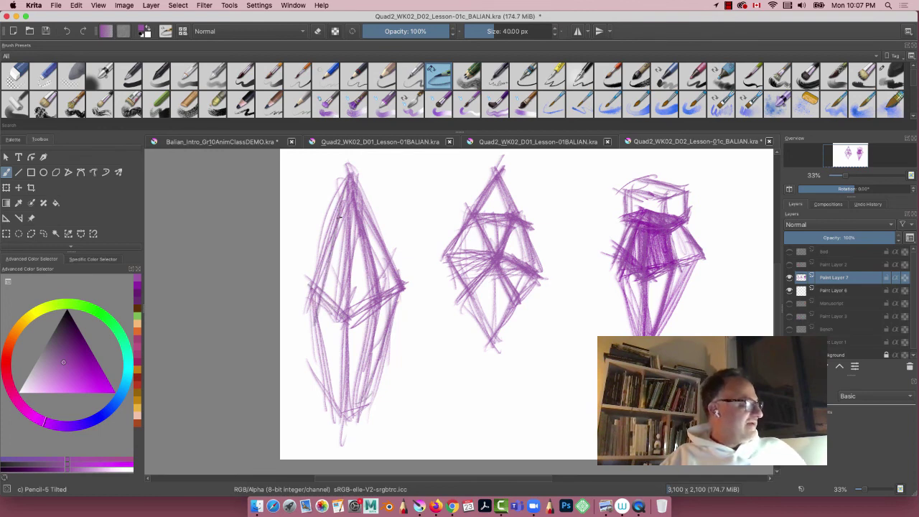
left_click_drag(348, 187, 313, 302)
mouse_move(351, 204)
left_mouse_down()
mouse_move(318, 320)
mouse_move(300, 302)
mouse_move(349, 327)
left_mouse_up()
left_click_drag(306, 276, 355, 455)
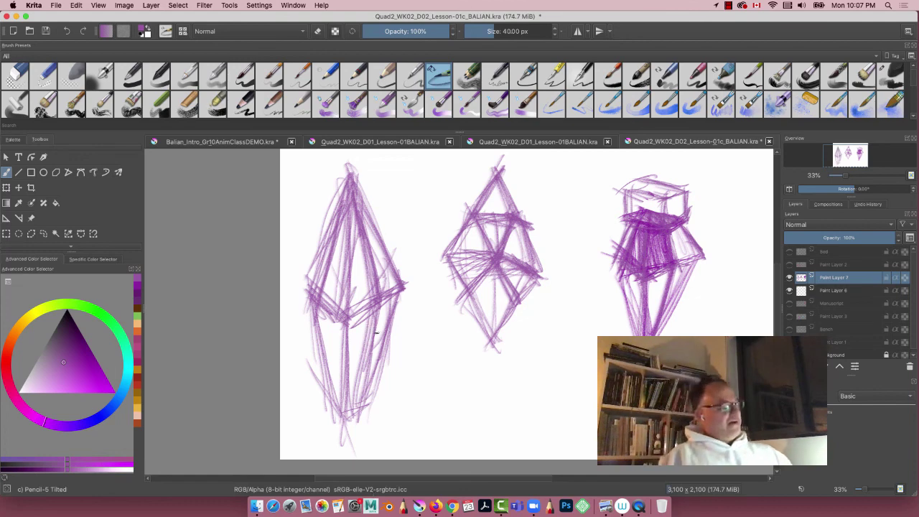
Shade the tall crystal's lower half with dense purple strokes running down to its point.
mouse_move(394, 296)
left_mouse_down()
mouse_move(349, 449)
mouse_move(352, 441)
left_mouse_up()
left_click_drag(386, 326, 354, 416)
mouse_move(351, 309)
left_mouse_down()
mouse_move(355, 439)
mouse_move(337, 444)
left_mouse_up()
left_click_drag(337, 323, 346, 450)
left_click_drag(339, 295, 324, 417)
left_click_drag(337, 328, 329, 418)
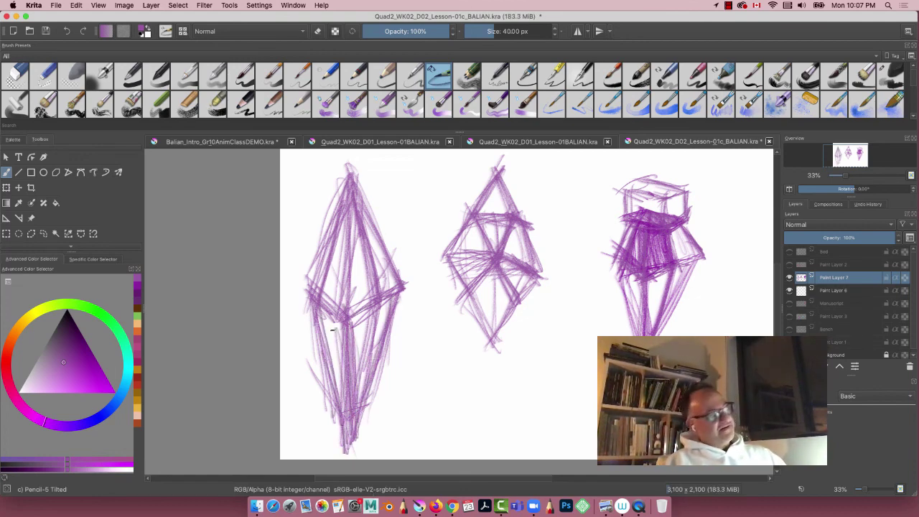
left_click_drag(372, 322, 356, 404)
left_click_drag(384, 297, 359, 391)
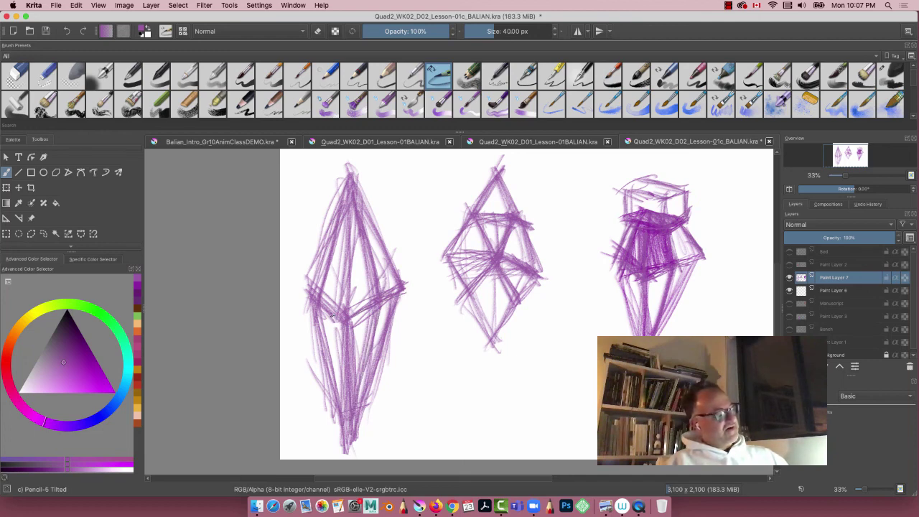
left_click_drag(332, 319, 322, 416)
left_click_drag(346, 308, 332, 439)
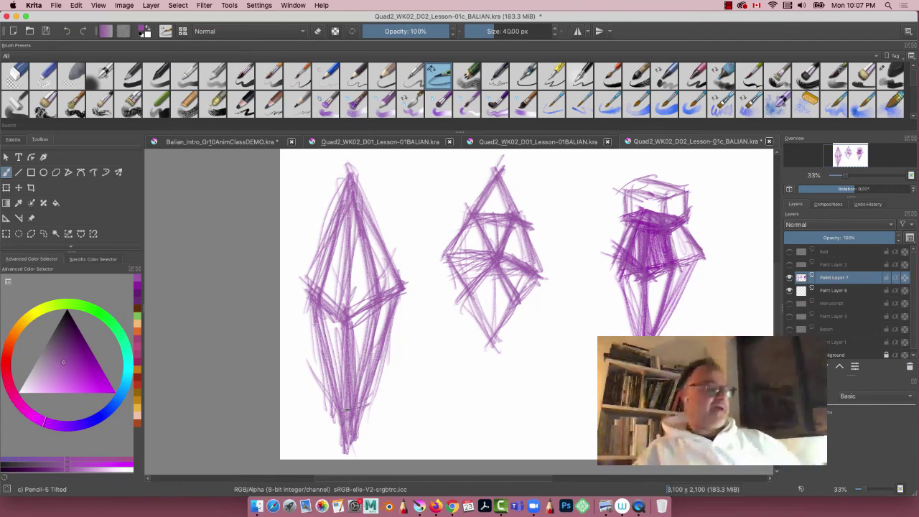
Fill the tall crystal's upper facets with purple on Paint Layer 6 using the Charcoal Rock Soft brush.
left_click(833, 289)
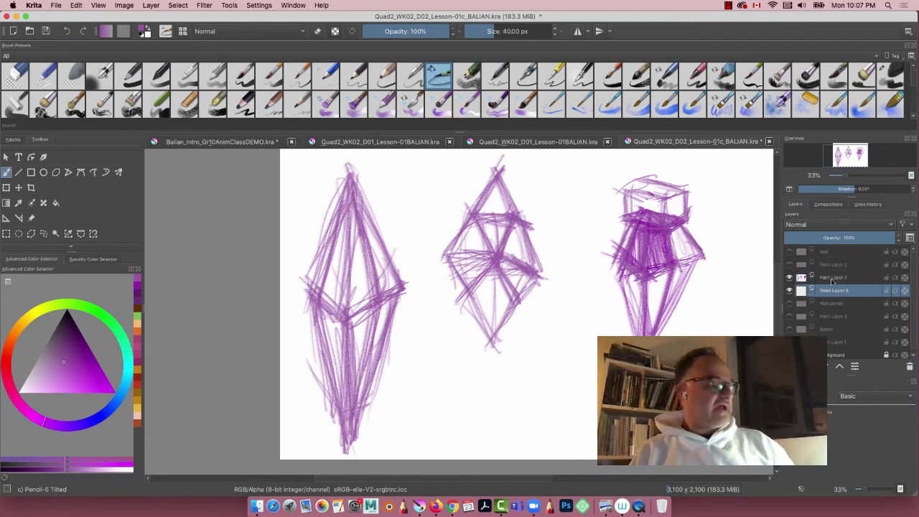
left_click(70, 369)
left_click(890, 75)
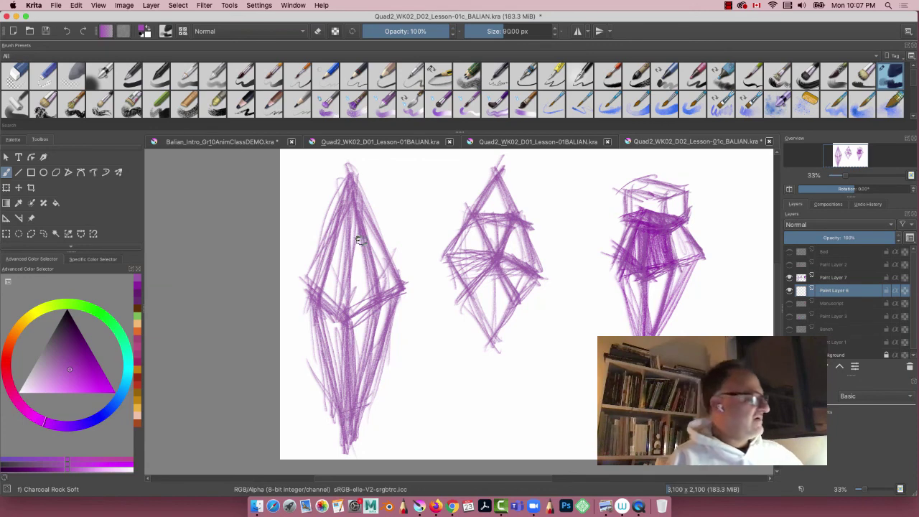
mouse_move(359, 240)
left_mouse_down()
mouse_move(388, 287)
mouse_move(352, 301)
mouse_move(380, 273)
mouse_move(362, 219)
mouse_move(370, 302)
mouse_move(357, 199)
mouse_move(338, 208)
mouse_move(327, 301)
mouse_move(335, 409)
mouse_move(343, 307)
mouse_move(349, 420)
left_mouse_up()
Colour the tall crystal's lower left facet a more saturated purple and its lower right facet a more muted one.
left_click_drag(71, 370, 73, 364)
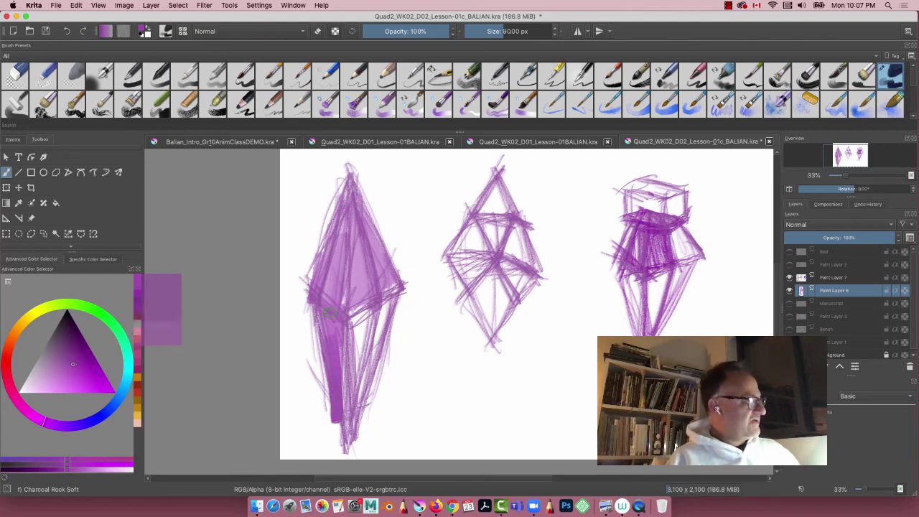
mouse_move(346, 305)
left_mouse_down()
mouse_move(324, 335)
mouse_move(339, 430)
mouse_move(336, 320)
left_mouse_up()
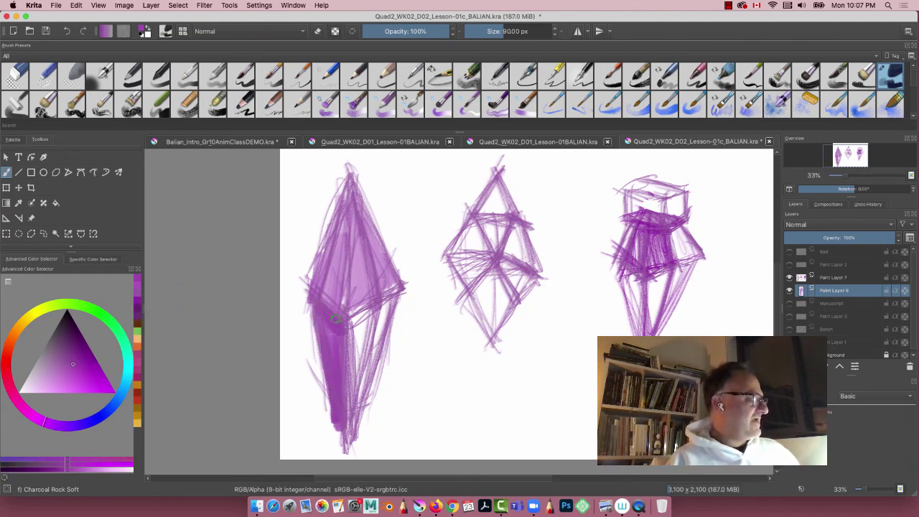
left_click(65, 369)
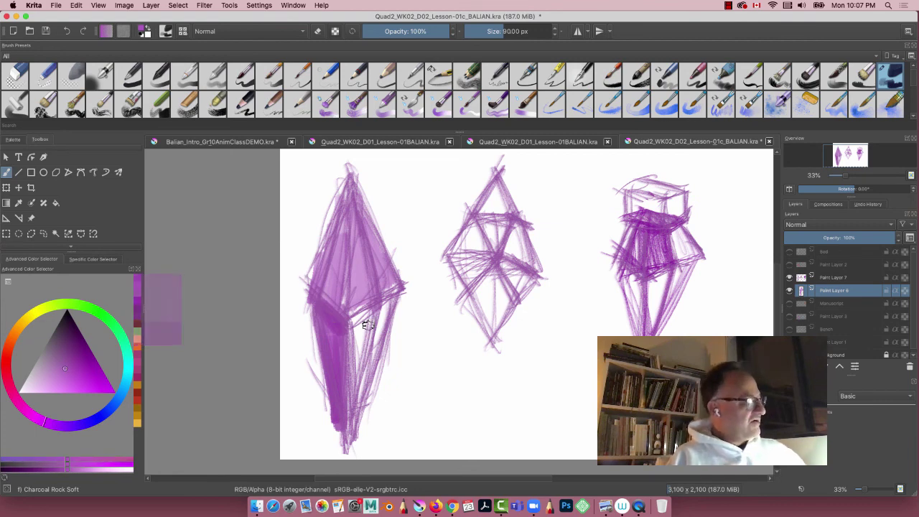
mouse_move(391, 305)
left_mouse_down()
mouse_move(369, 317)
mouse_move(358, 402)
mouse_move(391, 300)
mouse_move(359, 428)
mouse_move(351, 336)
left_mouse_up()
Fill the capped crystal's body and lower facets with muted purple, using a darker purple along its left side.
mouse_move(646, 273)
left_mouse_down()
mouse_move(654, 331)
mouse_move(660, 264)
mouse_move(672, 316)
mouse_move(675, 269)
mouse_move(648, 333)
left_mouse_up()
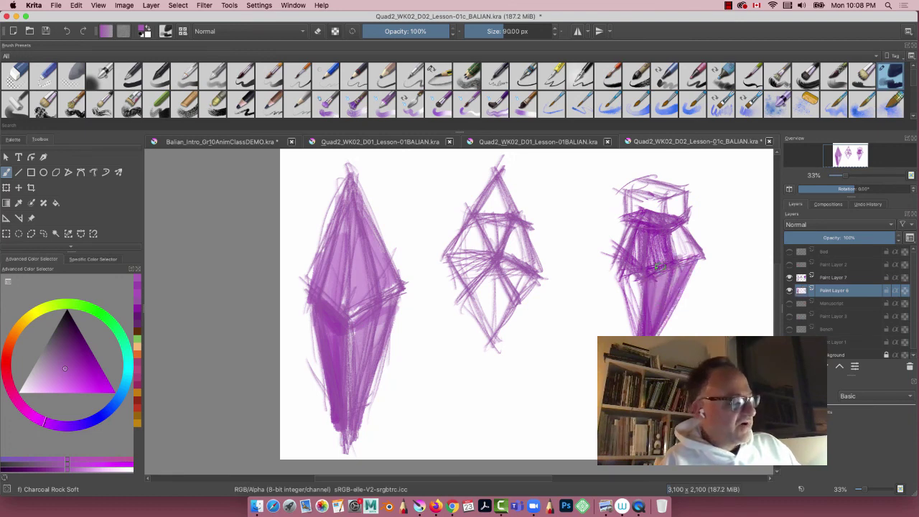
mouse_move(655, 266)
left_mouse_down()
mouse_move(689, 237)
mouse_move(641, 227)
mouse_move(652, 253)
mouse_move(700, 238)
mouse_move(668, 330)
left_mouse_up()
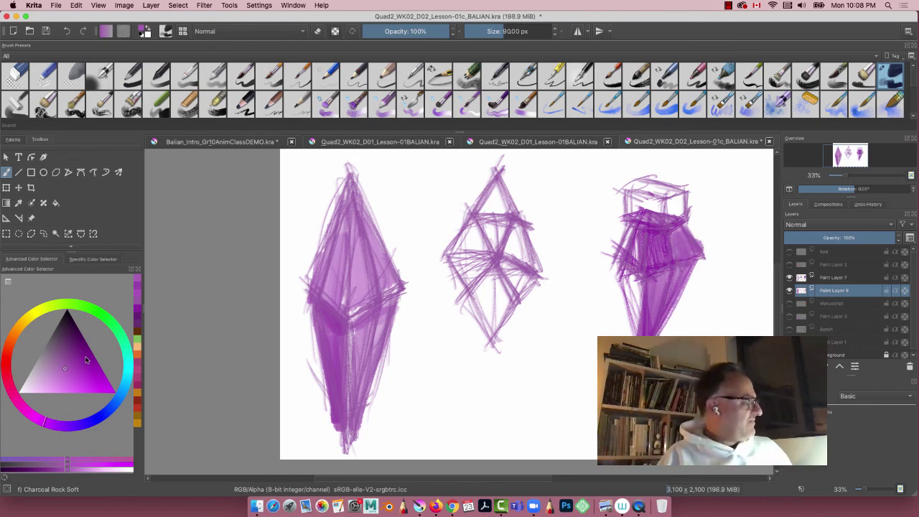
left_click_drag(86, 359, 71, 354)
mouse_move(638, 293)
left_mouse_down()
mouse_move(634, 277)
mouse_move(625, 287)
mouse_move(631, 316)
mouse_move(640, 280)
mouse_move(614, 248)
mouse_move(635, 327)
mouse_move(612, 244)
left_mouse_up()
Paint the middle crystal's left facets in dark purple and go over them with a lighter, muted purple.
mouse_move(475, 231)
left_mouse_down()
mouse_move(482, 259)
mouse_move(460, 284)
mouse_move(486, 250)
mouse_move(452, 281)
mouse_move(478, 237)
mouse_move(450, 262)
left_mouse_up()
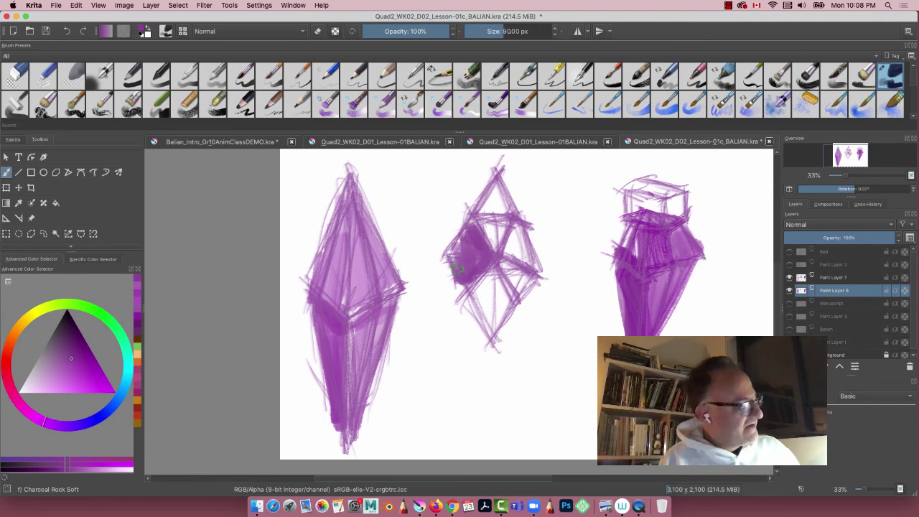
left_click(66, 369)
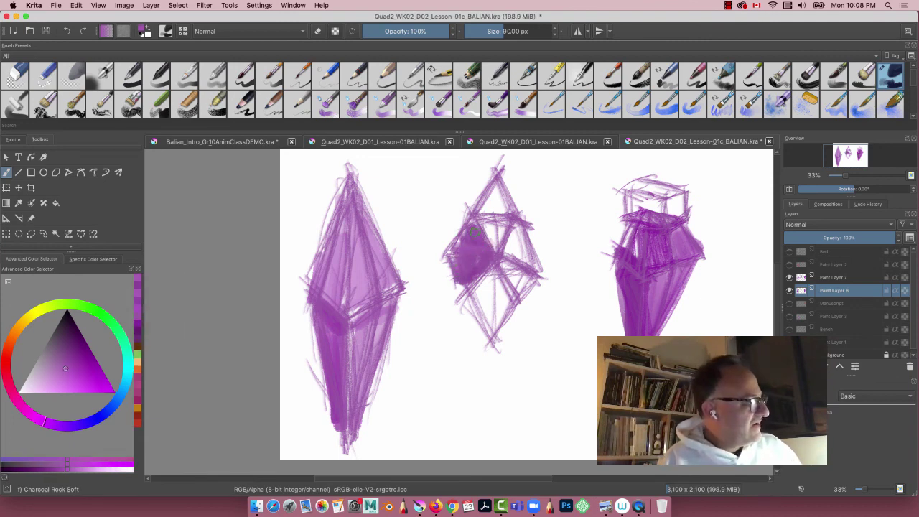
left_click_drag(474, 243, 454, 249)
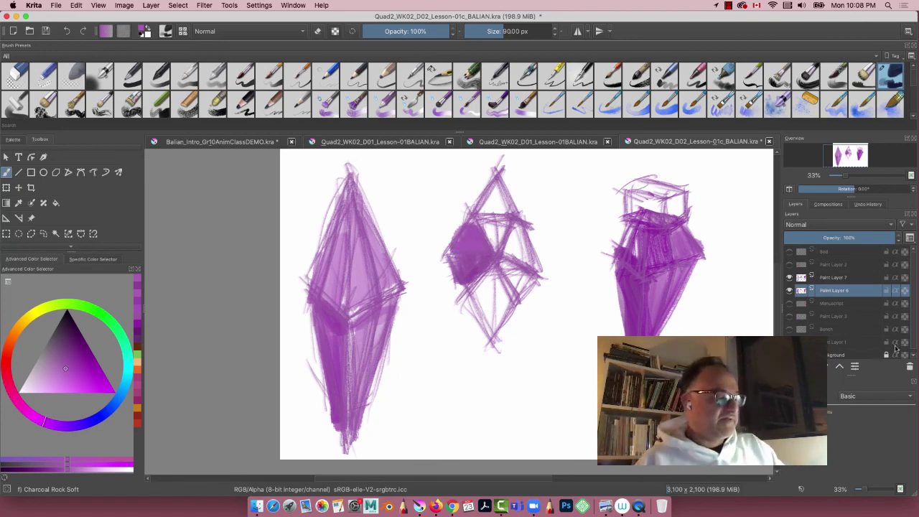
Fill the Background layer with light grey using the Fill tool, making it slightly lighter with a second fill.
scroll(897, 350, "down", 1)
left_click(849, 352)
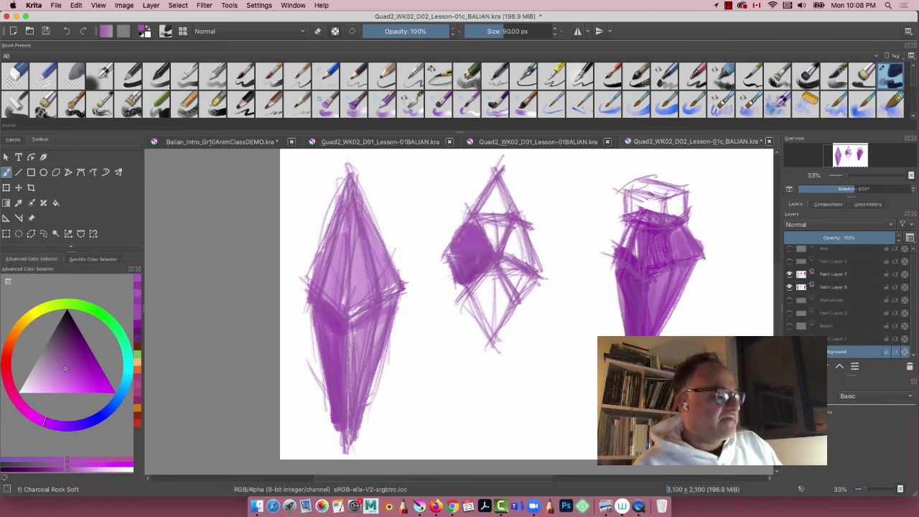
left_click(789, 352)
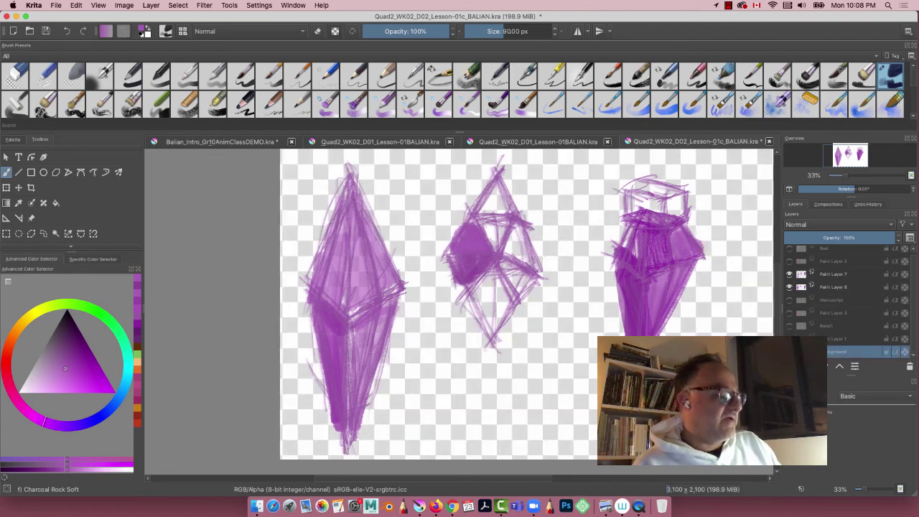
left_click(789, 351)
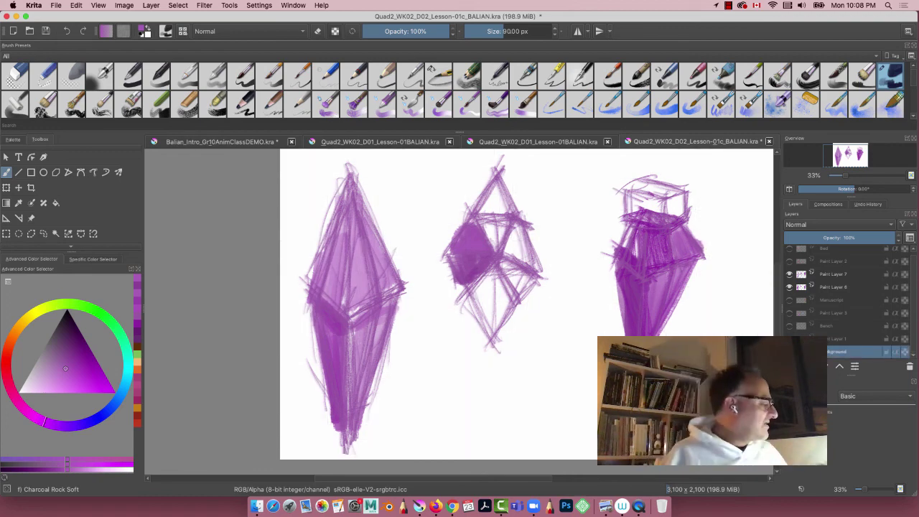
left_click(37, 362)
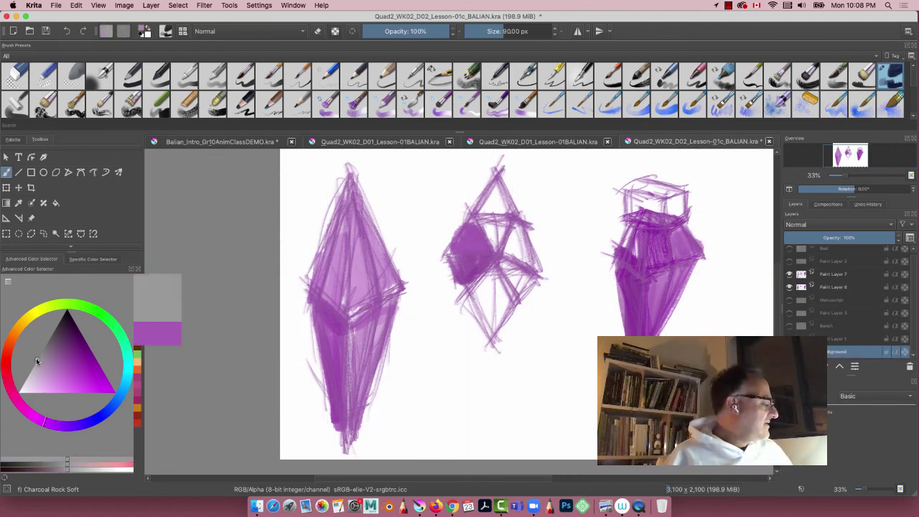
left_click(55, 203)
left_click(415, 307)
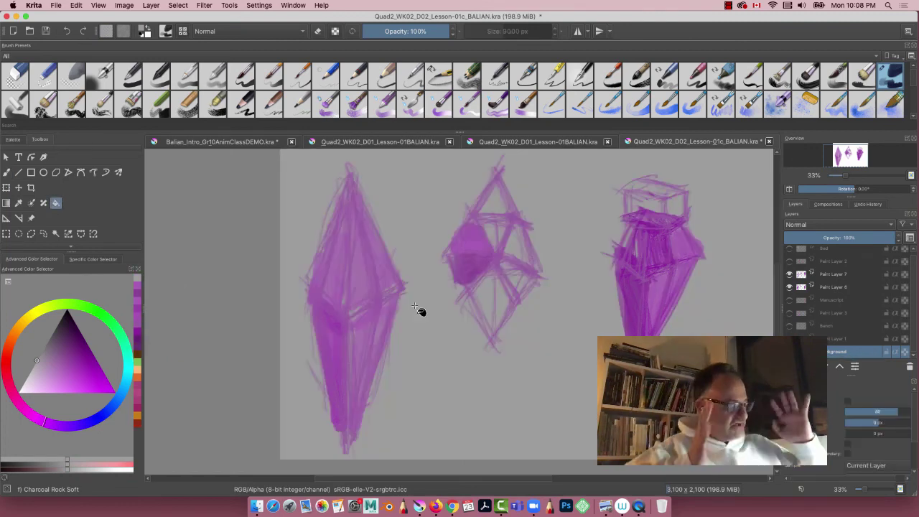
left_click(34, 370)
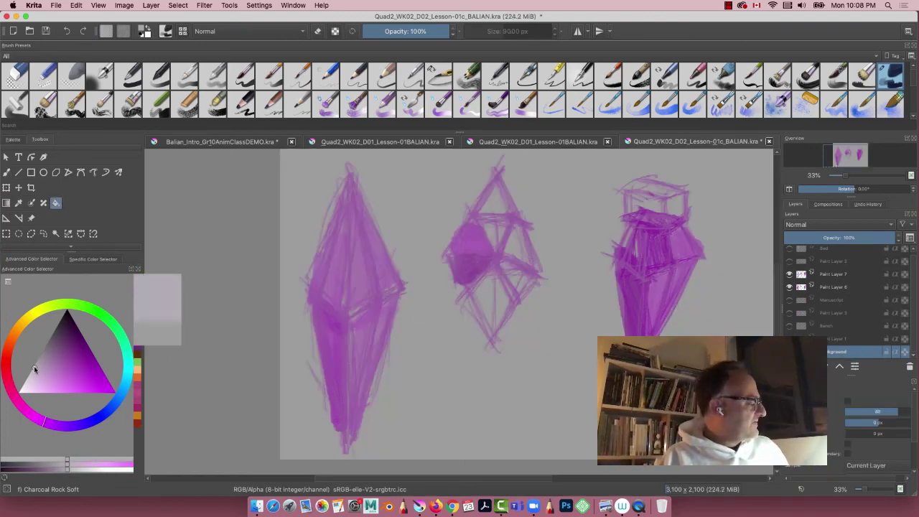
left_click(473, 369)
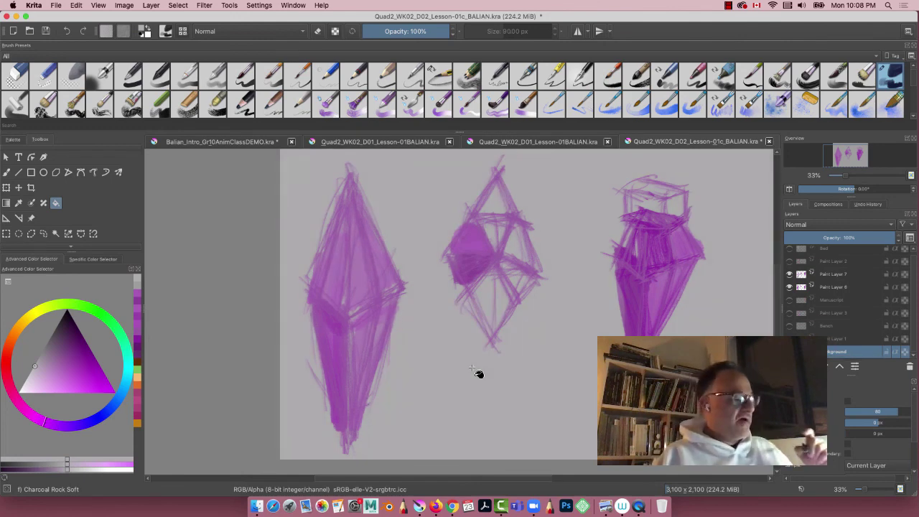
Paint light purple over the tall crystal's right-hand facets and the middle crystal's upper right facet on Paint Layer 6.
left_click(831, 288)
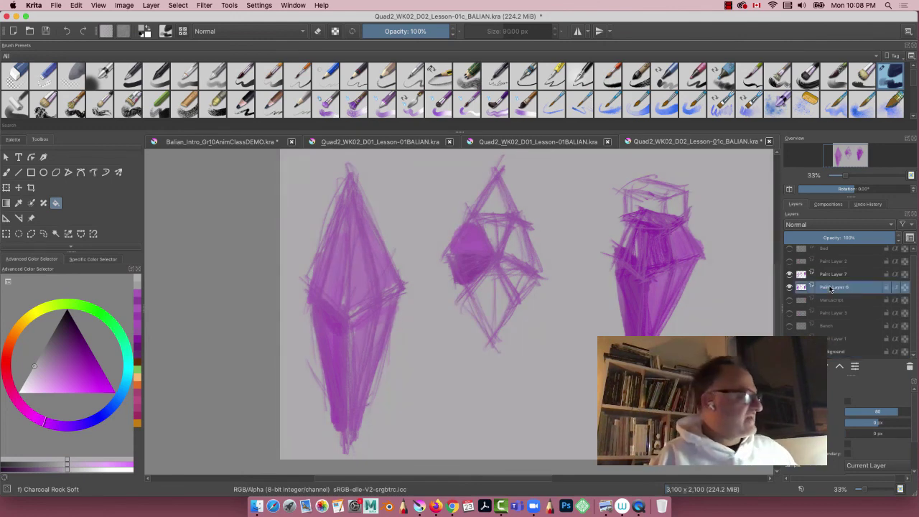
left_click(47, 382)
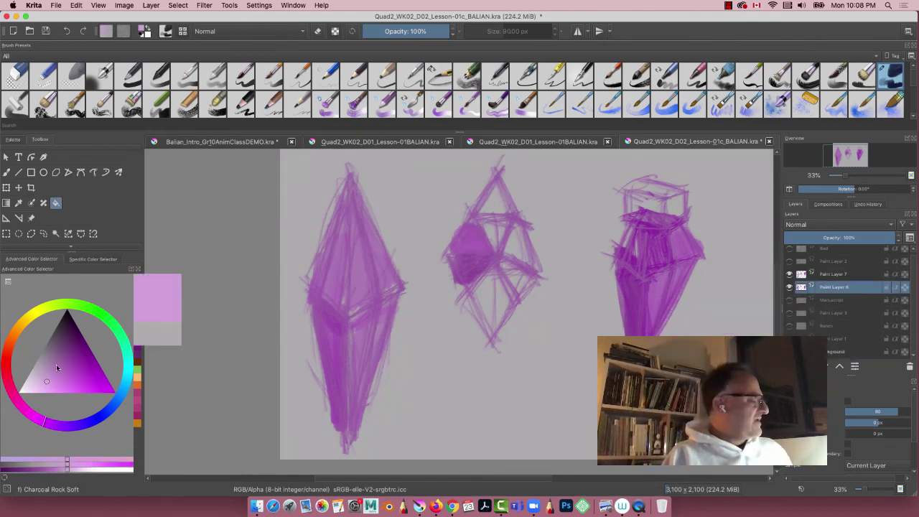
left_click(371, 234)
key("b")
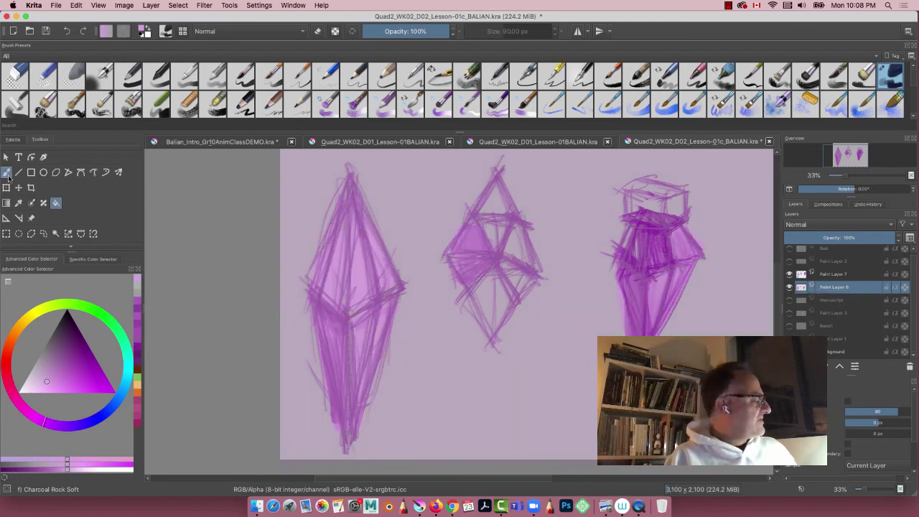
key("ctrl+z")
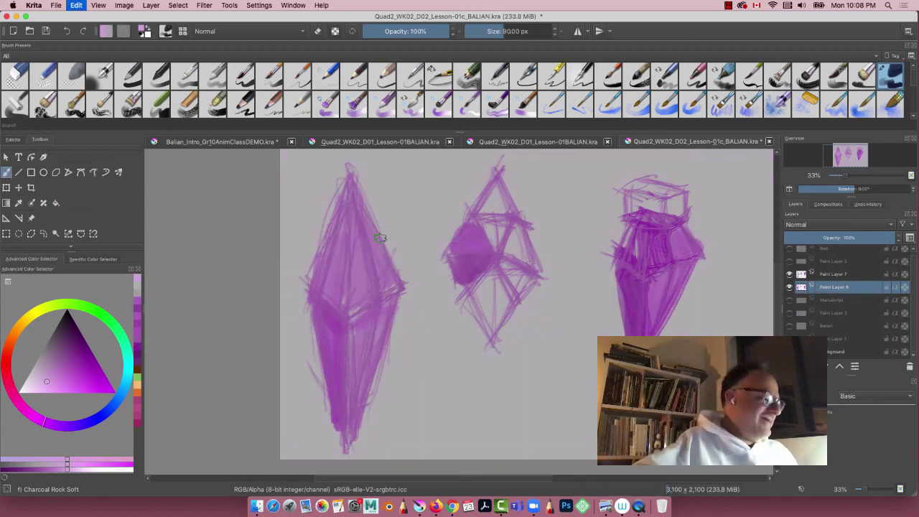
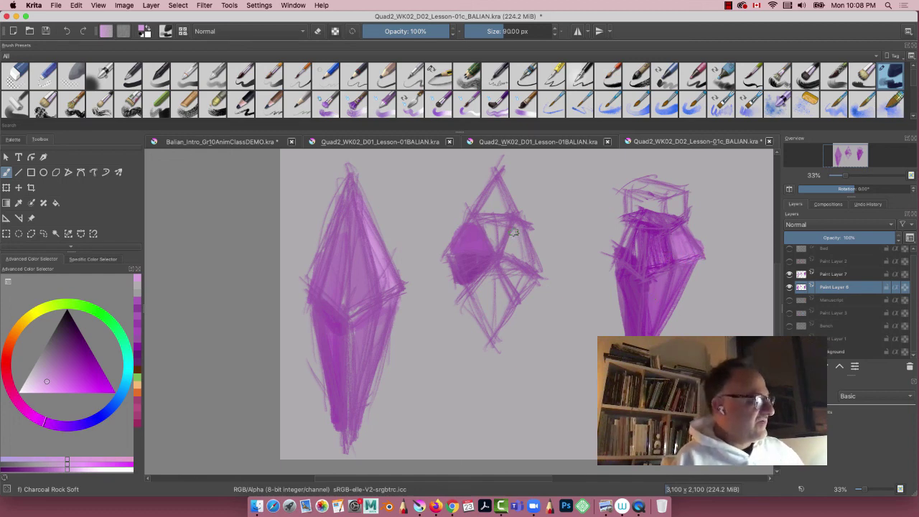
mouse_move(514, 233)
left_mouse_down()
mouse_move(517, 245)
mouse_move(512, 239)
left_mouse_up()
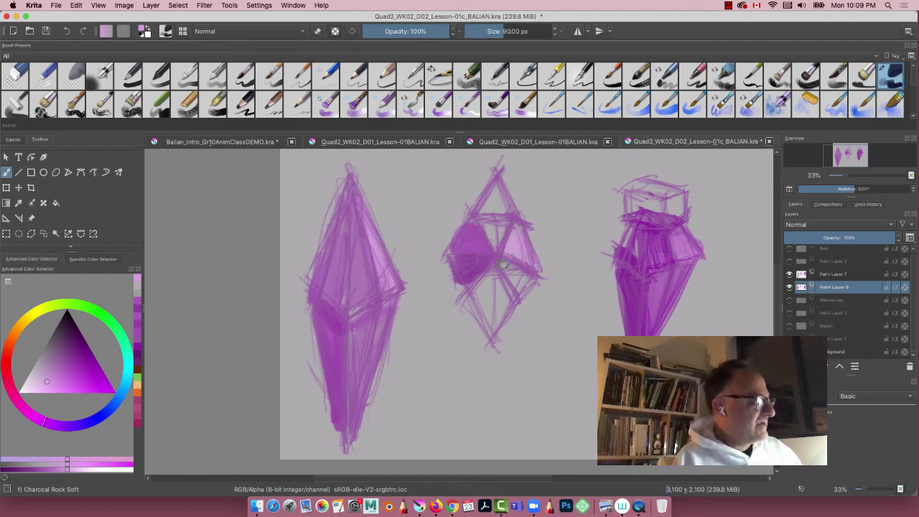
mouse_move(357, 230)
left_mouse_down()
mouse_move(362, 302)
mouse_move(357, 272)
mouse_move(372, 293)
left_mouse_up()
left_click_drag(360, 237, 353, 285)
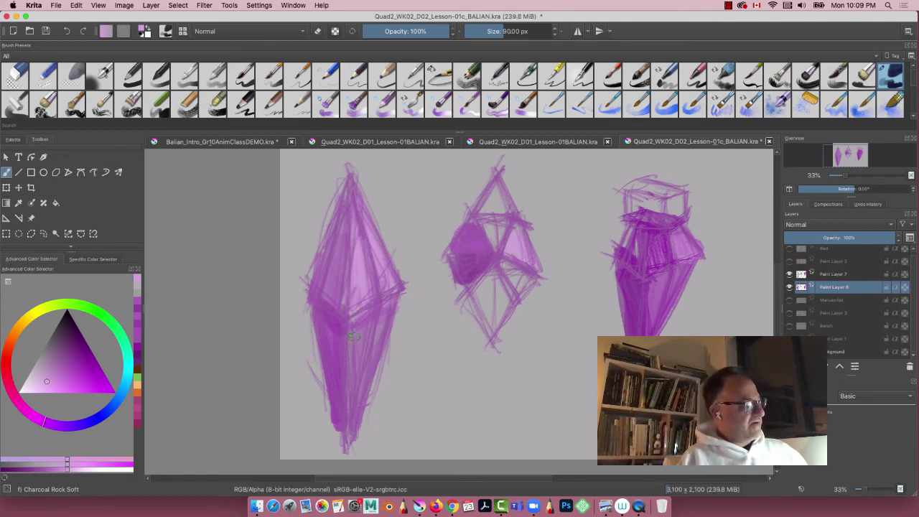
left_click_drag(355, 337, 359, 323)
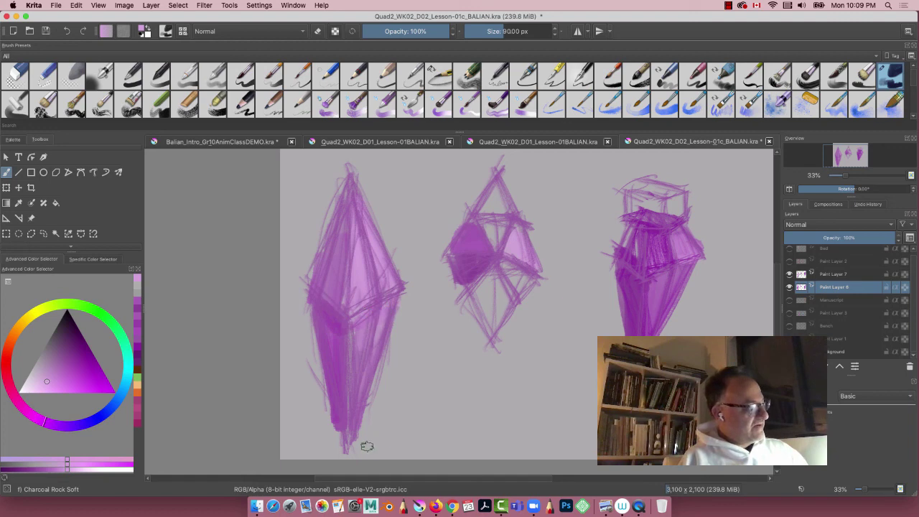
Darken the tall crystal's lower facets with a deeper purple down towards the bottom point.
left_click(58, 365)
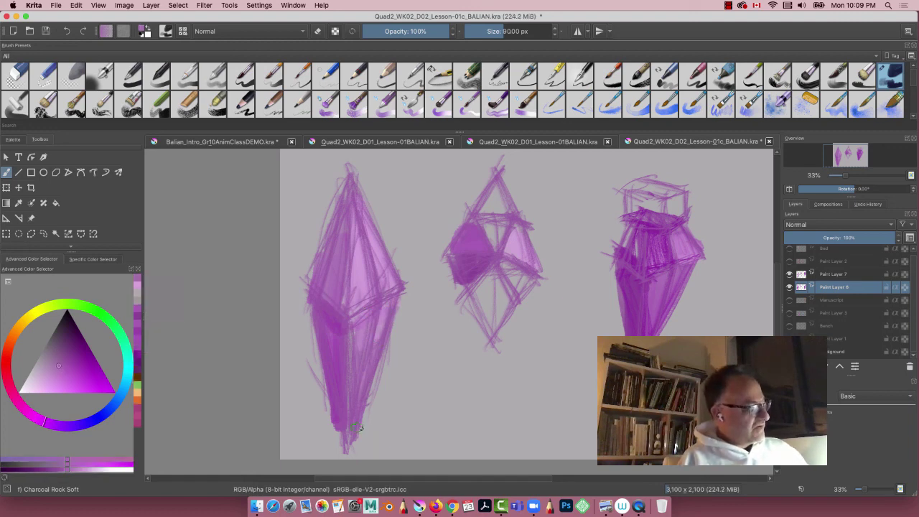
left_click(72, 353)
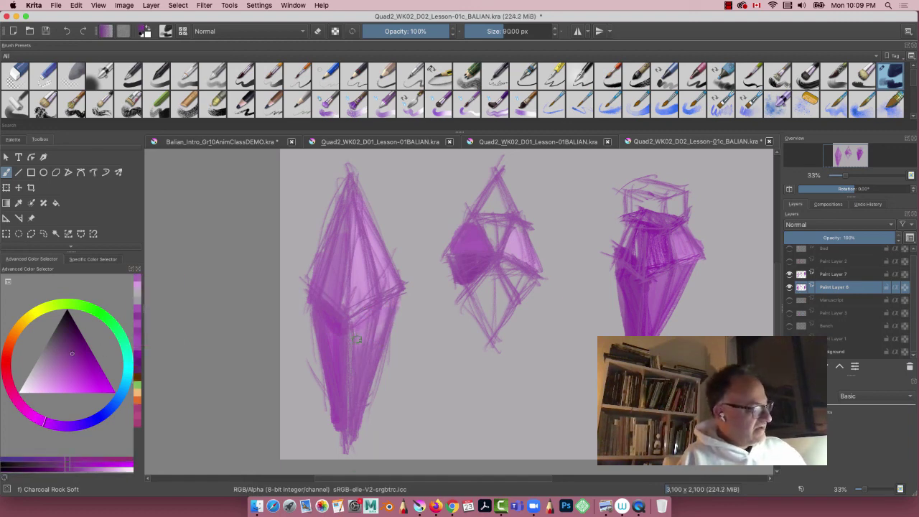
left_click_drag(357, 338, 351, 431)
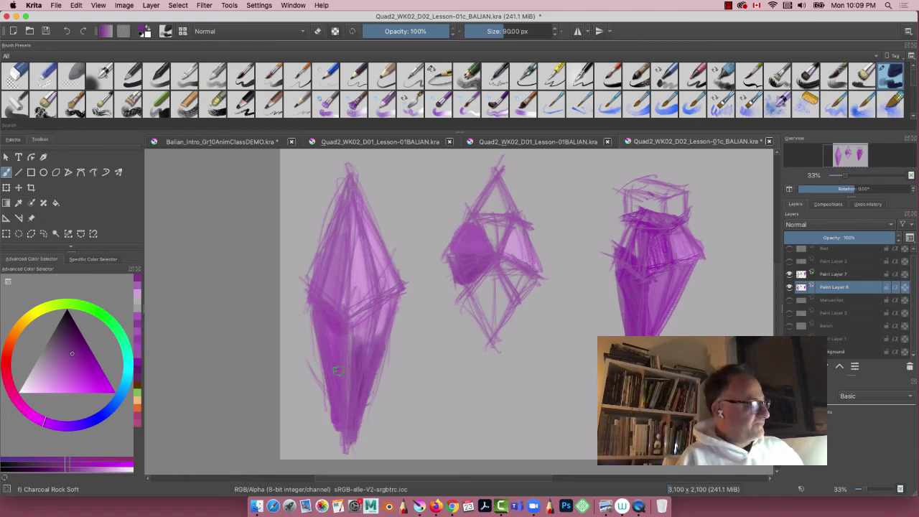
left_click_drag(338, 370, 339, 431)
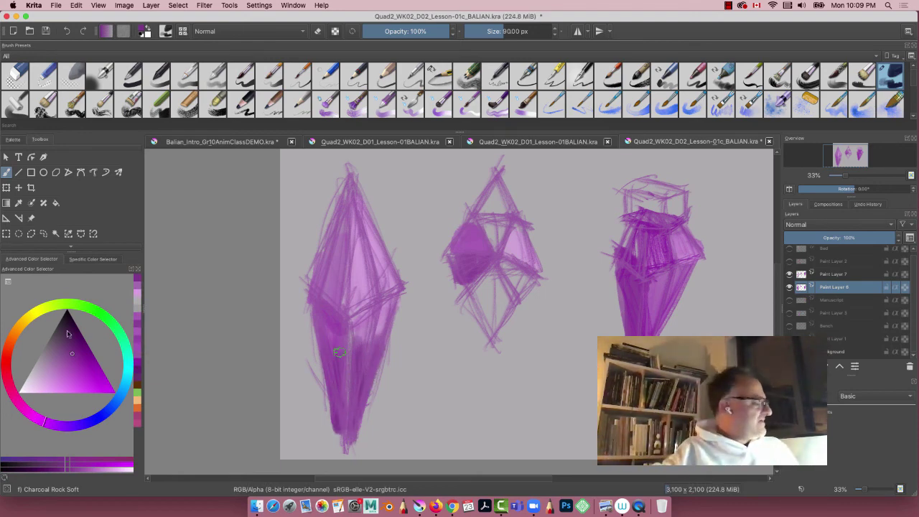
Touch up the tall crystal's tip and upper right facet with lighter purples, using a brush reduced to 47 px.
left_click(58, 383)
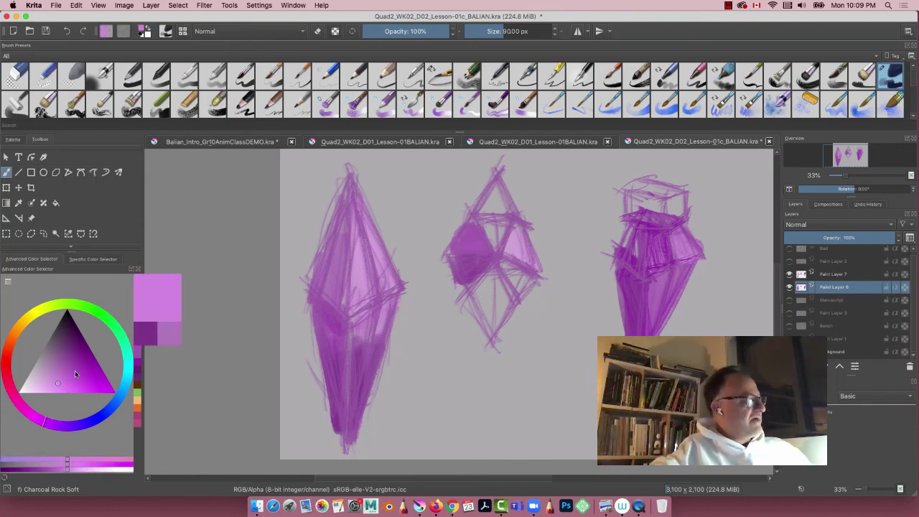
key("bracketleft")
key("bracketleft")
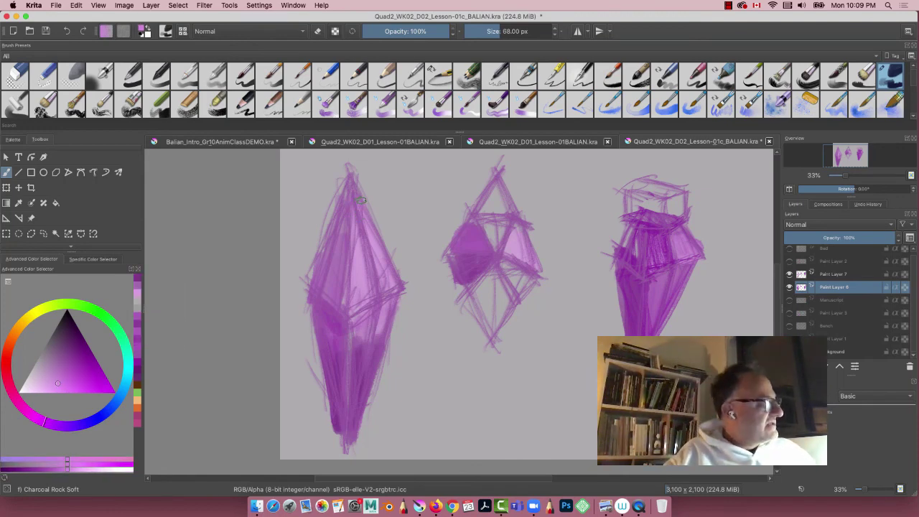
mouse_move(362, 200)
left_mouse_down()
mouse_move(360, 181)
mouse_move(353, 189)
left_mouse_up()
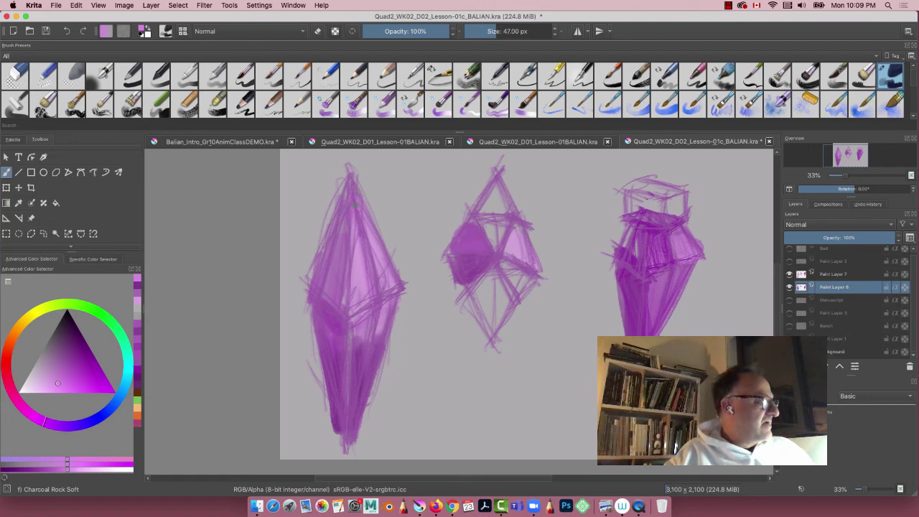
left_click_drag(46, 385, 38, 388)
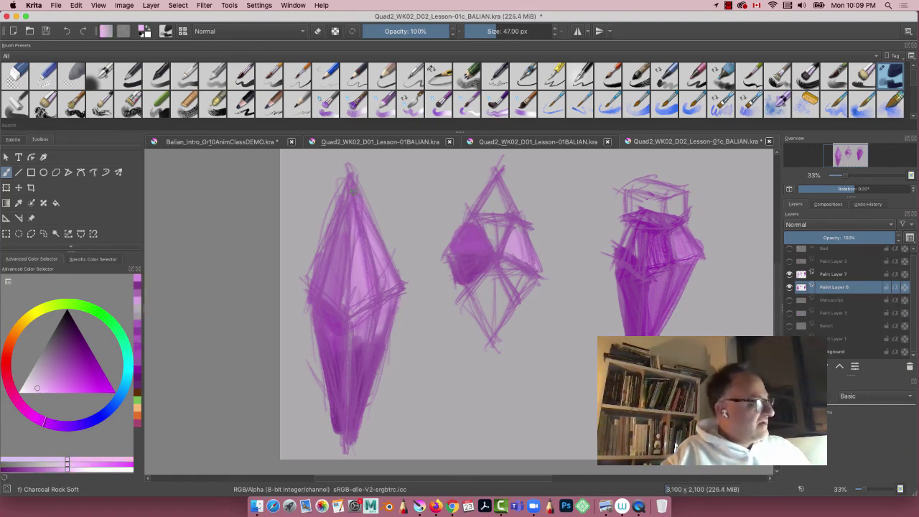
left_click_drag(361, 234, 374, 298)
Add a new paint layer above Paint Layer 7 and set up a very pale pink 32 px brush.
left_click(27, 392)
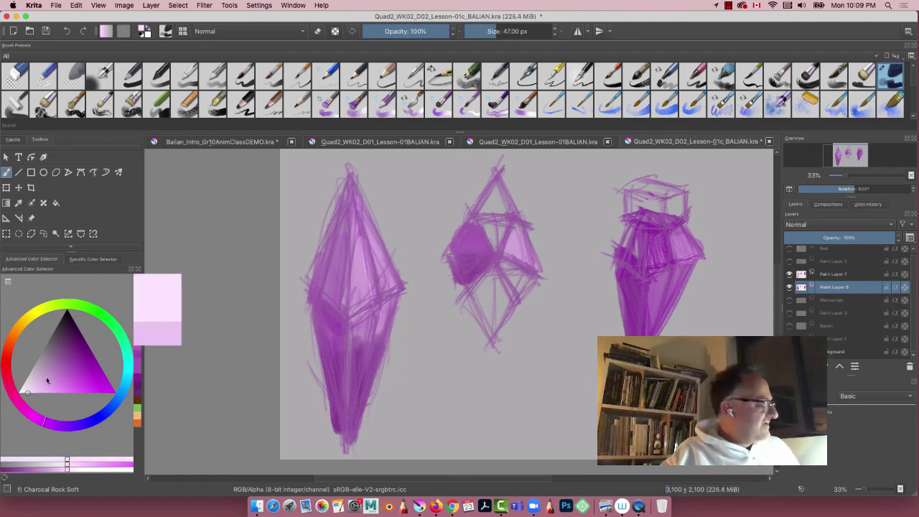
key("Page_Up")
key("Insert")
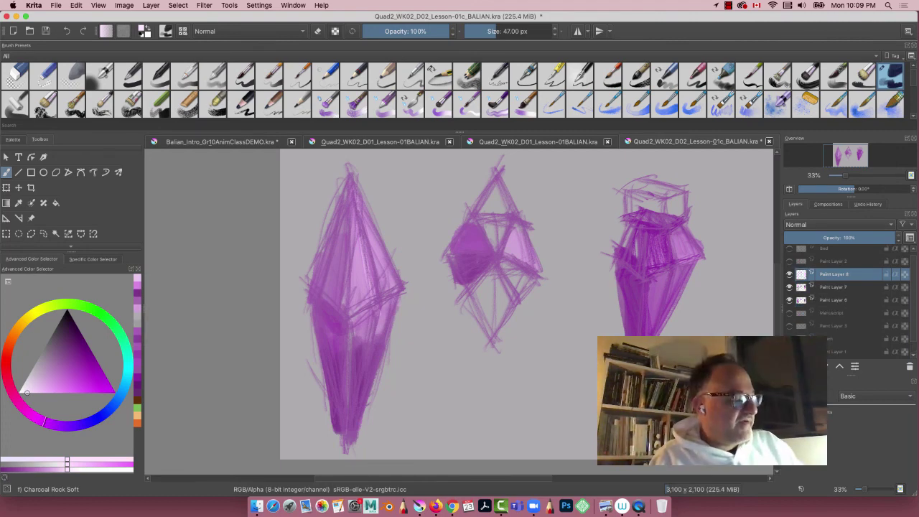
key("bracketleft")
key("bracketleft")
key("bracketleft")
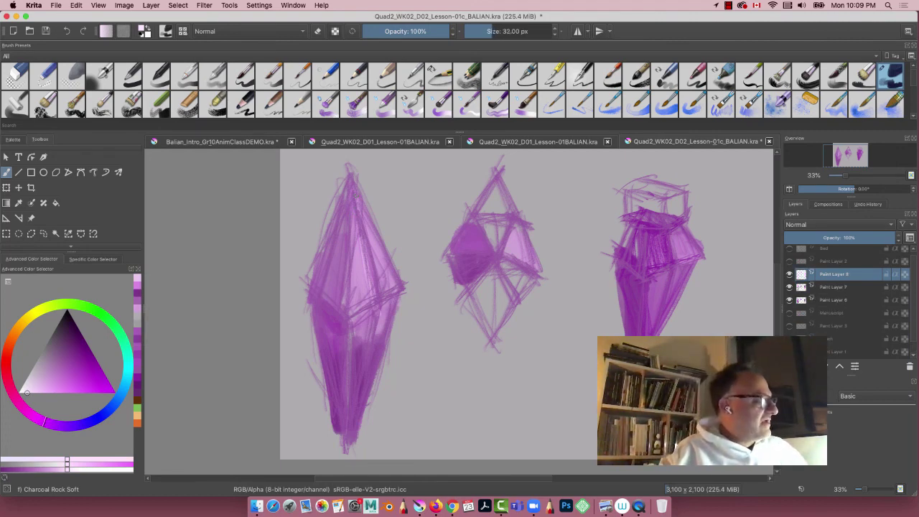
Trace the tall crystal's upper facet edges in pale pink, from the tip down to the V-shaped middle ridge.
mouse_move(367, 281)
left_mouse_down()
mouse_move(353, 185)
mouse_move(376, 312)
left_mouse_up()
left_click_drag(356, 191, 404, 293)
mouse_move(357, 189)
left_mouse_down()
mouse_move(405, 272)
mouse_move(361, 311)
left_mouse_up()
left_click_drag(404, 288, 345, 322)
mouse_move(353, 188)
left_mouse_down()
mouse_move(346, 320)
mouse_move(314, 297)
mouse_move(317, 282)
left_mouse_up()
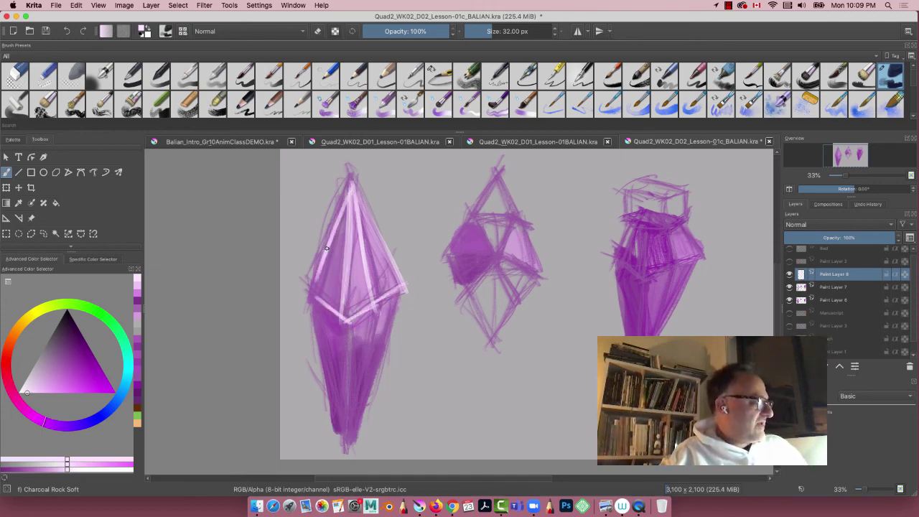
Trace the tall crystal's lower centre and right edges in pale pink and go over the left part of the middle ridge.
left_click_drag(346, 319, 346, 431)
left_click_drag(381, 299, 355, 408)
mouse_move(380, 296)
left_mouse_down()
mouse_move(354, 408)
mouse_move(372, 392)
mouse_move(394, 322)
left_mouse_up()
left_click_drag(394, 322, 352, 447)
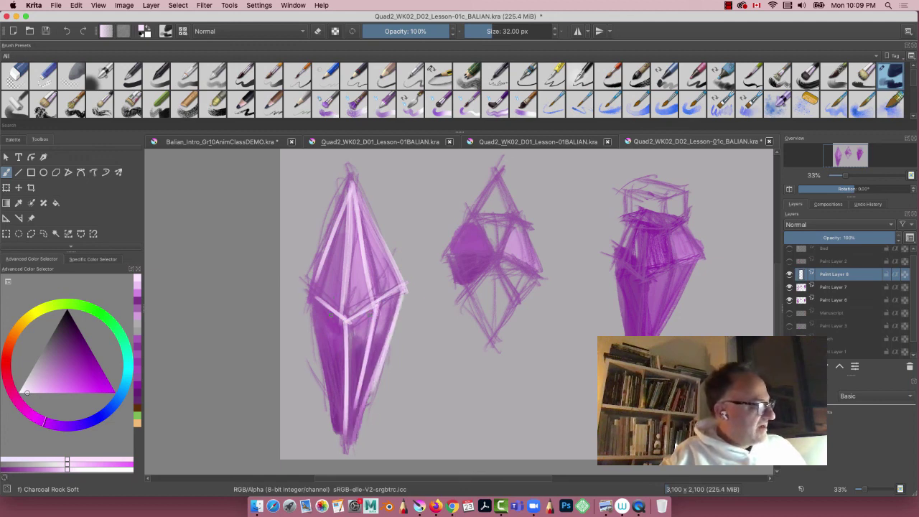
left_click_drag(343, 320, 316, 299)
Draw a pale pink diamond-shaped band at the tall crystal's middle and extend highlight lines along its lower edges.
mouse_move(341, 225)
left_mouse_down()
mouse_move(315, 296)
mouse_move(336, 314)
mouse_move(346, 289)
mouse_move(336, 284)
mouse_move(316, 301)
mouse_move(358, 290)
left_mouse_up()
mouse_move(333, 286)
left_mouse_down()
mouse_move(375, 304)
mouse_move(313, 296)
mouse_move(347, 320)
mouse_move(310, 300)
mouse_move(337, 443)
left_mouse_up()
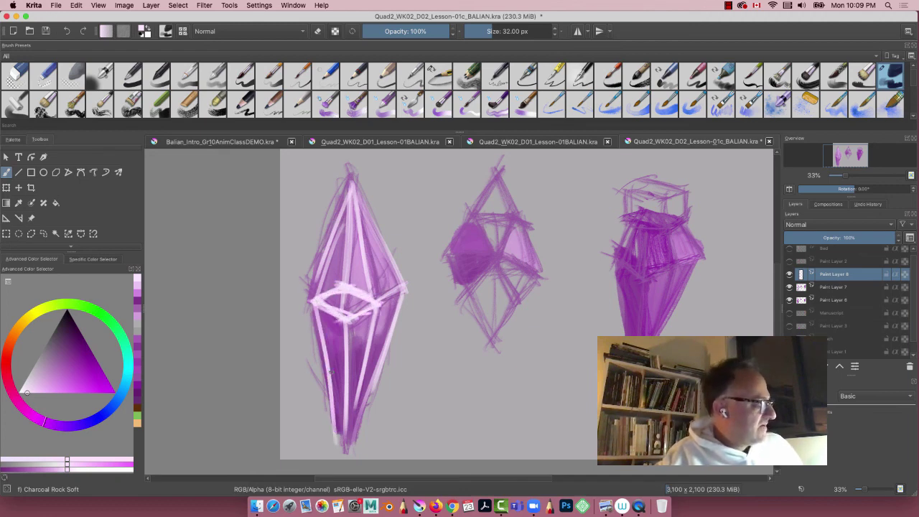
left_click_drag(317, 309, 335, 433)
left_click_drag(345, 346, 344, 454)
left_click_drag(375, 310, 348, 455)
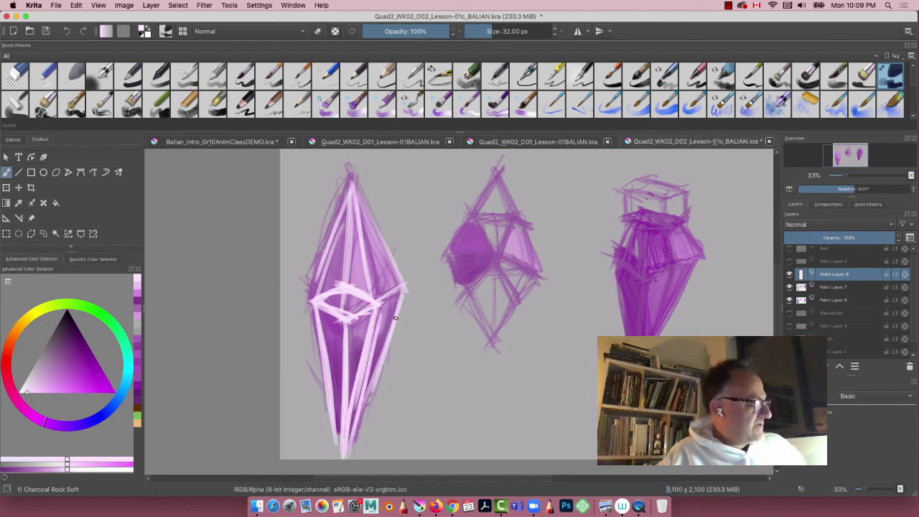
left_click_drag(400, 296, 364, 404)
left_click_drag(377, 368, 356, 424)
Thicken the pale pink highlights along the tall crystal's upper edges and the right part of the middle ridge.
mouse_move(359, 191)
left_mouse_down()
mouse_move(380, 304)
mouse_move(346, 281)
mouse_move(307, 290)
left_mouse_up()
mouse_move(320, 251)
left_mouse_down()
mouse_move(309, 306)
mouse_move(346, 325)
left_mouse_up()
left_click_drag(358, 220, 367, 310)
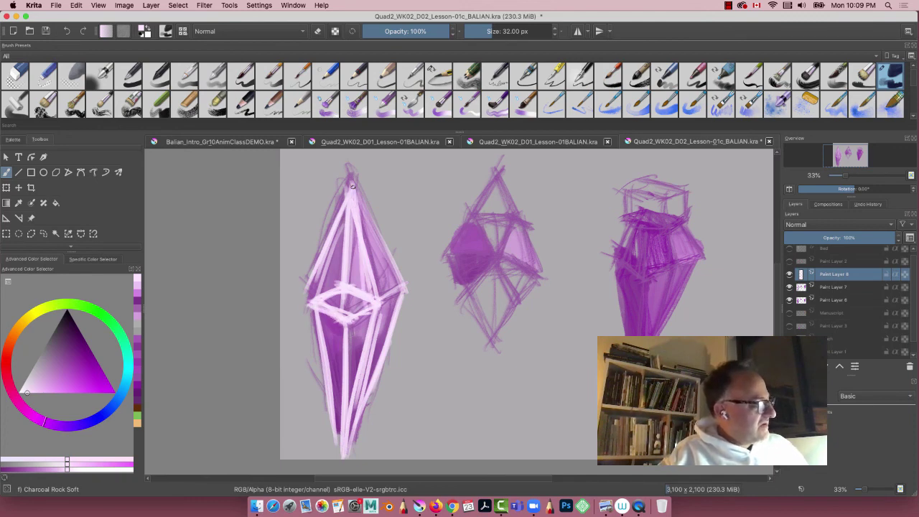
mouse_move(352, 187)
left_mouse_down()
mouse_move(406, 289)
mouse_move(361, 270)
left_mouse_up()
left_click_drag(405, 290, 375, 306)
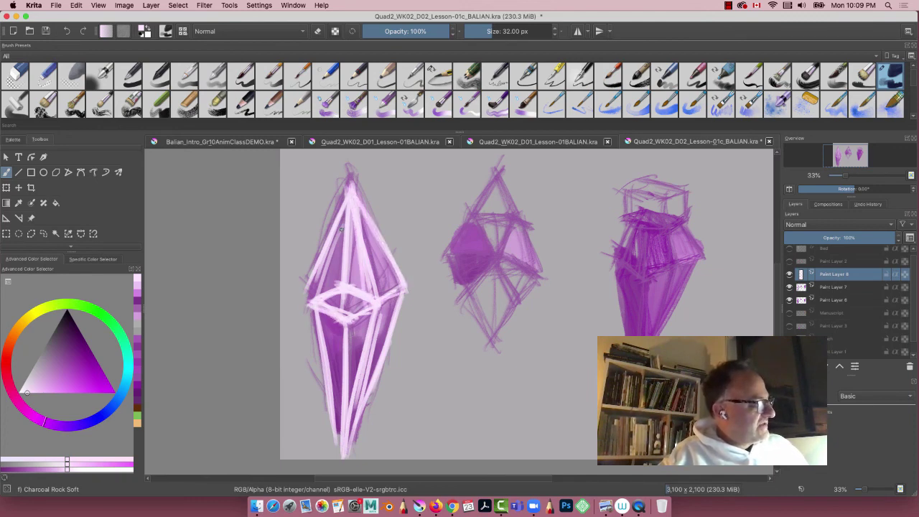
left_click_drag(346, 205, 343, 282)
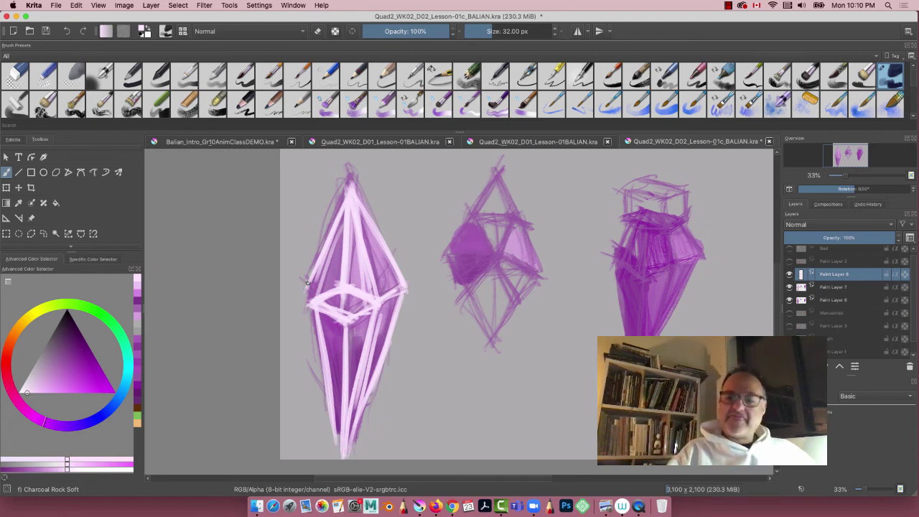
Set the brush size to 44 px and paint a sampled grey down the tall crystal's upper centre facet.
key("bracketright")
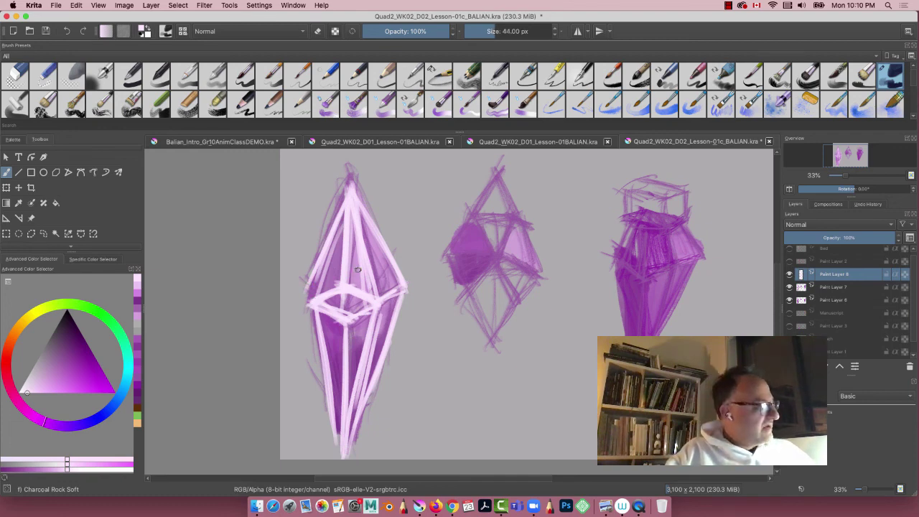
key("p")
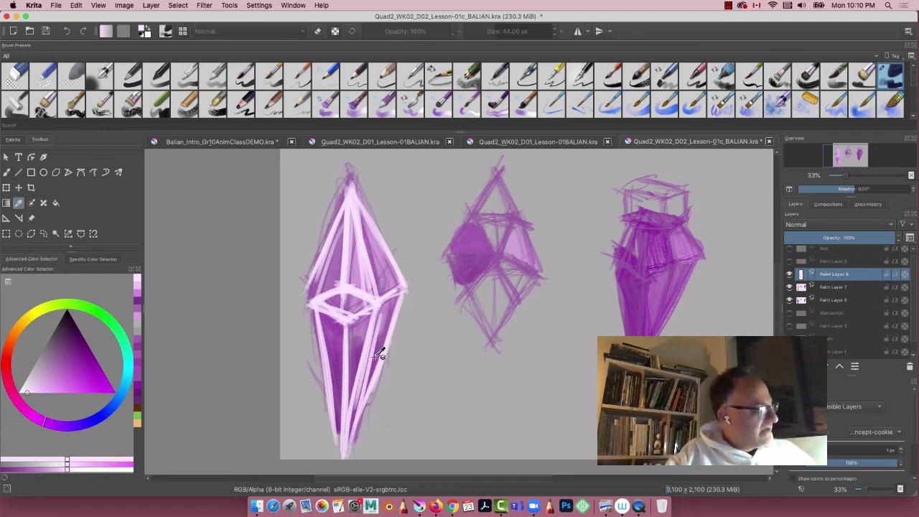
left_click(379, 354)
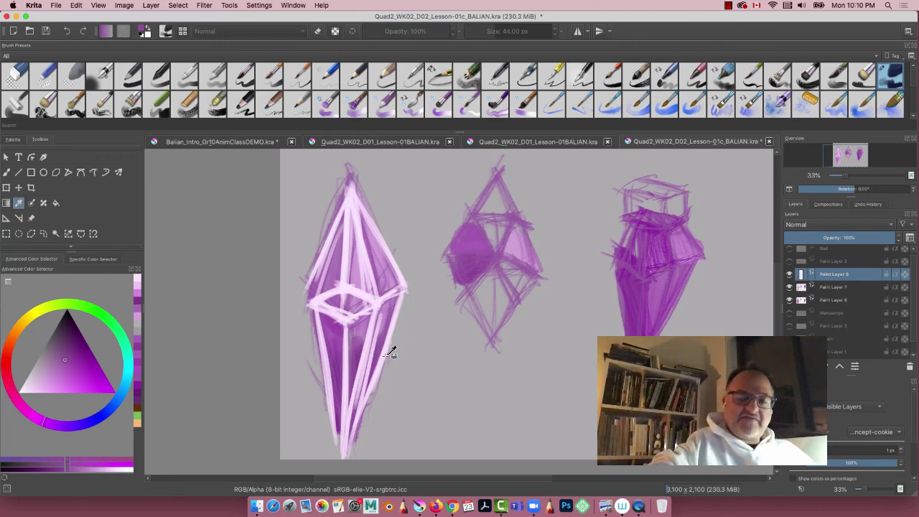
key("b")
left_click_drag(353, 217, 345, 276)
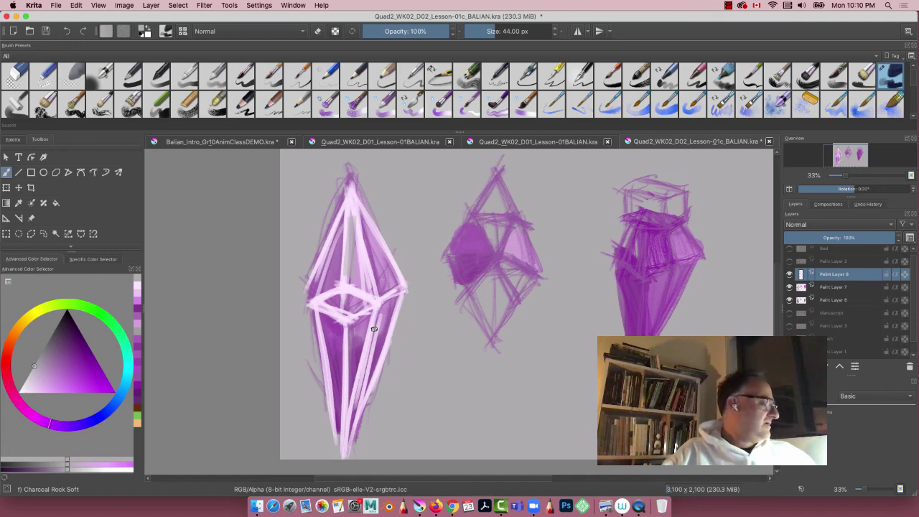
Sample purple from the tall crystal's lower facet and fill its upper centre facet, covering the grey stroke up to the tip.
key("p")
left_click(363, 348)
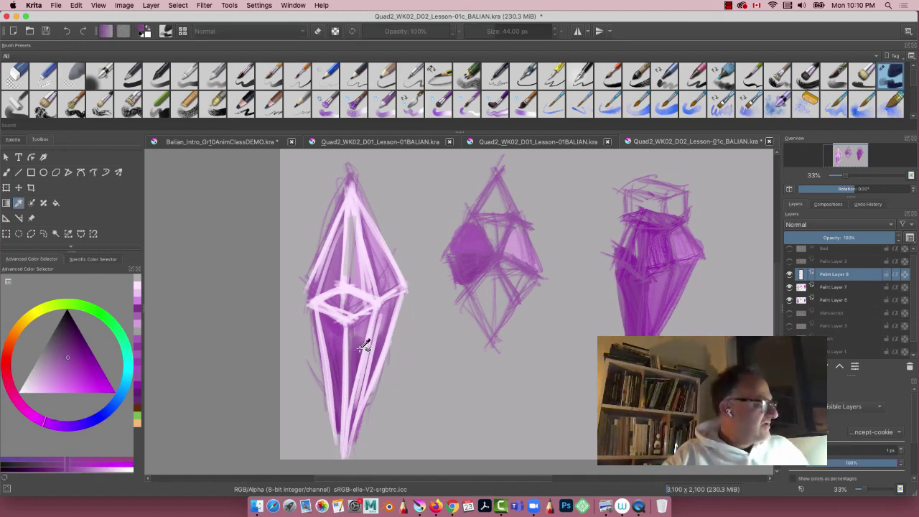
key("b")
mouse_move(351, 222)
left_mouse_down()
mouse_move(363, 288)
mouse_move(366, 277)
mouse_move(372, 290)
mouse_move(354, 210)
mouse_move(367, 271)
mouse_move(359, 262)
mouse_move(374, 288)
left_mouse_up()
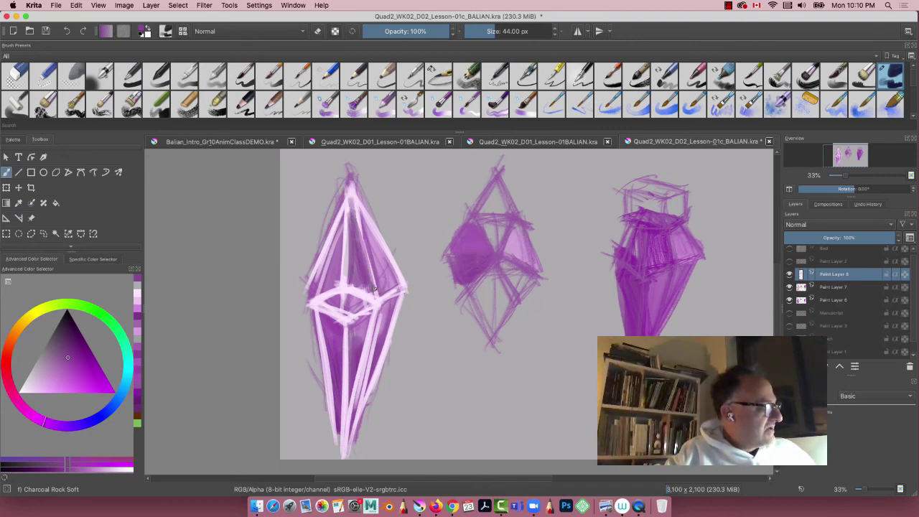
left_click_drag(353, 225, 349, 192)
left_click_drag(377, 285, 350, 297)
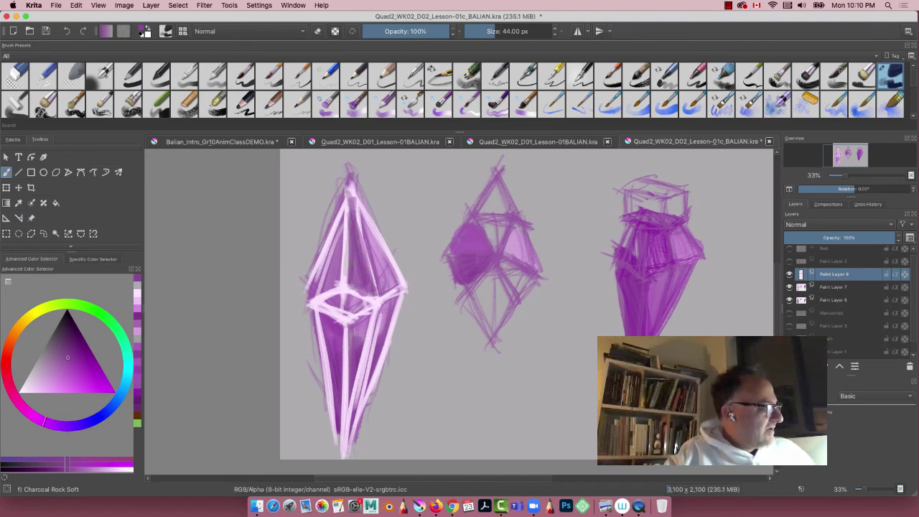
left_click_drag(350, 264, 351, 191)
Darken the tall crystal's upper centre facet with a slightly deeper purple.
left_click(70, 350)
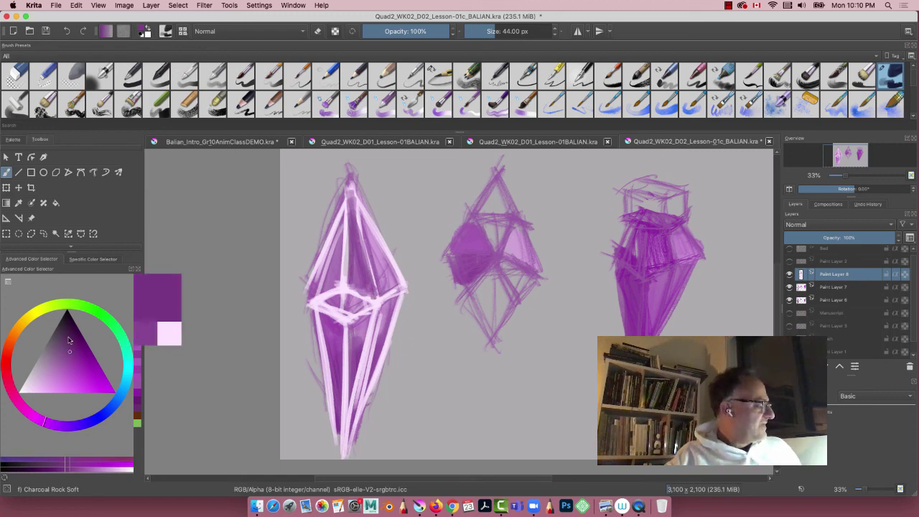
mouse_move(349, 248)
left_mouse_down()
mouse_move(366, 287)
mouse_move(358, 245)
mouse_move(373, 298)
mouse_move(360, 287)
mouse_move(365, 297)
mouse_move(349, 203)
left_mouse_up()
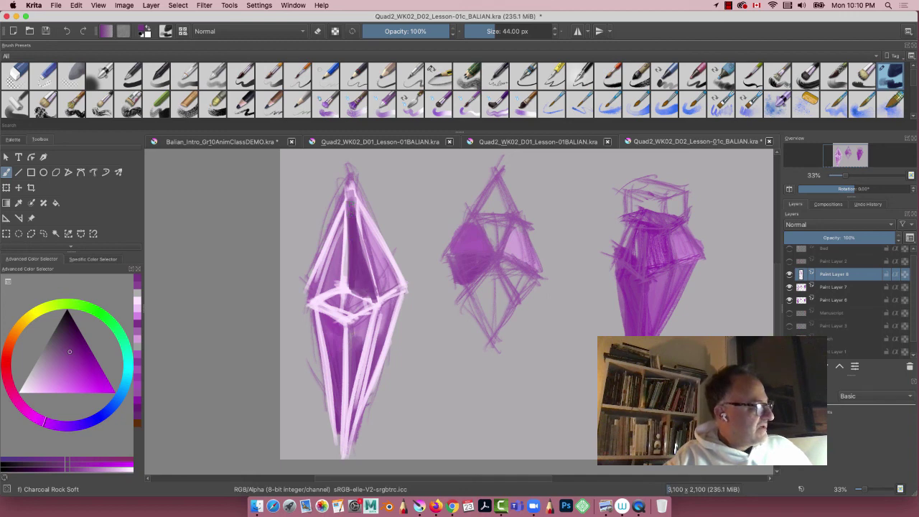
left_click_drag(363, 264, 345, 236)
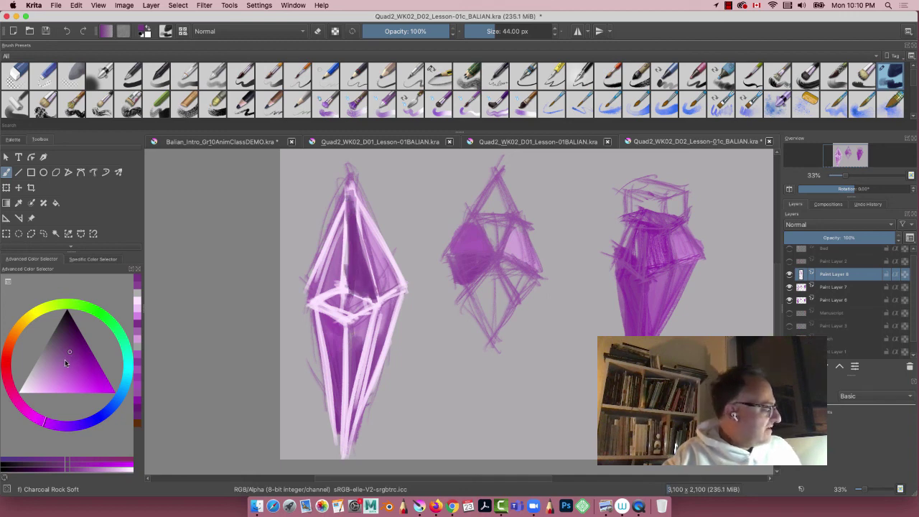
Paint medium purple over the inside of the tall crystal's middle band and thin the pale centre edge above it.
left_click(66, 357)
mouse_move(370, 308)
left_mouse_down()
mouse_move(337, 290)
mouse_move(332, 304)
mouse_move(347, 312)
mouse_move(369, 305)
mouse_move(345, 318)
mouse_move(323, 293)
mouse_move(344, 282)
left_mouse_up()
left_click_drag(346, 209, 344, 283)
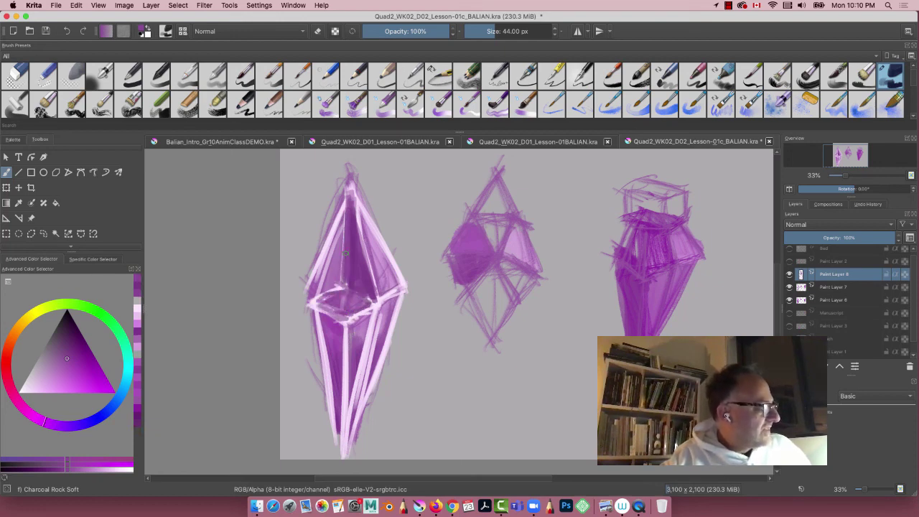
Block in the box-shaped cap of the bottle-like crystal with an orange-brown colour.
left_click_drag(24, 332, 10, 345)
left_click(82, 367)
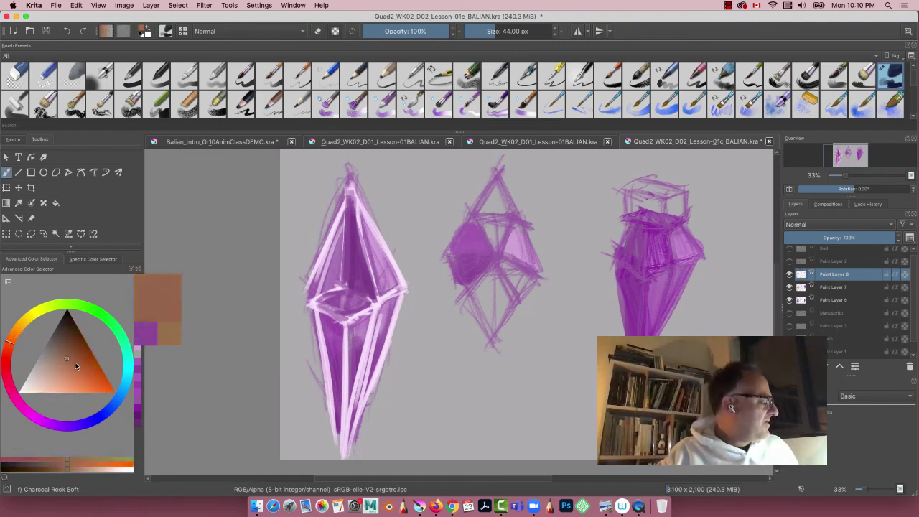
mouse_move(681, 194)
left_mouse_down()
mouse_move(622, 215)
mouse_move(627, 194)
mouse_move(652, 224)
mouse_move(616, 201)
left_mouse_up()
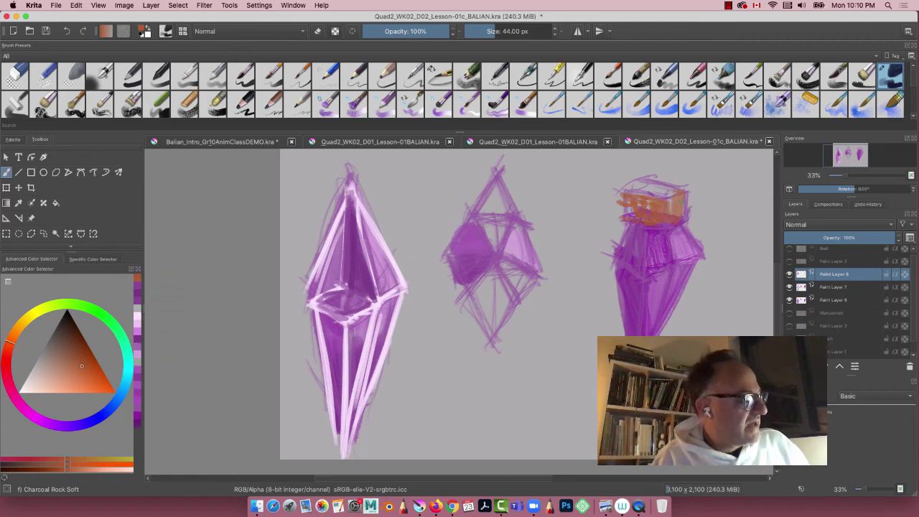
left_click_drag(682, 196, 679, 215)
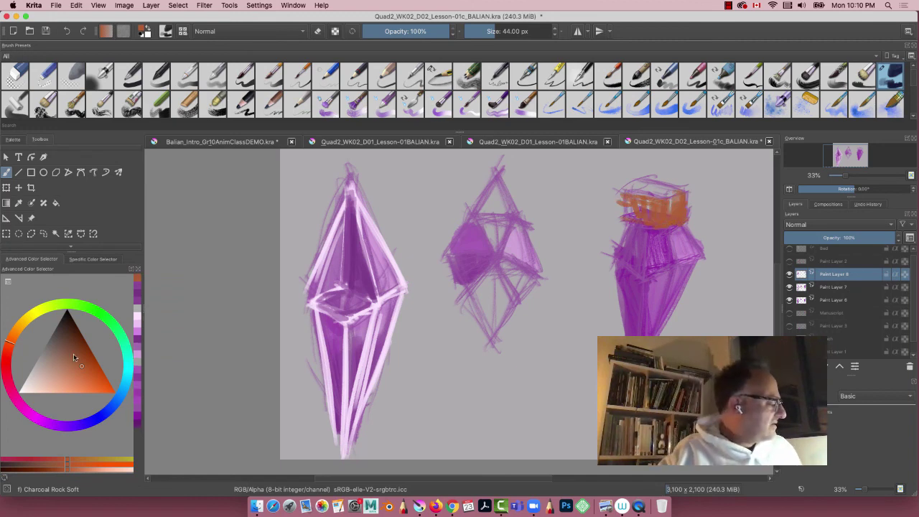
Shade the cap's left face and front corner with a darker brown.
left_click(77, 349)
mouse_move(655, 198)
left_mouse_down()
mouse_move(654, 222)
mouse_move(625, 220)
mouse_move(629, 197)
mouse_move(656, 228)
left_mouse_up()
mouse_move(623, 191)
left_mouse_down()
mouse_move(636, 213)
mouse_move(647, 201)
mouse_move(651, 220)
mouse_move(673, 196)
mouse_move(622, 219)
left_mouse_up()
Outline the edges of both cap faces in golden orange to form a wooden frame.
left_click(78, 373)
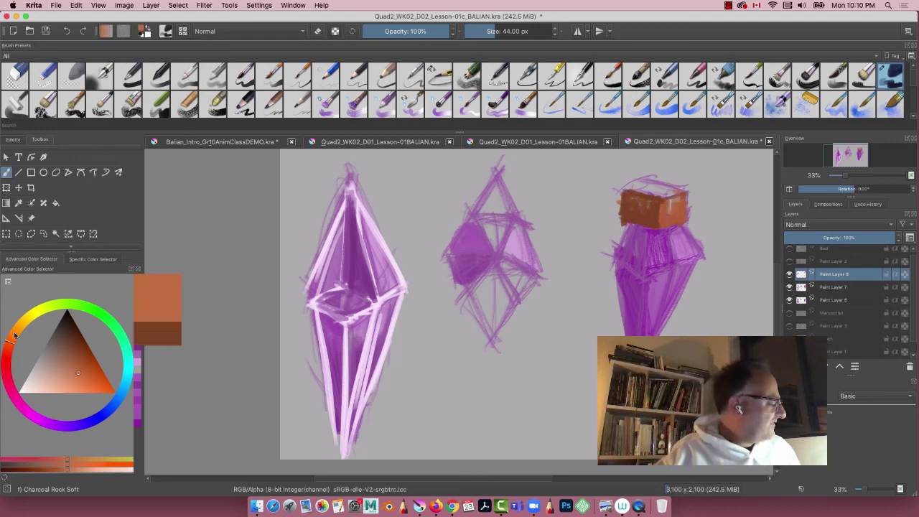
left_click(17, 329)
left_click(82, 372)
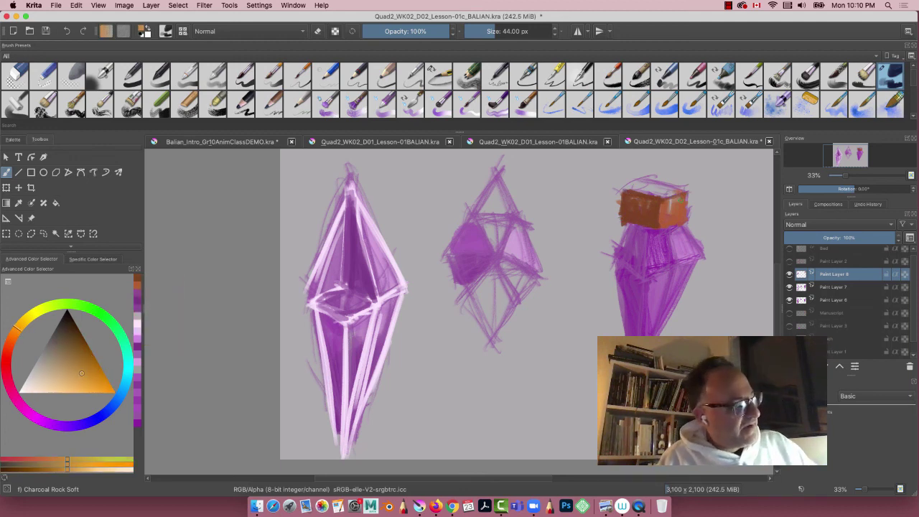
left_click_drag(677, 204, 675, 225)
mouse_move(671, 197)
left_mouse_down()
mouse_move(668, 227)
mouse_move(658, 230)
left_mouse_up()
left_click_drag(661, 221, 673, 227)
left_click_drag(630, 198, 661, 201)
mouse_move(625, 215)
left_mouse_down()
mouse_move(664, 229)
mouse_move(649, 221)
left_mouse_up()
mouse_move(683, 188)
left_mouse_down()
mouse_move(695, 200)
mouse_move(680, 225)
mouse_move(658, 229)
left_mouse_up()
mouse_move(622, 191)
left_mouse_down()
mouse_move(663, 199)
mouse_move(625, 226)
mouse_move(643, 217)
mouse_move(626, 201)
left_mouse_up()
Repaint the bottle-like crystal's upper left facet in recent purple and blend darker purple shades over it.
left_click(84, 366)
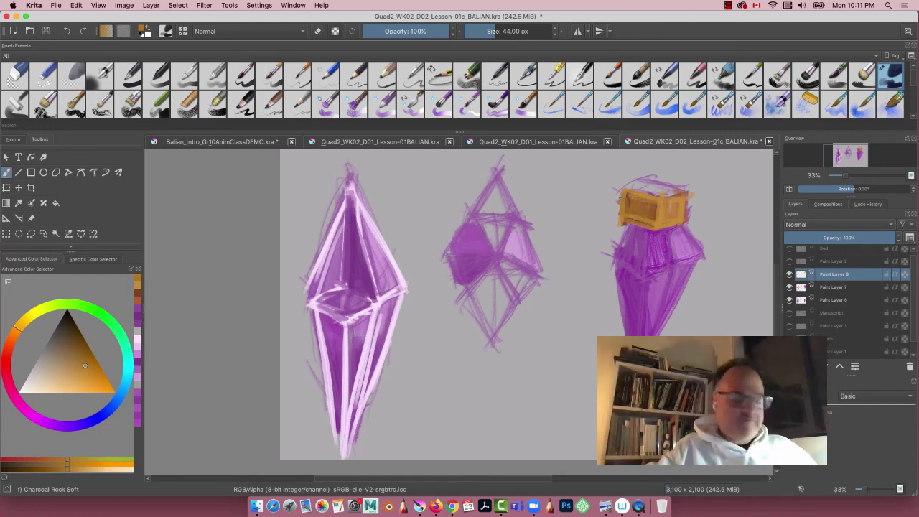
left_click(138, 395)
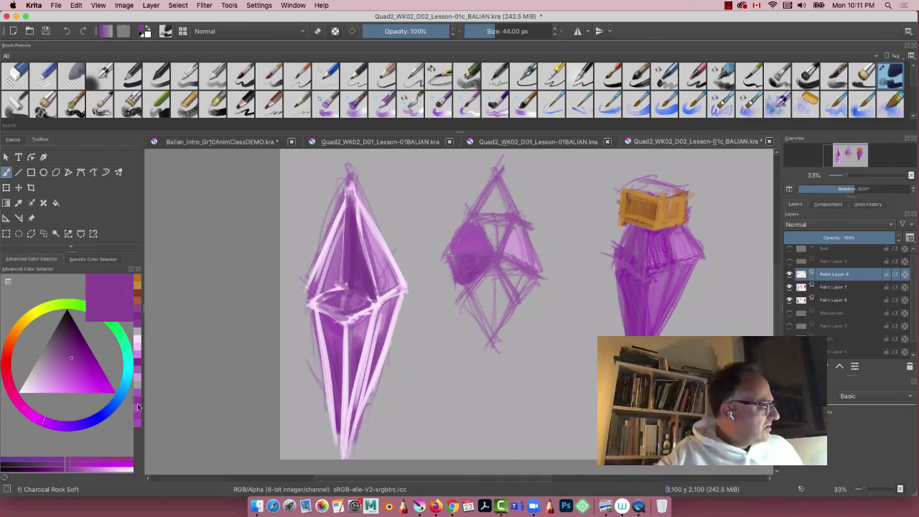
mouse_move(635, 264)
left_mouse_down()
mouse_move(622, 253)
mouse_move(645, 256)
left_mouse_up()
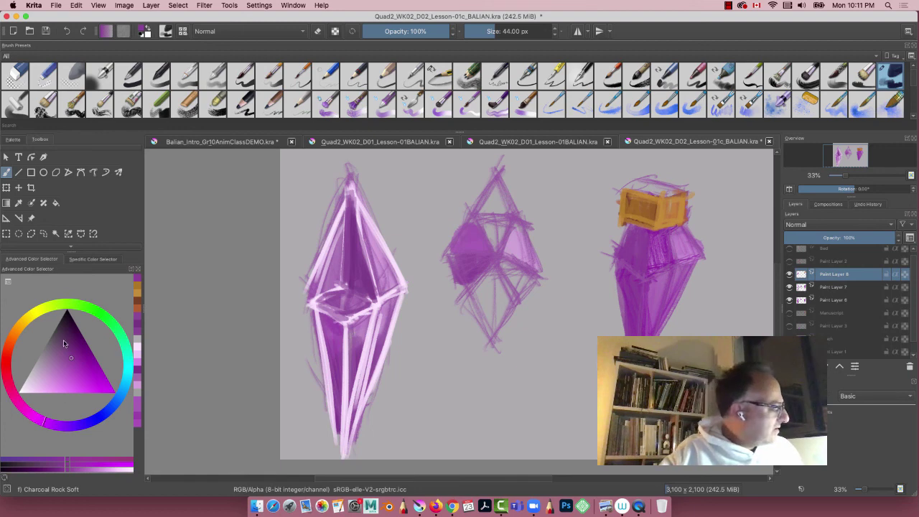
left_click(65, 340)
mouse_move(638, 236)
left_mouse_down()
mouse_move(626, 250)
mouse_move(630, 241)
mouse_move(637, 264)
mouse_move(622, 259)
mouse_move(627, 239)
mouse_move(632, 319)
mouse_move(623, 269)
left_mouse_up()
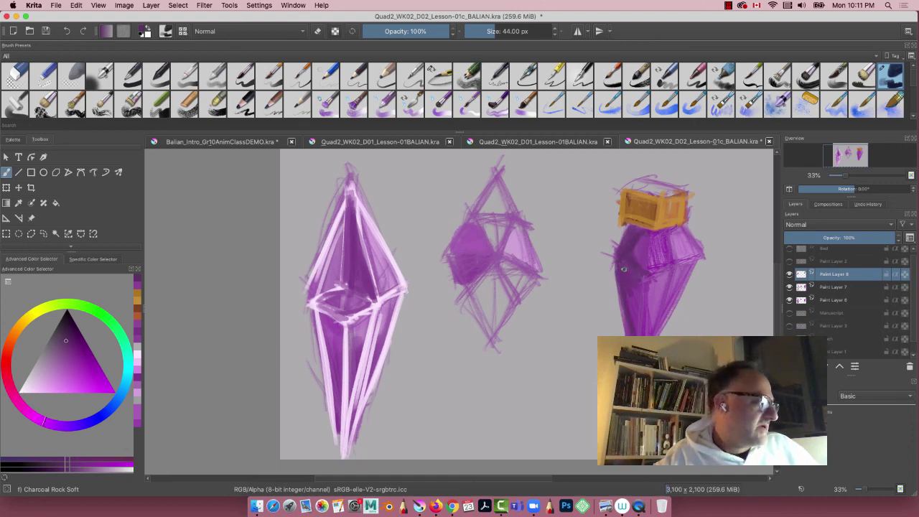
left_click(67, 349)
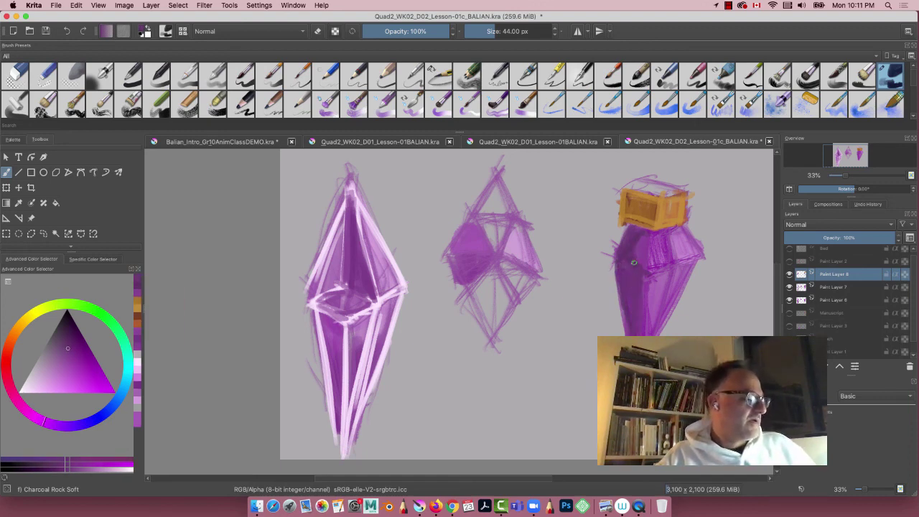
left_click_drag(628, 229, 639, 235)
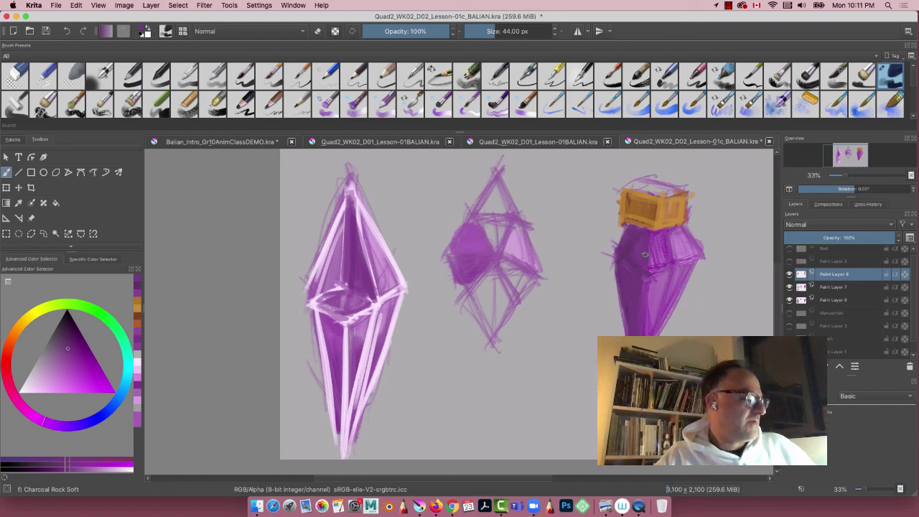
Fill the bottle-like crystal's lower left facet with a darker purple.
left_click(69, 343)
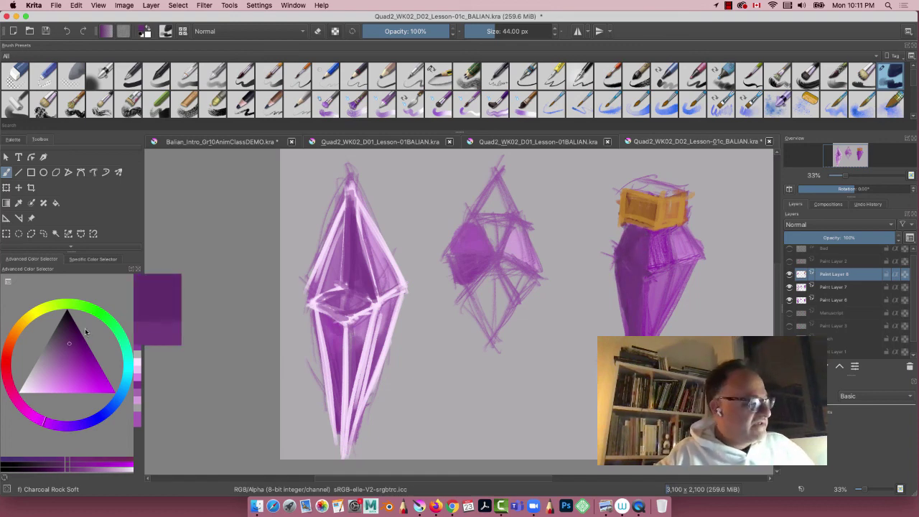
mouse_move(620, 265)
left_mouse_down()
mouse_move(631, 311)
mouse_move(640, 277)
mouse_move(638, 321)
left_mouse_up()
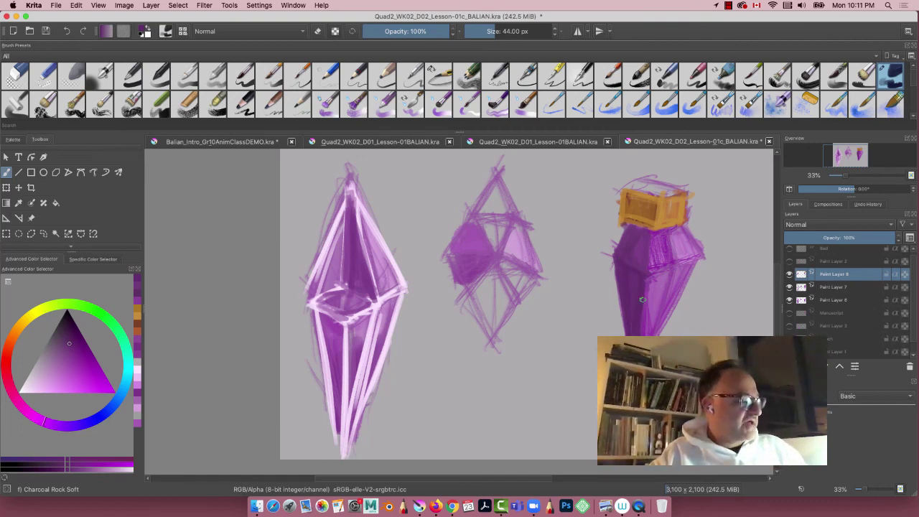
left_click_drag(620, 299, 624, 336)
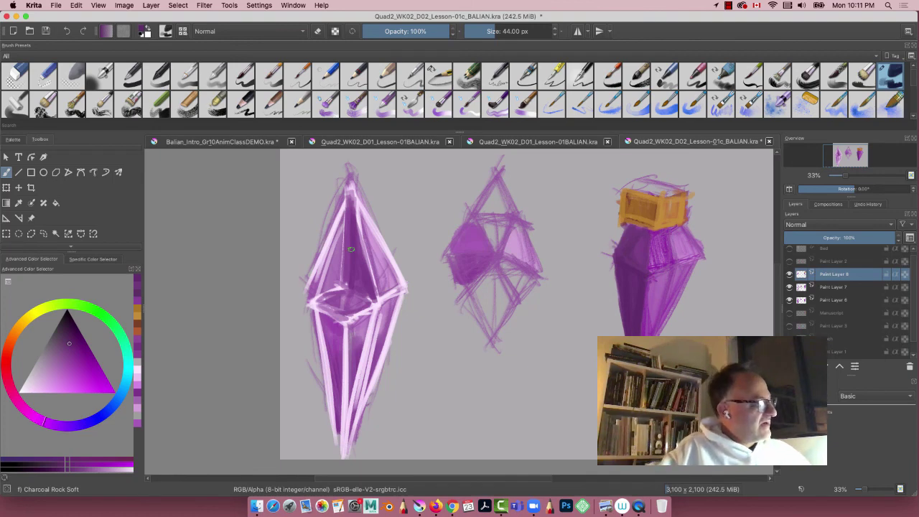
Deepen the tall crystal's upper centre facet in dark purple and cover its lower right facet with a sampled medium purple.
mouse_move(351, 250)
left_mouse_down()
mouse_move(348, 280)
mouse_move(374, 301)
mouse_move(371, 248)
left_mouse_up()
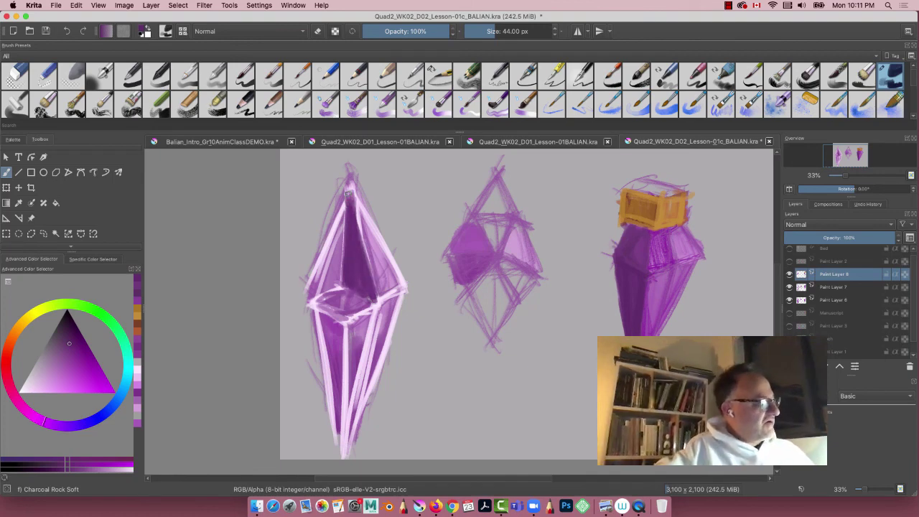
key("p")
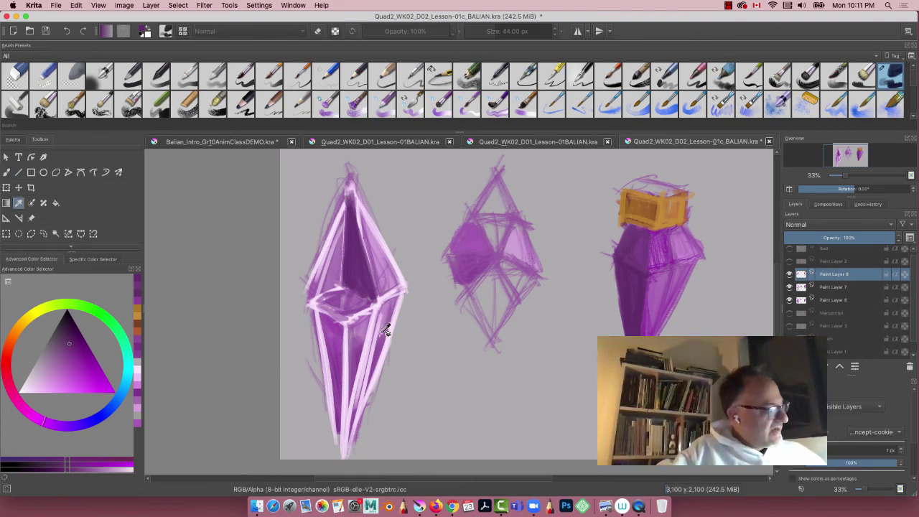
left_click(380, 325)
key("b")
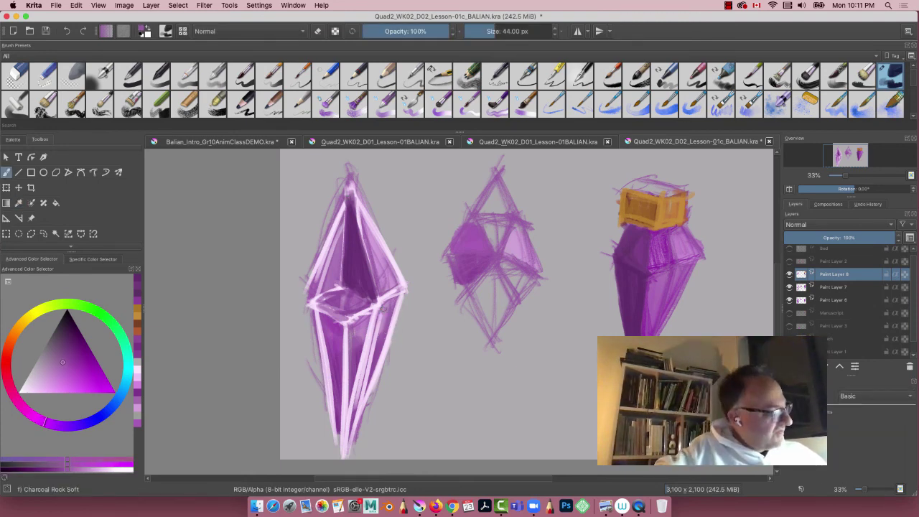
mouse_move(381, 311)
left_mouse_down()
mouse_move(368, 380)
mouse_move(382, 303)
mouse_move(354, 407)
mouse_move(396, 304)
mouse_move(376, 370)
left_mouse_up()
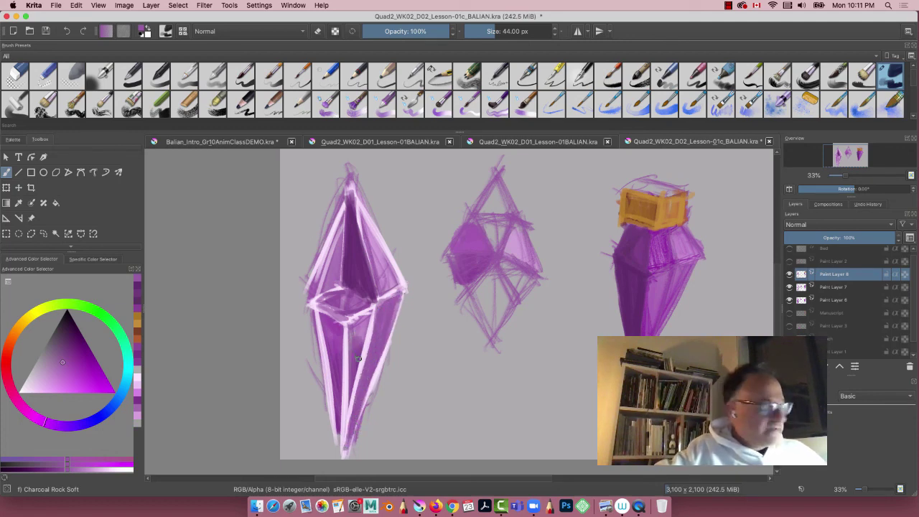
Sample purple from the tall crystal's lower centre facet and dock the Advanced Color Selector beside the brush presets, above the Overview.
key("p")
mouse_move(358, 350)
left_mouse_down()
mouse_move(357, 364)
mouse_move(358, 350)
left_mouse_up()
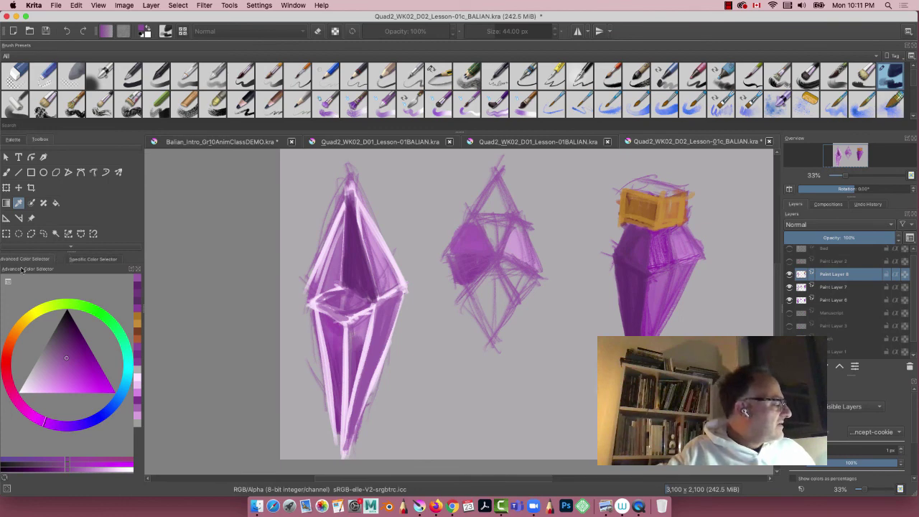
left_click(131, 269)
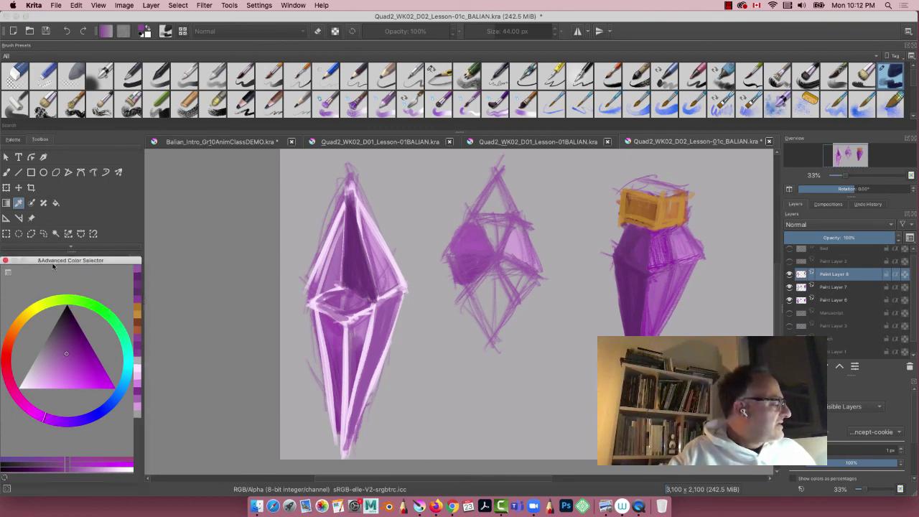
mouse_move(52, 266)
left_mouse_down()
mouse_move(212, 284)
mouse_move(767, 251)
mouse_move(728, 94)
mouse_move(726, 35)
mouse_move(728, 84)
mouse_move(759, 26)
mouse_move(796, 49)
left_mouse_up()
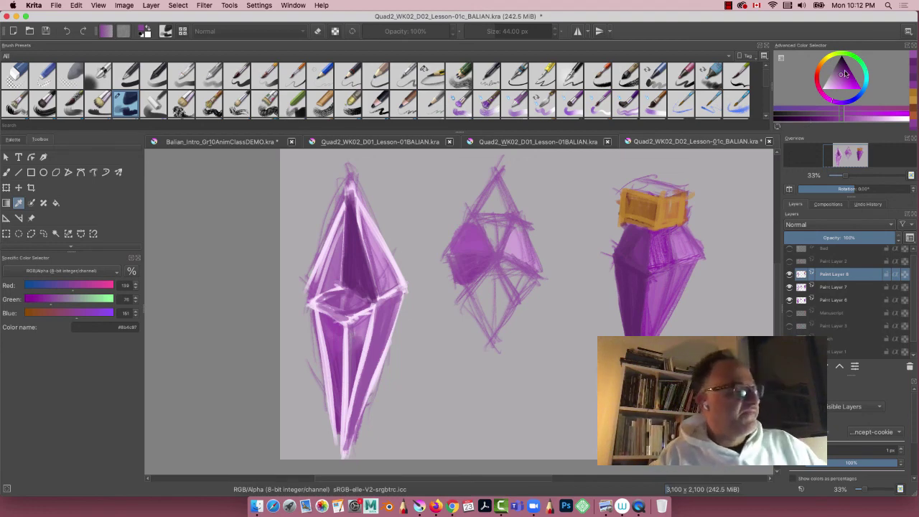
Choose a very dark purple and deepen the bottle-like crystal's upper left and lower left facets with it.
left_click_drag(845, 74, 843, 69)
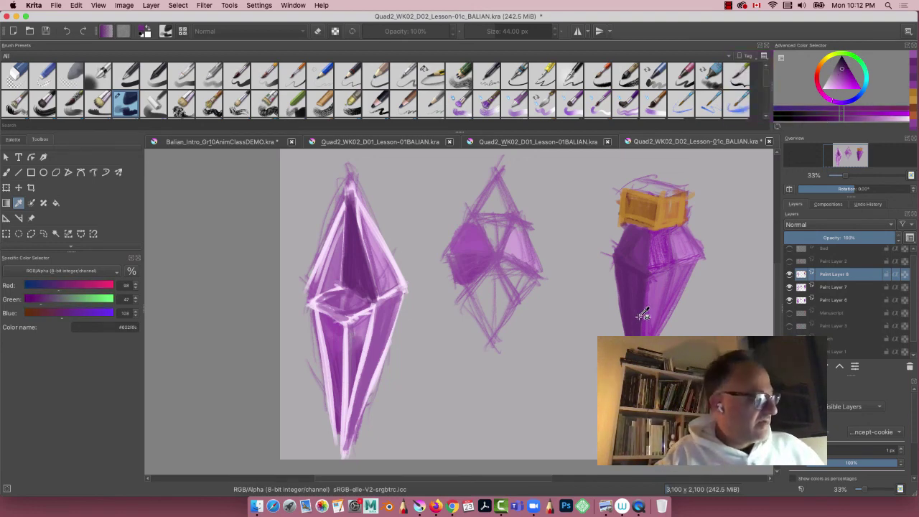
key("b")
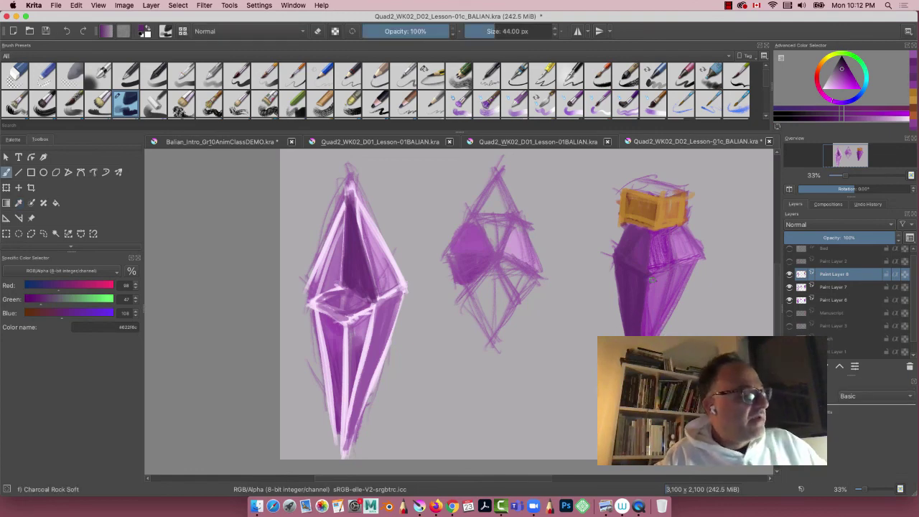
left_click(844, 70)
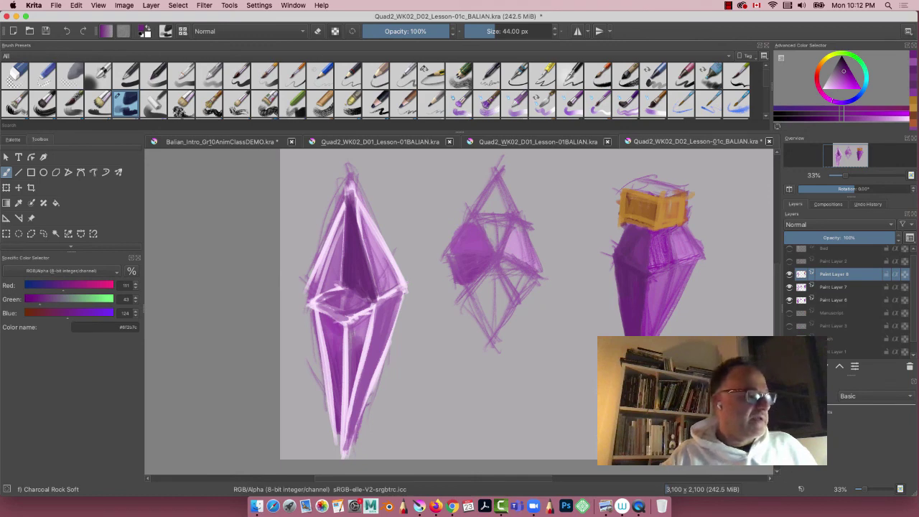
left_click(844, 68)
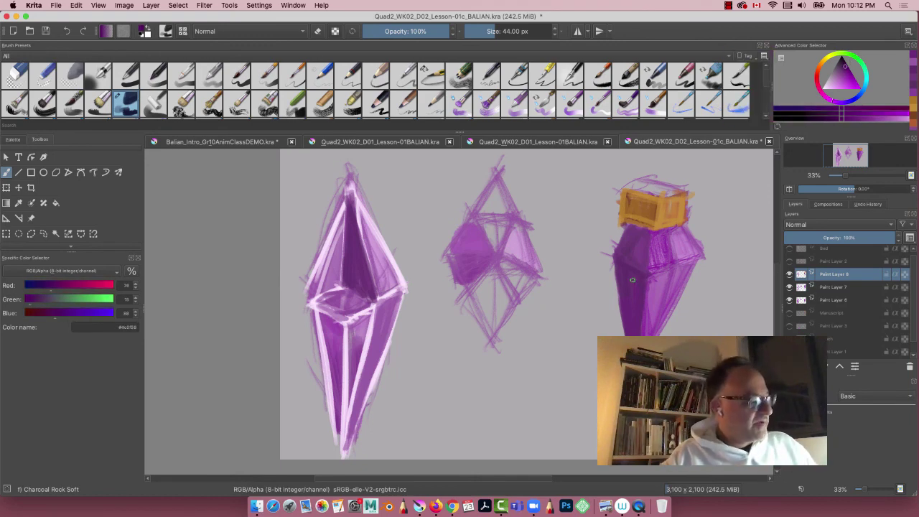
left_click_drag(625, 301, 635, 333)
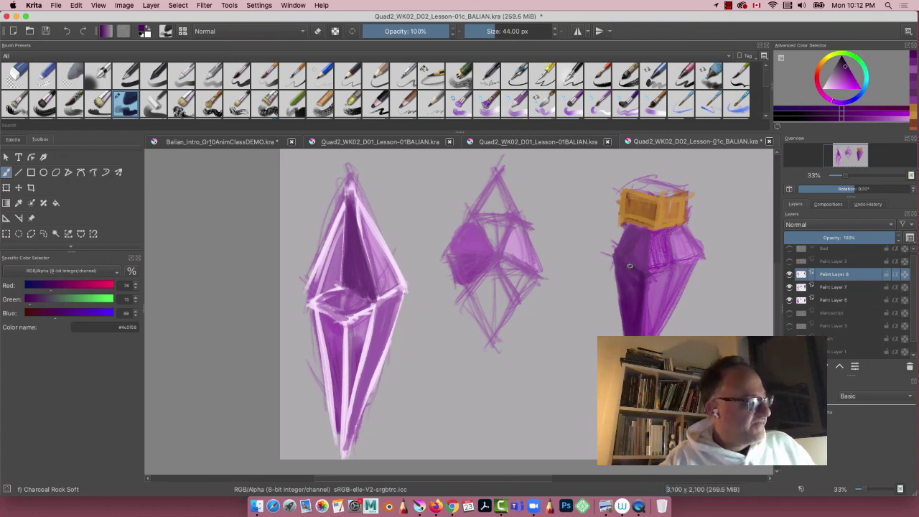
mouse_move(627, 244)
left_mouse_down()
mouse_move(614, 250)
mouse_move(645, 236)
mouse_move(623, 242)
mouse_move(616, 261)
mouse_move(650, 238)
mouse_move(612, 263)
mouse_move(620, 310)
left_mouse_up()
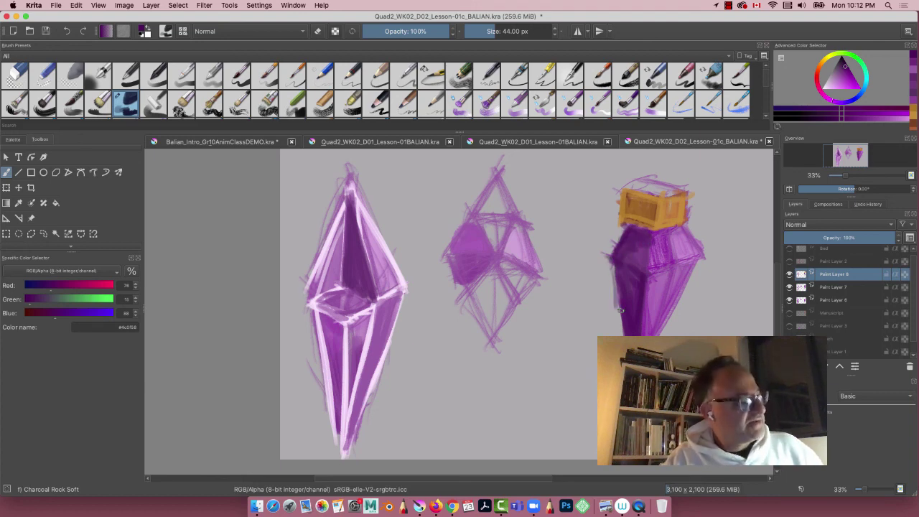
Trace the bottle-like crystal's left-side facet edges in a muted light purple with a 35 px brush.
left_click(836, 74)
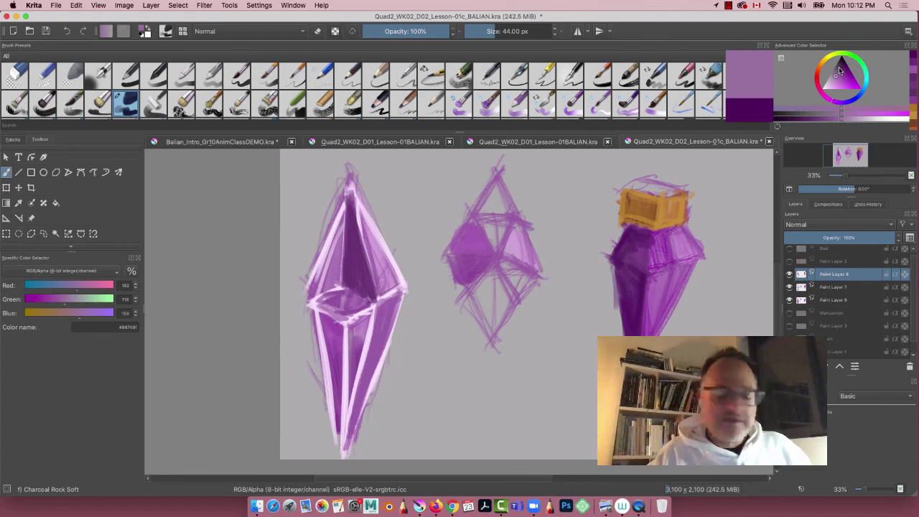
key("bracketleft")
key("bracketleft")
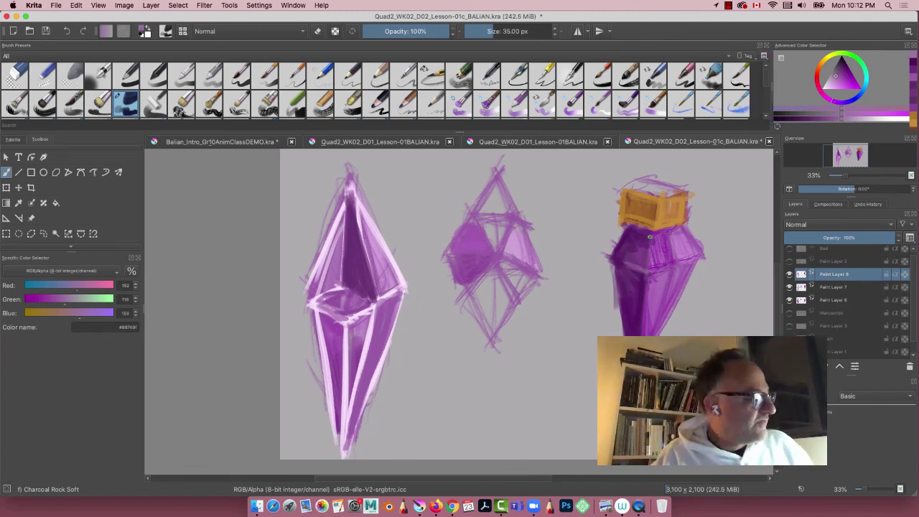
mouse_move(627, 268)
left_mouse_down()
mouse_move(644, 272)
mouse_move(642, 336)
left_mouse_up()
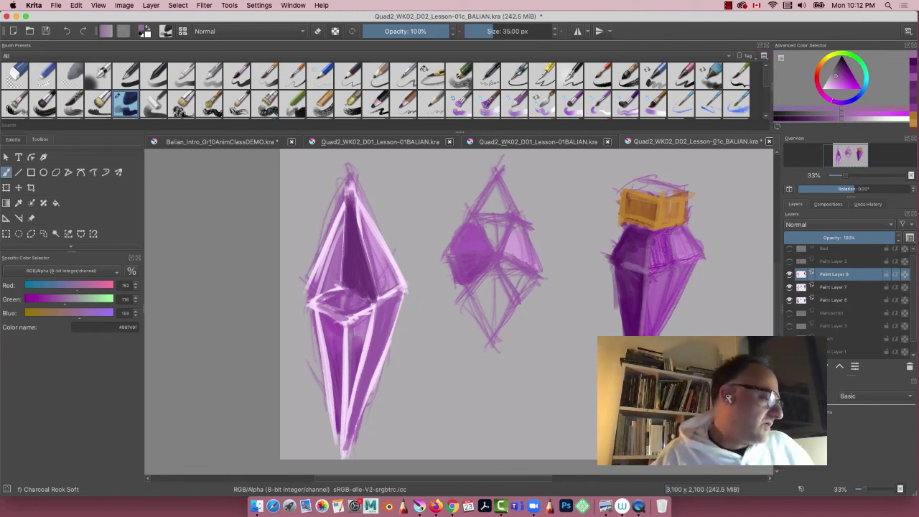
Paint pale lilac highlights along the bottle-like crystal's right, centre and middle ridge edges.
left_click(835, 79)
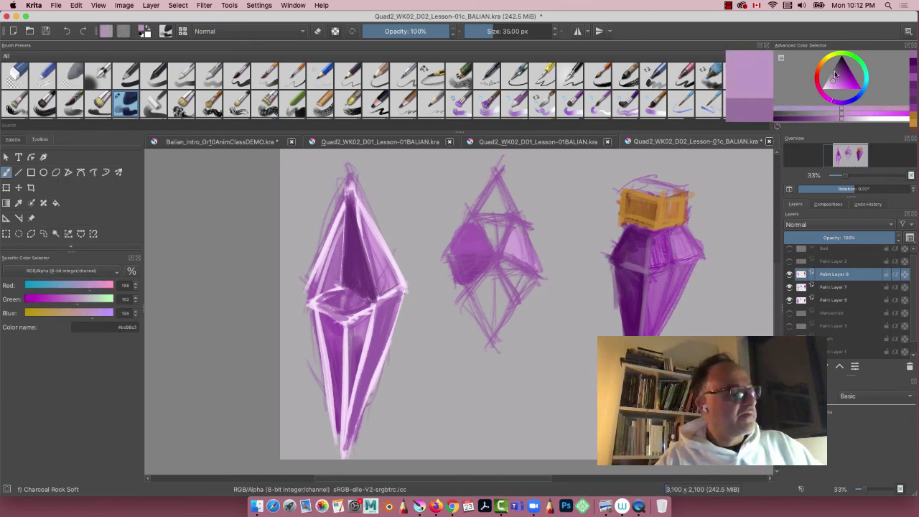
mouse_move(677, 265)
left_mouse_down()
mouse_move(662, 318)
mouse_move(677, 265)
mouse_move(643, 273)
mouse_move(693, 257)
mouse_move(652, 273)
mouse_move(700, 276)
mouse_move(671, 310)
left_mouse_up()
left_click(829, 85)
mouse_move(701, 240)
left_mouse_down()
mouse_move(682, 255)
mouse_move(659, 332)
left_mouse_up()
left_click_drag(697, 259, 683, 283)
mouse_move(680, 262)
left_mouse_down()
mouse_move(685, 238)
mouse_move(669, 260)
left_mouse_up()
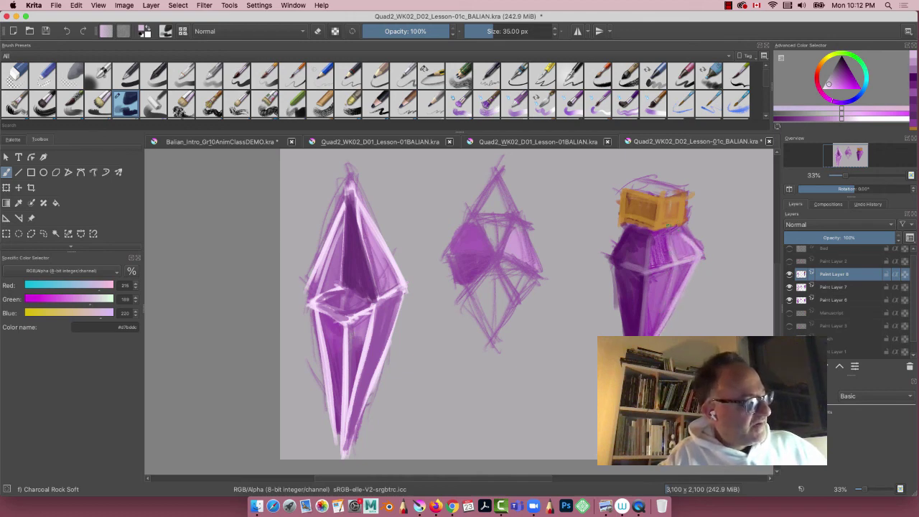
left_click_drag(669, 226, 662, 317)
left_click_drag(675, 267, 653, 335)
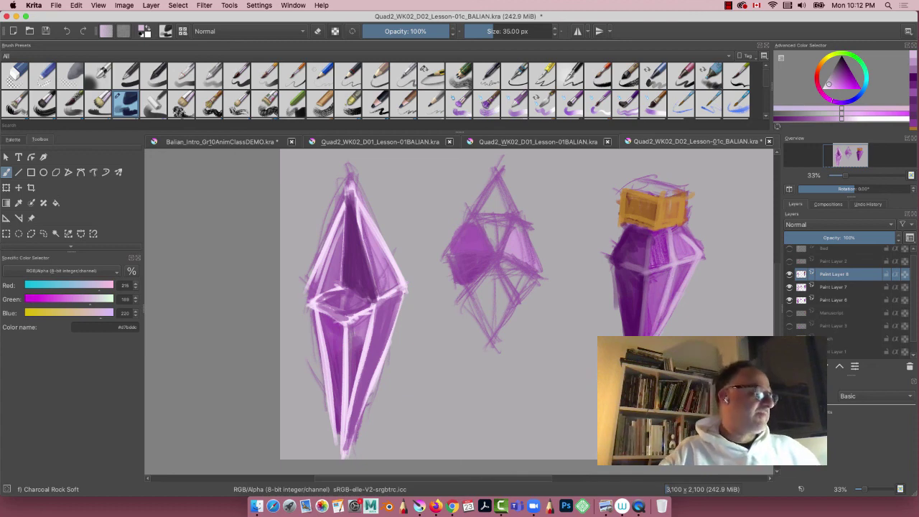
mouse_move(656, 271)
left_mouse_down()
mouse_move(643, 275)
mouse_move(651, 242)
mouse_move(646, 273)
left_mouse_up()
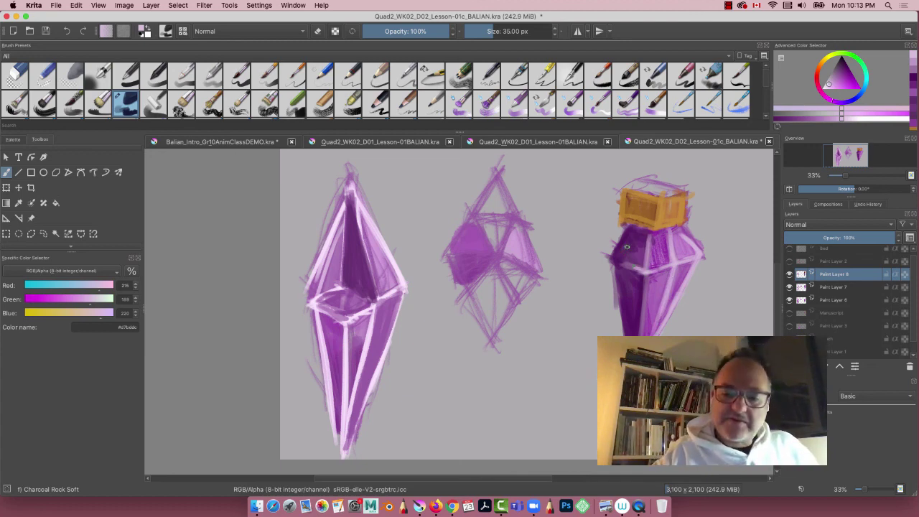
Sample dark purples from the bottle-like crystal and even out the shading of its lower left facet.
left_click(626, 244, "ctrl")
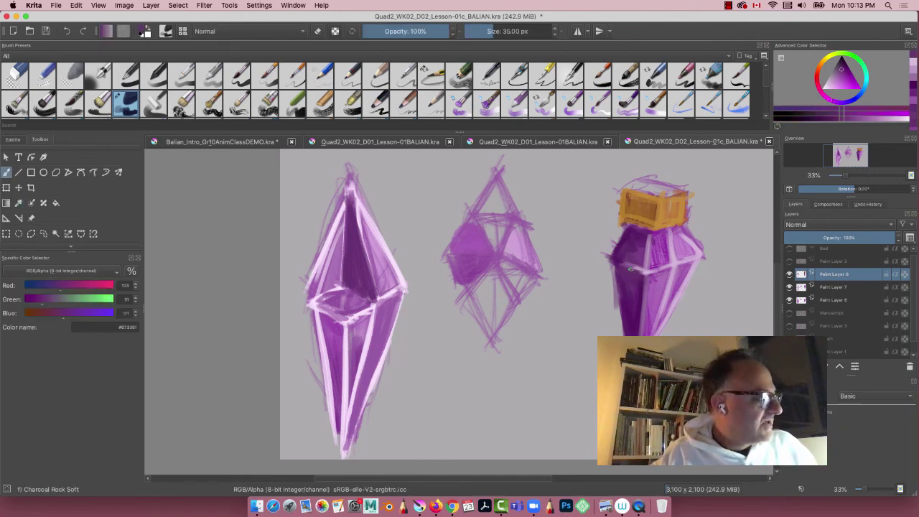
key("p")
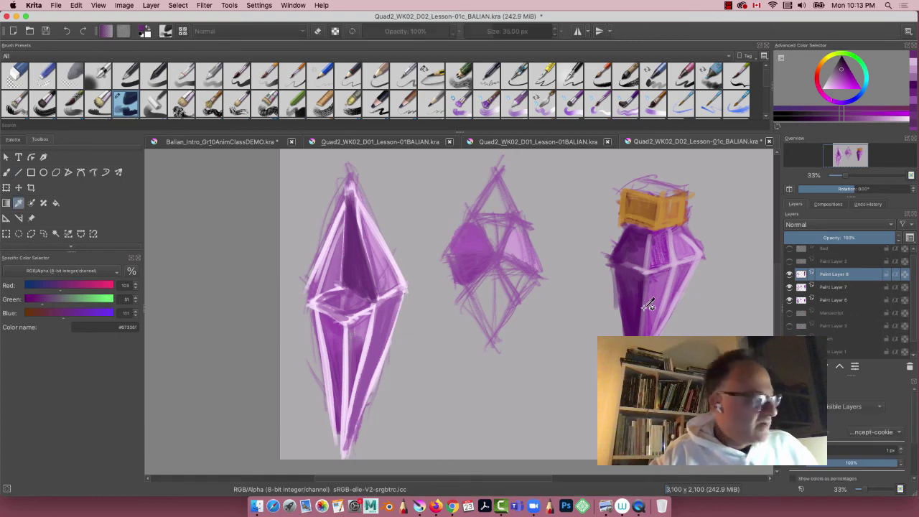
left_click(641, 291)
left_click_drag(642, 291, 640, 305)
key("b")
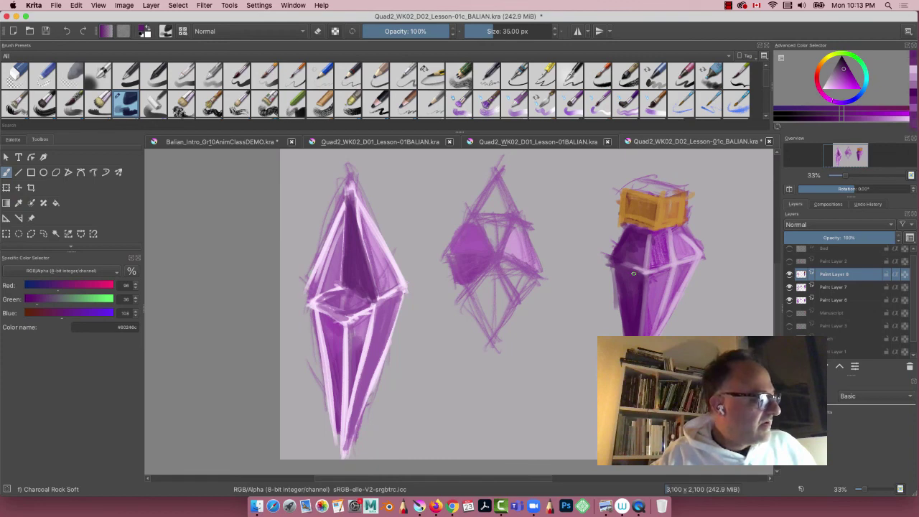
left_click(843, 68)
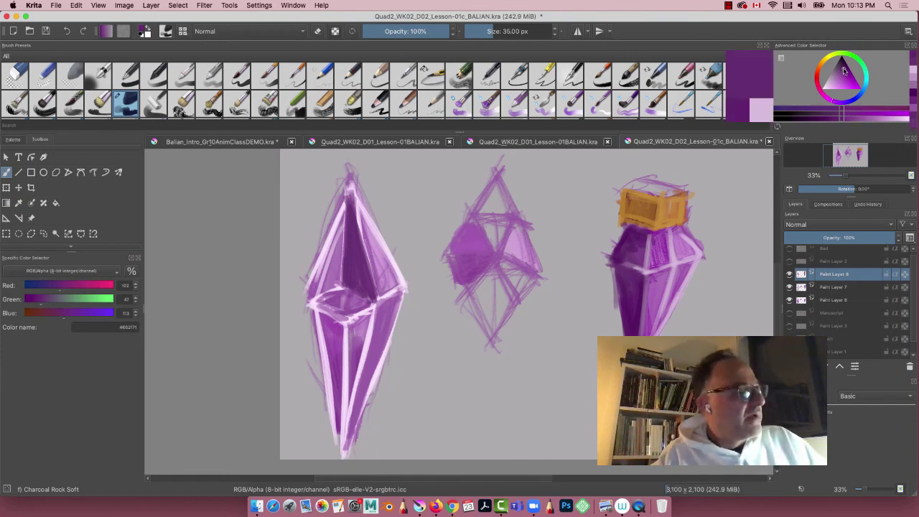
left_click_drag(636, 307, 628, 296)
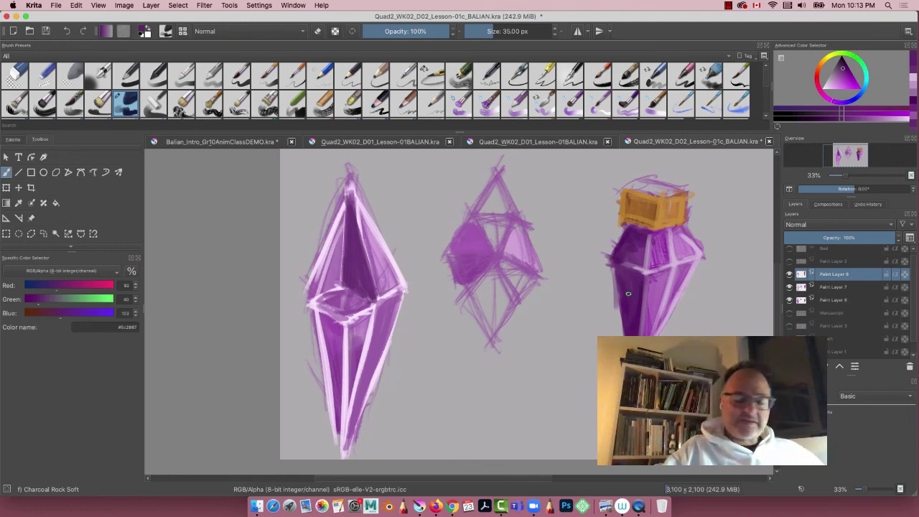
Paint dark purple over the pale upper left edge of the tall crystal and sample that tone.
mouse_move(355, 209)
left_mouse_down()
mouse_move(334, 225)
mouse_move(309, 304)
mouse_move(345, 200)
mouse_move(298, 310)
mouse_move(343, 207)
left_mouse_up()
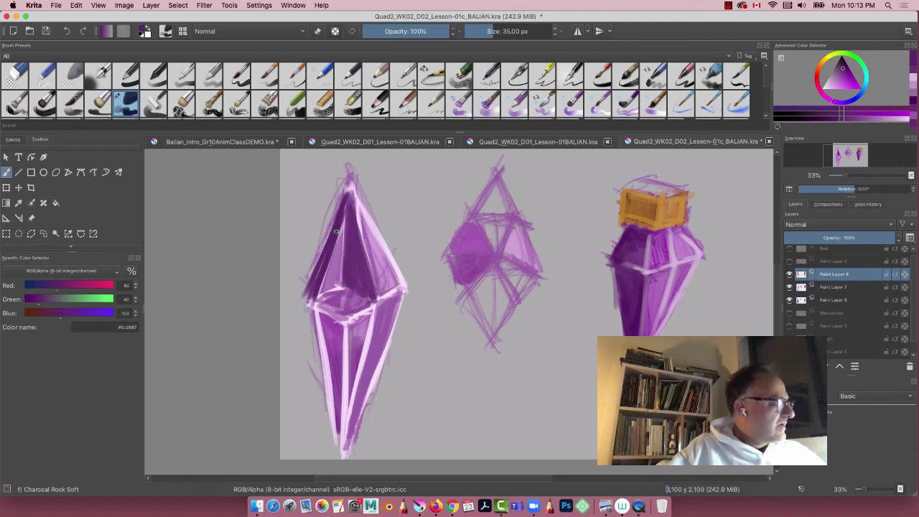
key("p")
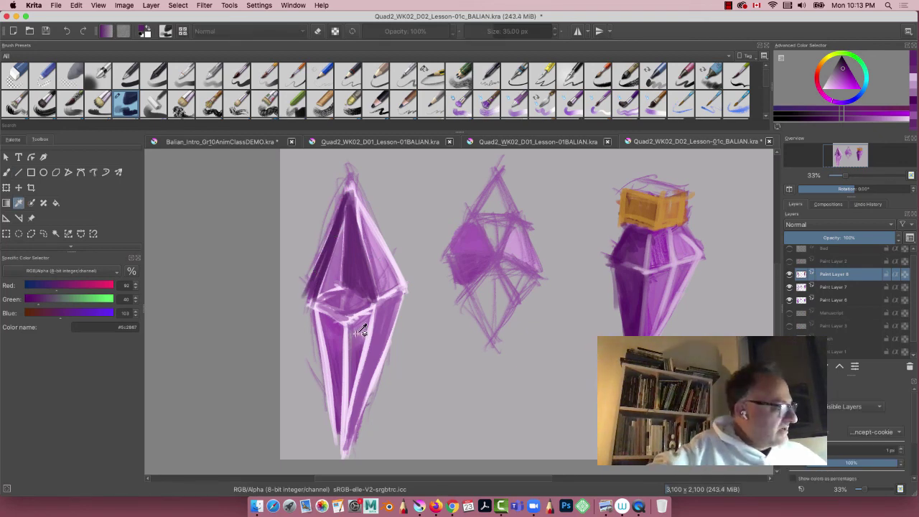
left_click(361, 315)
left_click(330, 231)
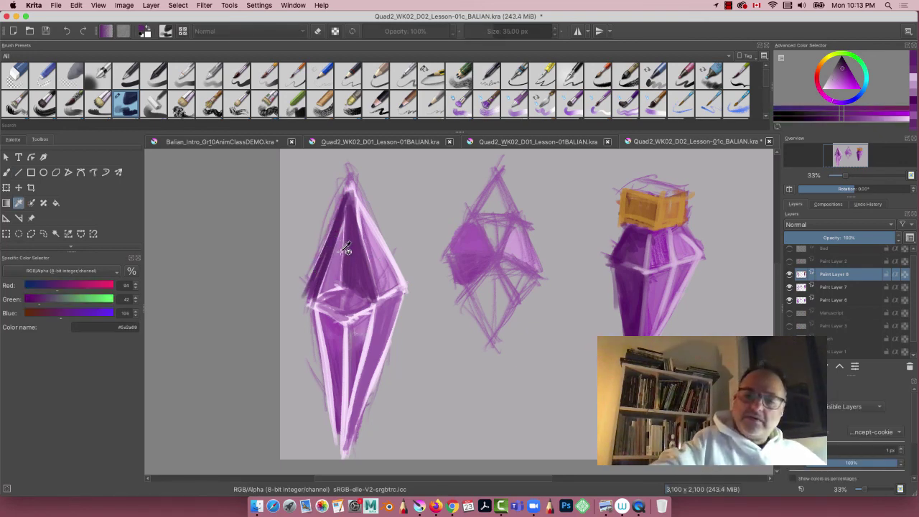
Sample light purple from the tall crystal's lower centre facet and cover its upper left edge with it.
left_click(366, 323)
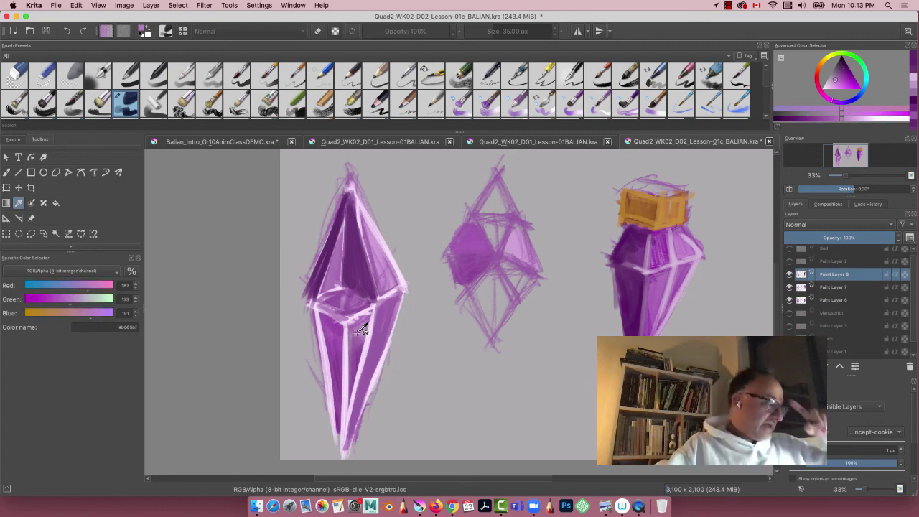
key("b")
mouse_move(344, 201)
left_mouse_down()
mouse_move(310, 290)
mouse_move(345, 202)
mouse_move(335, 234)
left_mouse_up()
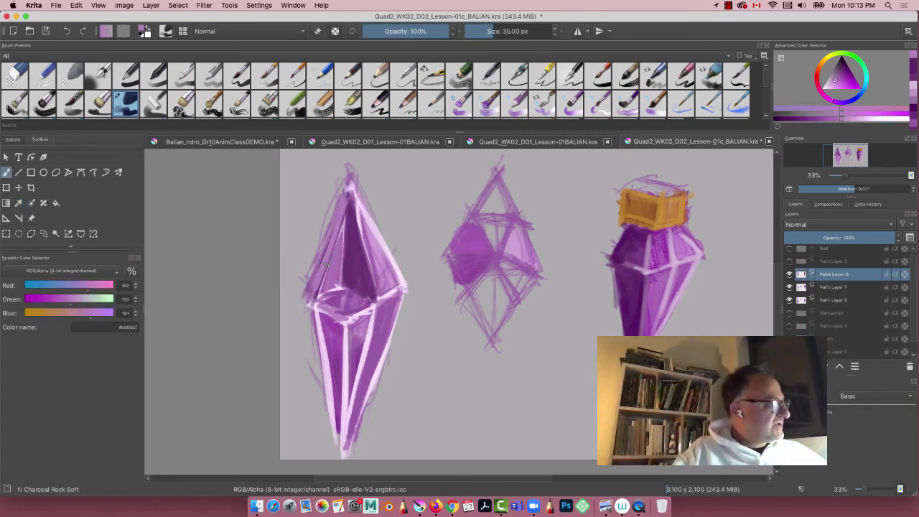
left_click_drag(313, 305, 345, 197)
mouse_move(314, 286)
left_mouse_down()
mouse_move(319, 259)
mouse_move(299, 306)
mouse_move(310, 274)
left_mouse_up()
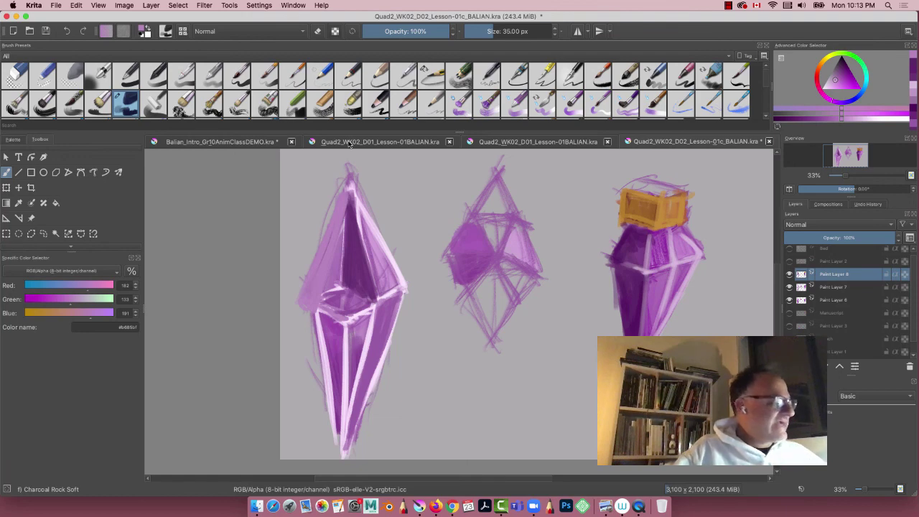
Sample medium purple from the middle crystal's left facet and blend it over the tall crystal's upper left and centre facets.
key("p")
left_click(468, 268)
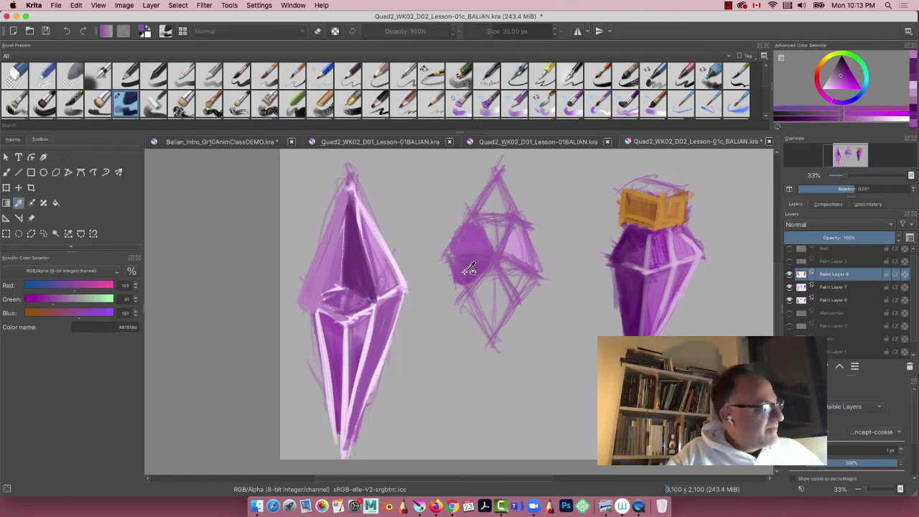
key("b")
mouse_move(345, 214)
left_mouse_down()
mouse_move(334, 290)
mouse_move(319, 301)
mouse_move(337, 288)
left_mouse_up()
mouse_move(345, 237)
left_mouse_down()
mouse_move(333, 268)
mouse_move(339, 286)
mouse_move(317, 300)
left_mouse_up()
left_click_drag(349, 195, 320, 303)
mouse_move(339, 222)
left_mouse_down()
mouse_move(316, 305)
mouse_move(346, 285)
mouse_move(350, 204)
mouse_move(316, 306)
left_mouse_up()
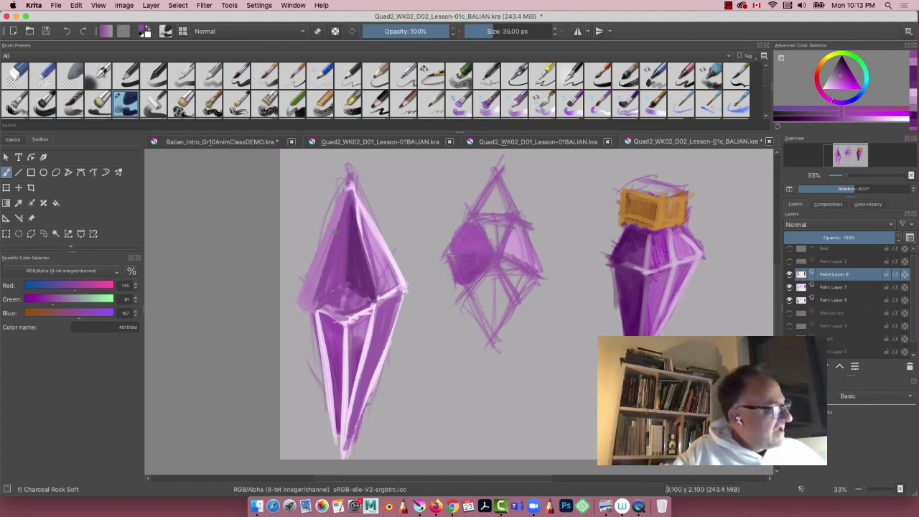
left_click_drag(295, 205, 308, 216)
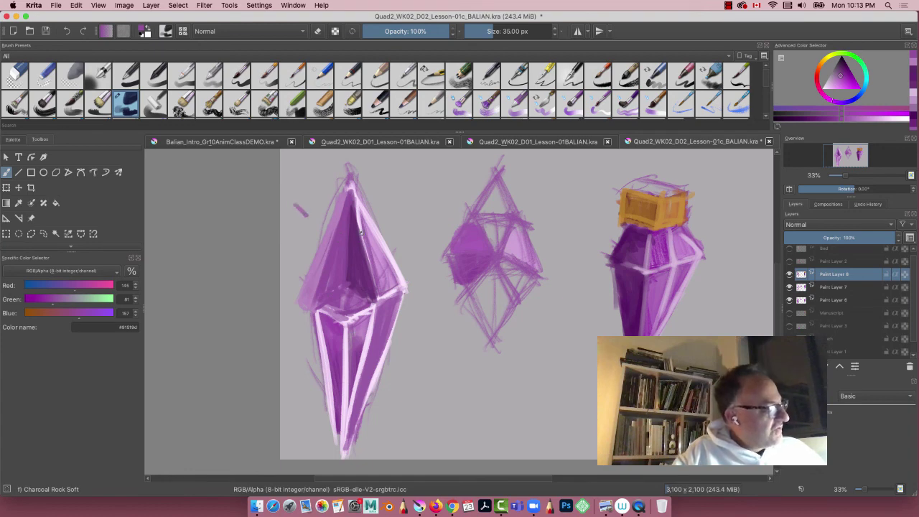
Sample light purple near the tall crystal's upper right edge and fill the upper right facet with it.
key("p")
left_click(379, 252)
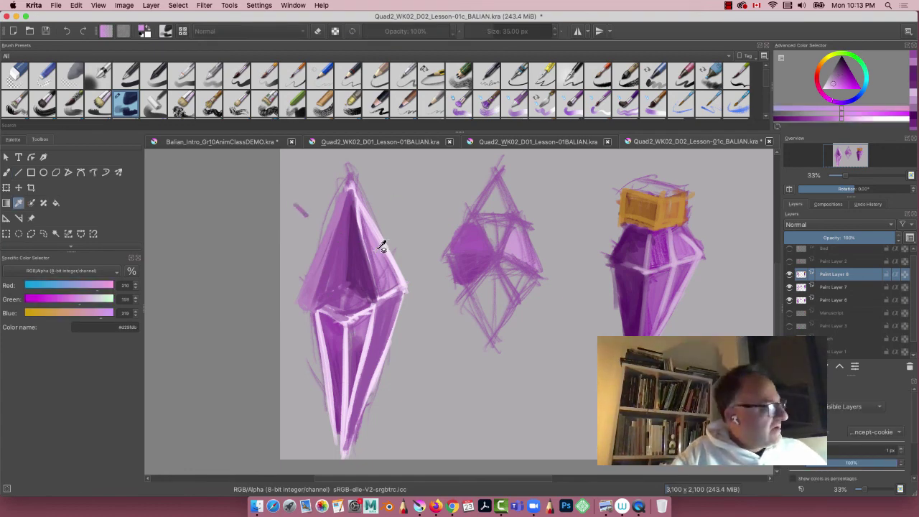
key("b")
mouse_move(359, 207)
left_mouse_down()
mouse_move(373, 278)
mouse_move(395, 286)
mouse_move(356, 206)
mouse_move(380, 269)
left_mouse_up()
left_click_drag(355, 196, 380, 297)
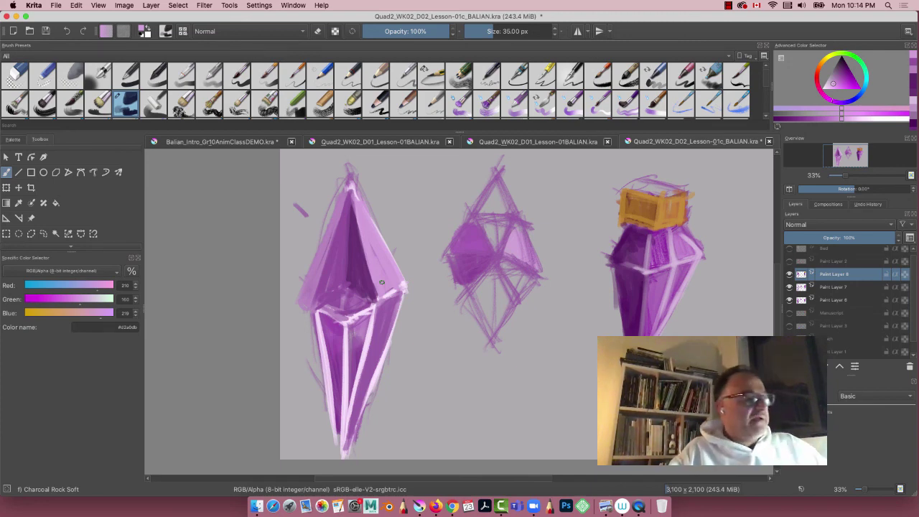
Fill the tall crystal's central diamond-shaped facet with medium purple, adding a slightly more saturated shade.
left_click(840, 76)
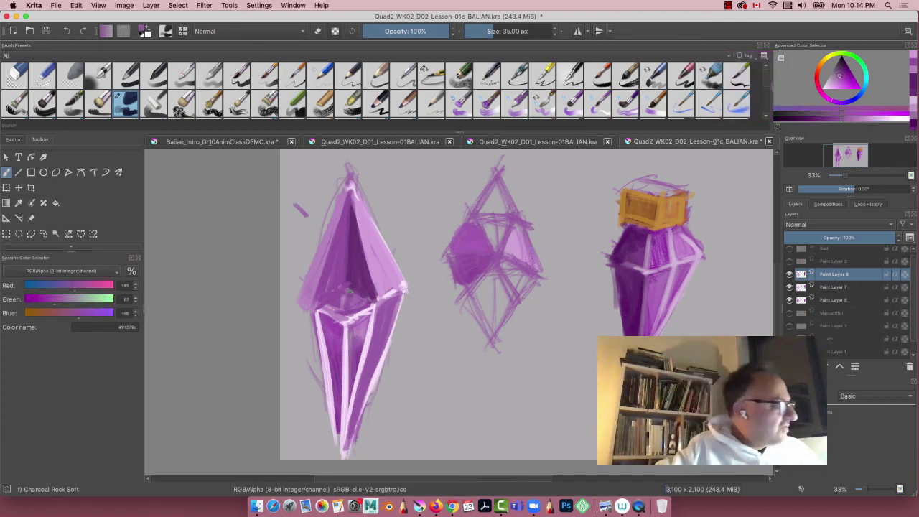
mouse_move(346, 296)
left_mouse_down()
mouse_move(341, 308)
mouse_move(341, 290)
mouse_move(323, 310)
mouse_move(375, 304)
left_mouse_up()
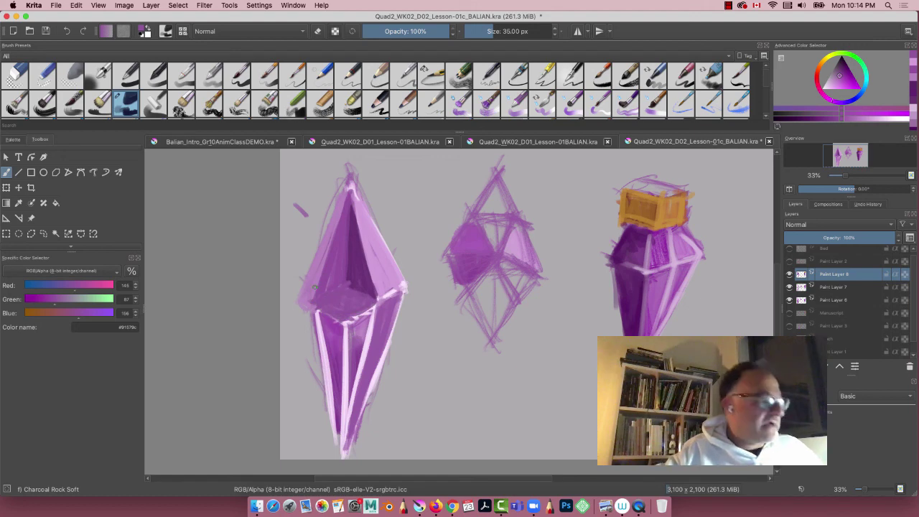
left_click(843, 75)
mouse_move(351, 308)
left_mouse_down()
mouse_move(367, 303)
mouse_move(331, 315)
left_mouse_up()
Paint saturated purple over the pale edge lines of the tall crystal's lower left and lower centre facets.
mouse_move(374, 308)
left_mouse_down()
mouse_move(349, 320)
mouse_move(344, 443)
left_mouse_up()
left_click_drag(347, 323, 342, 450)
left_click_drag(374, 314, 343, 458)
left_click_drag(316, 300, 324, 375)
left_click_drag(323, 375, 329, 430)
left_click_drag(313, 302, 336, 446)
left_click_drag(347, 323, 342, 458)
left_click_drag(342, 336, 340, 424)
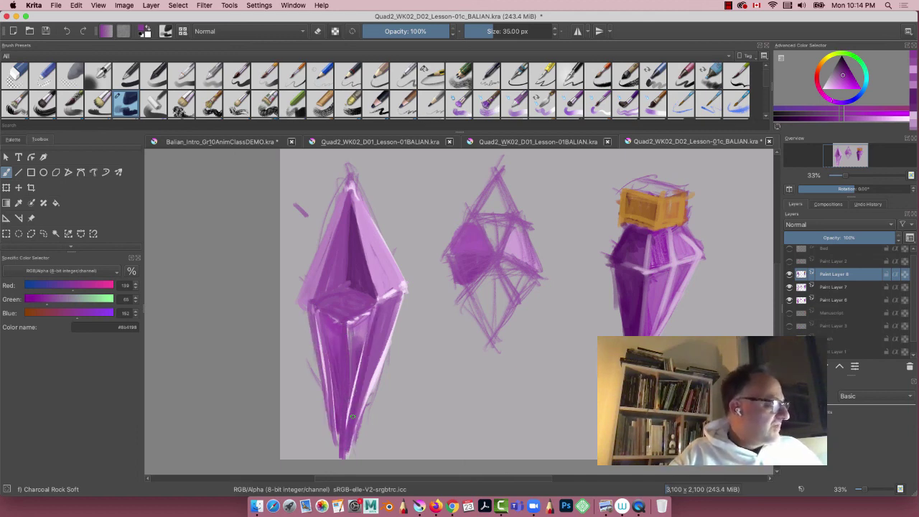
Cover the tall crystal's lower right facet and middle ridge in the same purple, and sample light purple from the ridge.
left_click_drag(400, 311, 352, 457)
left_click_drag(391, 329, 354, 439)
left_click_drag(377, 303, 407, 293)
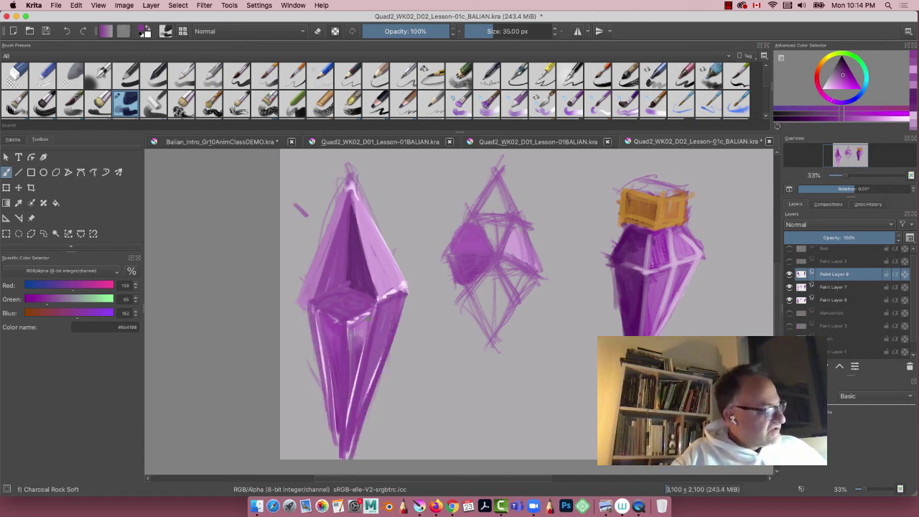
left_click_drag(359, 381, 342, 457)
left_click_drag(376, 308, 348, 324)
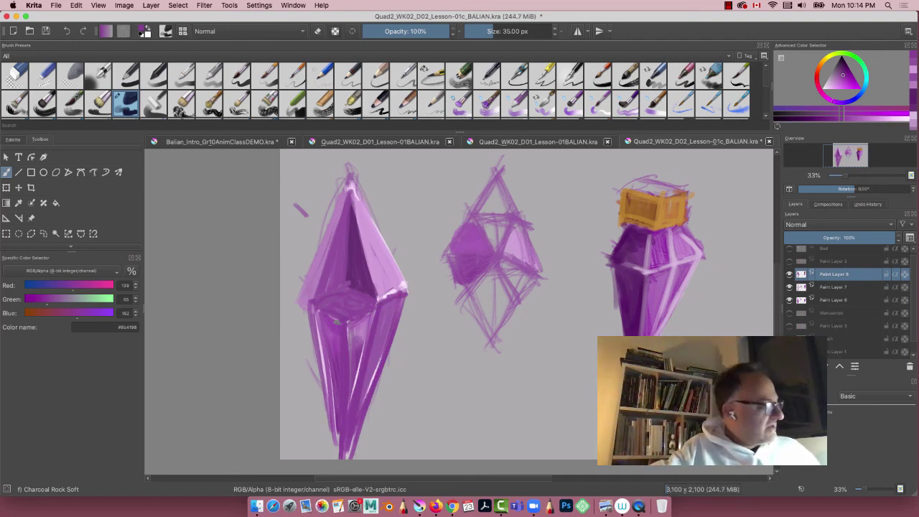
left_click(335, 321, "ctrl")
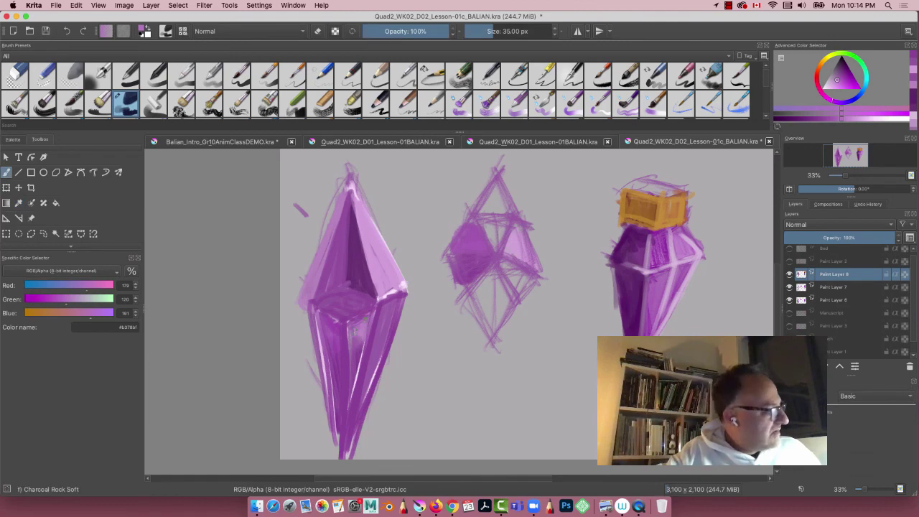
Paint light purple down the tall crystal's lower centre facet and along its ridges towards the bottom tip.
left_click_drag(365, 313, 357, 352)
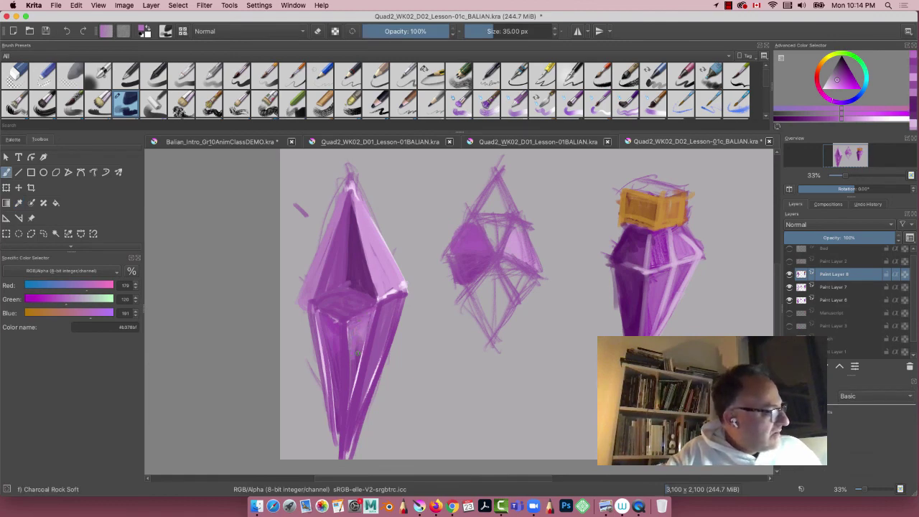
mouse_move(374, 311)
left_mouse_down()
mouse_move(335, 312)
mouse_move(348, 322)
mouse_move(347, 394)
left_mouse_up()
left_click_drag(344, 327, 351, 431)
left_click_drag(347, 358, 353, 418)
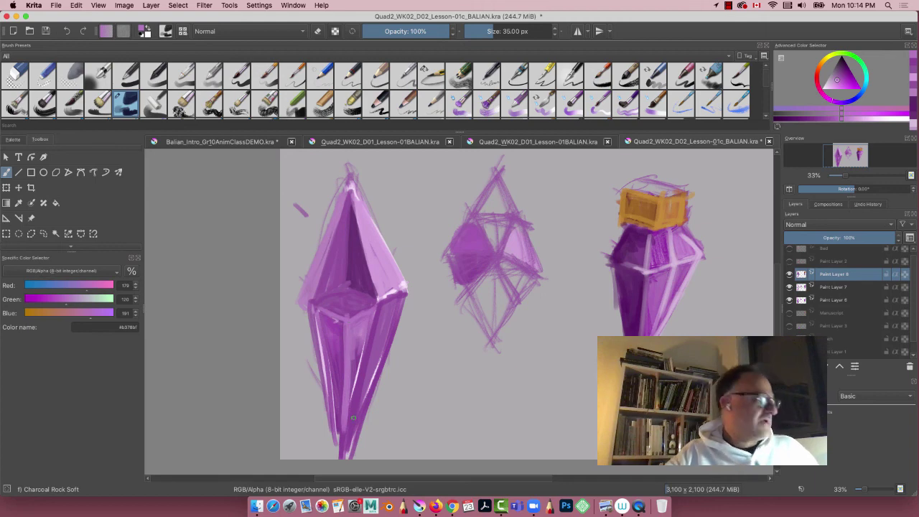
Highlight the lower rim of the tall crystal's diamond-shaped facet and the right edge of its dark upper facet in light purple.
left_click(836, 87)
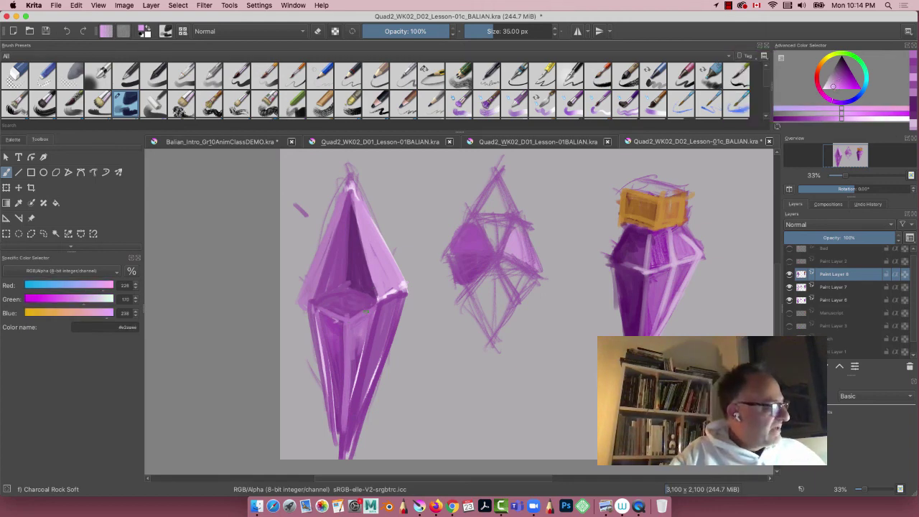
mouse_move(356, 318)
left_mouse_down()
mouse_move(348, 320)
mouse_move(376, 303)
mouse_move(319, 321)
left_mouse_up()
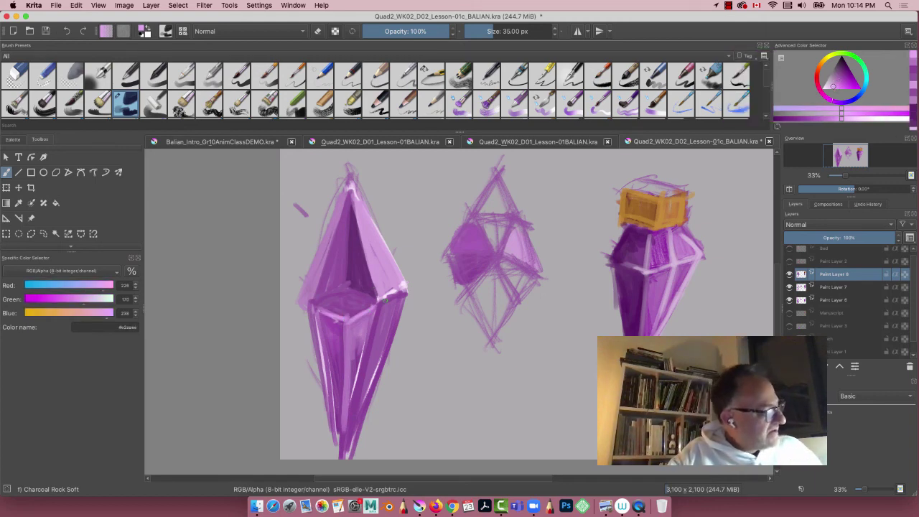
left_click_drag(385, 300, 375, 306)
mouse_move(368, 260)
left_mouse_down()
mouse_move(352, 209)
mouse_move(375, 295)
mouse_move(352, 205)
left_mouse_up()
Add paler purple highlights along the tall crystal's outer right edge, diamond facet rim and upper left inner edge.
left_click(829, 87)
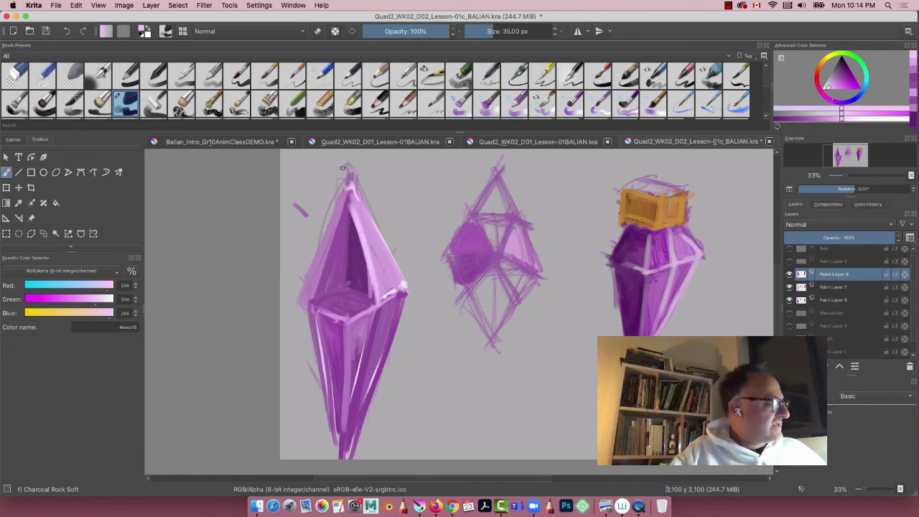
mouse_move(400, 273)
left_mouse_down()
mouse_move(374, 222)
mouse_move(409, 281)
mouse_move(357, 187)
left_mouse_up()
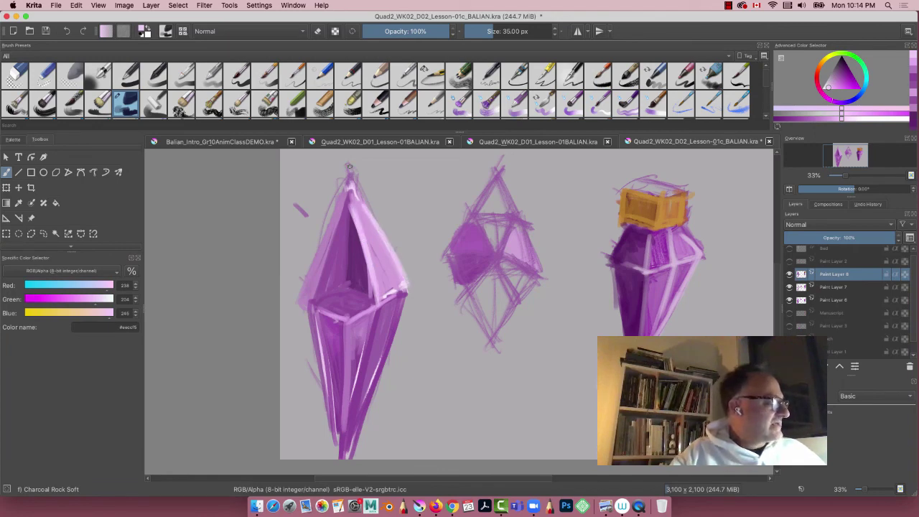
mouse_move(349, 321)
left_mouse_down()
mouse_move(380, 307)
mouse_move(329, 316)
mouse_move(350, 316)
left_mouse_up()
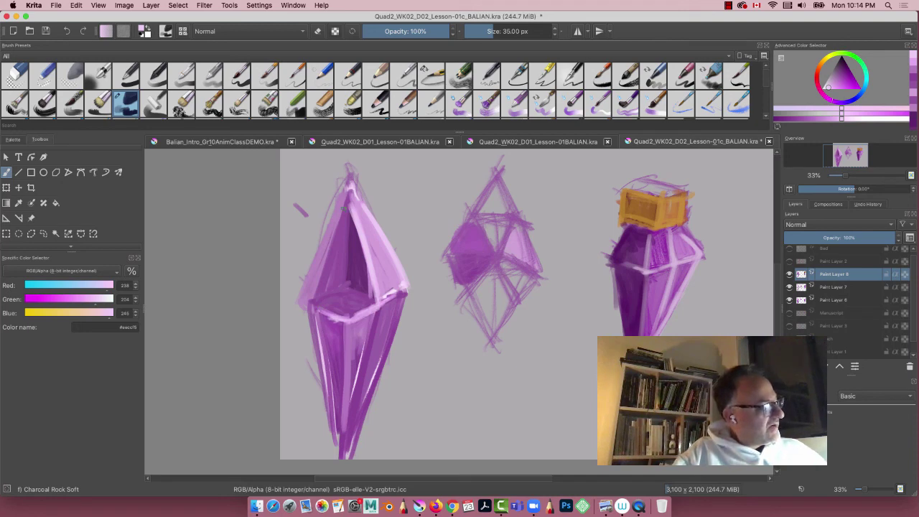
left_click_drag(325, 272, 349, 193)
mouse_move(313, 291)
left_mouse_down()
mouse_move(351, 196)
mouse_move(318, 295)
left_mouse_up()
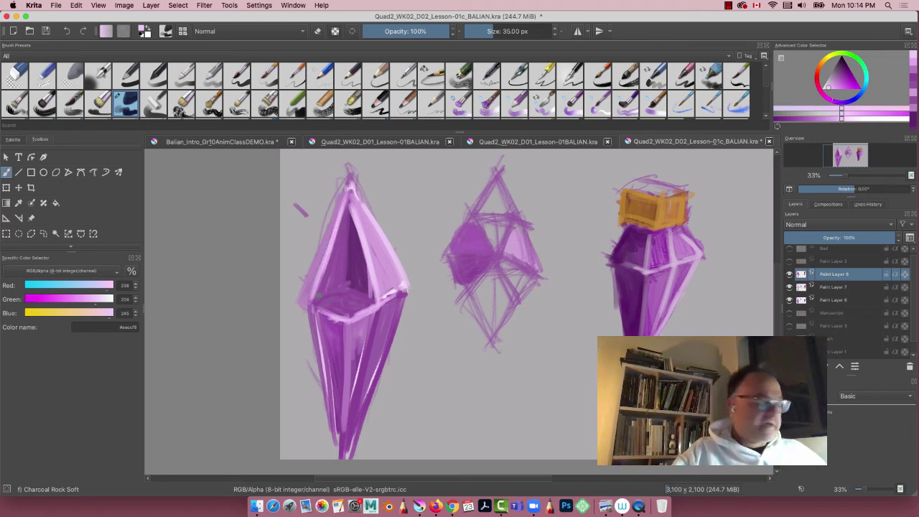
Sample dark purple from the tall crystal's upper centre facet and repaint that facet in a deeper shade.
key("p")
left_click(355, 253)
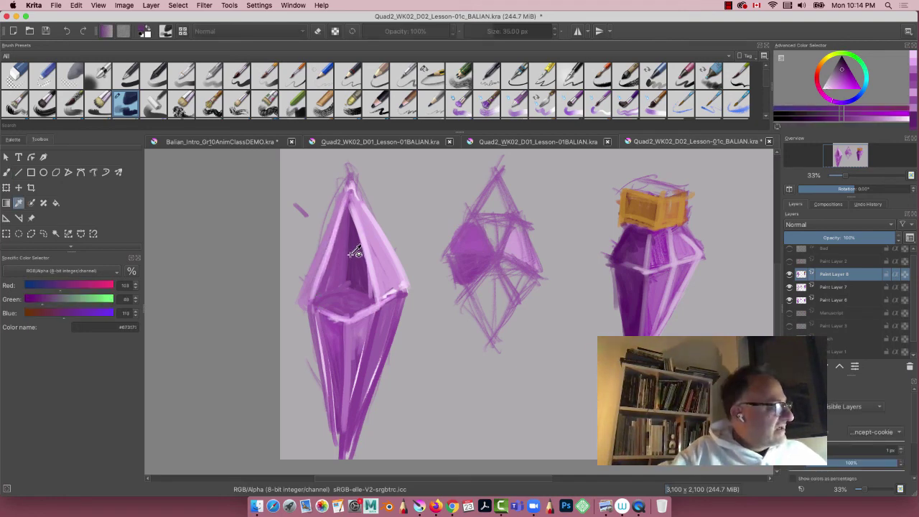
left_click(842, 70)
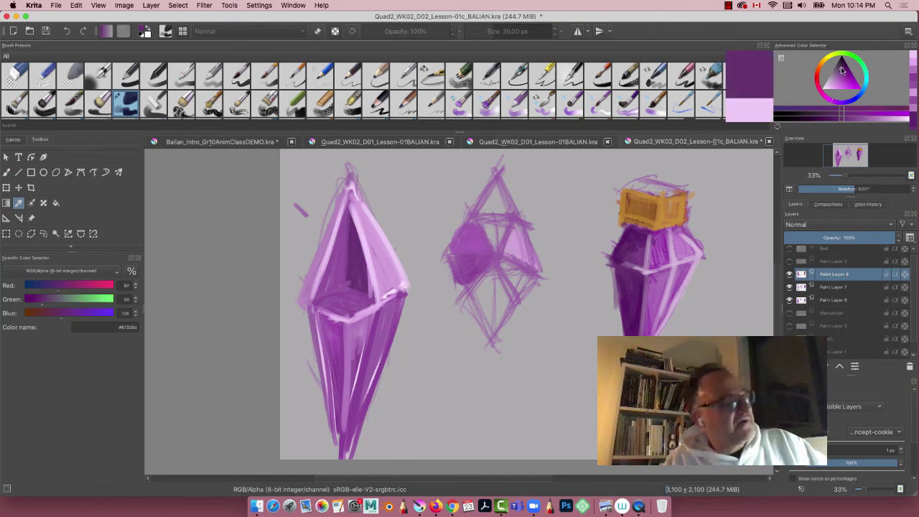
key("b")
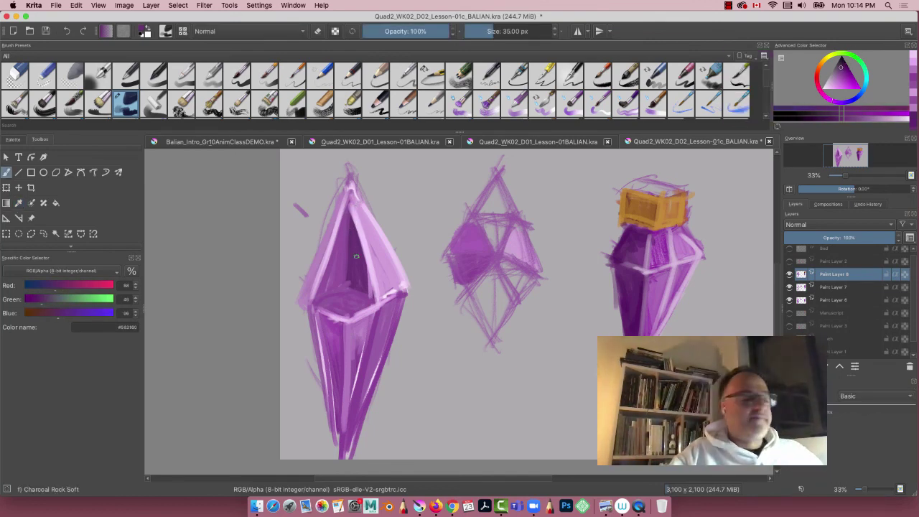
mouse_move(350, 206)
left_mouse_down()
mouse_move(344, 289)
mouse_move(369, 287)
mouse_move(353, 224)
left_mouse_up()
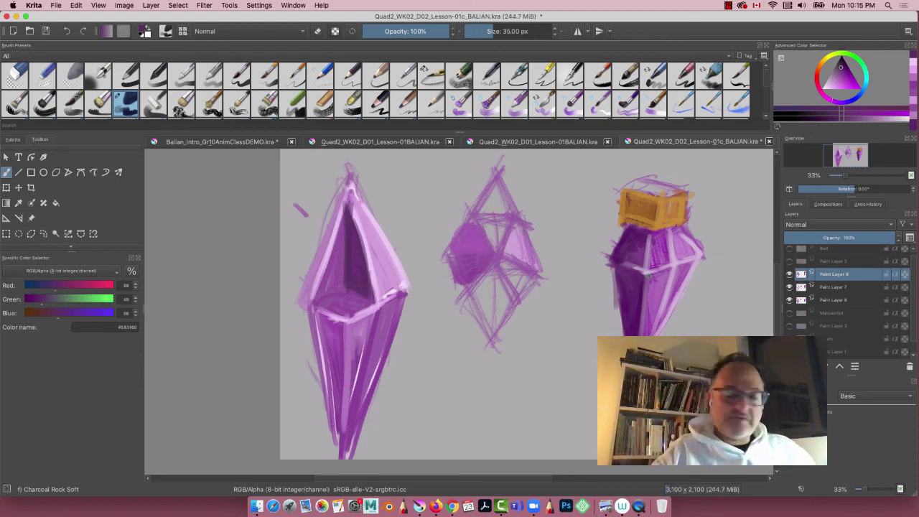
Enlarge the brush to 47 px and paint the bottle's lower right facet with purple sampled from its lower body.
key("]")
key("]")
key("]")
key("]")
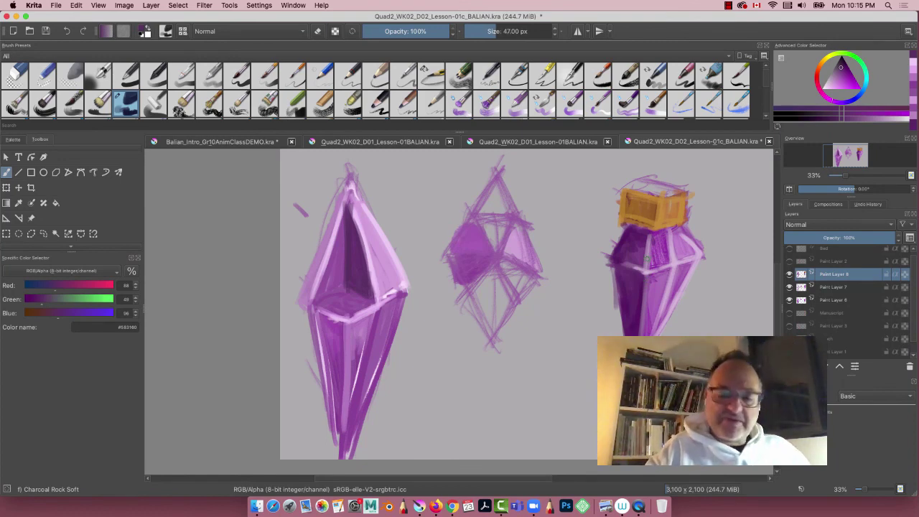
key("p")
left_click(654, 316)
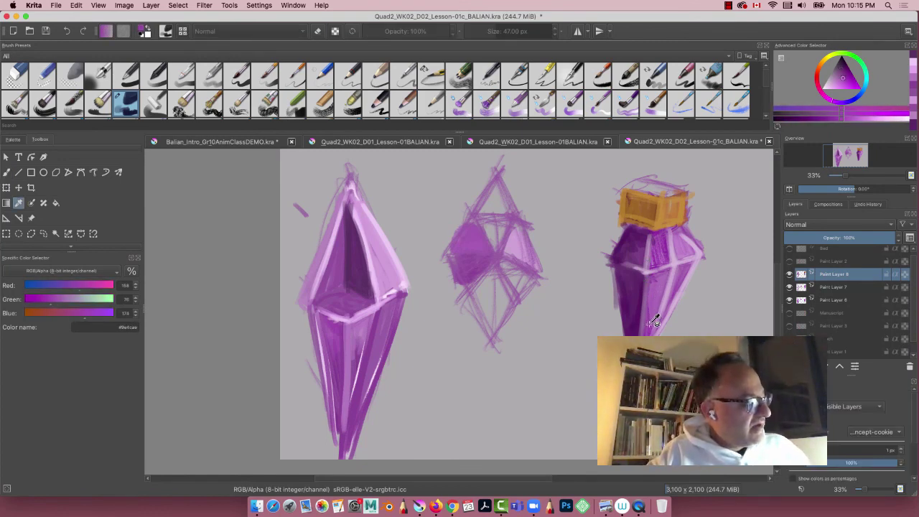
left_click(654, 321)
key("b")
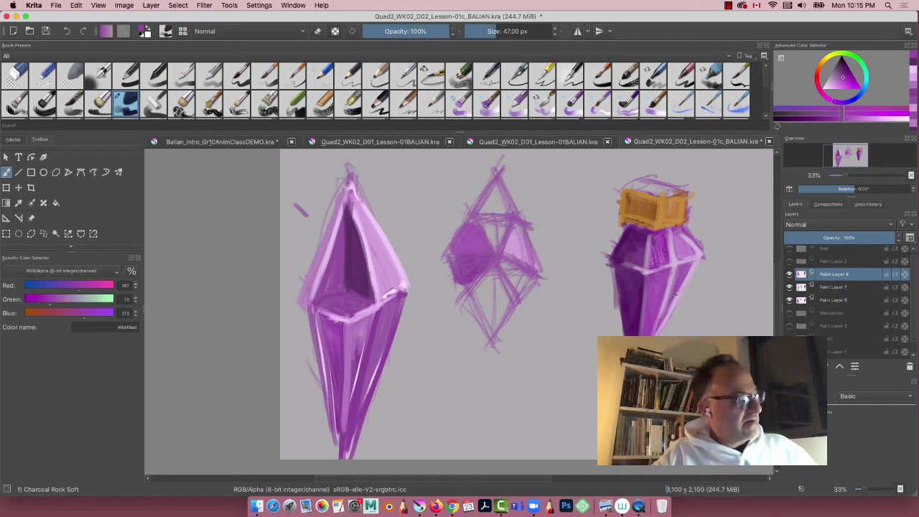
left_click_drag(679, 289, 656, 332)
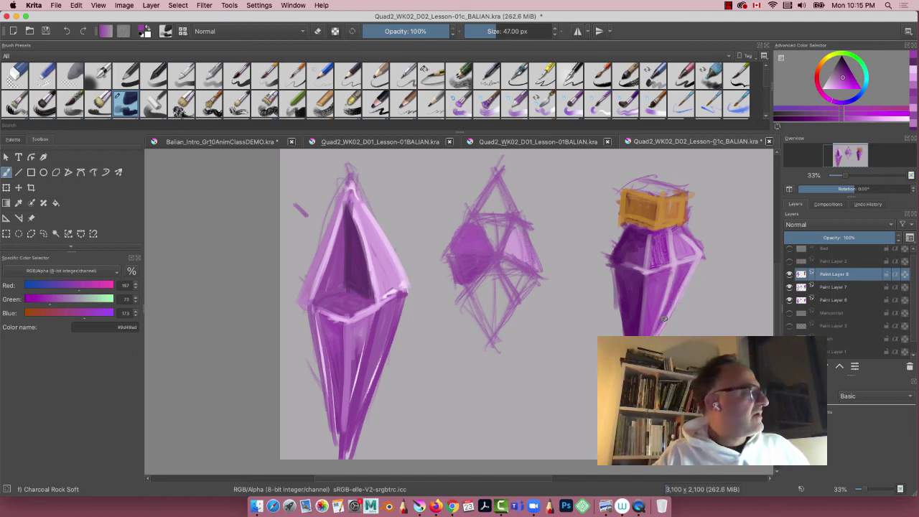
Choose a slightly darker purple and deepen the bottle's lower right facet with it.
left_click(845, 79)
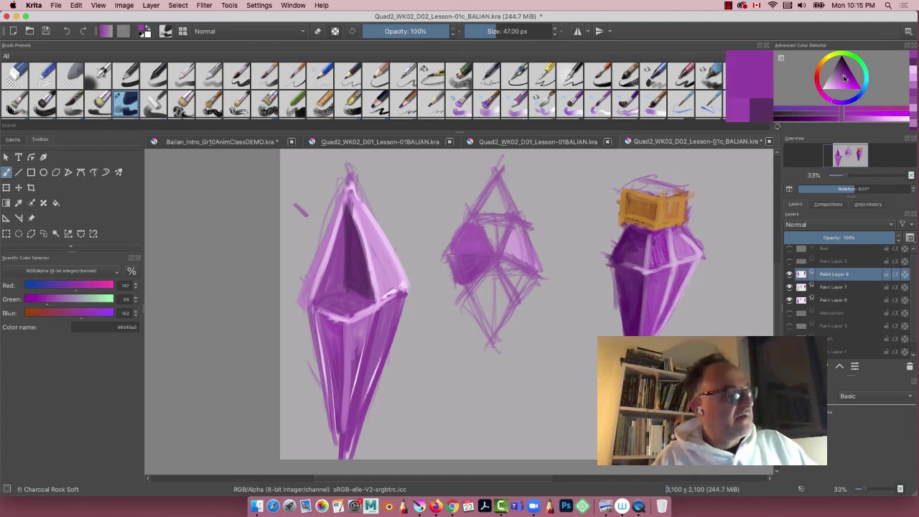
left_click(845, 76)
left_click_drag(666, 315, 654, 334)
mouse_move(678, 290)
left_mouse_down()
mouse_move(655, 333)
mouse_move(659, 319)
left_mouse_up()
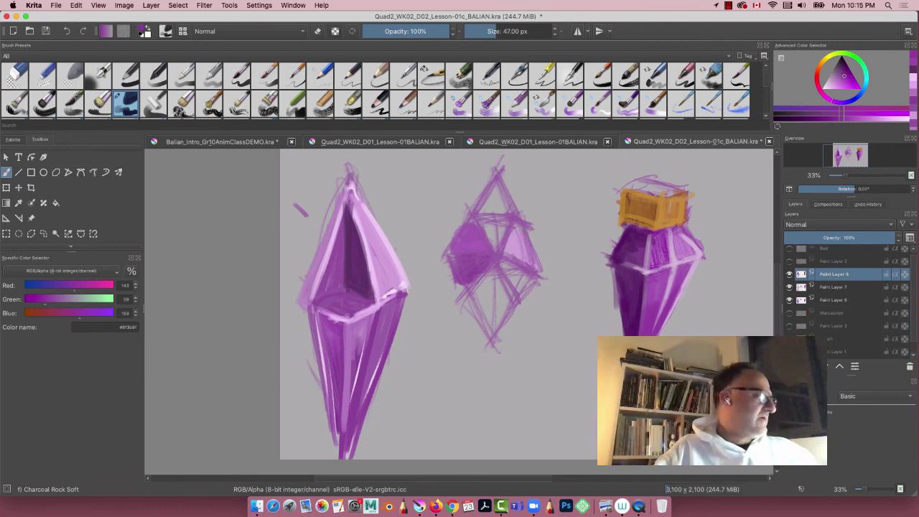
Sample brown from the bottle cap and shade its front left face with progressively varied dark browns.
key("p")
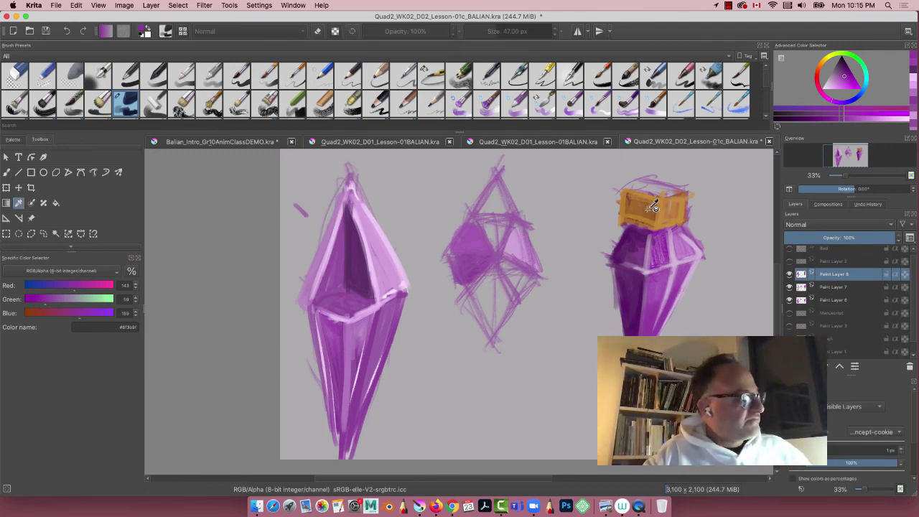
left_click(655, 208)
key("b")
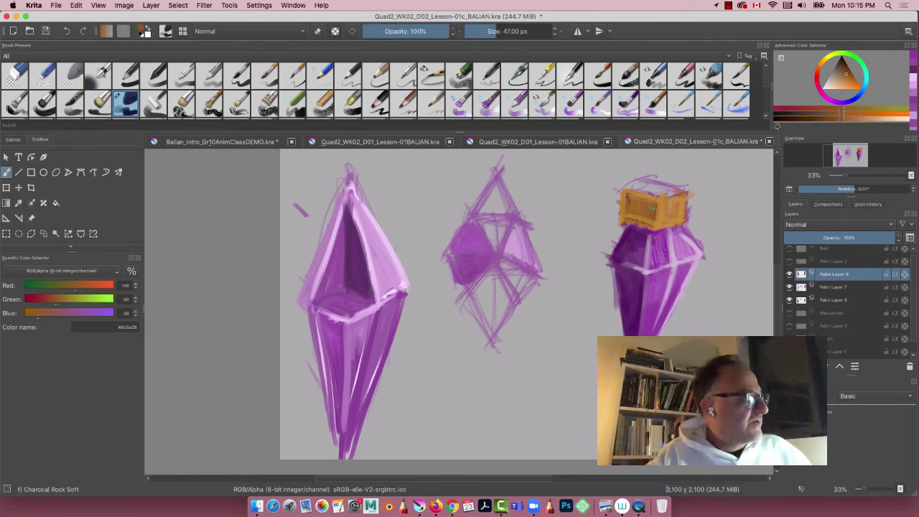
mouse_move(651, 222)
left_mouse_down()
mouse_move(643, 213)
mouse_move(656, 201)
left_mouse_up()
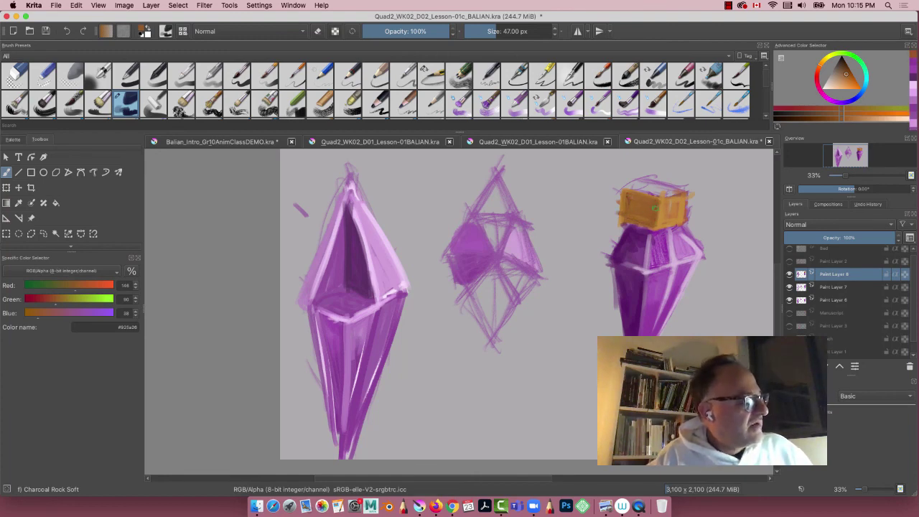
left_click(847, 70)
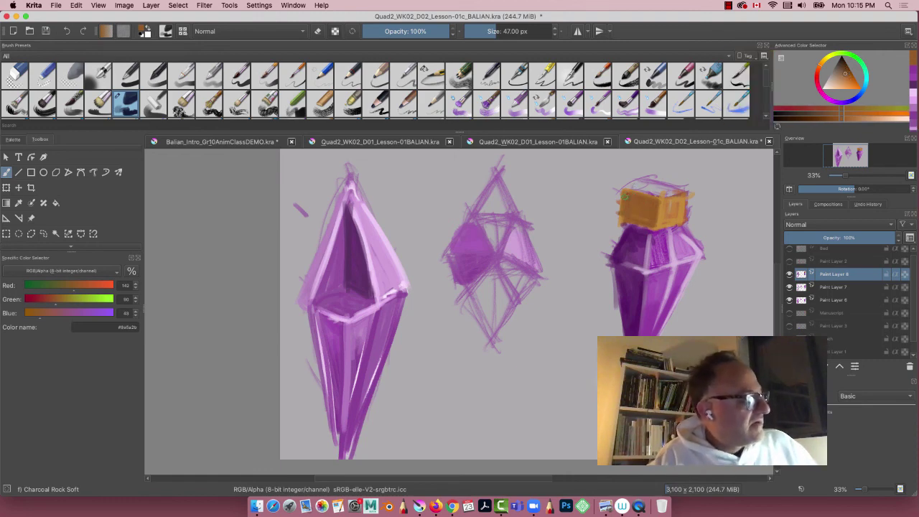
left_click(841, 71)
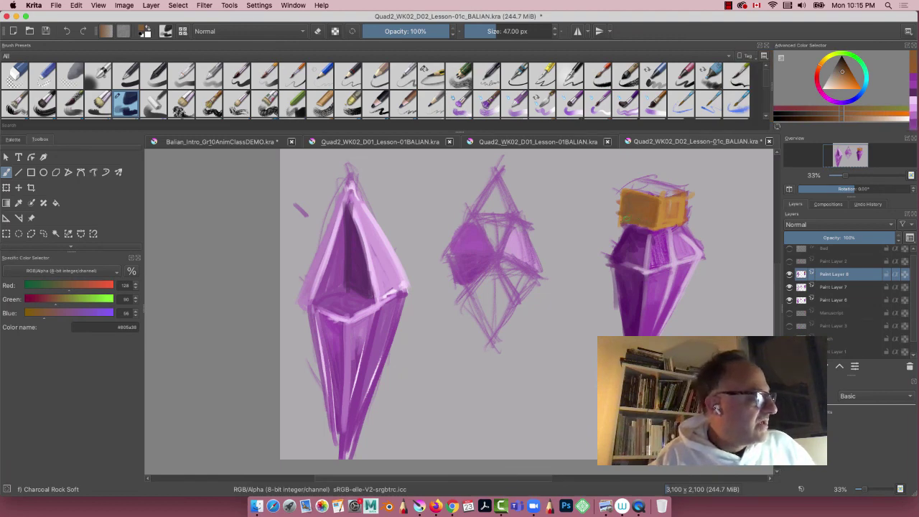
left_click(846, 73)
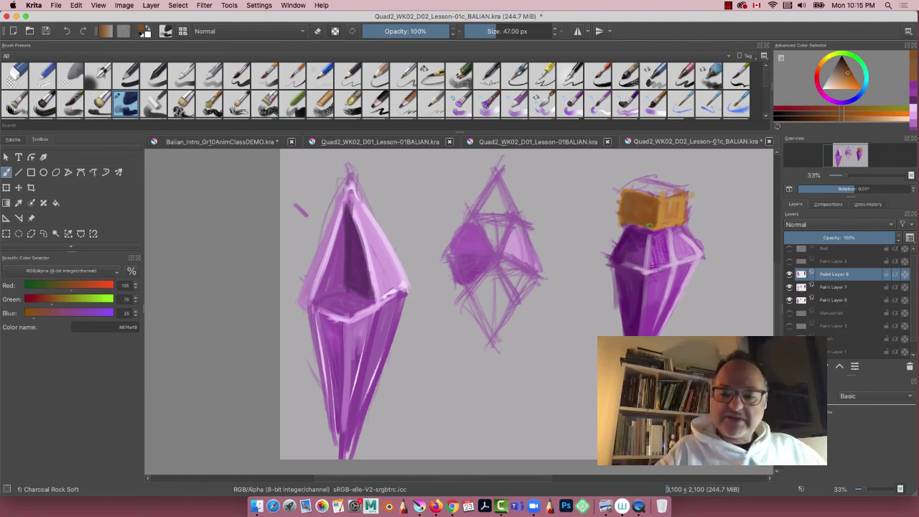
Fill the cap's right face with orange sampled from it and paint lighter orange along the cap's edges.
left_click(683, 207, "ctrl")
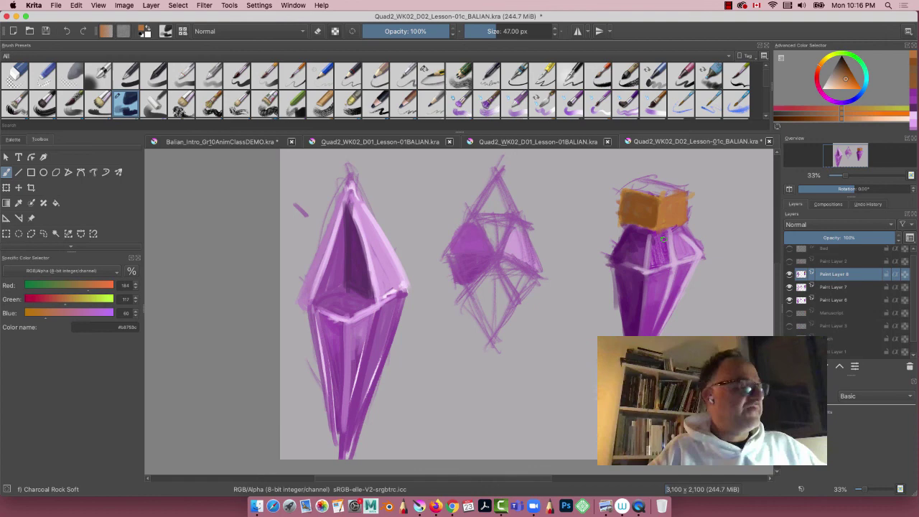
left_click(844, 84)
mouse_move(662, 198)
left_mouse_down()
mouse_move(685, 194)
mouse_move(656, 209)
mouse_move(661, 234)
mouse_move(676, 225)
mouse_move(676, 208)
mouse_move(676, 230)
mouse_move(642, 199)
mouse_move(658, 195)
mouse_move(632, 225)
left_mouse_up()
left_click_drag(622, 193, 620, 213)
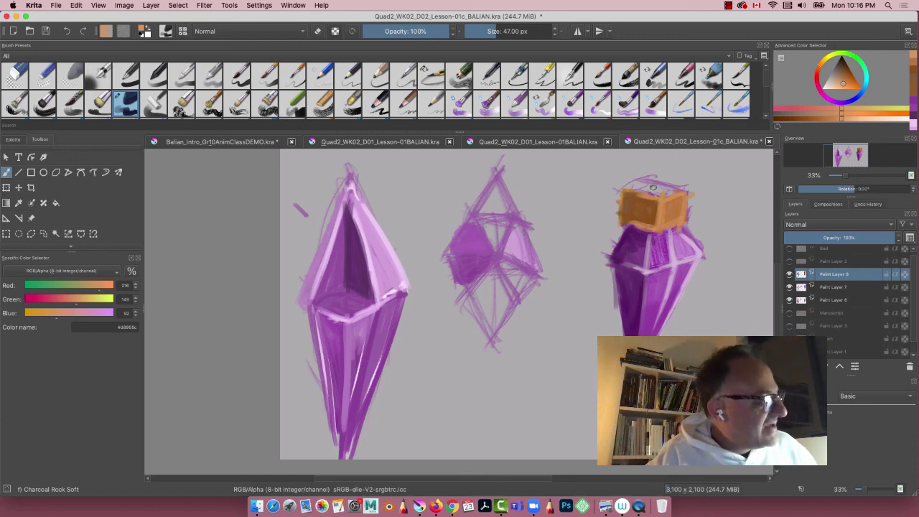
mouse_move(665, 194)
left_mouse_down()
mouse_move(655, 189)
mouse_move(663, 203)
mouse_move(686, 195)
left_mouse_up()
Choose a deeper orange-brown and paint the cap's top face and edges with it.
left_click(849, 77)
mouse_move(622, 191)
left_mouse_down()
mouse_move(644, 191)
mouse_move(629, 192)
mouse_move(660, 228)
left_mouse_up()
left_click_drag(688, 194, 683, 223)
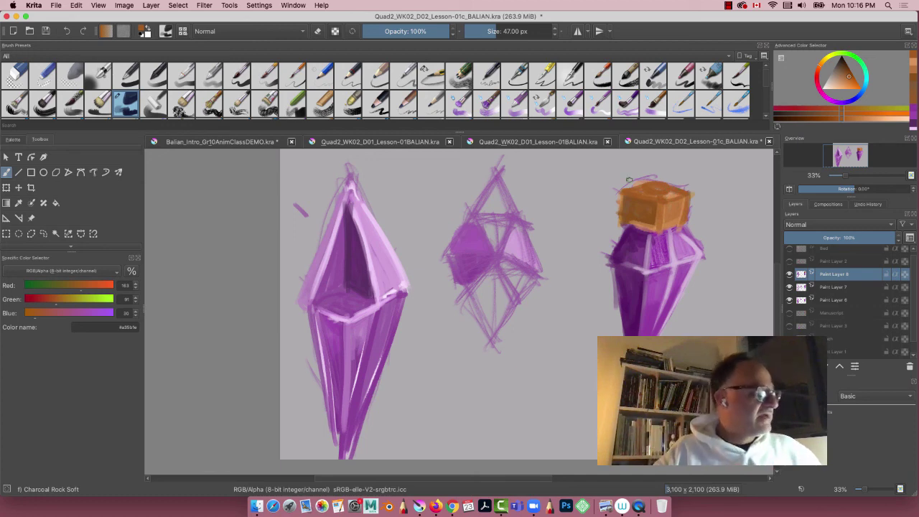
Paint an orange-brown neck and stopper above the cap and shade them with a darker brown.
mouse_move(650, 172)
left_mouse_down()
mouse_move(669, 175)
mouse_move(672, 162)
mouse_move(666, 171)
left_mouse_up()
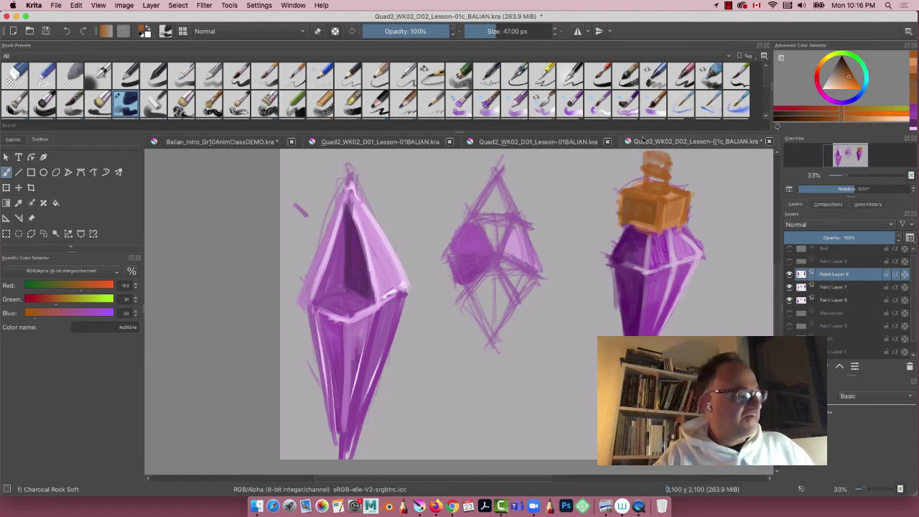
left_click_drag(553, 282, 538, 306)
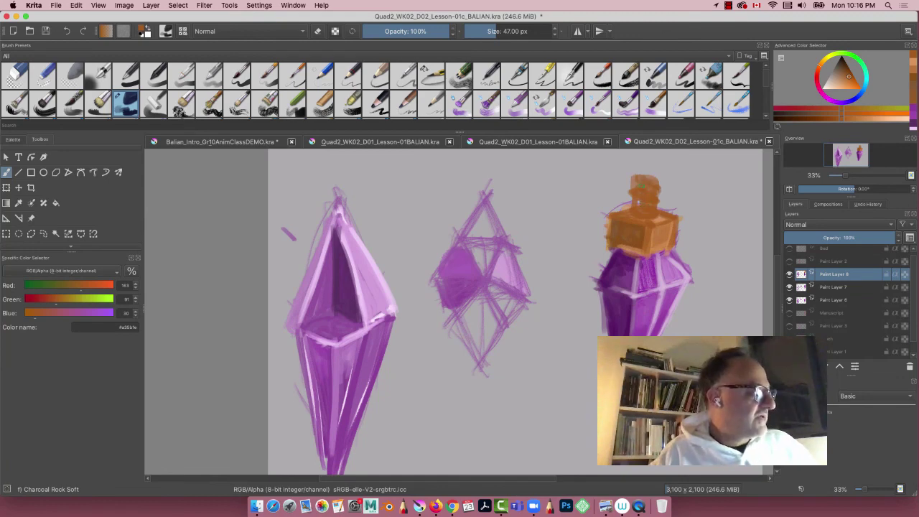
mouse_move(647, 180)
left_mouse_down()
mouse_move(845, 63)
mouse_move(638, 188)
mouse_move(634, 175)
mouse_move(656, 185)
mouse_move(632, 173)
mouse_move(639, 196)
mouse_move(633, 191)
mouse_move(655, 201)
mouse_move(633, 174)
mouse_move(659, 187)
mouse_move(649, 186)
mouse_move(633, 209)
mouse_move(650, 213)
mouse_move(635, 211)
mouse_move(657, 202)
mouse_move(657, 214)
mouse_move(652, 205)
mouse_move(637, 216)
mouse_move(633, 195)
mouse_move(628, 208)
mouse_move(633, 183)
mouse_move(660, 187)
mouse_move(634, 181)
mouse_move(654, 193)
mouse_move(642, 188)
mouse_move(640, 212)
left_mouse_up()
left_click(846, 72)
Sample light orange from the cap's right face and paint lighter bands across the stopper.
key("p")
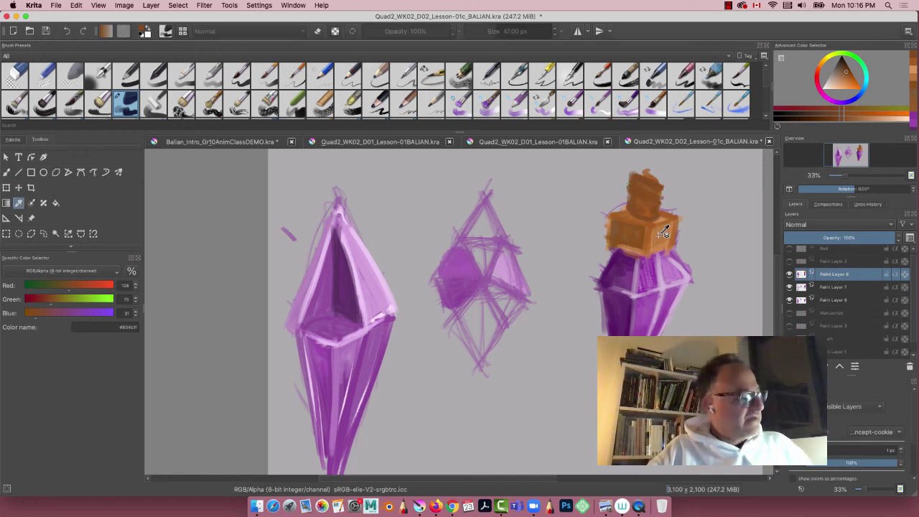
left_click(662, 232)
key("b")
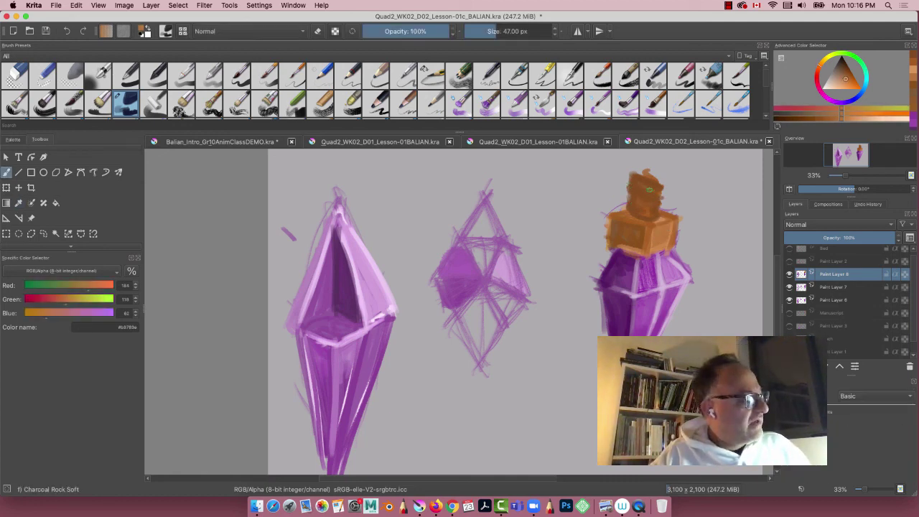
left_click_drag(635, 190, 656, 204)
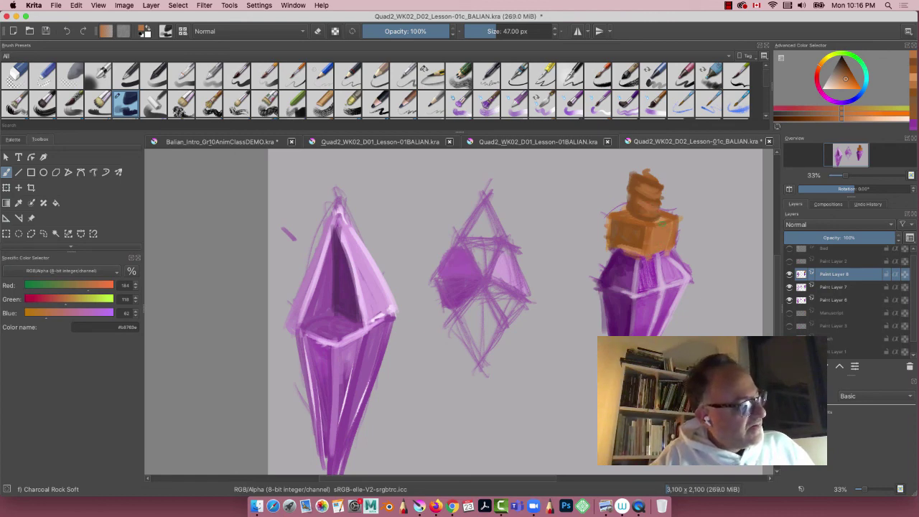
Brighten the cap's faces and edges with a light orange, and choose a deeper orange-brown.
left_click(662, 224, "ctrl")
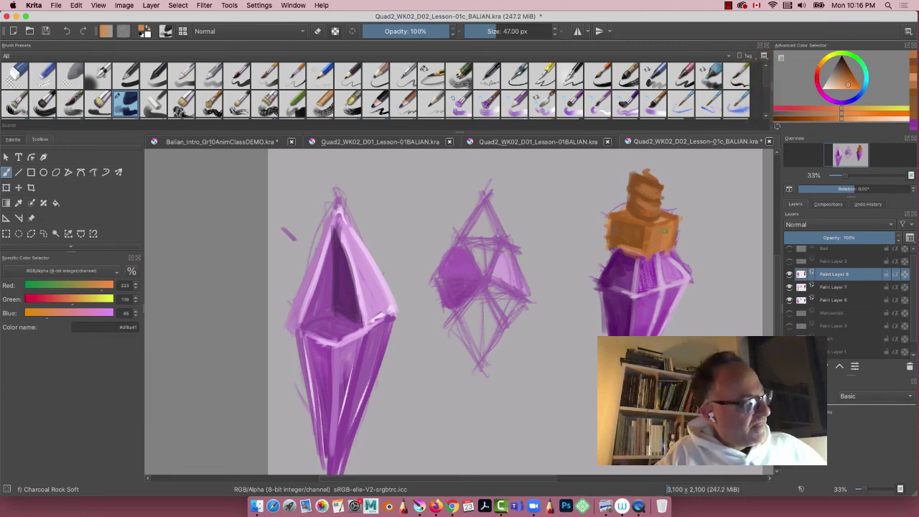
left_click_drag(665, 231, 652, 239)
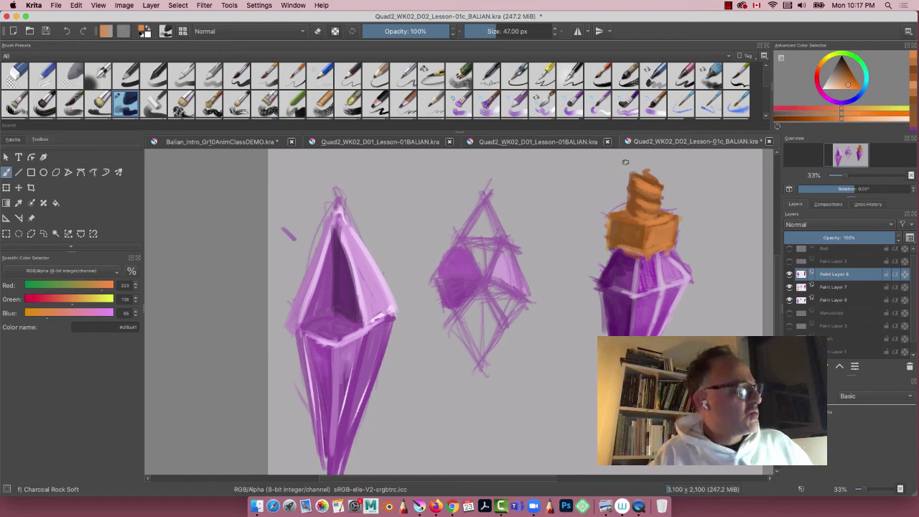
left_click(851, 71)
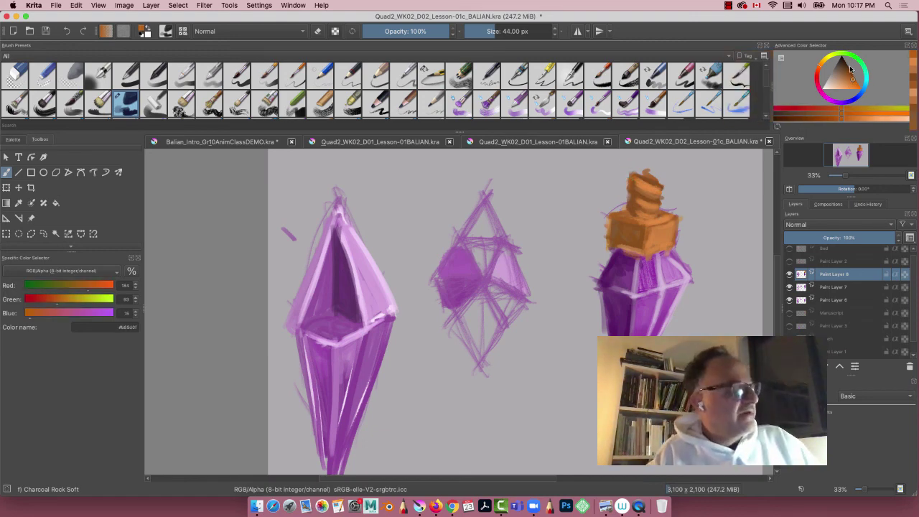
Shade the bottle's stopper with a darker orange-brown, and sample purple from the glass just below the cap.
key("k")
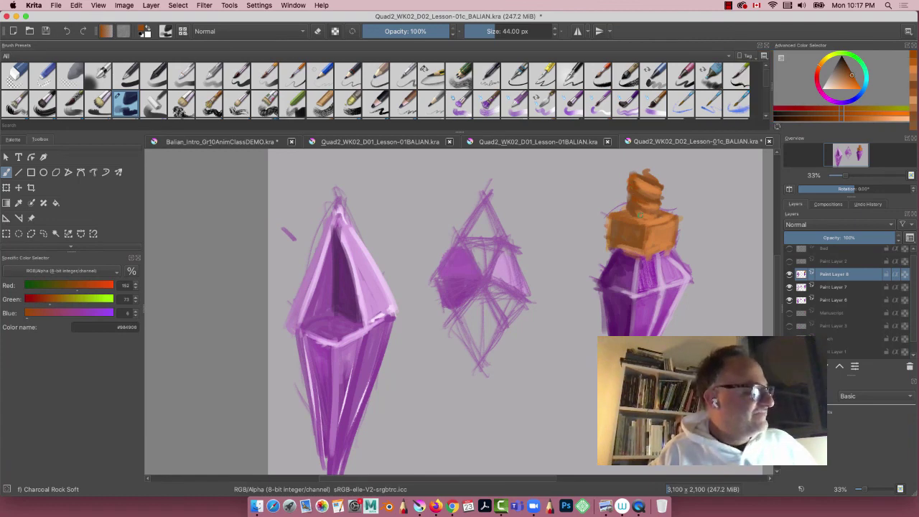
mouse_move(636, 215)
left_mouse_down()
mouse_move(650, 205)
mouse_move(643, 194)
mouse_move(659, 188)
left_mouse_up()
key("super+minus")
key("super+minus")
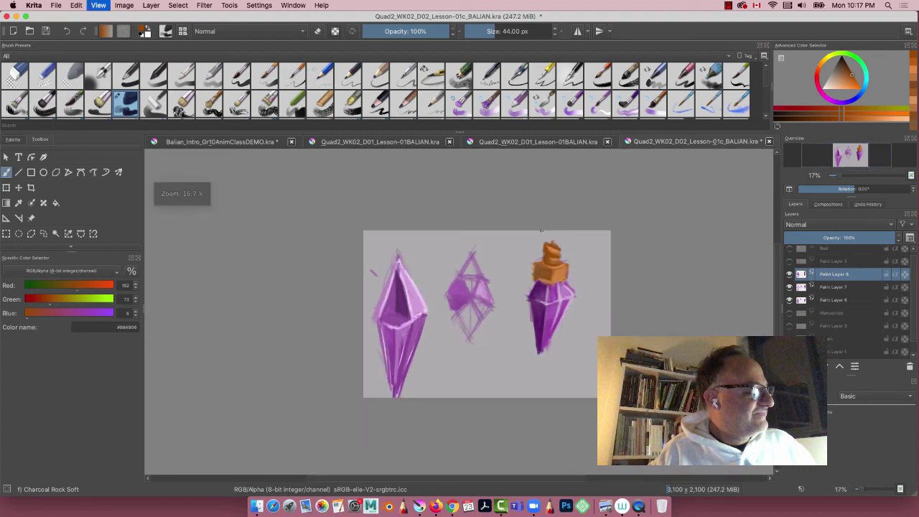
key("super+equal")
key("super+equal")
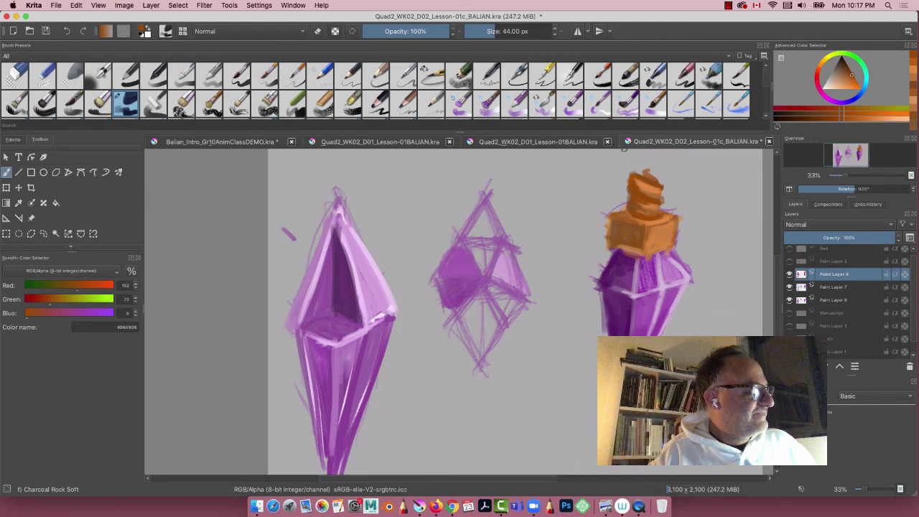
key("p")
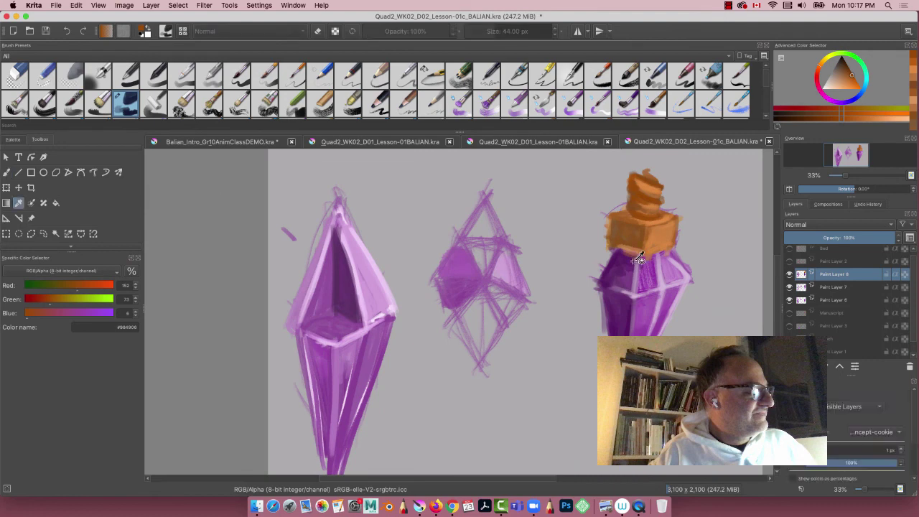
left_click(633, 262)
left_click(742, 6)
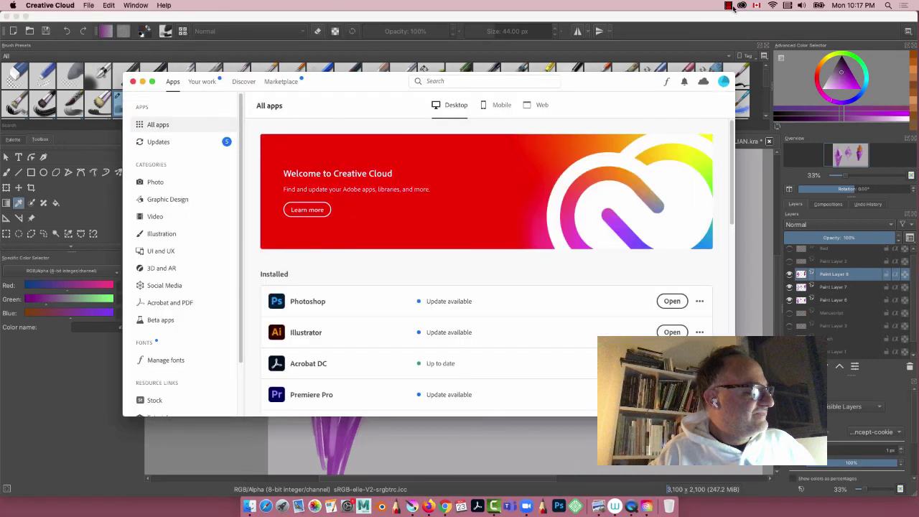
left_click(142, 82)
left_click(728, 5)
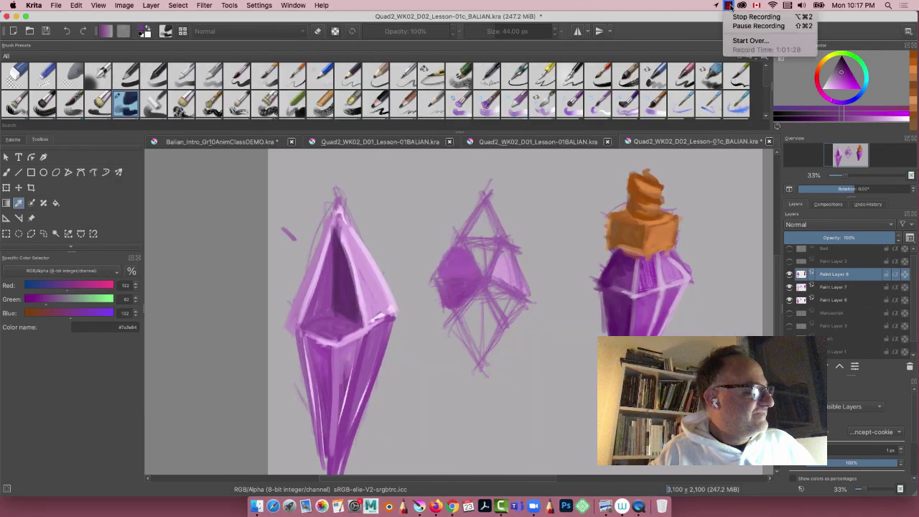
left_click(729, 6)
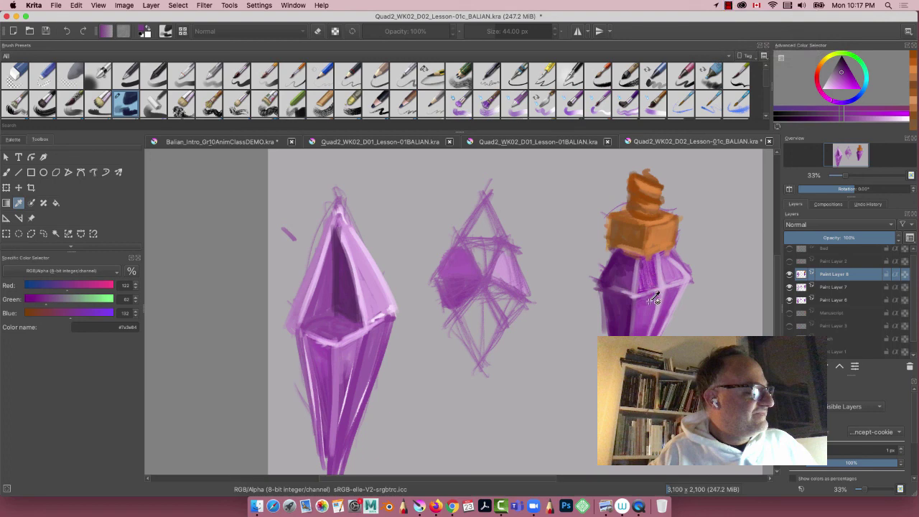
Paint the sampled purple over the bottle's lower right facets and the upper facets beneath the cap.
key("b")
left_click_drag(657, 327, 659, 324)
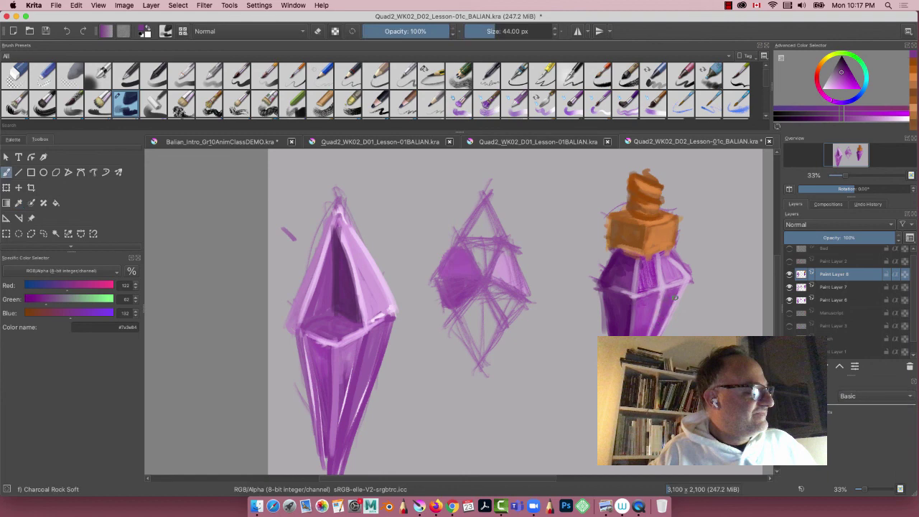
left_click_drag(664, 314, 673, 335)
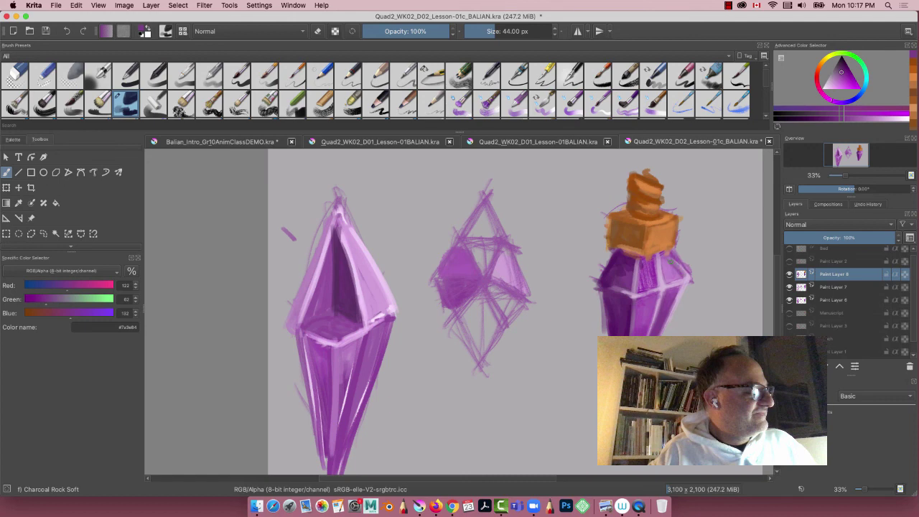
mouse_move(671, 262)
left_mouse_down()
mouse_move(666, 282)
mouse_move(672, 254)
left_mouse_up()
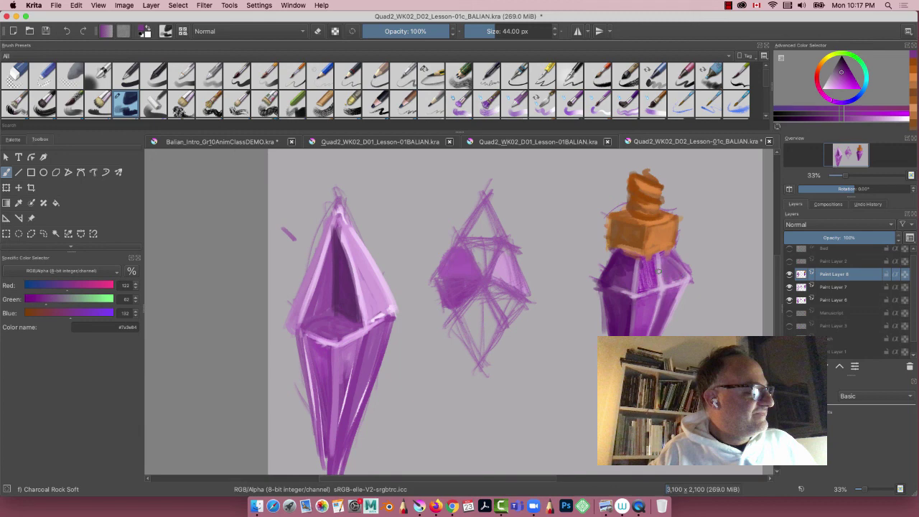
Choose a lighter, greyer purple and paint it over the bottle's upper right facets.
left_click(840, 76)
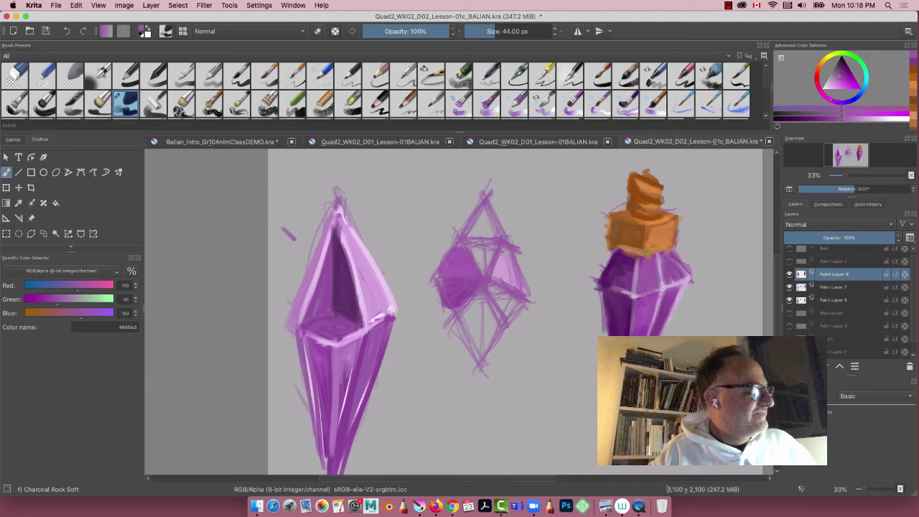
left_click(839, 77)
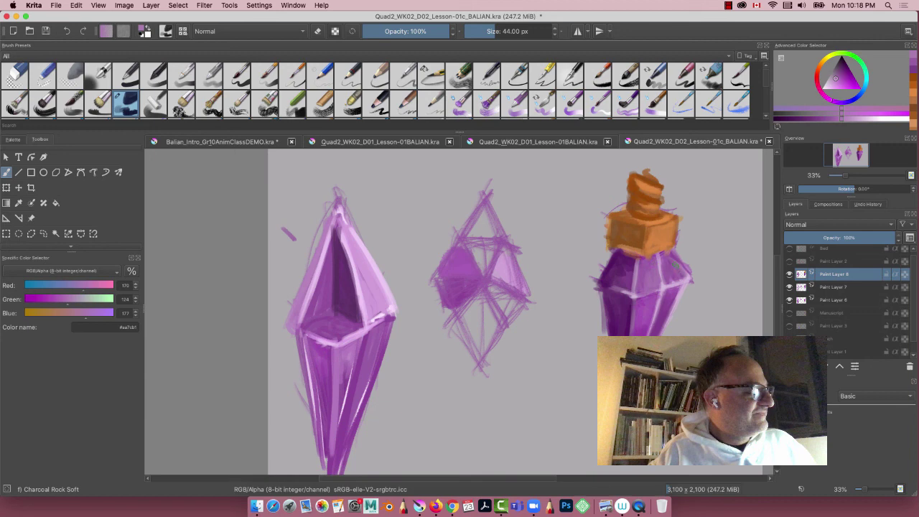
left_click_drag(675, 265, 673, 278)
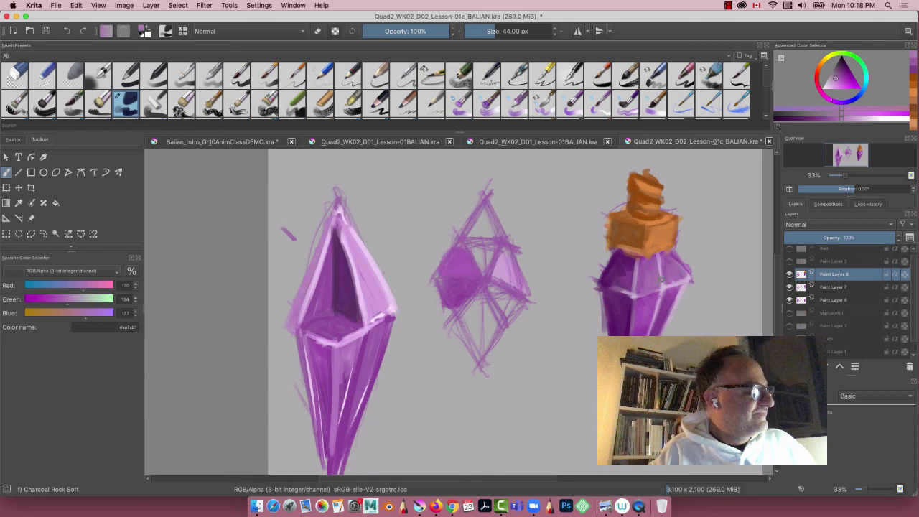
Sample dark purple from the bottle's upper left facet and deepen that facet's shading with it.
key("p")
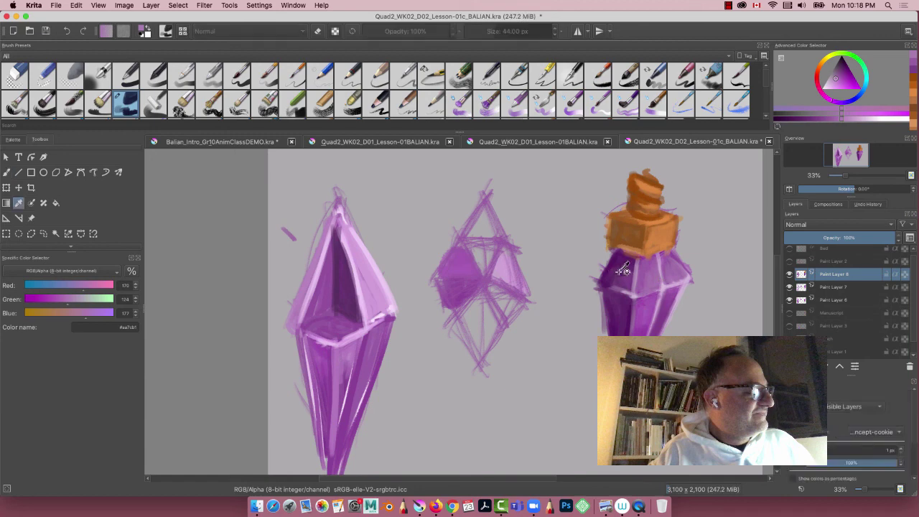
left_click(624, 269)
key("b")
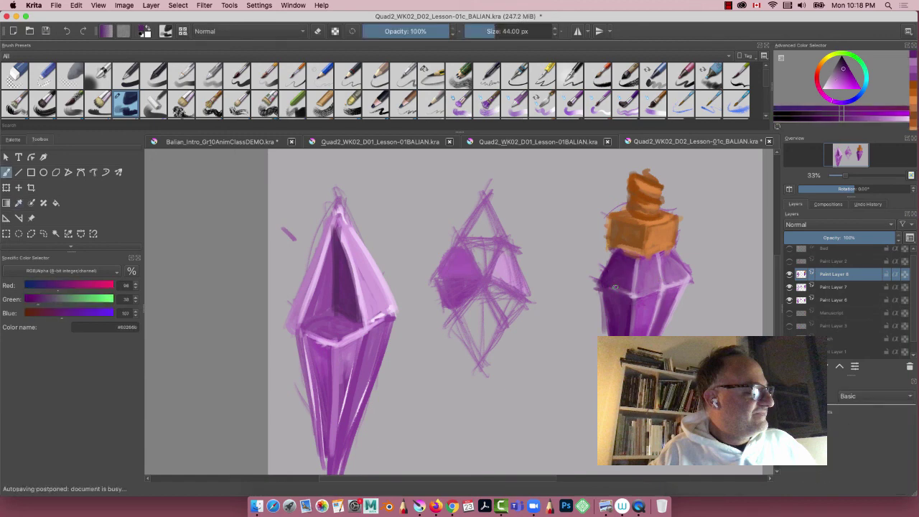
left_click_drag(616, 254, 637, 262)
Enlarge the brush to 78 px and shade the left crystal's lower outer facets with dark purple.
key("bracketright")
key("bracketright")
key("bracketright")
key("bracketright")
key("bracketright")
key("bracketright")
key("bracketright")
key("bracketright")
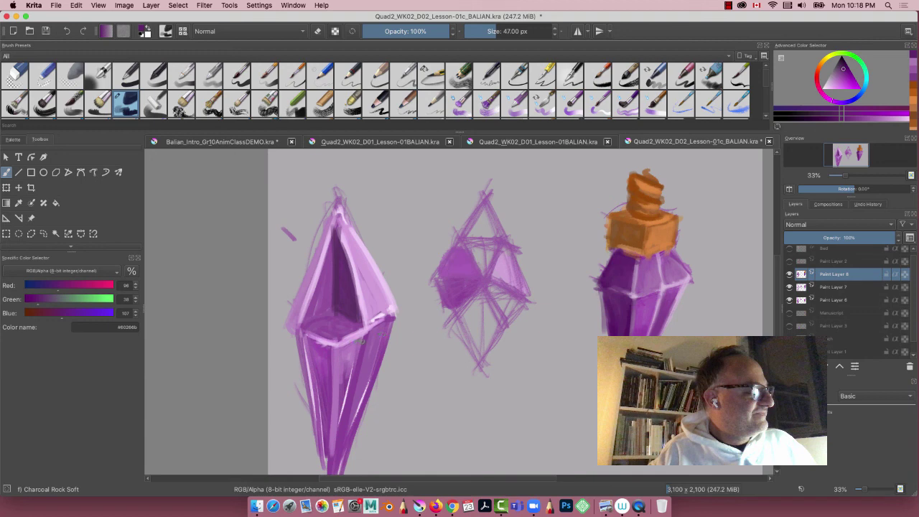
mouse_move(372, 332)
left_mouse_down()
mouse_move(345, 430)
mouse_move(373, 335)
mouse_move(356, 432)
left_mouse_up()
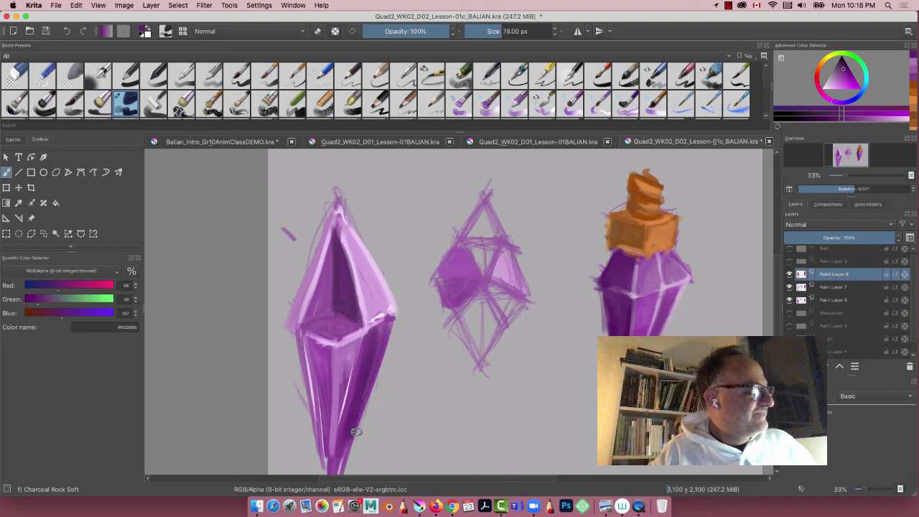
mouse_move(330, 347)
left_mouse_down()
mouse_move(299, 338)
mouse_move(312, 378)
mouse_move(301, 336)
mouse_move(325, 355)
mouse_move(324, 434)
mouse_move(326, 355)
mouse_move(311, 338)
mouse_move(320, 357)
mouse_move(304, 347)
mouse_move(321, 447)
mouse_move(317, 345)
mouse_move(328, 349)
mouse_move(295, 332)
left_mouse_up()
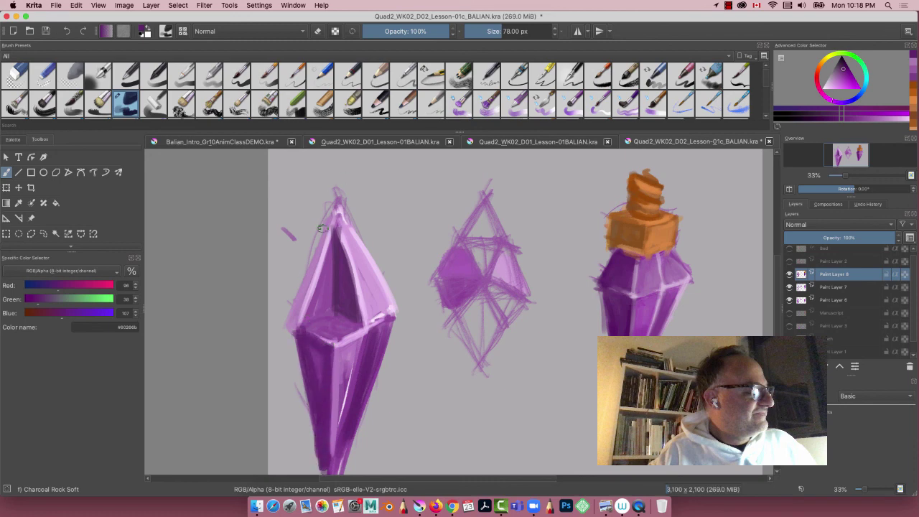
Darken the left crystal's upper left facet, blending in a mid purple sampled from it.
left_click_drag(327, 224, 289, 329)
mouse_move(328, 221)
left_mouse_down()
mouse_move(288, 329)
mouse_move(317, 255)
mouse_move(298, 322)
left_mouse_up()
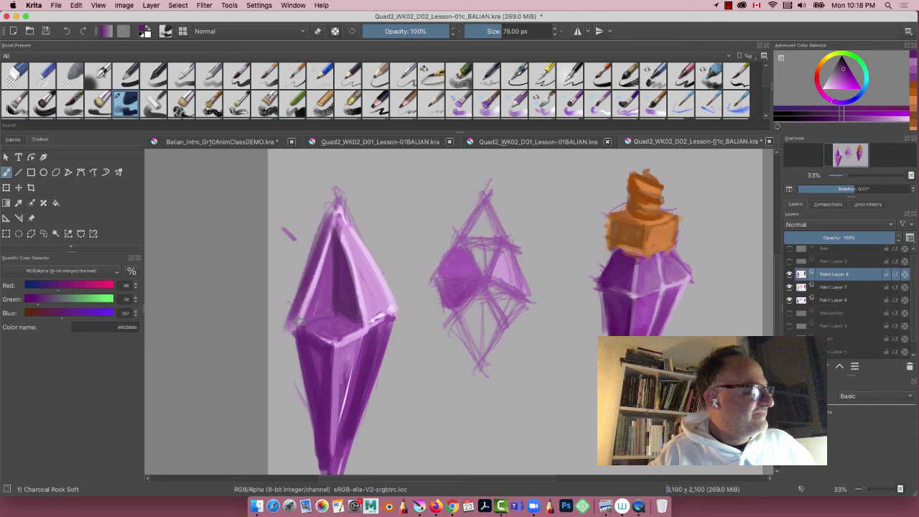
left_click(300, 322, "ctrl")
left_click_drag(328, 230, 291, 331)
mouse_move(331, 227)
left_mouse_down()
mouse_move(302, 300)
mouse_move(331, 213)
mouse_move(300, 329)
mouse_move(323, 242)
mouse_move(301, 328)
mouse_move(289, 318)
mouse_move(325, 234)
mouse_move(295, 325)
mouse_move(313, 245)
mouse_move(331, 212)
mouse_move(316, 300)
left_mouse_up()
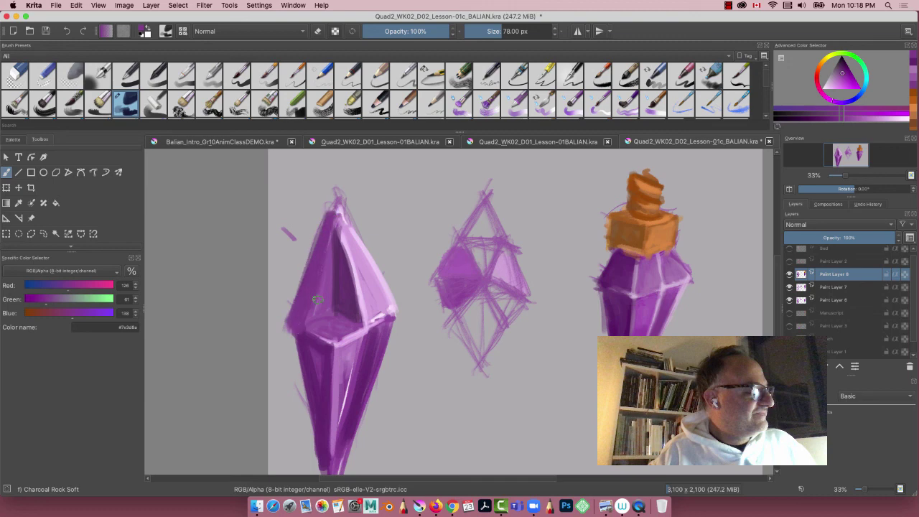
Sample pale purple from the left crystal and glaze its upper left facet and front rim at 81% opacity.
key("p")
left_click(351, 231)
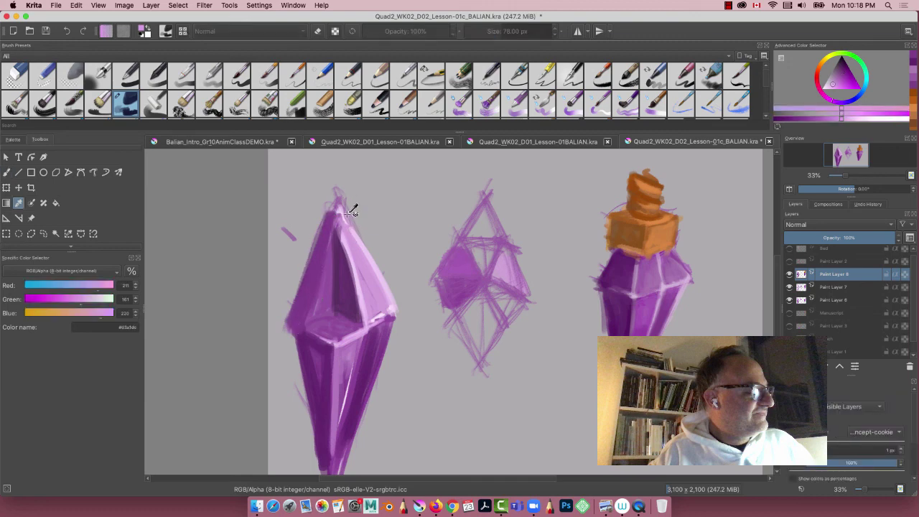
key("b")
key("i")
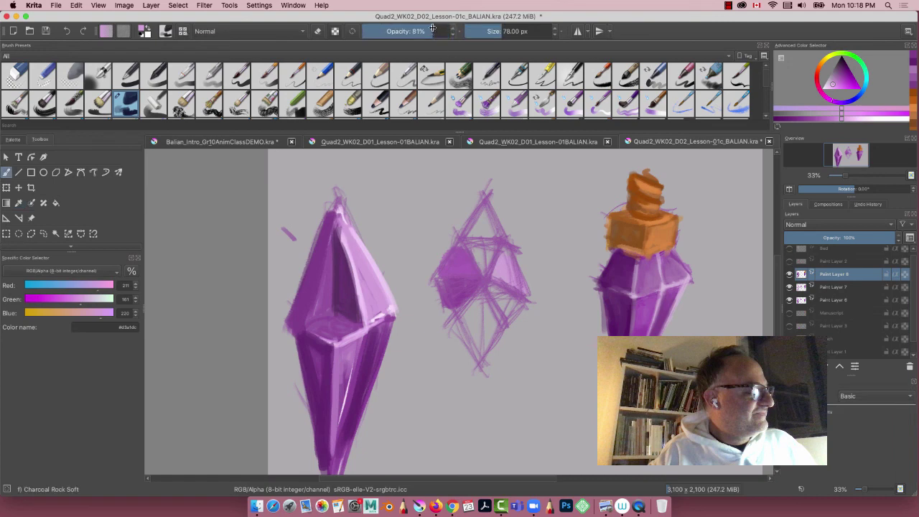
key("i")
left_click_drag(330, 216, 299, 320)
left_click_drag(326, 249, 298, 327)
left_click_drag(326, 231, 293, 321)
left_click_drag(319, 250, 294, 303)
left_click_drag(333, 214, 307, 297)
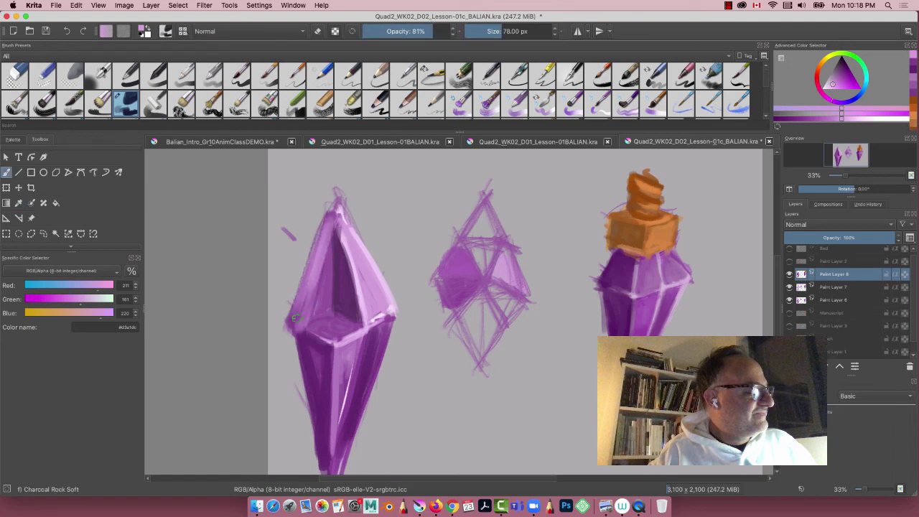
left_click_drag(334, 345, 310, 334)
Fill the middle crystal's upper centre and lower right facets with pale purple, adding a richer purple at 100% opacity.
mouse_move(497, 246)
left_mouse_down()
mouse_move(484, 264)
mouse_move(472, 248)
mouse_move(483, 248)
mouse_move(483, 270)
mouse_move(467, 248)
left_mouse_up()
mouse_move(511, 282)
left_mouse_down()
mouse_move(493, 304)
mouse_move(503, 312)
mouse_move(488, 314)
left_mouse_up()
left_click(838, 83)
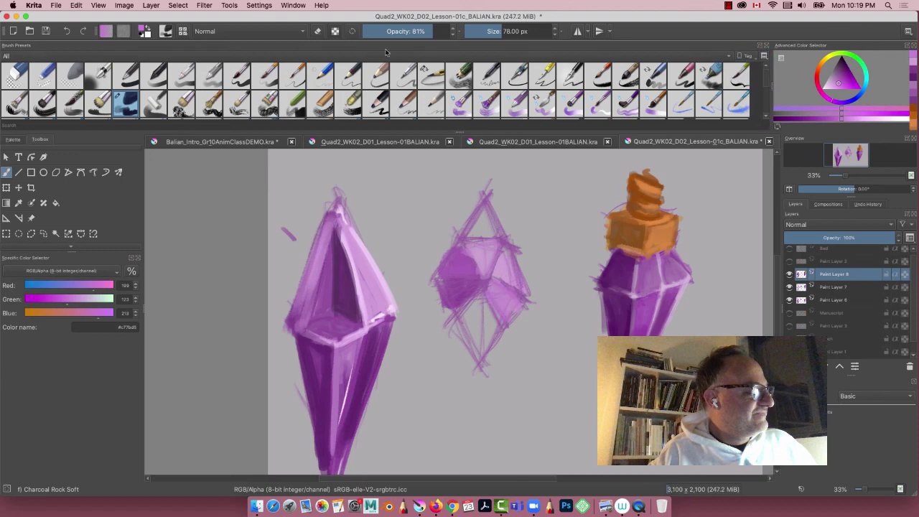
key("o")
key("o")
mouse_move(490, 287)
left_mouse_down()
mouse_move(509, 309)
mouse_move(523, 299)
left_mouse_up()
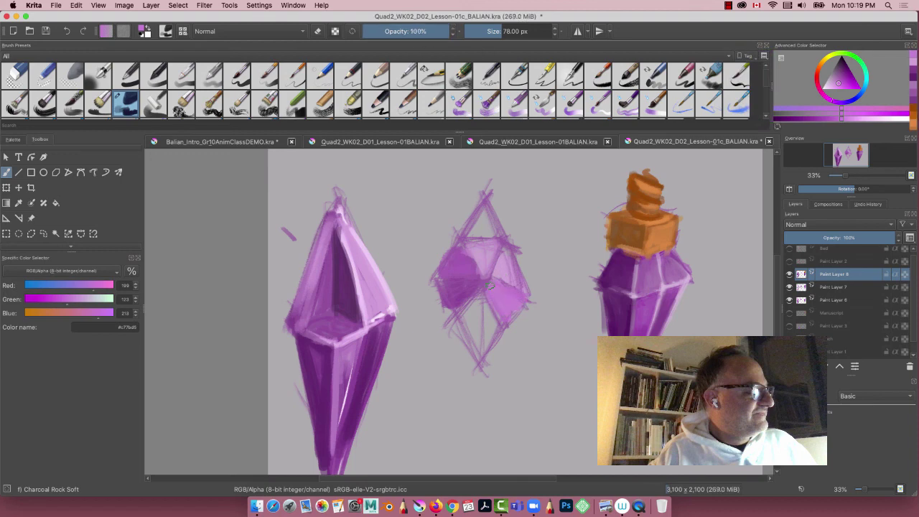
Choose a deeper purple and fill the middle crystal's bottom facets and left side with it.
left_click(841, 80)
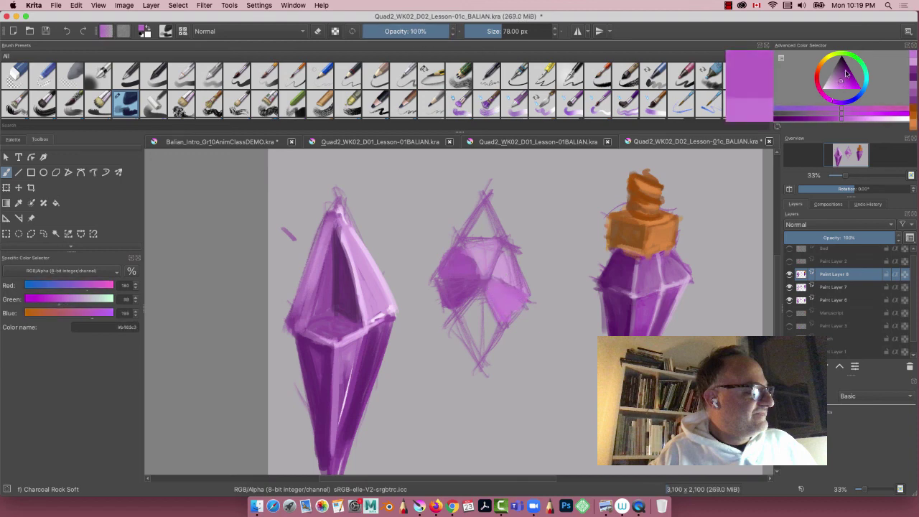
mouse_move(488, 302)
left_mouse_down()
mouse_move(492, 323)
mouse_move(473, 355)
left_mouse_up()
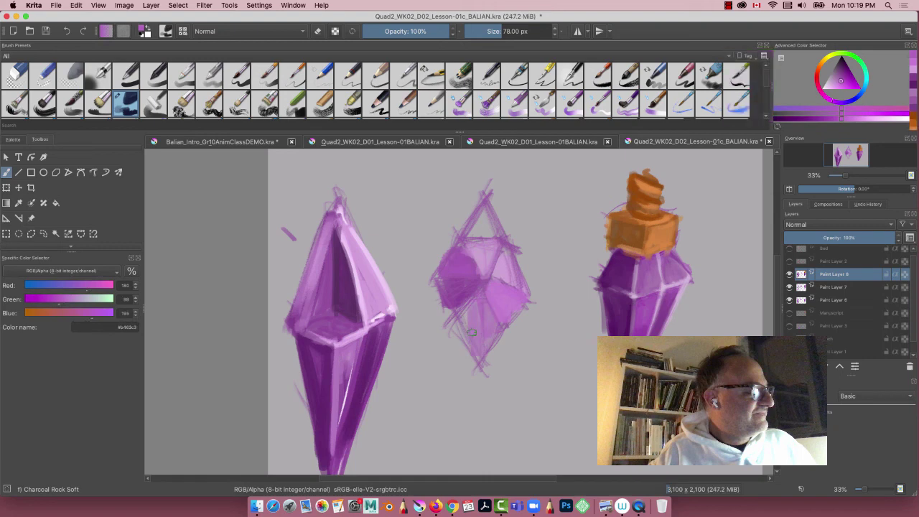
left_click_drag(470, 315, 463, 351)
mouse_move(494, 305)
left_mouse_down()
mouse_move(479, 357)
mouse_move(479, 304)
mouse_move(460, 329)
left_mouse_up()
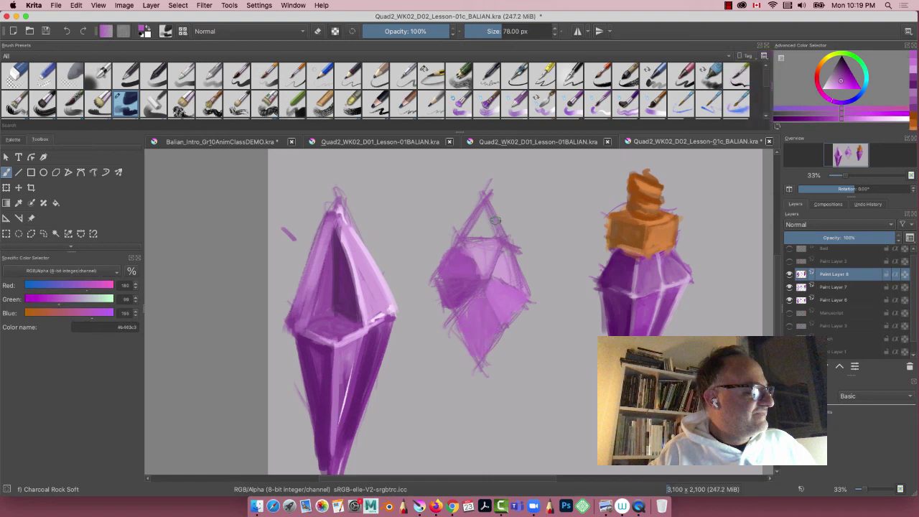
mouse_move(468, 288)
left_mouse_down()
mouse_move(443, 289)
mouse_move(464, 290)
left_mouse_up()
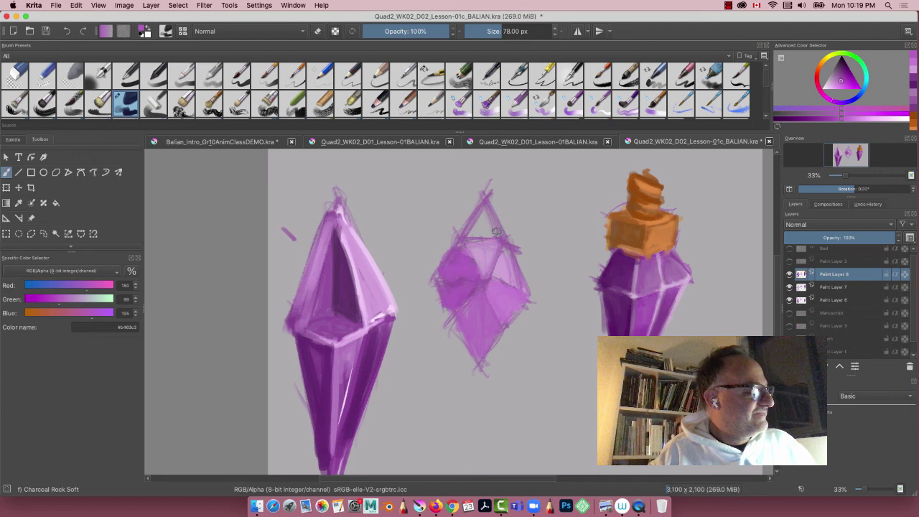
Fill the middle crystal's top triangle and right-hand facets with the same purple.
left_click_drag(495, 211, 486, 240)
mouse_move(490, 214)
left_mouse_down()
mouse_move(466, 228)
mouse_move(474, 220)
mouse_move(504, 254)
mouse_move(507, 276)
mouse_move(531, 291)
left_mouse_up()
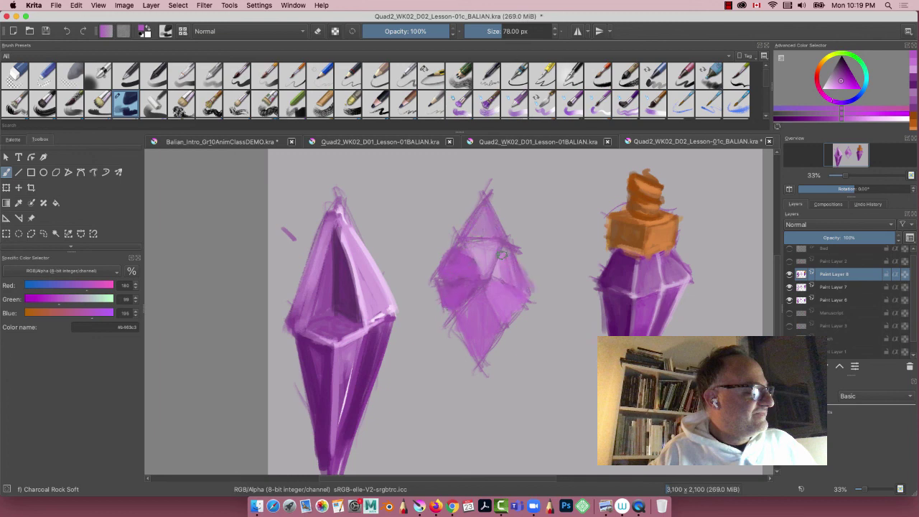
left_click_drag(507, 254, 492, 276)
Choose a darker purple, reduce the brush to 41 px, and line the middle crystal's inner and right-hand facet edges.
left_click(839, 77)
left_click_drag(839, 86, 841, 74)
key("[")
key("[")
key("[")
key("[")
key("[")
key("[")
key("[")
key("[")
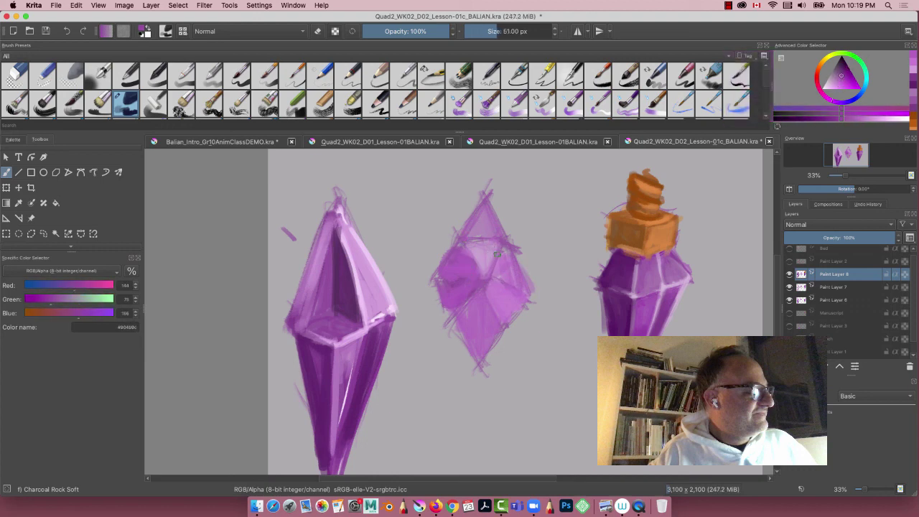
mouse_move(501, 247)
left_mouse_down()
mouse_move(480, 269)
mouse_move(461, 231)
left_mouse_up()
mouse_move(484, 285)
left_mouse_down()
mouse_move(456, 326)
mouse_move(478, 290)
mouse_move(456, 326)
mouse_move(475, 363)
mouse_move(503, 326)
left_mouse_up()
mouse_move(505, 240)
left_mouse_down()
mouse_move(525, 251)
mouse_move(531, 291)
mouse_move(523, 255)
left_mouse_up()
mouse_move(529, 289)
left_mouse_down()
mouse_move(494, 275)
mouse_move(524, 285)
mouse_move(507, 321)
left_mouse_up()
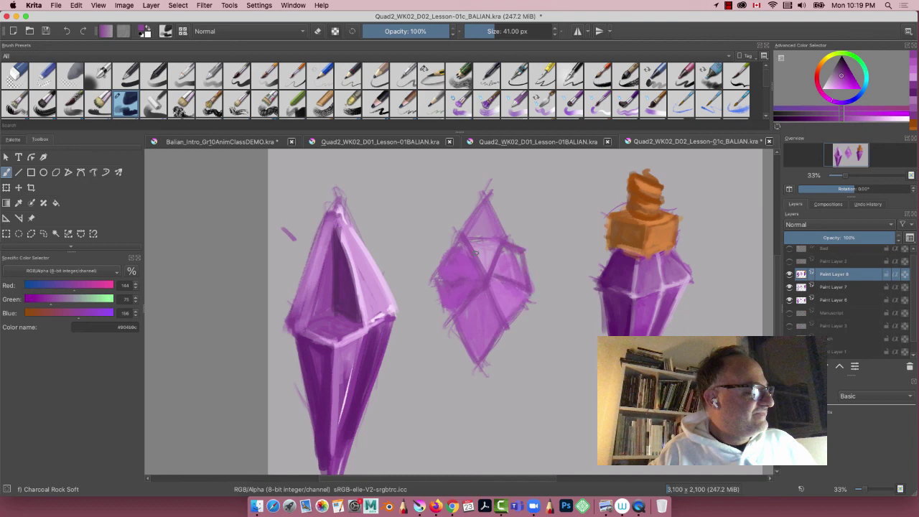
Outline the middle crystal's left edges, top point and upper facet divisions with dark purple.
mouse_move(463, 238)
left_mouse_down()
mouse_move(436, 252)
mouse_move(472, 276)
mouse_move(426, 276)
left_mouse_up()
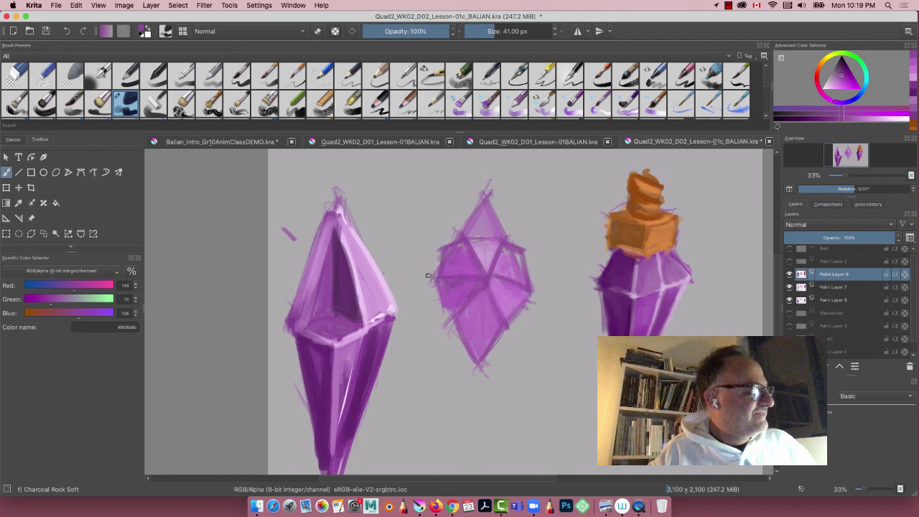
left_click_drag(444, 316, 428, 275)
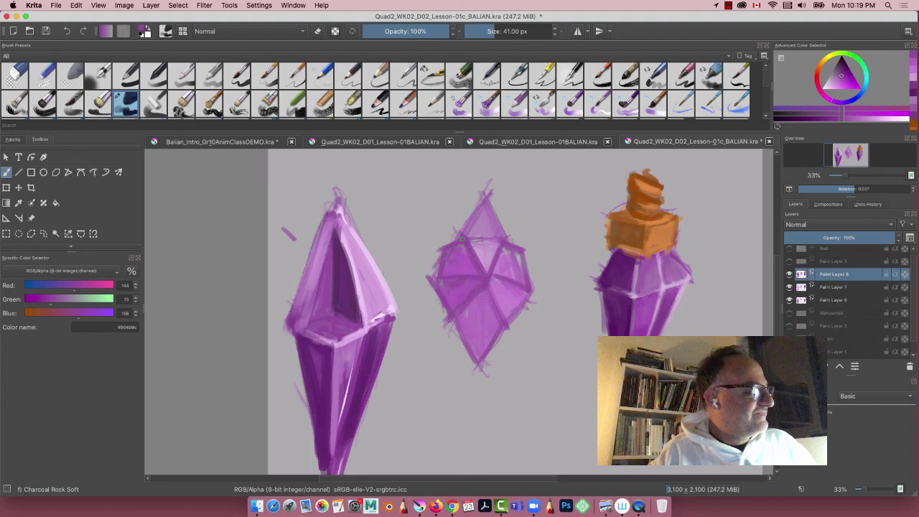
mouse_move(492, 264)
left_mouse_down()
mouse_move(518, 239)
mouse_move(532, 280)
left_mouse_up()
mouse_move(499, 208)
left_mouse_down()
mouse_move(528, 248)
mouse_move(520, 237)
left_mouse_up()
mouse_move(488, 193)
left_mouse_down()
mouse_move(503, 236)
mouse_move(443, 247)
mouse_move(477, 272)
left_mouse_up()
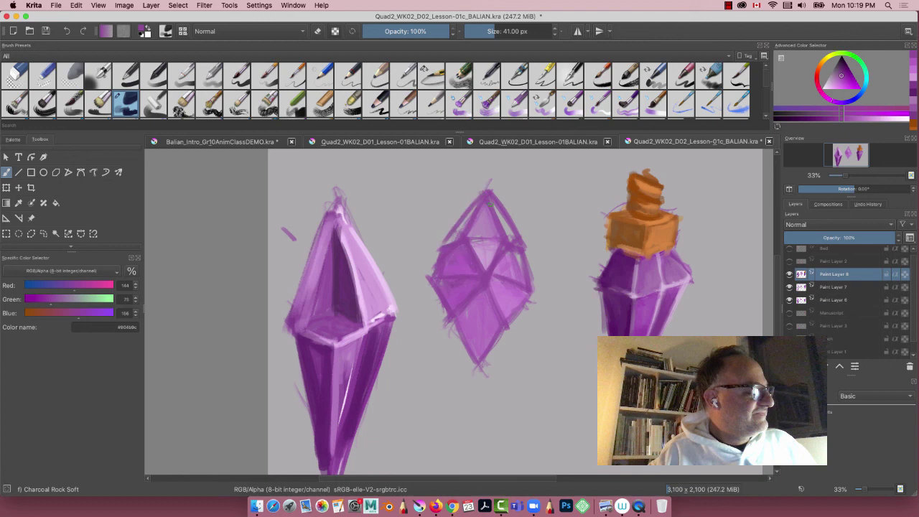
Line the middle crystal's upper right edge and central facet divisions with dark purple out to the right corner.
left_click_drag(496, 211, 509, 242)
mouse_move(542, 290)
left_mouse_down()
mouse_move(486, 279)
mouse_move(539, 284)
mouse_move(500, 289)
left_mouse_up()
left_click_drag(486, 287, 498, 316)
mouse_move(541, 291)
left_mouse_down()
mouse_move(510, 324)
mouse_move(535, 296)
left_mouse_up()
Outline the middle crystal's lower right and lower left edges to the bottom point, and touch up its upper left corner.
mouse_move(509, 321)
left_mouse_down()
mouse_move(479, 271)
mouse_move(506, 337)
mouse_move(476, 379)
left_mouse_up()
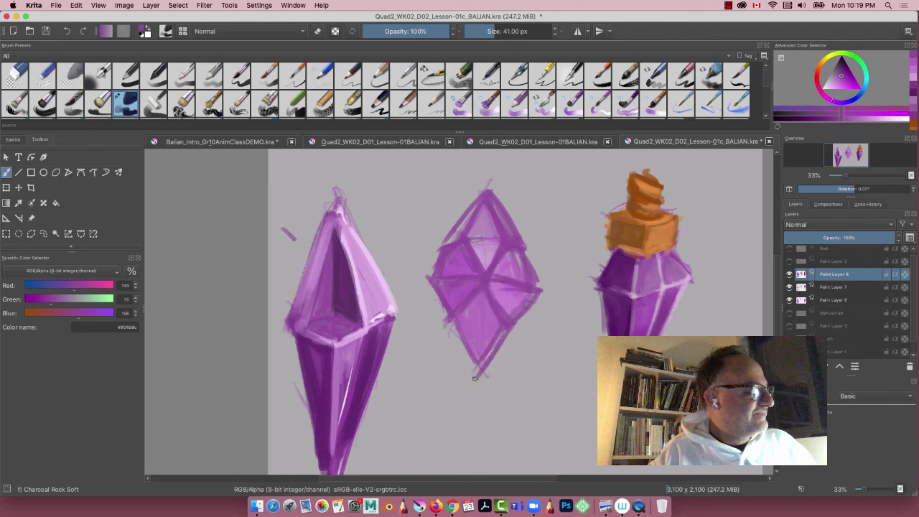
left_click_drag(544, 291, 481, 374)
mouse_move(511, 330)
left_mouse_down()
mouse_move(486, 359)
mouse_move(455, 329)
left_mouse_up()
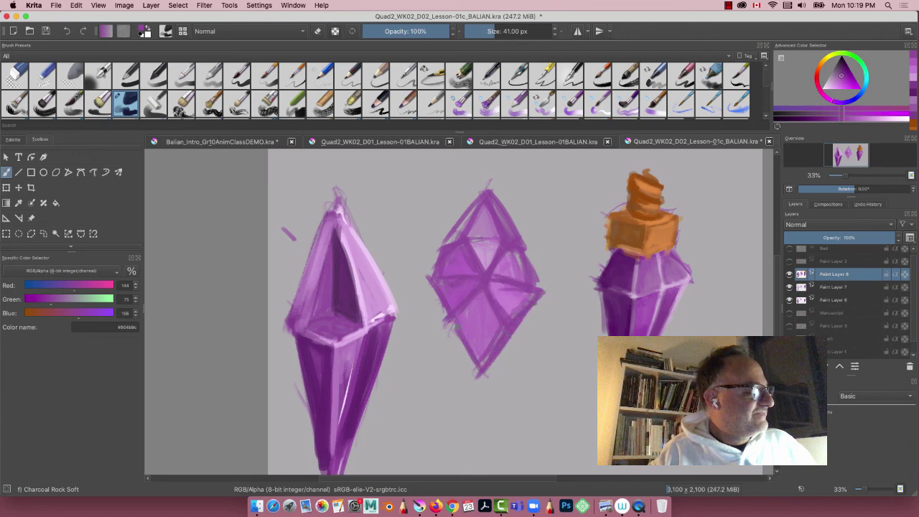
left_click_drag(478, 376, 428, 292)
left_click_drag(453, 242, 441, 230)
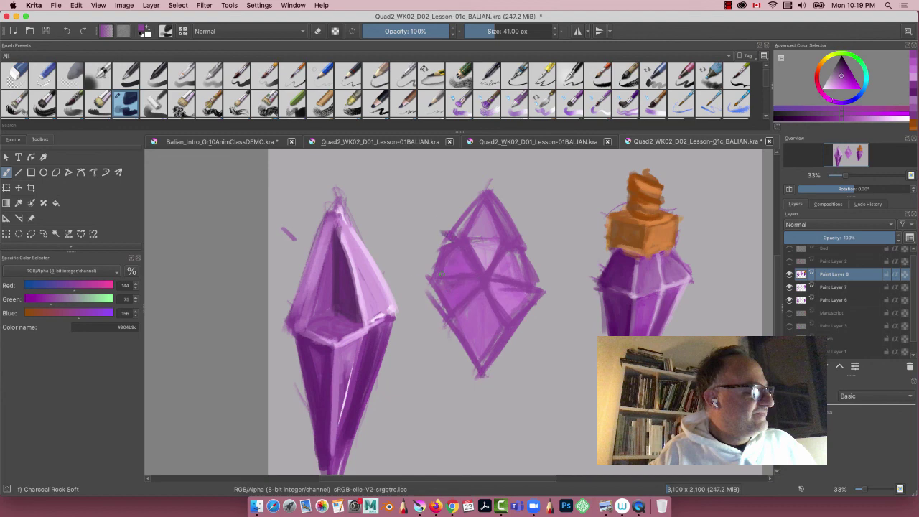
Paint a horizontal dark purple line across the middle crystal's waist, overshooting both sides, and widen its right corner.
mouse_move(441, 274)
left_mouse_down()
mouse_move(546, 280)
mouse_move(415, 280)
left_mouse_up()
left_click_drag(569, 275, 410, 282)
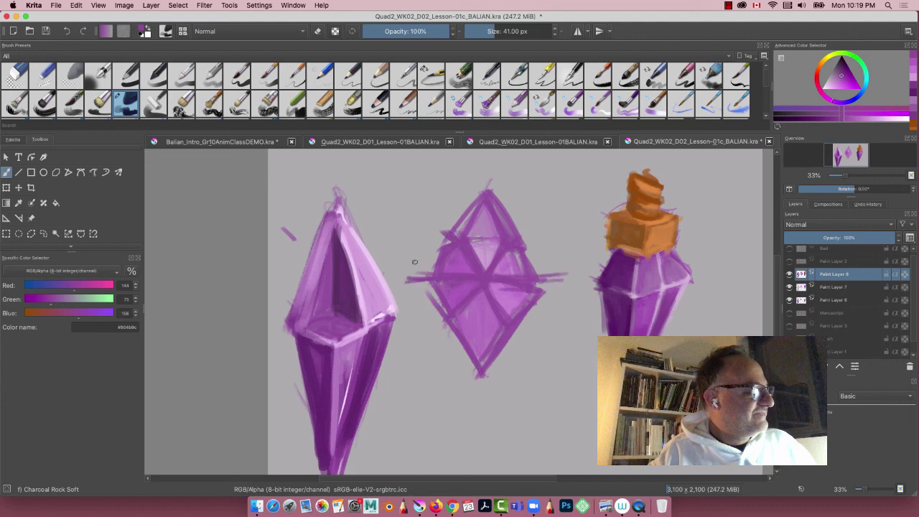
mouse_move(529, 261)
left_mouse_down()
mouse_move(550, 283)
mouse_move(515, 314)
mouse_move(492, 295)
left_mouse_up()
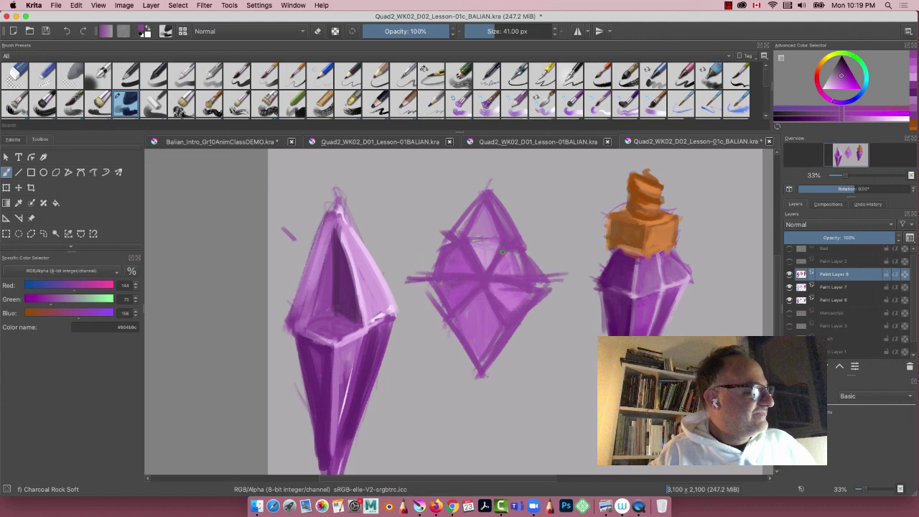
Thicken the middle crystal's upper and lower edges with dark purple, extending its top and bottom points.
left_click_drag(490, 178, 457, 237)
mouse_move(477, 205)
left_mouse_down()
mouse_move(435, 248)
mouse_move(513, 237)
left_mouse_up()
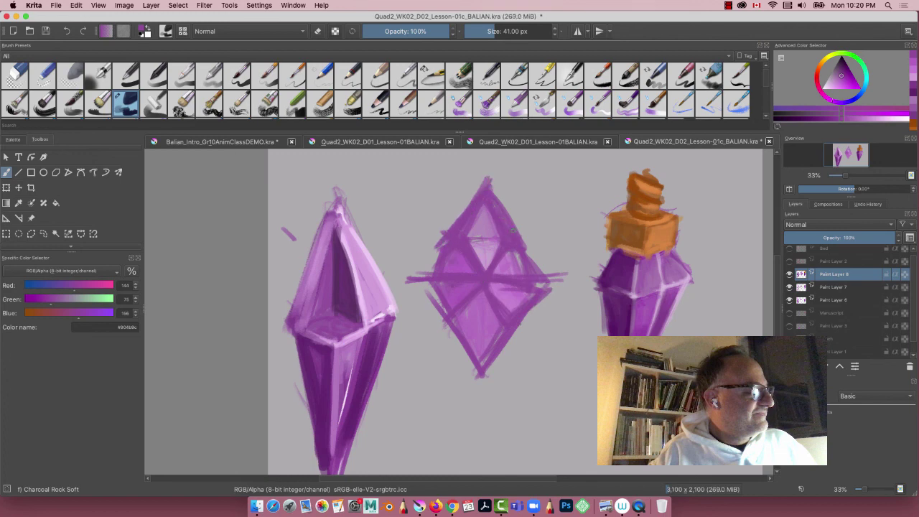
left_click_drag(480, 170, 525, 238)
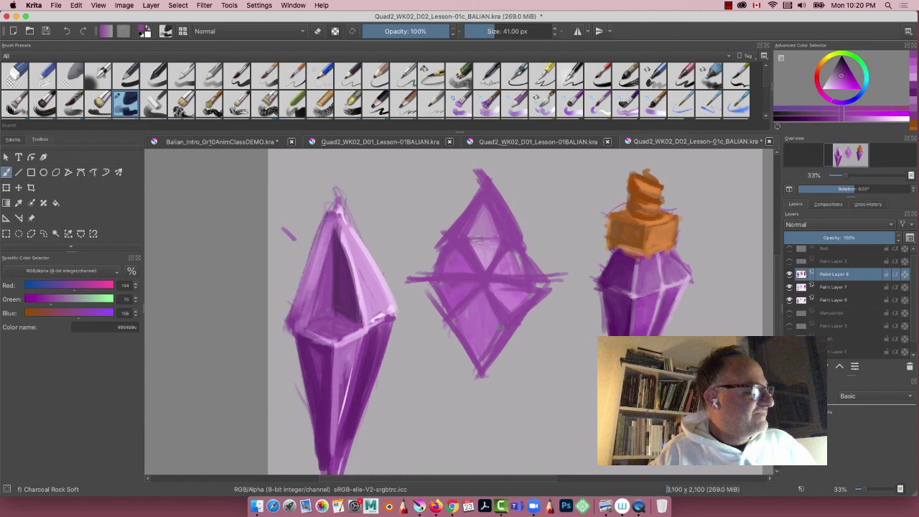
left_click_drag(488, 368, 473, 388)
left_click_drag(504, 327, 471, 383)
left_click_drag(549, 288, 477, 388)
left_click_drag(436, 300, 478, 386)
left_click_drag(428, 288, 458, 330)
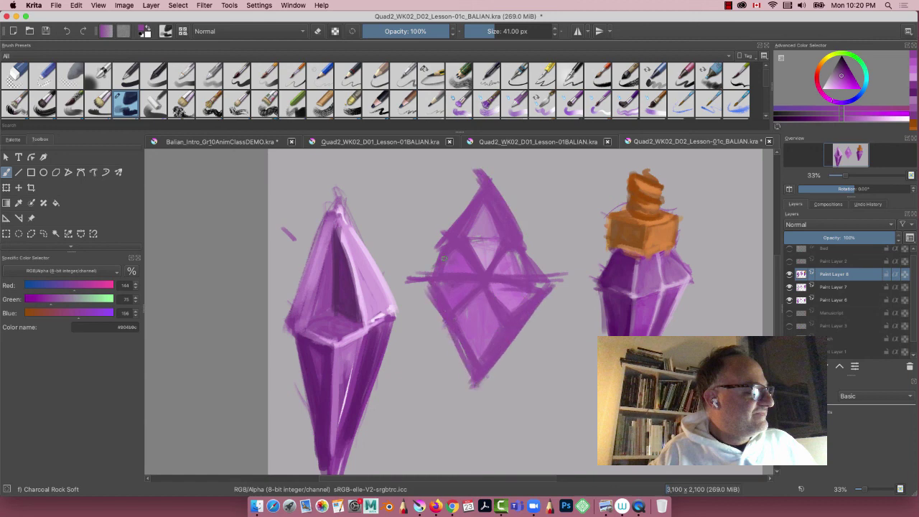
Straighten the middle crystal's upper sides into a diamond outline by filling out to the left and right corners.
left_click_drag(504, 202, 547, 272)
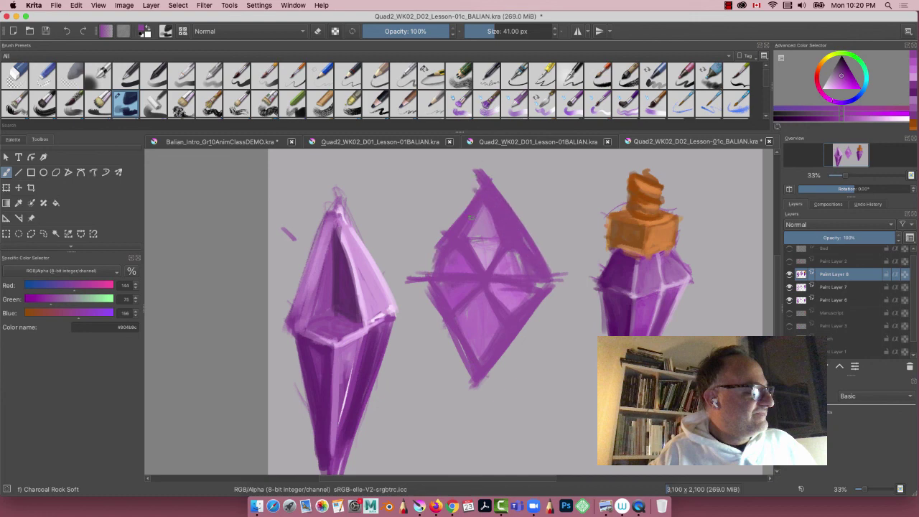
mouse_move(441, 237)
left_mouse_down()
mouse_move(414, 278)
mouse_move(420, 262)
left_mouse_up()
mouse_move(433, 280)
left_mouse_down()
mouse_move(421, 301)
mouse_move(415, 277)
left_mouse_up()
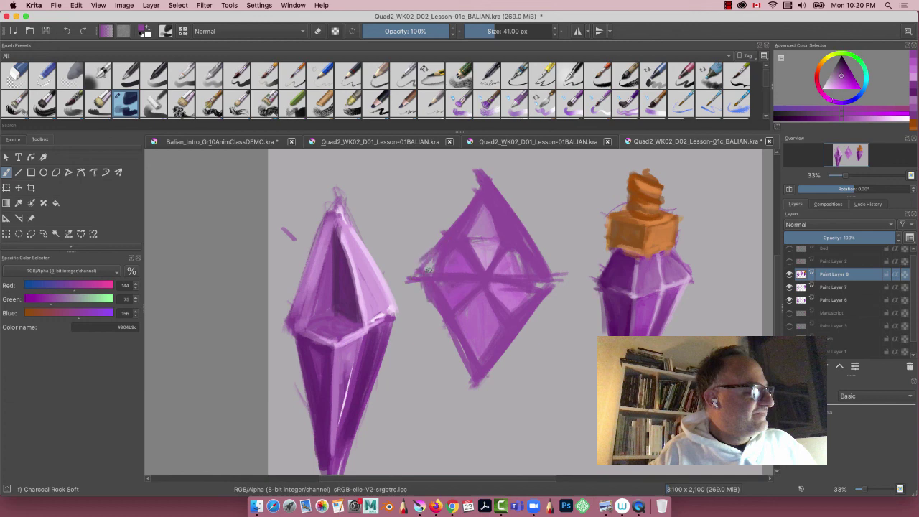
Repaint the middle crystal's facets with sampled purples, light on the top and upper right ones, medium on the left and lower right ones.
left_click(457, 287, "ctrl")
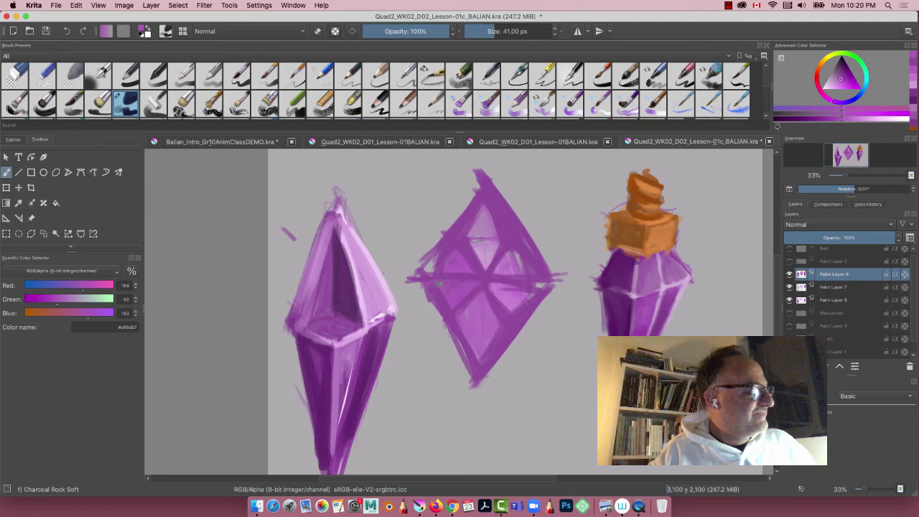
left_click_drag(453, 284, 479, 282)
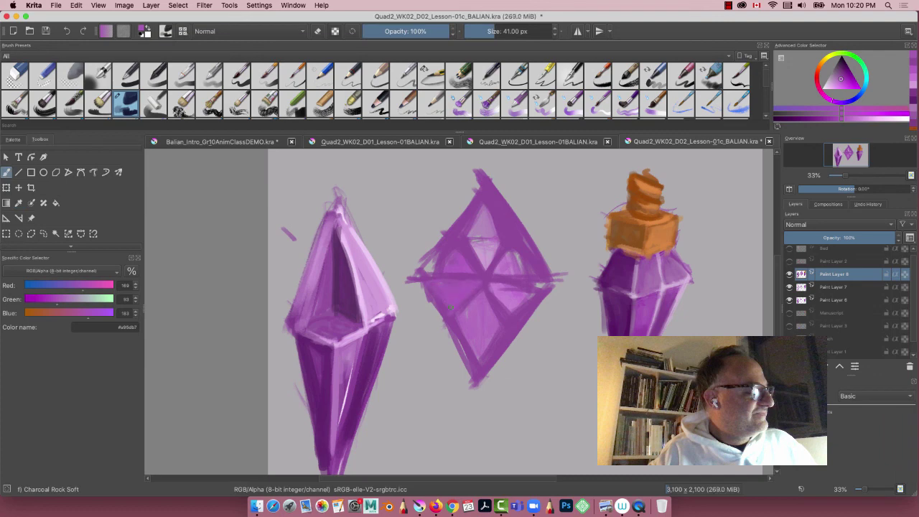
key("p")
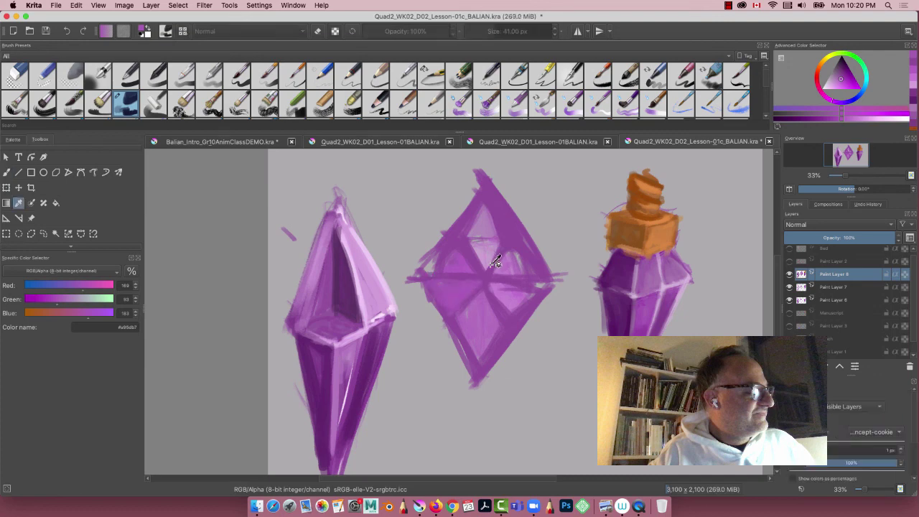
left_click(491, 248)
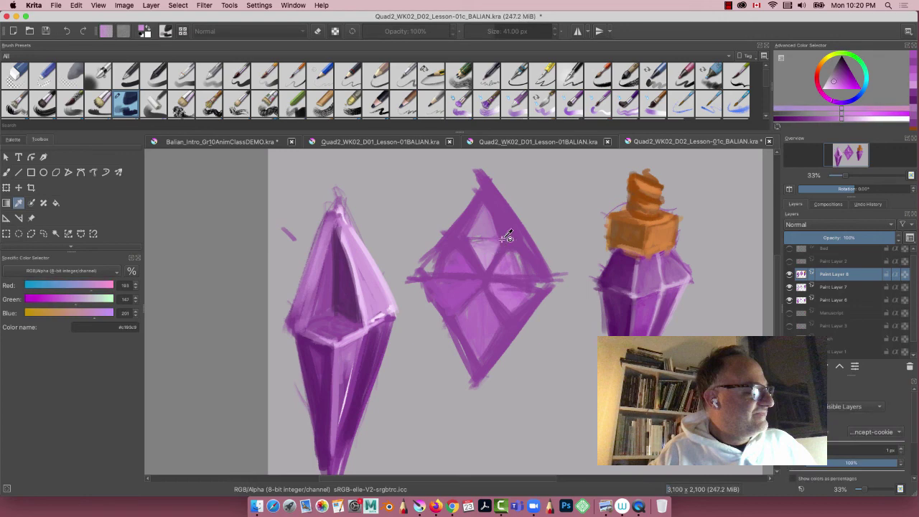
key("b")
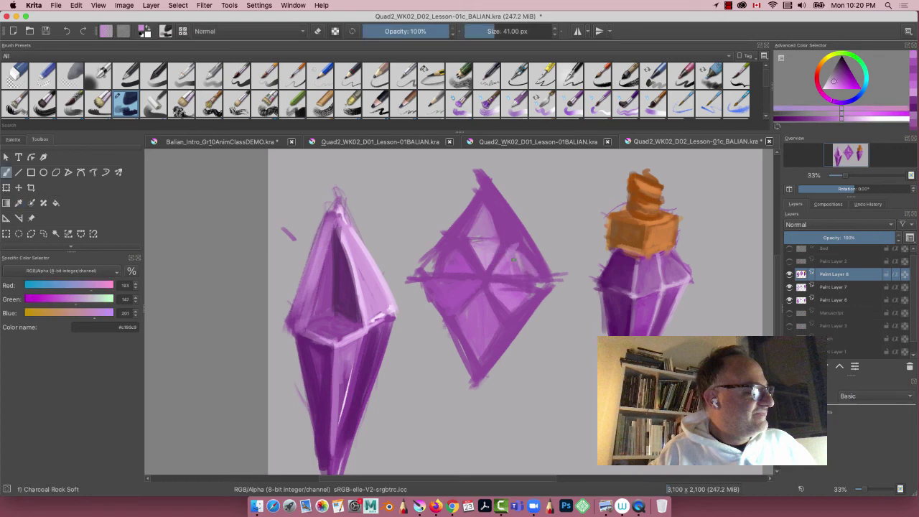
mouse_move(513, 260)
left_mouse_down()
mouse_move(540, 273)
mouse_move(524, 255)
mouse_move(495, 276)
left_mouse_up()
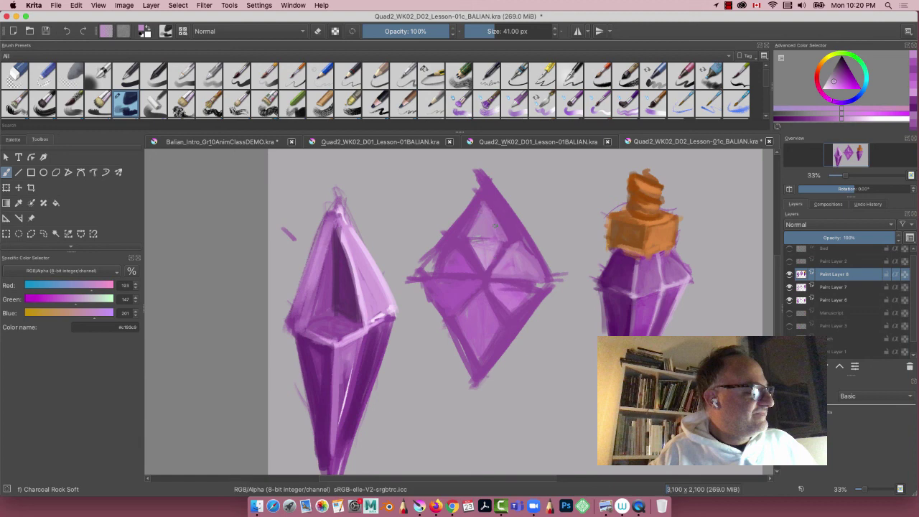
mouse_move(480, 264)
left_mouse_down()
mouse_move(467, 245)
mouse_move(479, 217)
mouse_move(463, 229)
mouse_move(488, 210)
mouse_move(503, 235)
mouse_move(489, 210)
mouse_move(489, 265)
left_mouse_up()
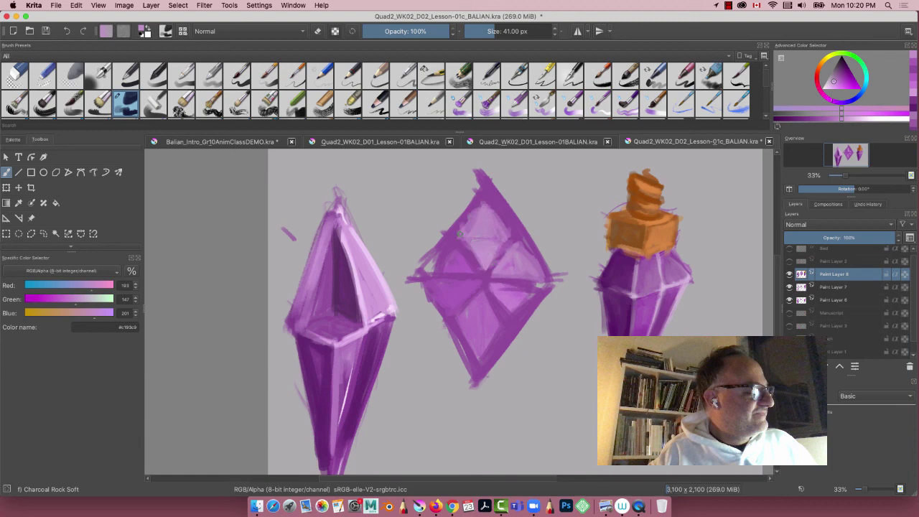
left_click(513, 304, "ctrl")
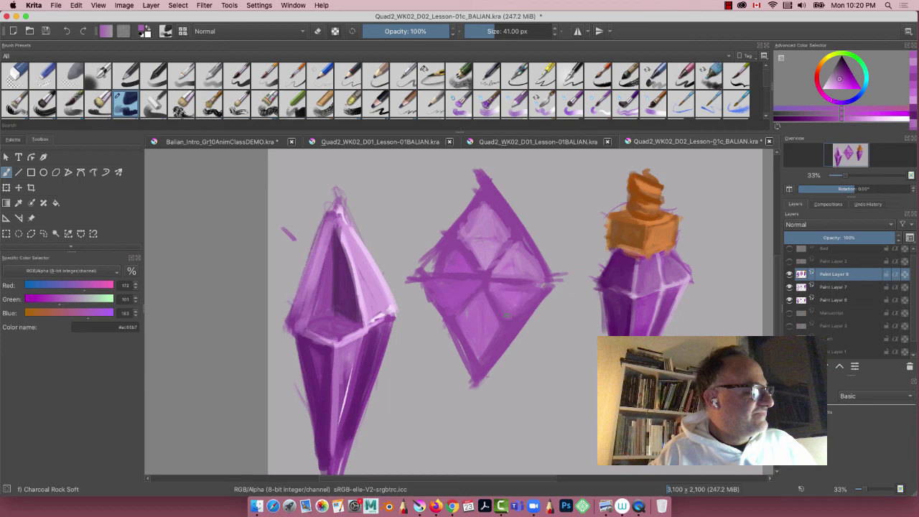
Sample a very dark purple from the bottle's lower facet and shade the middle crystal's lower edges and bottom facet division with it.
key("p")
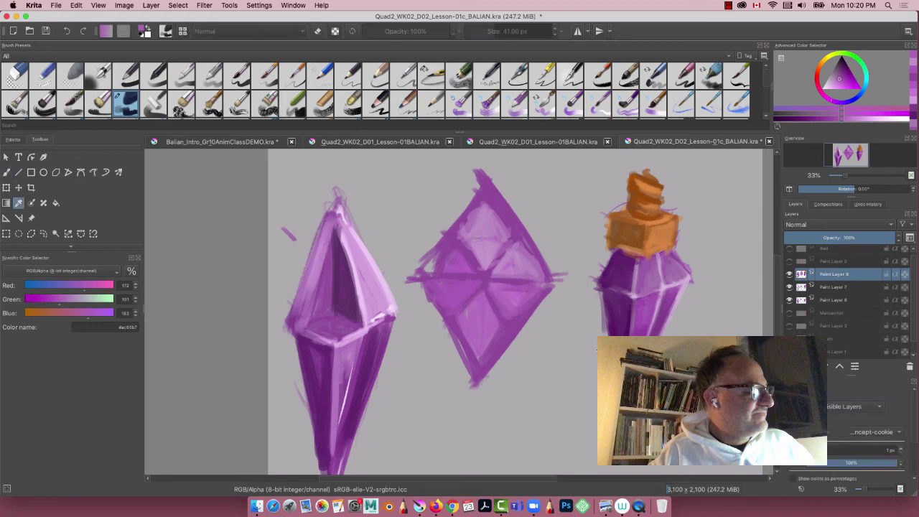
left_click(622, 332)
left_click(625, 329)
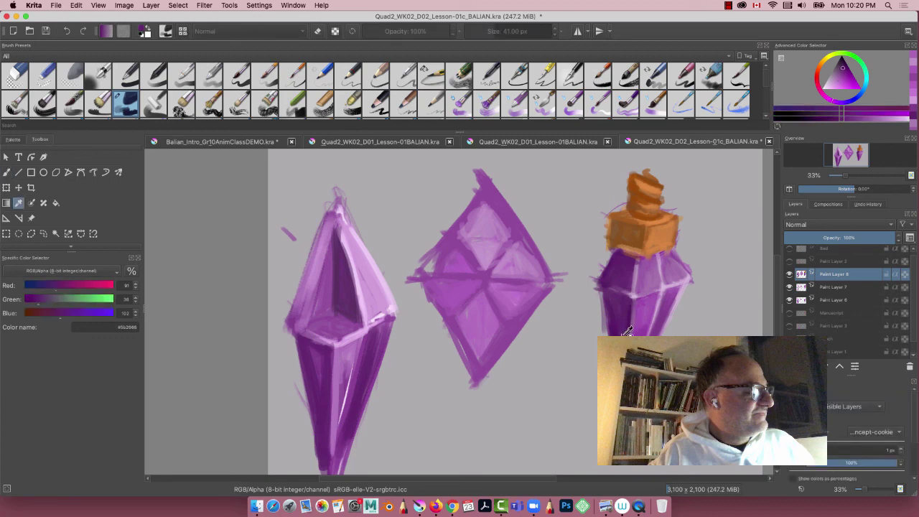
key("b")
mouse_move(479, 305)
left_mouse_down()
mouse_move(495, 321)
mouse_move(491, 306)
mouse_move(495, 326)
mouse_move(485, 316)
mouse_move(477, 376)
left_mouse_up()
mouse_move(550, 286)
left_mouse_down()
mouse_move(498, 333)
mouse_move(480, 380)
mouse_move(554, 286)
mouse_move(492, 354)
left_mouse_up()
left_click_drag(514, 323, 484, 367)
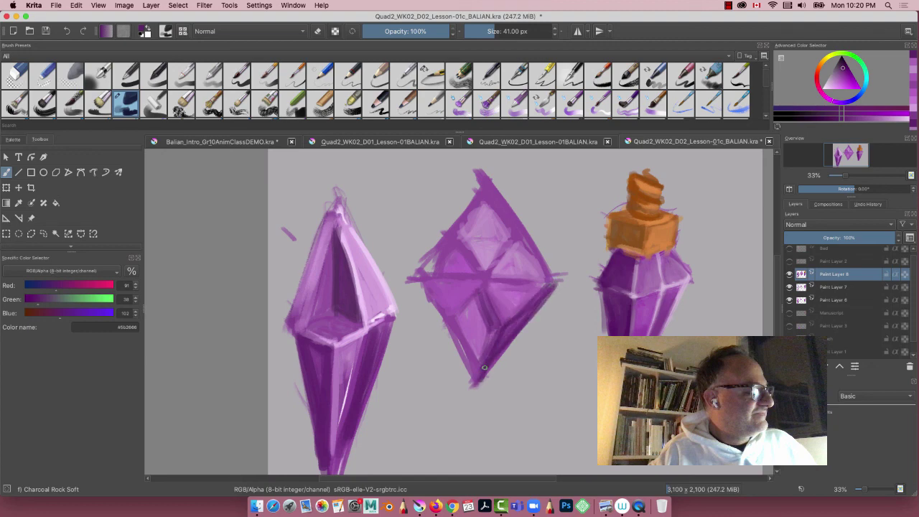
mouse_move(552, 288)
left_mouse_down()
mouse_move(497, 334)
mouse_move(532, 307)
mouse_move(479, 366)
mouse_move(538, 294)
mouse_move(495, 353)
mouse_move(489, 346)
mouse_move(484, 389)
mouse_move(466, 301)
mouse_move(455, 350)
mouse_move(426, 275)
mouse_move(476, 376)
mouse_move(415, 270)
mouse_move(465, 371)
mouse_move(424, 292)
mouse_move(501, 324)
left_mouse_up()
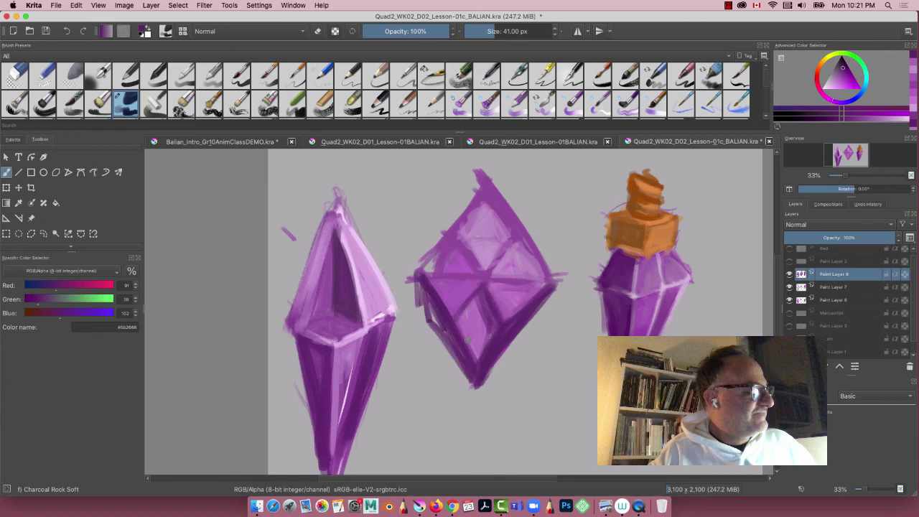
Darken the middle crystal's inner lower division, and fill the bottom facet with a sampled medium purple.
mouse_move(482, 285)
left_mouse_down()
mouse_move(460, 325)
mouse_move(479, 304)
left_mouse_up()
key("p")
left_click(483, 303)
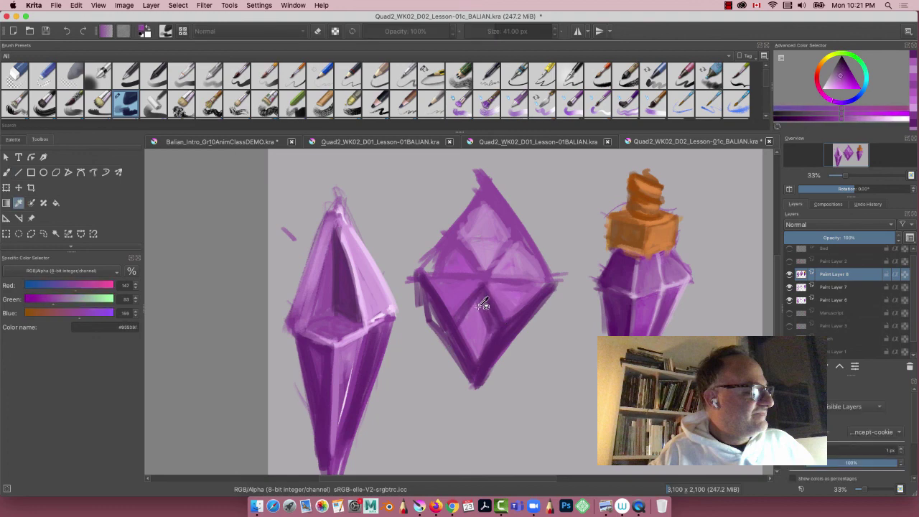
key("b")
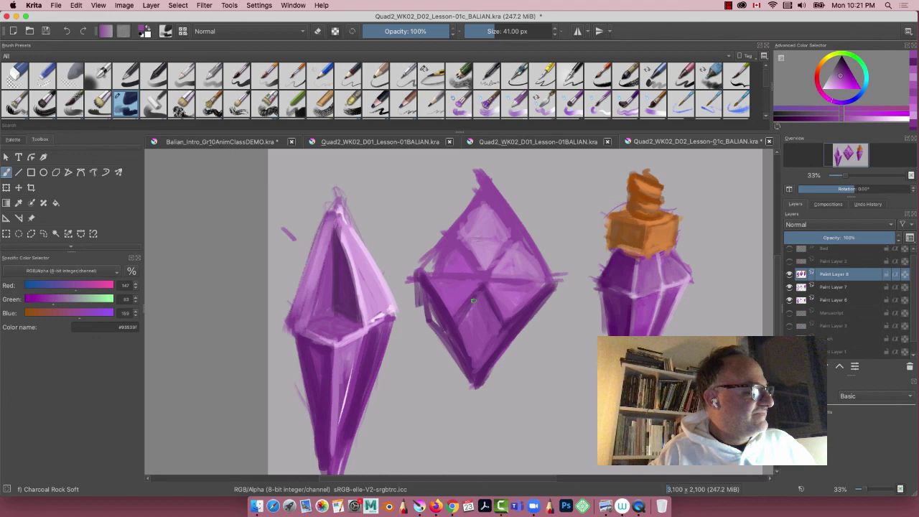
left_click(731, 7)
left_click(729, 5)
scroll(472, 301, "down", 2)
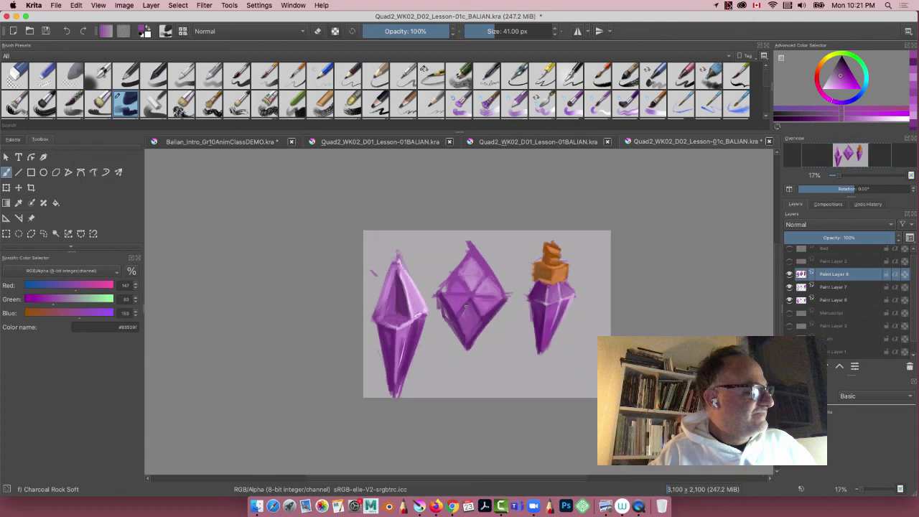
scroll(468, 303, "up", 2)
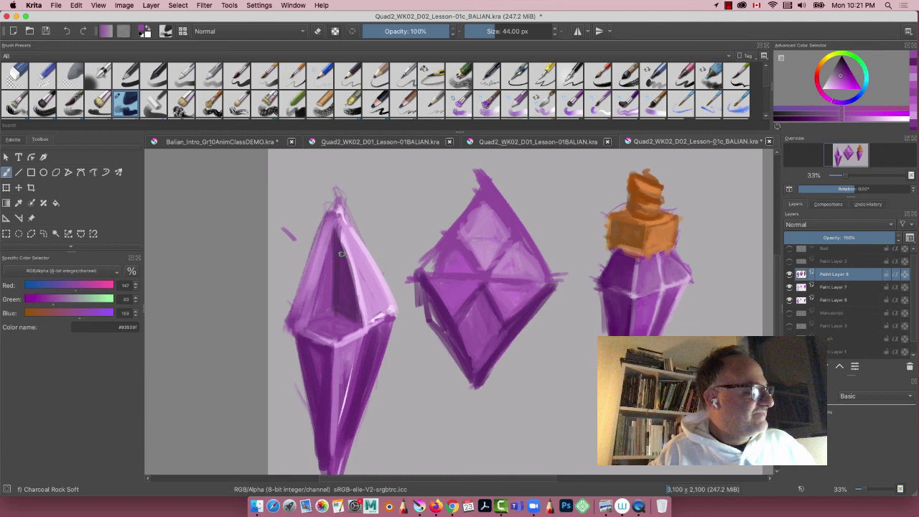
Sample the light purple from the left crystal's upper right facet and repaint that facet evenly with a 44 px brush.
key("p")
left_click(364, 259)
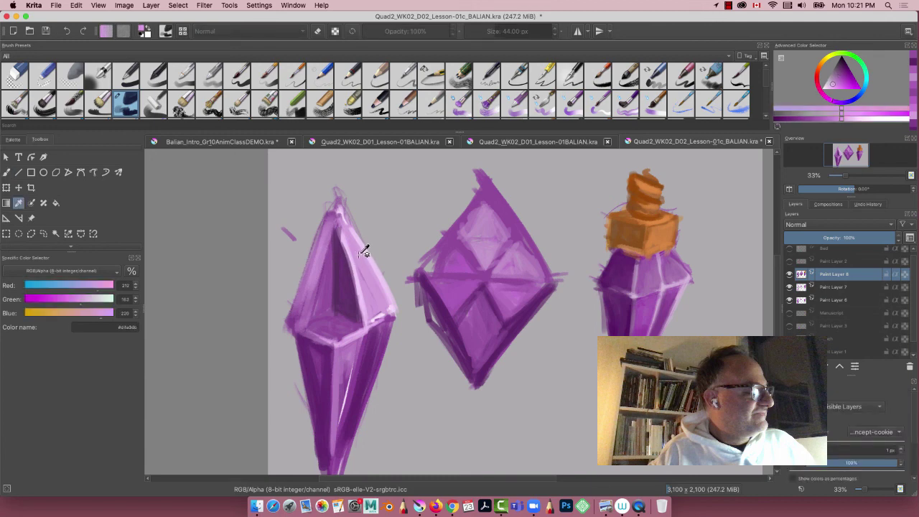
left_click(367, 266)
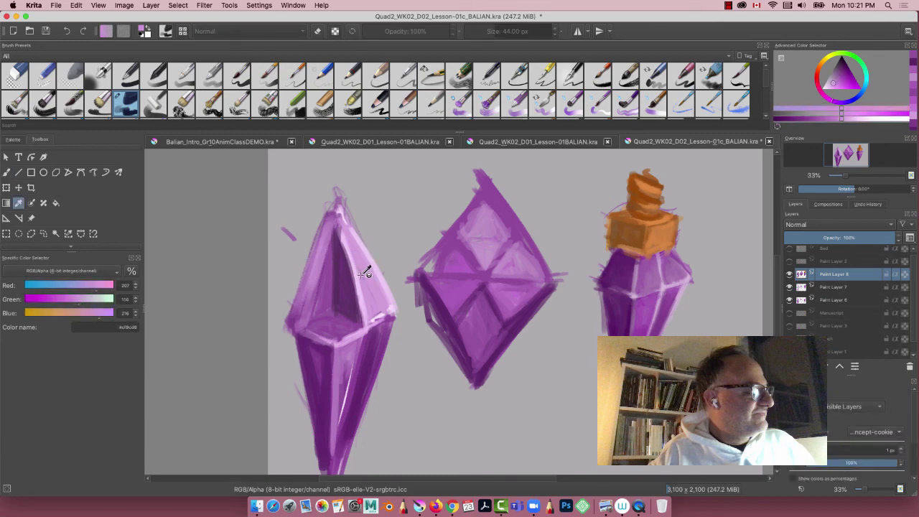
left_click(367, 267)
key("b")
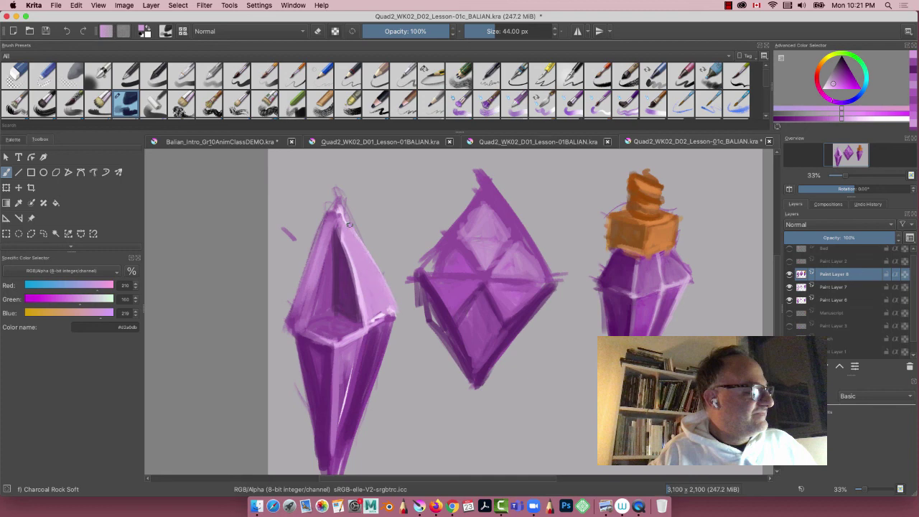
Sample a dark purple from the left crystal's lower half, set the brush opacity to 64%, and shade the upper right facet's outer edge.
key("p")
left_click(382, 331)
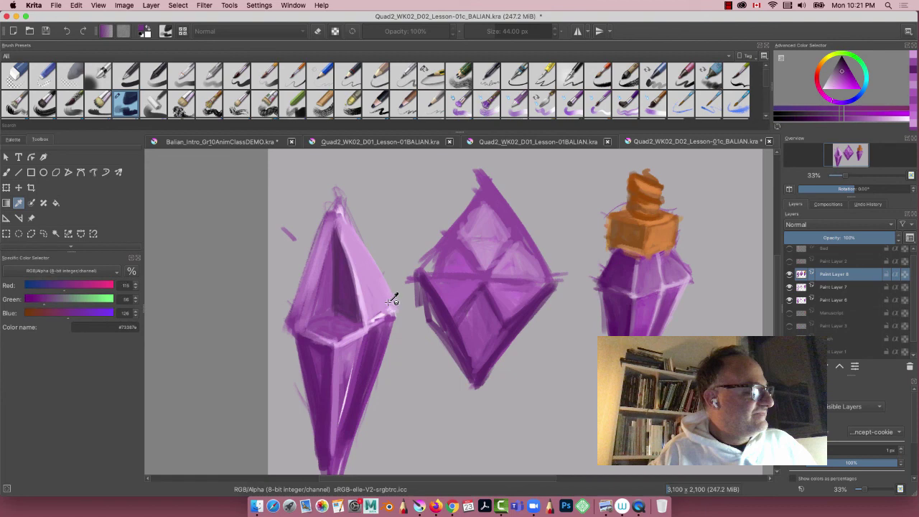
key("b")
left_click_drag(436, 32, 419, 33)
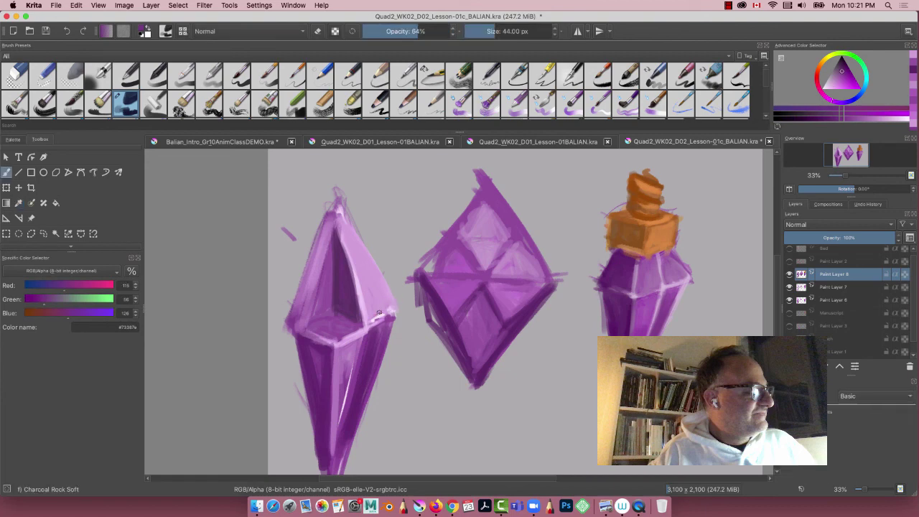
mouse_move(390, 310)
left_mouse_down()
mouse_move(366, 327)
mouse_move(378, 319)
mouse_move(372, 304)
mouse_move(369, 322)
mouse_move(373, 283)
mouse_move(388, 297)
mouse_move(359, 249)
mouse_move(375, 299)
left_mouse_up()
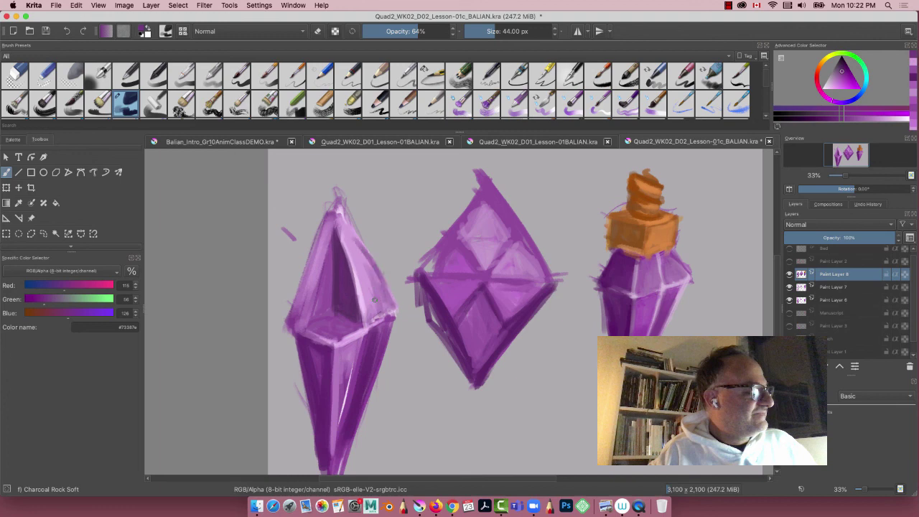
Enlarge the brush to 68 px and shade the outer right and left facets of the left crystal's upper half in dark purple.
key("bracketright")
mouse_move(375, 283)
left_mouse_down()
mouse_move(377, 305)
mouse_move(389, 300)
mouse_move(364, 310)
mouse_move(375, 319)
mouse_move(364, 297)
mouse_move(384, 303)
mouse_move(373, 273)
left_mouse_up()
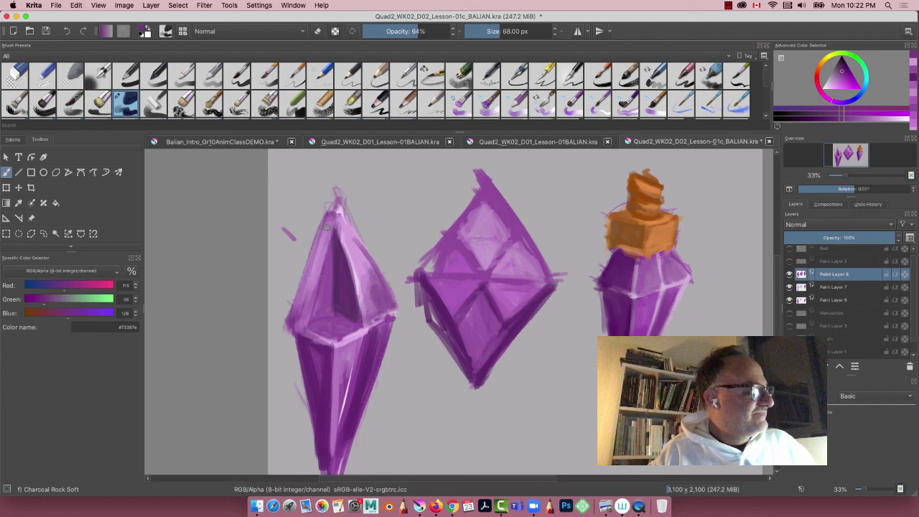
mouse_move(328, 228)
left_mouse_down()
mouse_move(288, 323)
mouse_move(306, 309)
mouse_move(295, 331)
mouse_move(326, 234)
left_mouse_up()
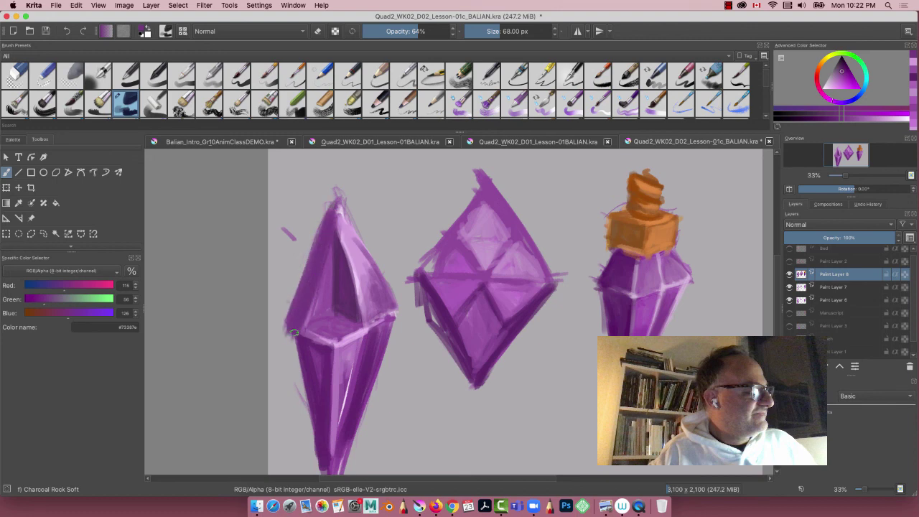
Sample a darker purple from the left crystal's lower half and darken its lower left facets and left corner.
key("p")
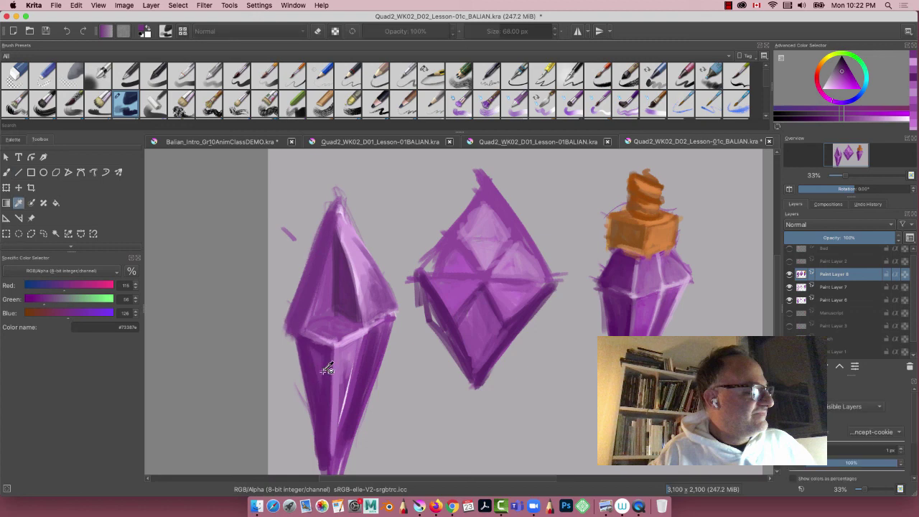
left_click(320, 377)
left_click(321, 384)
key("b")
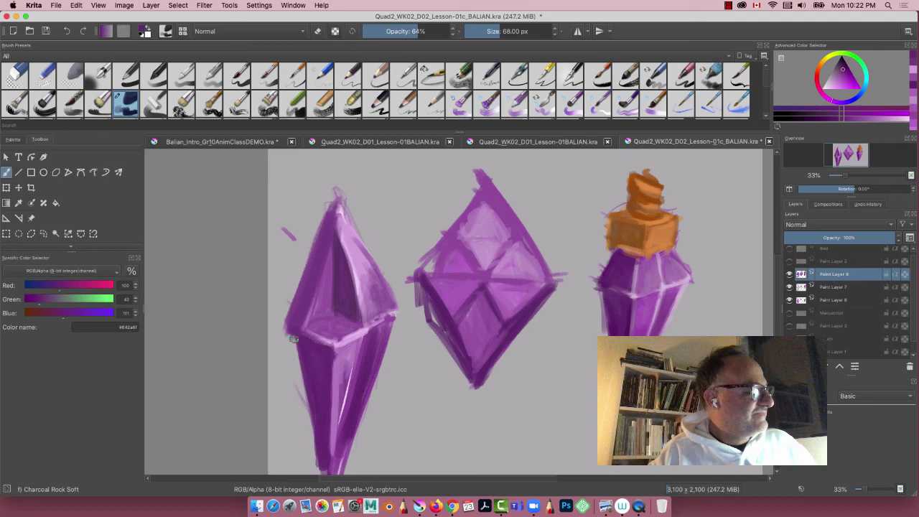
left_click_drag(300, 334, 306, 420)
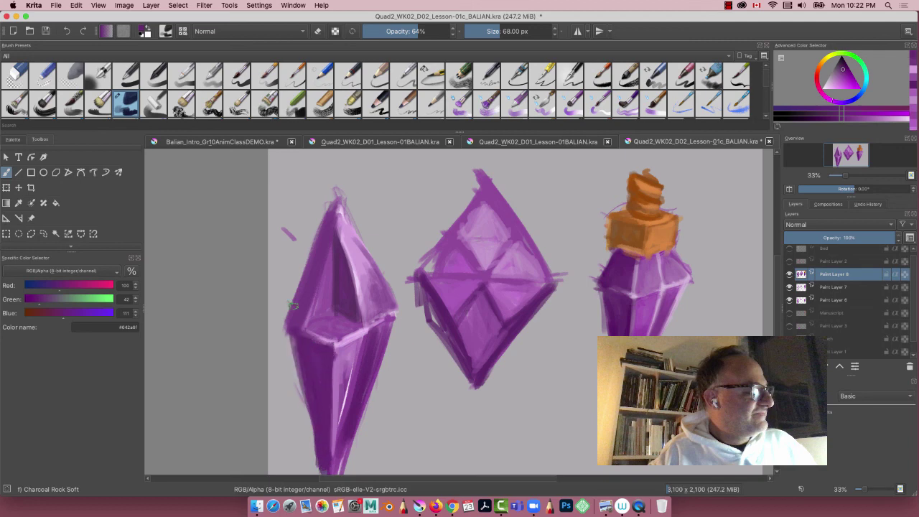
left_click_drag(285, 327, 274, 294)
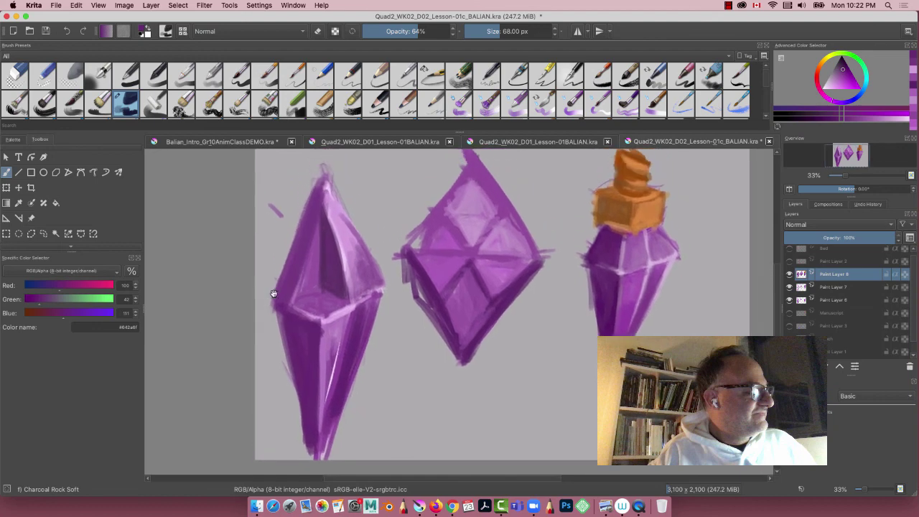
Sample a light purple below the left crystal's central ridge and repaint the lower right facets with long lengthwise strokes.
key("p")
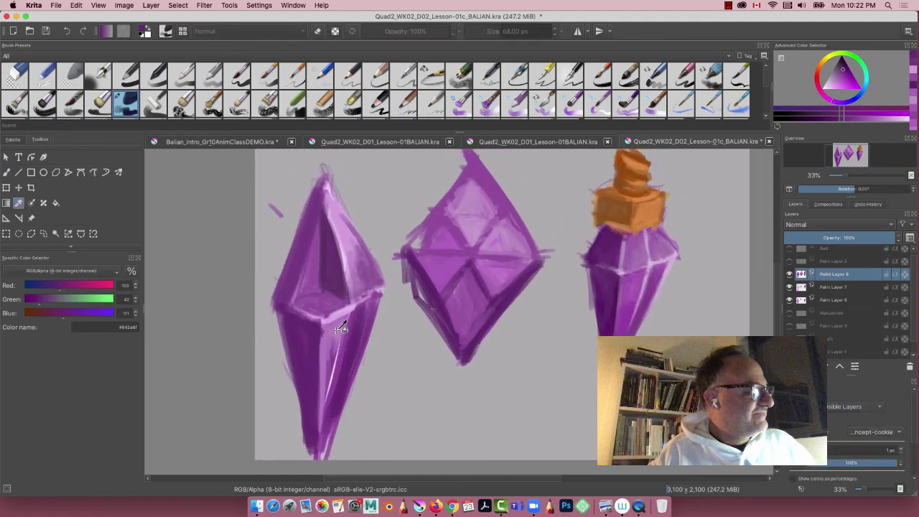
left_click(341, 326)
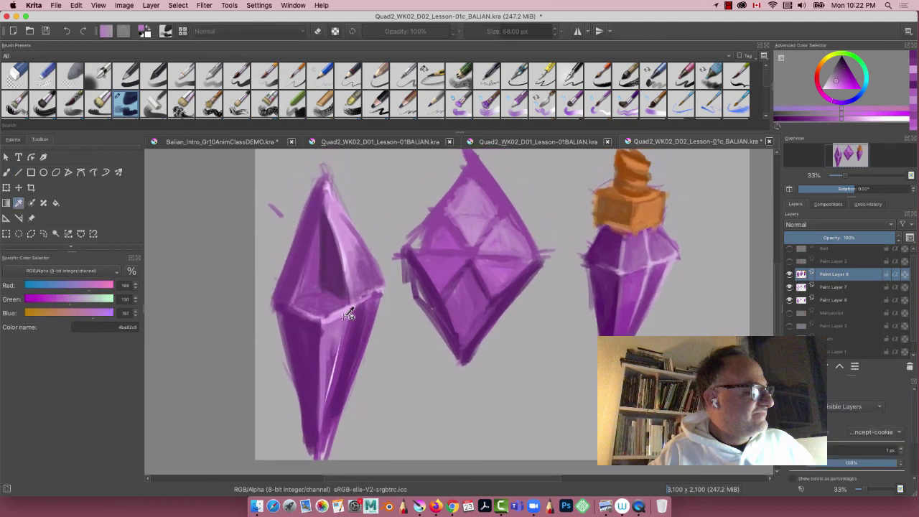
left_click(345, 319)
key("b")
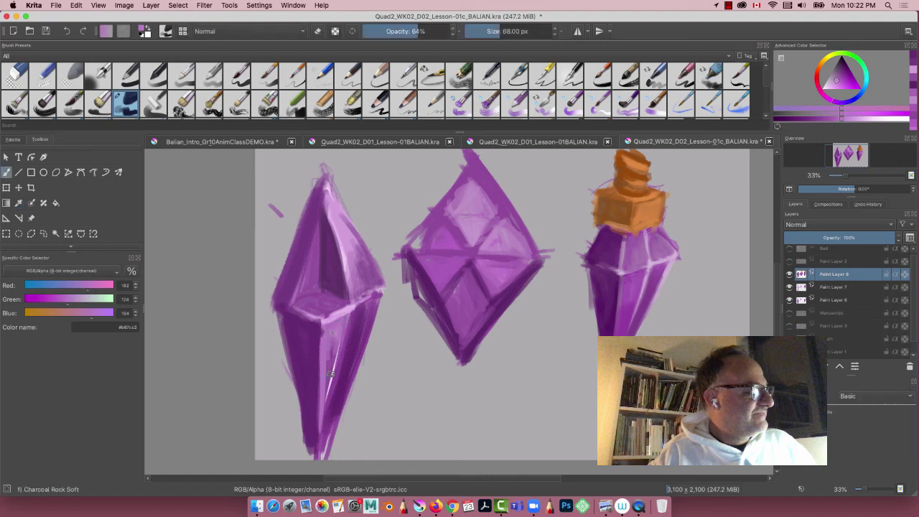
left_click_drag(349, 325, 318, 442)
mouse_move(350, 351)
left_mouse_down()
mouse_move(318, 450)
mouse_move(330, 379)
mouse_move(322, 394)
mouse_move(318, 445)
left_mouse_up()
left_click_drag(356, 307, 331, 382)
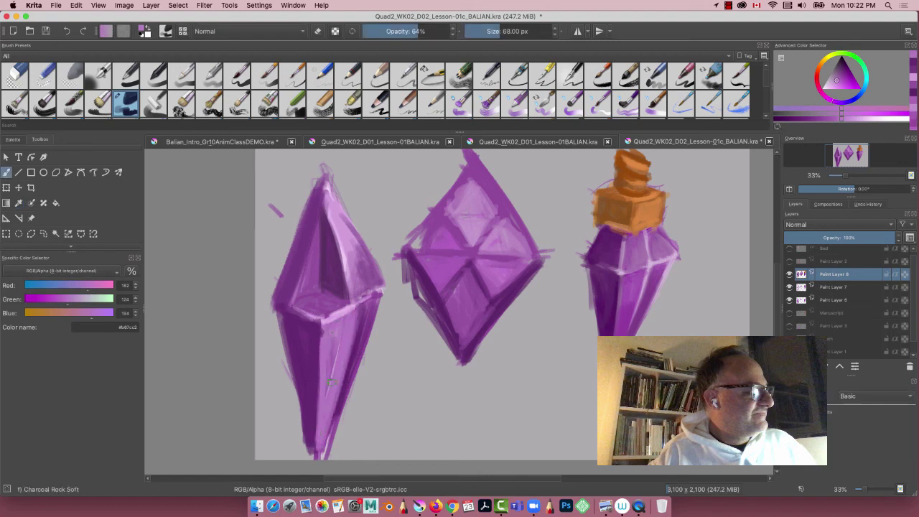
mouse_move(363, 300)
left_mouse_down()
mouse_move(346, 381)
mouse_move(351, 368)
left_mouse_up()
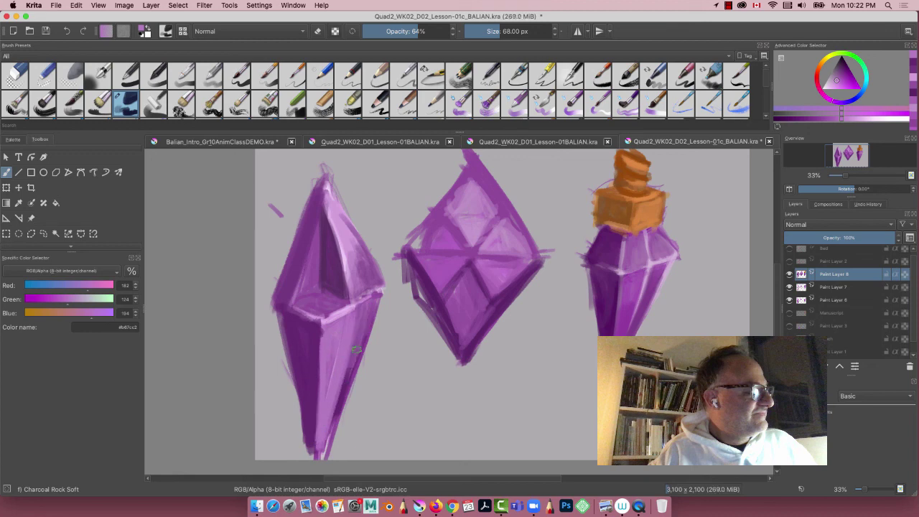
Sample a dark purple from the left crystal's lower right edge and shade the lower right facets with it.
key("p")
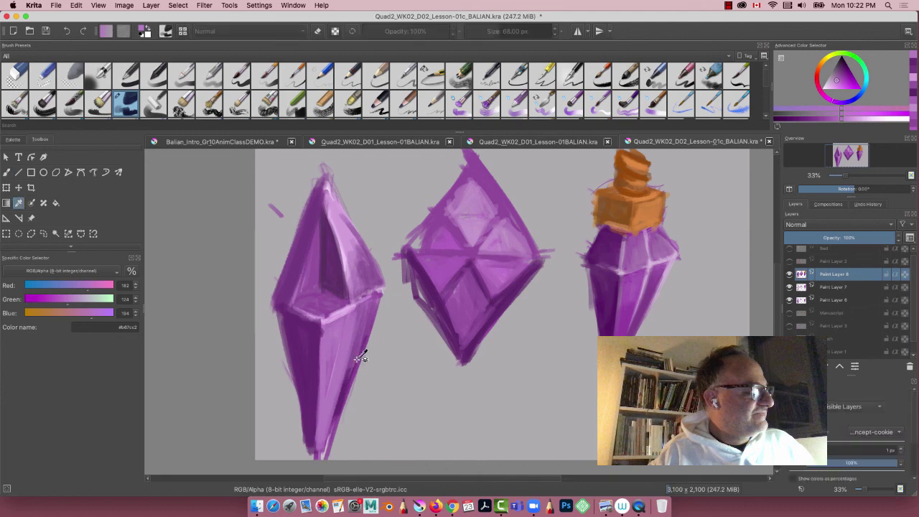
left_click(355, 359)
left_click(350, 377)
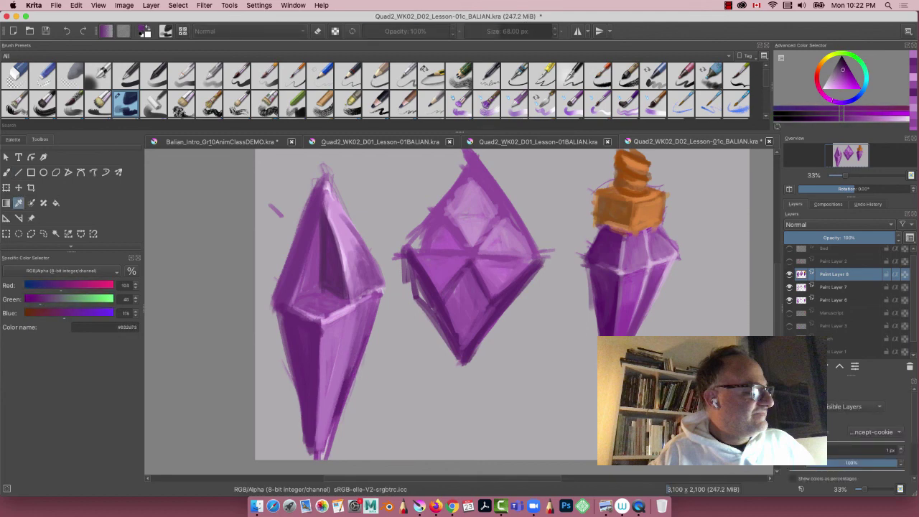
key("b")
mouse_move(332, 401)
left_mouse_down()
mouse_move(349, 369)
mouse_move(325, 442)
mouse_move(326, 405)
mouse_move(320, 446)
mouse_move(325, 373)
mouse_move(326, 418)
mouse_move(331, 367)
mouse_move(335, 410)
mouse_move(352, 356)
mouse_move(325, 437)
mouse_move(349, 323)
left_mouse_up()
left_click_drag(350, 358, 343, 369)
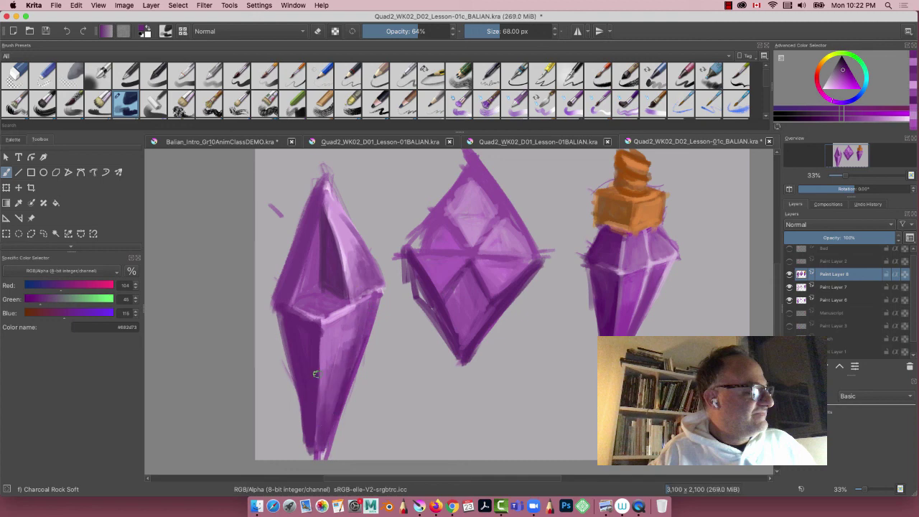
Sample a dark purple from the left crystal's lower left facet and fill in the middle crystal's lower left and right edges.
left_click(316, 373, "ctrl")
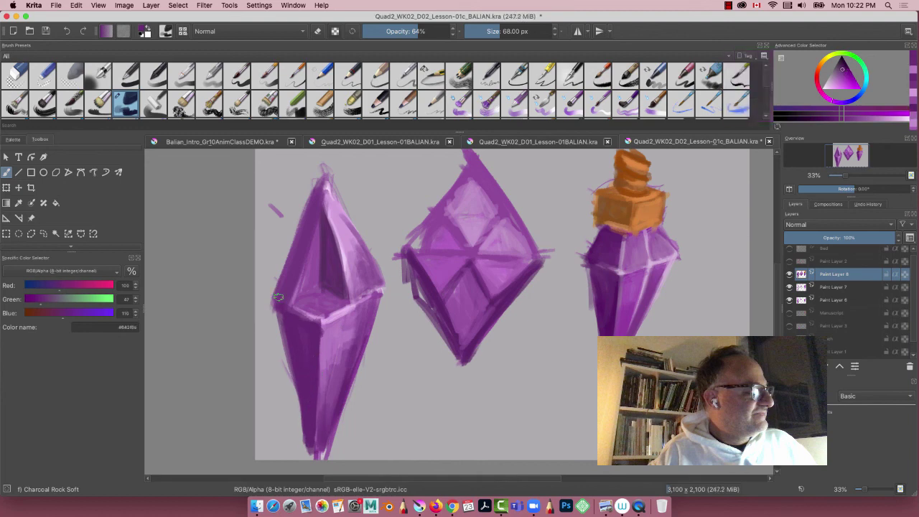
key("minus")
key("minus")
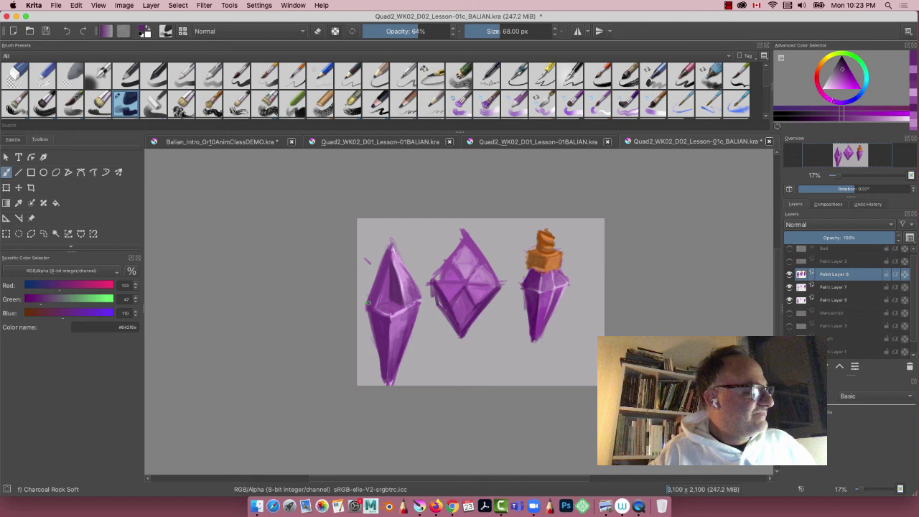
key("plus")
key("plus")
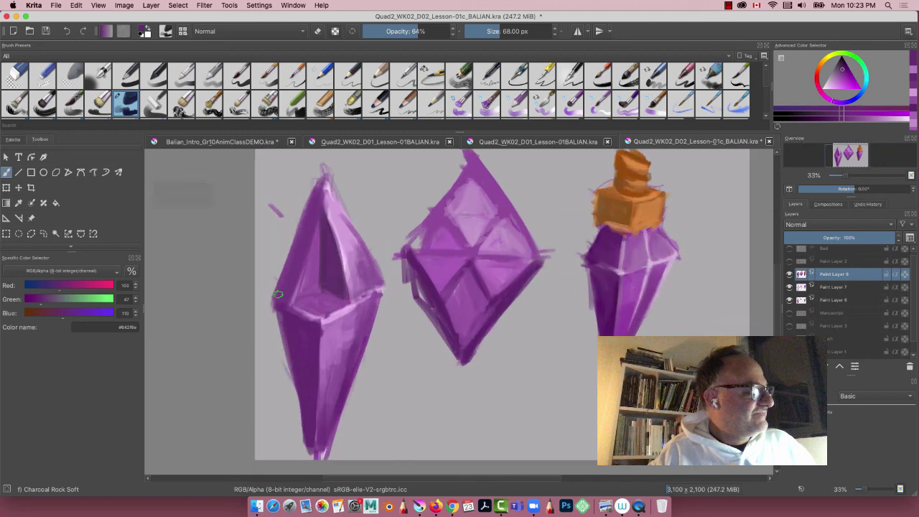
left_click_drag(423, 289, 454, 354)
mouse_move(413, 266)
left_mouse_down()
mouse_move(459, 350)
mouse_move(452, 330)
left_mouse_up()
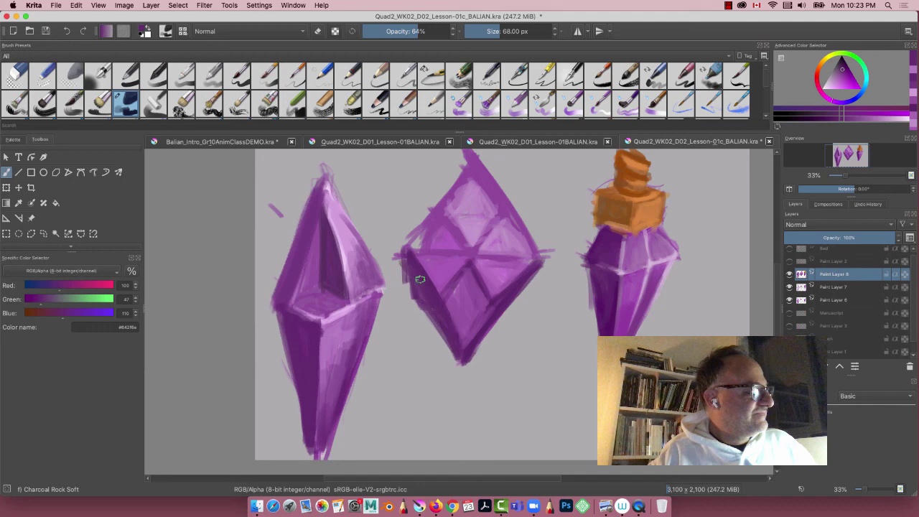
left_click_drag(514, 300, 468, 363)
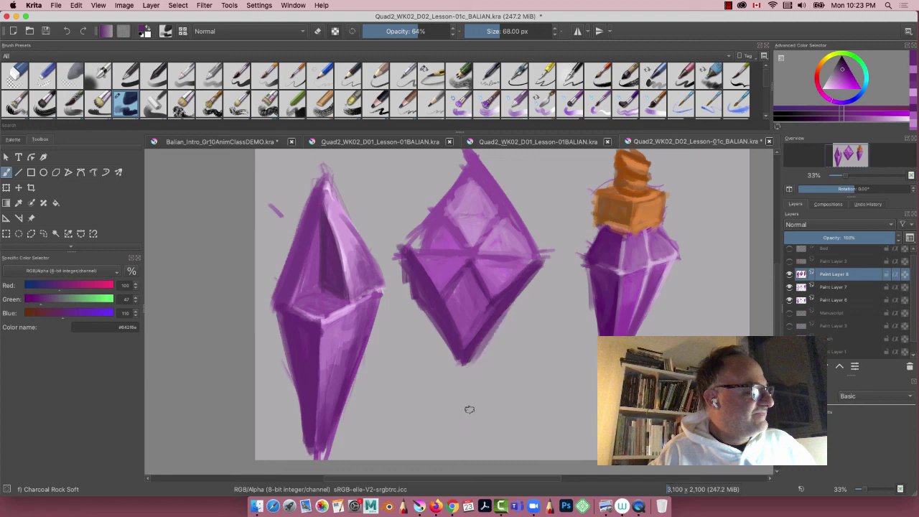
Sample a dark brown from the bottle stopper, shade the stopper's block and the bottle's upper facets, and add touches in lighter tan tones.
key("p")
left_click(625, 203)
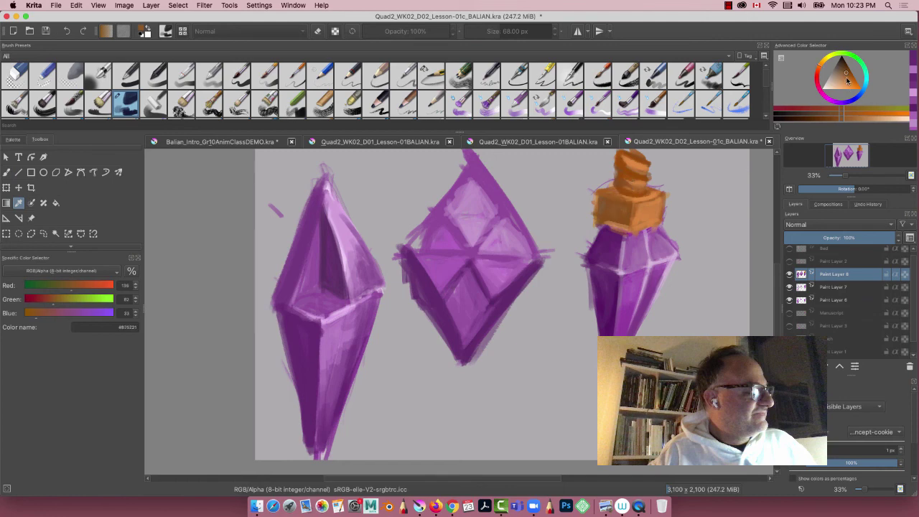
key("b")
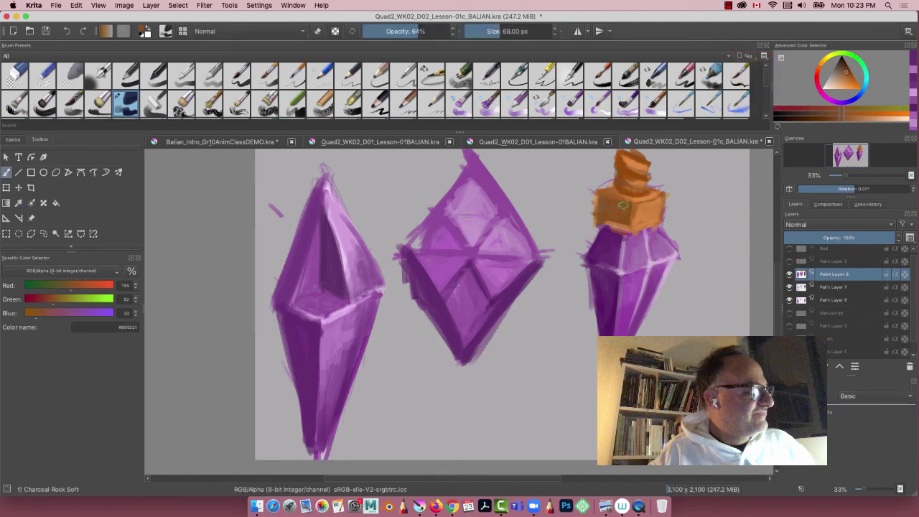
left_click(619, 201, "ctrl")
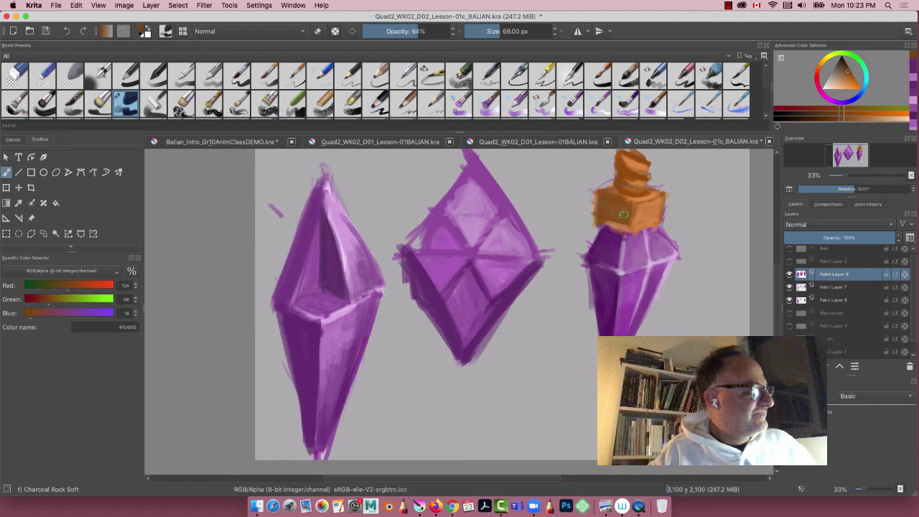
mouse_move(624, 226)
left_mouse_down()
mouse_move(602, 212)
mouse_move(642, 230)
mouse_move(637, 204)
mouse_move(668, 197)
left_mouse_up()
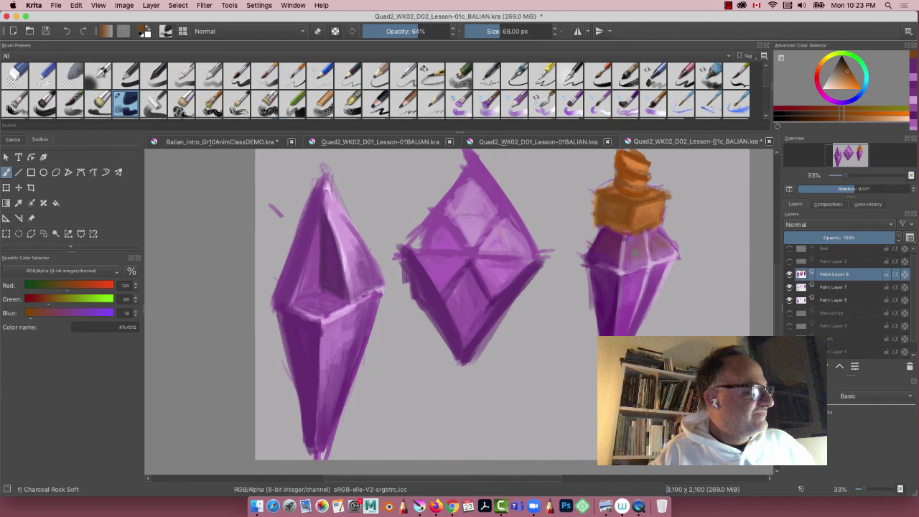
left_click(840, 79)
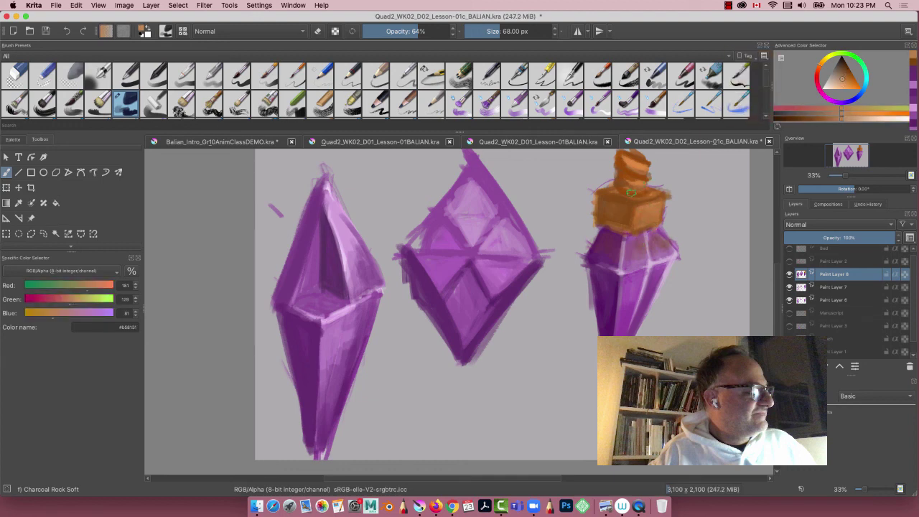
left_click(838, 84)
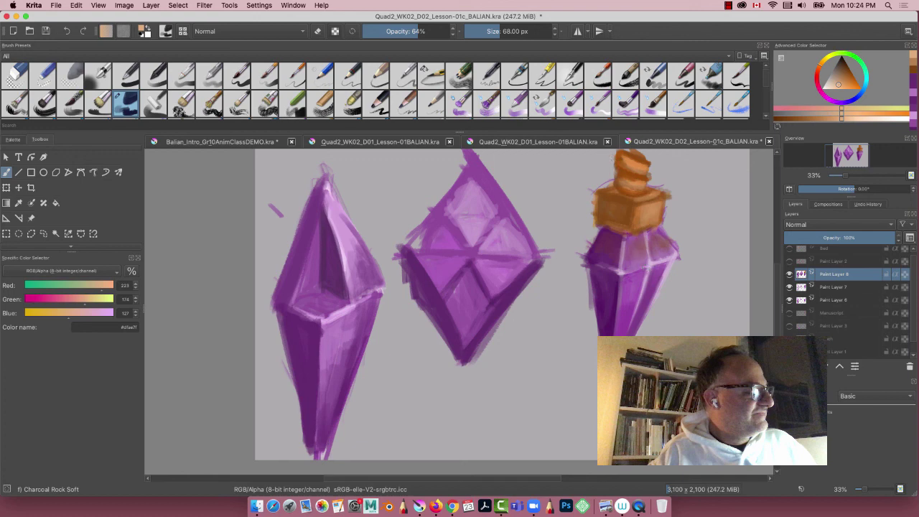
Hide the three crystal layers and show the Bed layer to review the bed sketches up close.
key("super+minus")
key("super+minus")
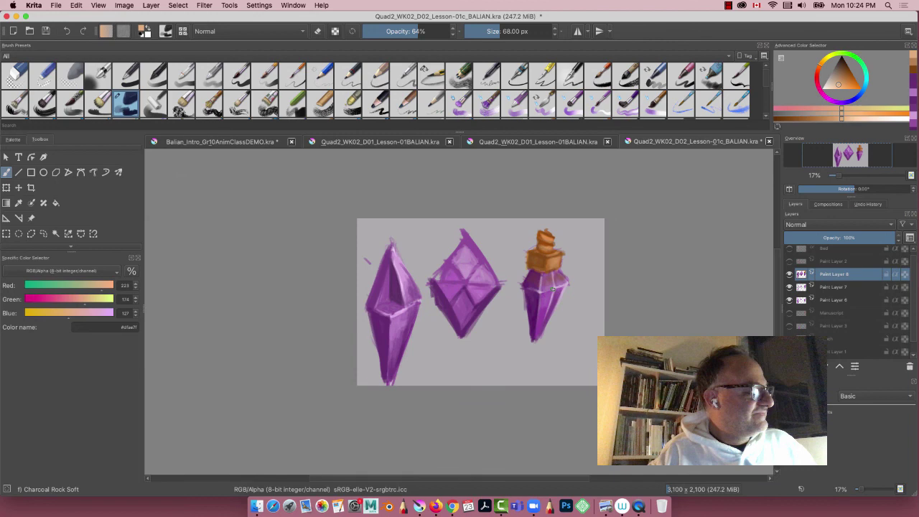
left_click(789, 274)
left_click(790, 287)
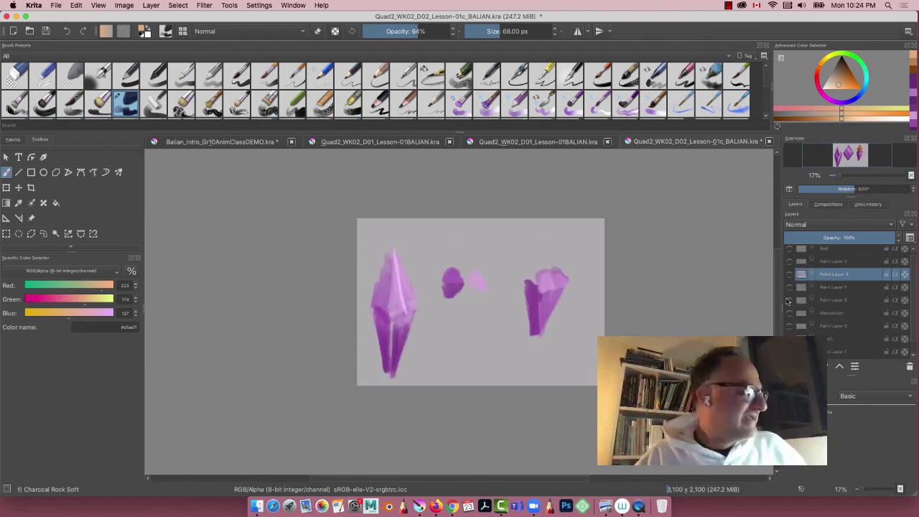
left_click(790, 300)
left_click(790, 249)
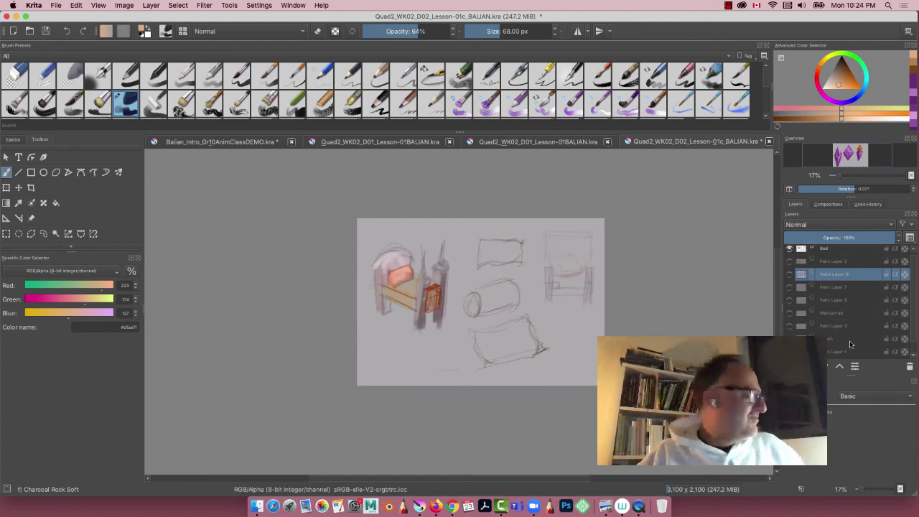
key("plus")
key("plus")
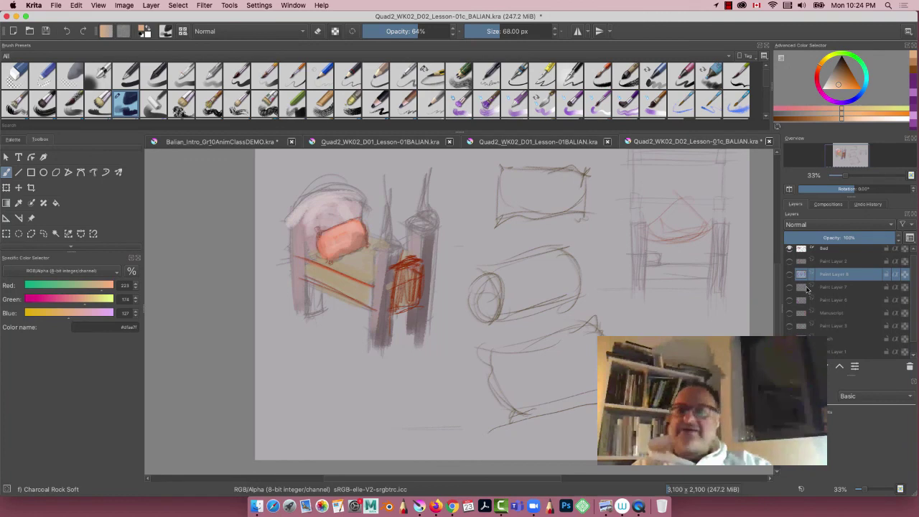
Hide the Bed layer, show the layers with the bottles, orb and table sketches, and briefly view the Manuscript layer.
left_click(790, 326)
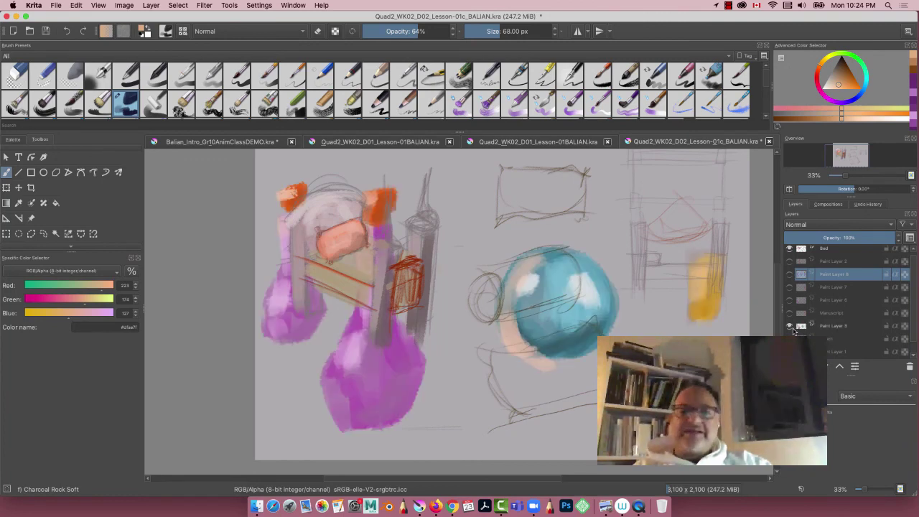
left_click(789, 249)
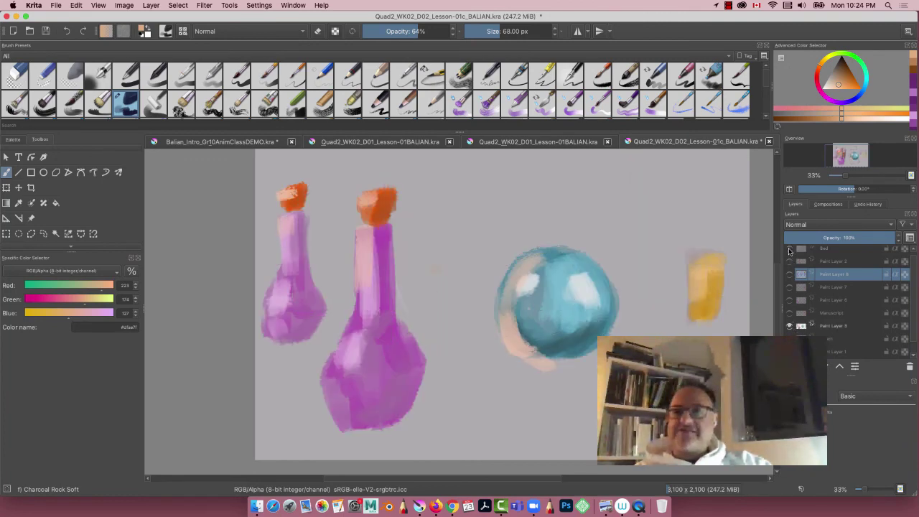
left_click(790, 313)
left_click(790, 313)
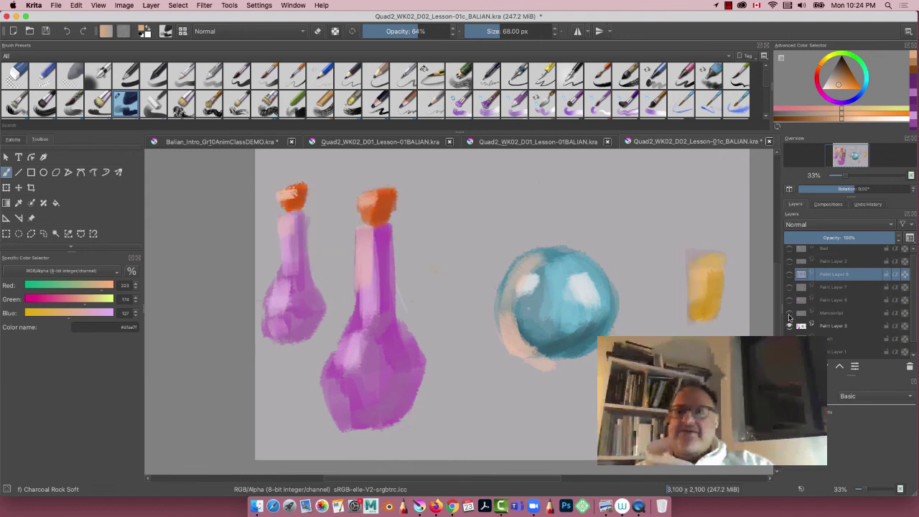
left_click(790, 313)
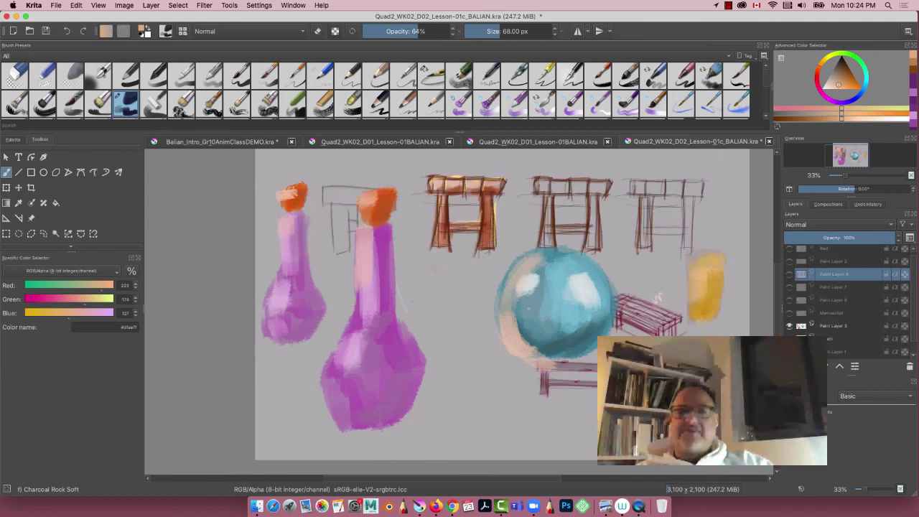
left_click(791, 316)
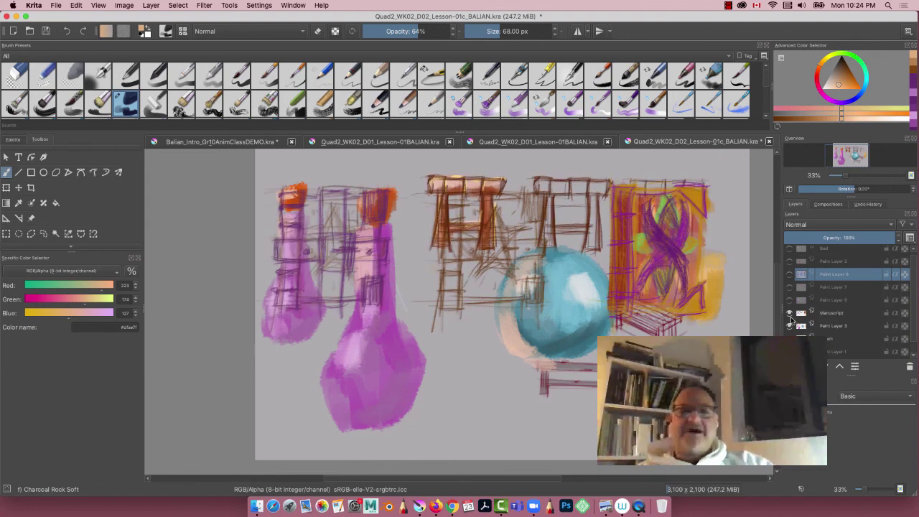
left_click(790, 314)
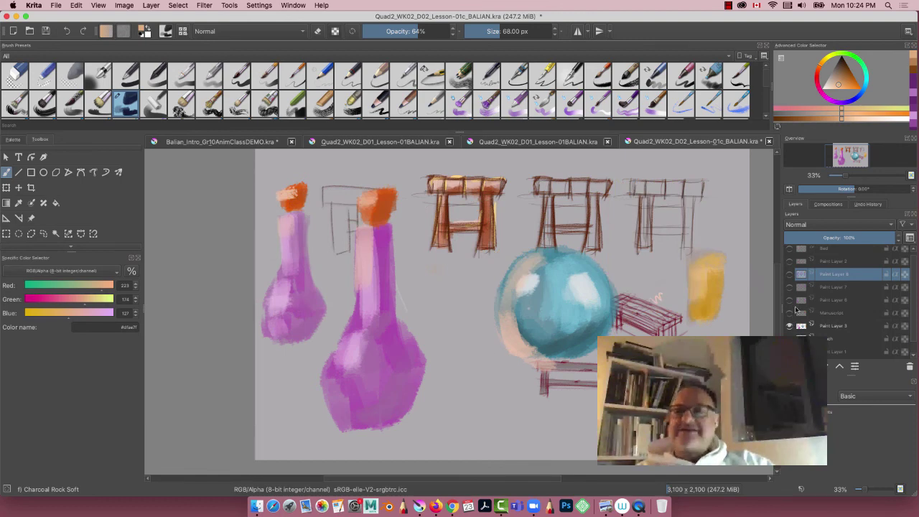
Briefly check the Manuscript layer and the layer above it, and hide the layer with the table sketches.
left_click(792, 314)
left_click(792, 314)
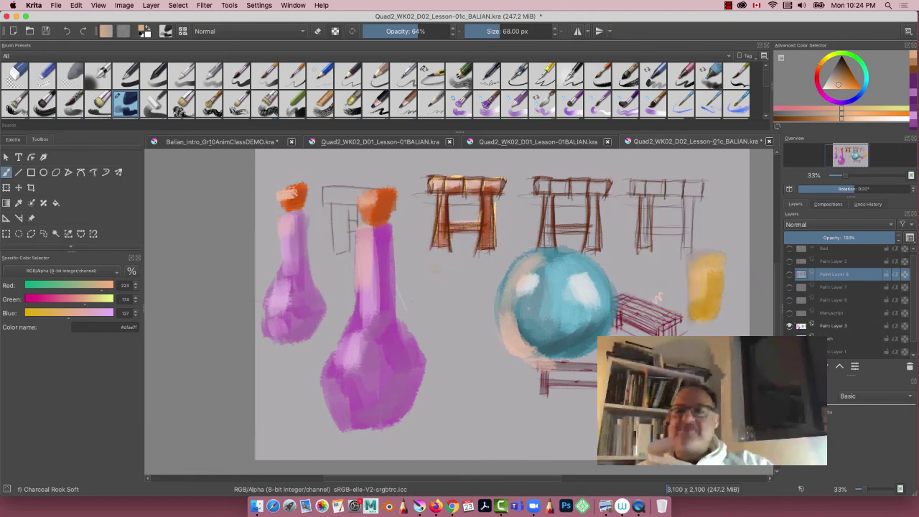
left_click(792, 306)
left_click(792, 305)
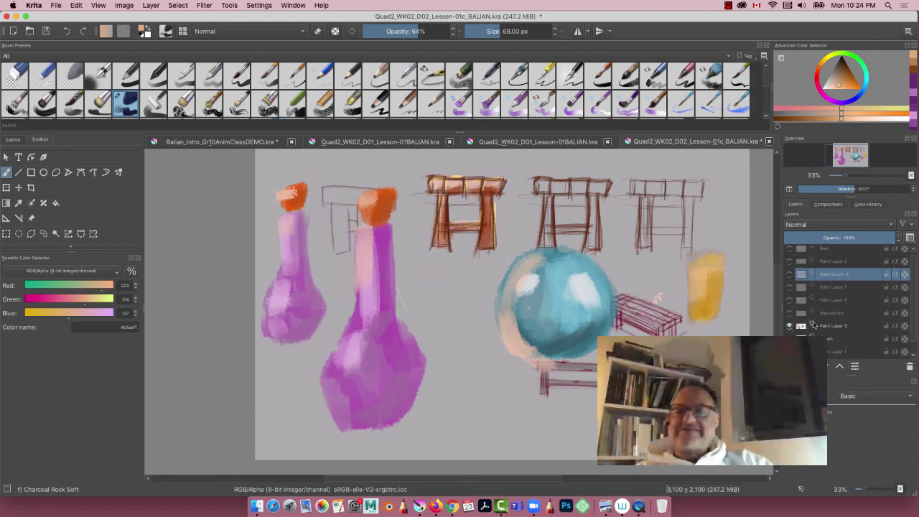
left_click(790, 338)
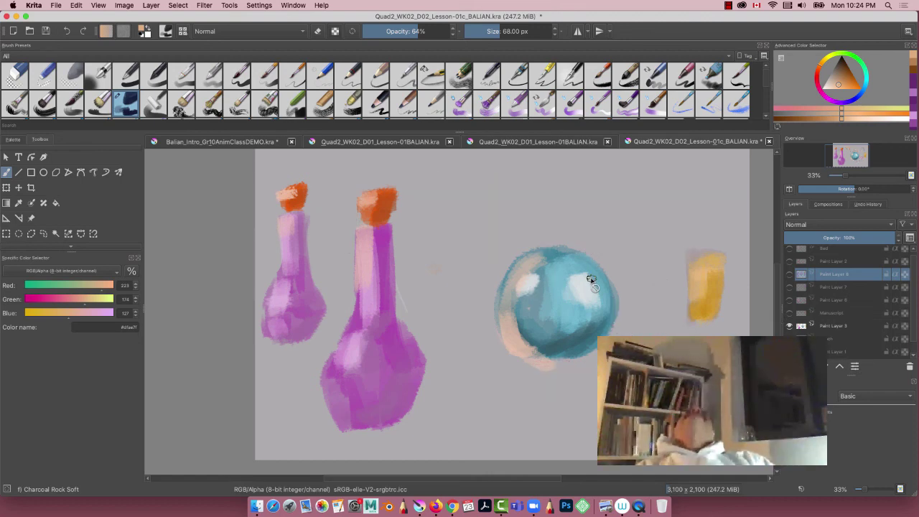
Briefly show the table sketches and the purple crystal sketches on Paint Layer 7 for review, leaving both hidden.
left_click(790, 315)
left_click(790, 314)
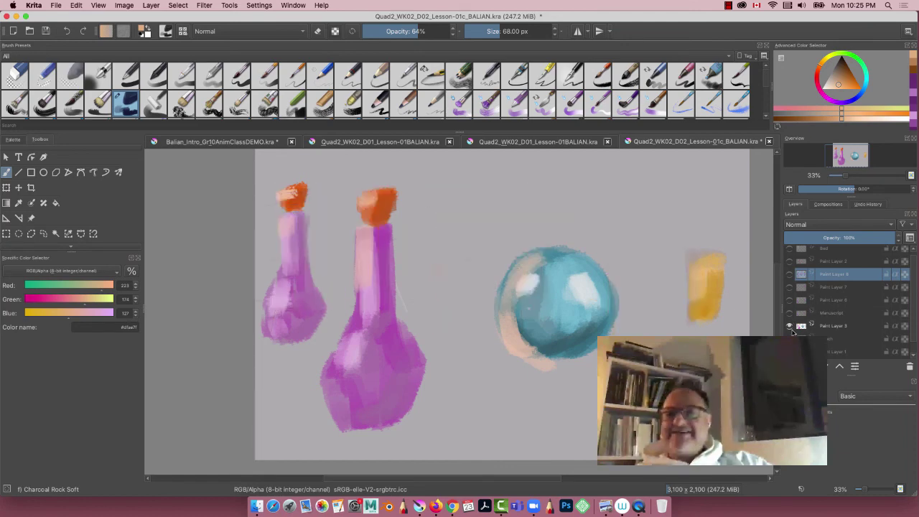
left_click(790, 314)
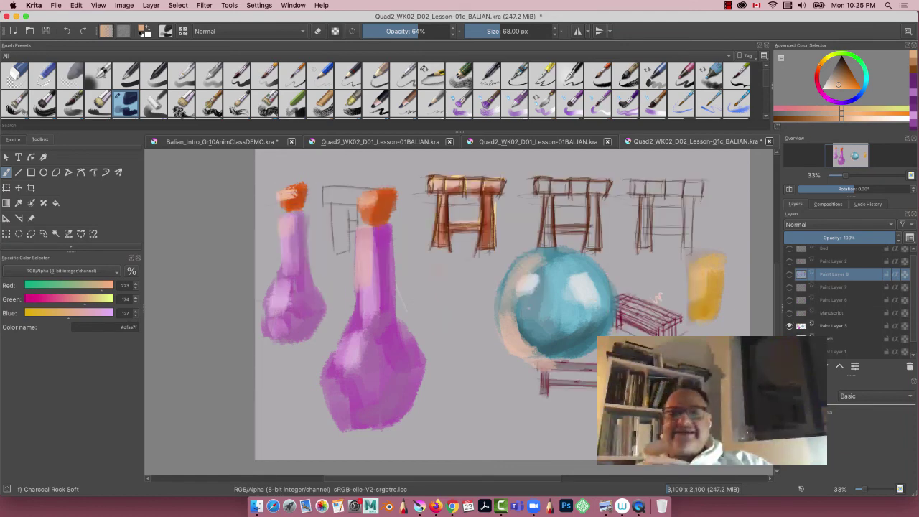
left_click(790, 314)
left_click(790, 300)
left_click(790, 300)
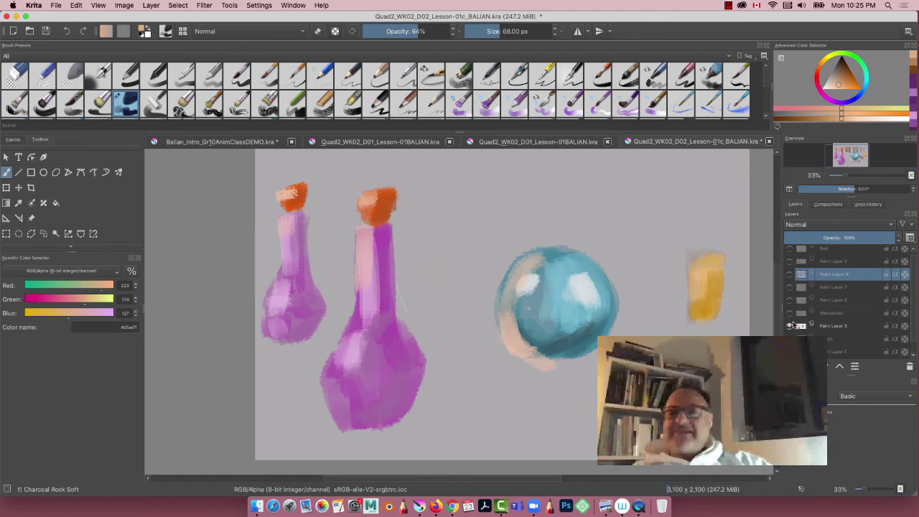
left_click(790, 300)
left_click(790, 300)
left_click(790, 286)
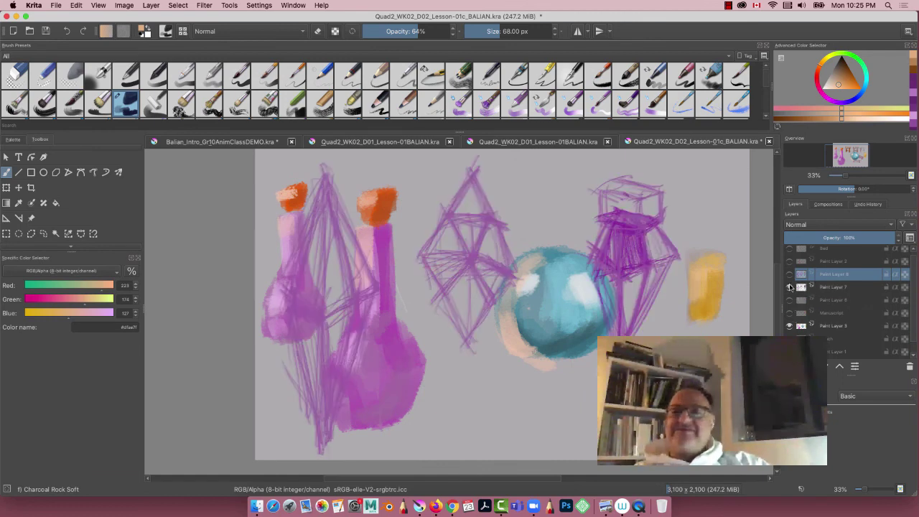
left_click(790, 287)
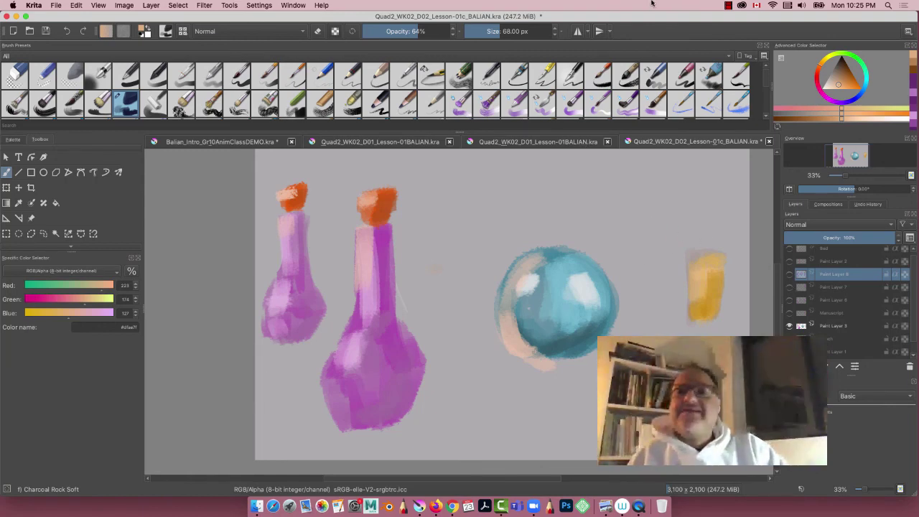
left_click(729, 5)
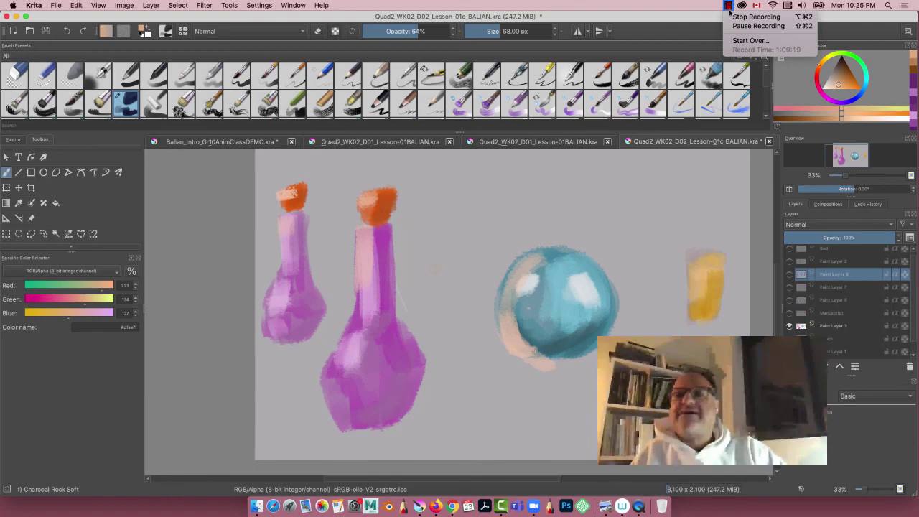